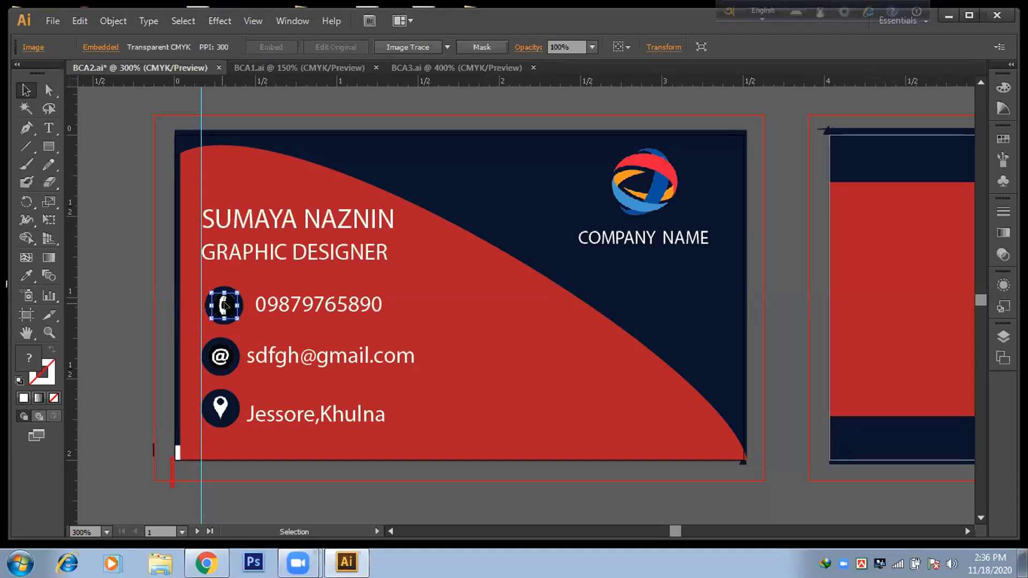
# Align the phone icon's dark circle with the vertical guide and place the white handset image back at the circle's centre
pyautogui.moveTo(225, 306); pyautogui.dragTo(221, 308)
pyautogui.click(243, 309)
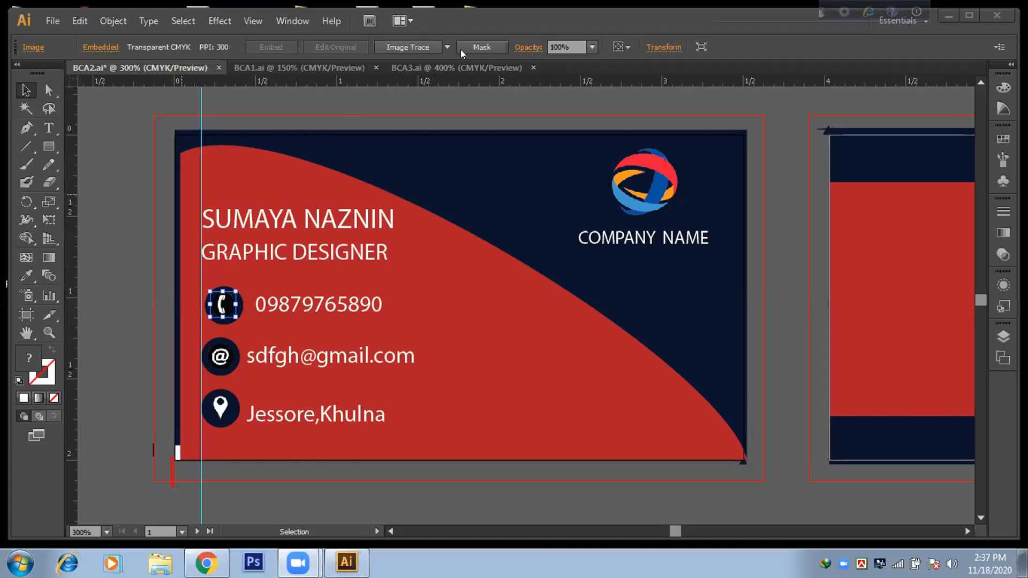
pyautogui.click(219, 306)
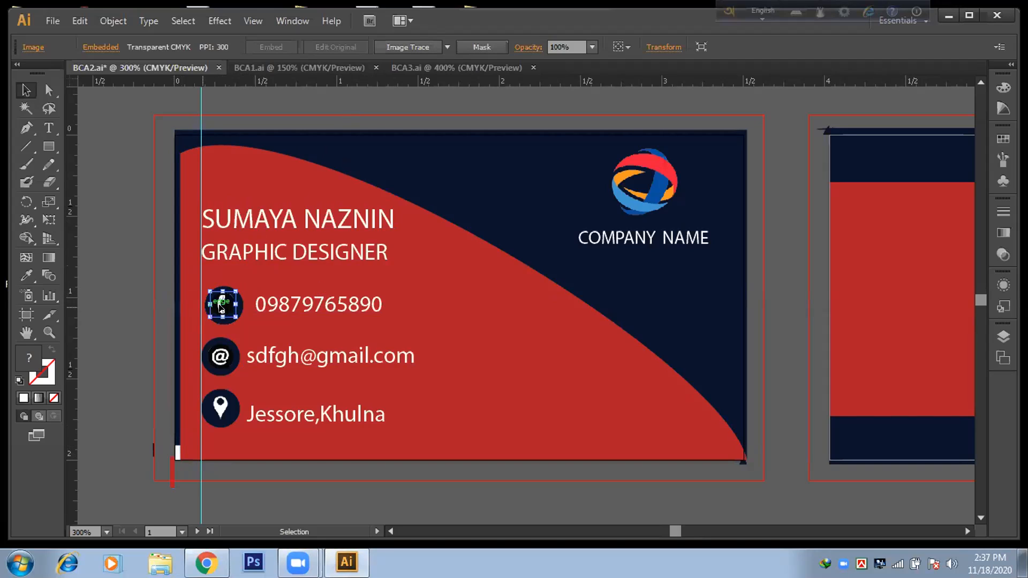
pyautogui.moveTo(220, 306); pyautogui.dragTo(232, 261)
pyautogui.click(222, 307)
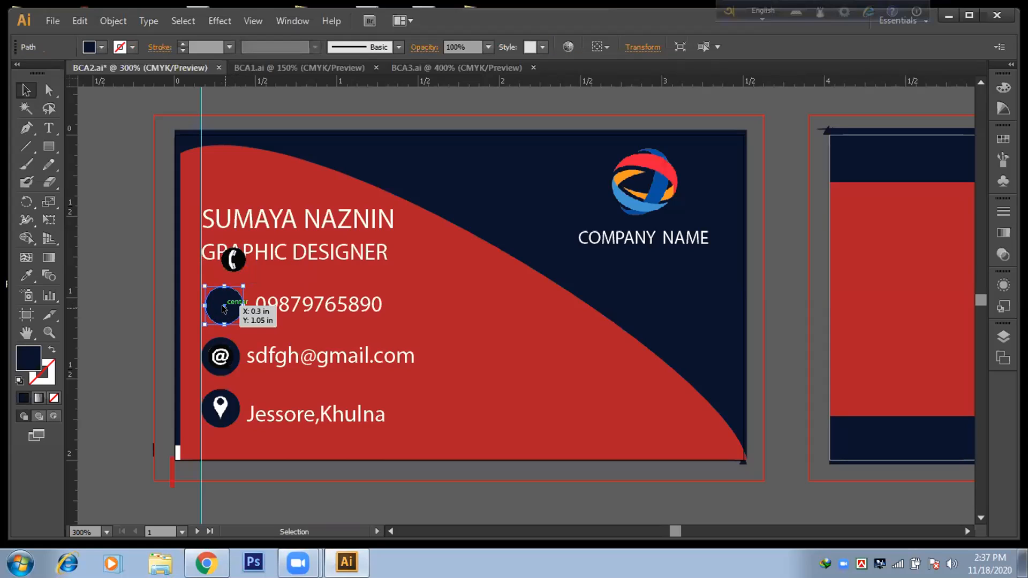
pyautogui.moveTo(222, 308); pyautogui.dragTo(221, 305)
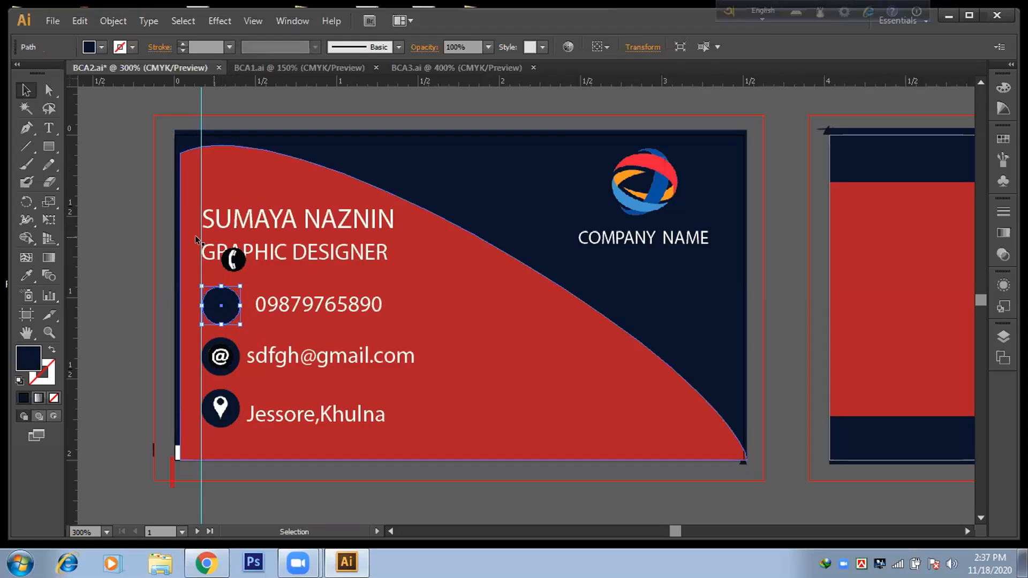
pyautogui.moveTo(232, 259); pyautogui.dragTo(217, 298)
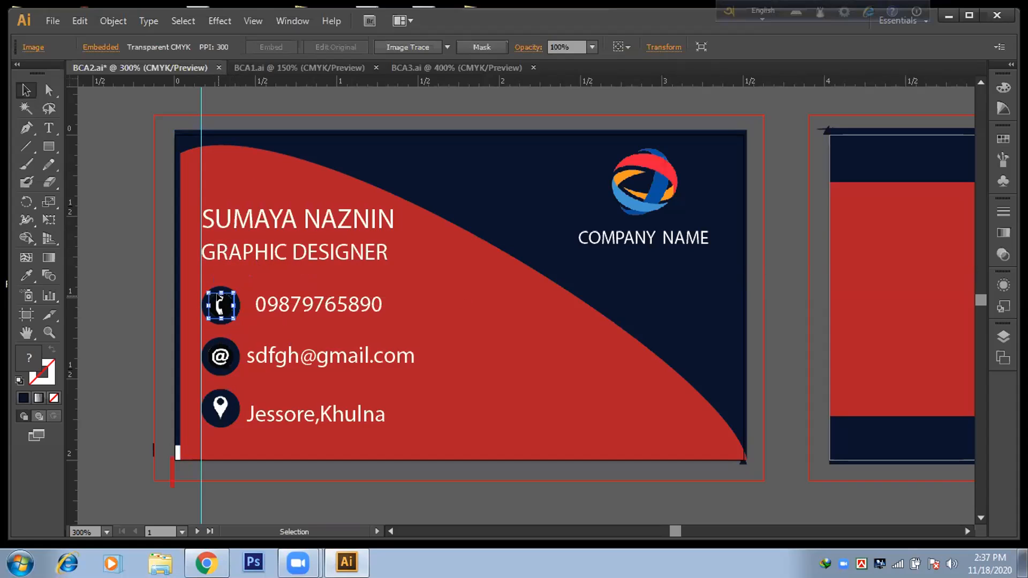
pyautogui.click(323, 97)
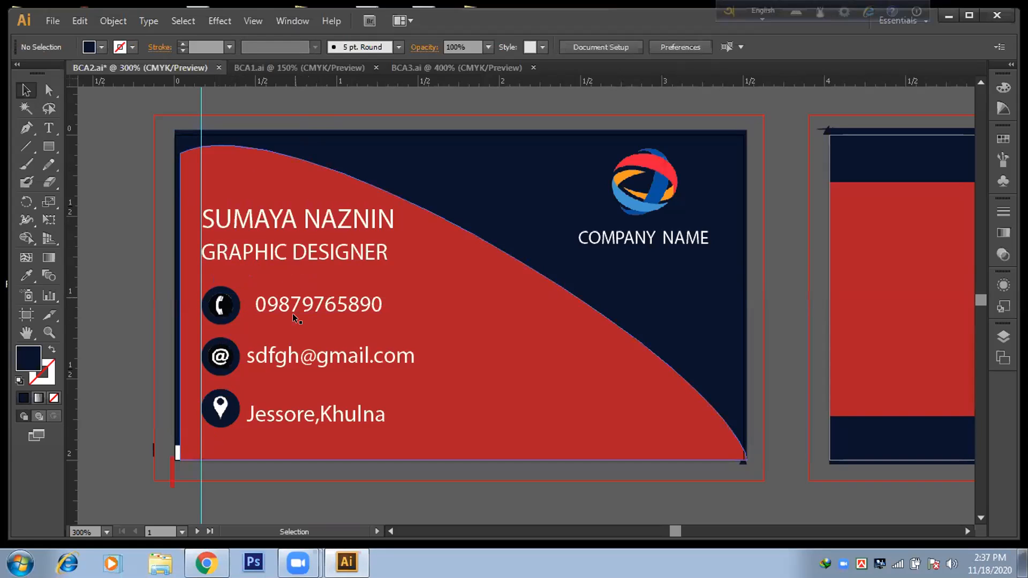
# Move the phone number text closer to the phone icon, roughly in line with the contact texts below
pyautogui.click(302, 303)
pyautogui.moveTo(301, 303); pyautogui.dragTo(291, 305)
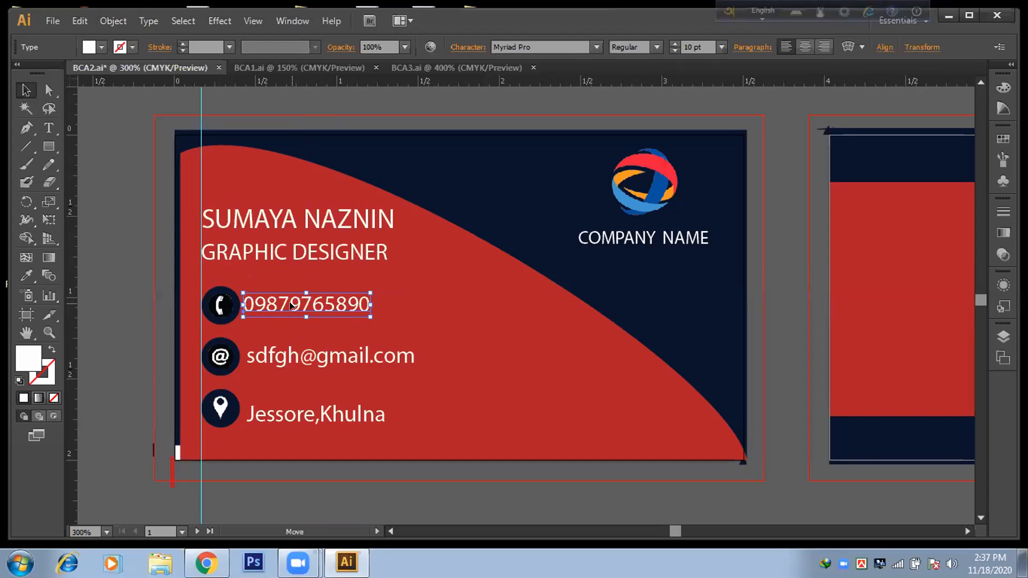
pyautogui.click(296, 358)
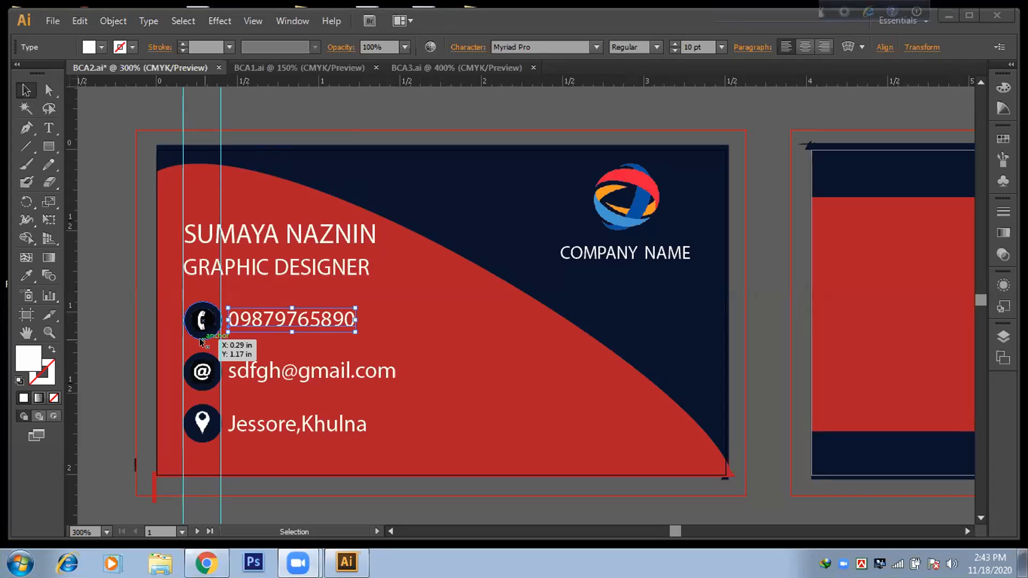
# Group the white handset image with its dark circle
pyautogui.click(202, 321)
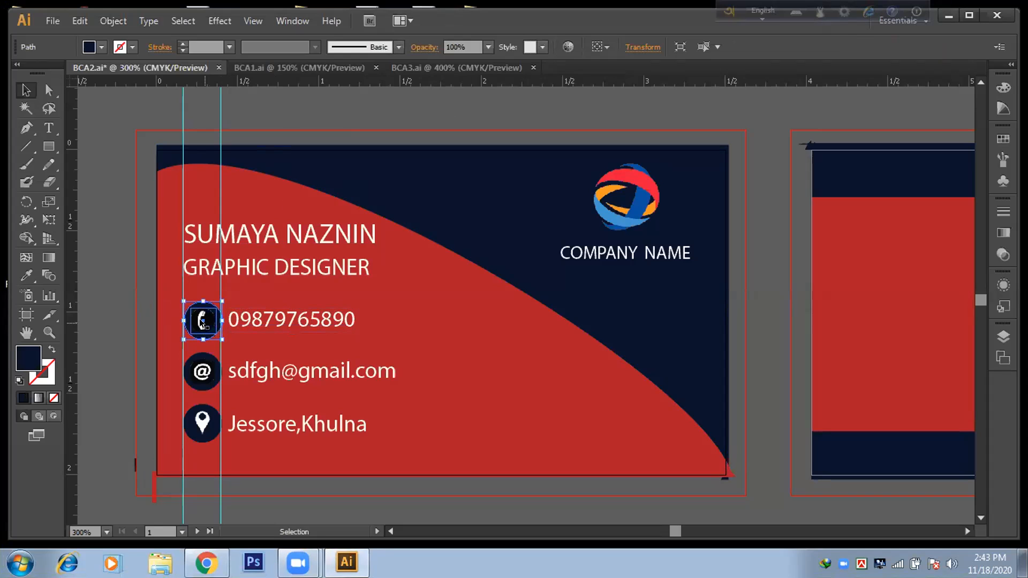
pyautogui.keyDown('shift'); pyautogui.click(201, 321); pyautogui.keyUp('shift')
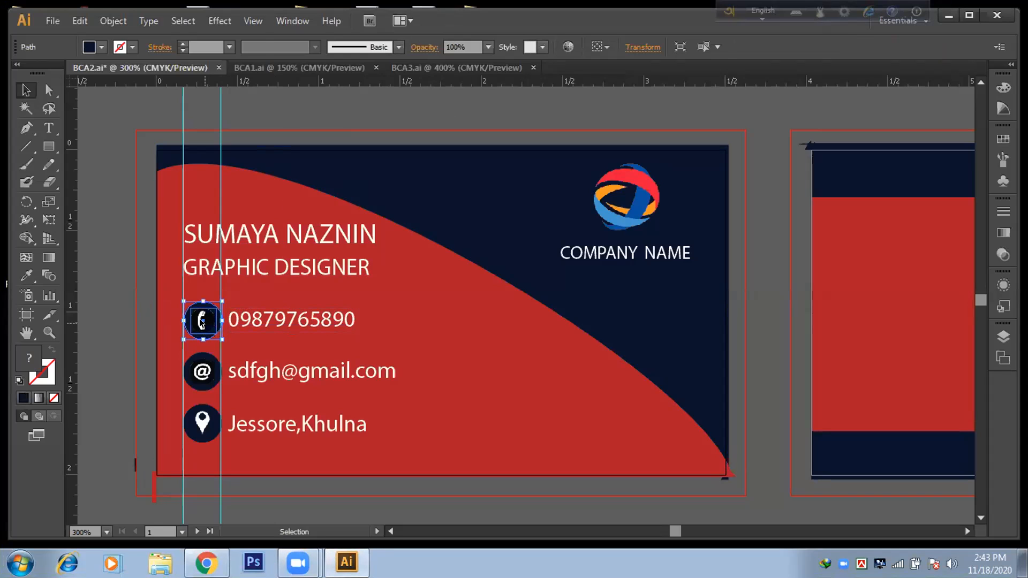
pyautogui.rightClick(422, 342)
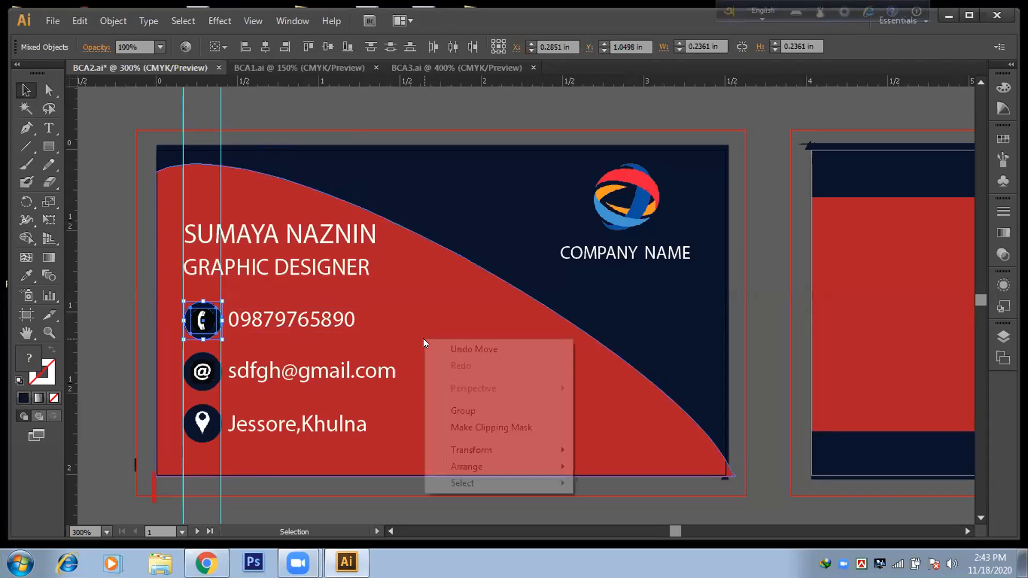
pyautogui.click(464, 411)
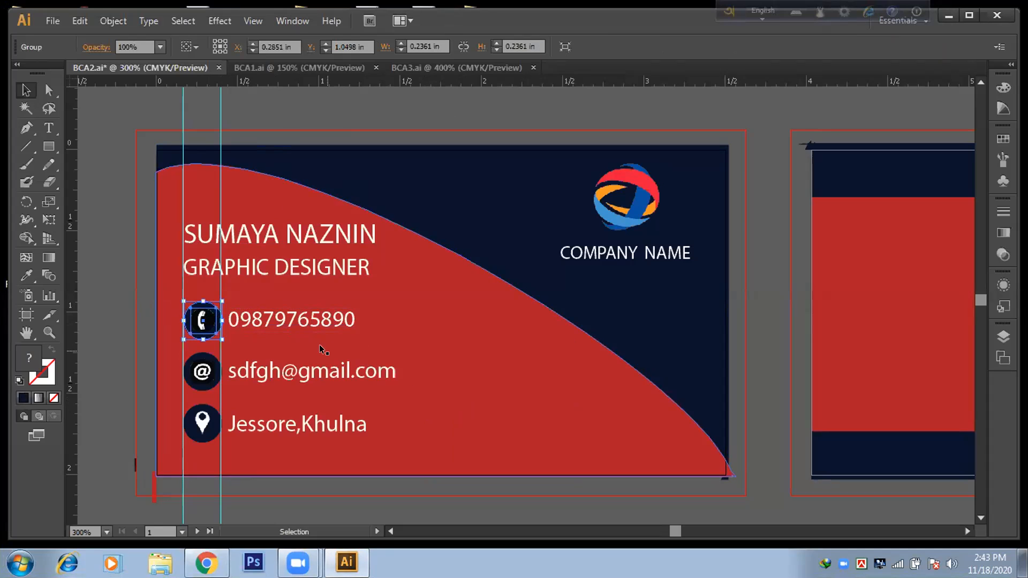
# Group the @ symbol image with its dark circle
pyautogui.click(200, 388)
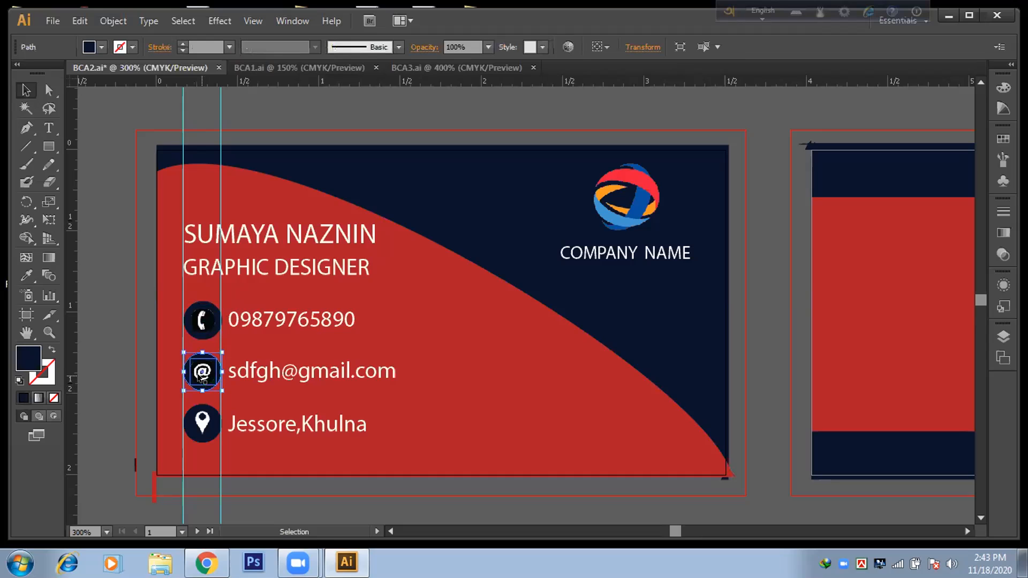
pyautogui.keyDown('shift'); pyautogui.click(236, 396); pyautogui.keyUp('shift')
pyautogui.rightClick(426, 367)
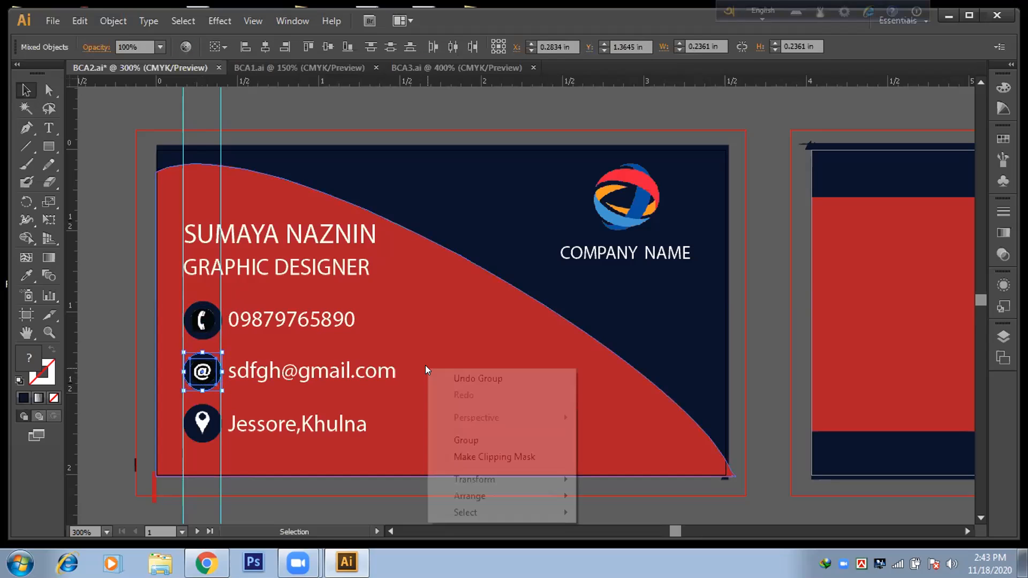
pyautogui.click(459, 440)
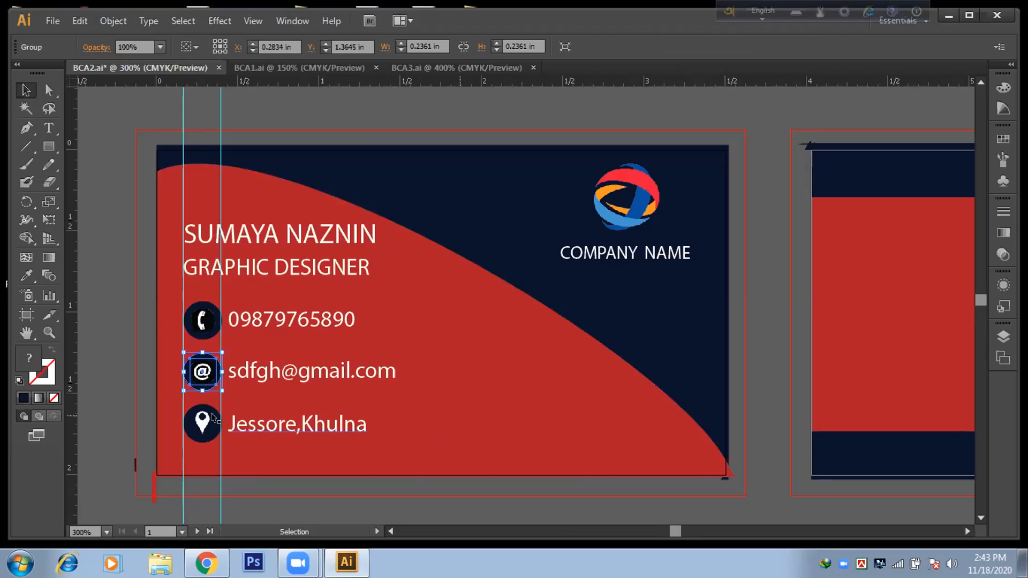
# Group the location pin image with its dark circle
pyautogui.click(204, 424)
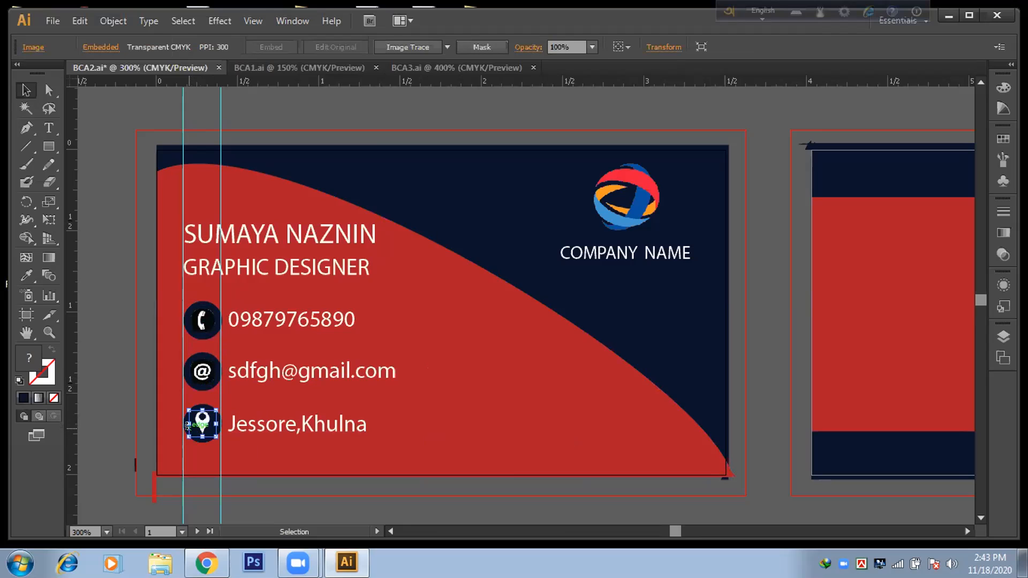
pyautogui.click(182, 423)
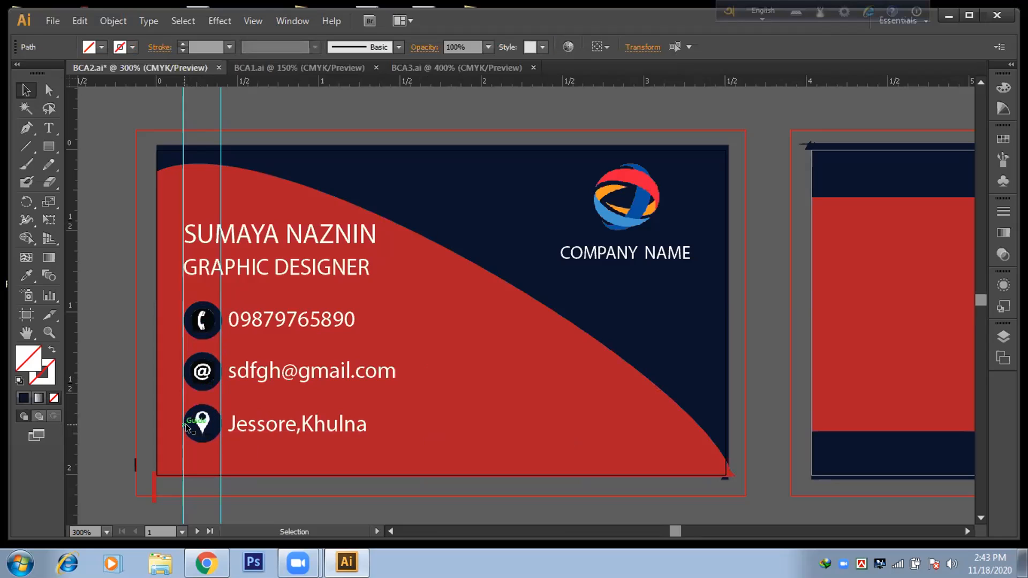
pyautogui.click(187, 435)
pyautogui.moveTo(199, 425); pyautogui.dragTo(197, 426)
pyautogui.keyDown('shift'); pyautogui.click(199, 425); pyautogui.keyUp('shift')
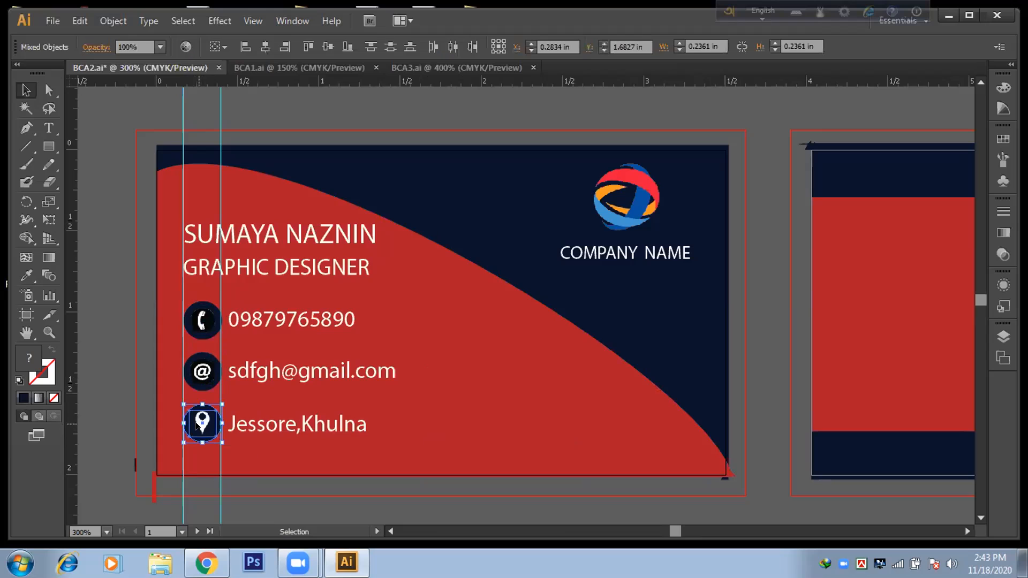
pyautogui.rightClick(392, 414)
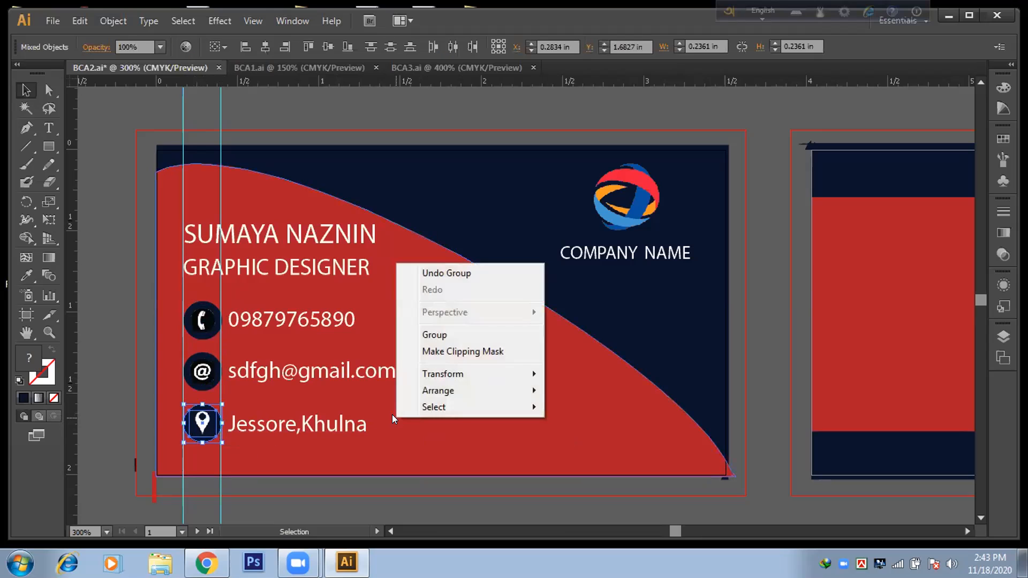
pyautogui.click(444, 328)
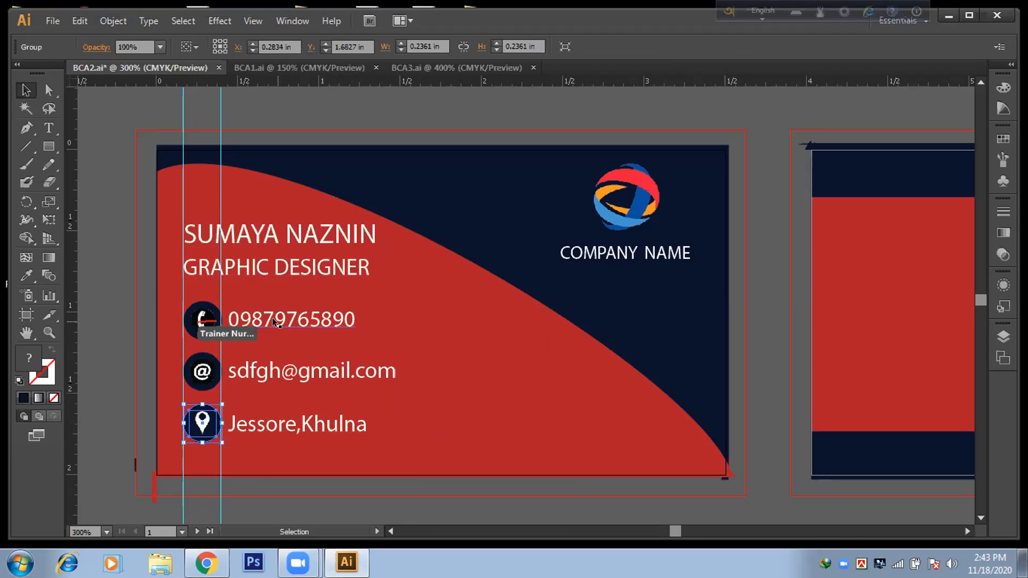
# Align the phone icon group and the phone number text on their vertical centres
pyautogui.click(198, 316)
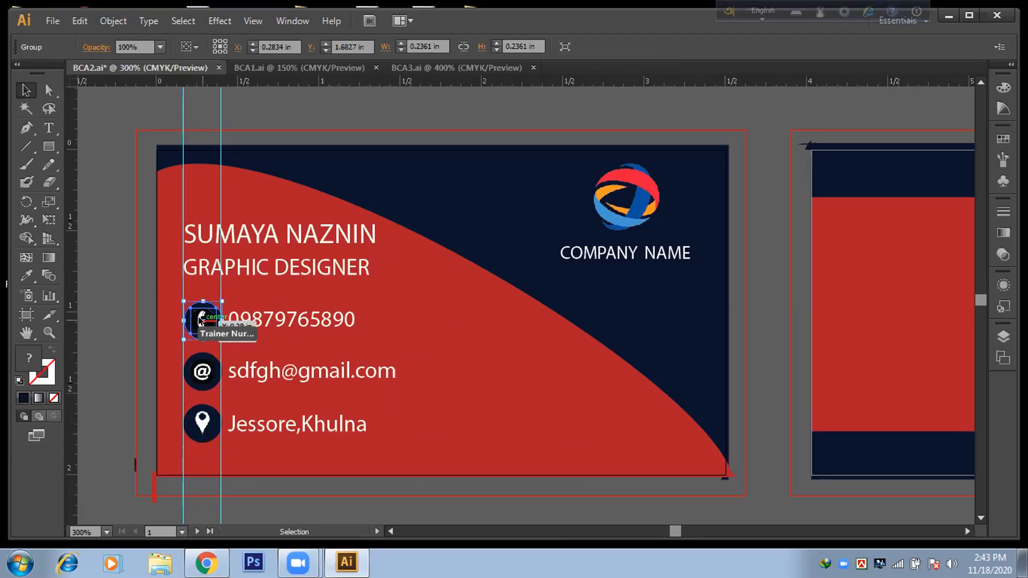
pyautogui.keyDown('shift'); pyautogui.click(278, 319); pyautogui.keyUp('shift')
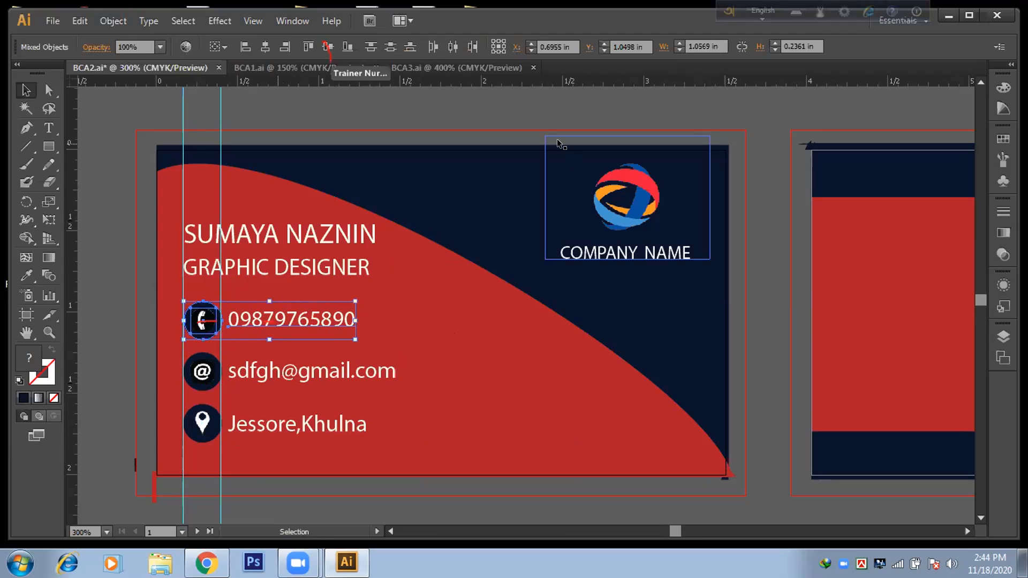
pyautogui.click(327, 46)
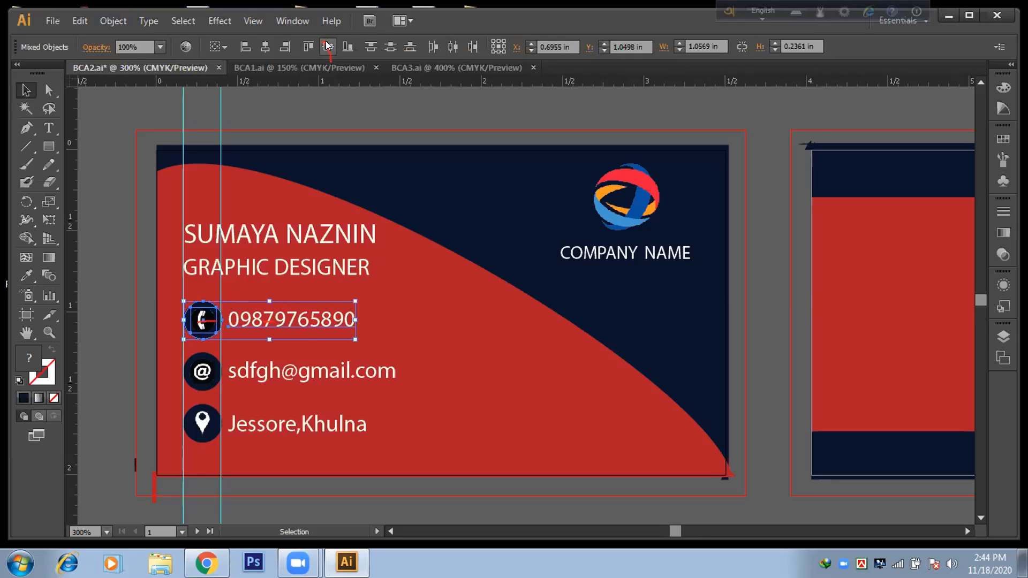
# Align the @ icon group and the e-mail text on their vertical centres
pyautogui.click(214, 372)
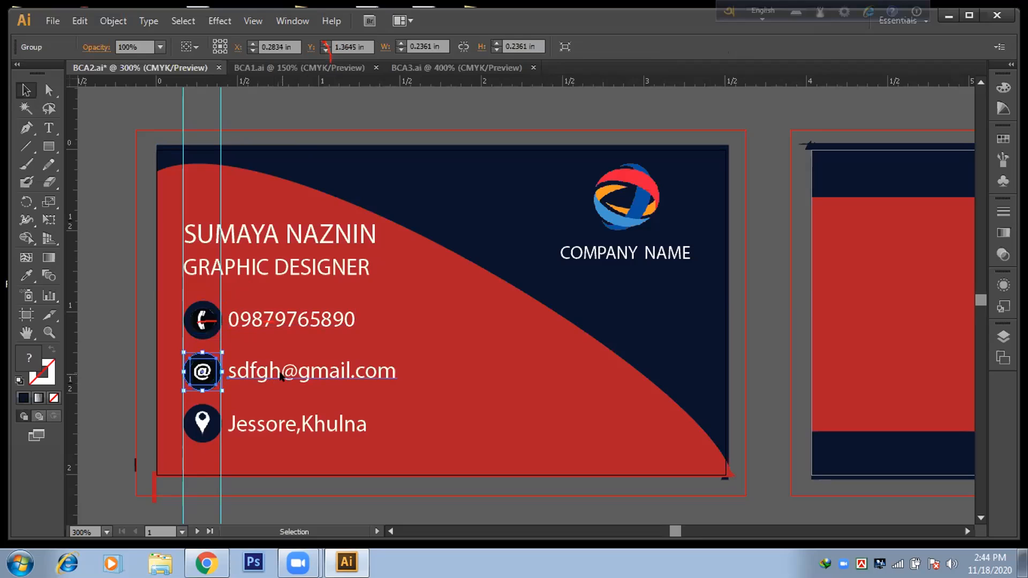
pyautogui.keyDown('shift'); pyautogui.click(281, 376); pyautogui.keyUp('shift')
pyautogui.click(329, 48)
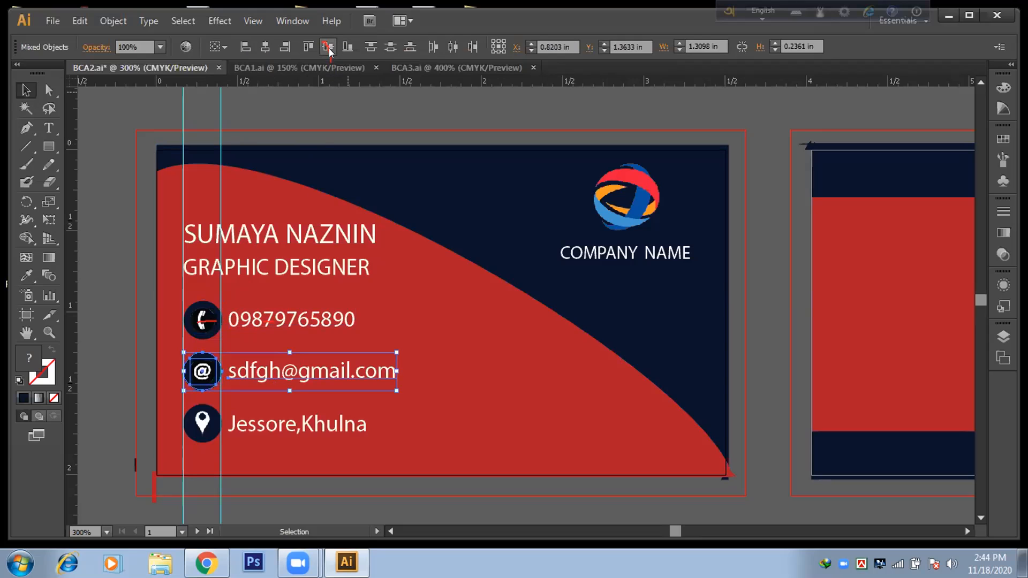
# Align the location icon group and the address text on their vertical centres and group them as one row
pyautogui.click(203, 435)
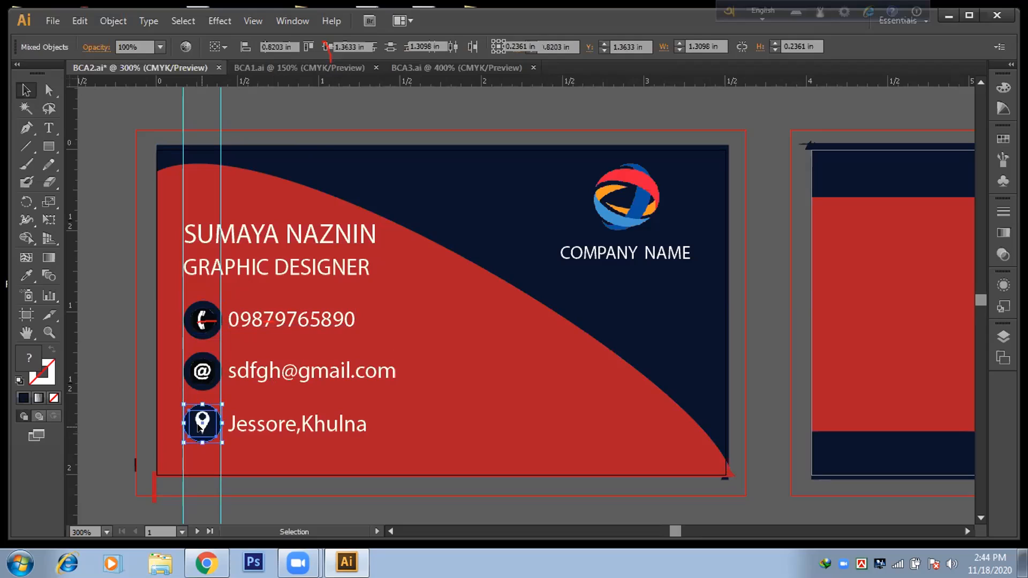
pyautogui.keyDown('shift'); pyautogui.click(291, 423); pyautogui.keyUp('shift')
pyautogui.click(328, 46)
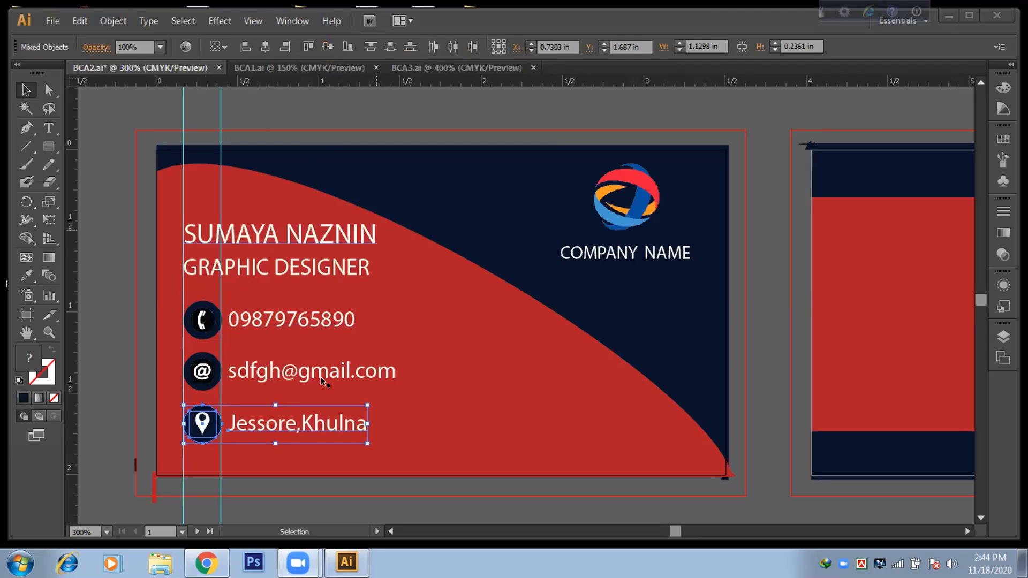
pyautogui.rightClick(390, 403)
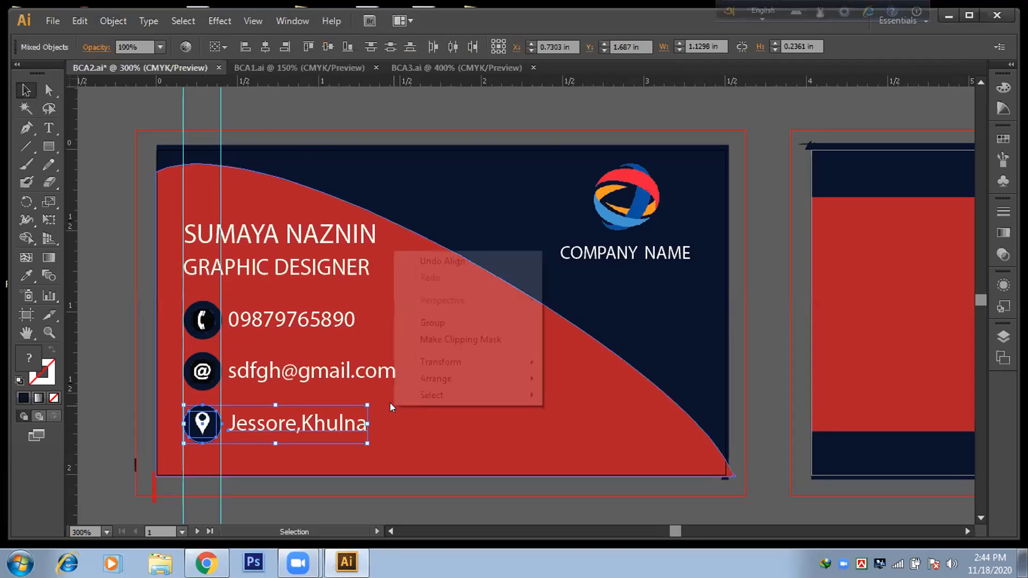
pyautogui.click(429, 323)
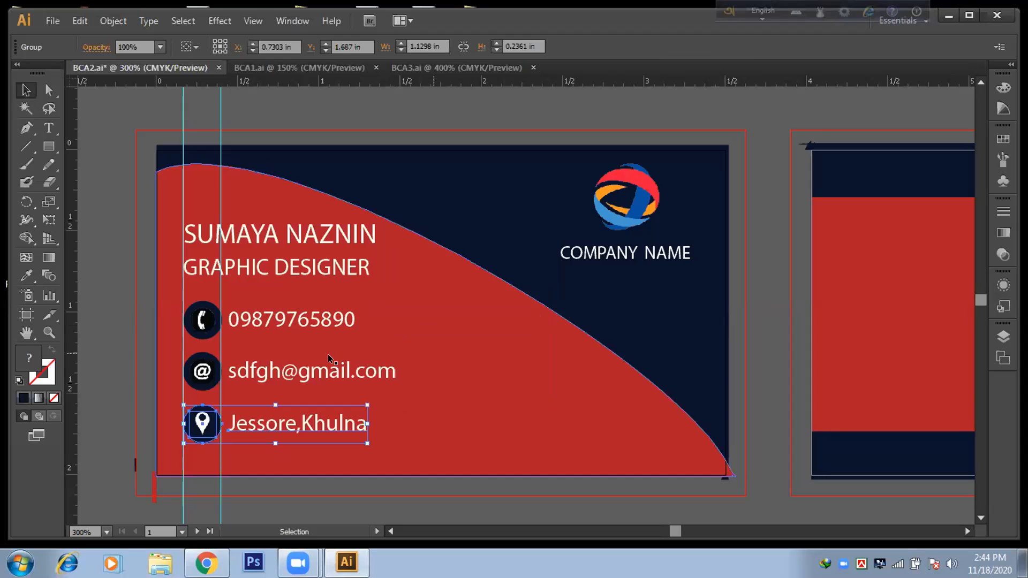
# Group the @ icon with the e-mail text as one row
pyautogui.click(202, 371)
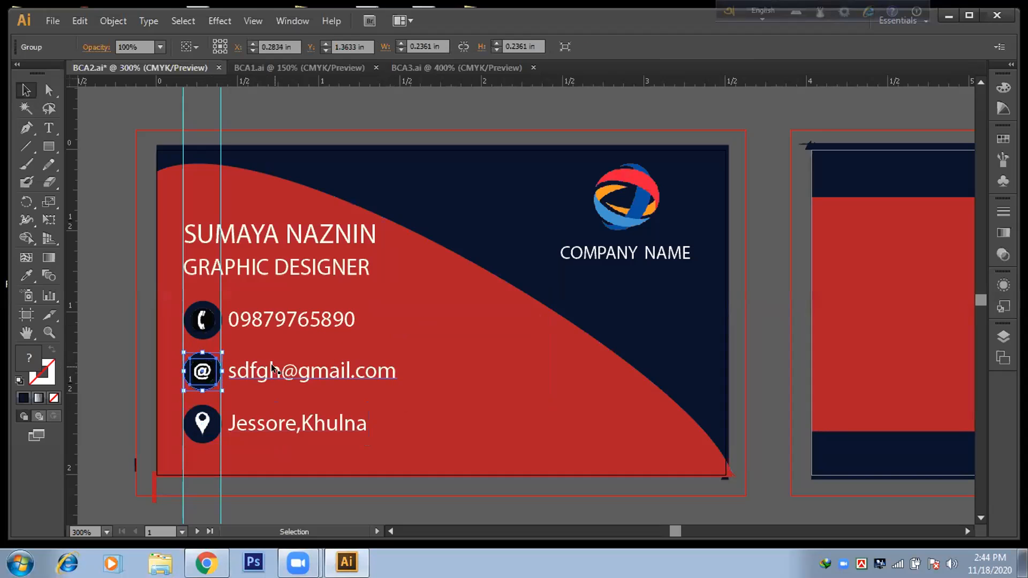
pyautogui.keyDown('shift'); pyautogui.click(271, 364); pyautogui.keyUp('shift')
pyautogui.rightClick(439, 356)
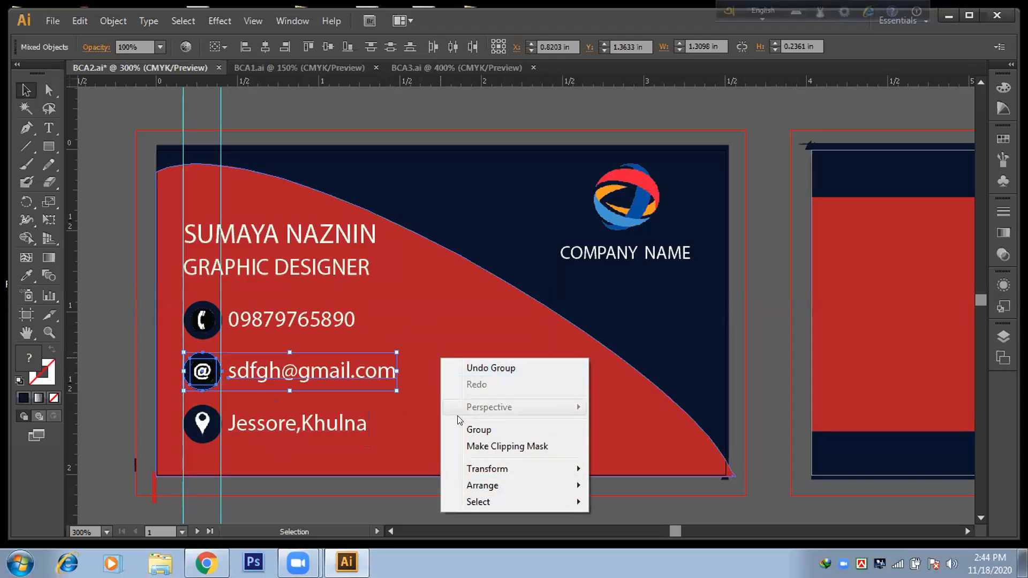
pyautogui.click(462, 430)
# Group the phone icon with the phone number text as one row
pyautogui.click(201, 320)
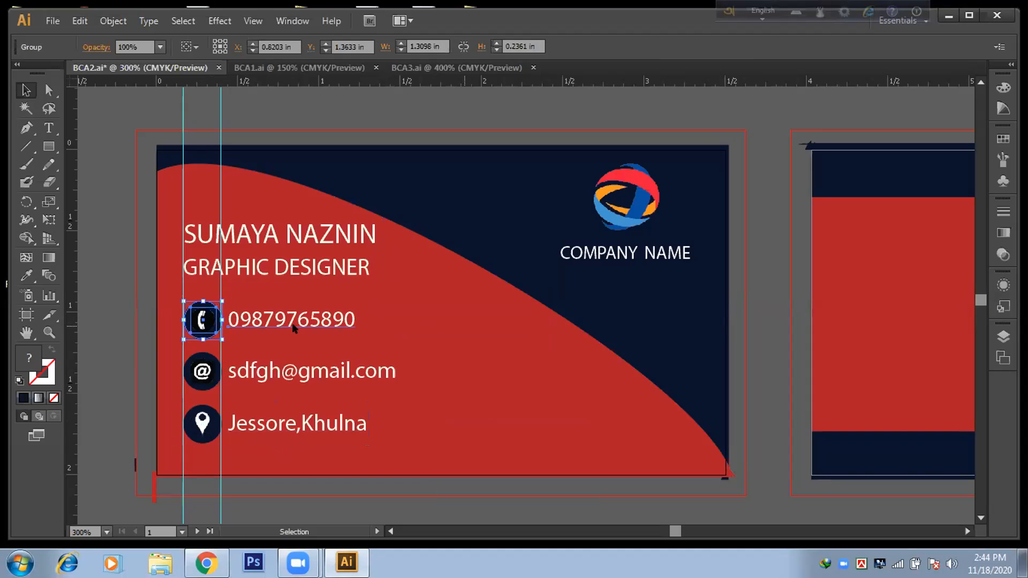
pyautogui.keyDown('shift'); pyautogui.click(294, 328); pyautogui.keyUp('shift')
pyautogui.rightClick(413, 325)
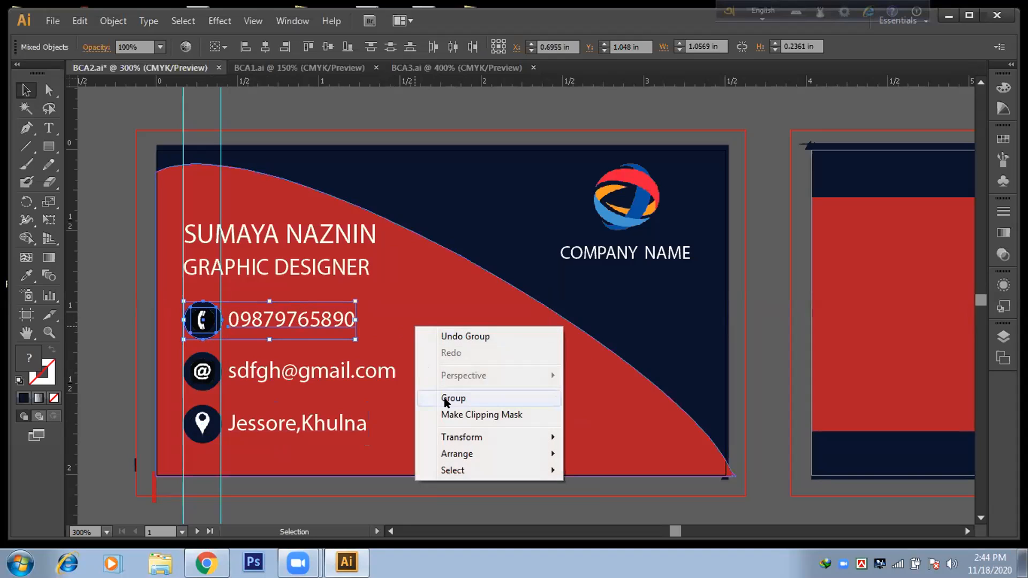
pyautogui.click(425, 398)
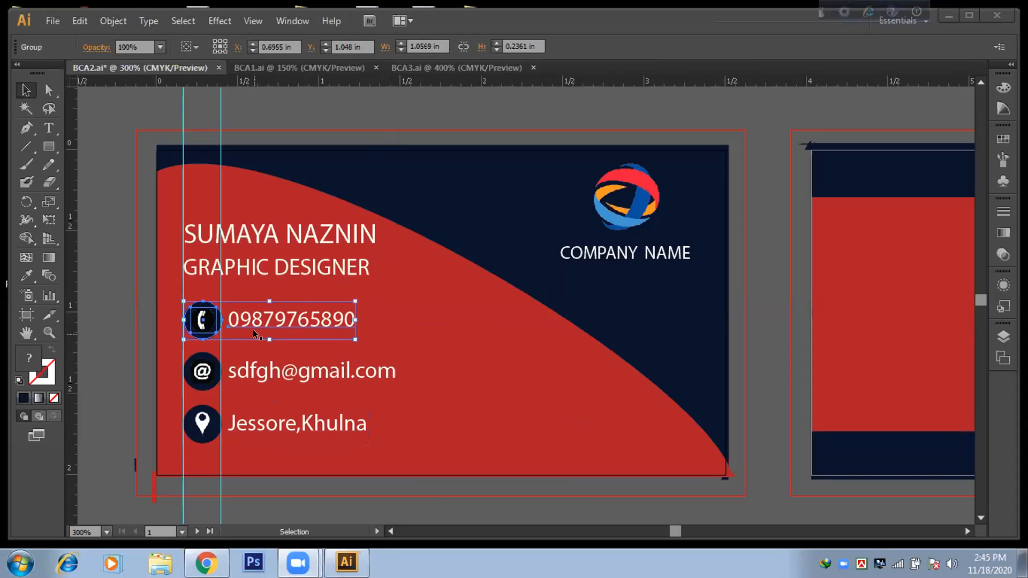
# Distribute the phone, e-mail and address rows evenly by their vertical centres
pyautogui.keyDown('shift'); pyautogui.click(260, 367); pyautogui.keyUp('shift')
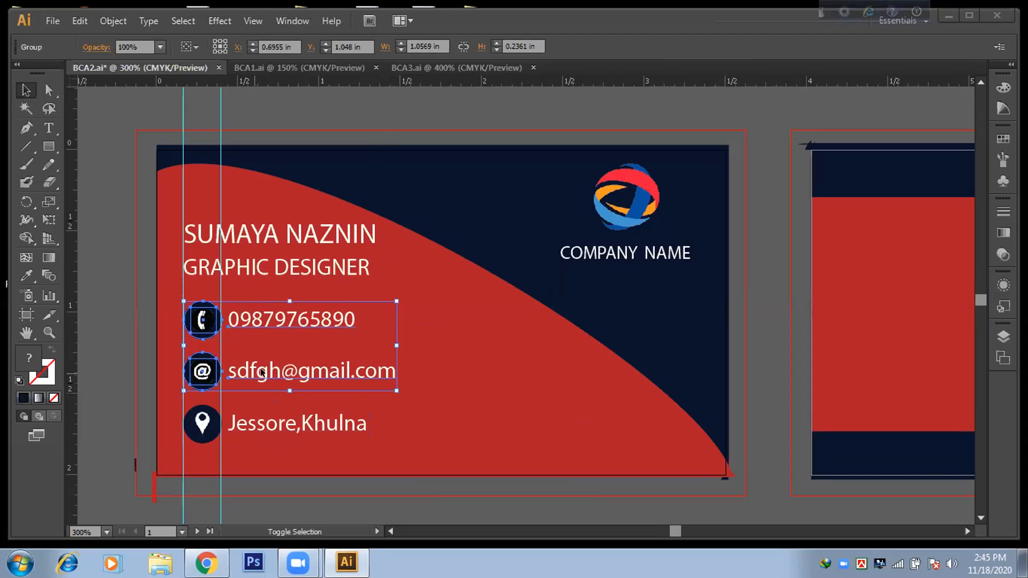
pyautogui.keyDown('shift'); pyautogui.click(267, 426); pyautogui.keyUp('shift')
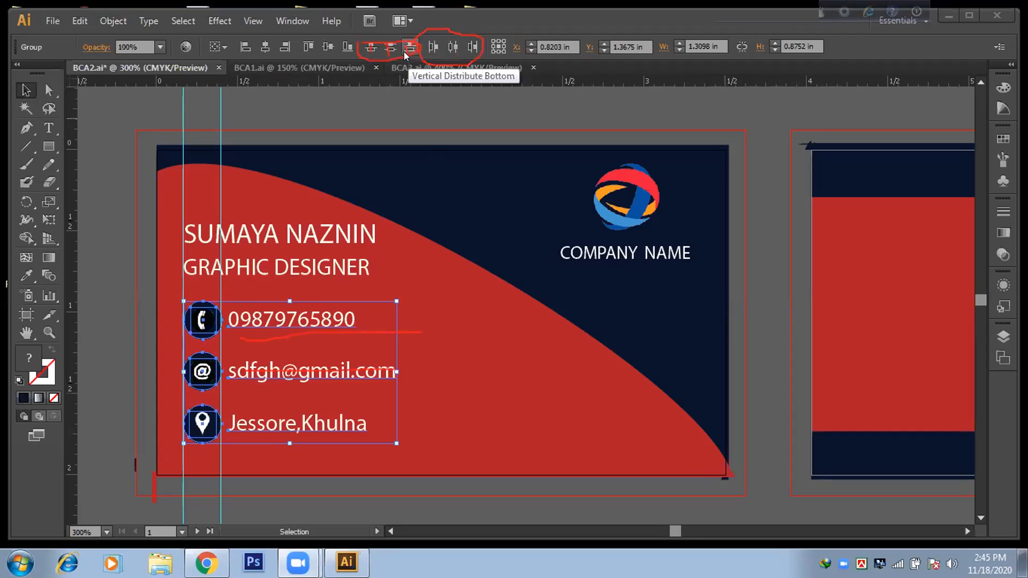
pyautogui.click(390, 47)
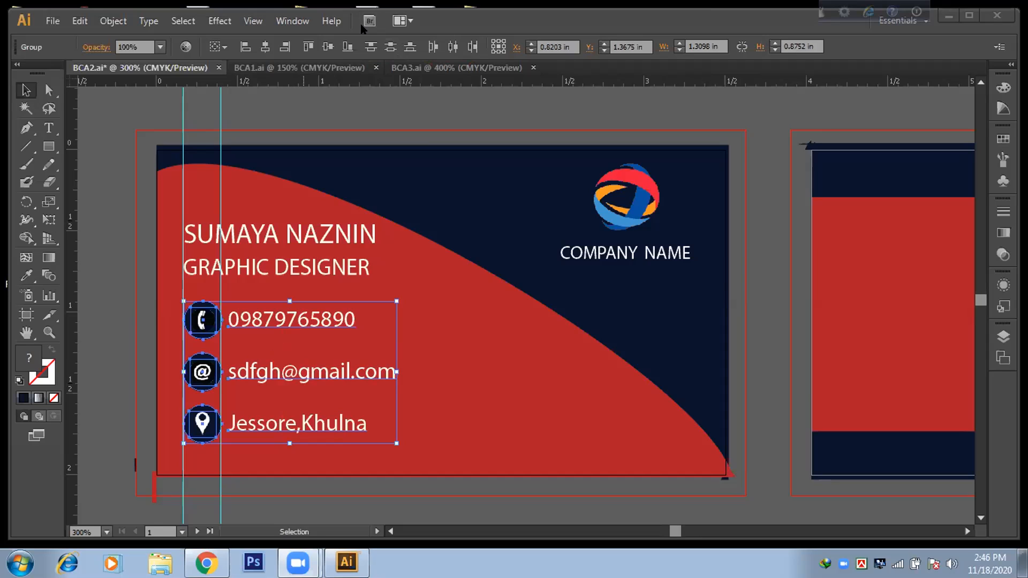
# In BCA1.ai, group the logo, the name and the GRAPHIC DESIGNER text on the front card
pyautogui.click(296, 63)
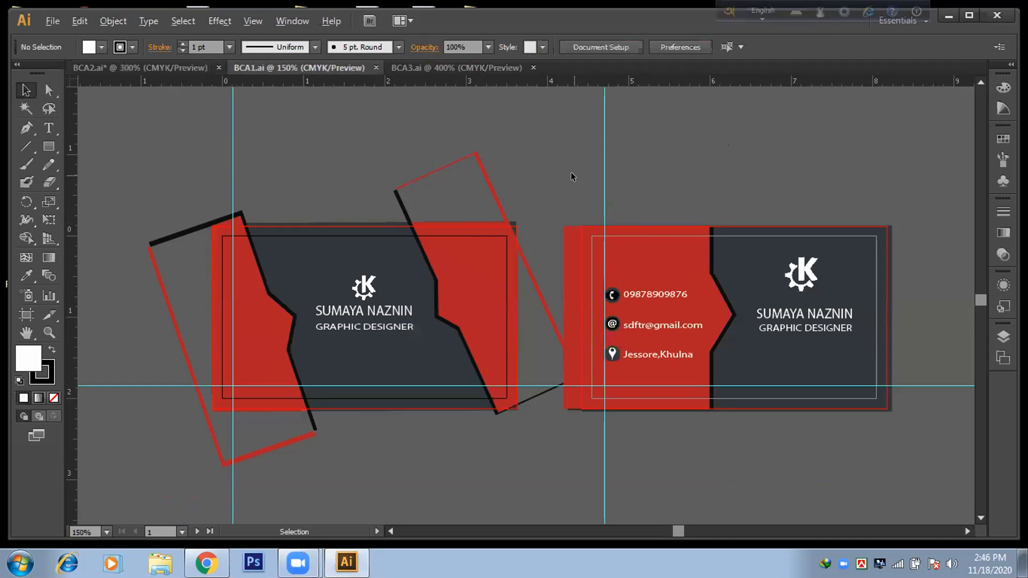
pyautogui.scroll(2, 570, 177)
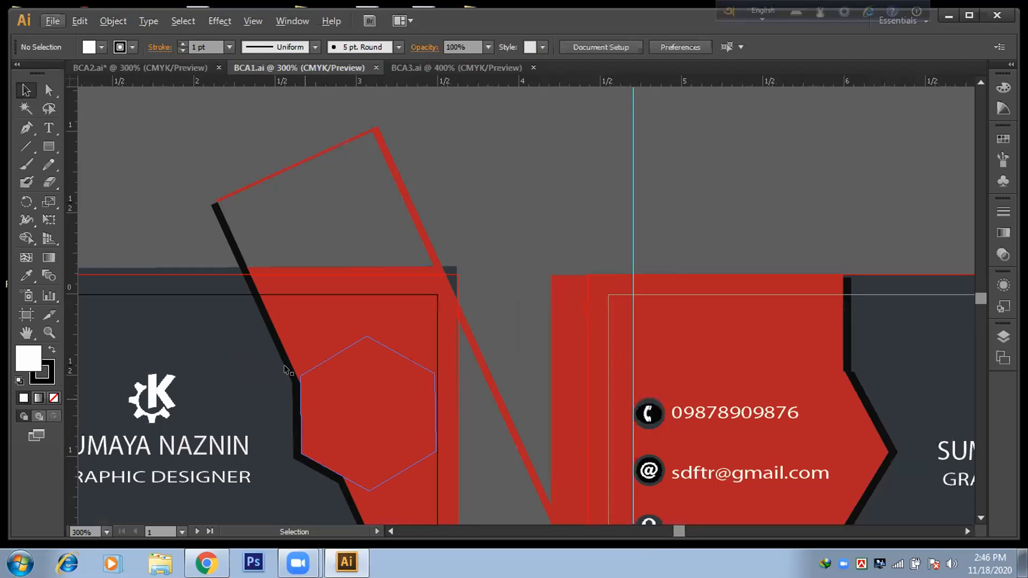
pyautogui.moveTo(214, 347); pyautogui.dragTo(480, 237)
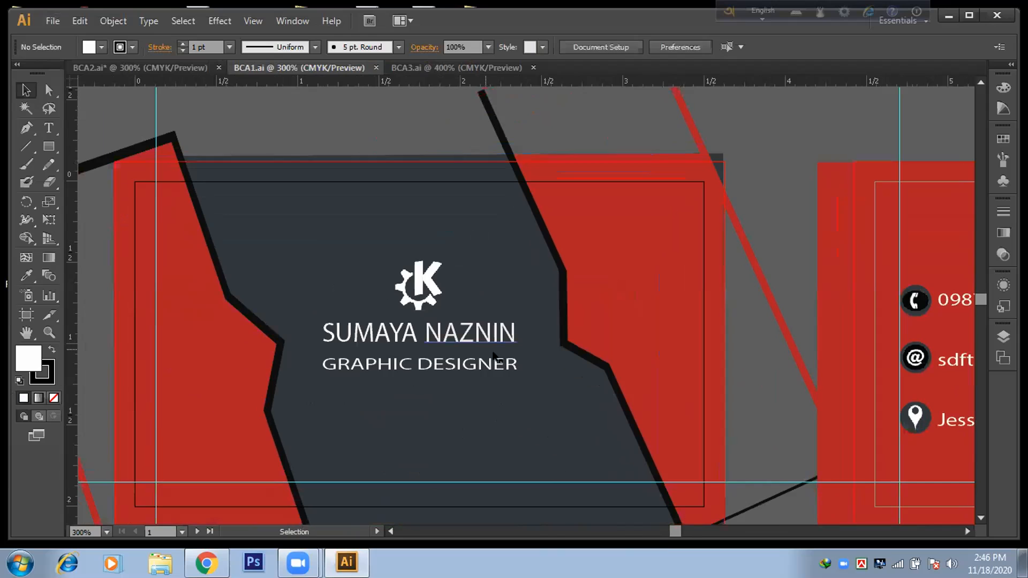
pyautogui.moveTo(490, 357); pyautogui.dragTo(498, 323)
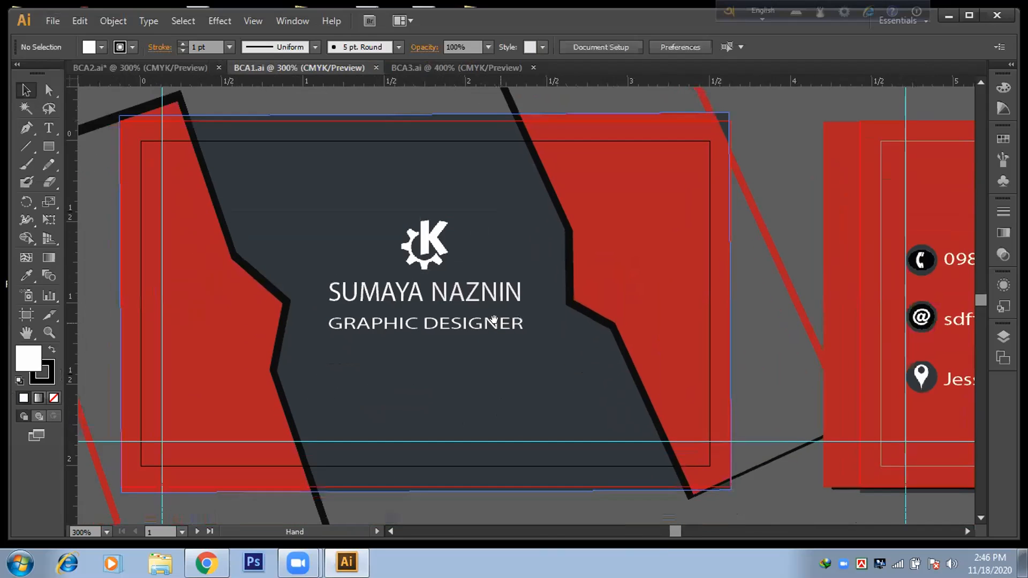
pyautogui.press('space')
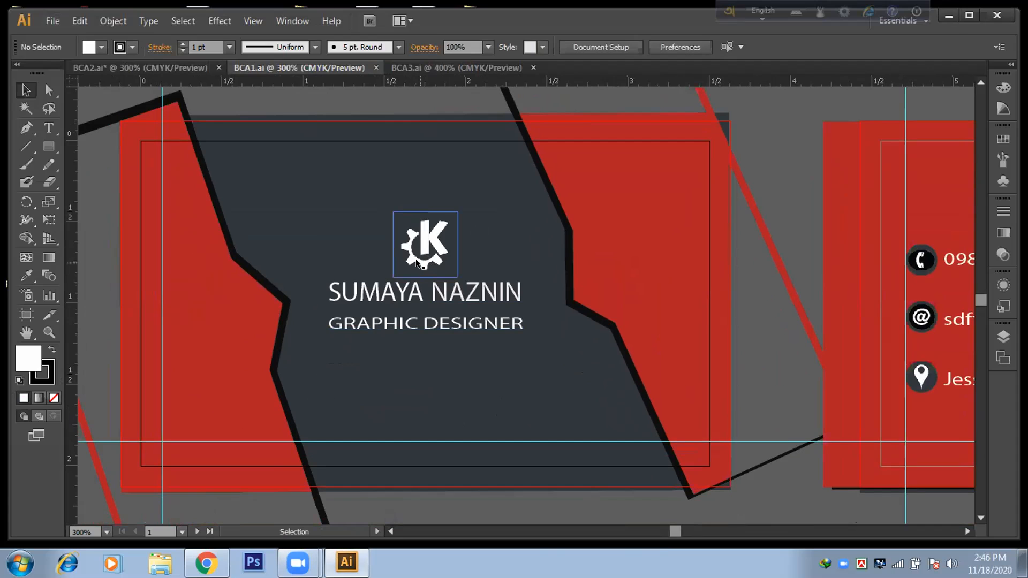
pyautogui.click(437, 251)
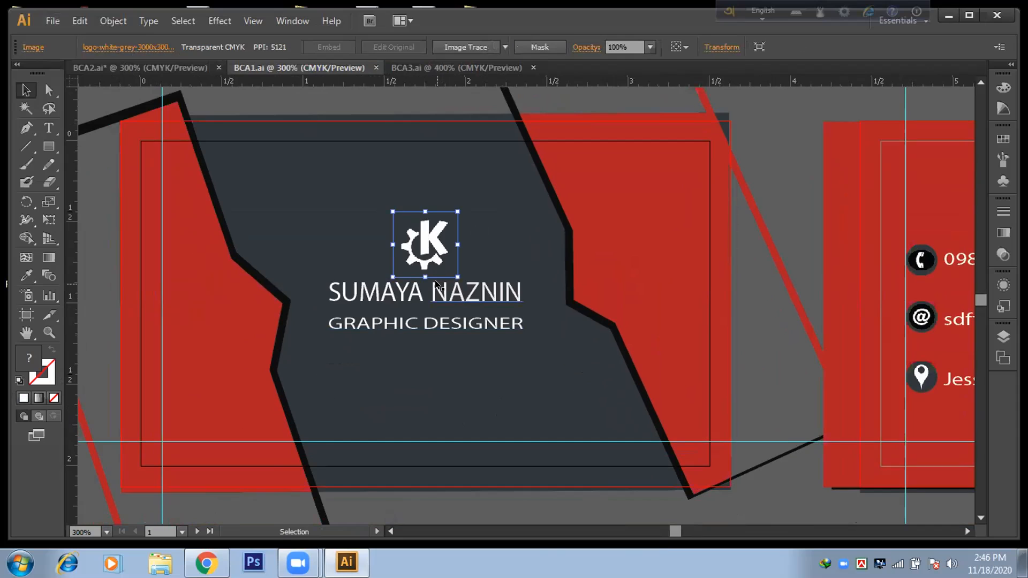
pyautogui.keyDown('shift'); pyautogui.click(433, 304); pyautogui.keyUp('shift')
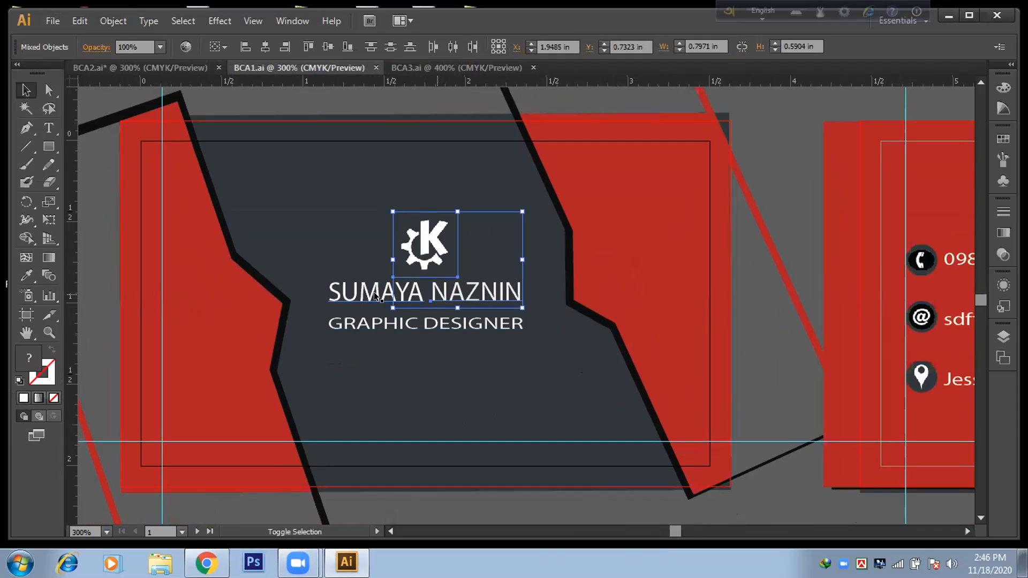
pyautogui.keyDown('shift'); pyautogui.click(389, 323); pyautogui.keyUp('shift')
pyautogui.rightClick(377, 356)
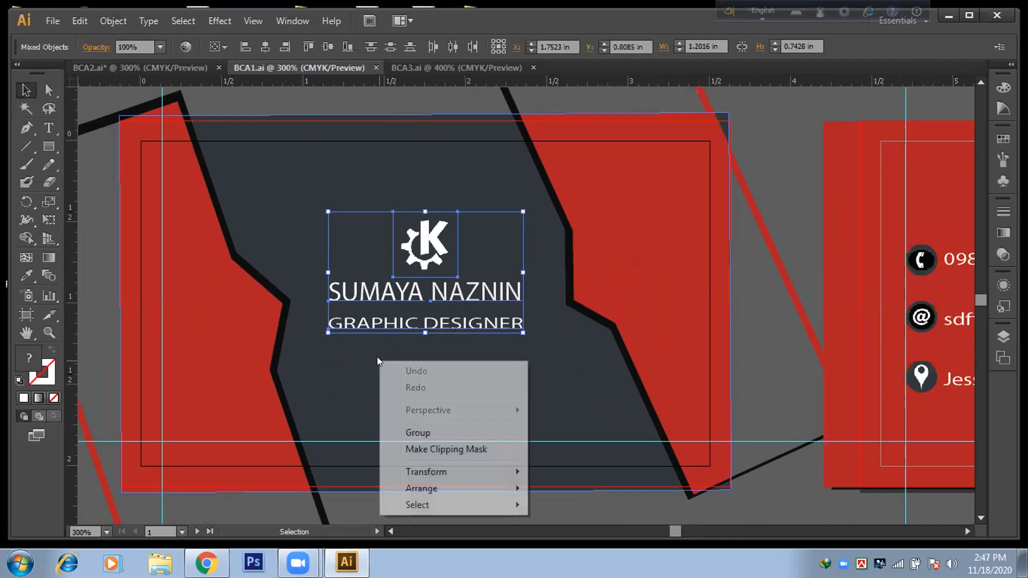
pyautogui.click(422, 428)
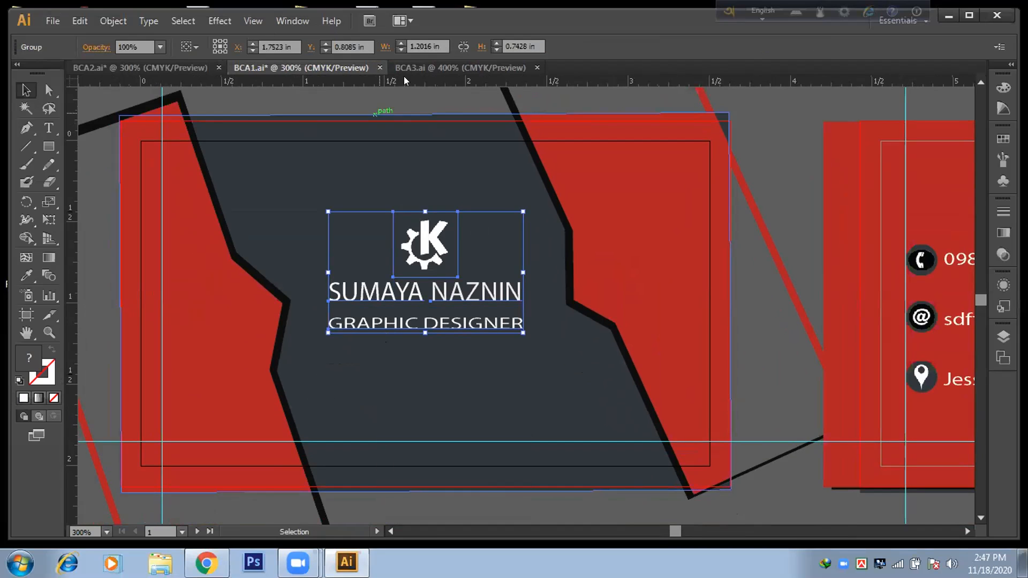
# Open the Align settings and show their full options, including Distribute Spacing and Align To
pyautogui.click(291, 22)
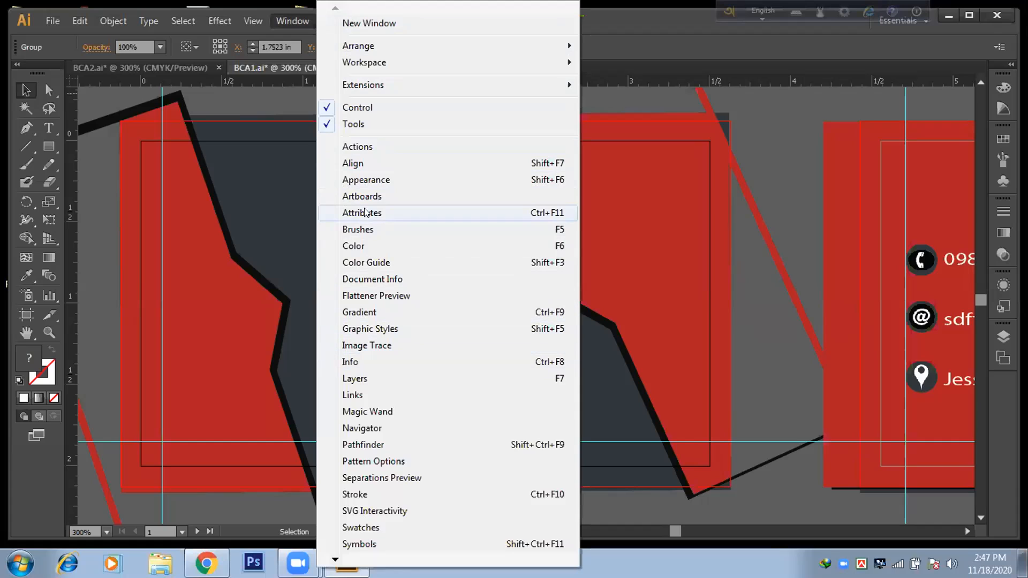
pyautogui.click(362, 164)
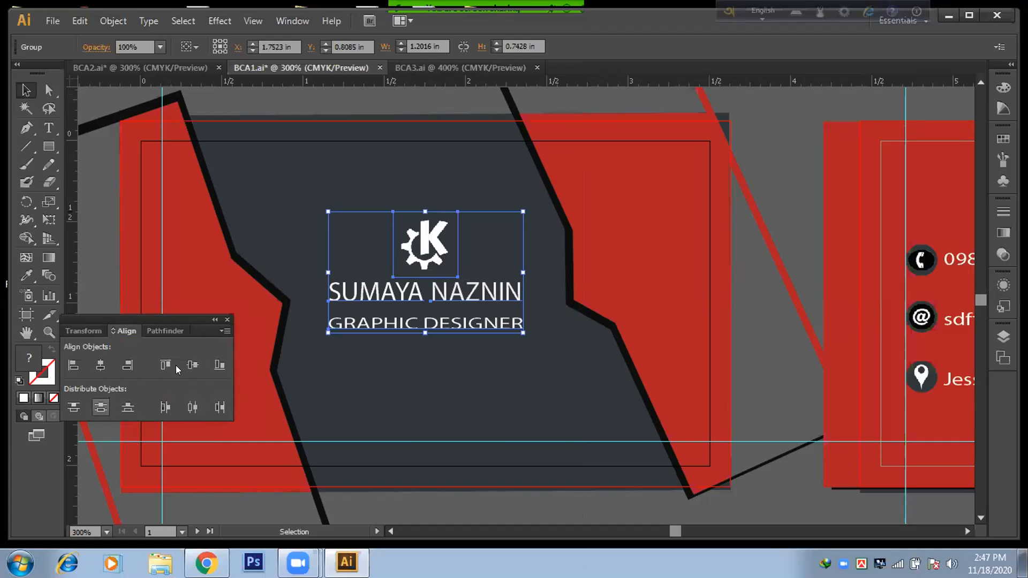
pyautogui.click(224, 331)
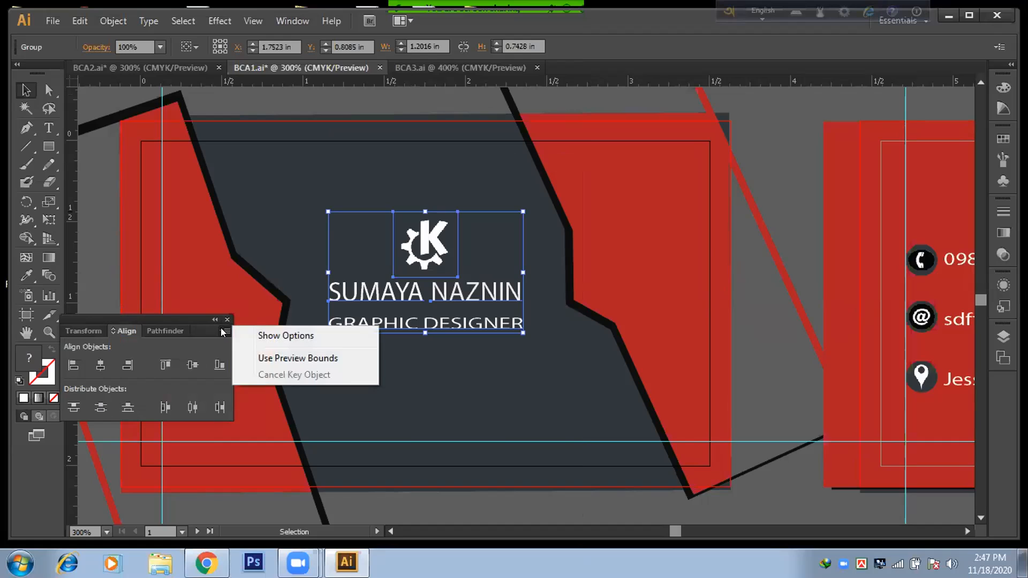
pyautogui.click(280, 335)
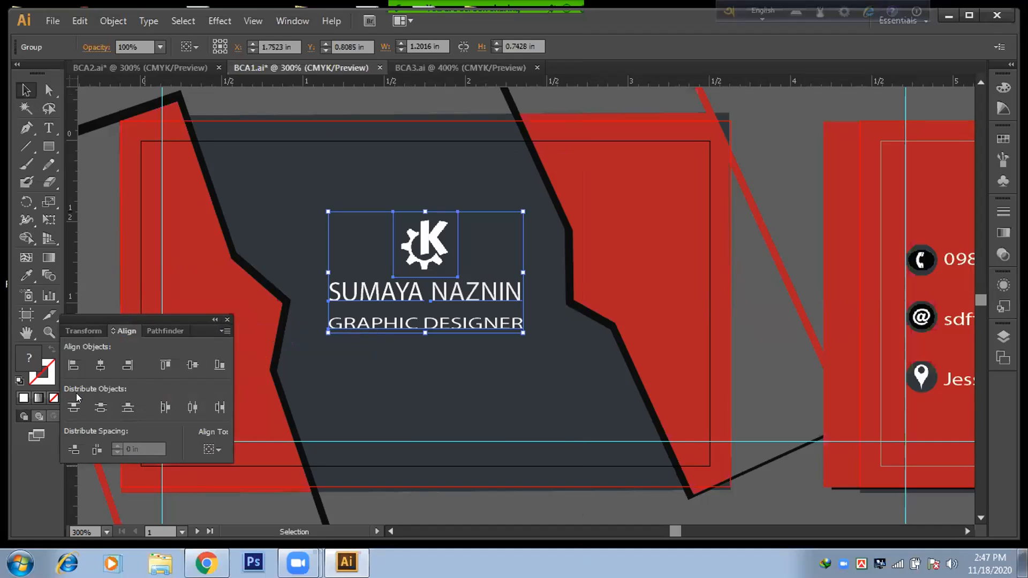
# Align the logo and name group to the artboard, centring it horizontally and vertically
pyautogui.click(217, 448)
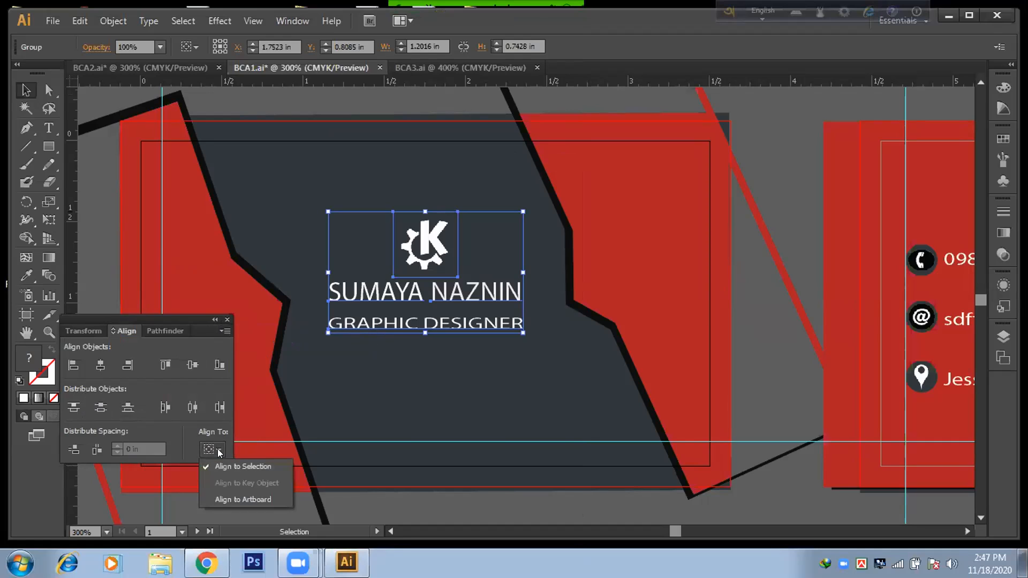
pyautogui.click(233, 500)
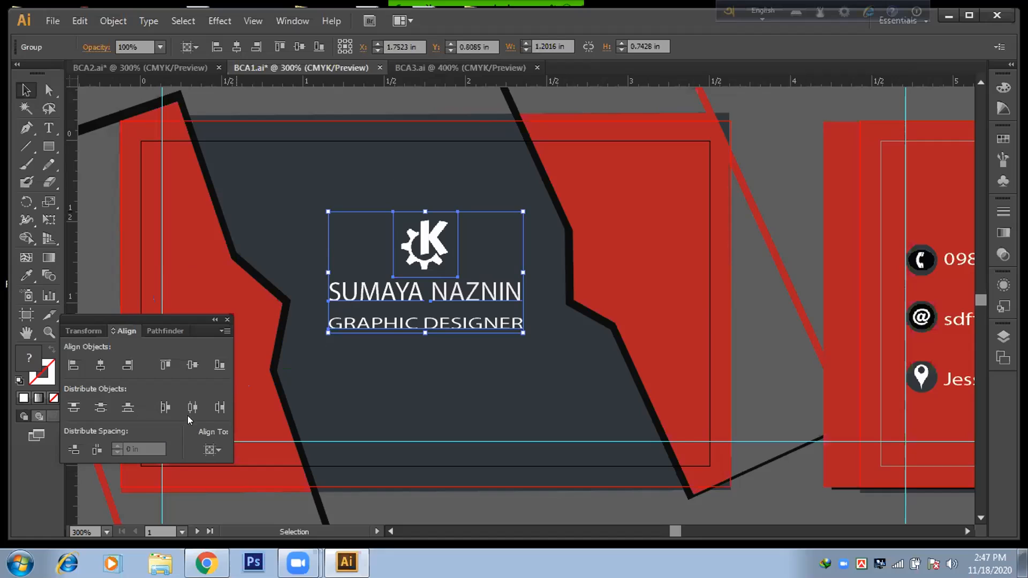
pyautogui.click(100, 366)
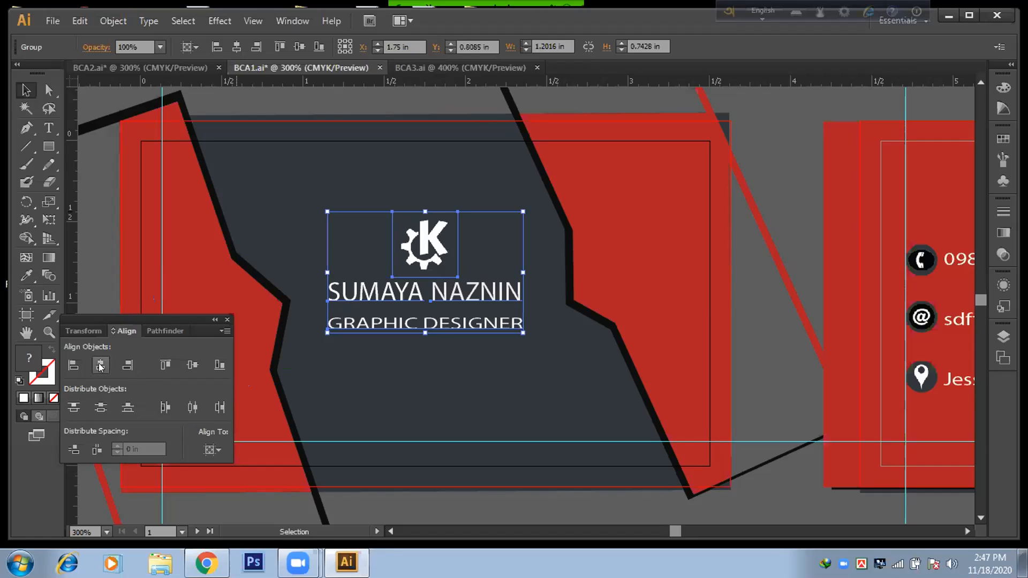
pyautogui.click(188, 365)
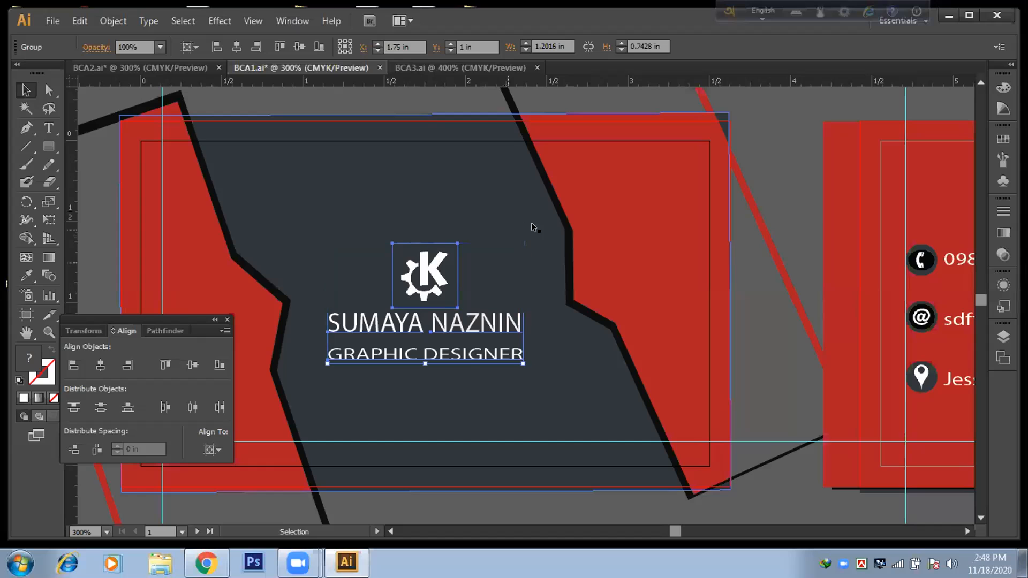
# Narrow the phone icon image on the back card slightly and recentre it within its dark circle
pyautogui.press('space')
pyautogui.moveTo(464, 163); pyautogui.dragTo(429, 216)
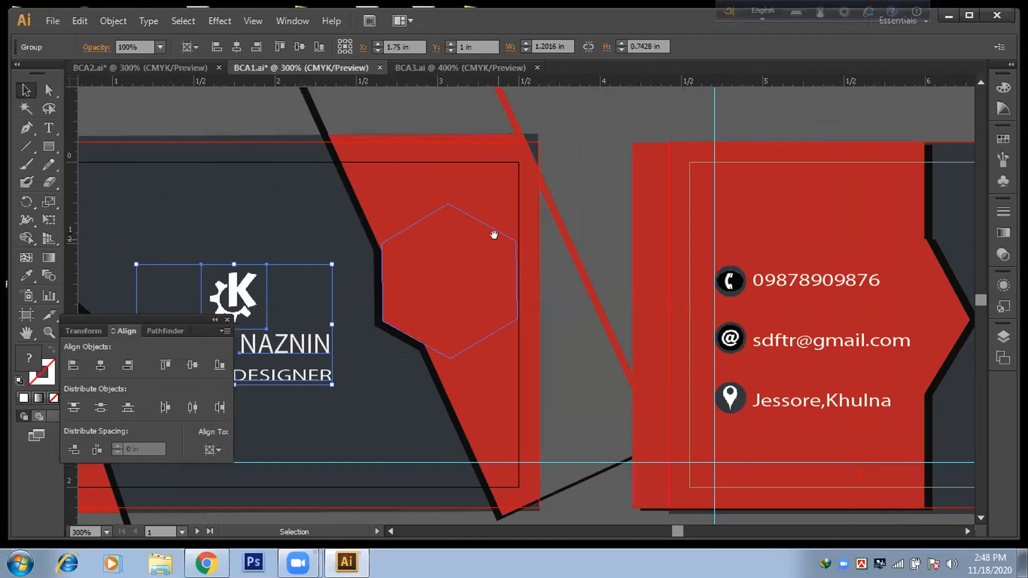
pyautogui.moveTo(439, 181); pyautogui.dragTo(399, 185)
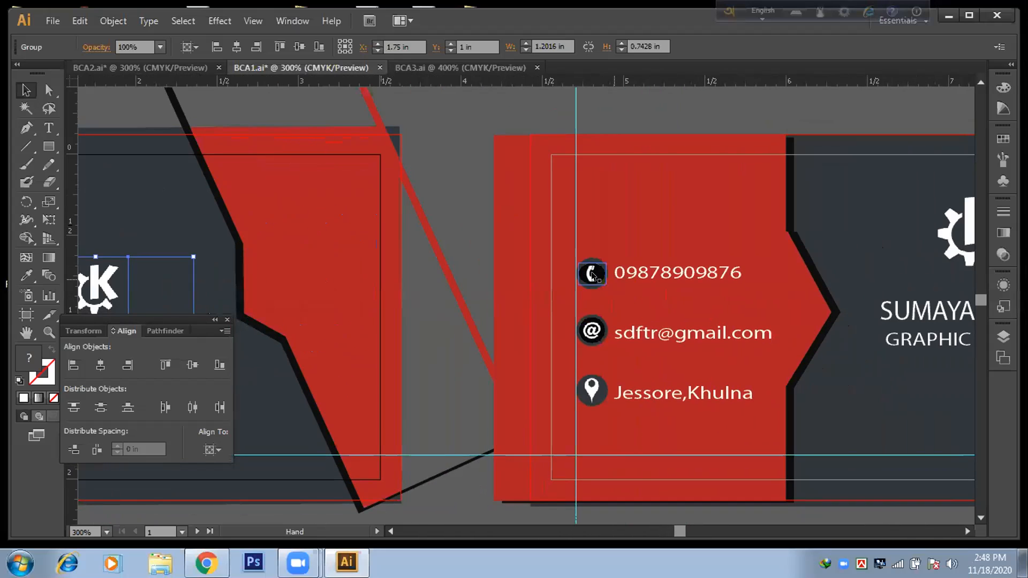
pyautogui.click(602, 274)
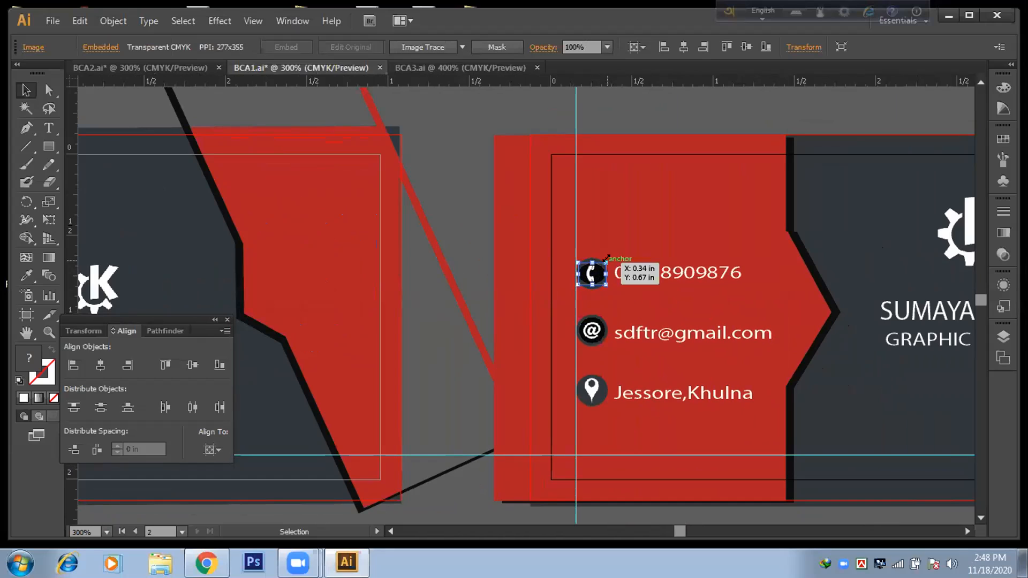
pyautogui.press('shift')
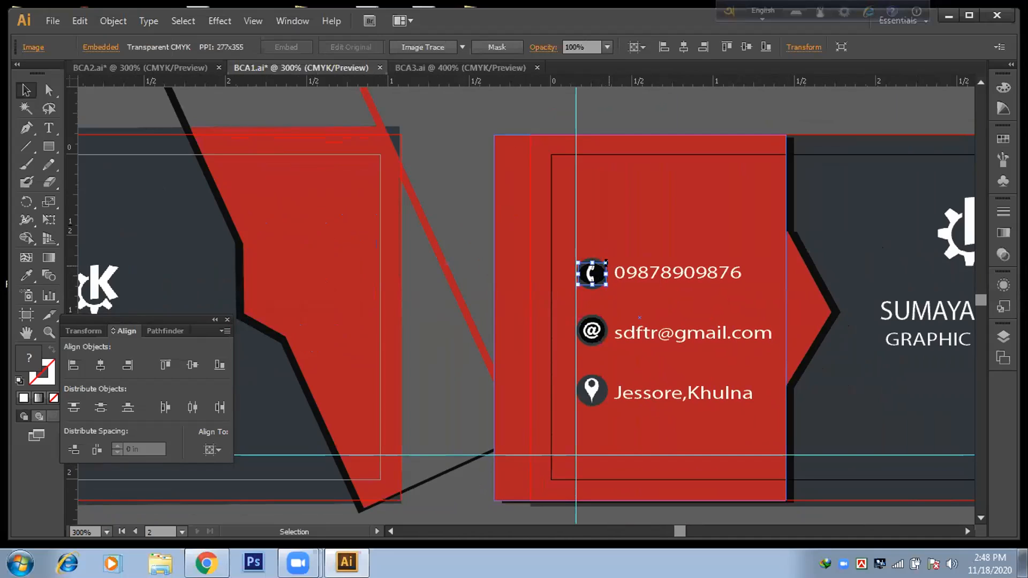
pyautogui.moveTo(599, 273); pyautogui.dragTo(601, 273)
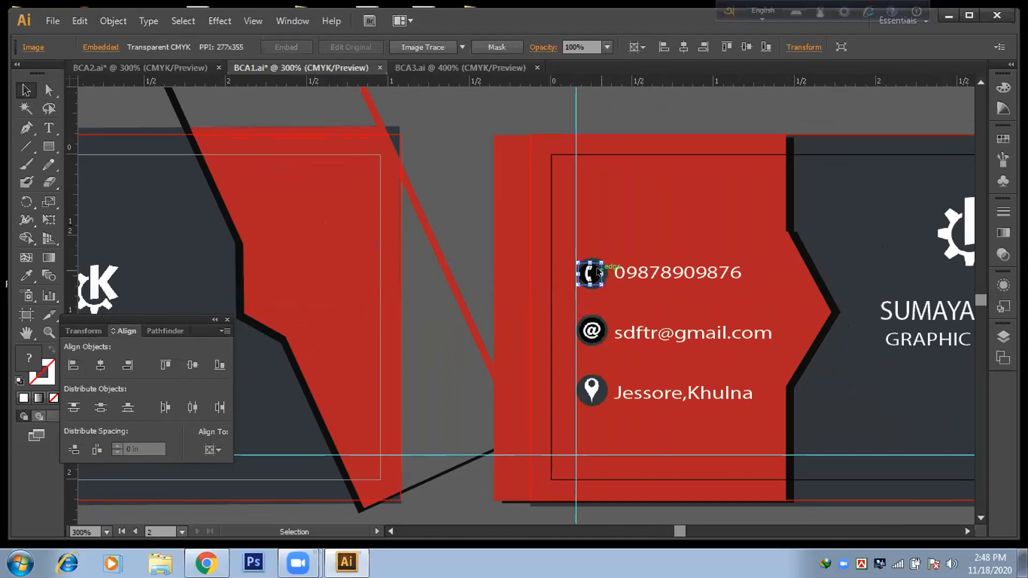
pyautogui.click(595, 114)
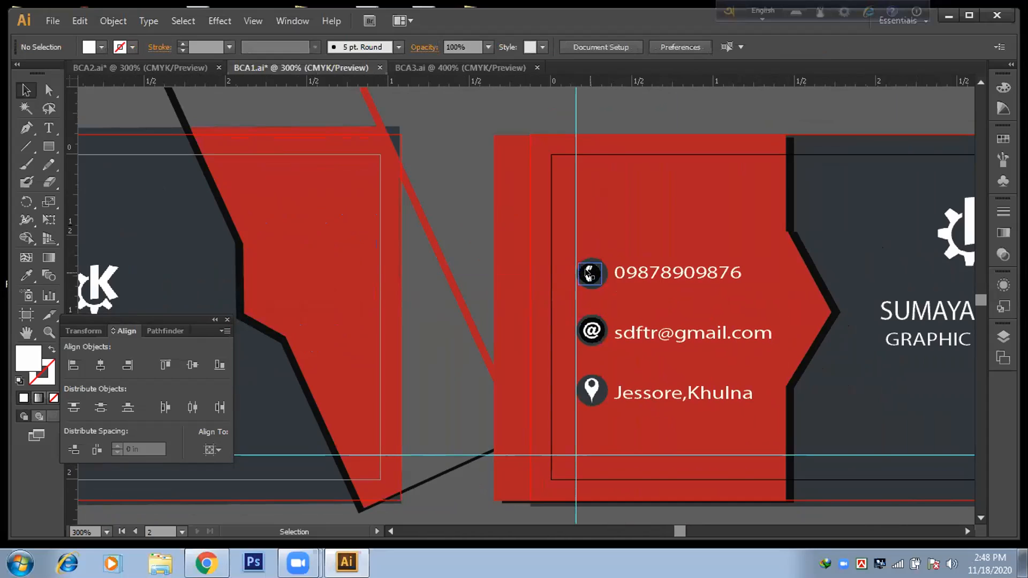
pyautogui.moveTo(588, 274); pyautogui.dragTo(590, 273)
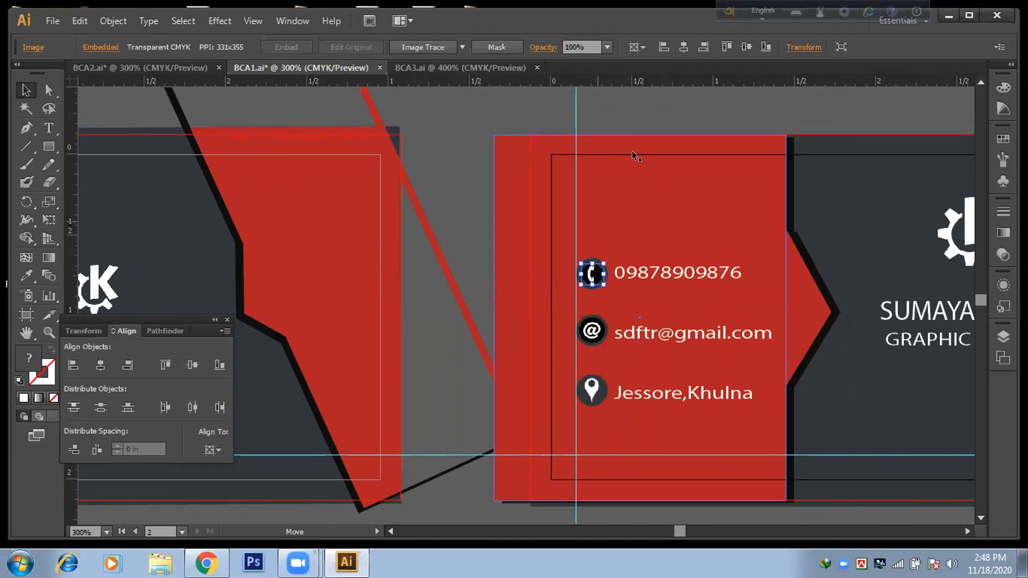
pyautogui.click(632, 114)
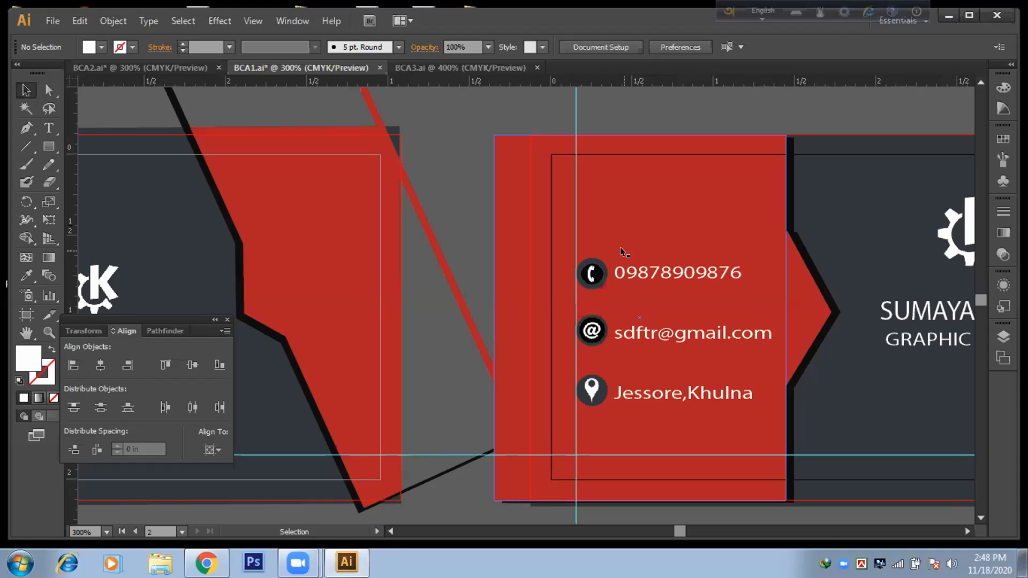
pyautogui.moveTo(612, 245); pyautogui.dragTo(441, 222)
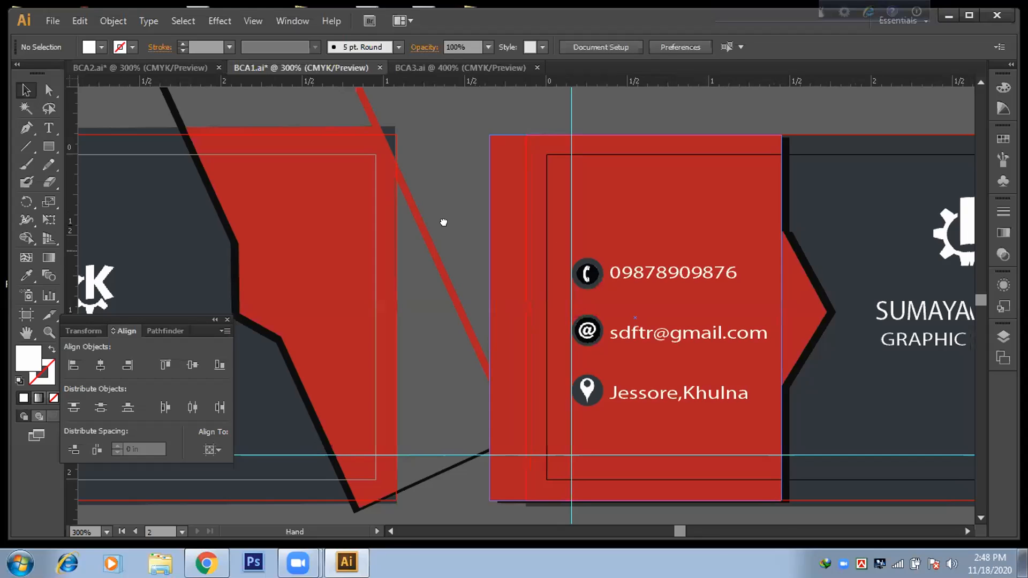
pyautogui.moveTo(546, 213); pyautogui.dragTo(849, 263)
pyautogui.moveTo(489, 306); pyautogui.dragTo(550, 310)
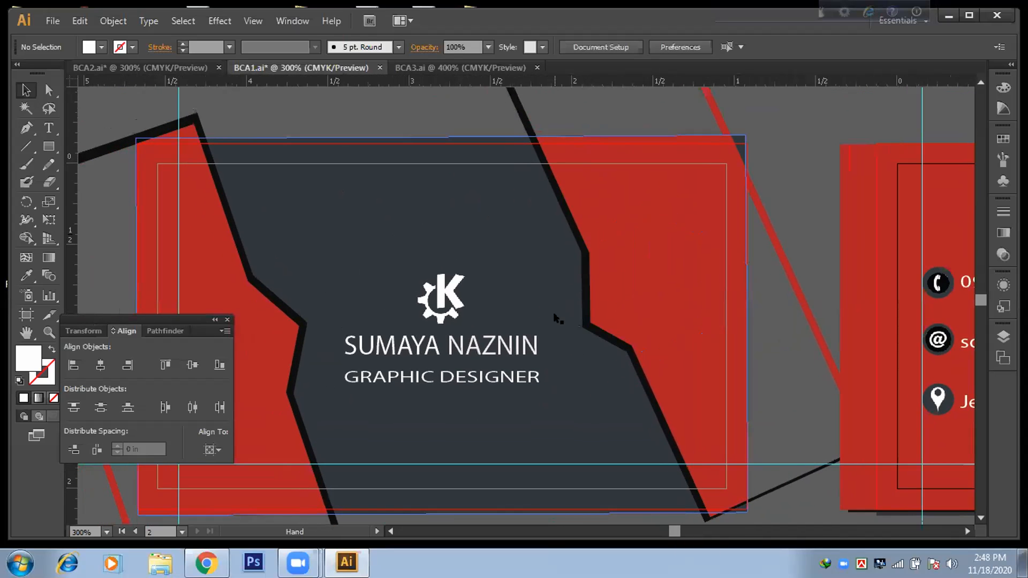
pyautogui.press('alt')
pyautogui.scroll(-1, 557, 319)
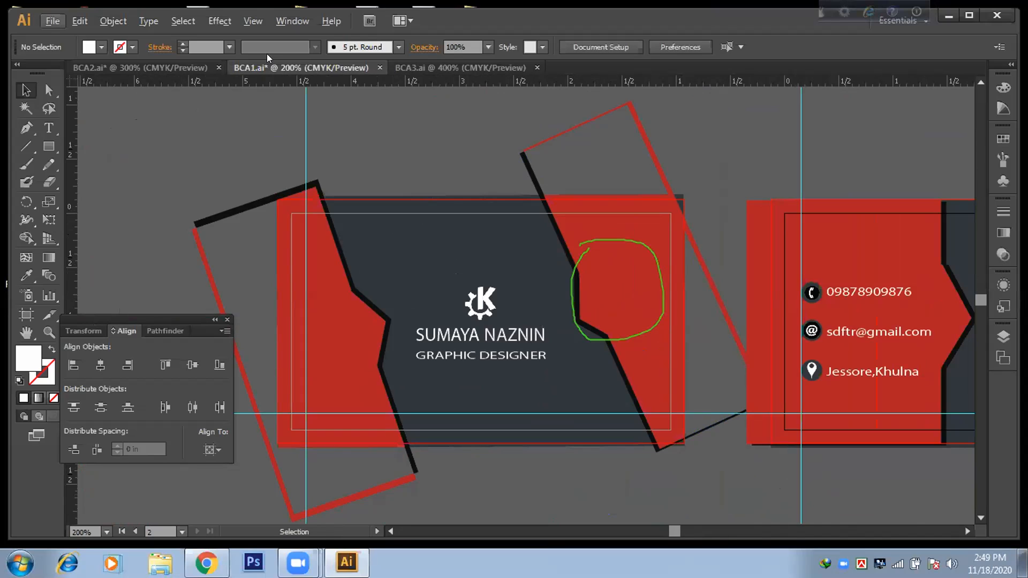
pyautogui.hotkey('alt', 'Tab')
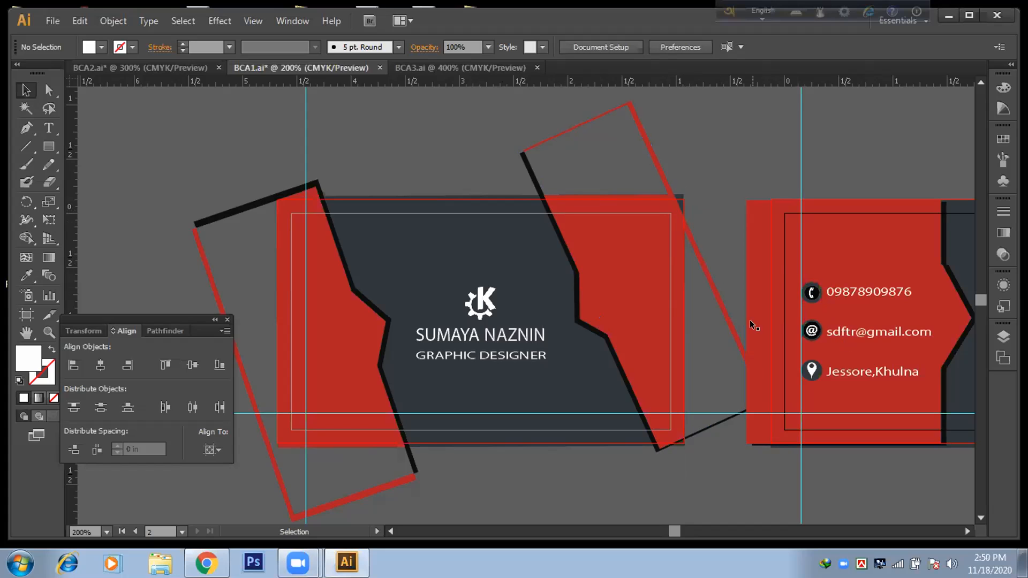
# Select the logo, the name and the GRAPHIC DESIGNER text together on the back card
pyautogui.moveTo(693, 319); pyautogui.dragTo(404, 314)
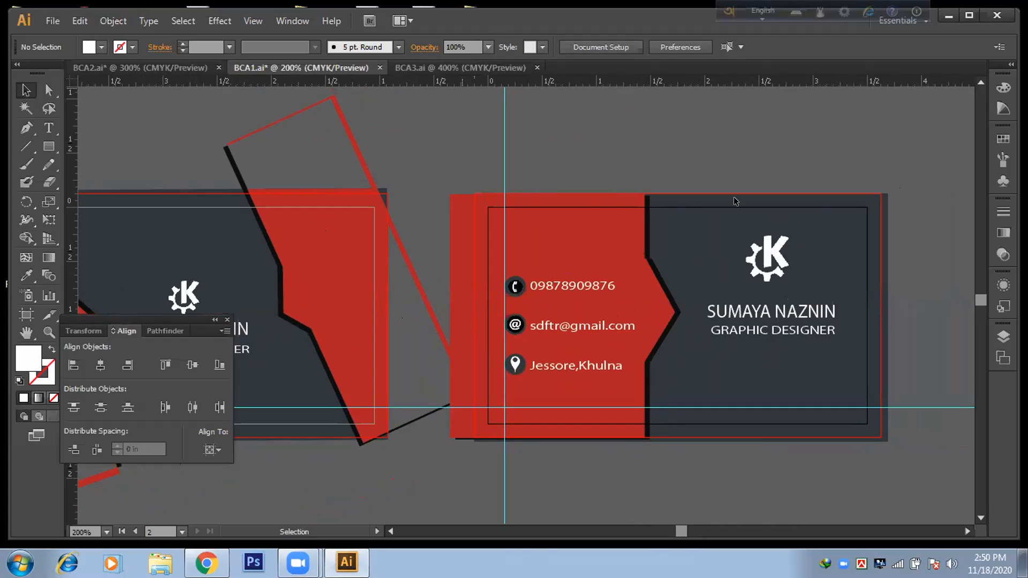
pyautogui.click(766, 259)
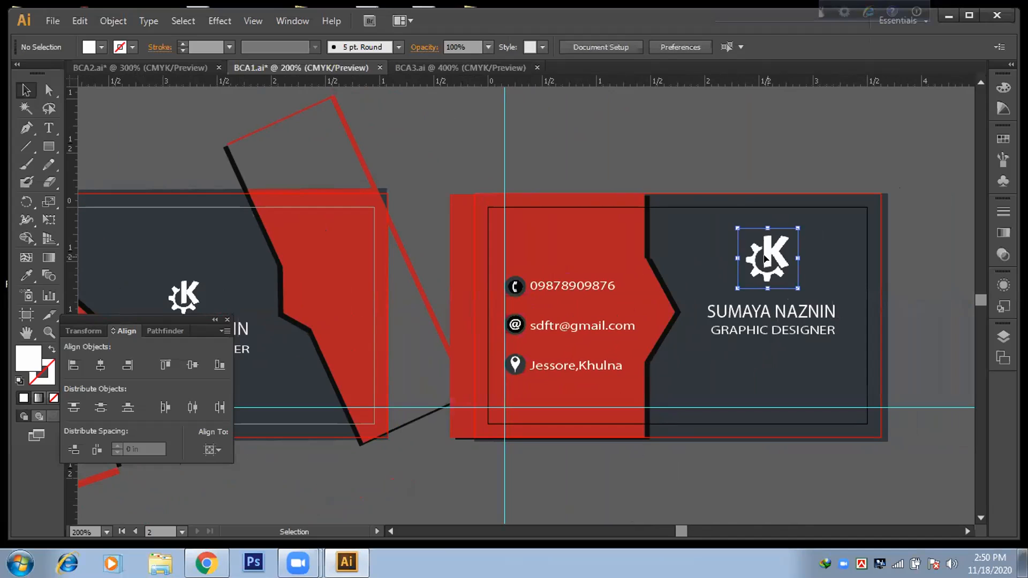
pyautogui.keyDown('shift'); pyautogui.click(762, 310); pyautogui.keyUp('shift')
pyautogui.keyDown('shift'); pyautogui.click(760, 332); pyautogui.keyUp('shift')
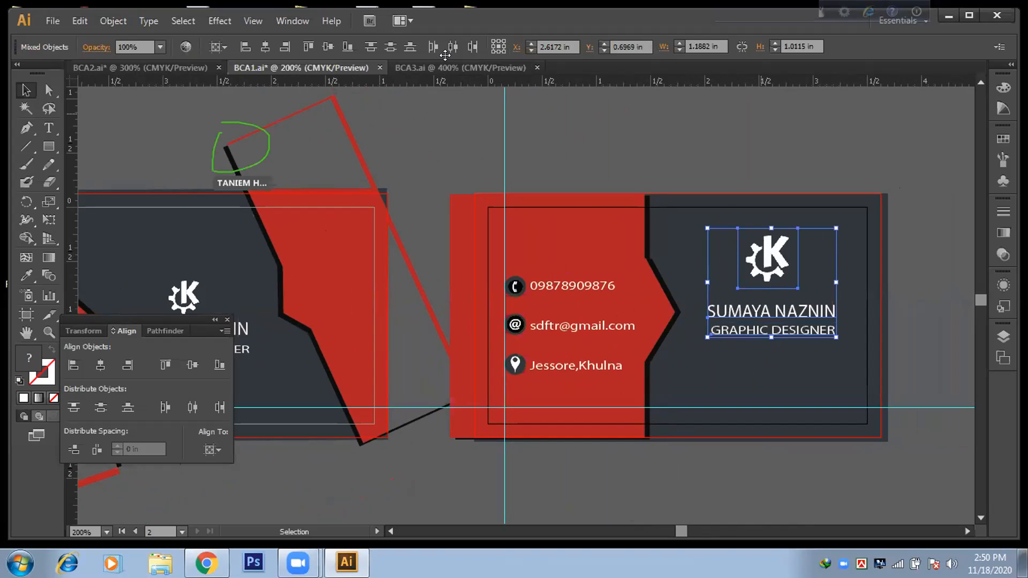
pyautogui.click(220, 451)
pyautogui.click(231, 501)
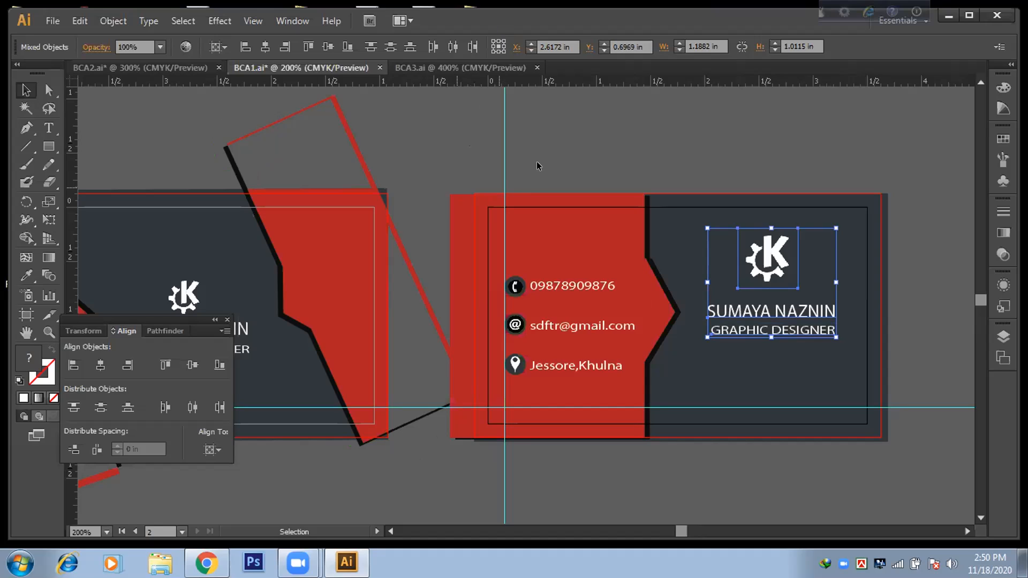
# Switch to the BCA3.ai document and examine its front and back cards side by side
pyautogui.click(476, 64)
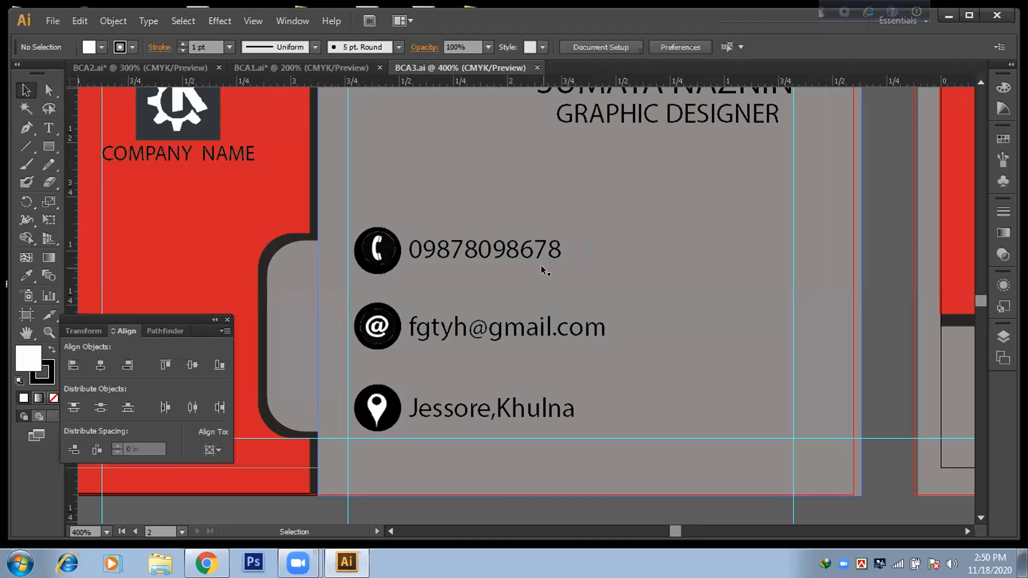
pyautogui.scroll(-2, 536, 265)
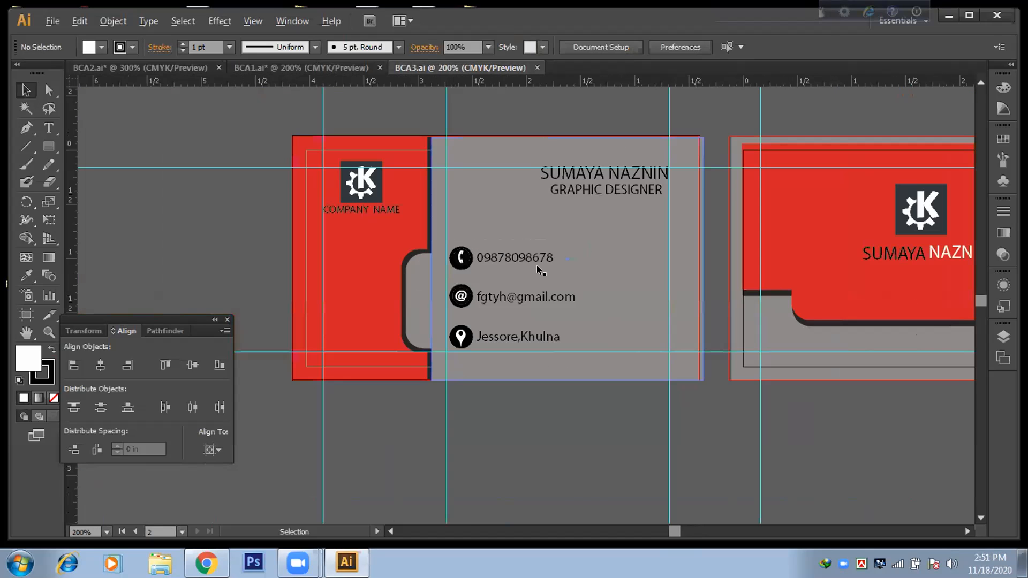
pyautogui.scroll(-1, 536, 265)
pyautogui.moveTo(447, 261); pyautogui.dragTo(445, 298)
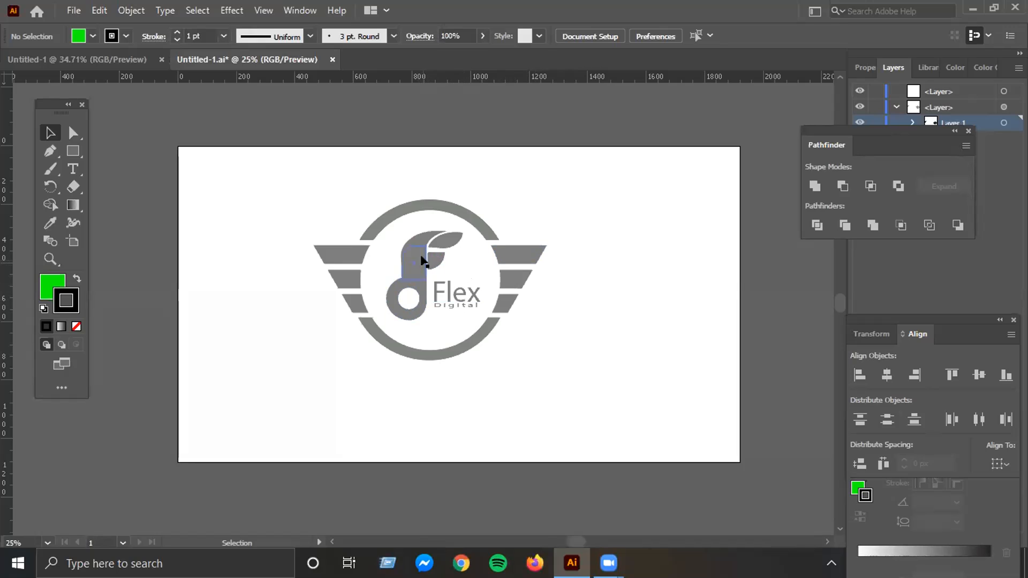
# Select the F mark of the Flex Digital logo and merge a region of its stem with the Shape Builder tool
pyautogui.moveTo(391, 237); pyautogui.dragTo(440, 320)
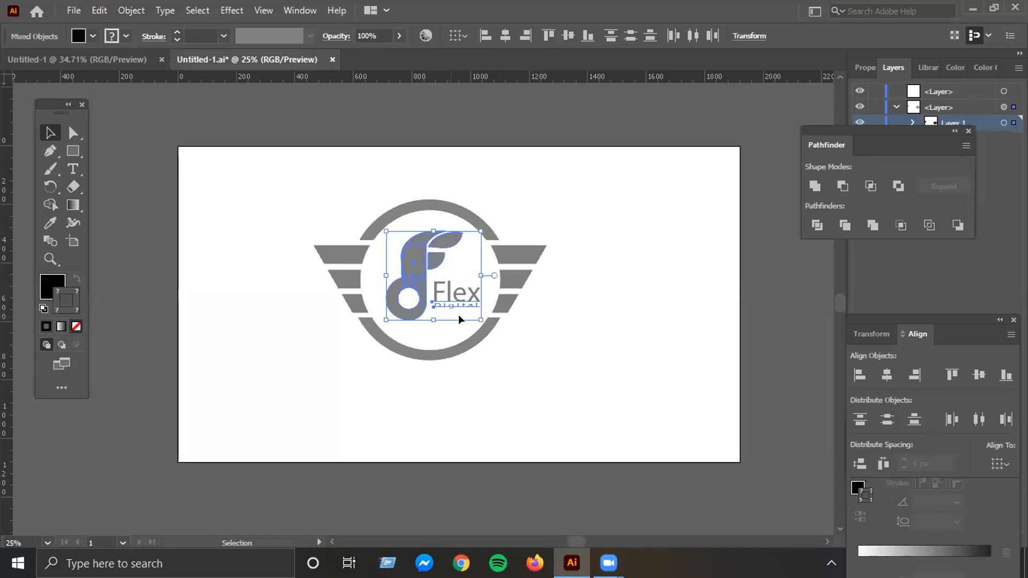
pyautogui.click(54, 210)
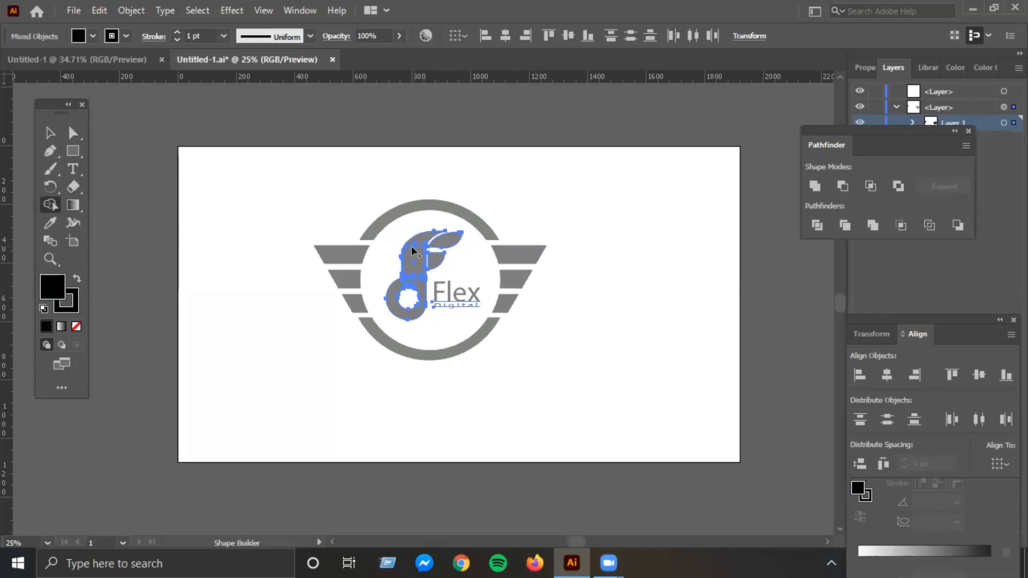
pyautogui.click(416, 274)
pyautogui.click(51, 133)
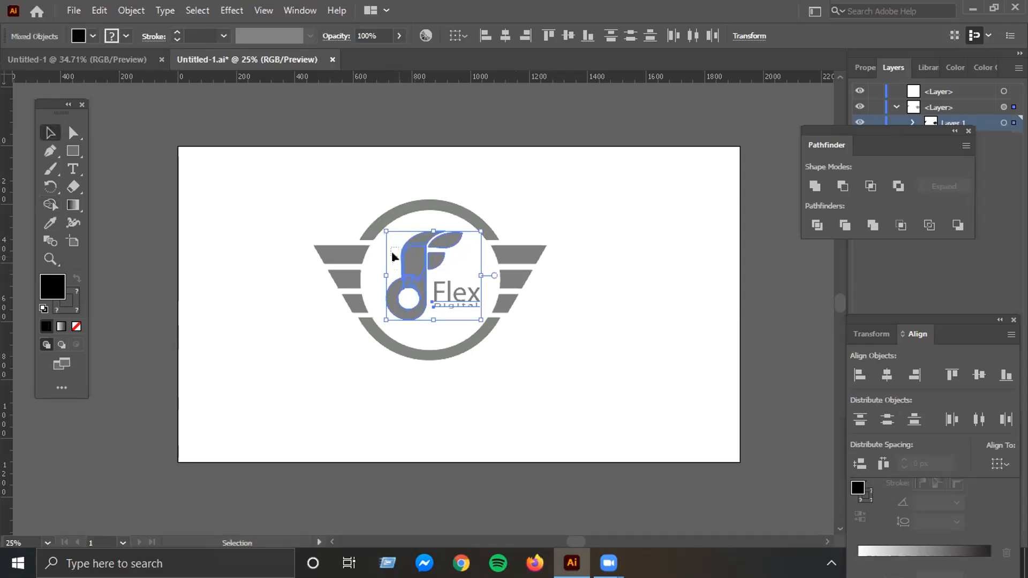
pyautogui.click(411, 259)
pyautogui.click(381, 270)
pyautogui.rightClick(421, 256)
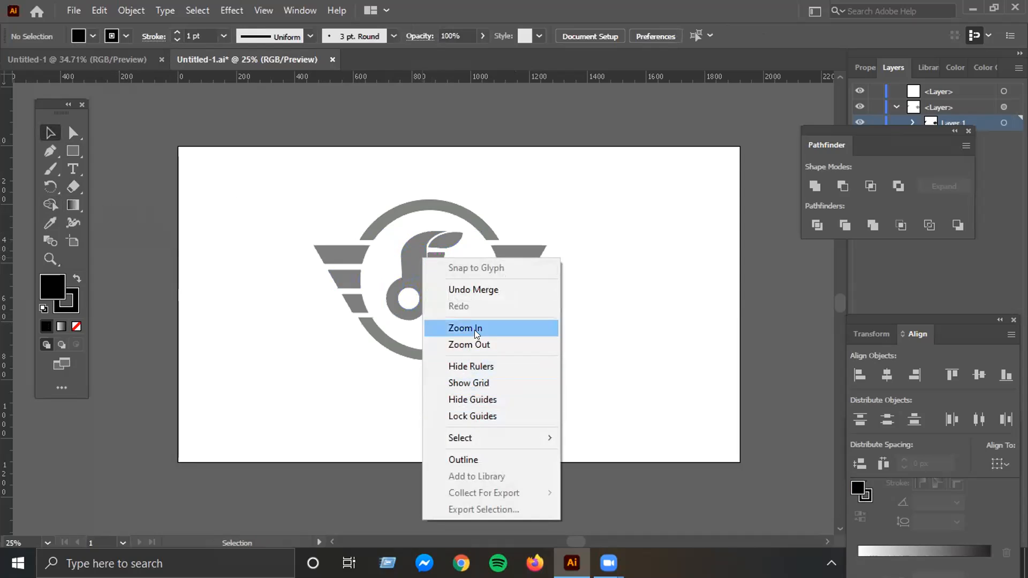
pyautogui.click(577, 333)
pyautogui.moveTo(367, 234); pyautogui.dragTo(461, 317)
pyautogui.rightClick(461, 319)
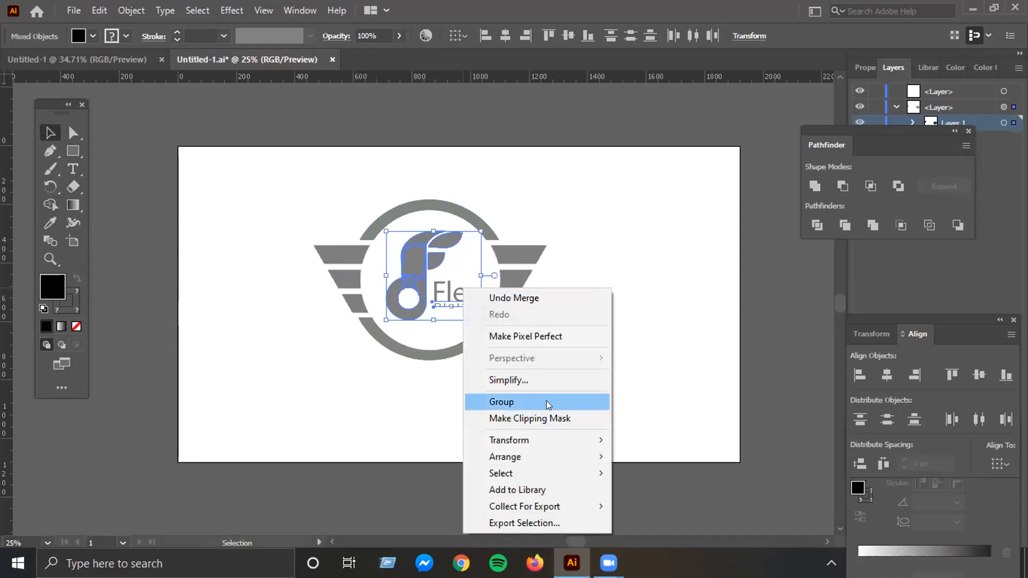
pyautogui.click(665, 348)
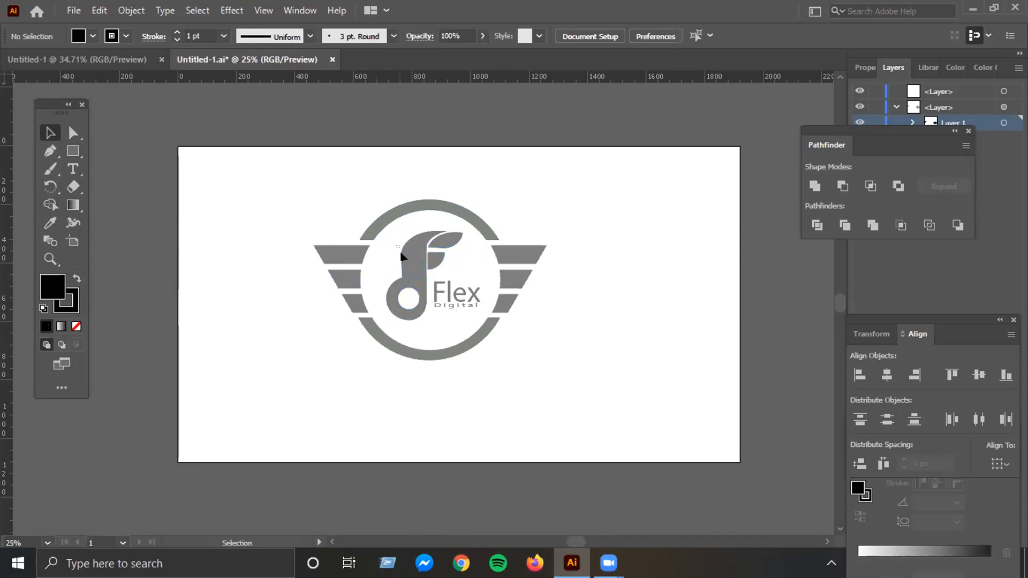
# Select the F mark group and ungroup it into separate shapes
pyautogui.click(436, 271)
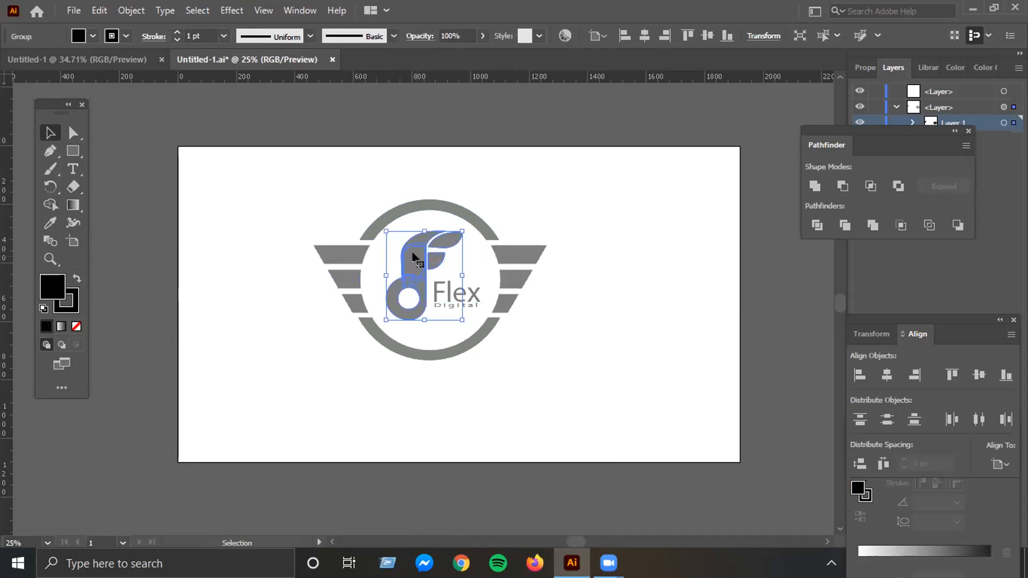
pyautogui.click(50, 205)
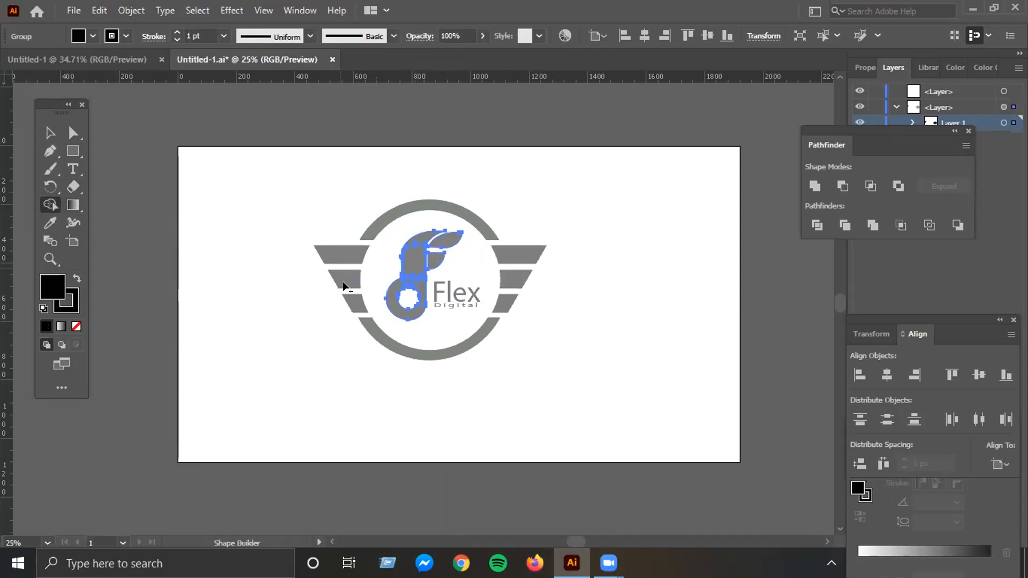
pyautogui.rightClick(416, 250)
pyautogui.click(473, 378)
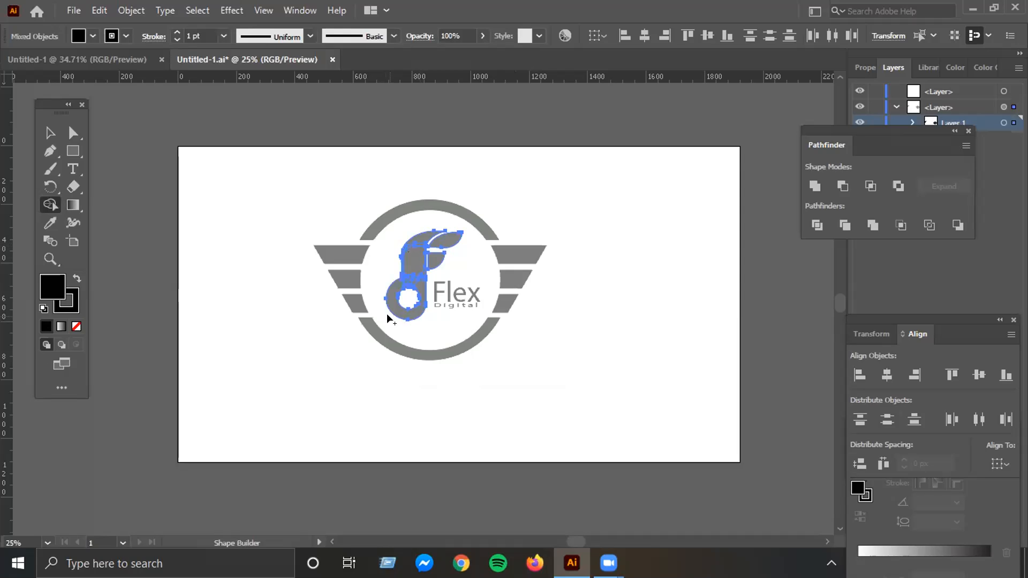
# Merge the F mark's curved upper part with its vertical stem using the Shape Builder tool
pyautogui.hotkey('ctrl', '1')
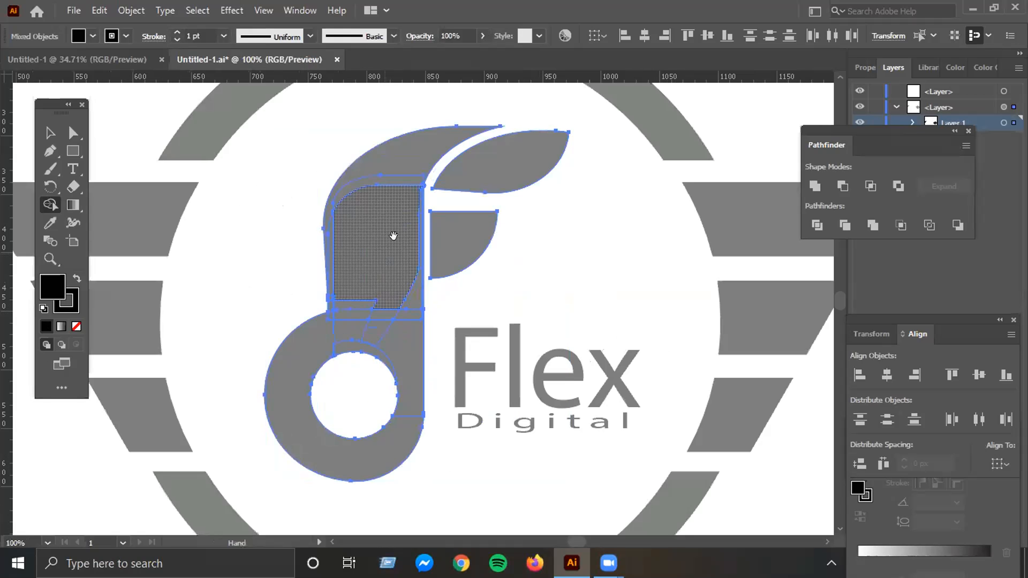
pyautogui.click(391, 207)
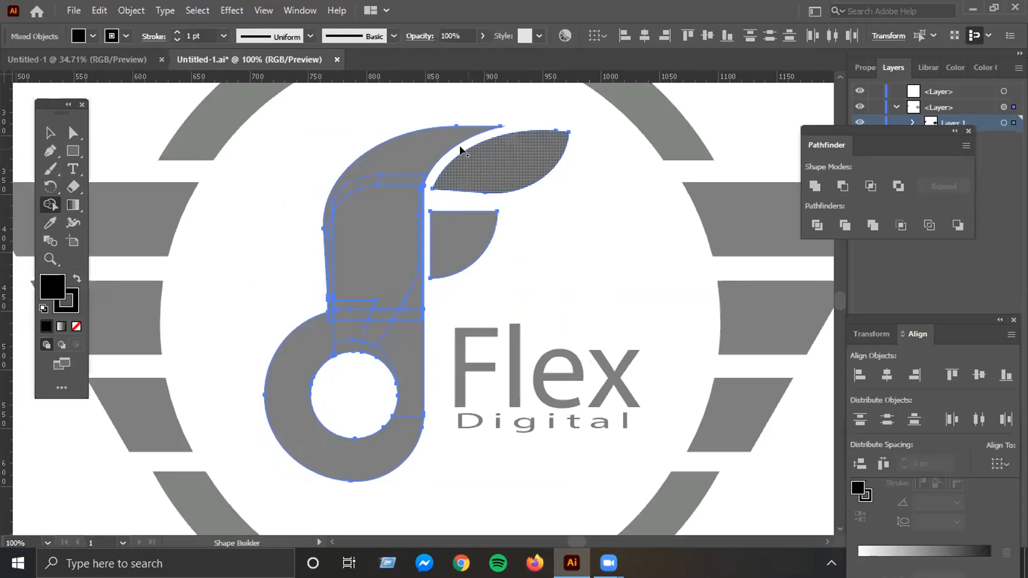
pyautogui.click(407, 174)
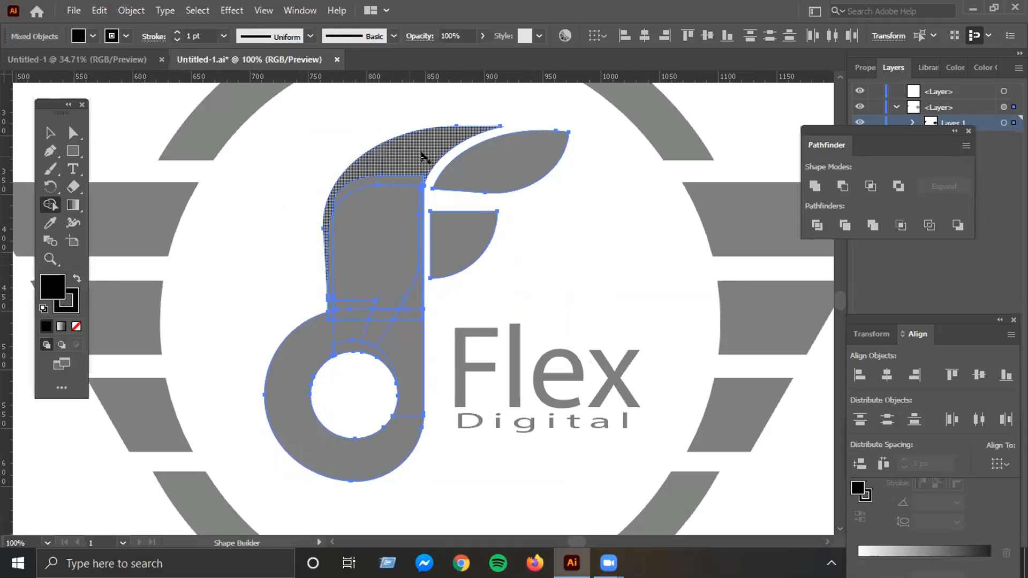
pyautogui.moveTo(412, 161); pyautogui.dragTo(391, 219)
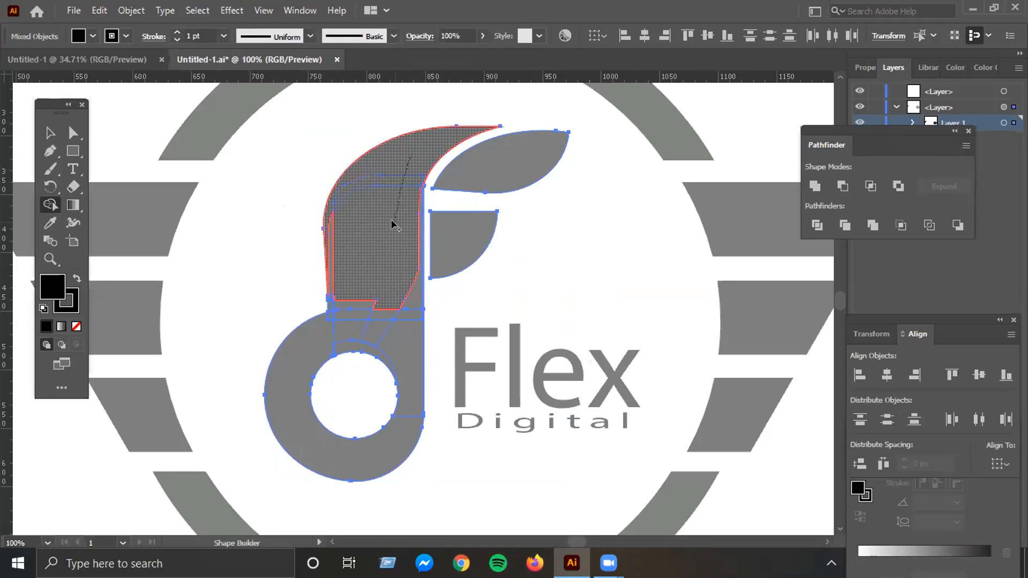
# Merge the stem with the ring below it, including the leftover slivers around their junction and the ring's hole
pyautogui.moveTo(363, 251); pyautogui.dragTo(357, 327)
pyautogui.moveTo(390, 264)
pyautogui.mouseDown()
pyautogui.moveTo(402, 355)
pyautogui.moveTo(391, 339)
pyautogui.moveTo(328, 339)
pyautogui.moveTo(310, 360)
pyautogui.moveTo(329, 308)
pyautogui.moveTo(328, 261)
pyautogui.moveTo(328, 320)
pyautogui.moveTo(315, 344)
pyautogui.moveTo(324, 334)
pyautogui.mouseUp()
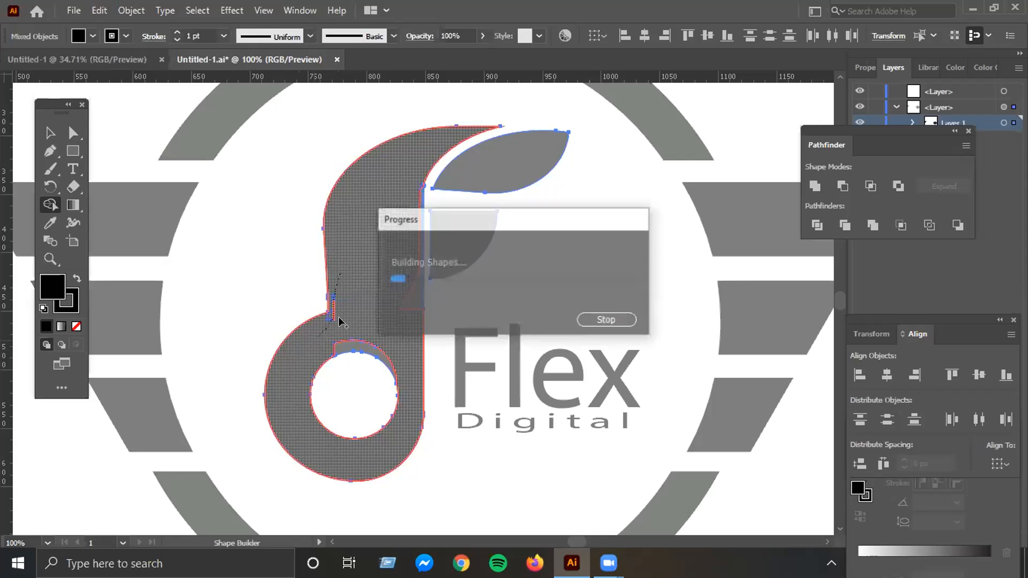
pyautogui.moveTo(401, 298); pyautogui.dragTo(419, 336)
pyautogui.moveTo(340, 315)
pyautogui.mouseDown()
pyautogui.moveTo(341, 344)
pyautogui.moveTo(402, 381)
pyautogui.mouseUp()
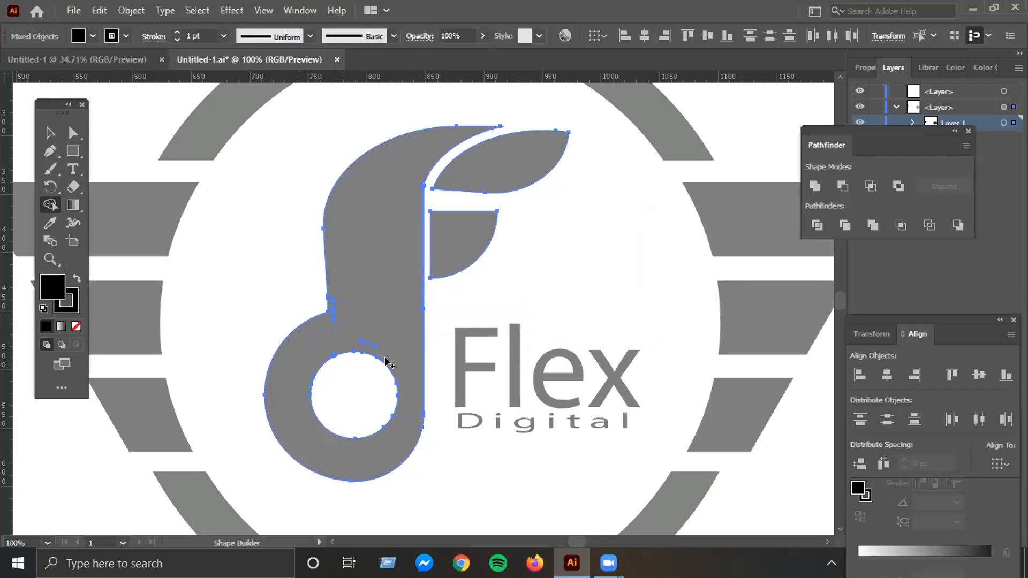
pyautogui.click(320, 323)
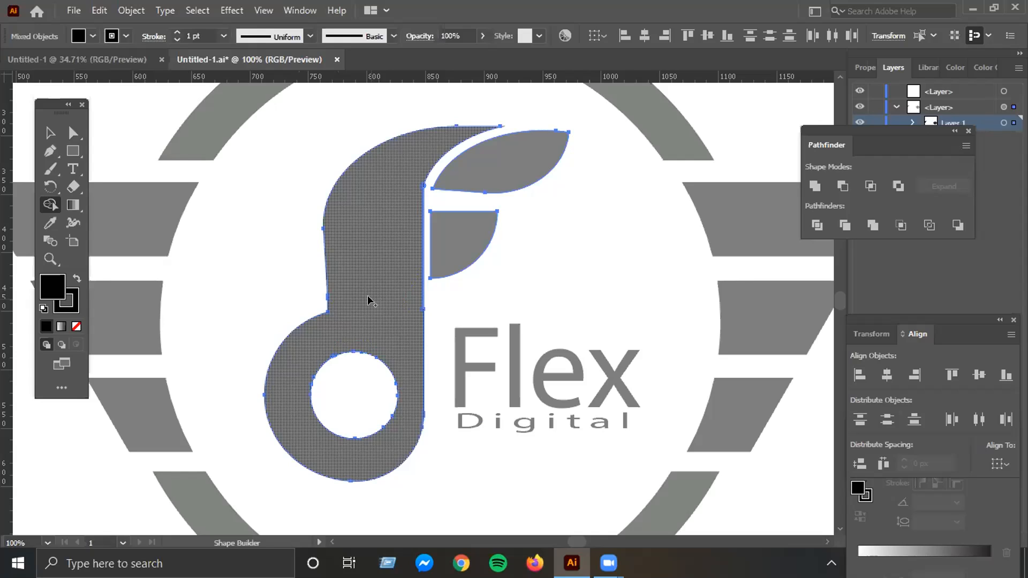
# Examine the merged F mark up close and within the complete logo on the artboard
pyautogui.moveTo(371, 242); pyautogui.dragTo(590, 158)
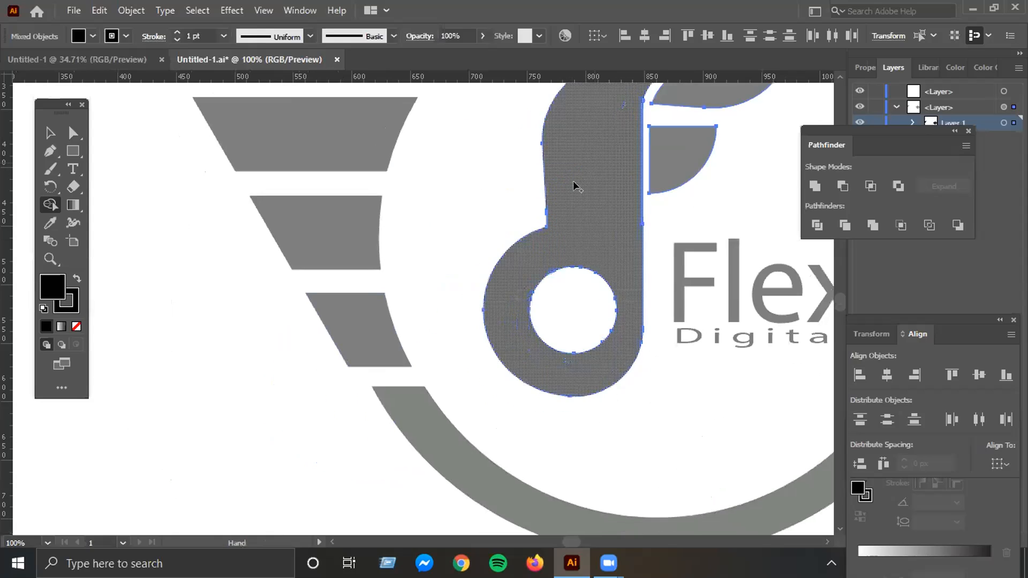
pyautogui.hotkey('ctrl', '+')
pyautogui.hotkey('ctrl', '+')
pyautogui.hotkey('ctrl', '+')
pyautogui.hotkey('ctrl', '-')
pyautogui.hotkey('ctrl', '-')
pyautogui.hotkey('ctrl', '-')
pyautogui.hotkey('ctrl', '-')
pyautogui.hotkey('ctrl', '-')
pyautogui.hotkey('ctrl', '-')
pyautogui.hotkey('ctrl', '-')
pyautogui.hotkey('ctrl', '-')
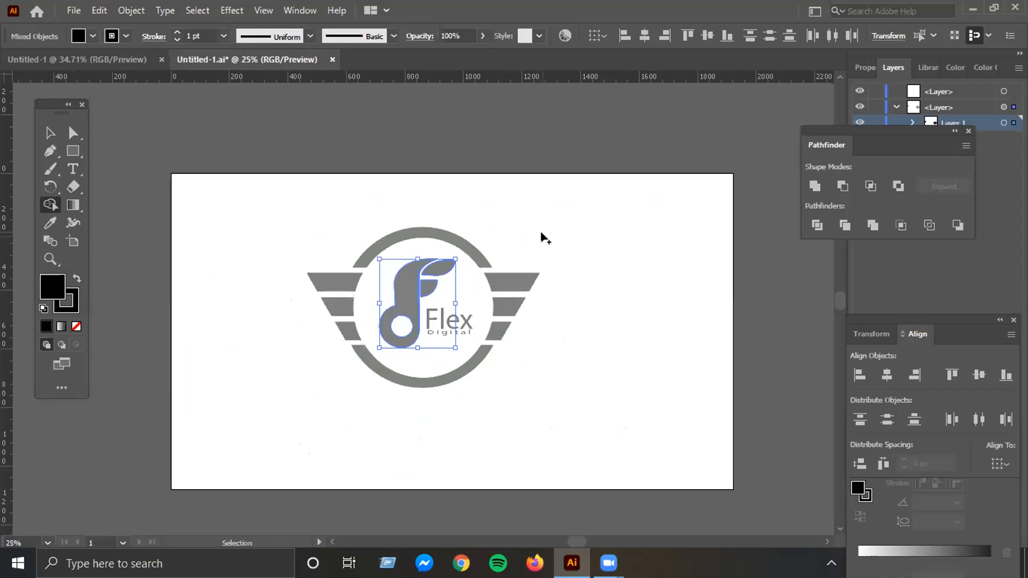
# Start a Pen tool path on the empty canvas beside the artboard with a rounded arc about 211 px wide and 138 px high
pyautogui.press('space')
pyautogui.moveTo(349, 256); pyautogui.dragTo(577, 221)
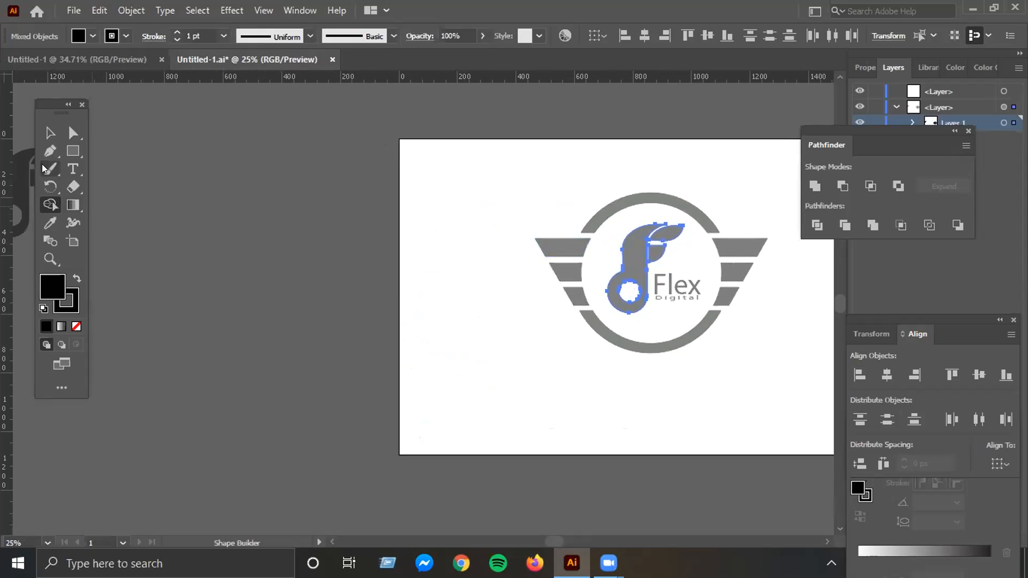
pyautogui.click(50, 152)
pyautogui.click(48, 152)
pyautogui.click(116, 152)
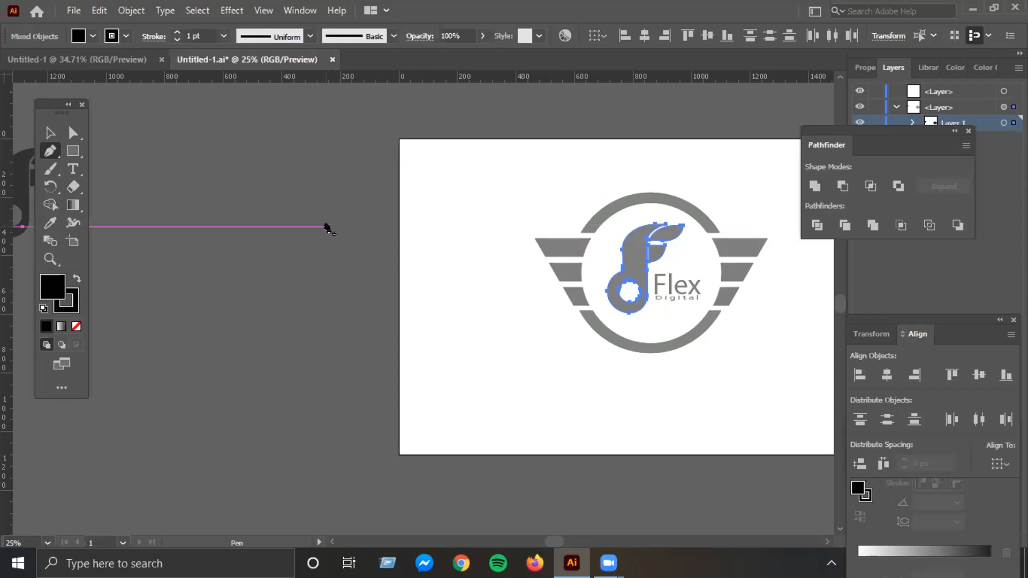
pyautogui.moveTo(327, 194); pyautogui.dragTo(294, 198)
pyautogui.moveTo(268, 232); pyautogui.dragTo(271, 284)
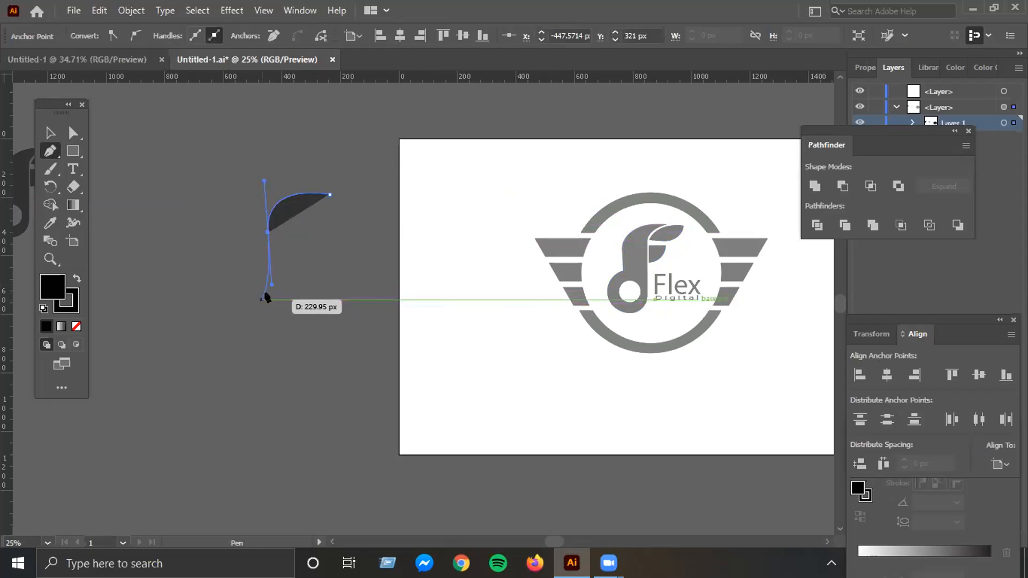
# Retract the arc's outgoing handle, continue the path straight down, and add a curved segment hooking round to the left
pyautogui.press('alt')
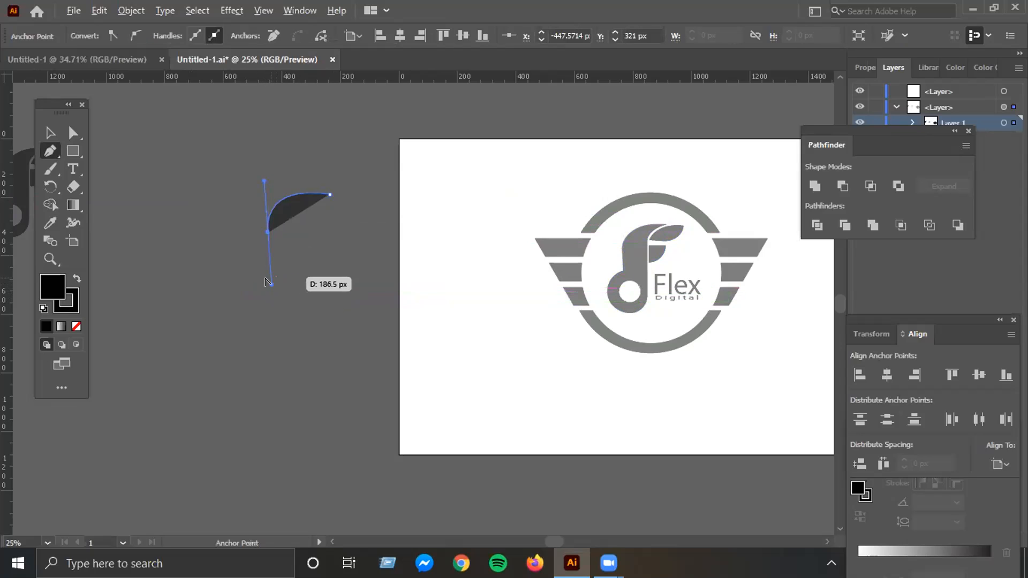
pyautogui.moveTo(271, 284); pyautogui.dragTo(269, 236)
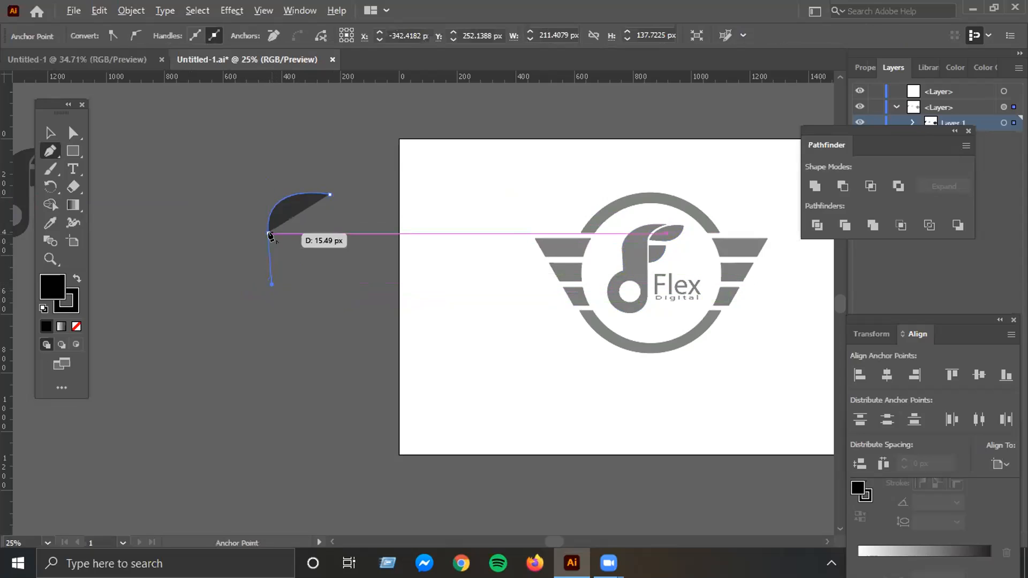
pyautogui.click(269, 280)
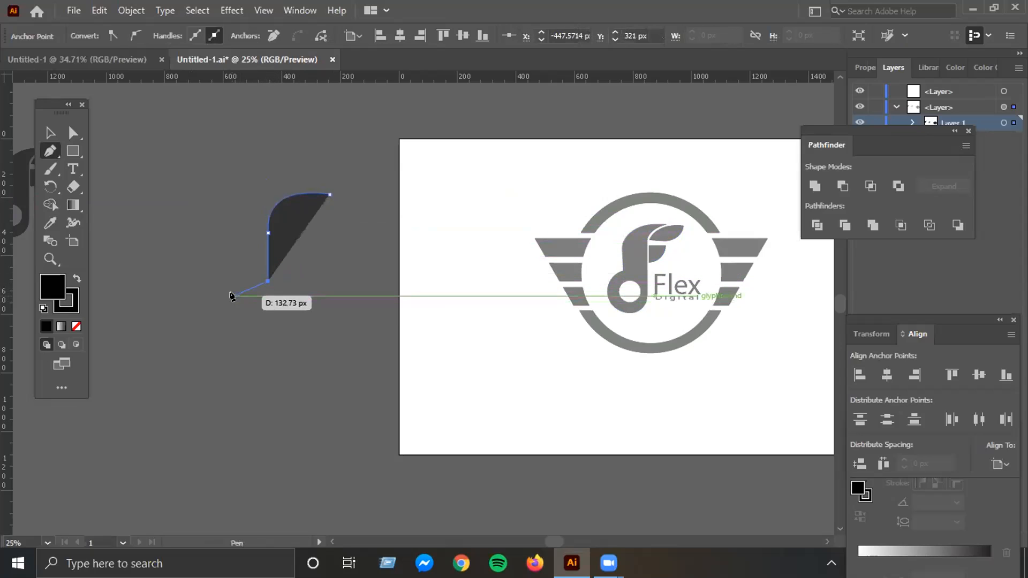
pyautogui.moveTo(211, 255); pyautogui.dragTo(217, 234)
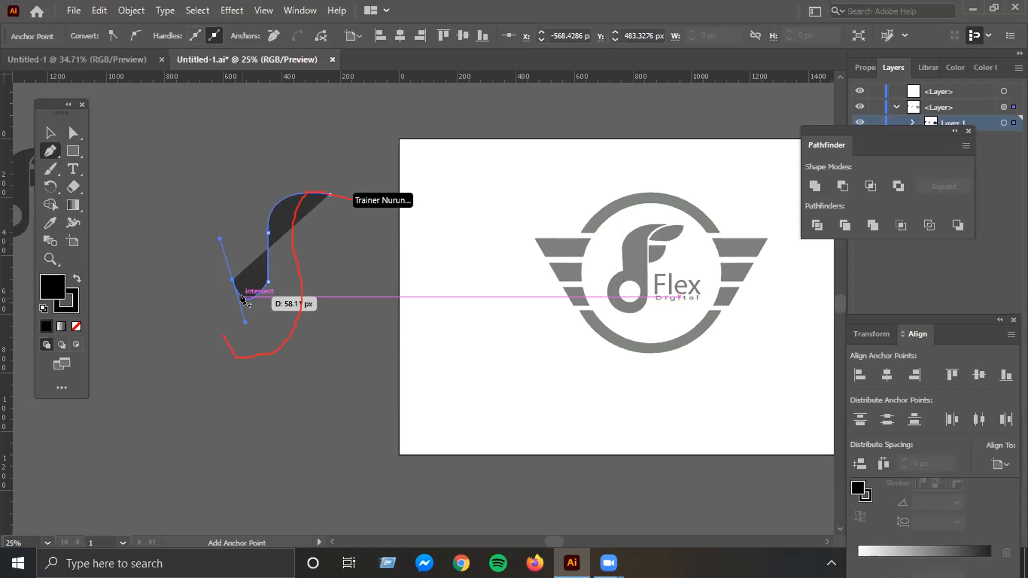
pyautogui.moveTo(242, 300); pyautogui.dragTo(245, 29)
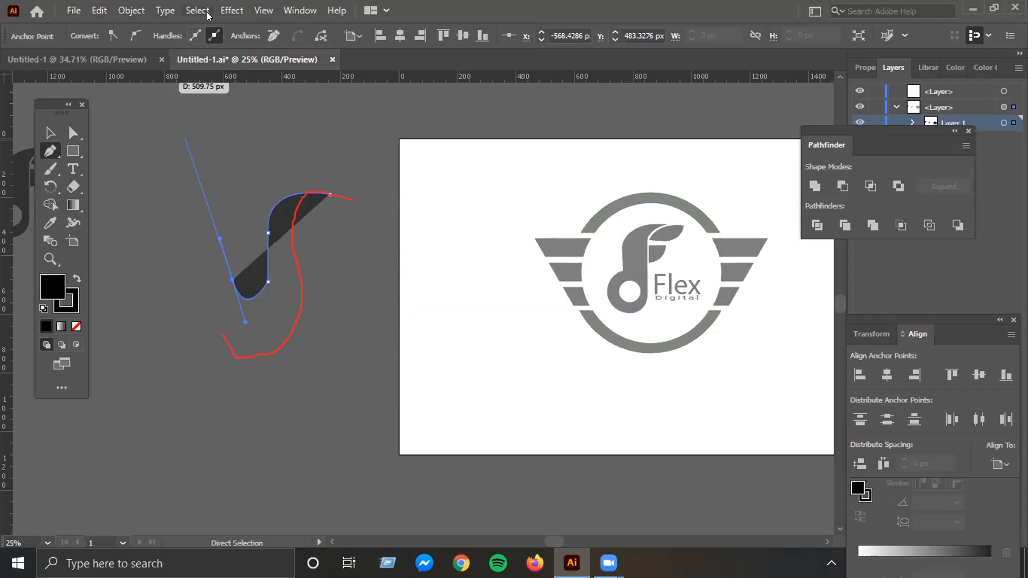
# Display the grid across the canvas and artboard
pyautogui.click(263, 10)
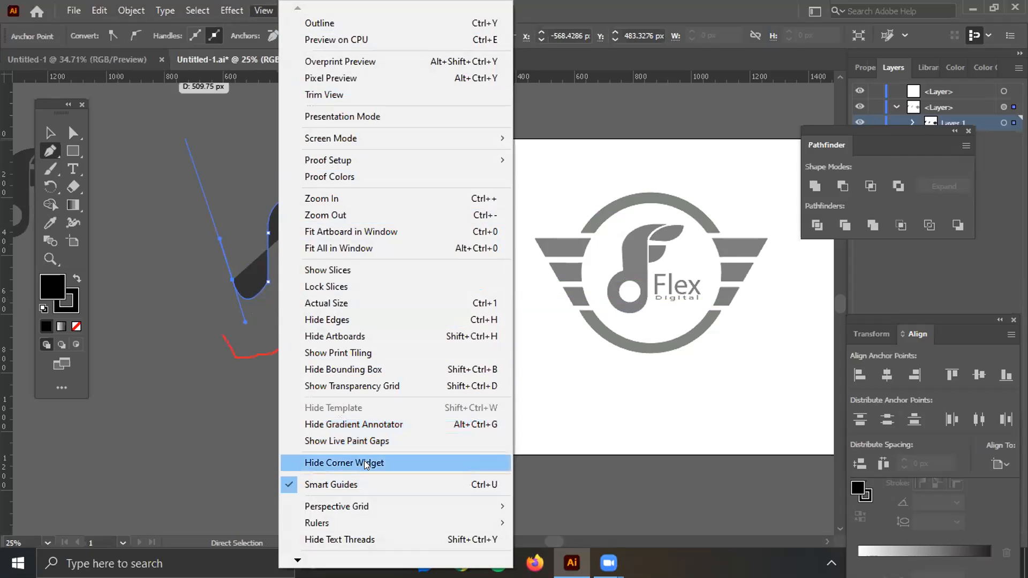
pyautogui.scroll(-2, 395, 286)
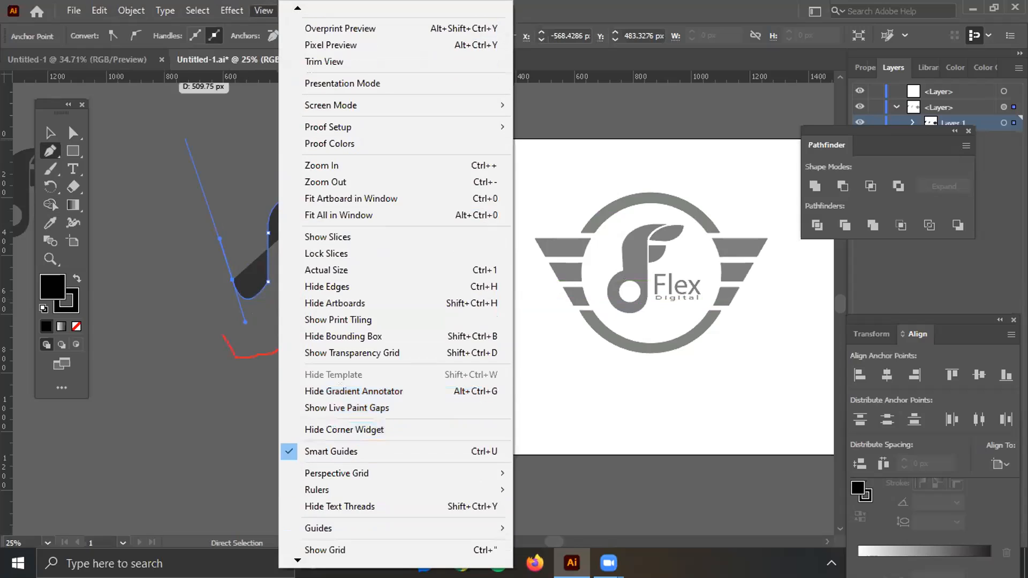
pyautogui.scroll(-1, 395, 286)
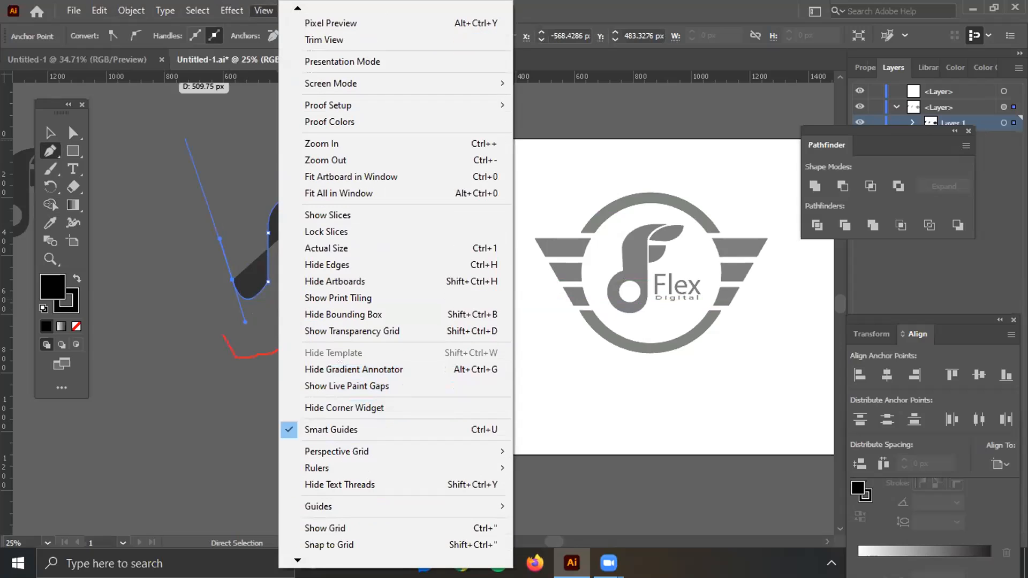
pyautogui.scroll(-2, 315, 490)
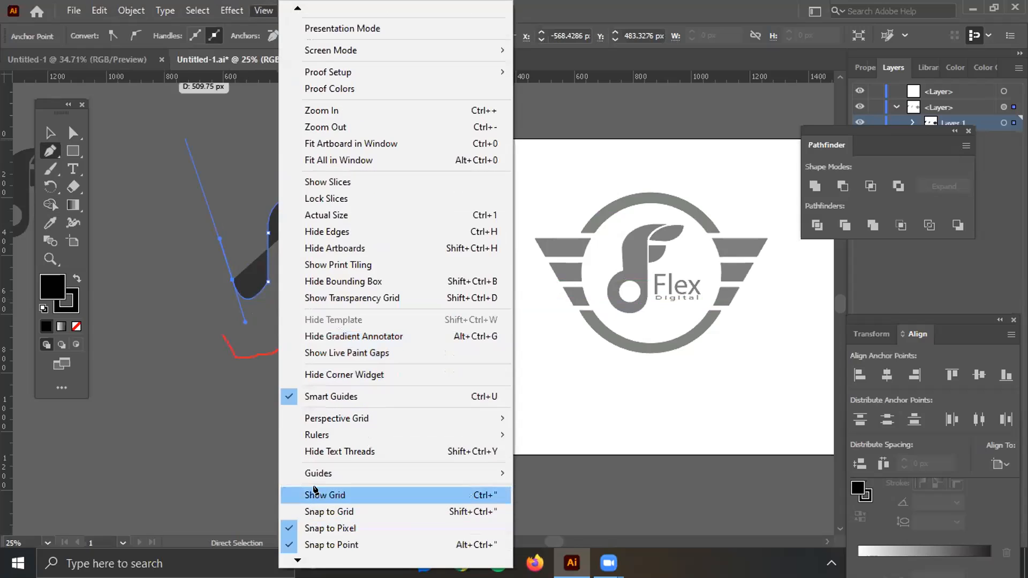
pyautogui.click(316, 495)
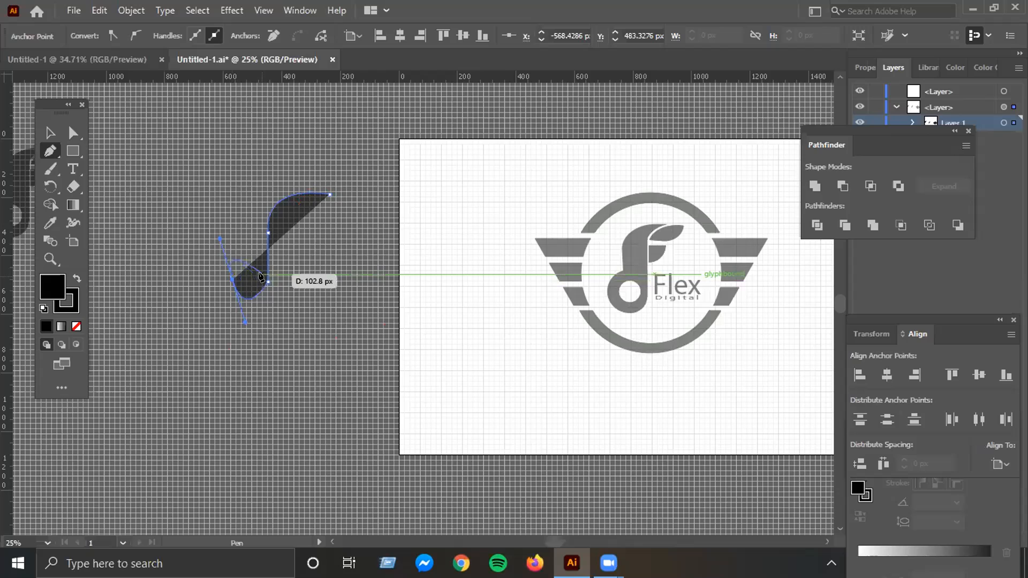
# Undo the curved path's segments and start a new Pen path beside the artboard with a short curved segment running left along a grid line
pyautogui.hotkey('ctrl', 'z')
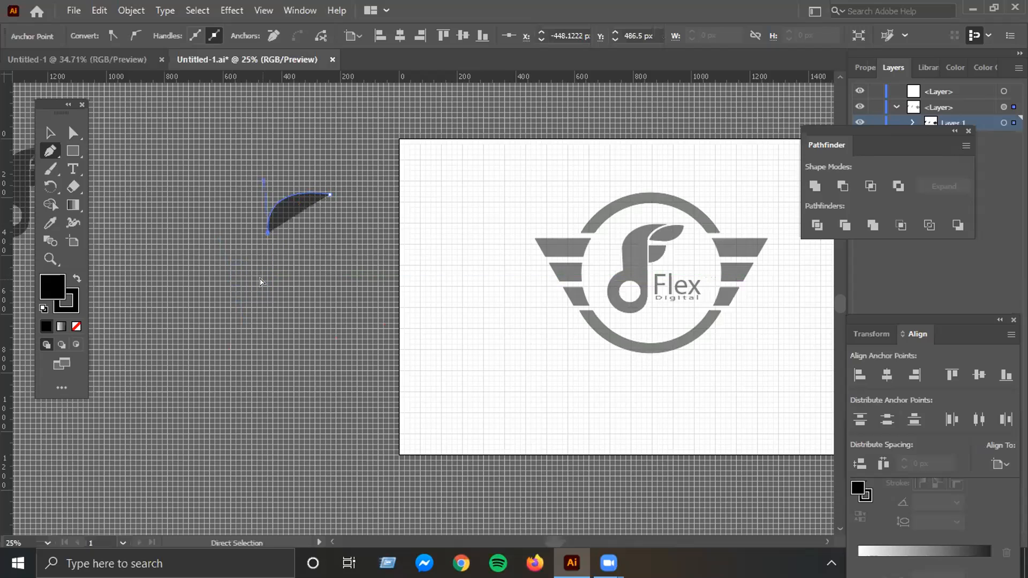
pyautogui.hotkey('ctrl', 'z')
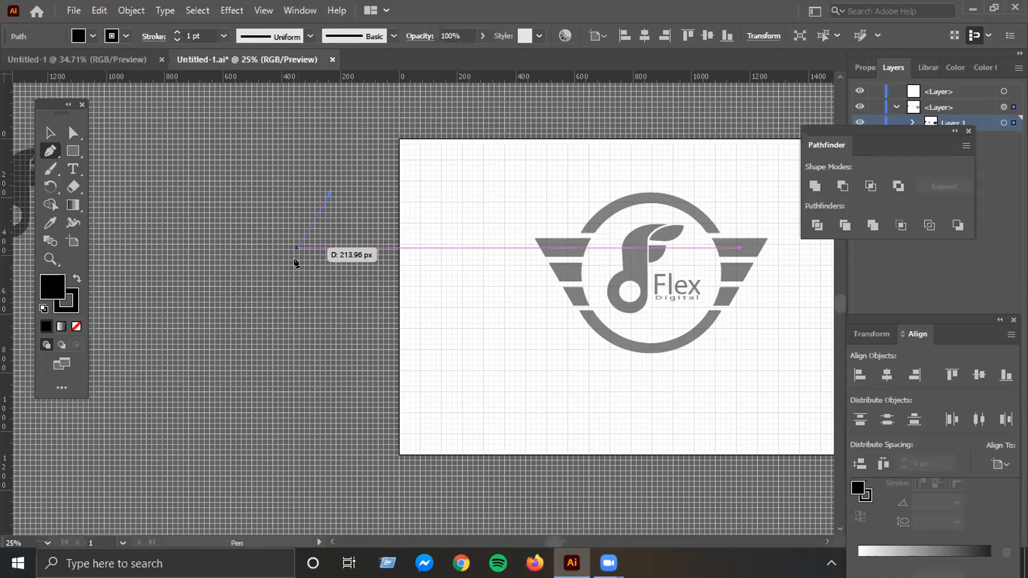
pyautogui.hotkey('ctrl', '=')
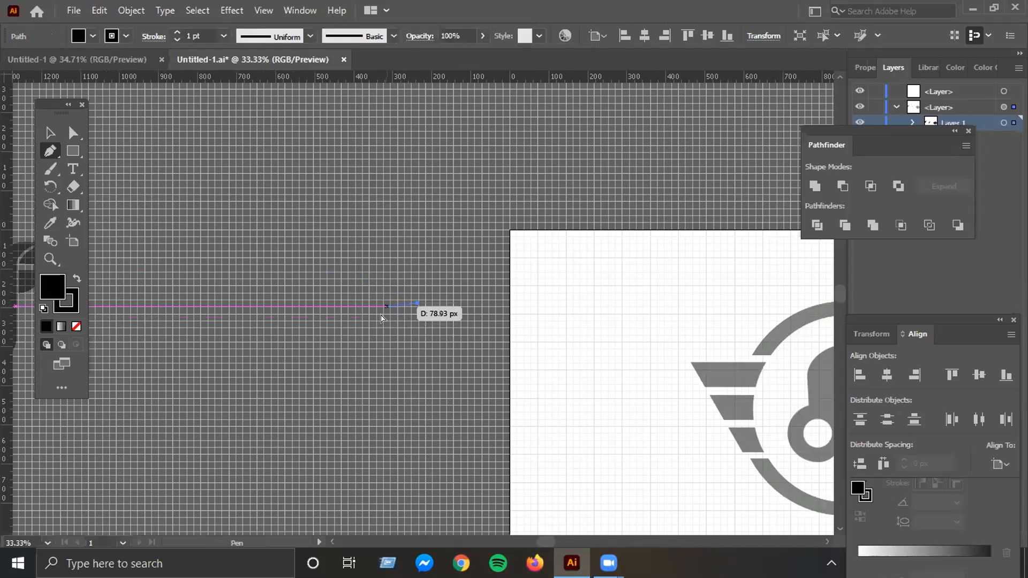
pyautogui.hotkey('ctrl', 'a')
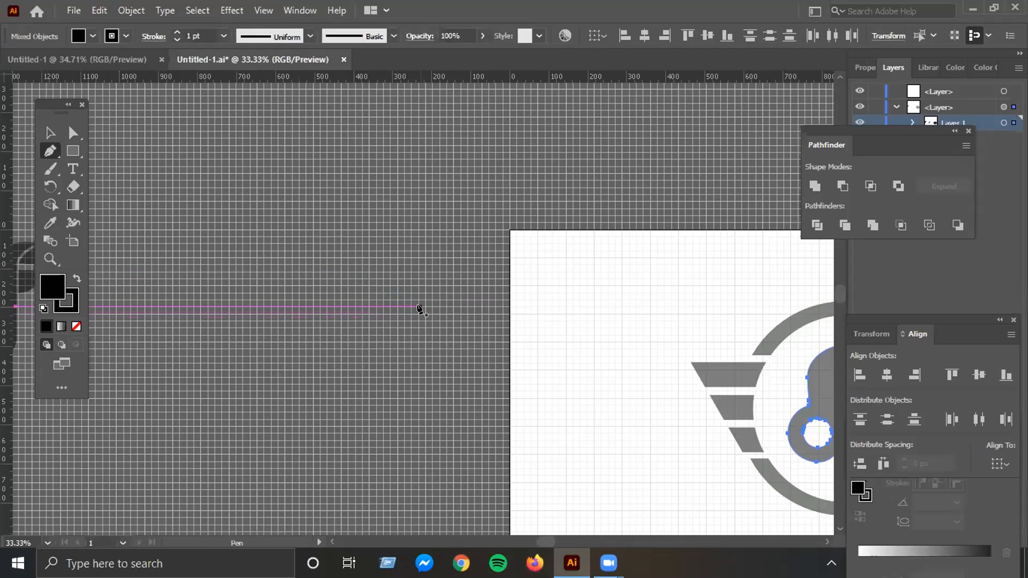
pyautogui.click(419, 307)
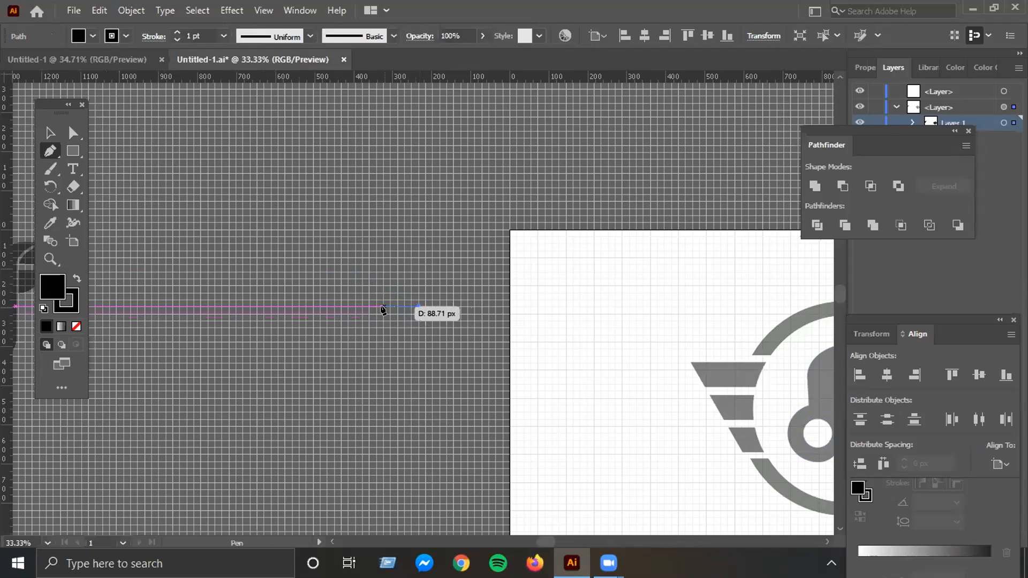
pyautogui.moveTo(384, 307); pyautogui.dragTo(374, 328)
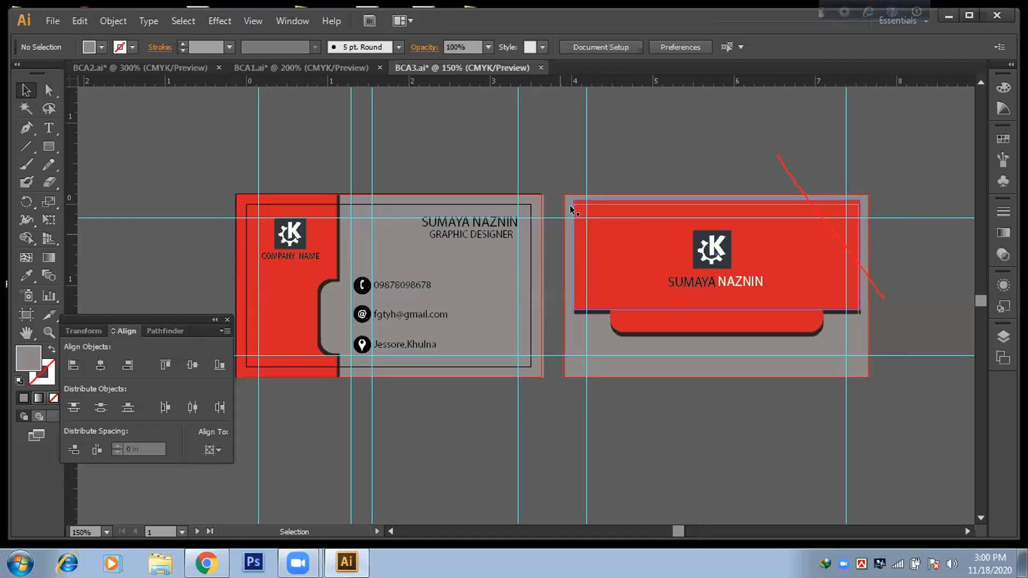
pyautogui.moveTo(570, 196)
pyautogui.mouseDown()
pyautogui.moveTo(587, 223)
pyautogui.moveTo(573, 200)
pyautogui.mouseUp()
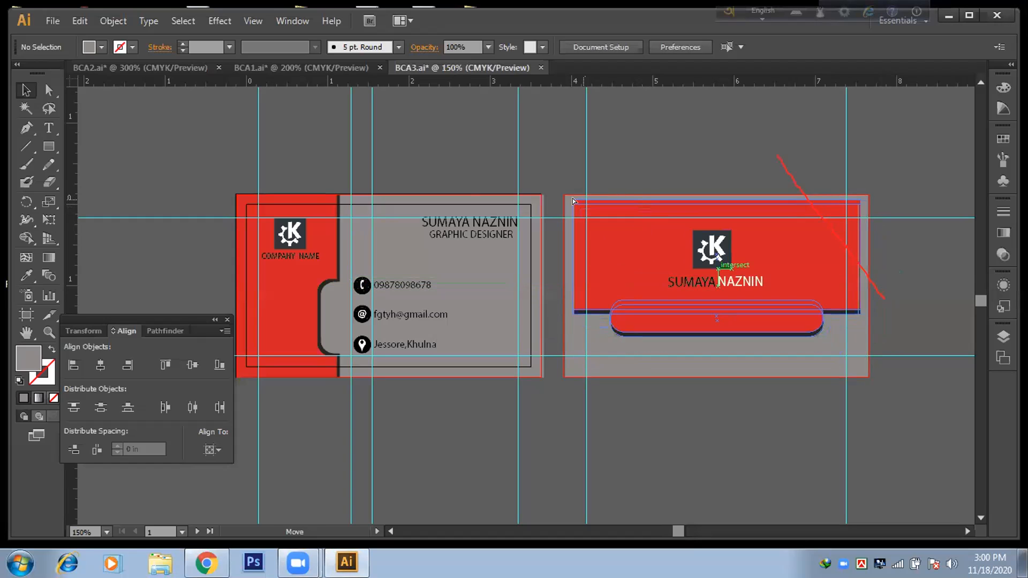
pyautogui.click(608, 126)
pyautogui.moveTo(566, 175); pyautogui.dragTo(872, 341)
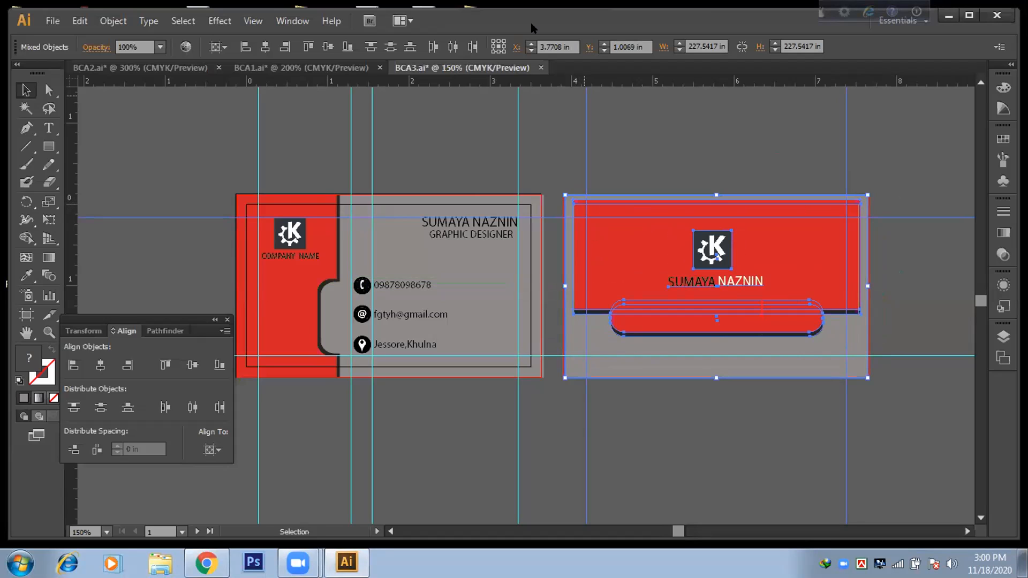
pyautogui.rightClick(884, 279)
pyautogui.click(885, 255)
pyautogui.click(884, 253)
# Ungroup the red panel and its rounded tab on the back of the BCA3 business card
pyautogui.click(822, 266)
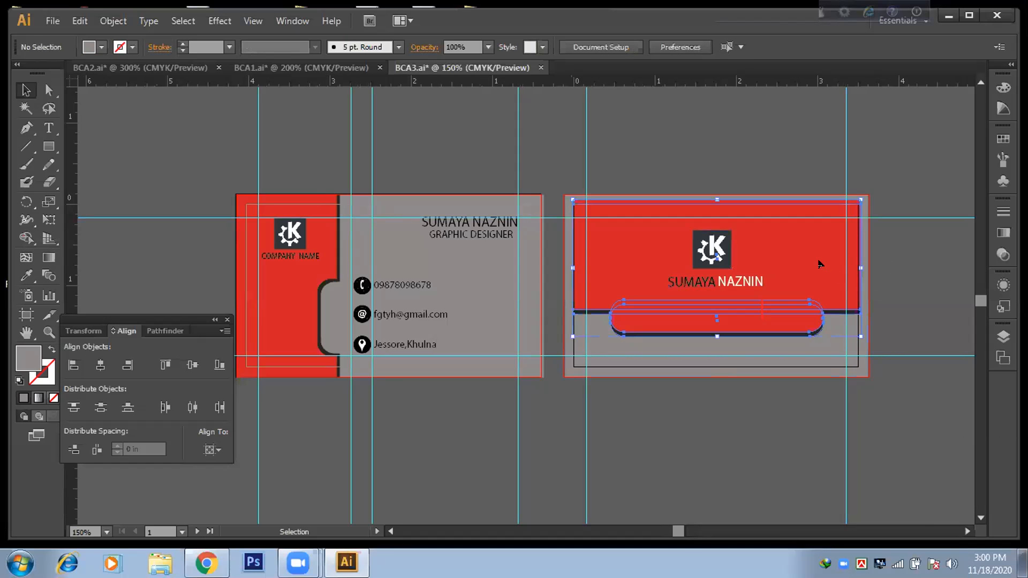
pyautogui.rightClick(907, 301)
pyautogui.click(916, 390)
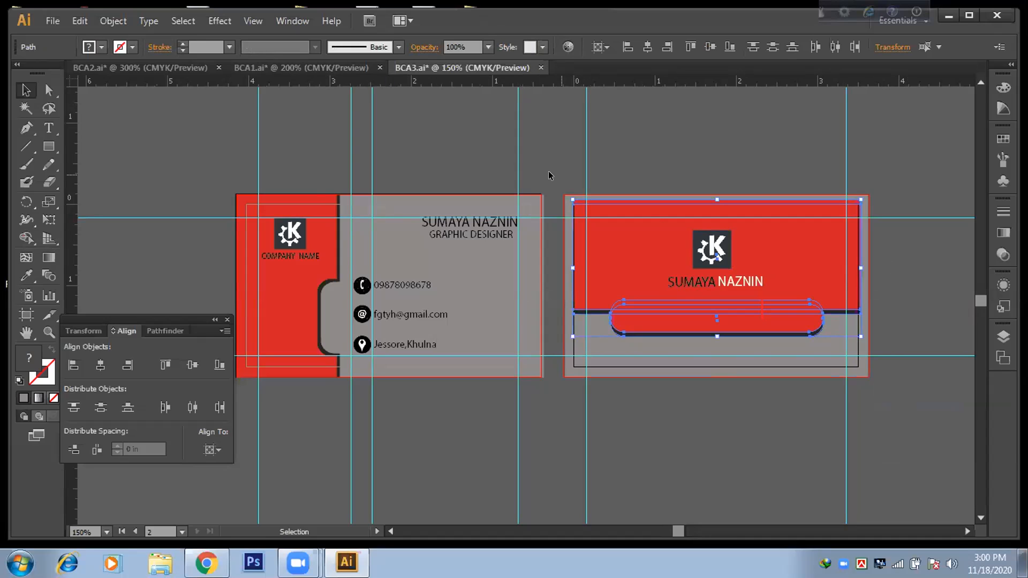
# Select all elements of the card's back and separate the tab's overlap with the red panel as a gray area using Shape Builder
pyautogui.moveTo(555, 175); pyautogui.dragTo(904, 341)
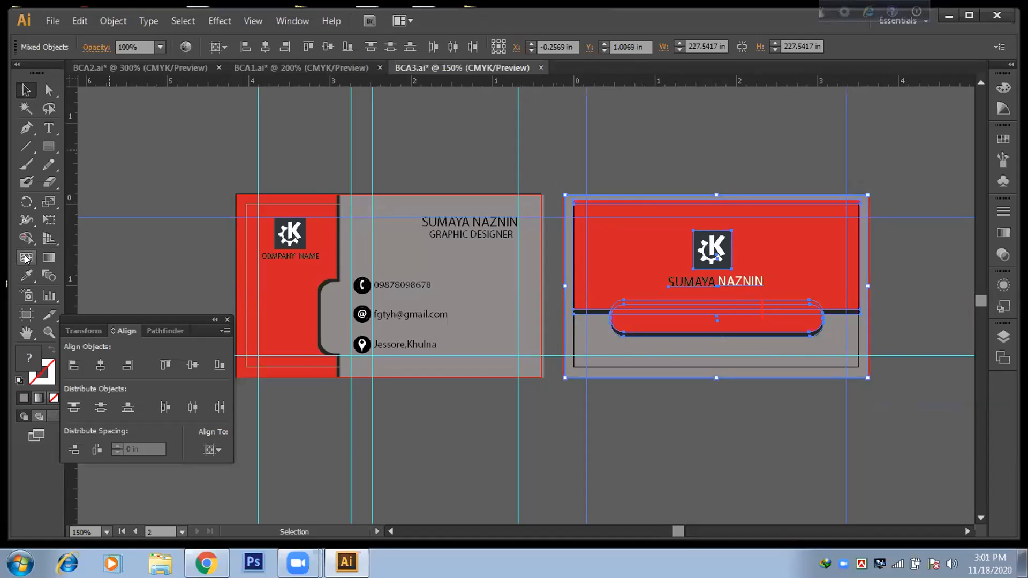
pyautogui.click(643, 153)
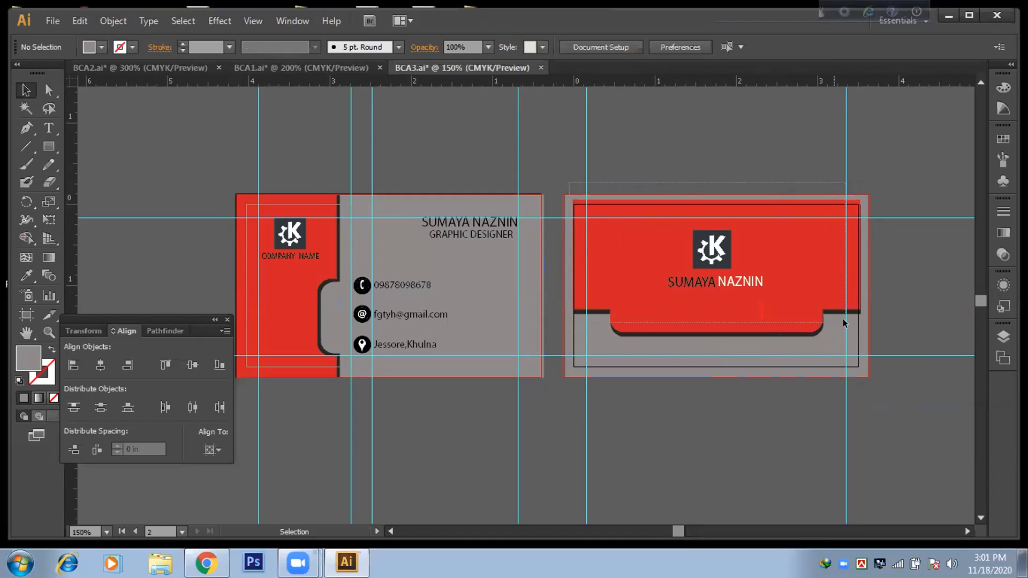
pyautogui.hotkey('ctrl', 'a')
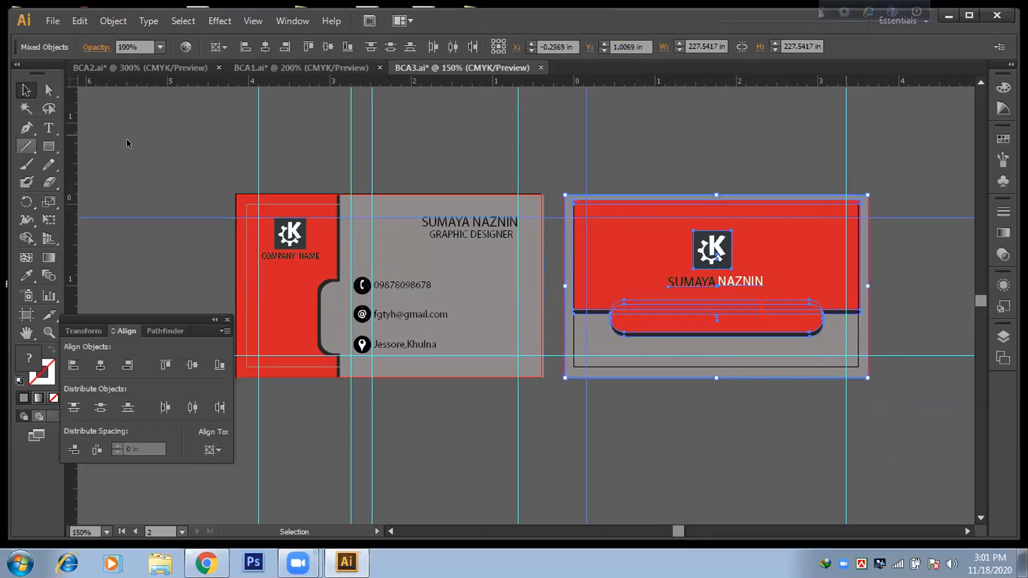
pyautogui.click(27, 239)
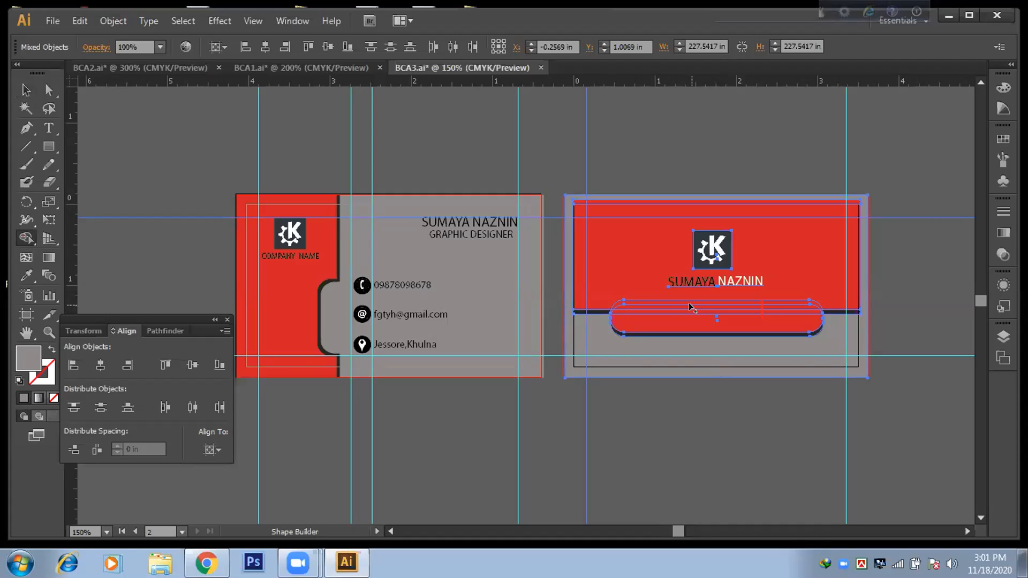
pyautogui.hotkey('ctrl', 'shift', 'o')
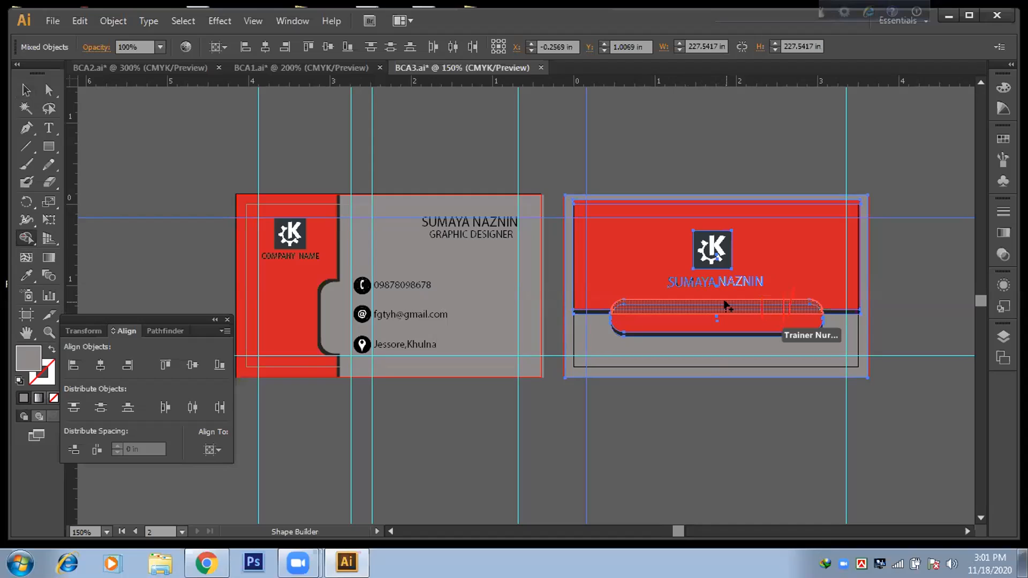
pyautogui.click(726, 305)
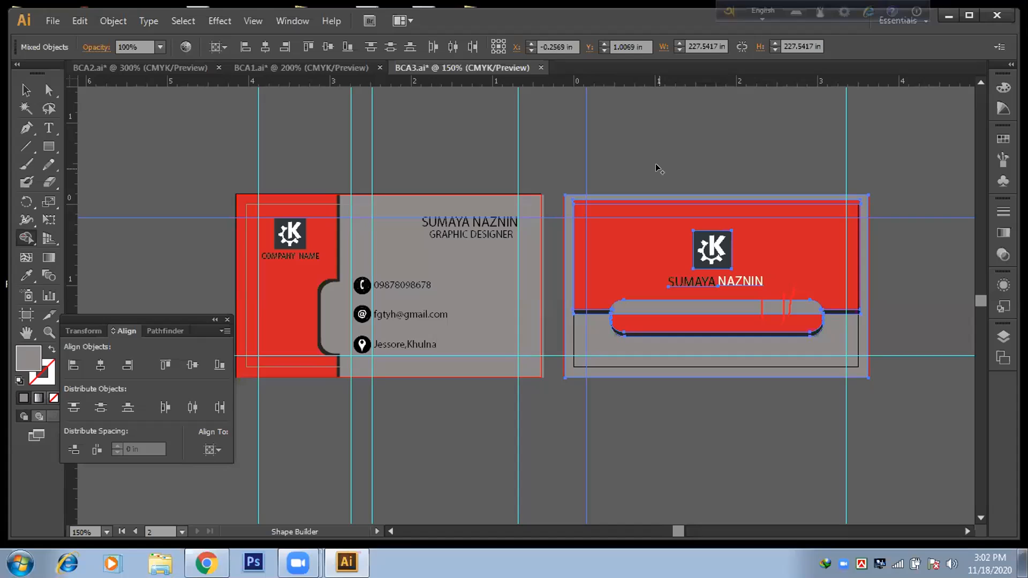
pyautogui.press('z')
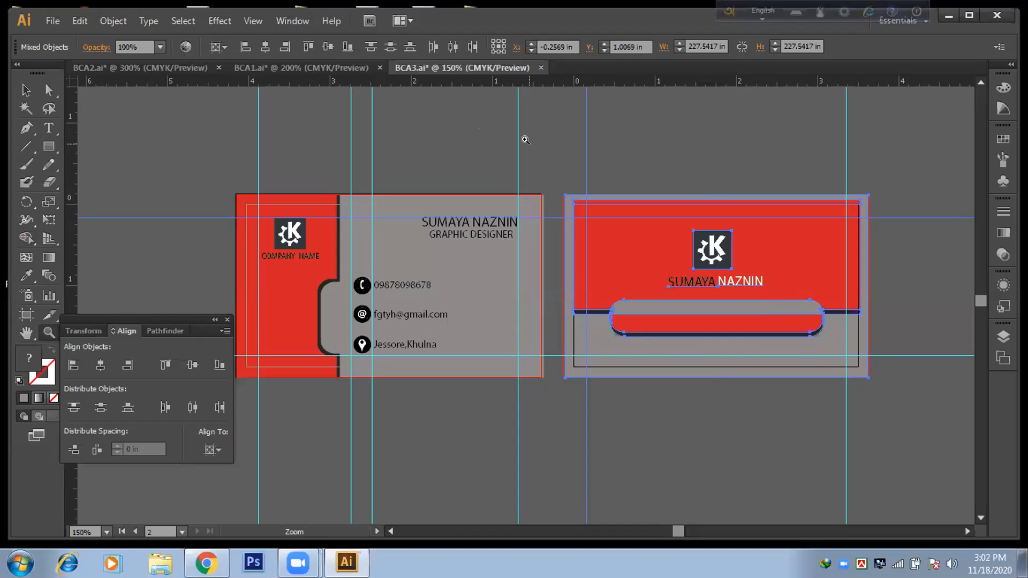
pyautogui.press('v')
pyautogui.press('z')
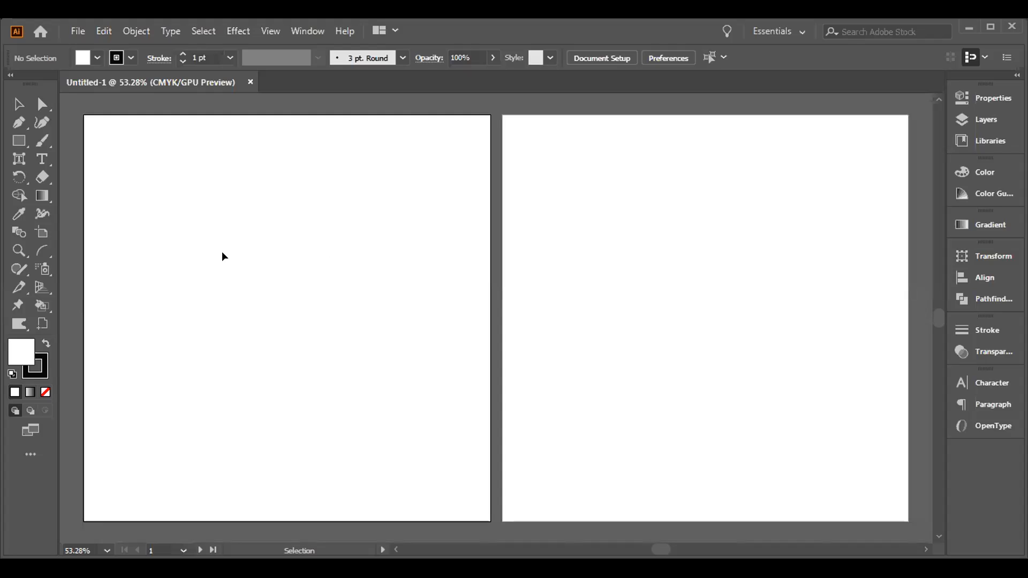
# Draw a tall, narrow rectangle in the upper middle of the first artboard of the blank Untitled-1 document
pyautogui.moveTo(19, 146); pyautogui.dragTo(80, 140)
pyautogui.moveTo(277, 173); pyautogui.dragTo(288, 309)
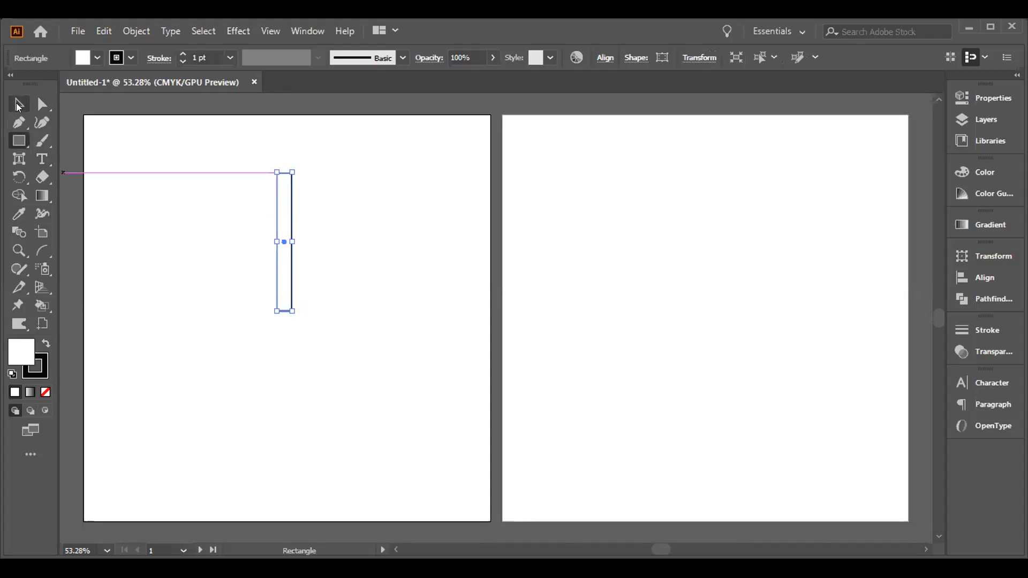
pyautogui.click(18, 103)
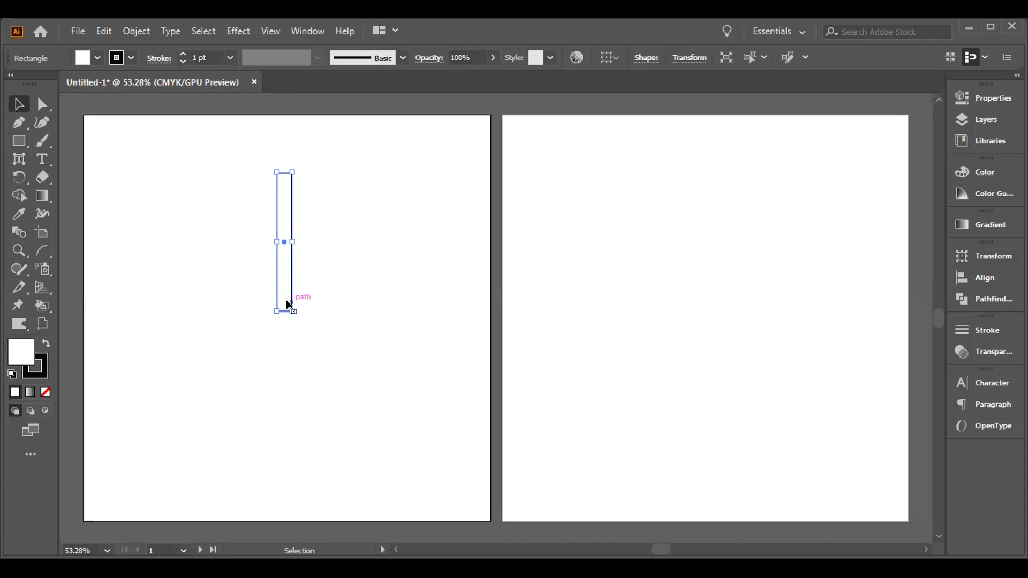
# Shorten the rectangle to about two thirds of its height by raising its bottom edge
pyautogui.press('a')
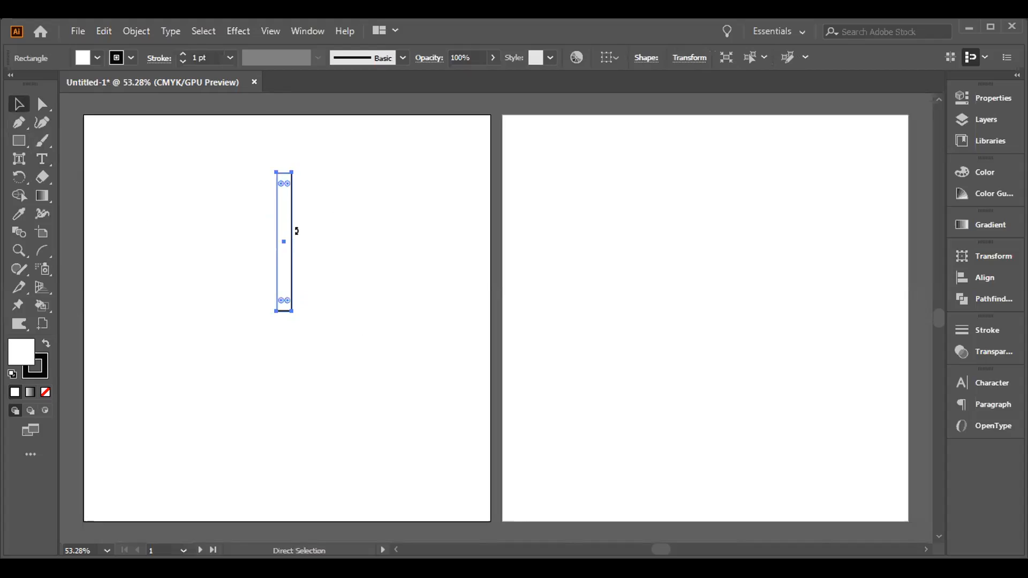
pyautogui.hotkey('ctrl', '+')
pyautogui.hotkey('ctrl', '+')
pyautogui.press('v')
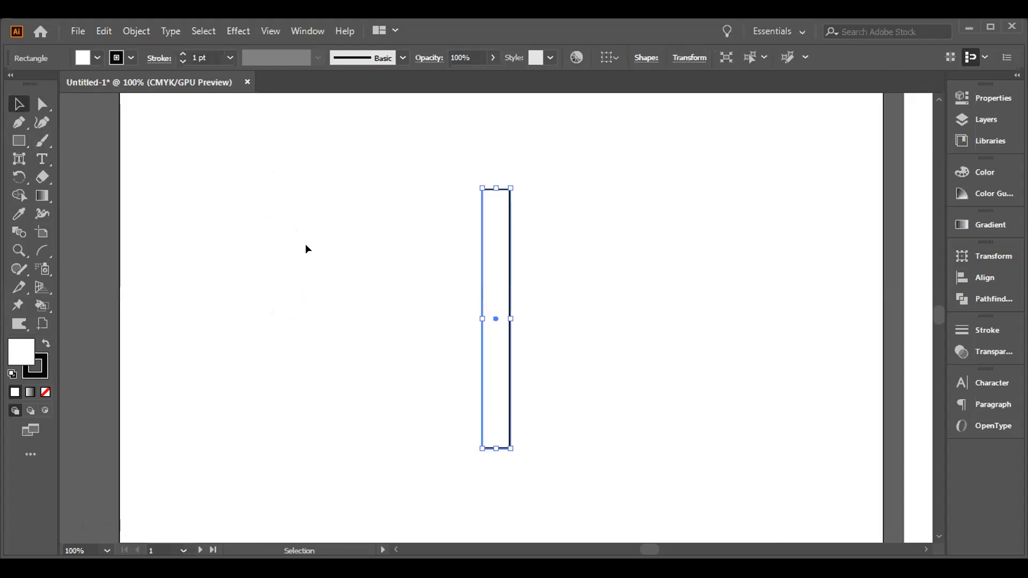
pyautogui.moveTo(496, 444)
pyautogui.mouseDown()
pyautogui.moveTo(486, 317)
pyautogui.moveTo(489, 360)
pyautogui.mouseUp()
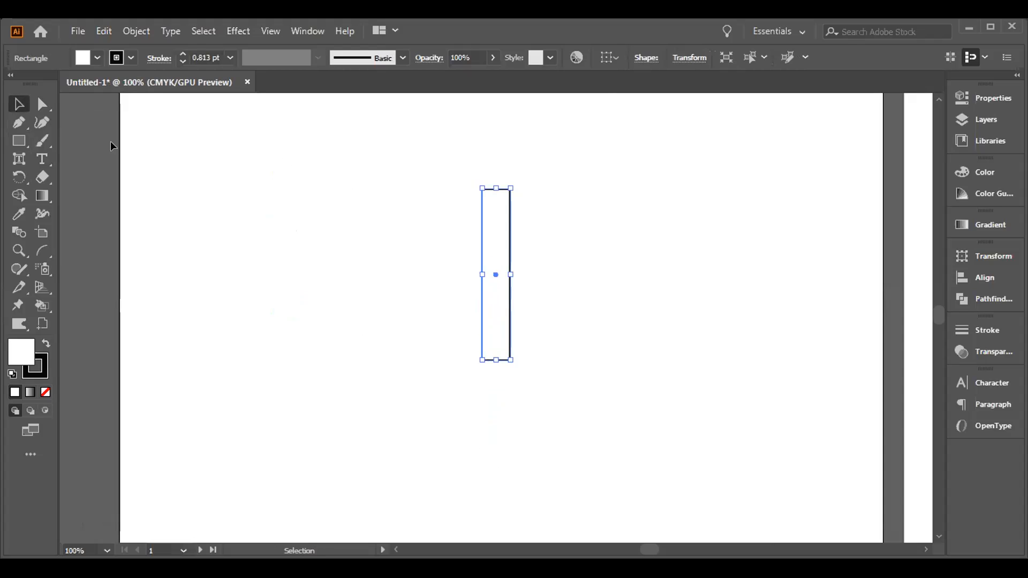
# Round only the rectangle's top-left corner to a radius of 0.37 in
pyautogui.click(48, 105)
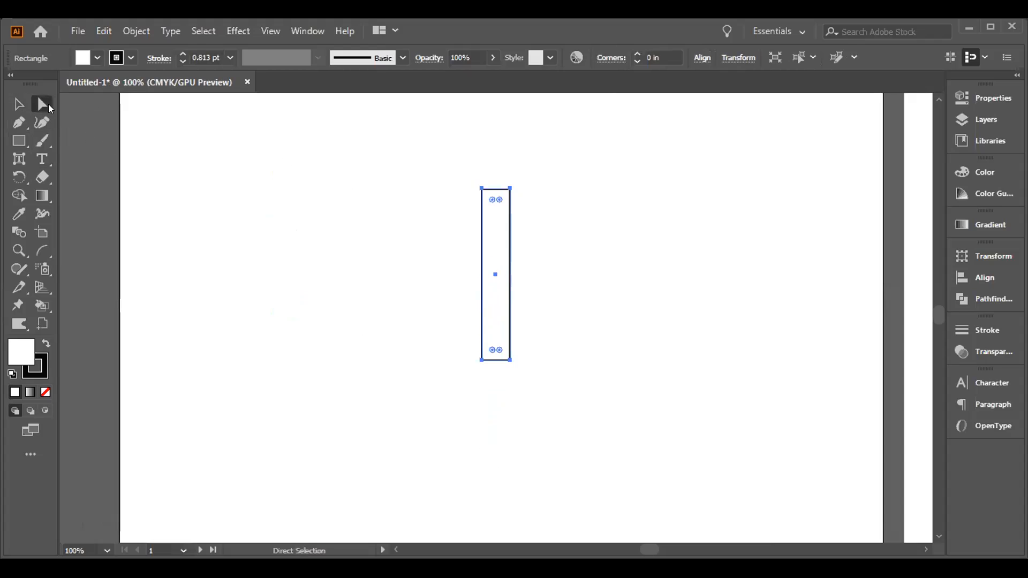
pyautogui.click(482, 189)
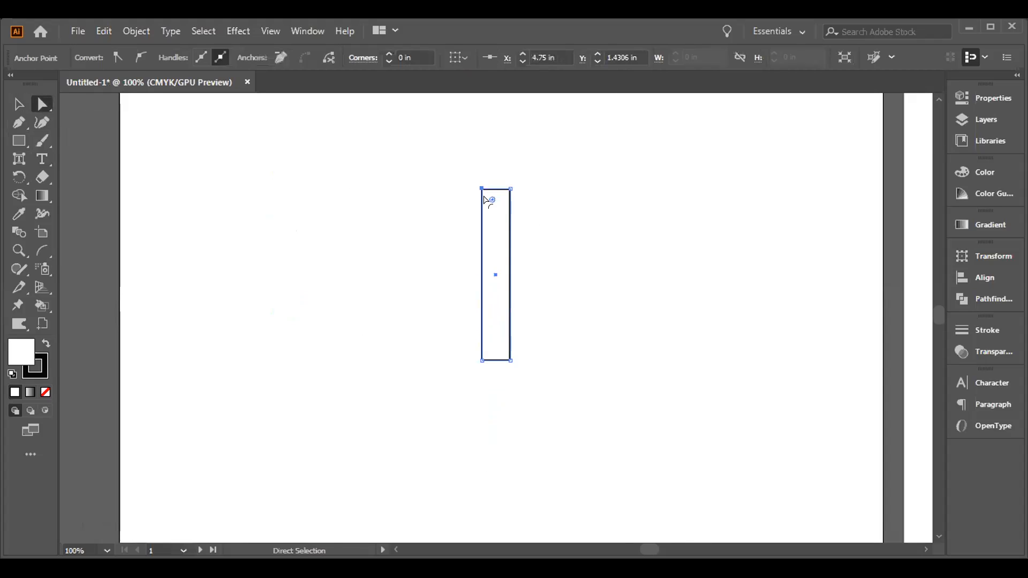
pyautogui.moveTo(489, 199); pyautogui.dragTo(505, 221)
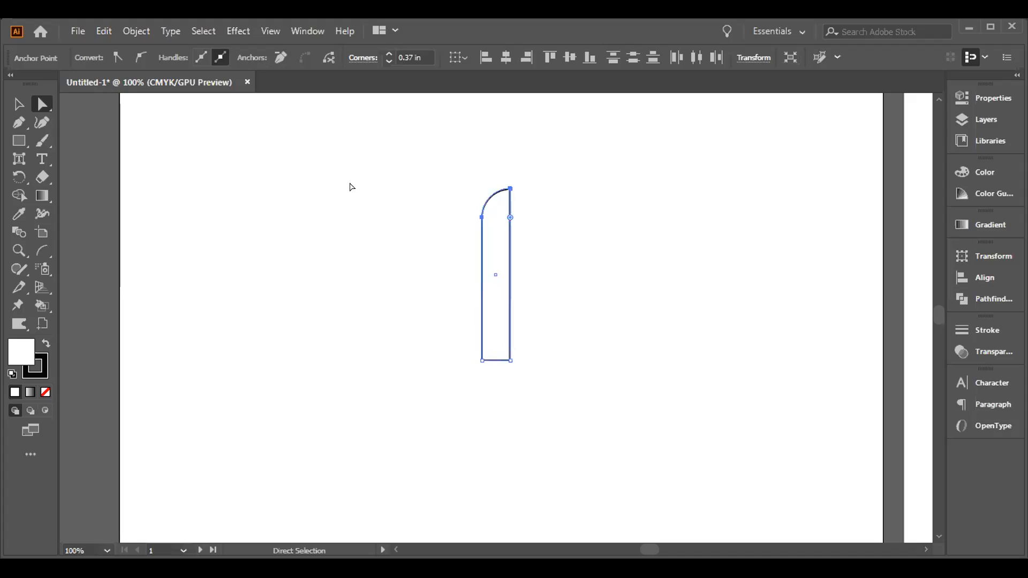
pyautogui.click(499, 249)
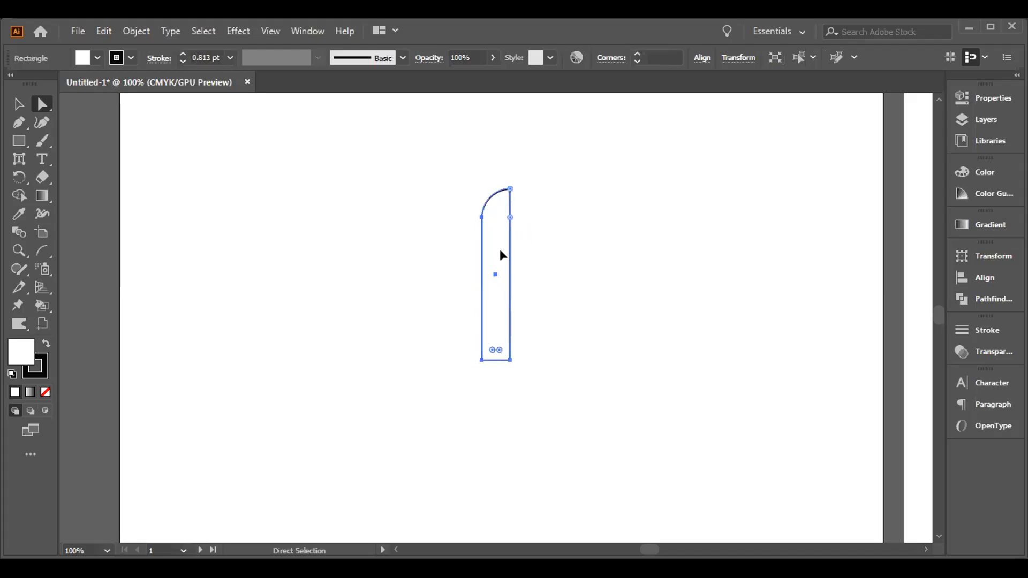
# Duplicate the rounded bar just to its right and create a copy of that duplicate rotated by 90°
pyautogui.click(19, 104)
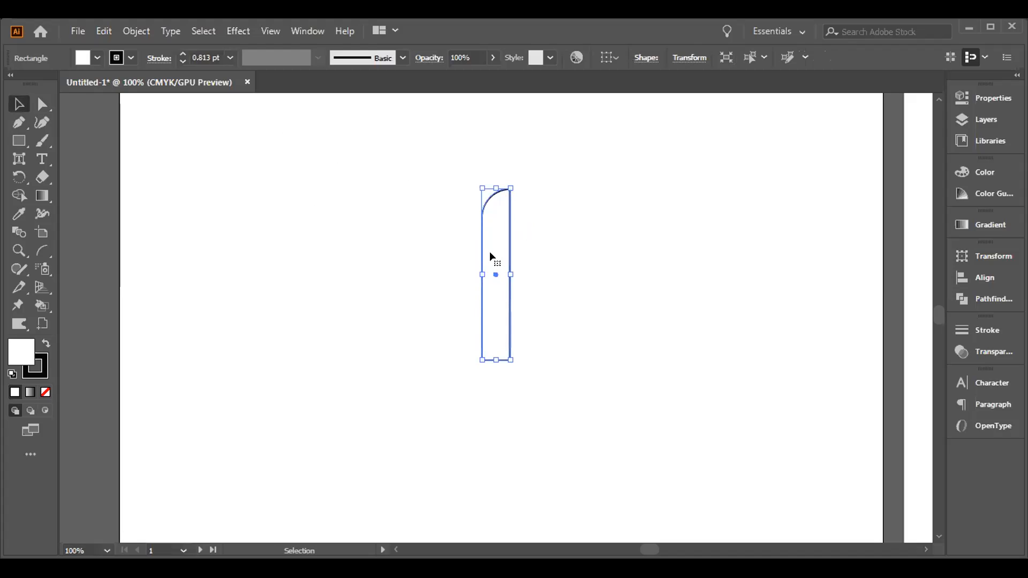
pyautogui.moveTo(495, 249); pyautogui.dragTo(533, 243)
pyautogui.rightClick(538, 233)
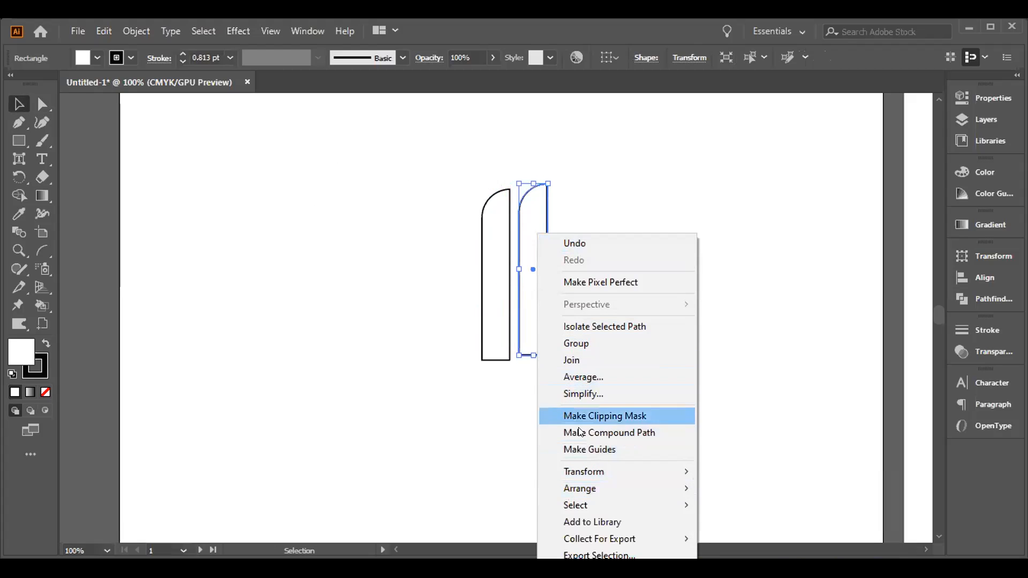
pyautogui.moveTo(618, 471)
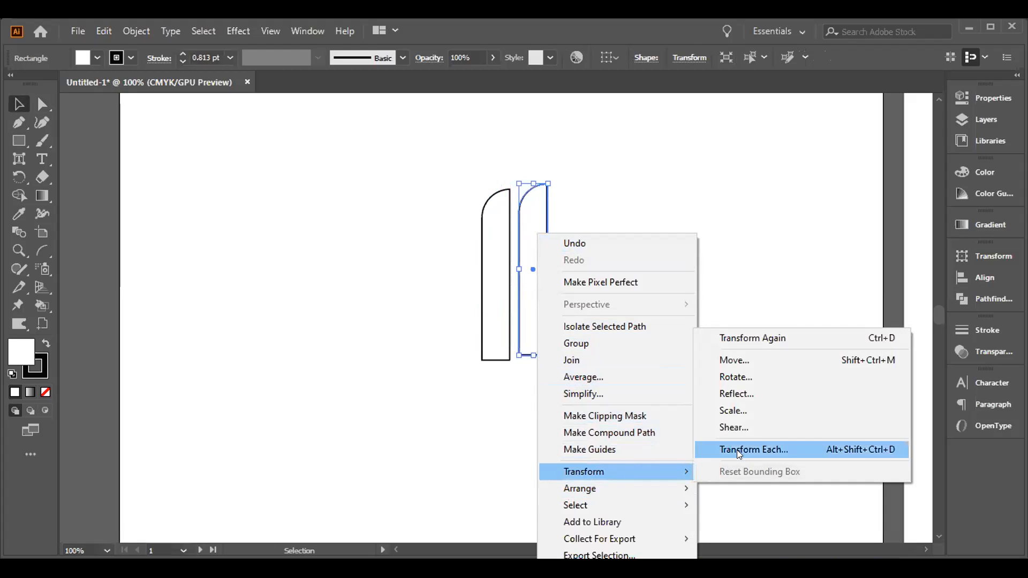
pyautogui.click(750, 377)
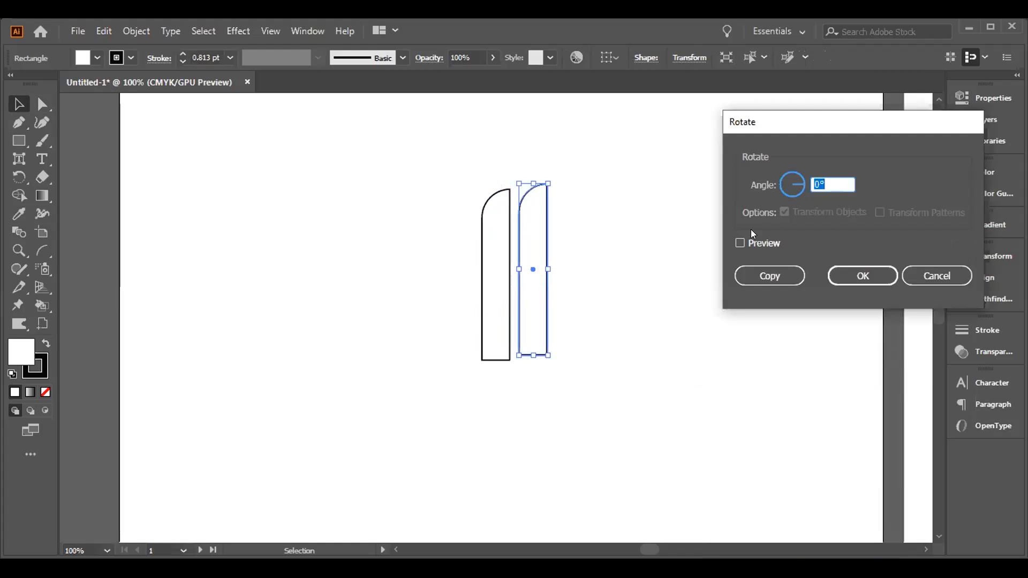
pyautogui.click(739, 243)
pyautogui.click(833, 182)
pyautogui.press('BackSpace')
pyautogui.write('90')
pyautogui.click(740, 243)
pyautogui.click(740, 244)
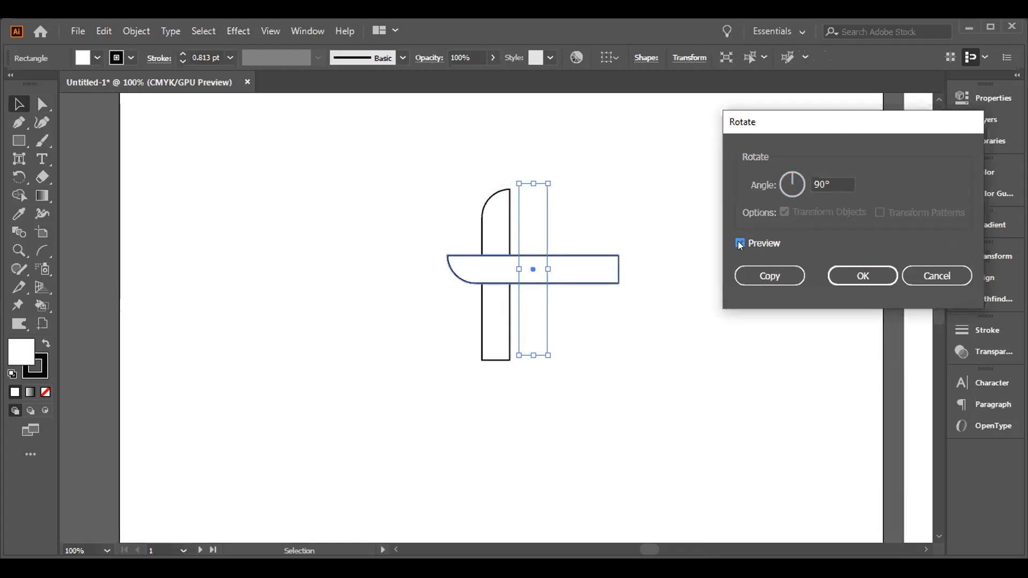
pyautogui.click(767, 276)
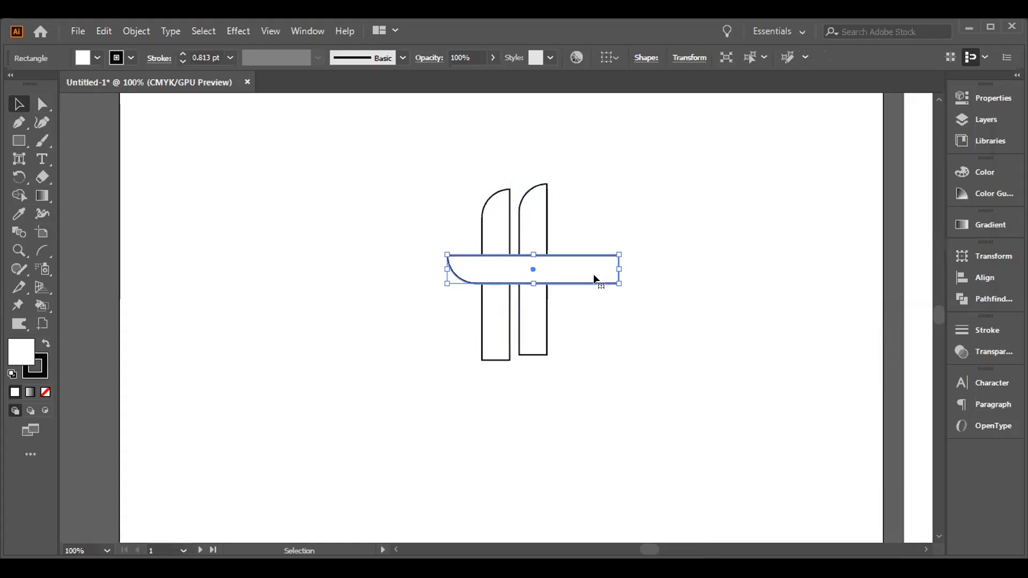
# Delete the duplicate upright bar and reflect the horizontal bar across the vertical axis
pyautogui.click(534, 231)
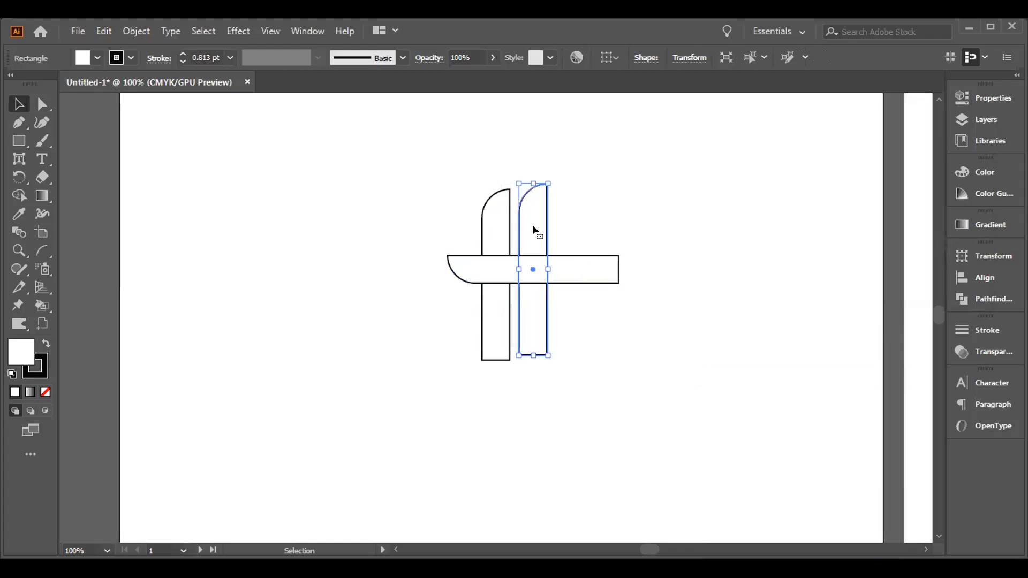
pyautogui.press('Delete')
pyautogui.rightClick(532, 267)
pyautogui.click(503, 259)
pyautogui.click(503, 261)
pyautogui.rightClick(505, 265)
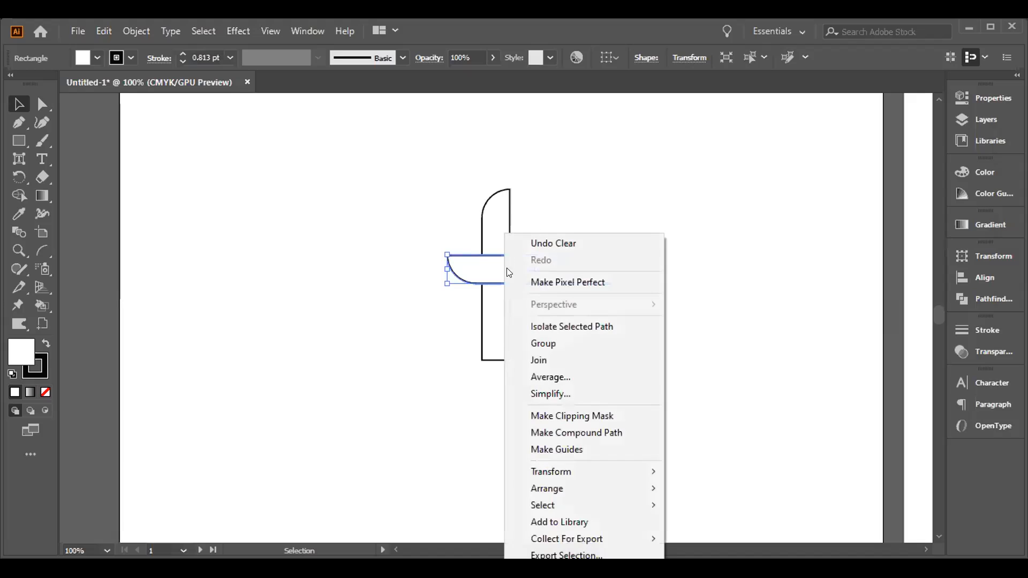
pyautogui.moveTo(552, 469)
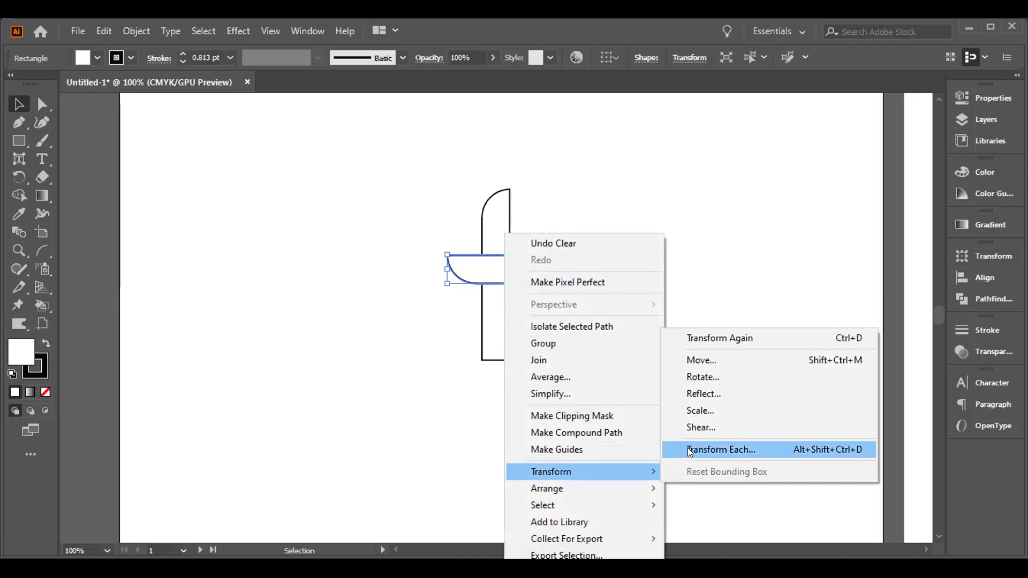
pyautogui.click(691, 395)
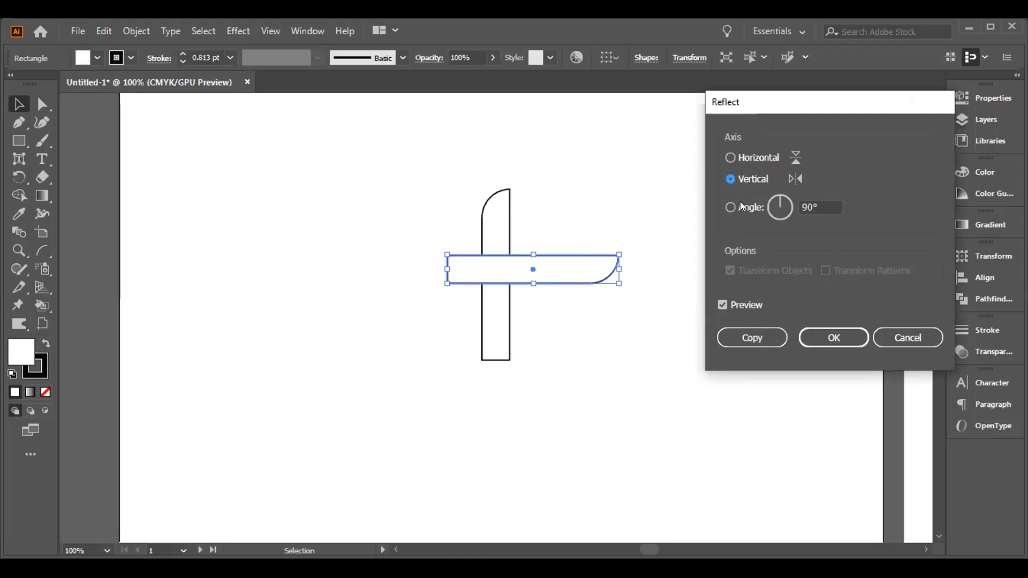
pyautogui.click(832, 337)
# Reflect the horizontal bar across the horizontal axis so its rounded corner is at the upper right
pyautogui.rightClick(583, 271)
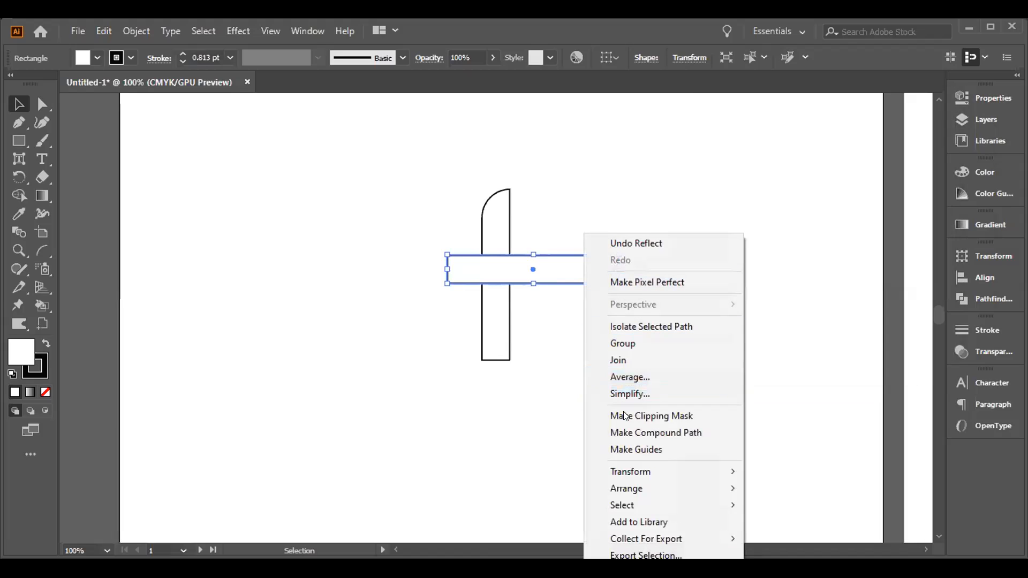
pyautogui.moveTo(637, 492)
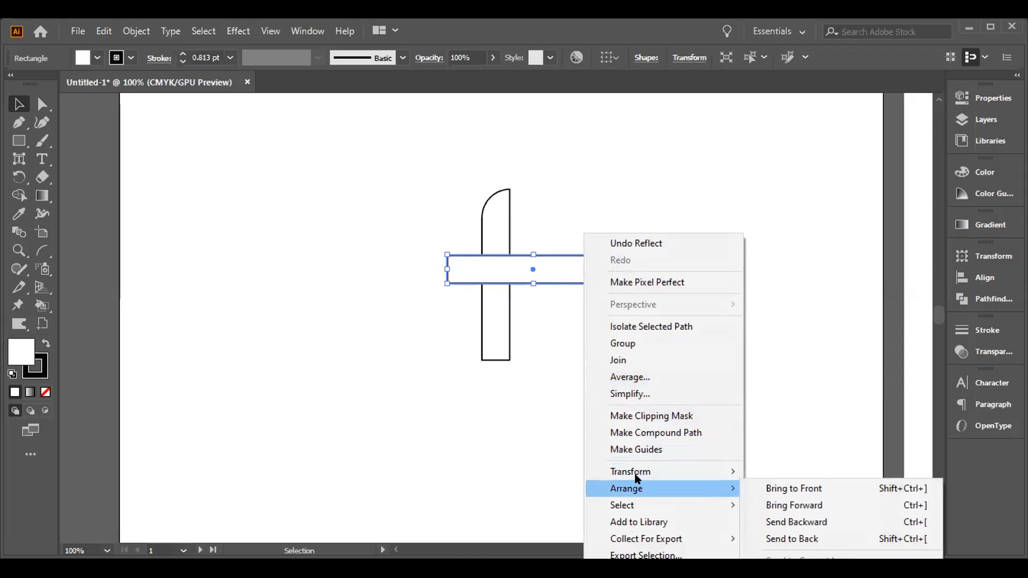
pyautogui.moveTo(747, 469)
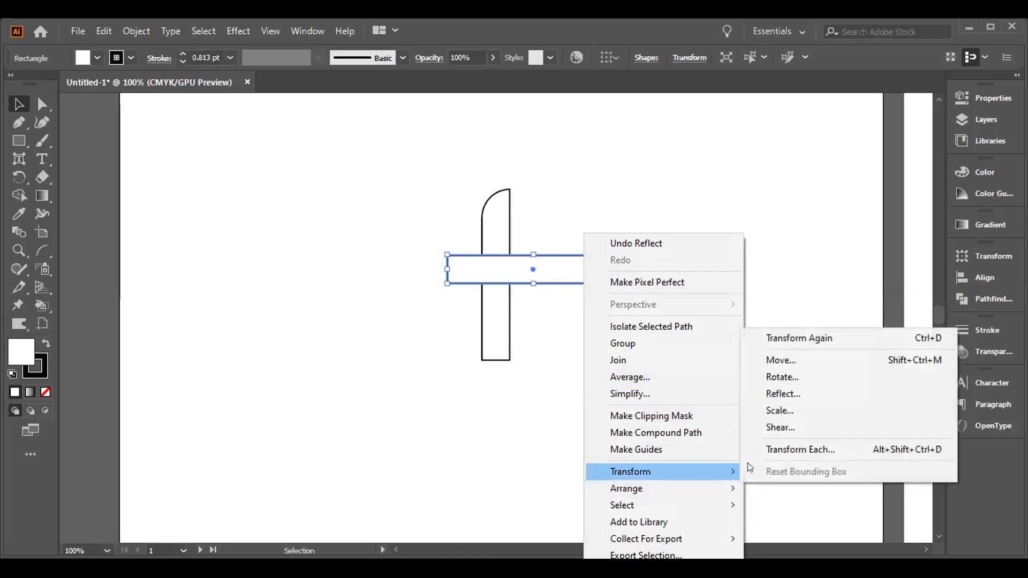
pyautogui.click(784, 394)
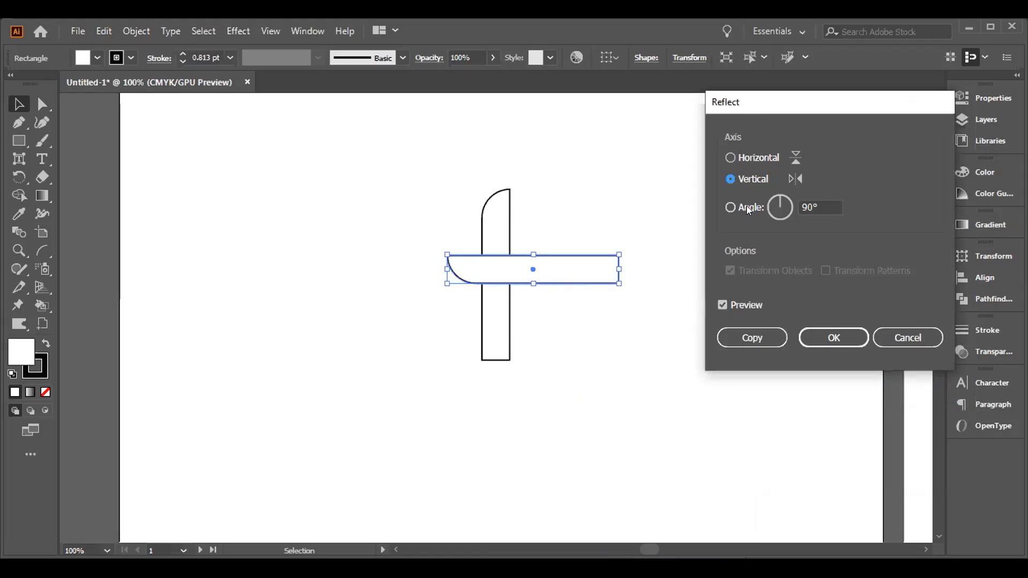
pyautogui.click(730, 158)
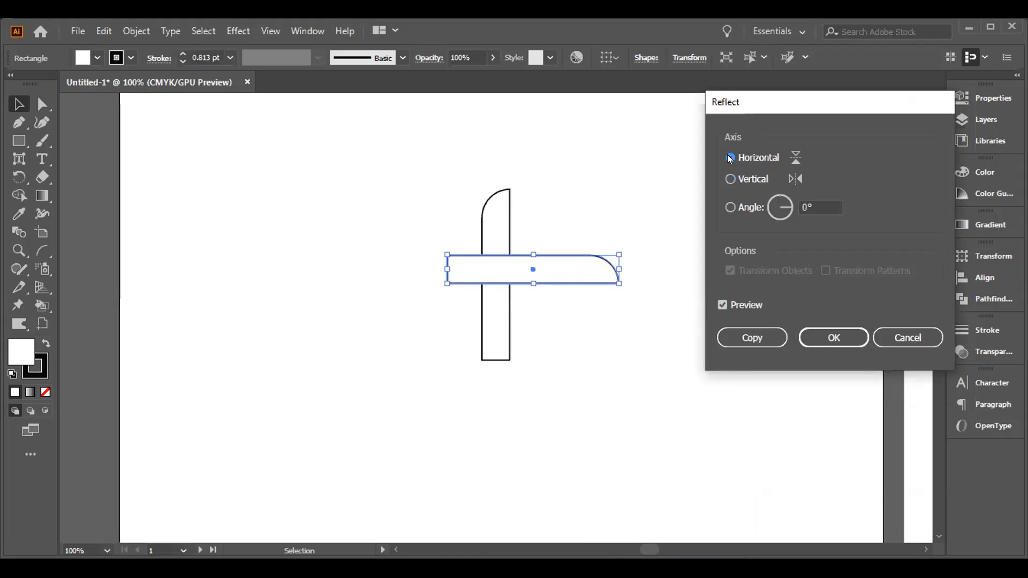
pyautogui.click(824, 338)
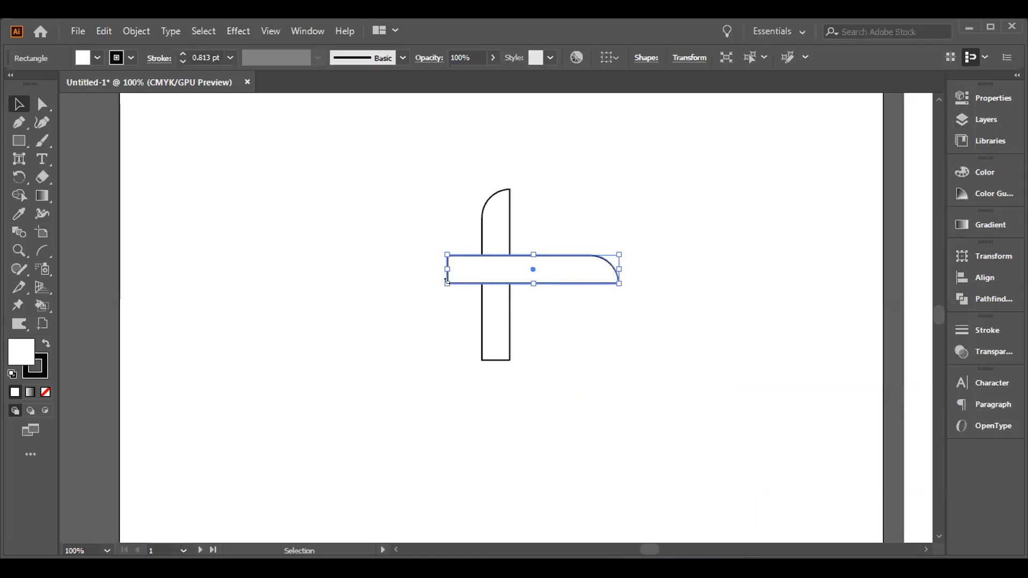
# Shorten the horizontal bar to about a third of its length and place it across the upright's head, slightly below its upper edge
pyautogui.moveTo(447, 269); pyautogui.dragTo(518, 207)
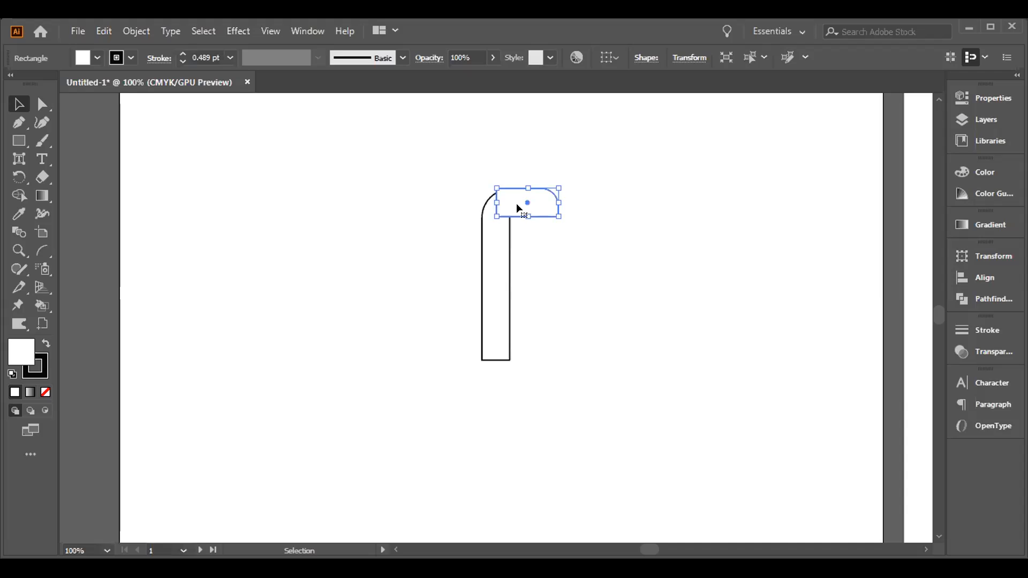
pyautogui.press('Down')
pyautogui.press('Down')
pyautogui.press('Down')
pyautogui.press('Down')
pyautogui.press('Down')
pyautogui.press('Down')
pyautogui.press('Down')
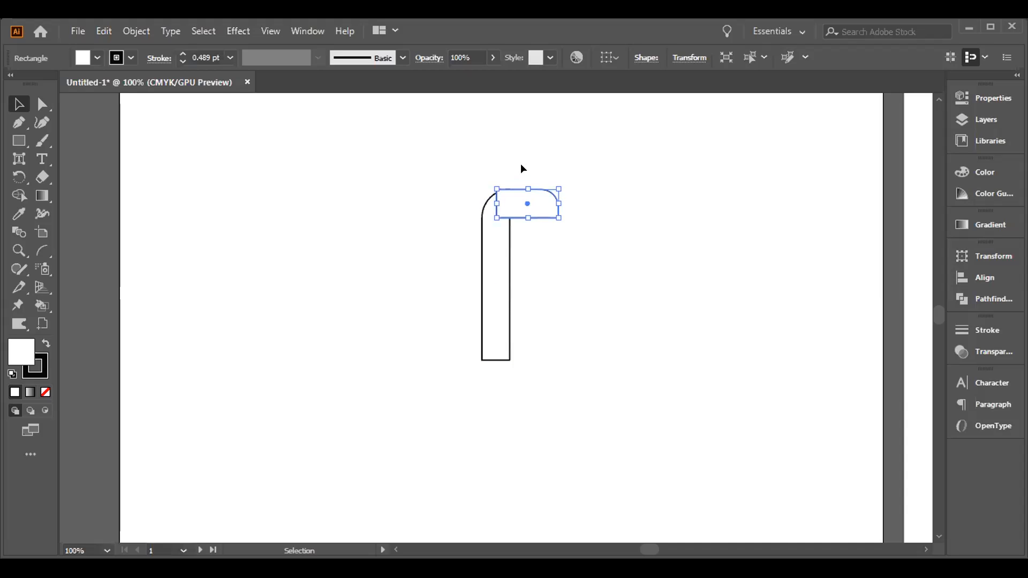
pyautogui.press('Down')
pyautogui.press('Down')
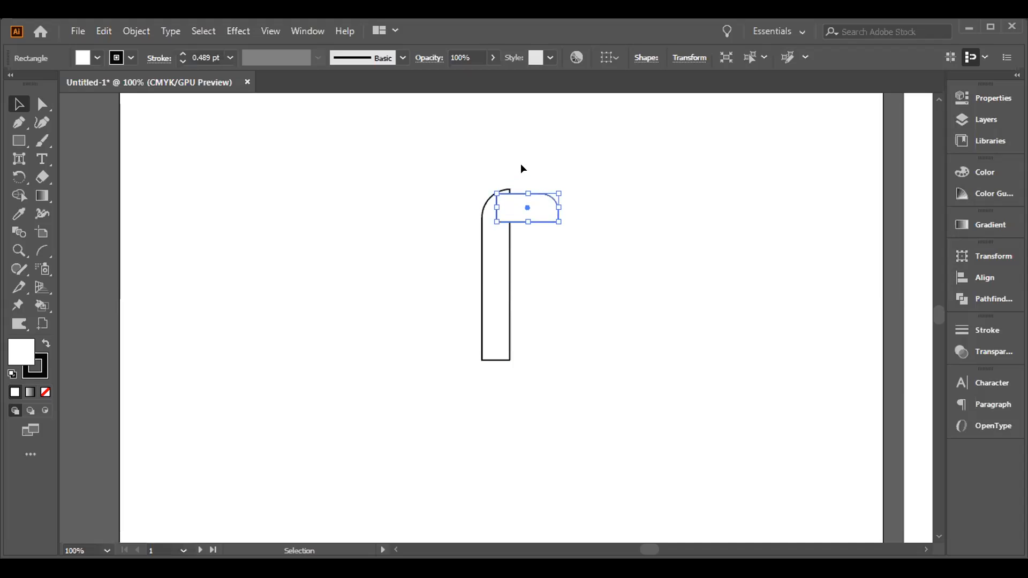
# Select both bars and merge them into one hook-shaped outline with Shape Builder
pyautogui.moveTo(466, 172); pyautogui.dragTo(557, 230)
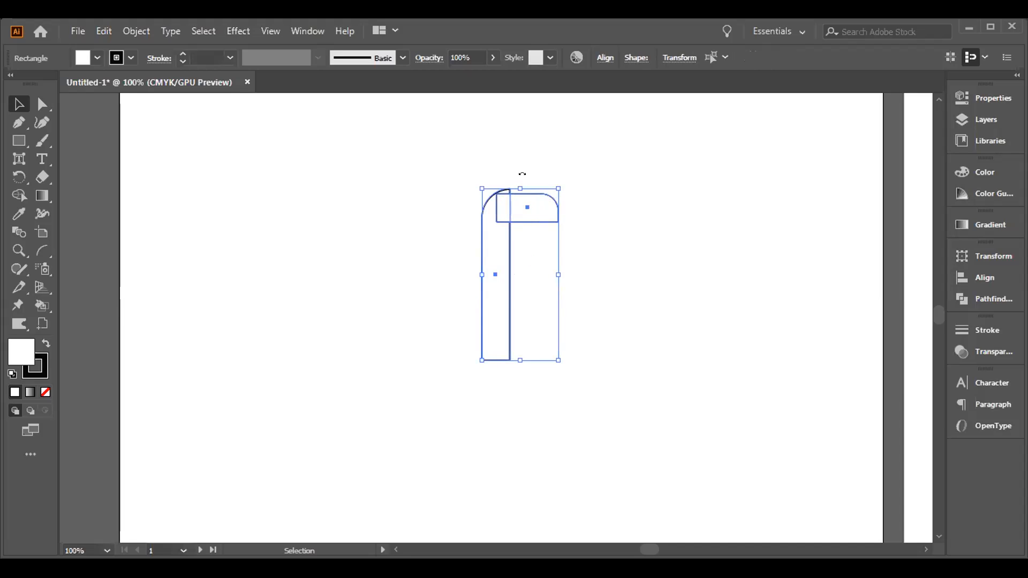
pyautogui.hotkey('shift', 'm')
pyautogui.moveTo(519, 203)
pyautogui.mouseDown()
pyautogui.moveTo(498, 211)
pyautogui.moveTo(481, 276)
pyautogui.mouseUp()
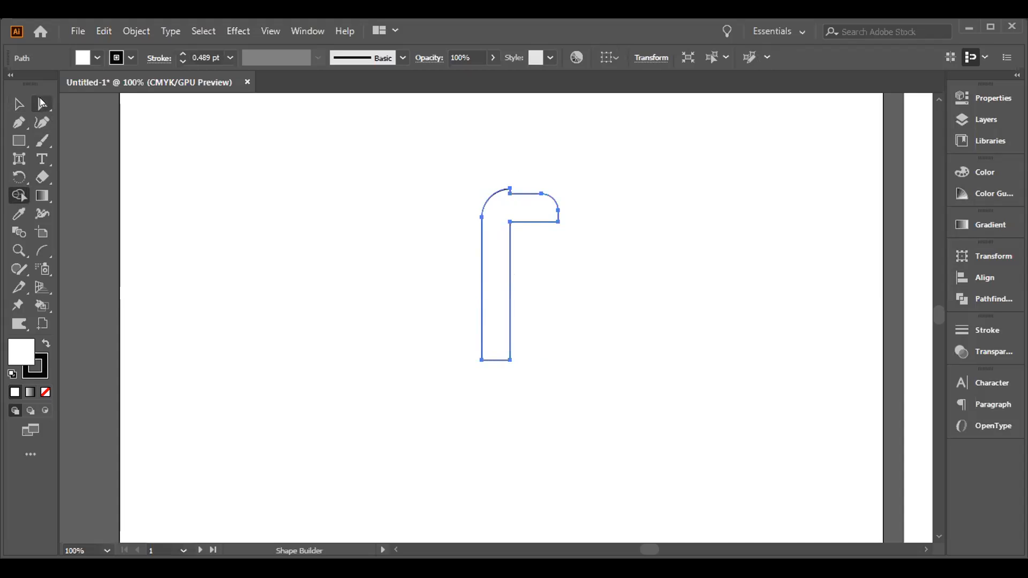
# Delete the protruding anchor point on the hook's upper edge where the two bars meet
pyautogui.click(42, 102)
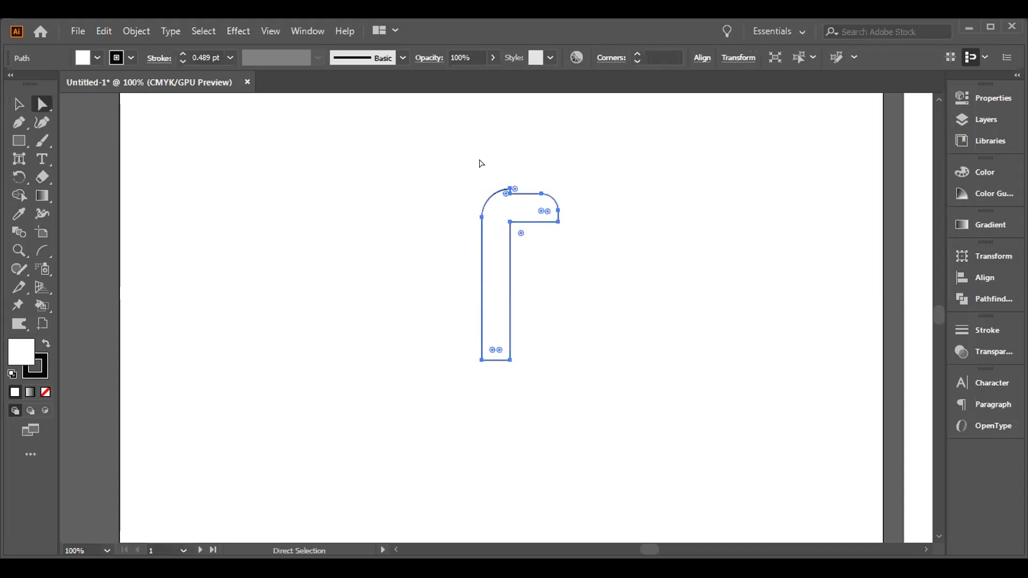
pyautogui.hotkey('ctrl', '=')
pyautogui.hotkey('ctrl', '=')
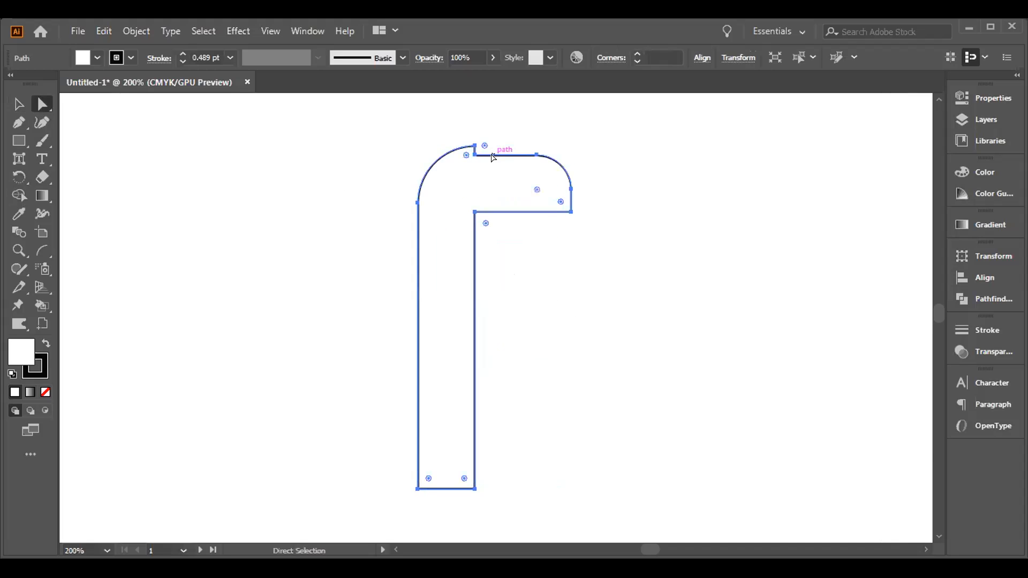
pyautogui.click(473, 146)
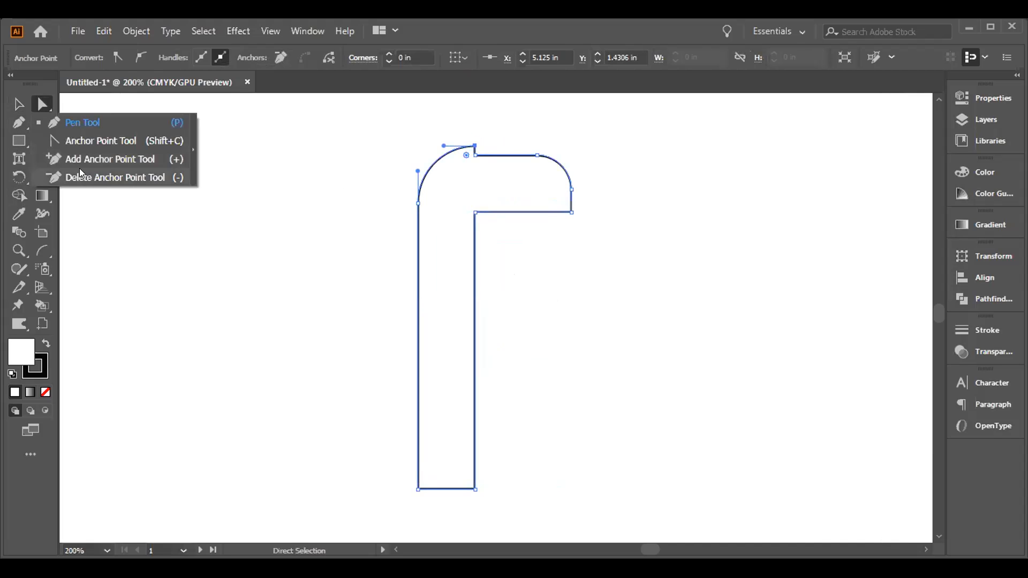
pyautogui.press('-')
pyautogui.click(473, 146)
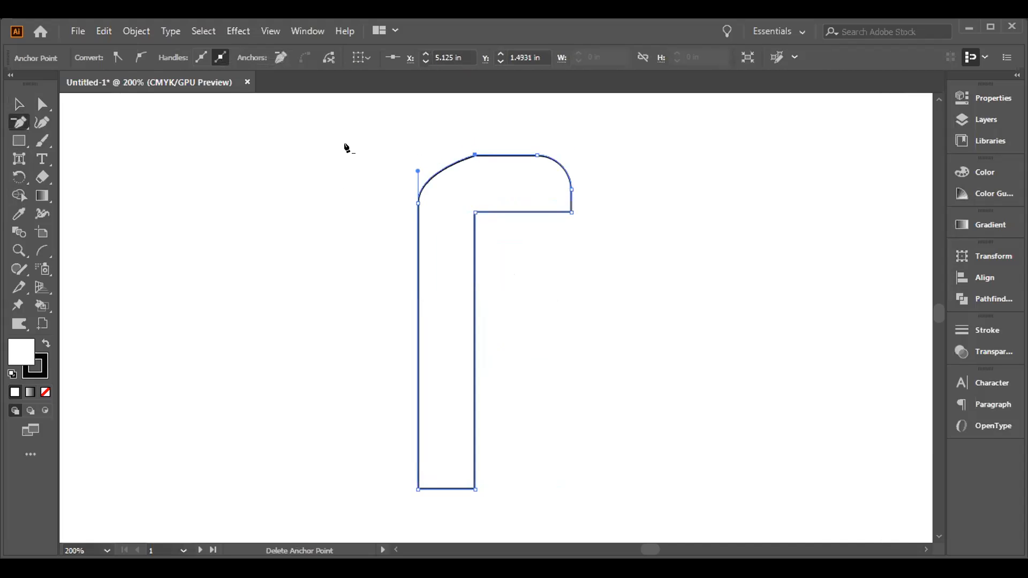
# Convert the remaining anchor at the junction to a smooth point with near-horizontal handles, using the Anchor Point tool
pyautogui.click(20, 123)
pyautogui.click(74, 140)
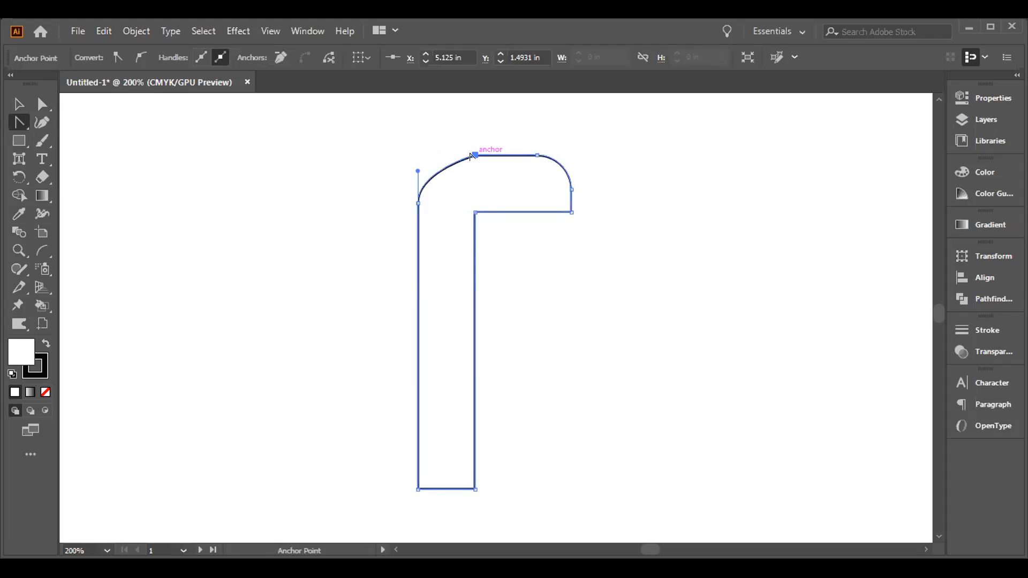
pyautogui.moveTo(476, 155); pyautogui.dragTo(515, 154)
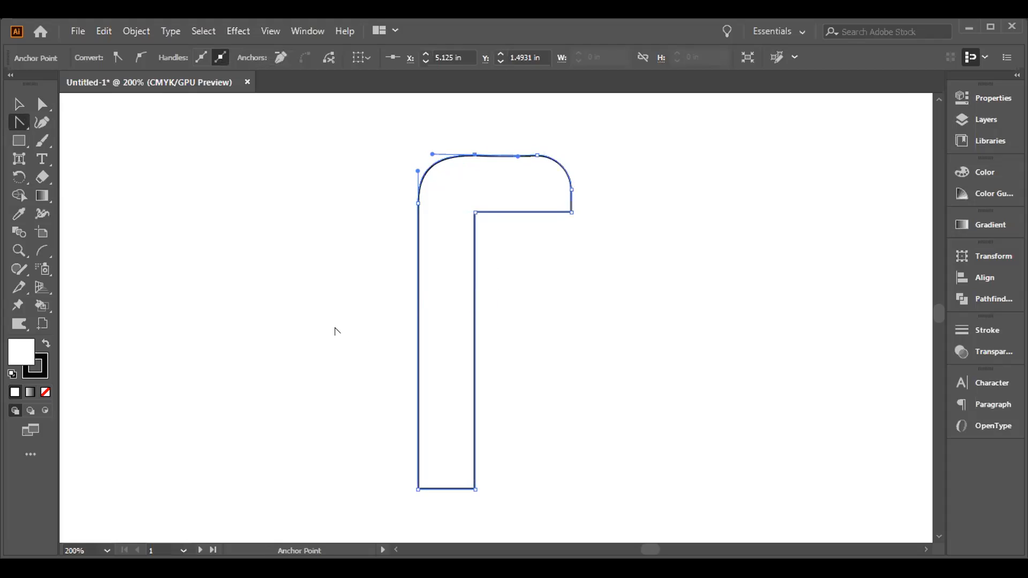
# Draw a circle over the lower end of the hook's stem and align its right edge with the stem's right edge
pyautogui.hotkey('ctrl', '-')
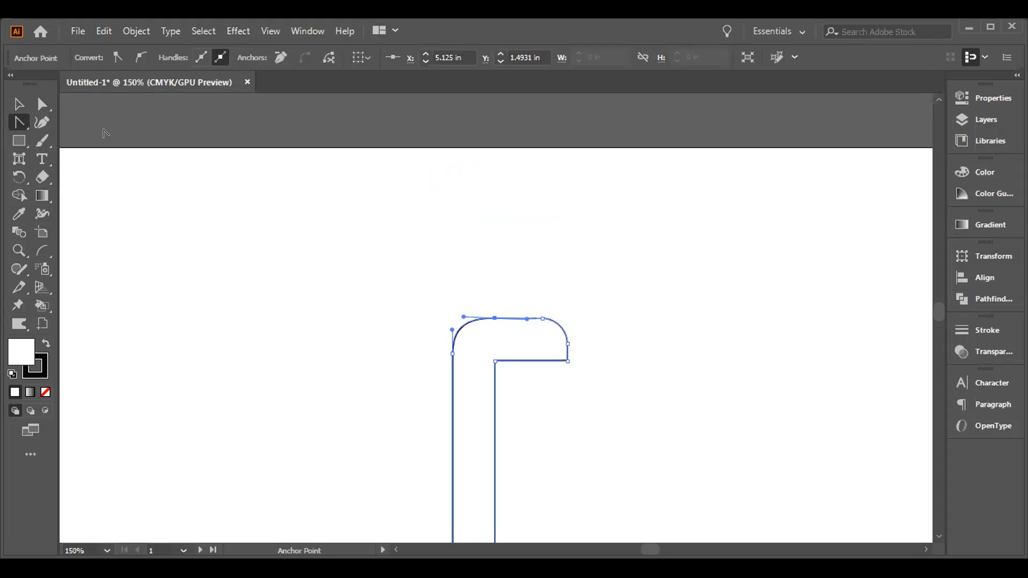
pyautogui.click(21, 105)
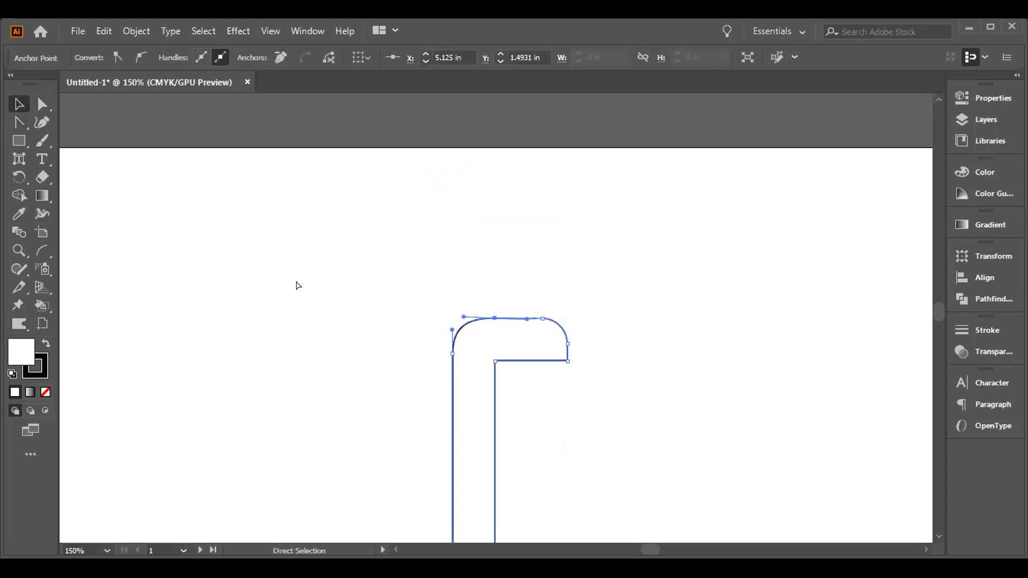
pyautogui.hotkey('ctrl', '-')
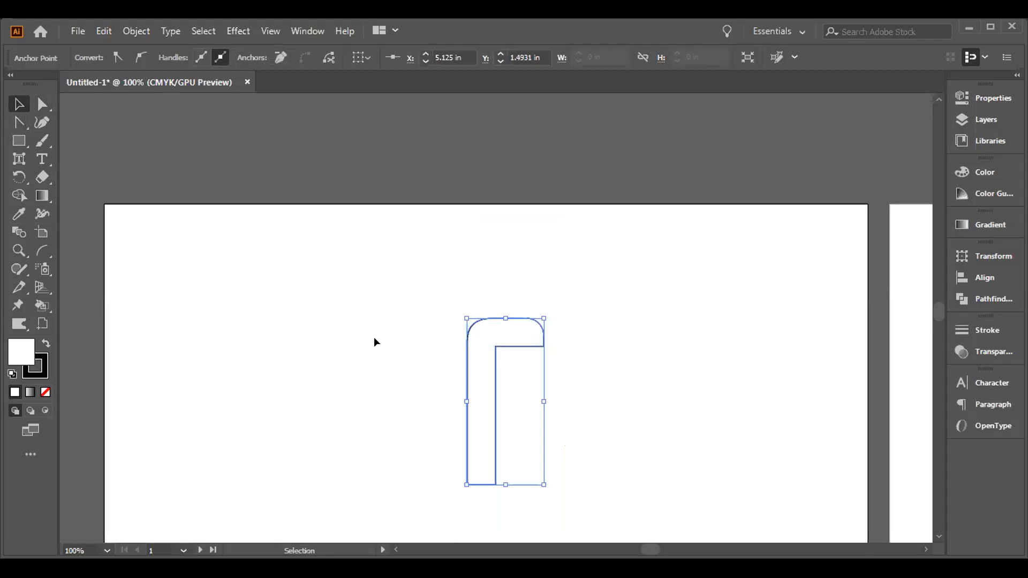
pyautogui.moveTo(437, 427); pyautogui.dragTo(397, 259)
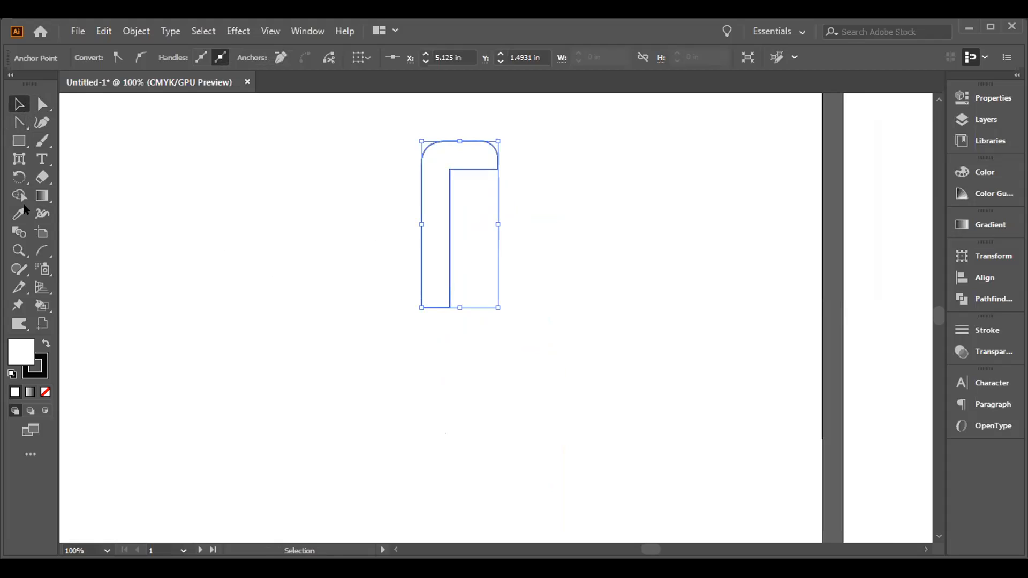
pyautogui.click(15, 142)
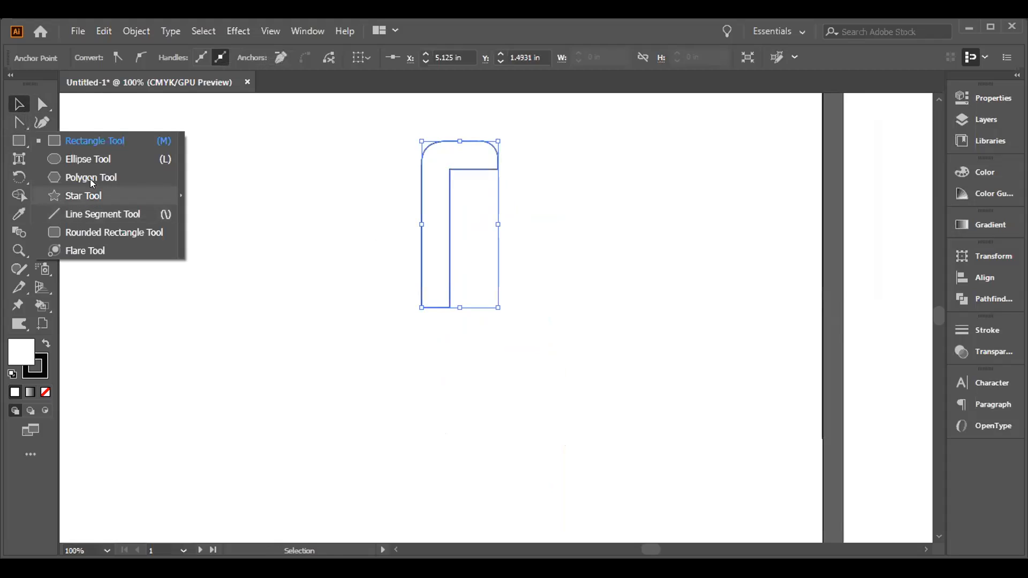
pyautogui.click(99, 160)
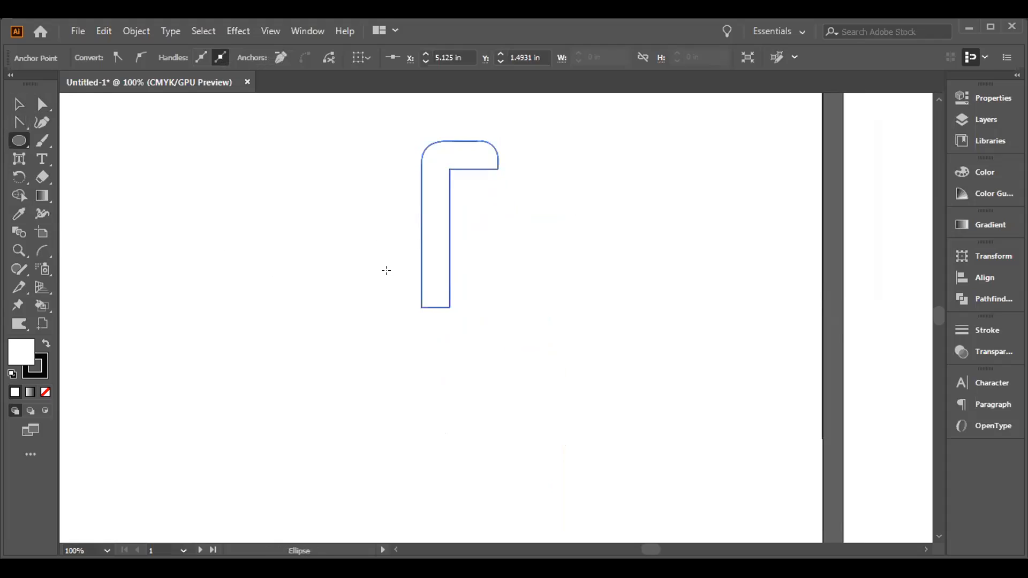
pyautogui.moveTo(390, 273); pyautogui.dragTo(441, 323)
pyautogui.click(19, 104)
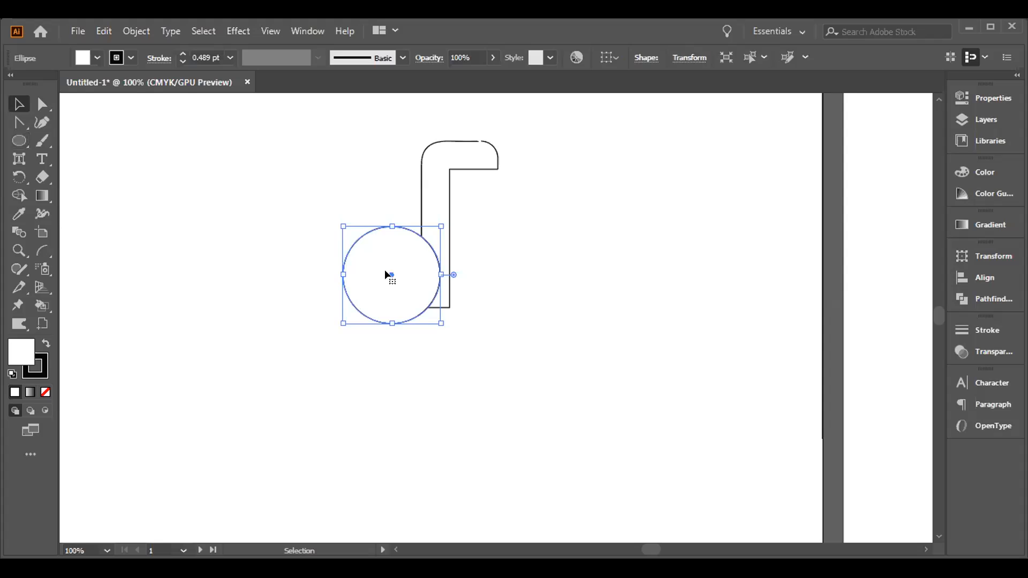
pyautogui.moveTo(385, 270); pyautogui.dragTo(394, 271)
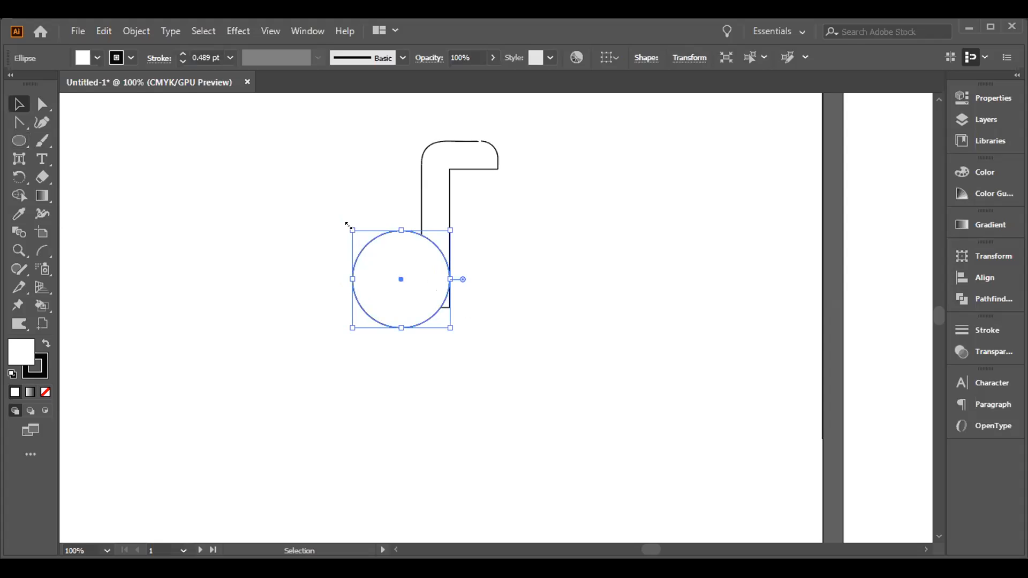
# Shrink the circle and reposition it so it fits against the right and lower edges of the hook's stem
pyautogui.moveTo(347, 225); pyautogui.dragTo(365, 242)
pyautogui.moveTo(395, 282); pyautogui.dragTo(410, 273)
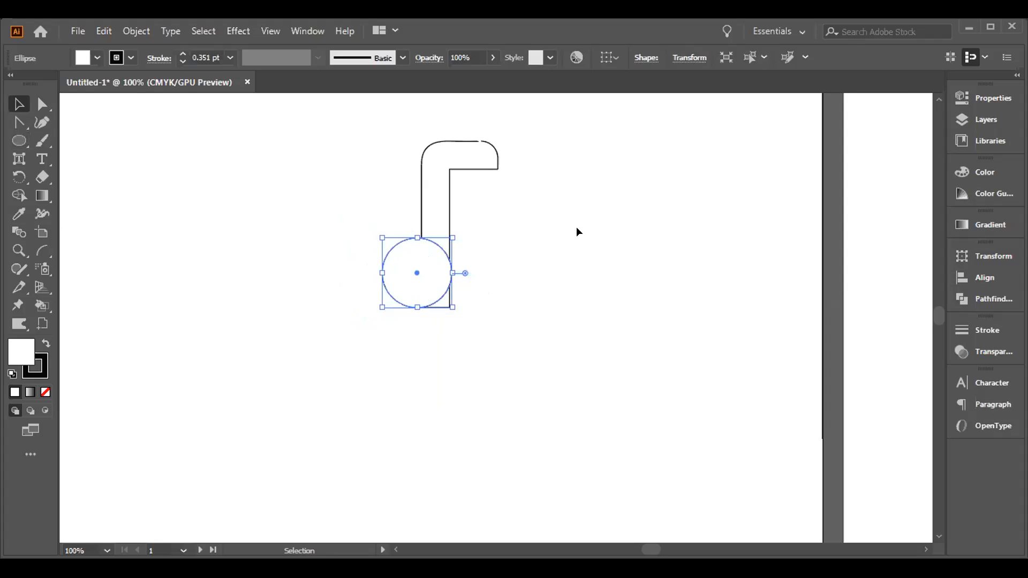
pyautogui.press('Left')
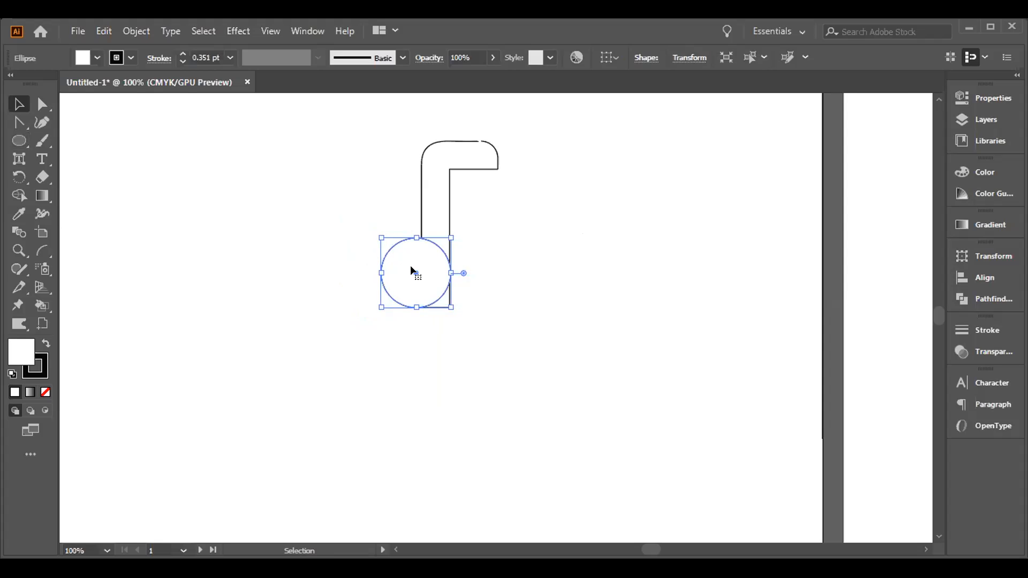
# Add a smaller concentric circle, about as wide as the stem, in the middle of the existing circle
pyautogui.press('a')
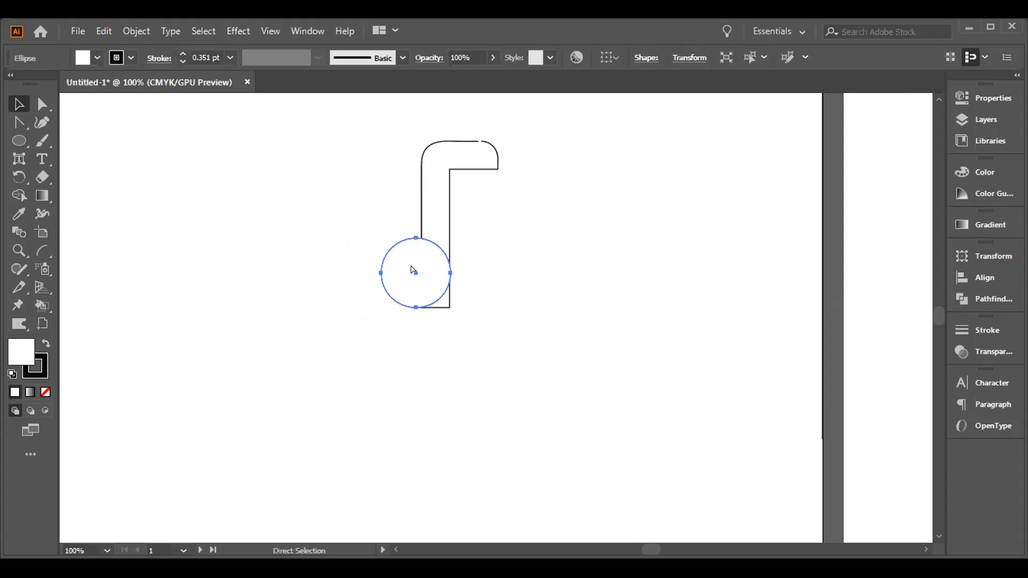
pyautogui.press('v')
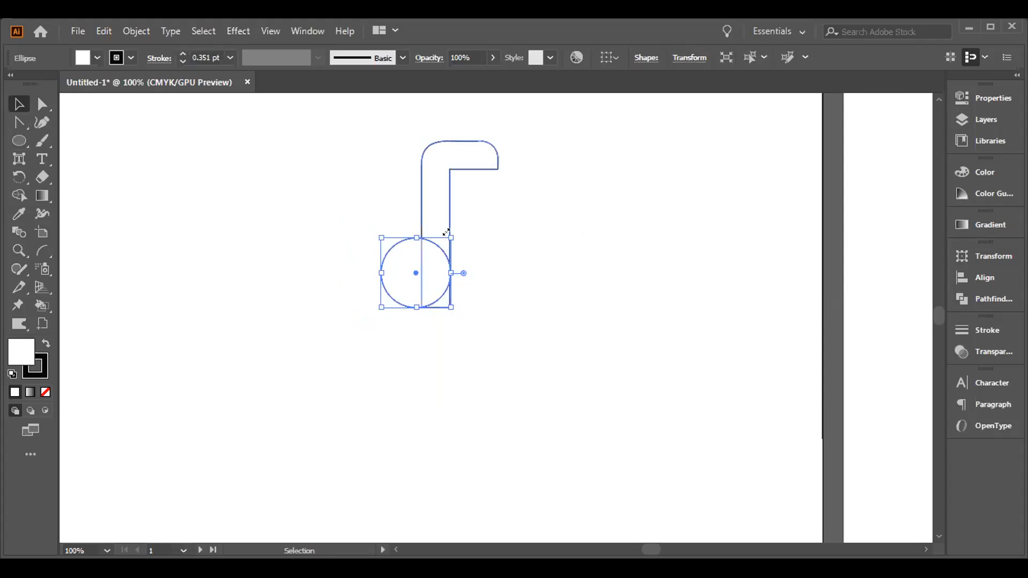
pyautogui.moveTo(450, 237); pyautogui.dragTo(428, 259)
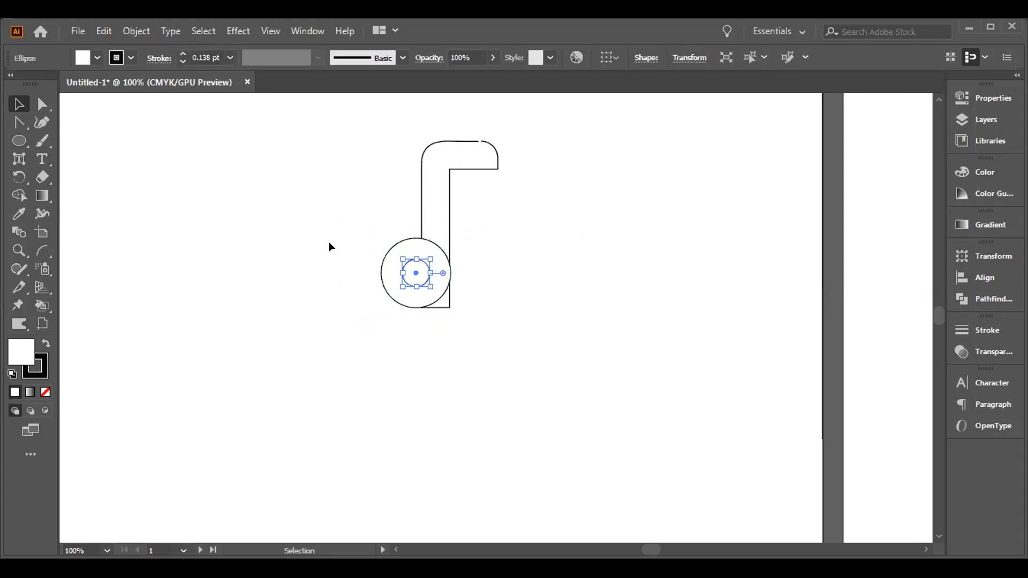
# With Shape Builder, merge the stem and ring into one shape, removing the inner circle and the leftover corner beneath the stem
pyautogui.moveTo(339, 220); pyautogui.dragTo(470, 309)
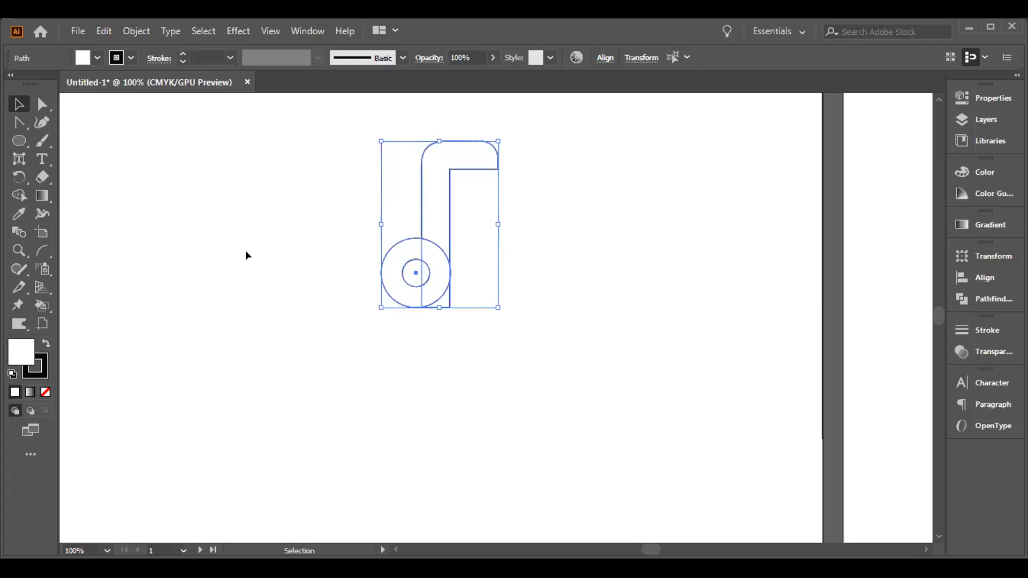
pyautogui.click(18, 196)
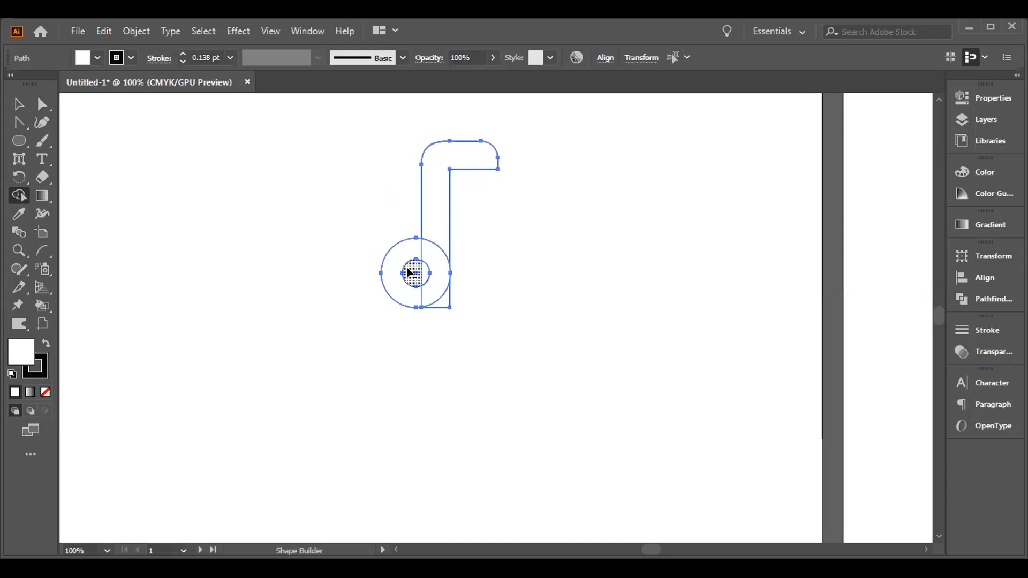
pyautogui.press('alt')
pyautogui.keyDown('alt'); pyautogui.click(413, 272); pyautogui.keyUp('alt')
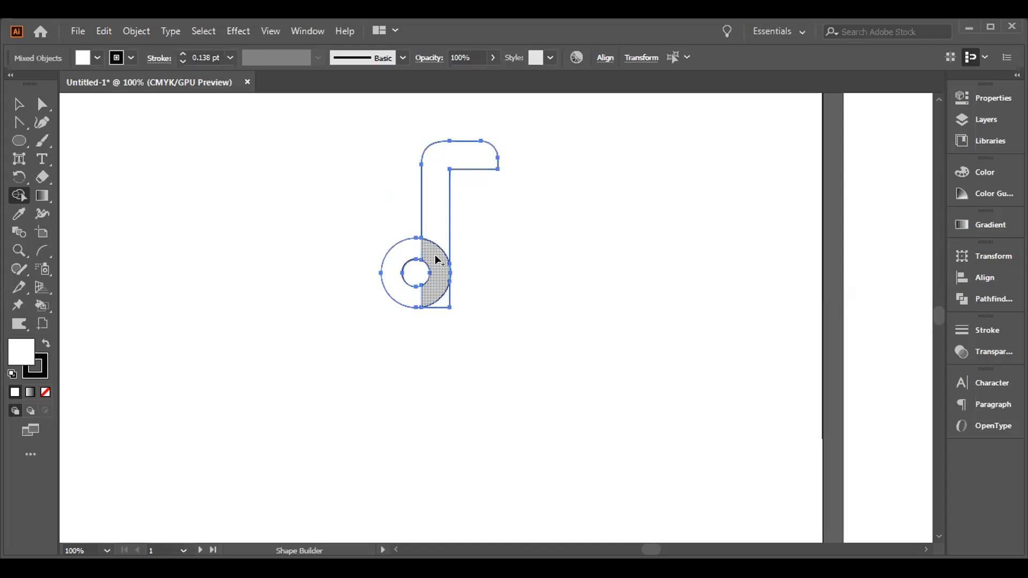
pyautogui.moveTo(441, 221)
pyautogui.mouseDown()
pyautogui.moveTo(438, 275)
pyautogui.moveTo(413, 294)
pyautogui.mouseUp()
pyautogui.keyDown('alt'); pyautogui.click(444, 305); pyautogui.keyUp('alt')
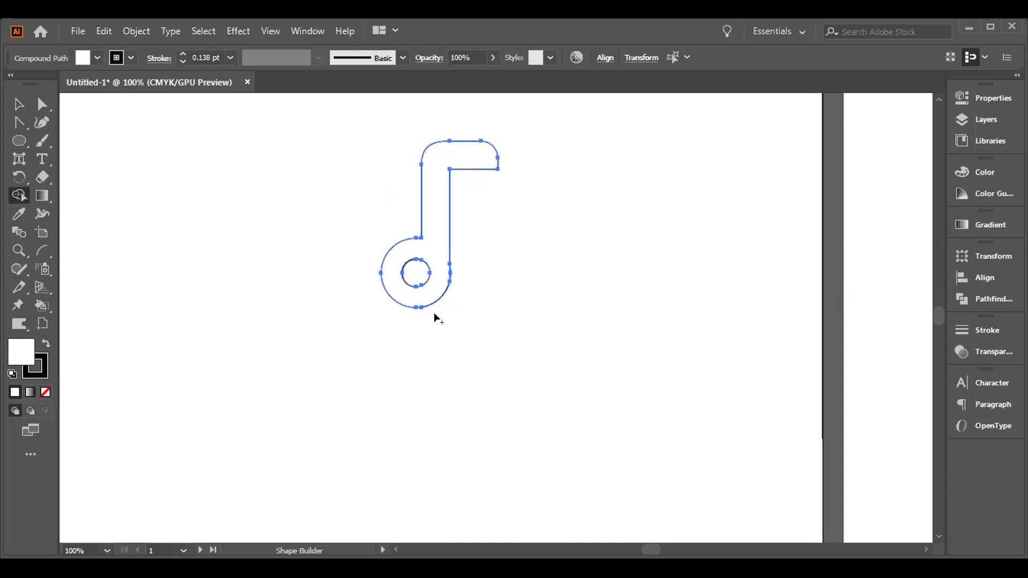
pyautogui.click(16, 104)
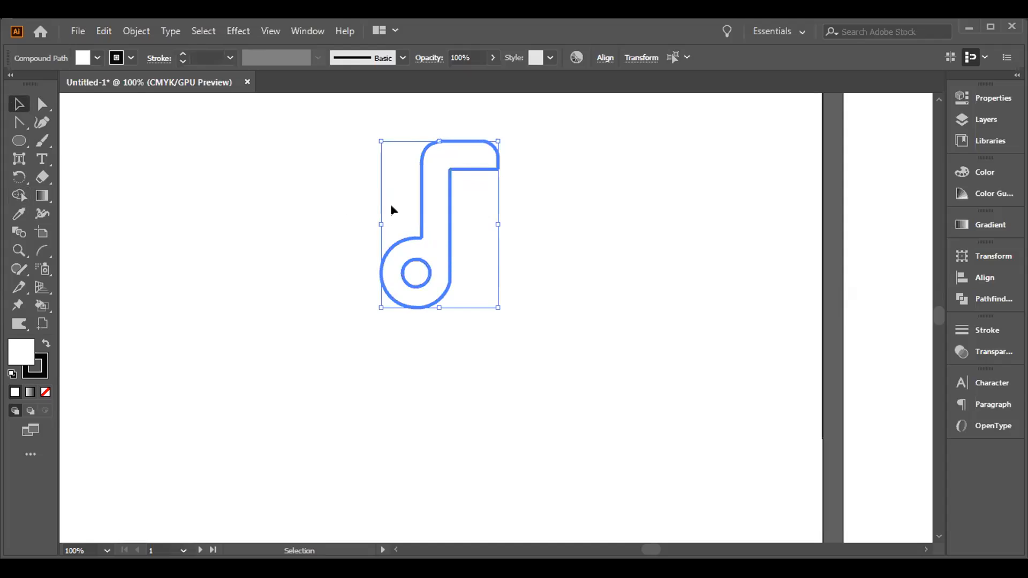
pyautogui.click(319, 183)
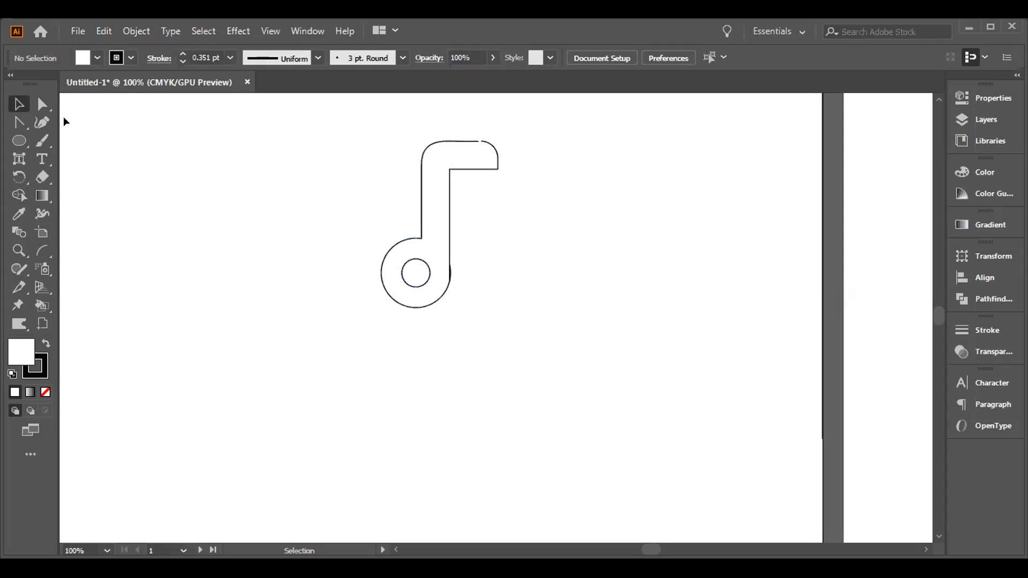
# Try to reshape the inner corner where the ring meets the stem's left edge, using Direct Selection
pyautogui.click(40, 104)
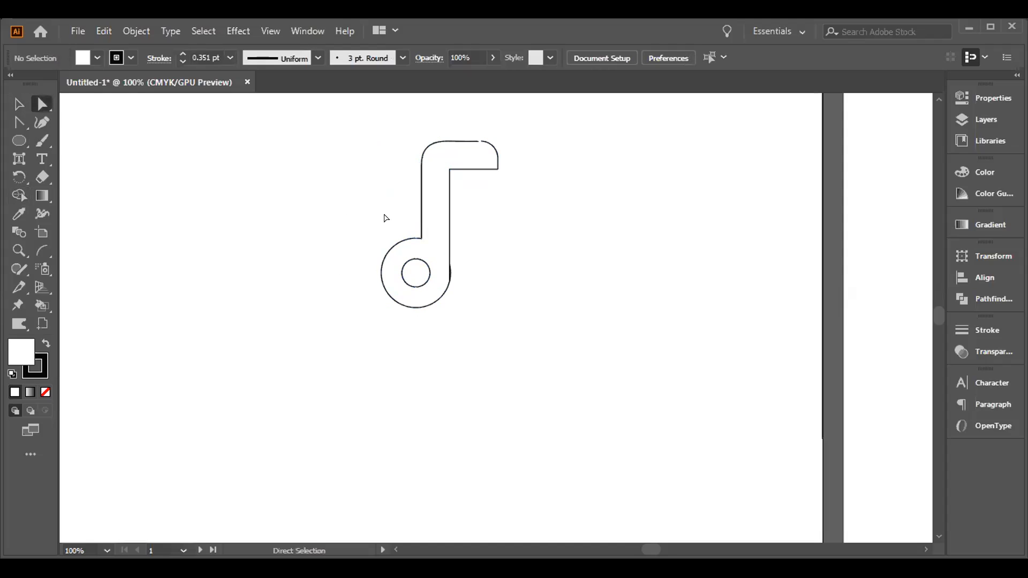
pyautogui.click(421, 239)
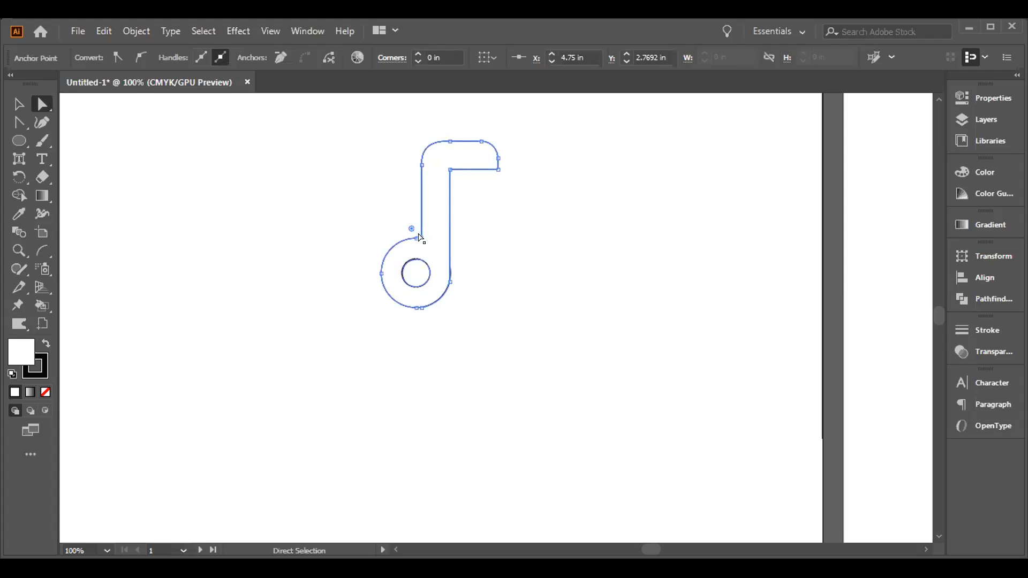
pyautogui.moveTo(417, 236); pyautogui.dragTo(411, 225)
pyautogui.moveTo(340, 131); pyautogui.dragTo(422, 239)
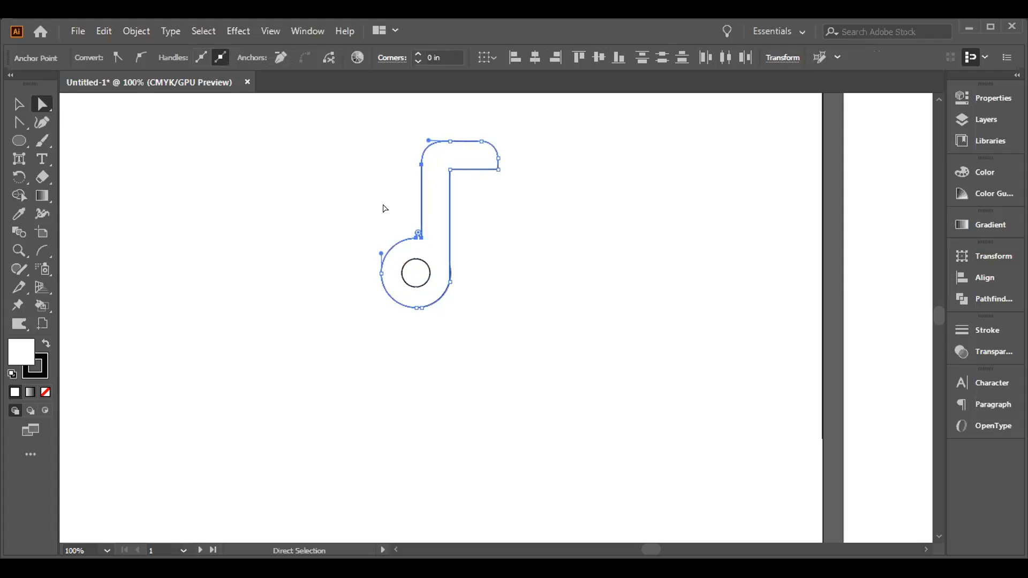
pyautogui.click(420, 237)
pyautogui.click(18, 103)
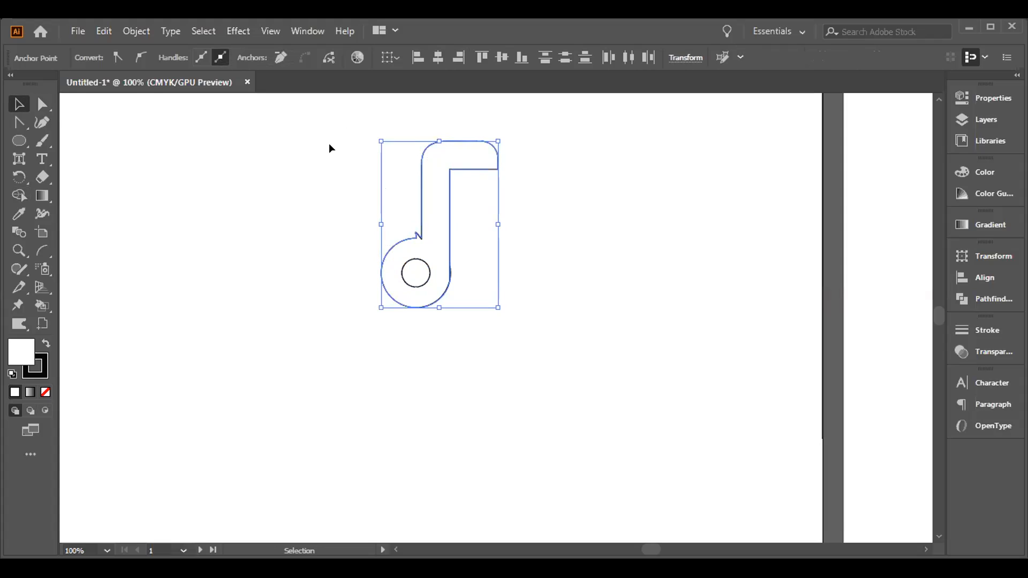
# Delete the entire note-shaped drawing from the artboard
pyautogui.press('Delete')
pyautogui.moveTo(335, 134); pyautogui.dragTo(612, 325)
pyautogui.press('Delete')
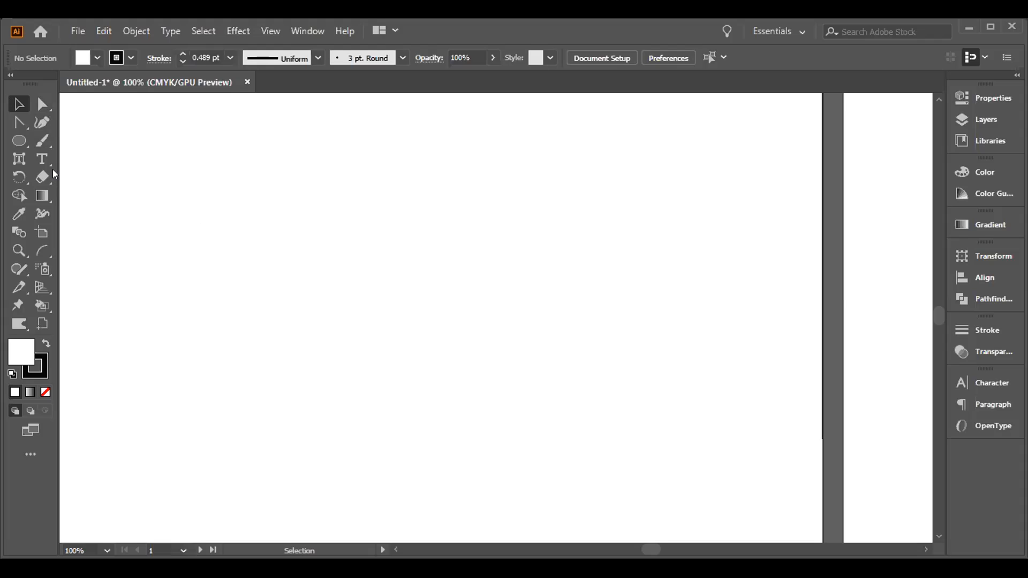
# Draw five separate rectangles of different sizes scattered across the empty artboard
pyautogui.moveTo(18, 139); pyautogui.dragTo(88, 142)
pyautogui.moveTo(208, 161); pyautogui.dragTo(290, 218)
pyautogui.moveTo(261, 258); pyautogui.dragTo(349, 336)
pyautogui.moveTo(429, 258); pyautogui.dragTo(579, 336)
pyautogui.moveTo(458, 398); pyautogui.dragTo(540, 441)
pyautogui.moveTo(664, 320); pyautogui.dragTo(690, 360)
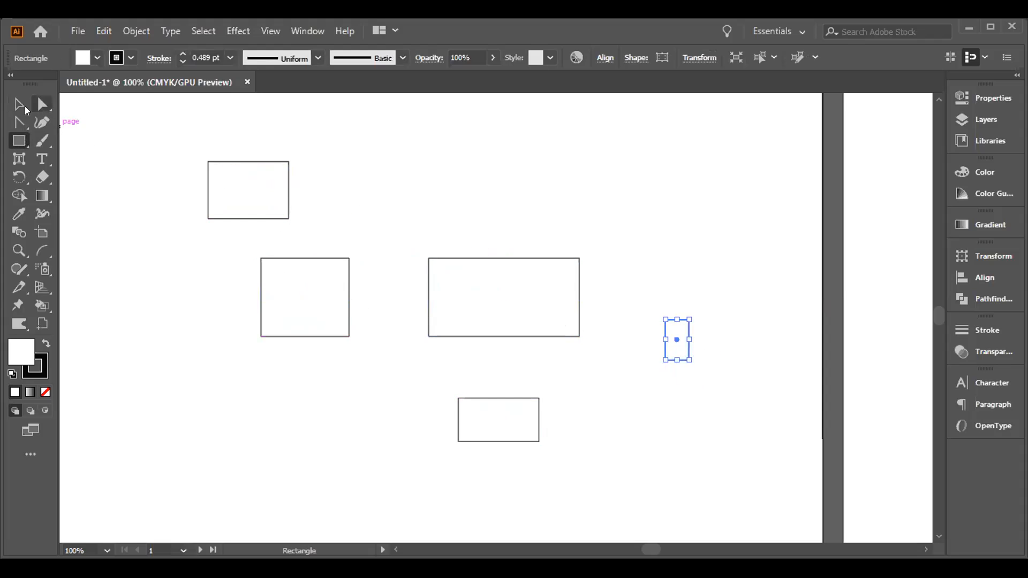
# Select the two leftmost rectangles and align them horizontally by left edges, centres and finally right edges
pyautogui.click(24, 109)
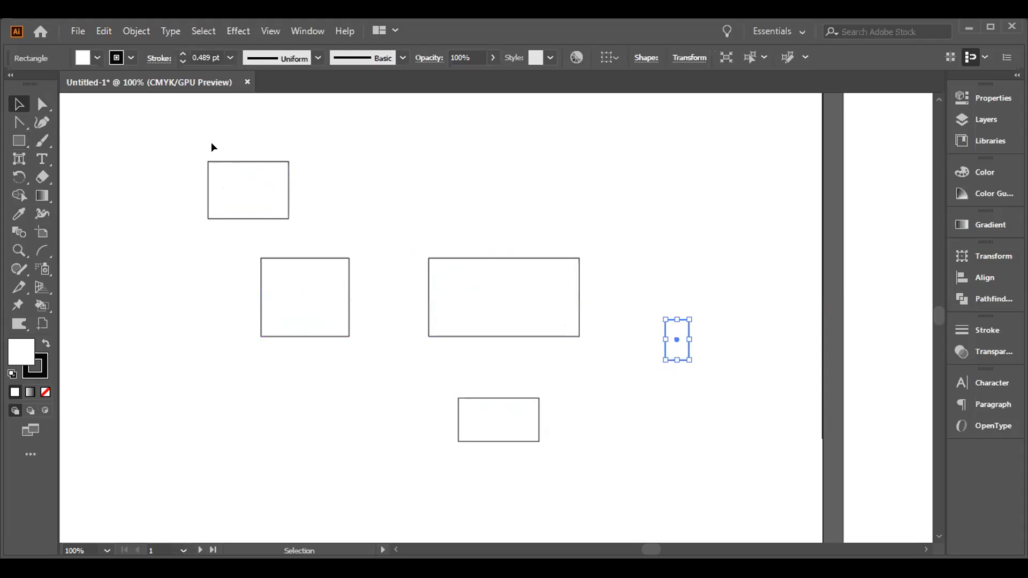
pyautogui.moveTo(149, 124); pyautogui.dragTo(405, 347)
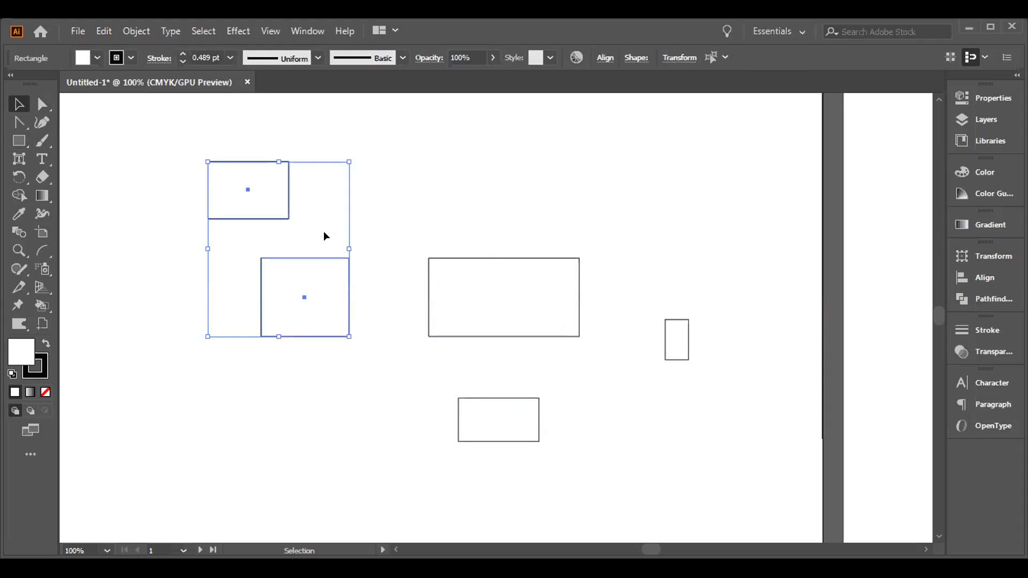
pyautogui.click(605, 57)
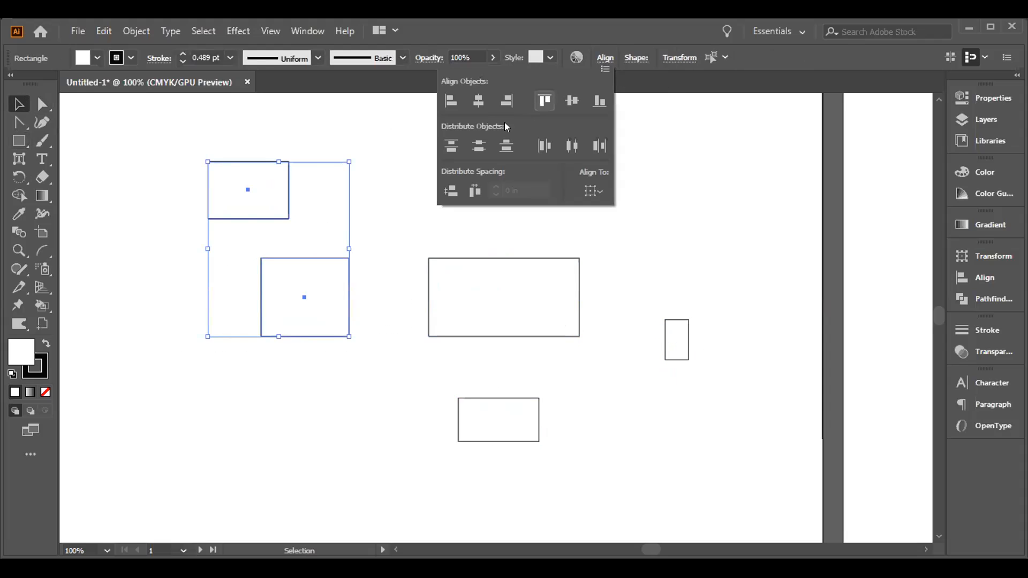
pyautogui.click(448, 101)
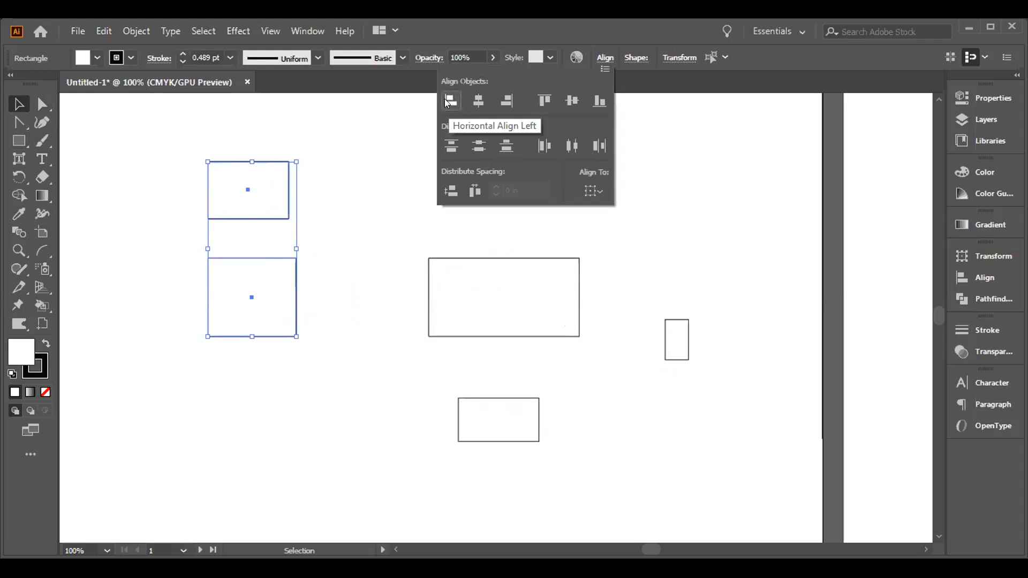
pyautogui.click(478, 101)
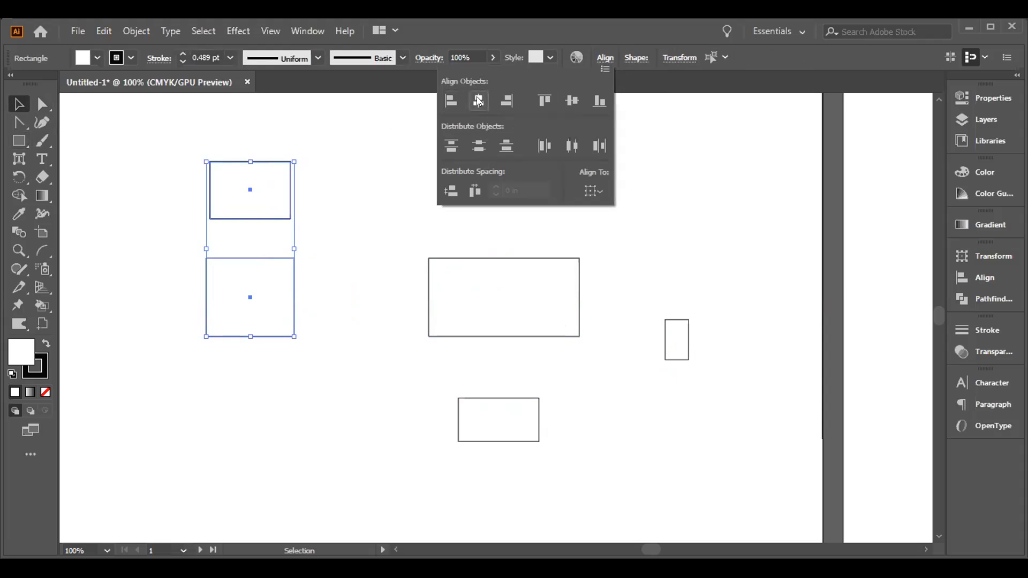
pyautogui.click(505, 100)
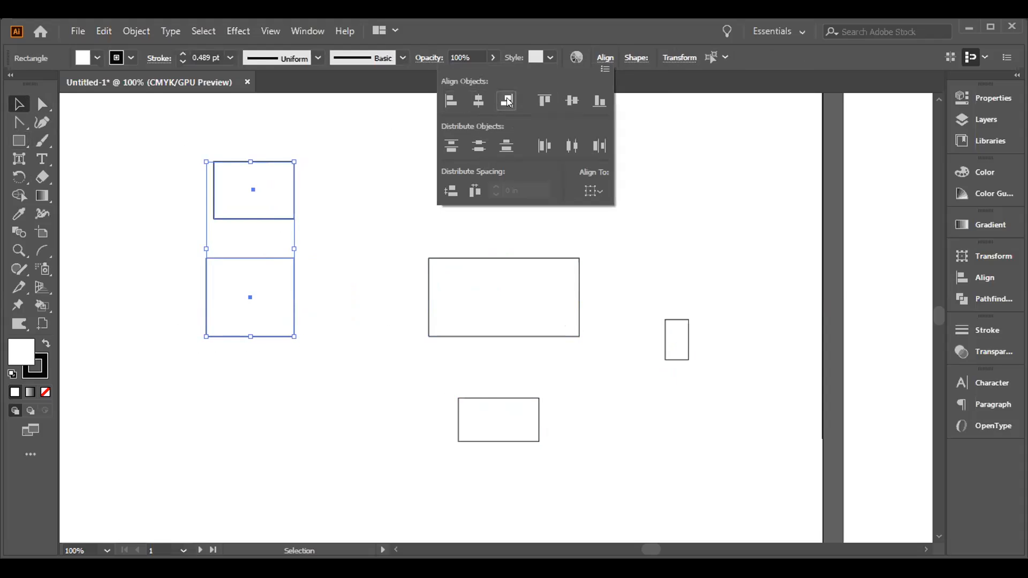
# Align the same two rectangles vertically by top edges, centres and finally bottom edges, and deselect them
pyautogui.click(544, 99)
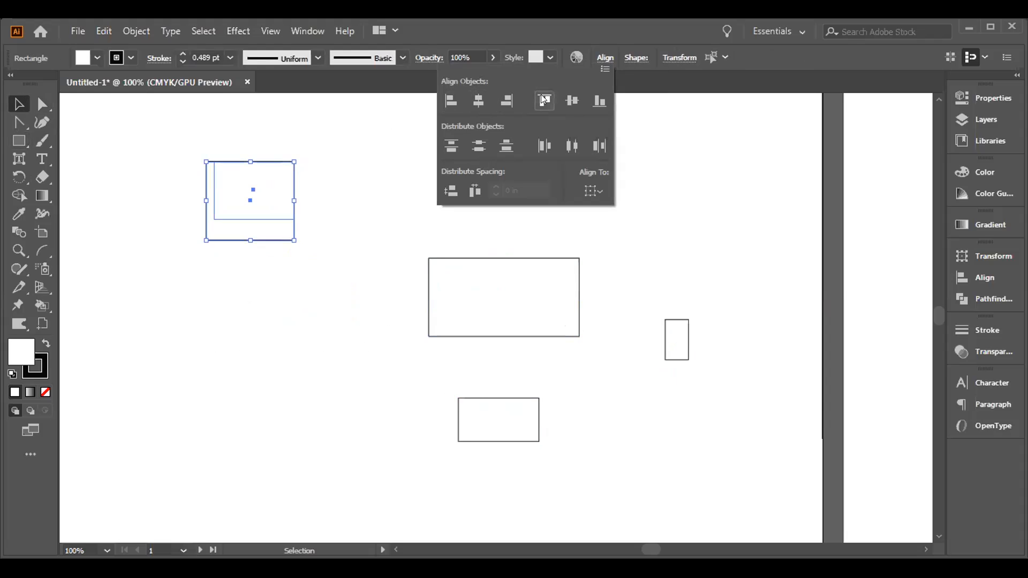
pyautogui.click(572, 100)
pyautogui.click(600, 100)
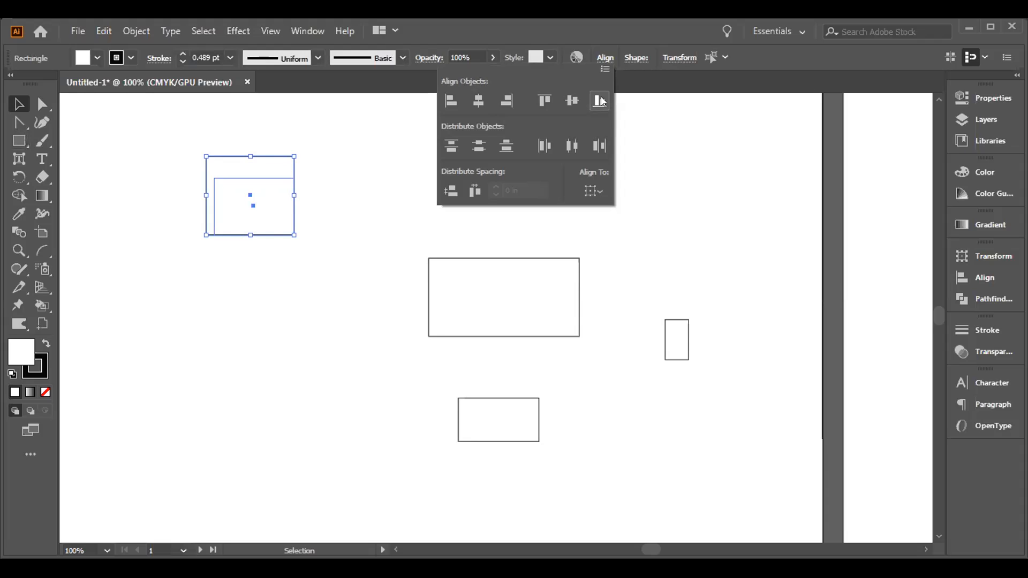
pyautogui.click(353, 232)
pyautogui.click(331, 225)
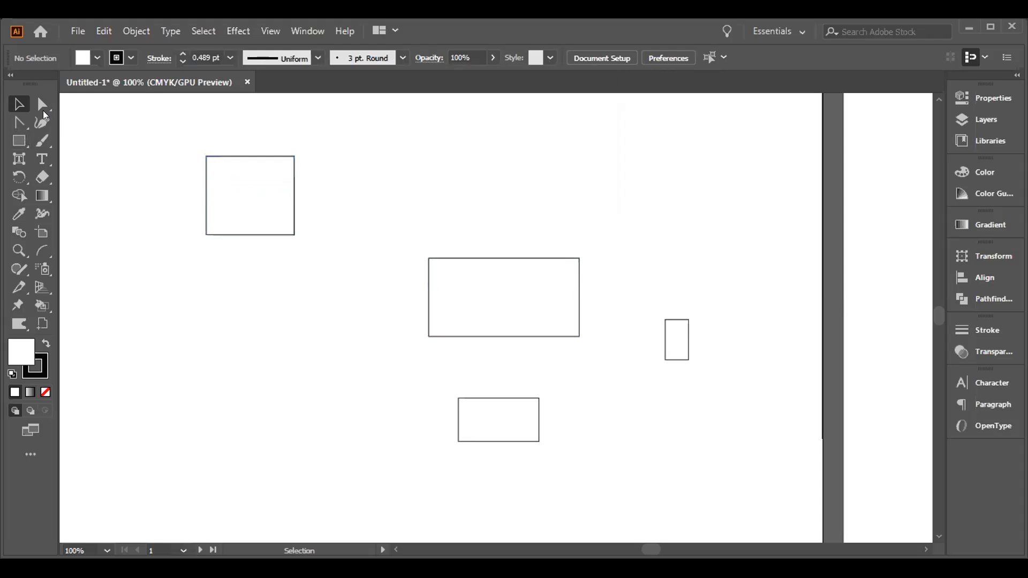
# Select the three remaining rectangles, distribute them by their vertical centres and deselect them
pyautogui.moveTo(361, 193); pyautogui.dragTo(710, 437)
pyautogui.click(604, 57)
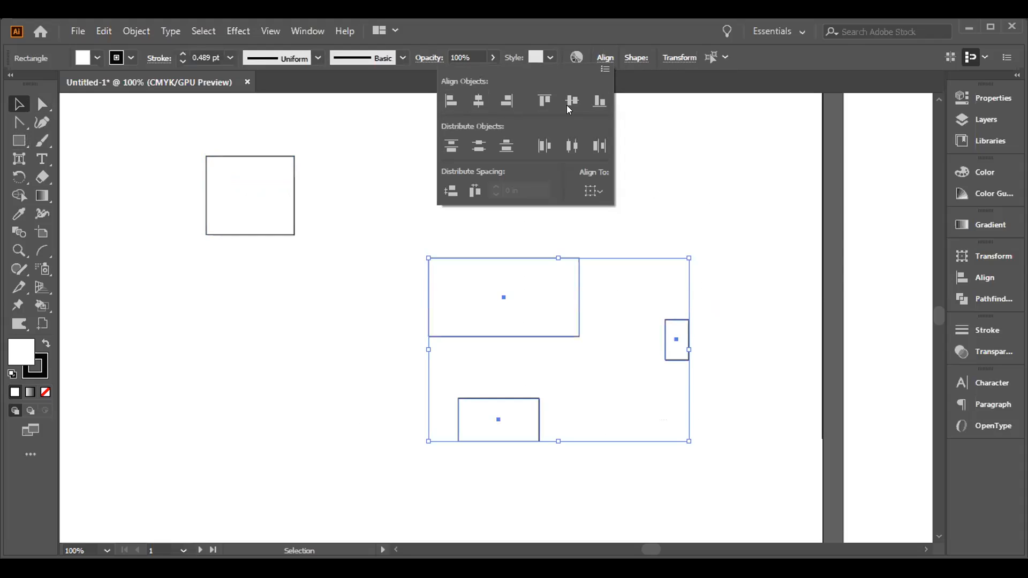
pyautogui.click(470, 150)
pyautogui.click(204, 291)
pyautogui.click(232, 308)
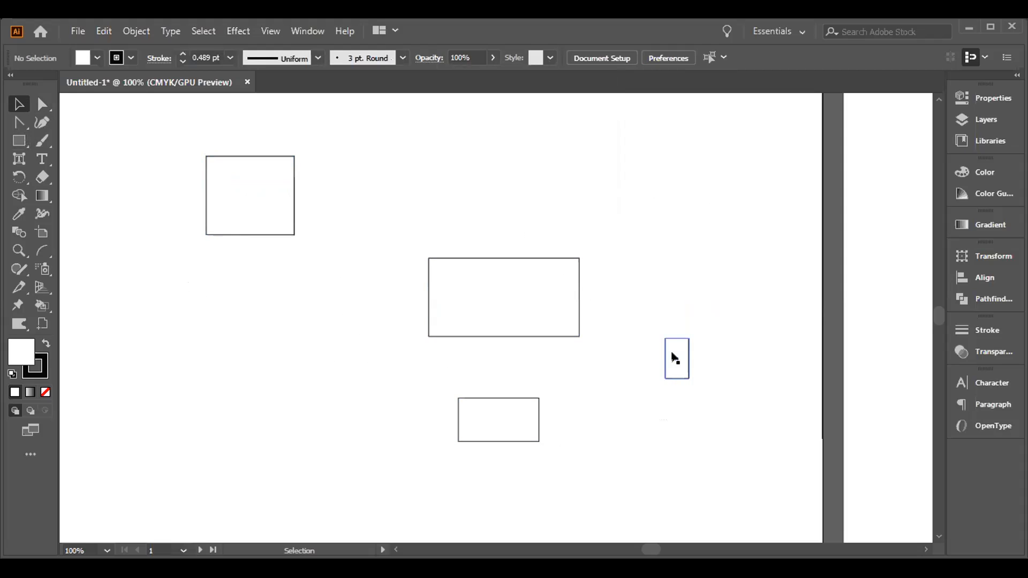
# Move the lowest rectangle farther down and right, and place the narrow one between it and the large rectangle
pyautogui.moveTo(506, 428); pyautogui.dragTo(570, 495)
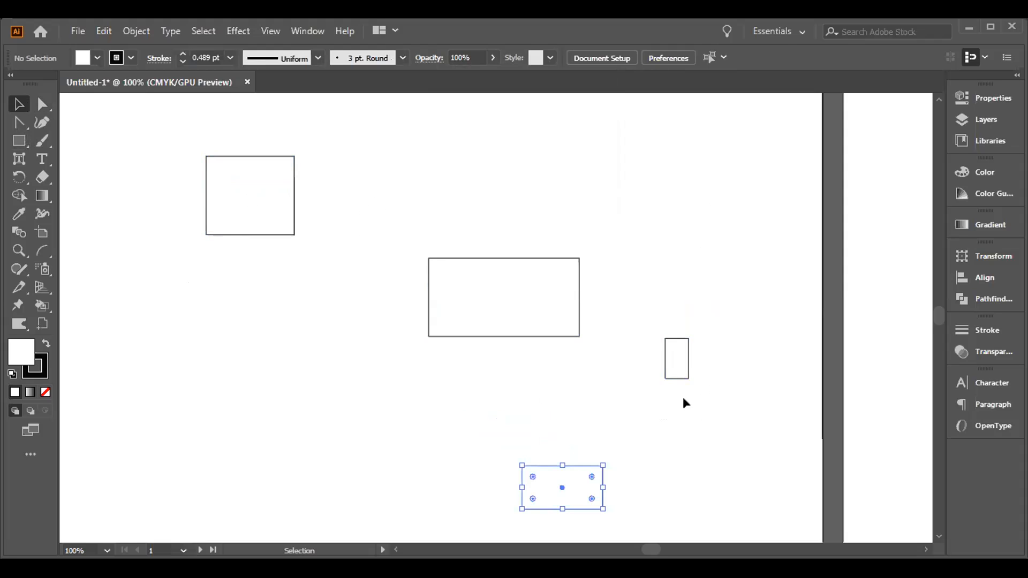
pyautogui.moveTo(676, 359); pyautogui.dragTo(528, 409)
# Select the three stacked rectangles and distribute them vertically by top edges, centres and finally bottom edges
pyautogui.moveTo(339, 226); pyautogui.dragTo(628, 494)
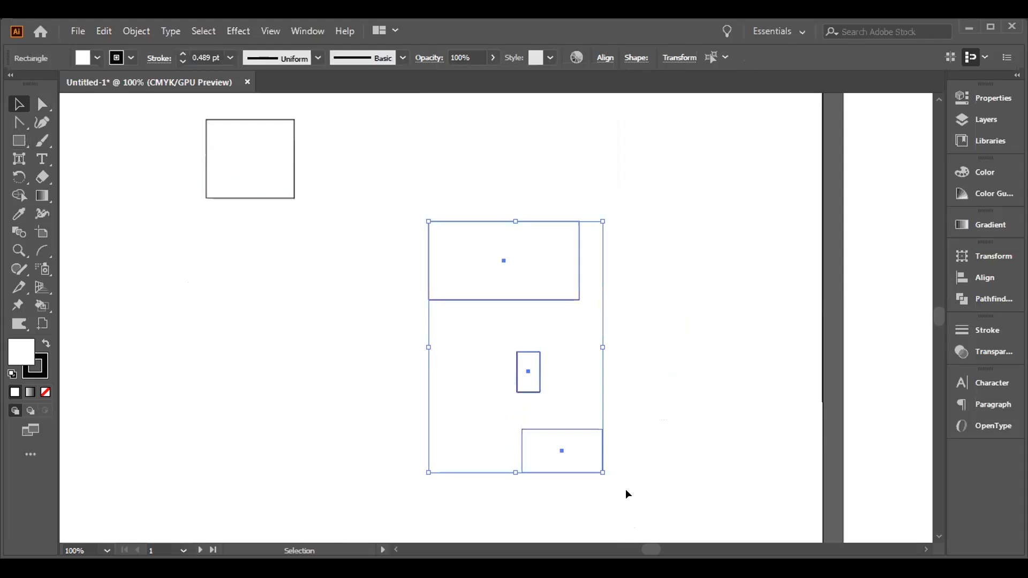
pyautogui.click(596, 53)
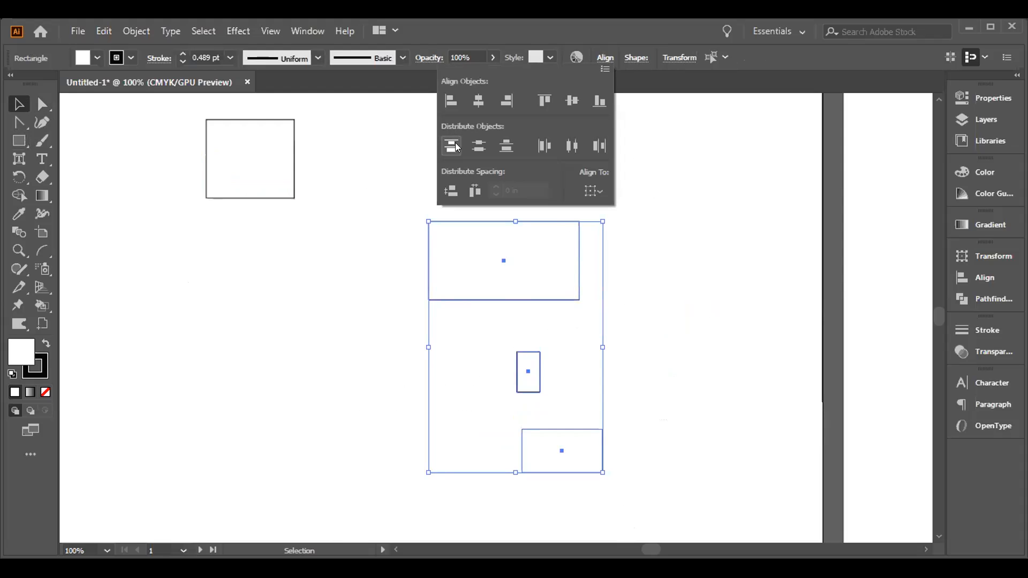
pyautogui.click(453, 147)
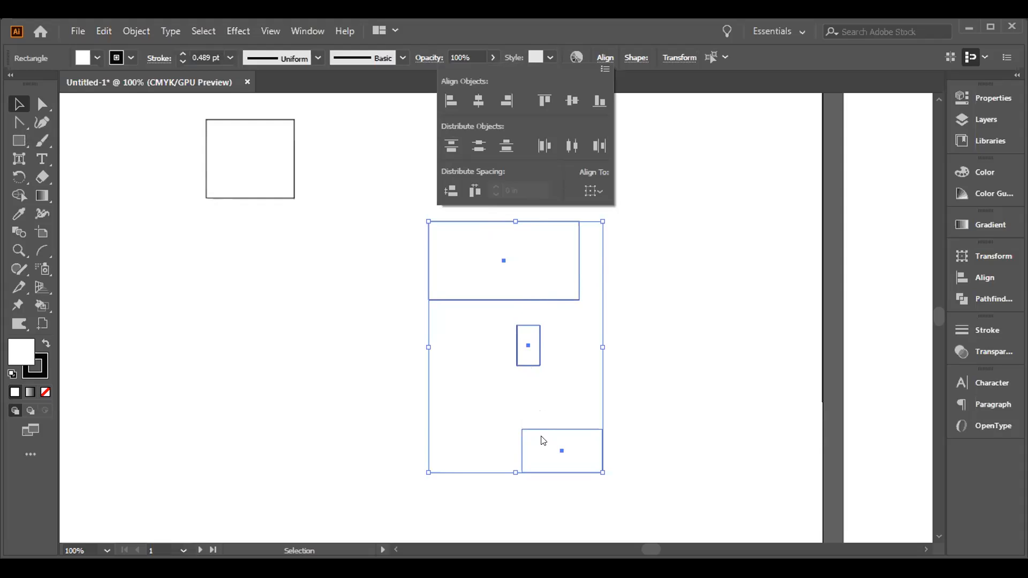
pyautogui.click(478, 147)
pyautogui.click(506, 146)
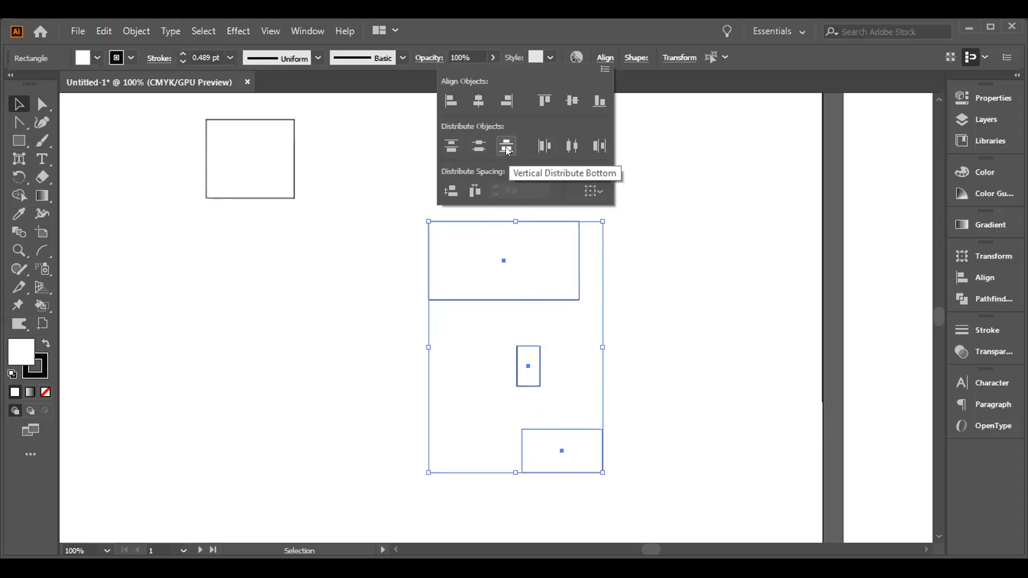
# Distribute the three selected rectangles horizontally by left edges and finally by centres
pyautogui.click(543, 147)
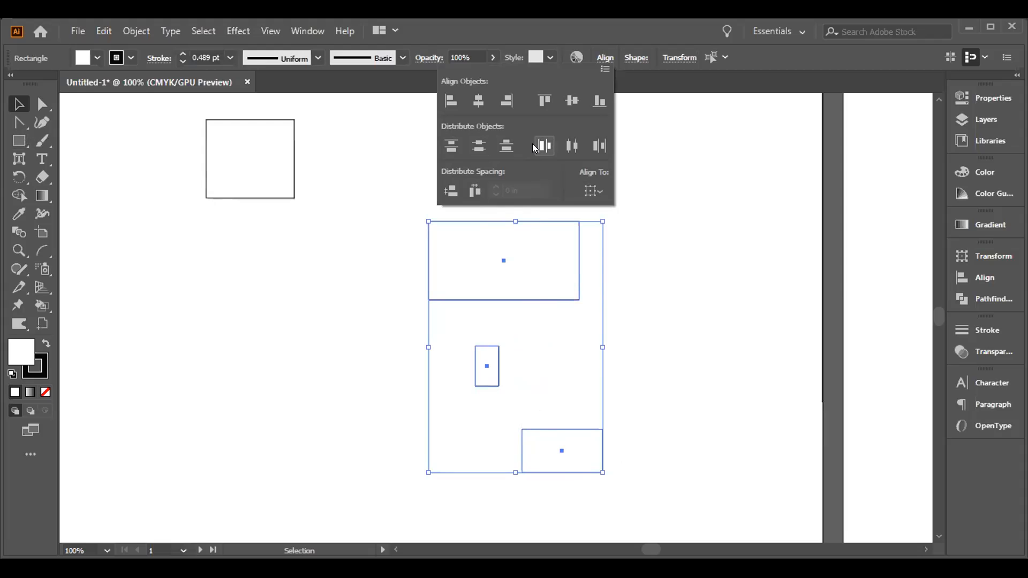
pyautogui.click(566, 136)
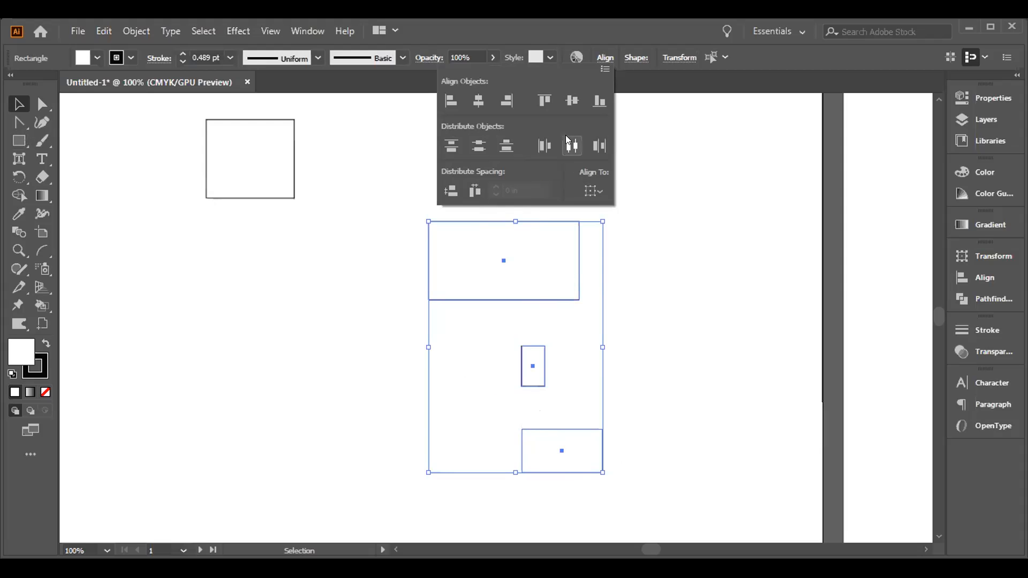
# Distribute the three selected rectangles horizontally by their right edges, and delete all four rectangles from the artboard
pyautogui.click(599, 147)
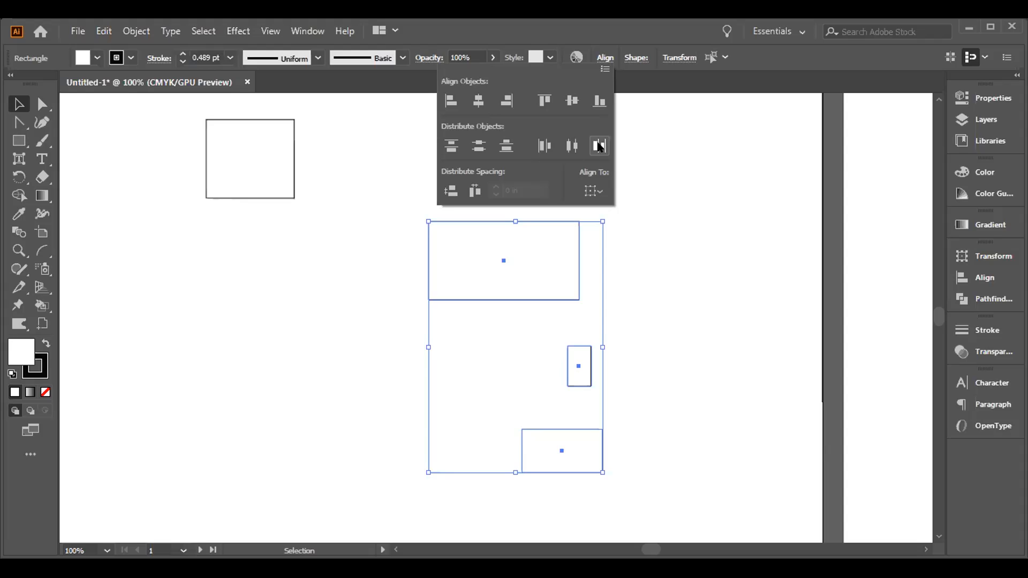
pyautogui.click(685, 185)
pyautogui.moveTo(420, 167); pyautogui.dragTo(660, 445)
pyautogui.press('Delete')
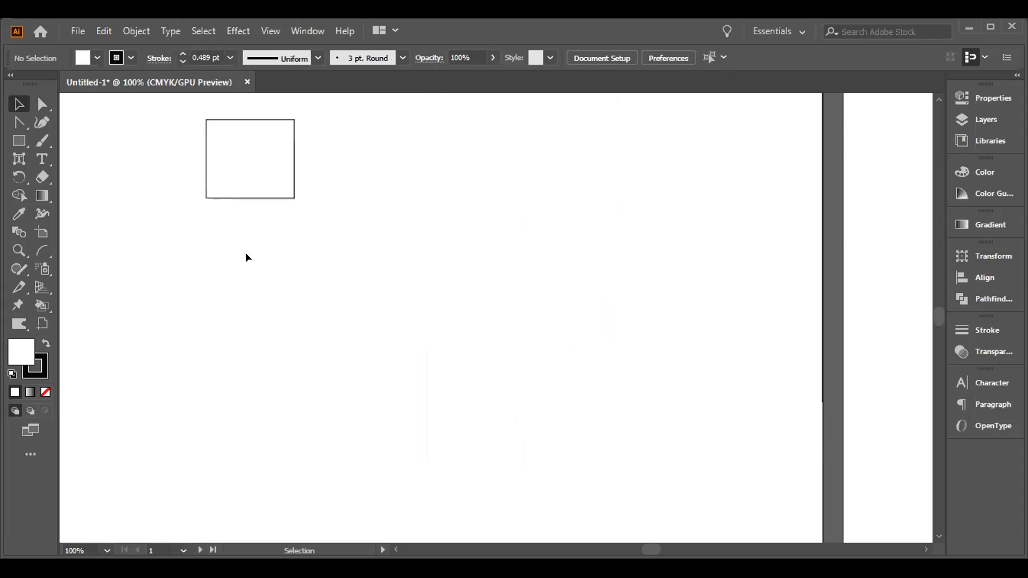
pyautogui.moveTo(163, 145); pyautogui.dragTo(432, 219)
pyautogui.press('Delete')
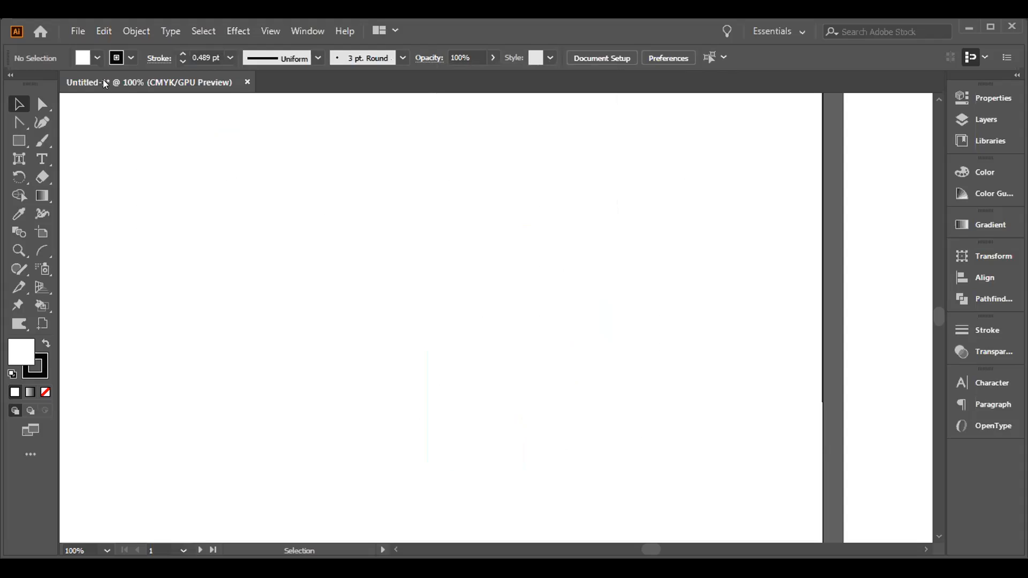
# Open Social Media Icon Design.ai and ungroup its full set of icons
pyautogui.click(78, 31)
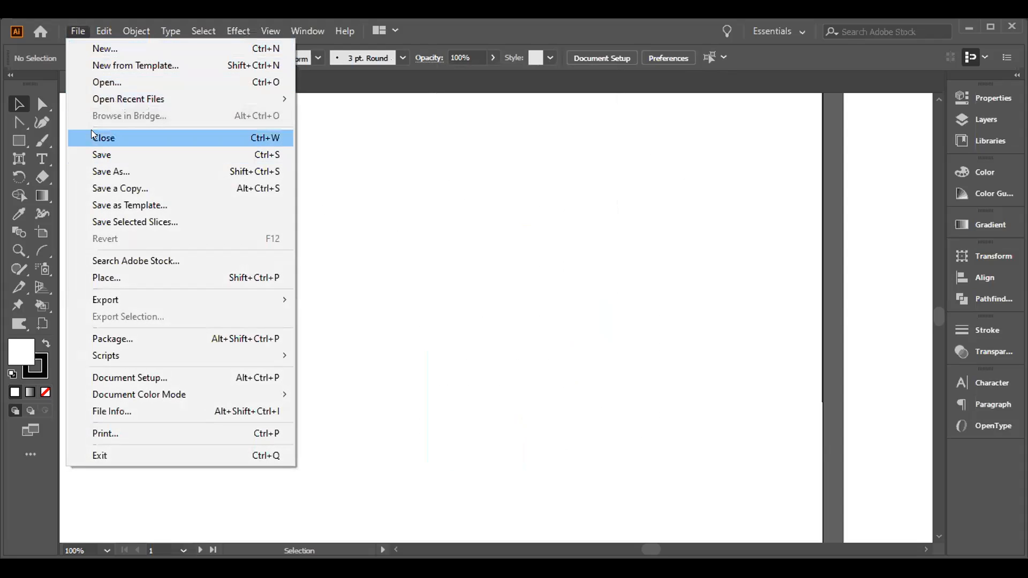
pyautogui.click(98, 84)
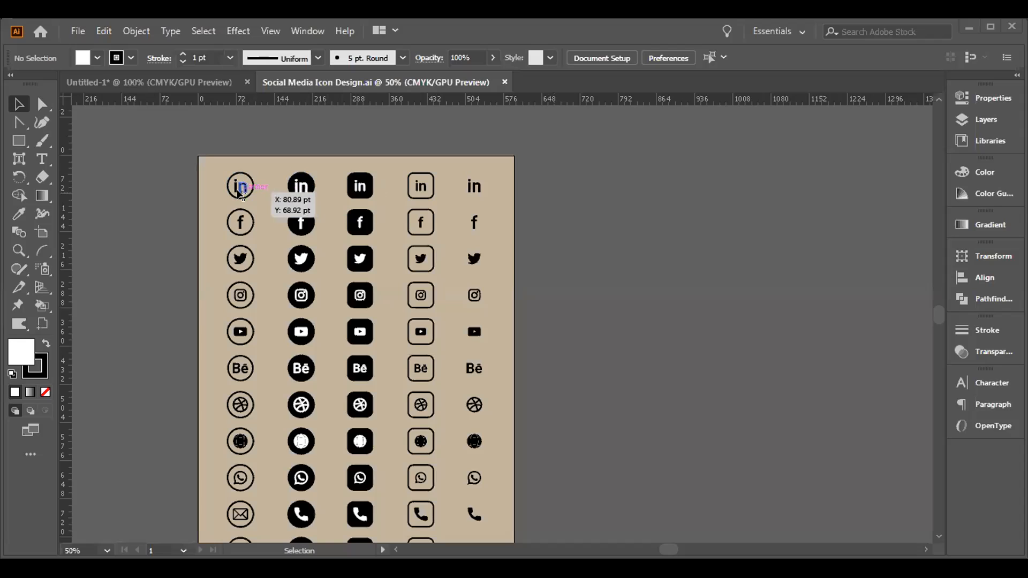
pyautogui.moveTo(240, 187); pyautogui.dragTo(234, 183)
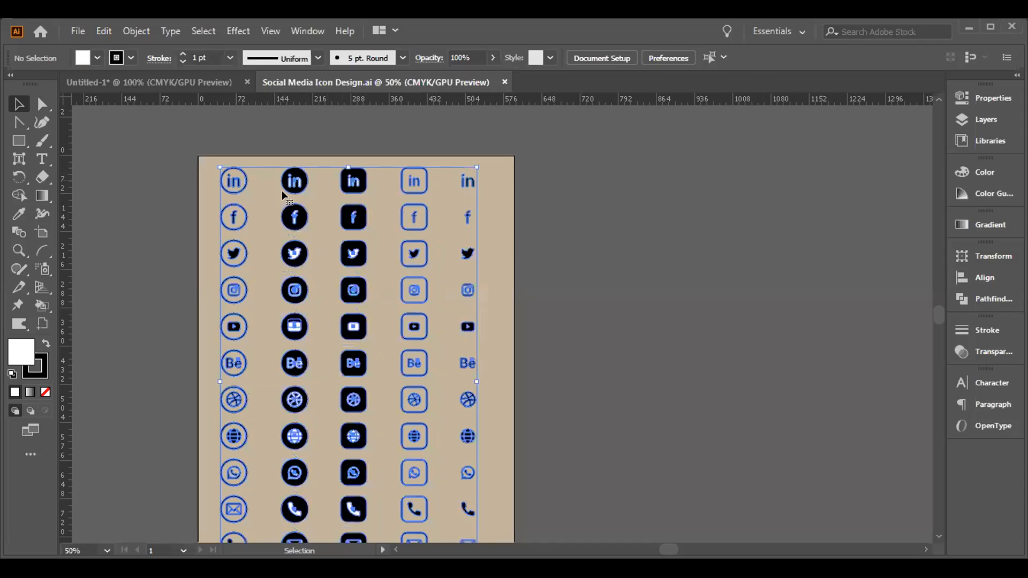
pyautogui.rightClick(282, 191)
pyautogui.click(329, 319)
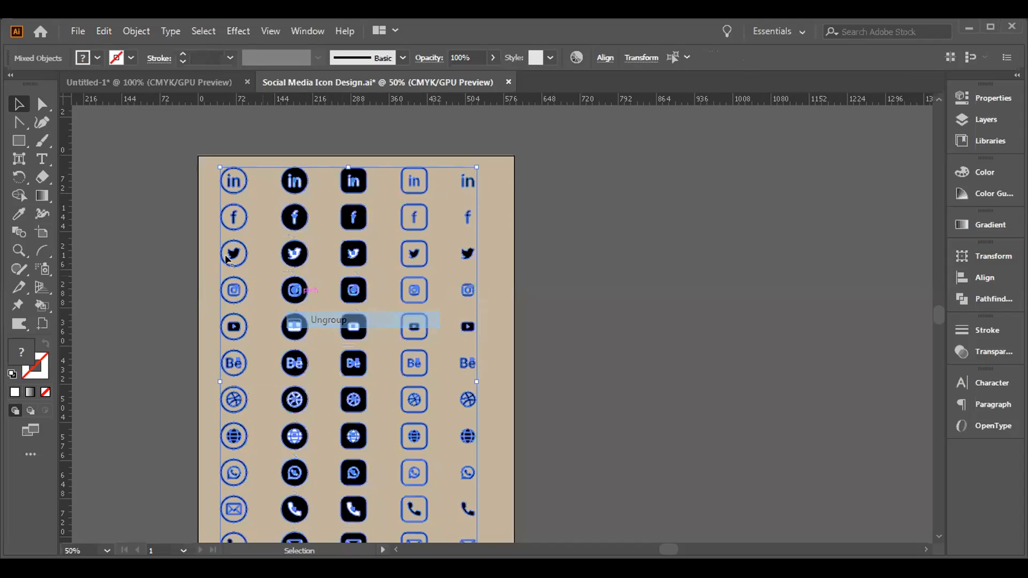
# Copy the circled LinkedIn icon from the first row into the Untitled-1 document
pyautogui.click(269, 169)
pyautogui.click(239, 183)
pyautogui.moveTo(239, 183); pyautogui.dragTo(239, 159)
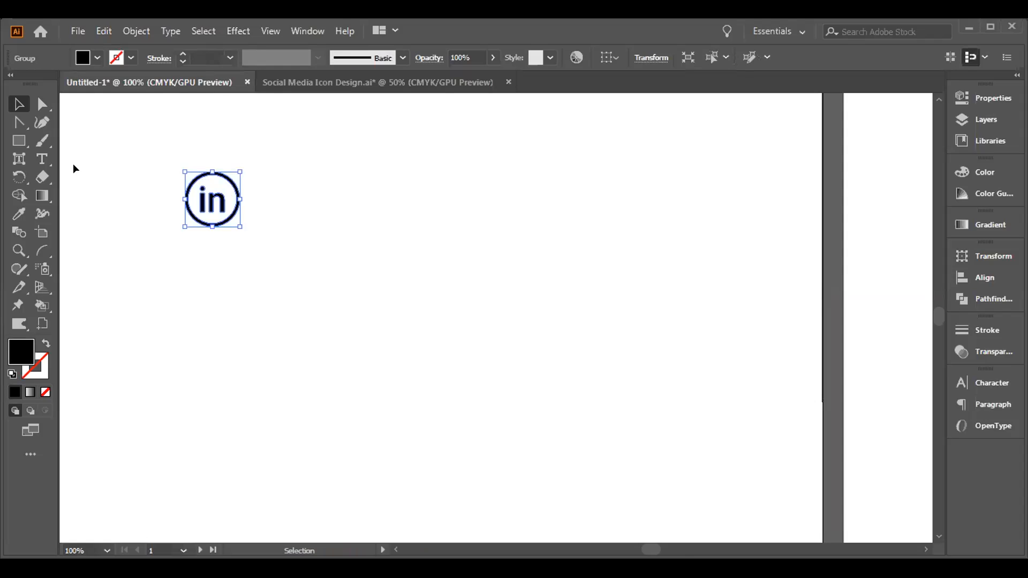
# Add Lorem ipsum point text beside the LinkedIn icon, and shrink the icon to about half size near the text
pyautogui.click(43, 160)
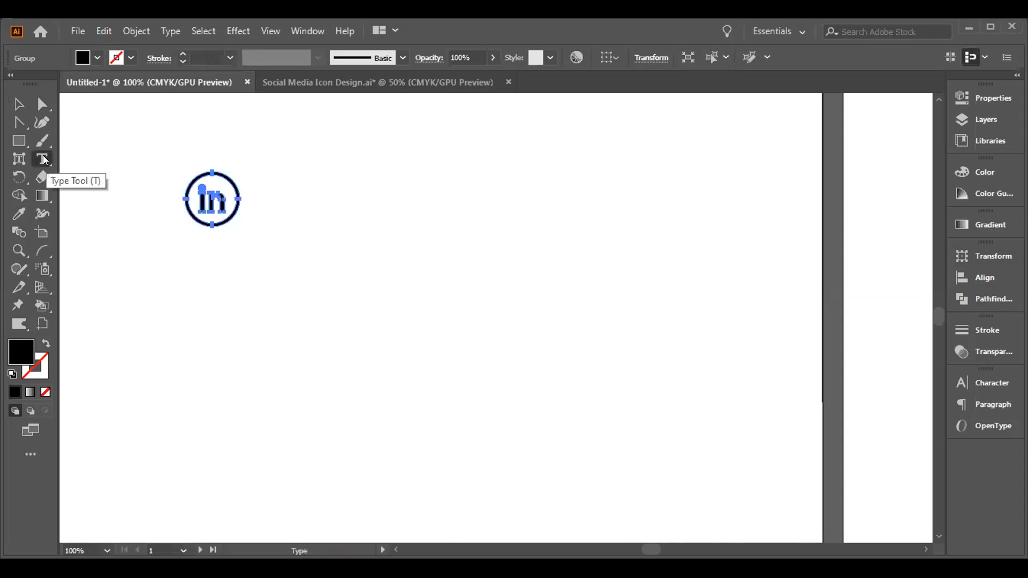
pyautogui.click(301, 196)
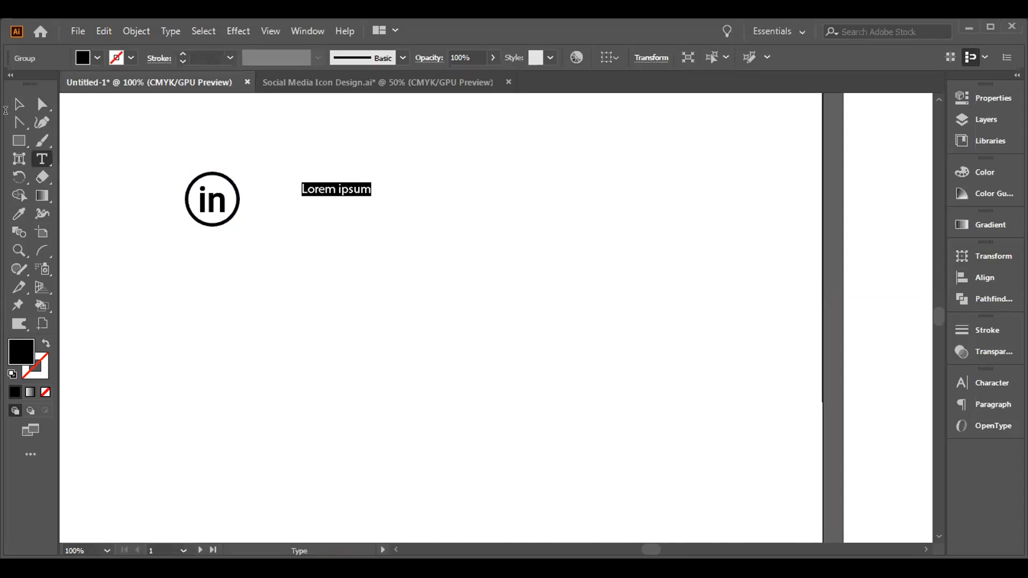
pyautogui.click(18, 103)
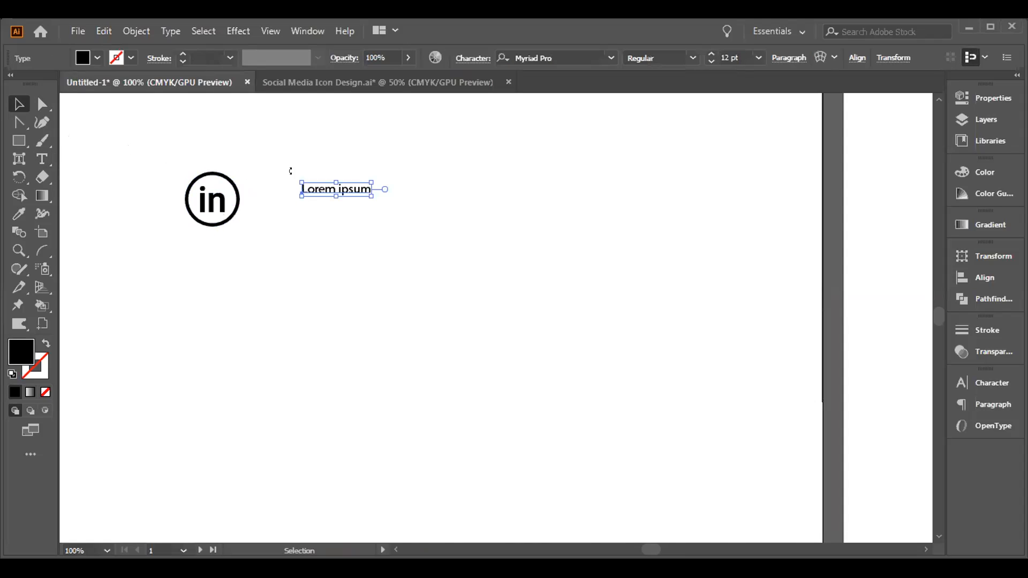
pyautogui.click(211, 204)
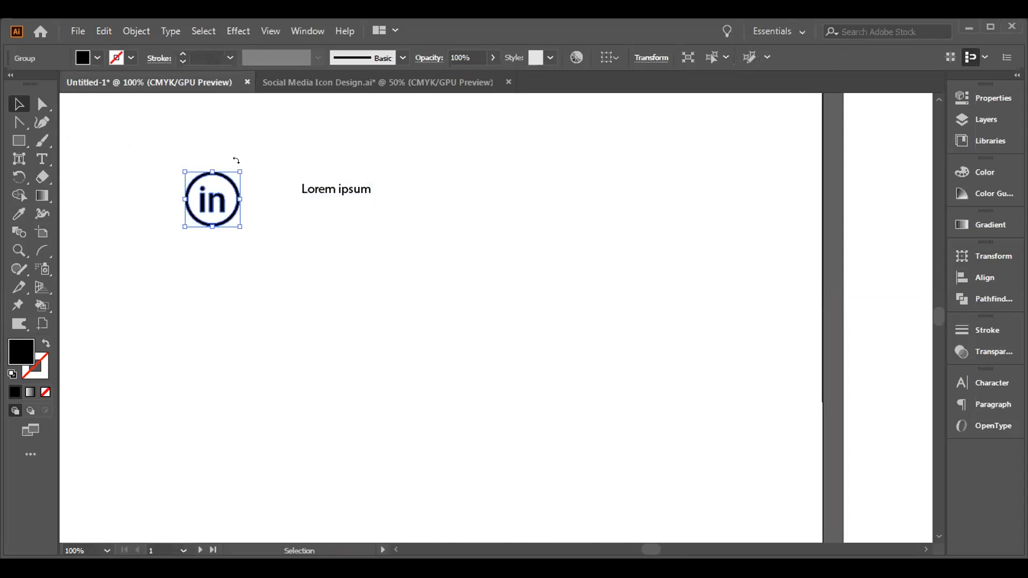
pyautogui.moveTo(238, 169); pyautogui.dragTo(252, 195)
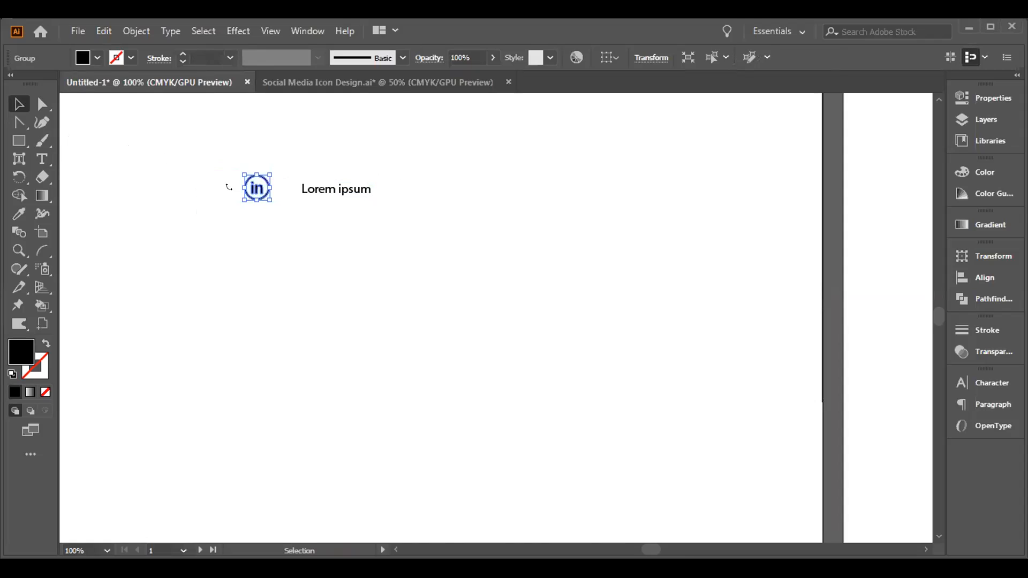
# Select the icon and text and align them vertically by top edges, bottom edges and finally centres
pyautogui.hotkey('ctrl', 'a')
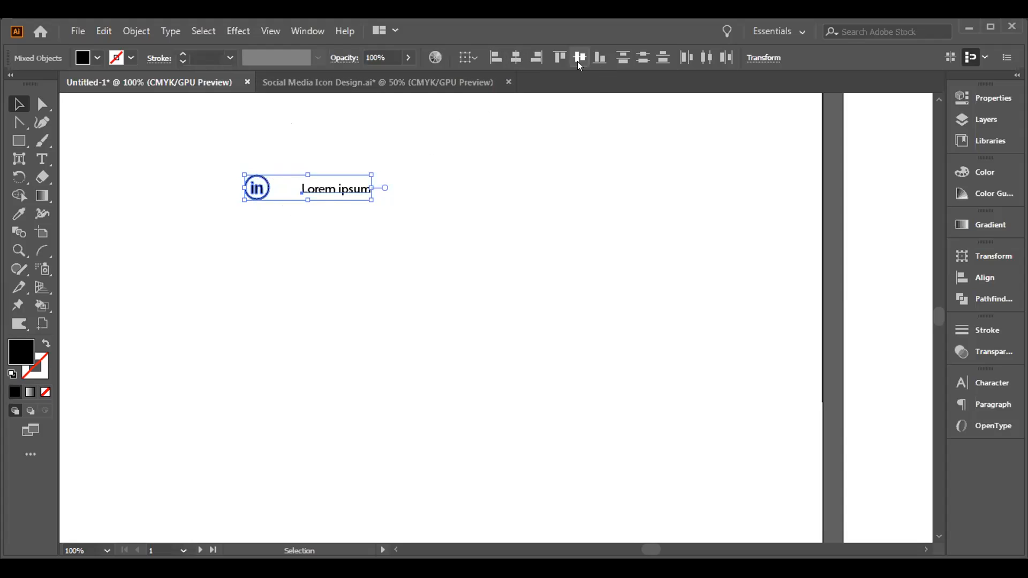
pyautogui.click(561, 59)
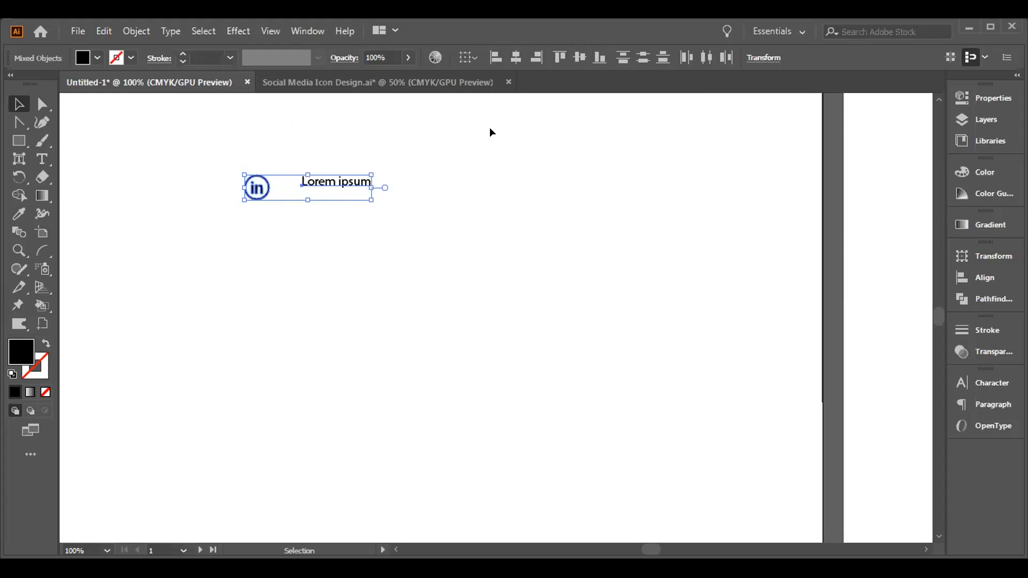
pyautogui.click(599, 58)
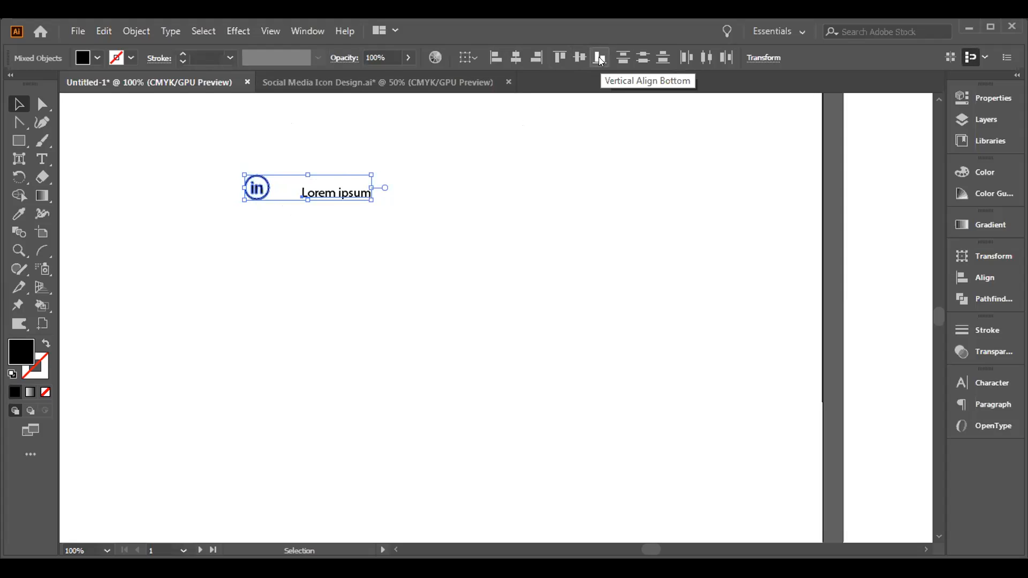
pyautogui.click(571, 58)
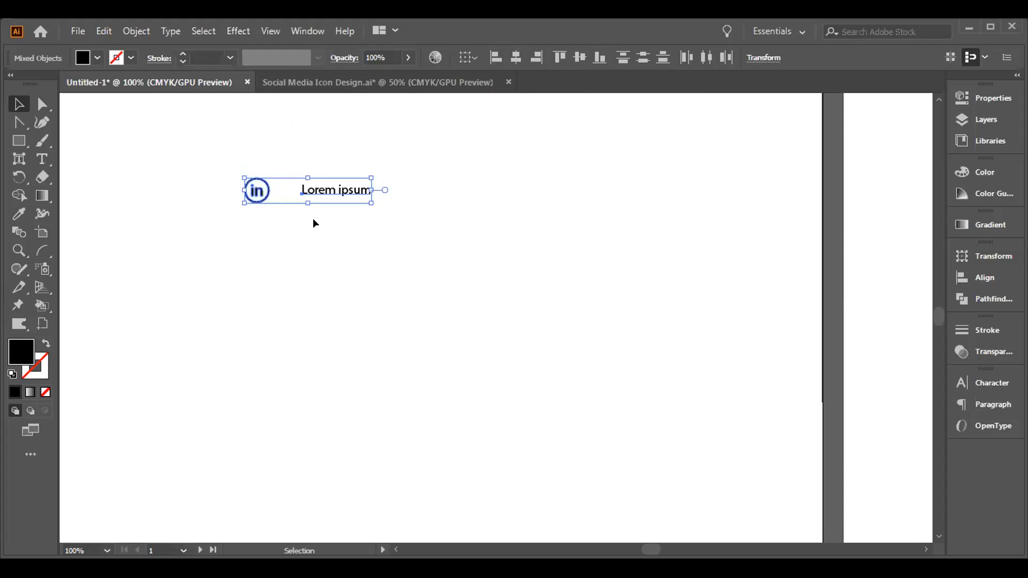
# Move the LinkedIn icon closer to the Lorem ipsum text and select both objects
pyautogui.click(395, 221)
pyautogui.moveTo(263, 193); pyautogui.dragTo(279, 190)
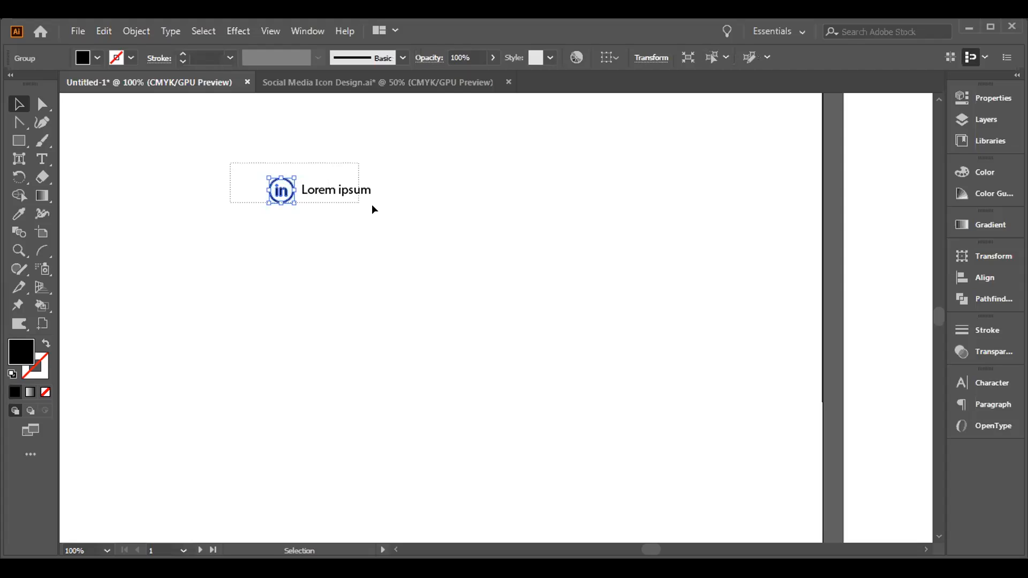
pyautogui.moveTo(371, 204); pyautogui.dragTo(375, 205)
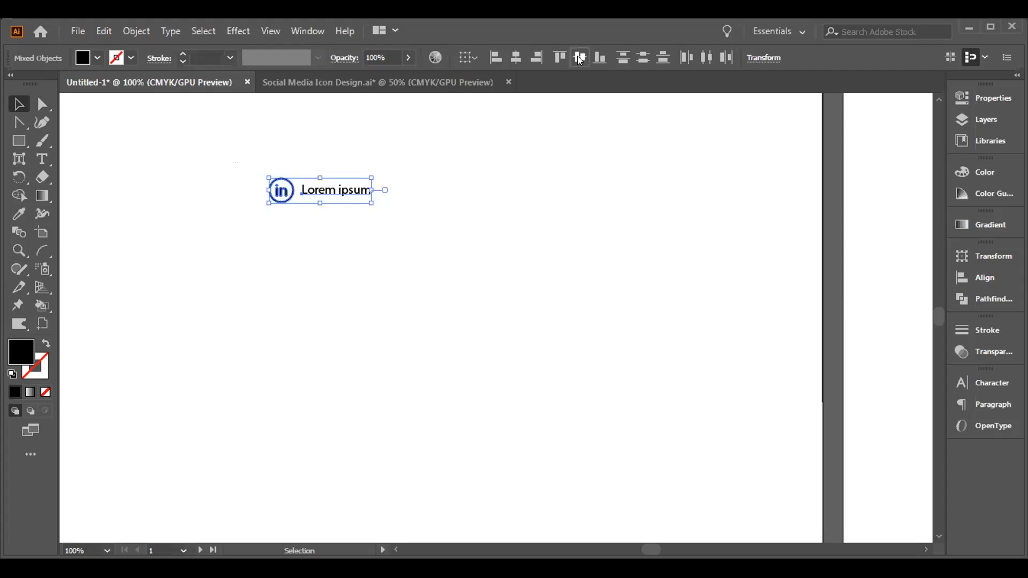
# Group the icon with its text and place two copies of the group below it, each shifted slightly right
pyautogui.rightClick(321, 188)
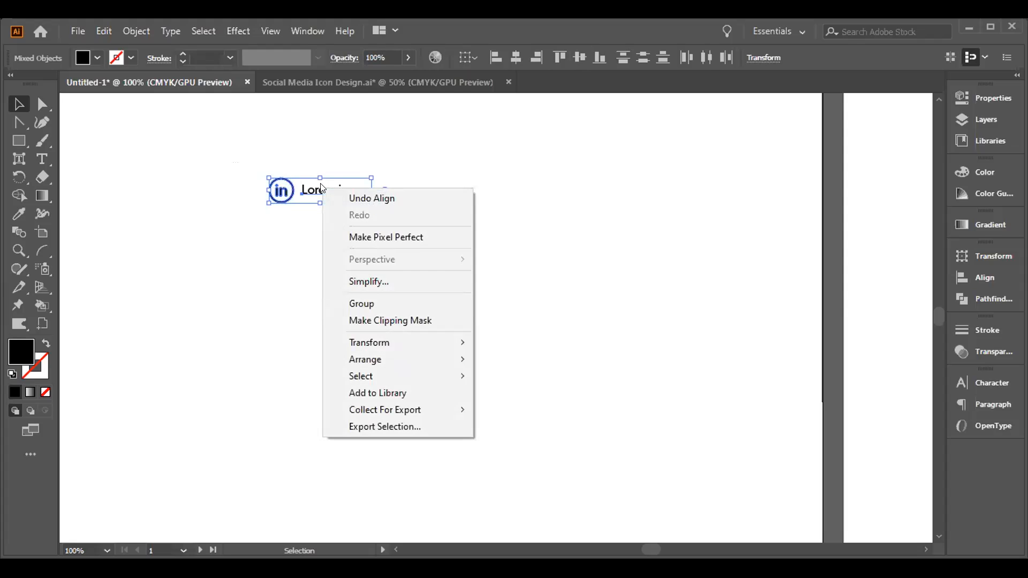
pyautogui.click(357, 301)
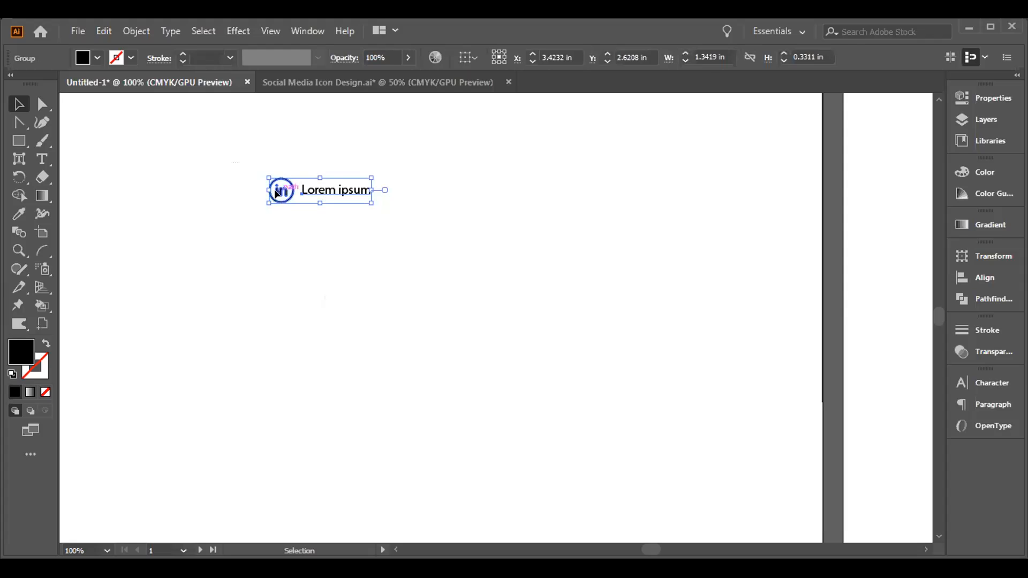
pyautogui.moveTo(277, 194); pyautogui.dragTo(302, 327)
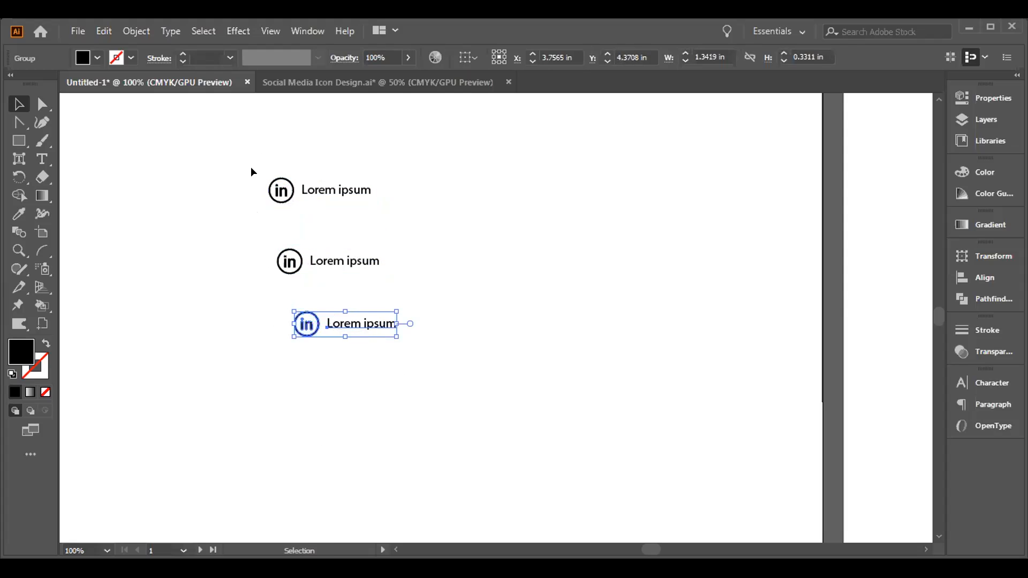
# Select the three icon-and-text groups, align their left edges and distribute them by vertical centres
pyautogui.moveTo(250, 171); pyautogui.dragTo(434, 387)
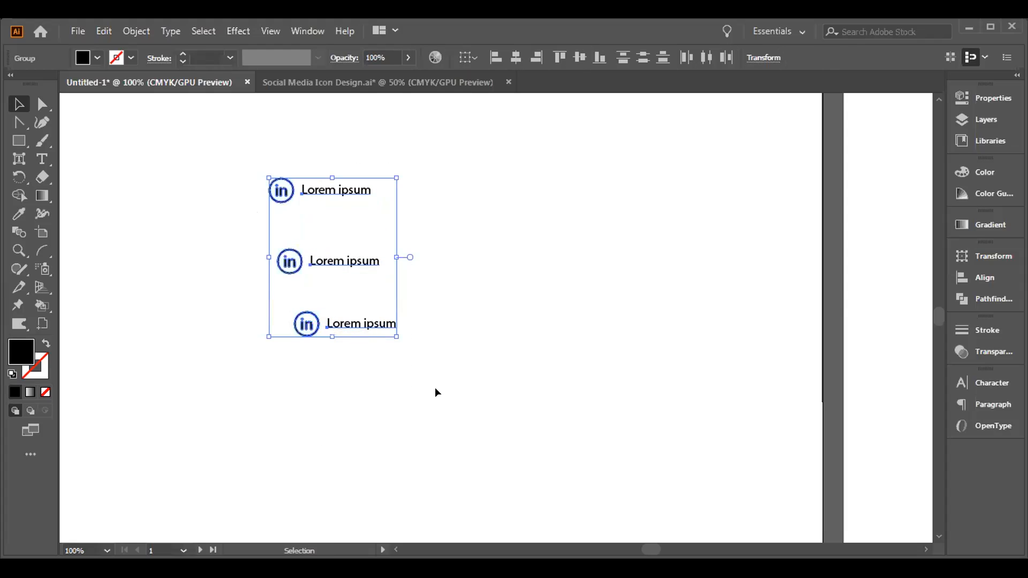
pyautogui.click(491, 59)
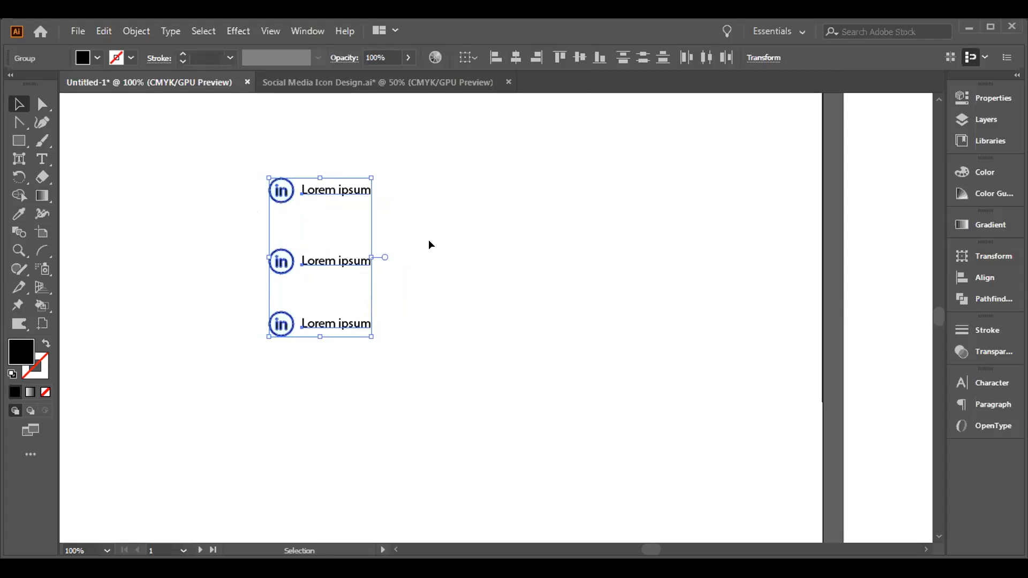
pyautogui.click(638, 60)
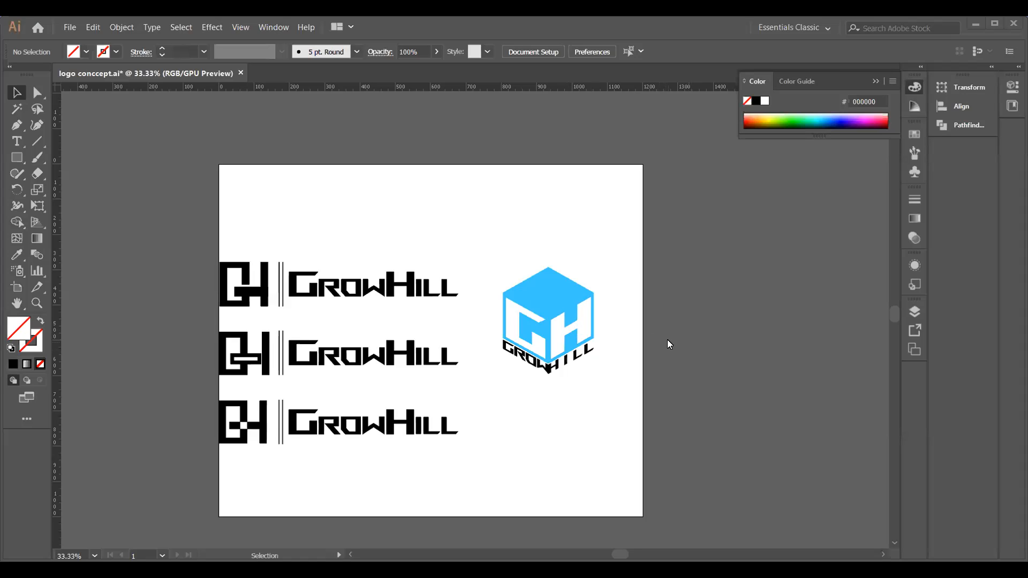
pyautogui.scroll(-2, 675, 348)
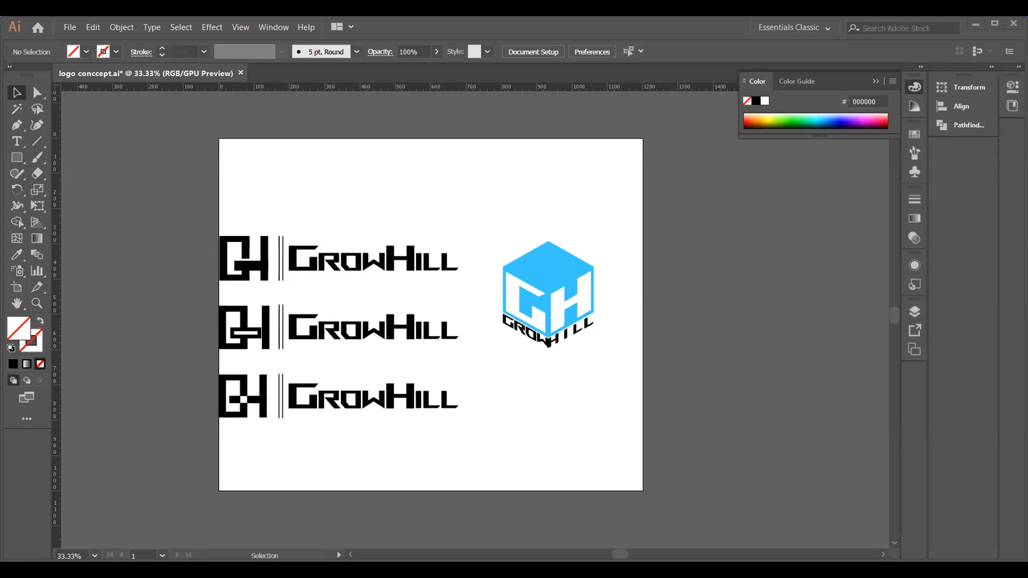
pyautogui.click(413, 260)
pyautogui.click(574, 416)
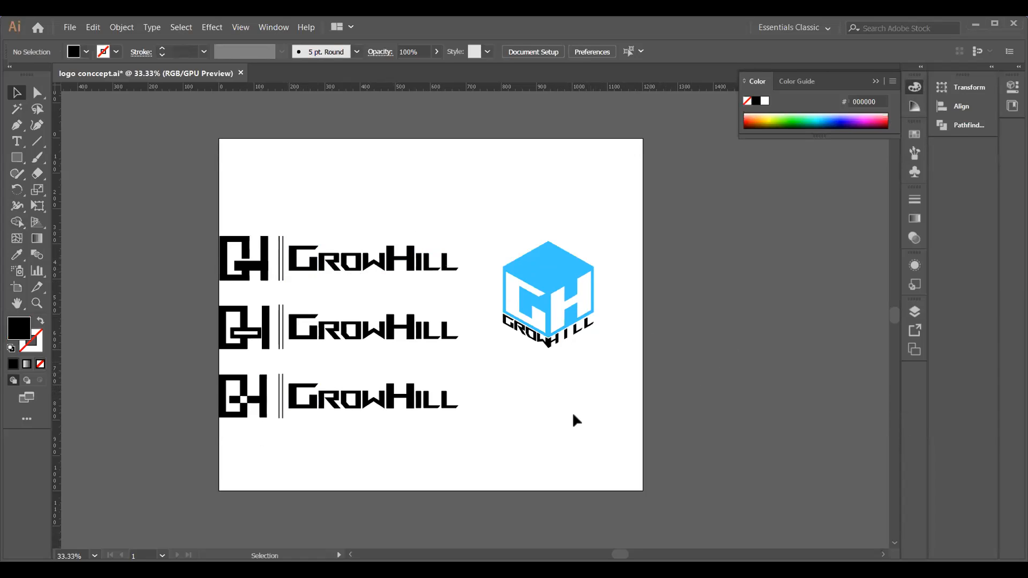
# Shift the H and then the I of HILL under the blue cube slightly right to even the letter spacing
pyautogui.scroll(3, 612, 387)
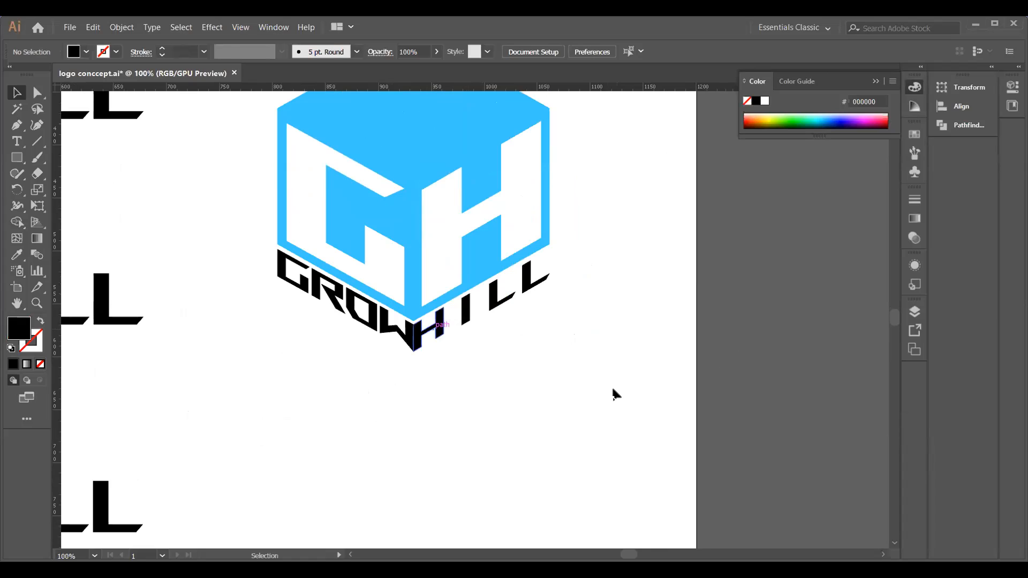
pyautogui.moveTo(429, 330); pyautogui.dragTo(439, 325)
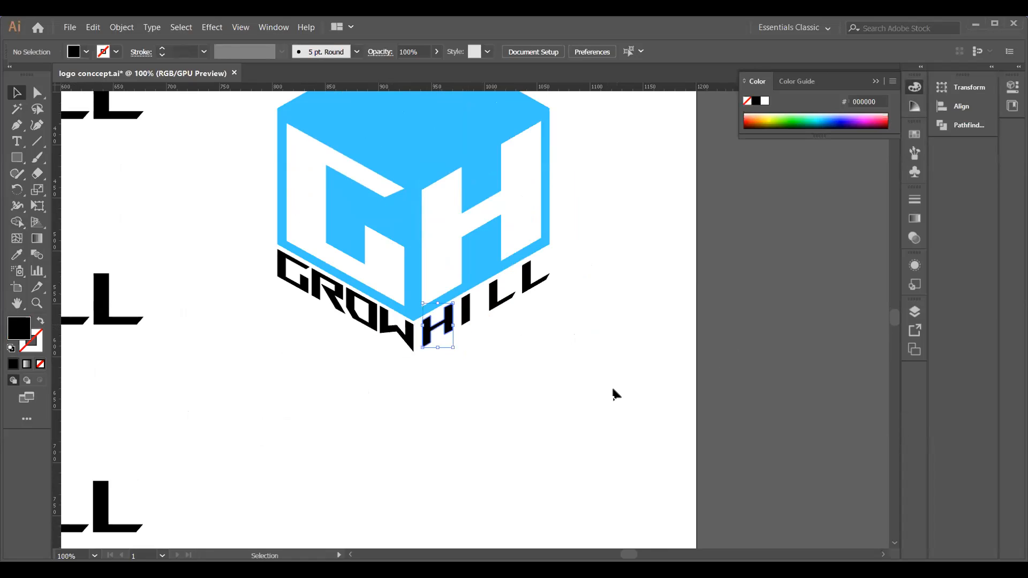
pyautogui.click(612, 386)
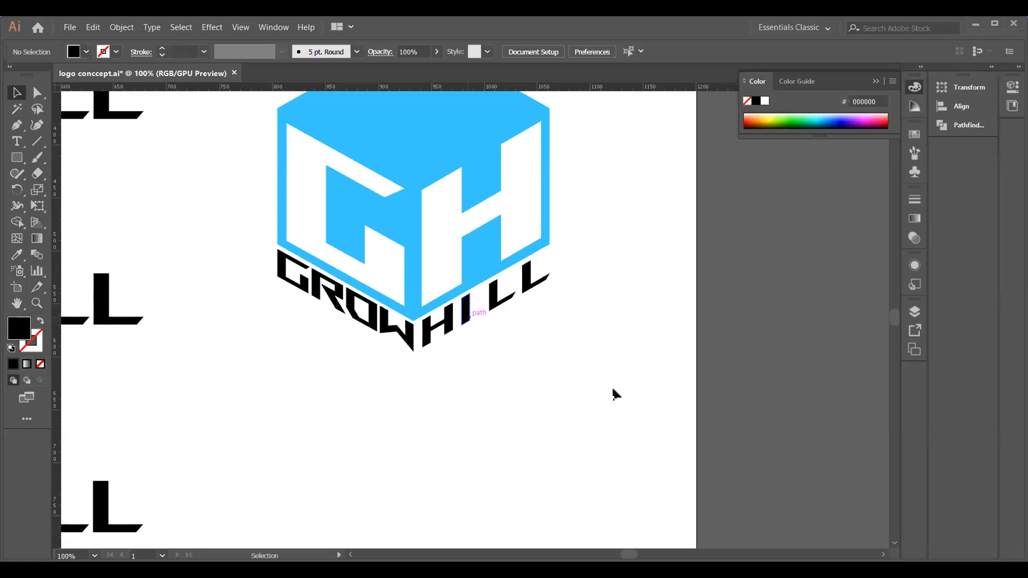
pyautogui.moveTo(467, 312)
pyautogui.mouseDown()
pyautogui.moveTo(444, 332)
pyautogui.moveTo(470, 307)
pyautogui.mouseUp()
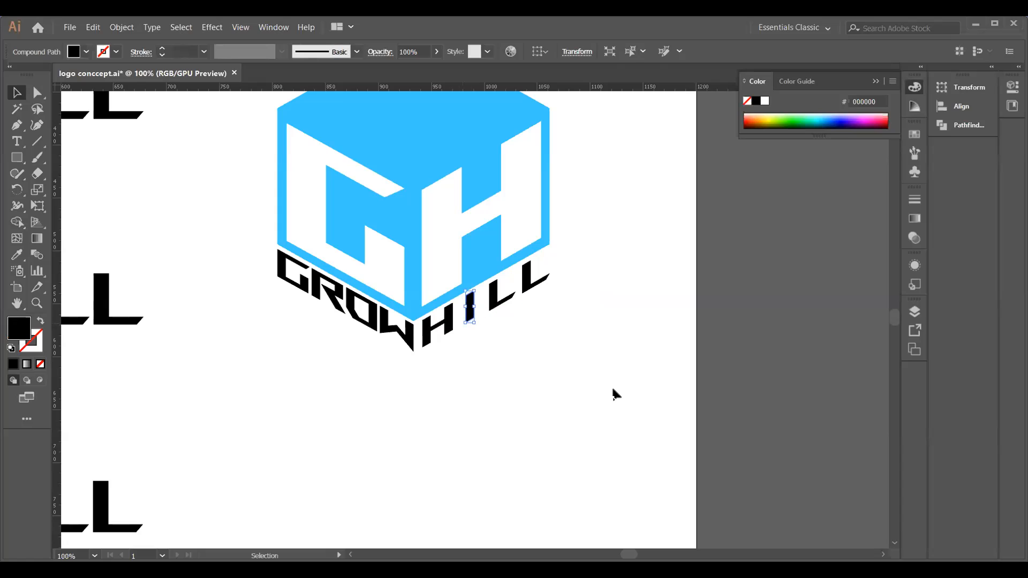
pyautogui.click(612, 386)
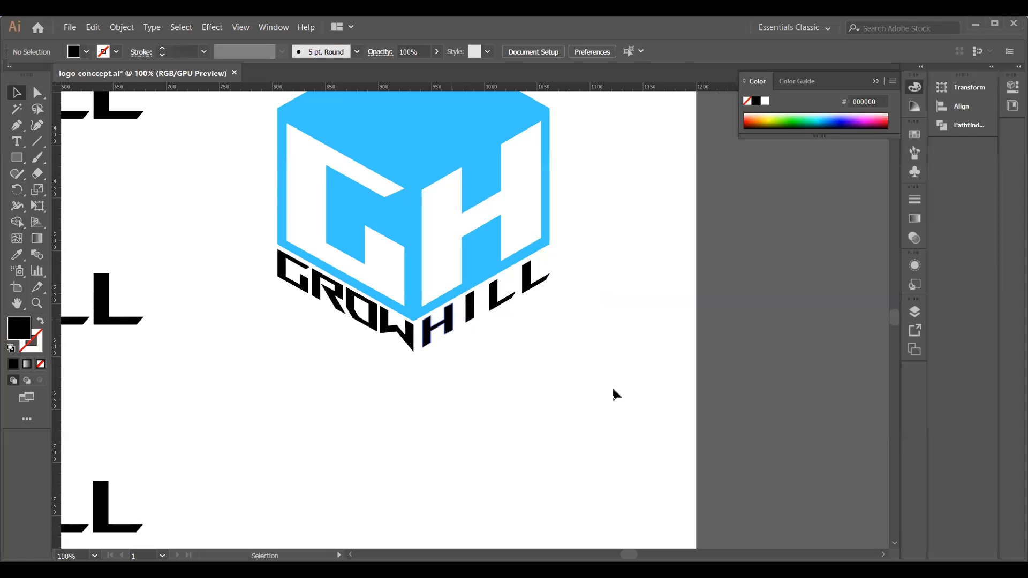
pyautogui.click(452, 320)
# Delete the blue top face of the GH cube logo
pyautogui.scroll(2, 520, 345)
pyautogui.click(421, 201)
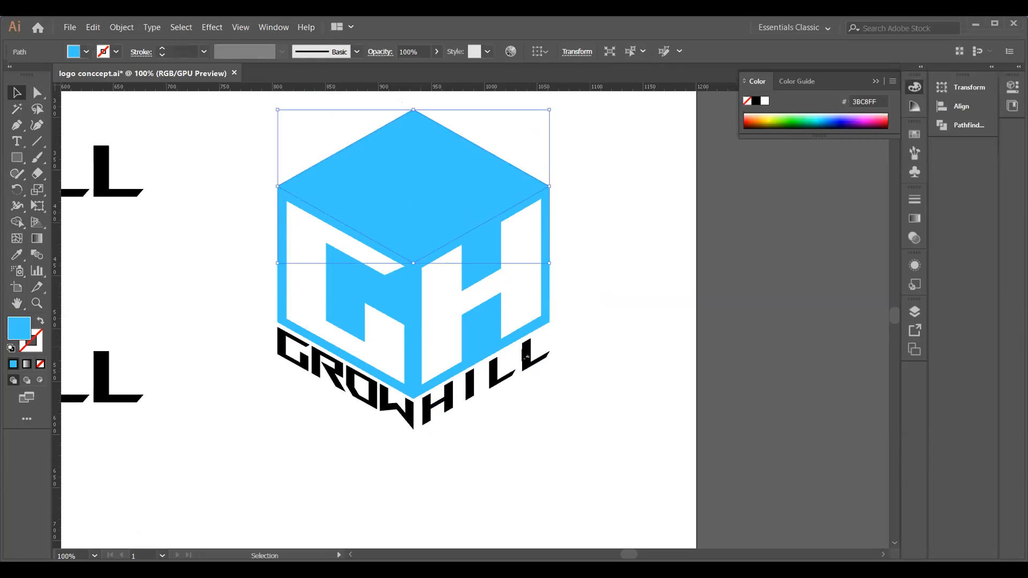
pyautogui.press('Delete')
pyautogui.scroll(-4, 526, 356)
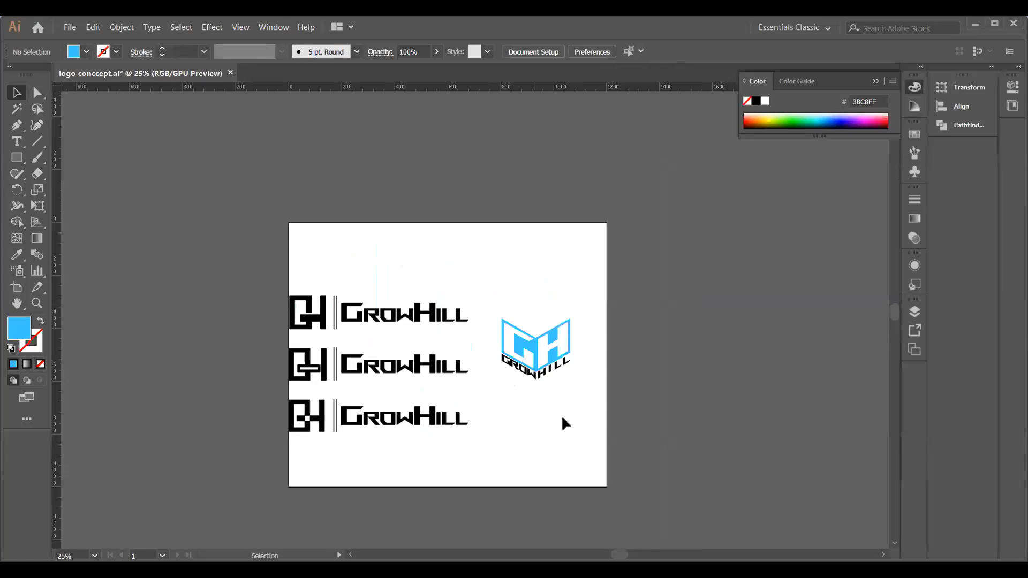
pyautogui.scroll(2, 564, 396)
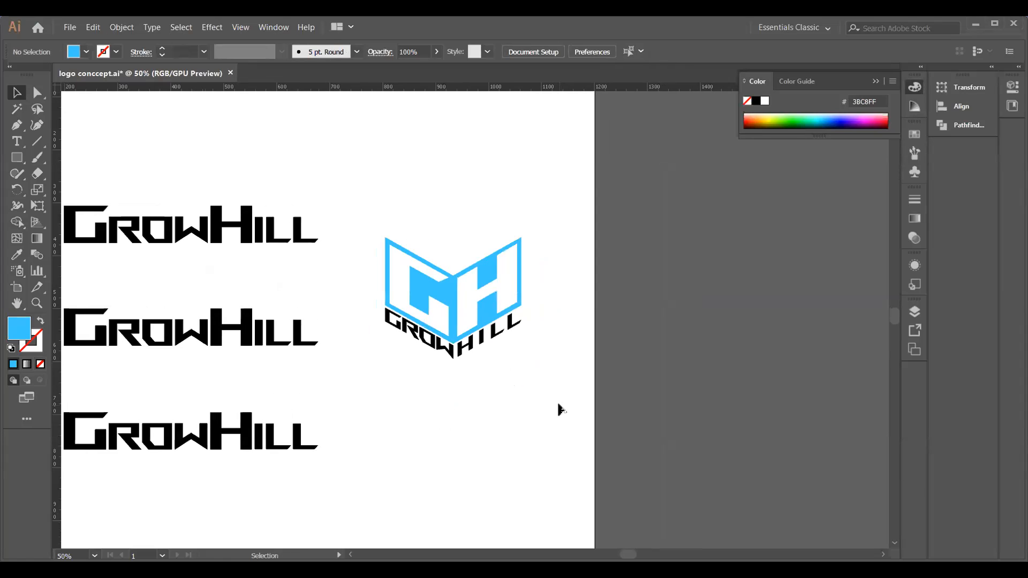
# Undo the deletion of the GH cube logo's blue top face and deselect the artwork
pyautogui.hscroll(2, 552, 394)
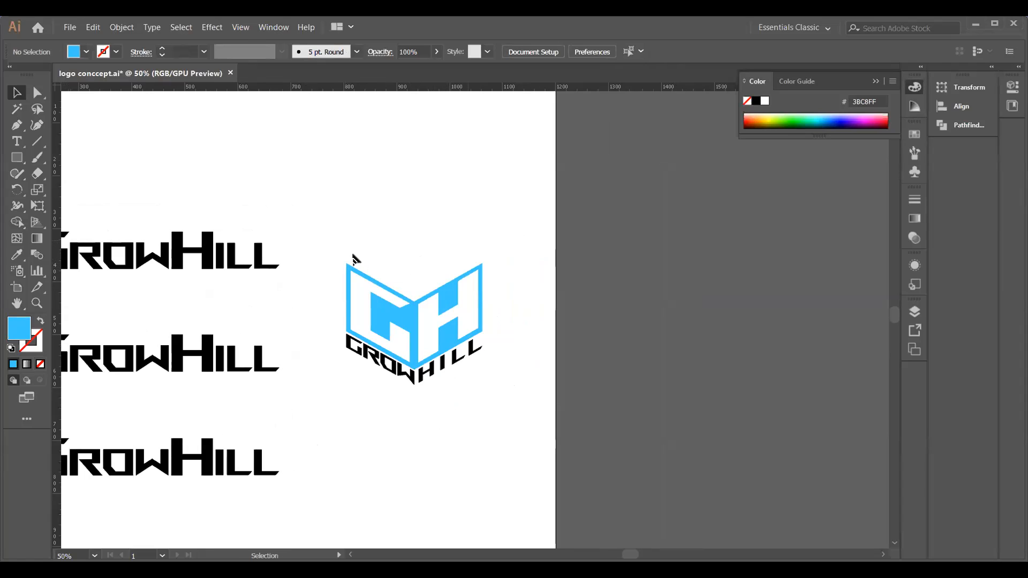
pyautogui.scroll(1, 353, 260)
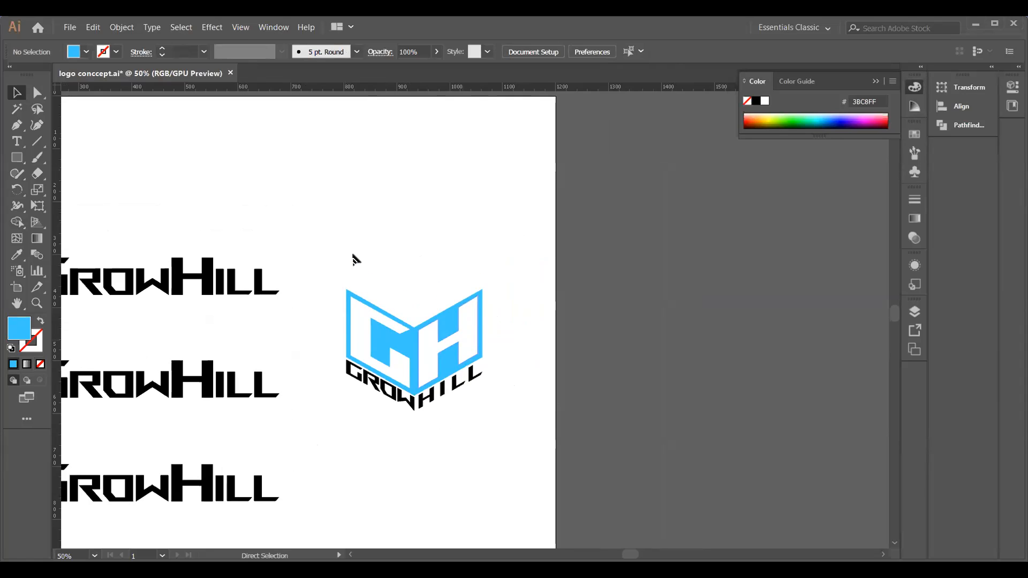
pyautogui.hotkey('ctrl', 'z')
pyautogui.click(485, 433)
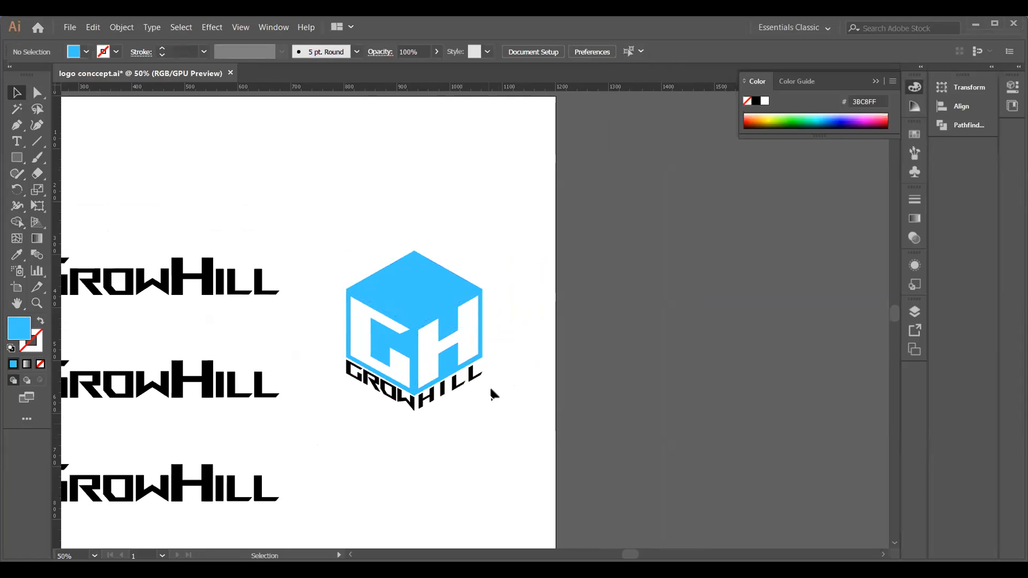
pyautogui.scroll(2, 448, 424)
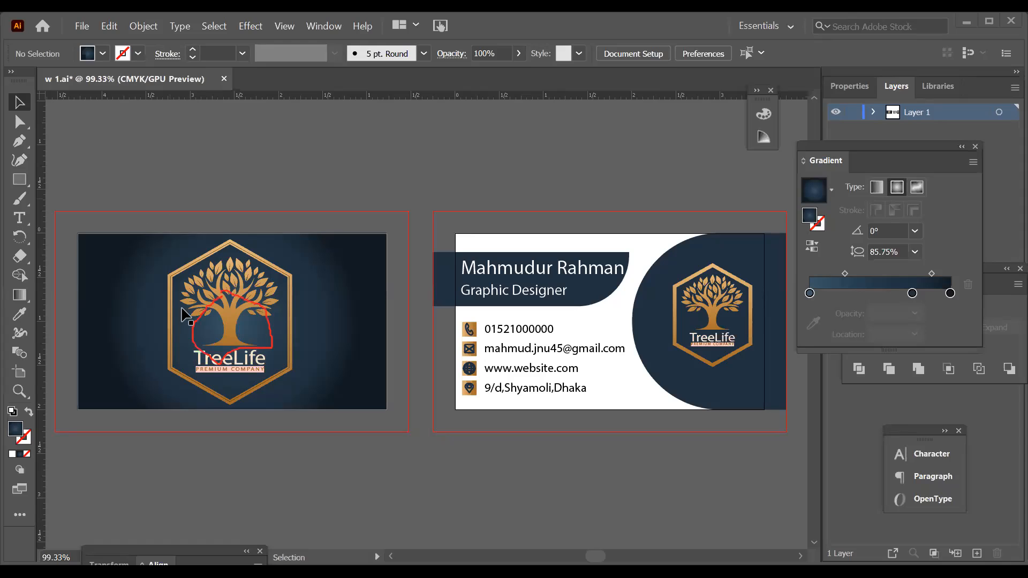
# Scale the TreeLife logo group on the dark side of the business card down slightly
pyautogui.click(218, 304)
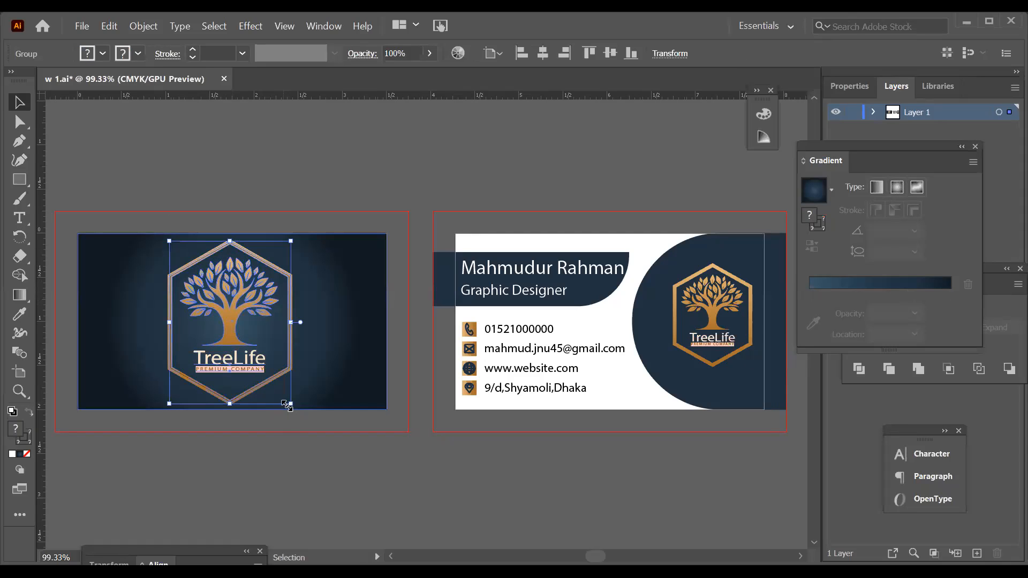
pyautogui.moveTo(287, 406); pyautogui.dragTo(279, 386)
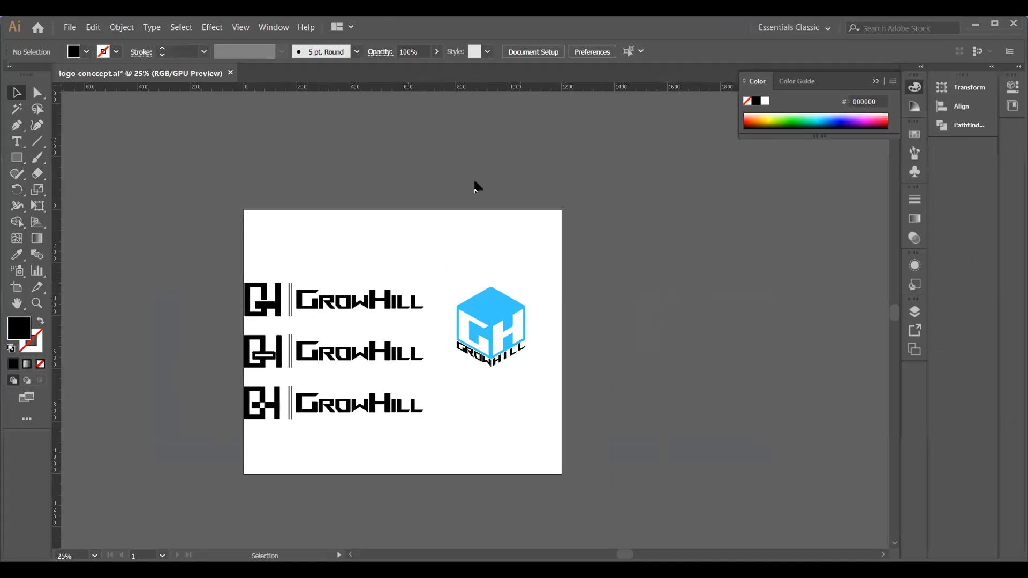
pyautogui.hscroll(-3, 397, 429)
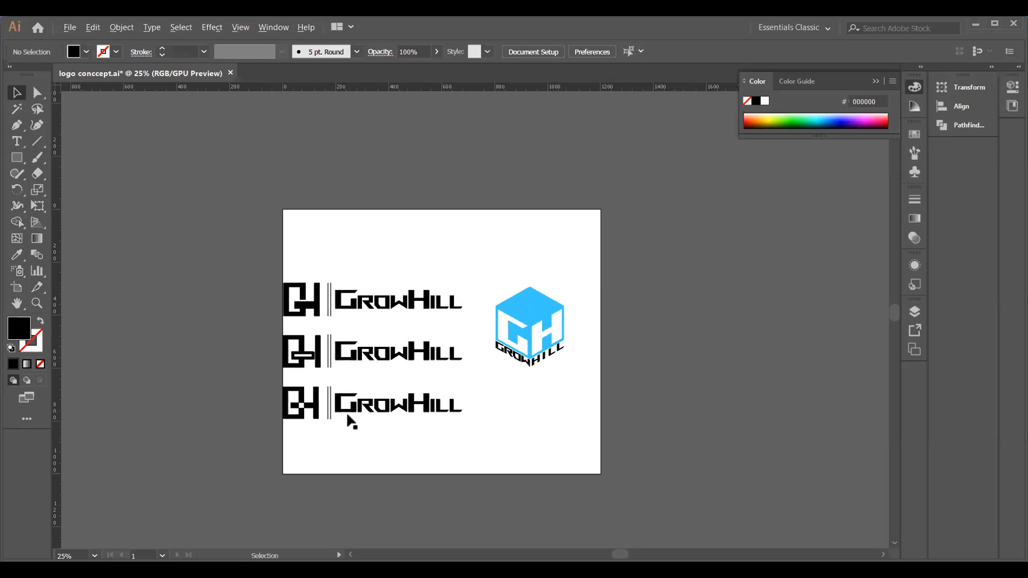
pyautogui.scroll(2, 348, 417)
pyautogui.scroll(-1, 431, 410)
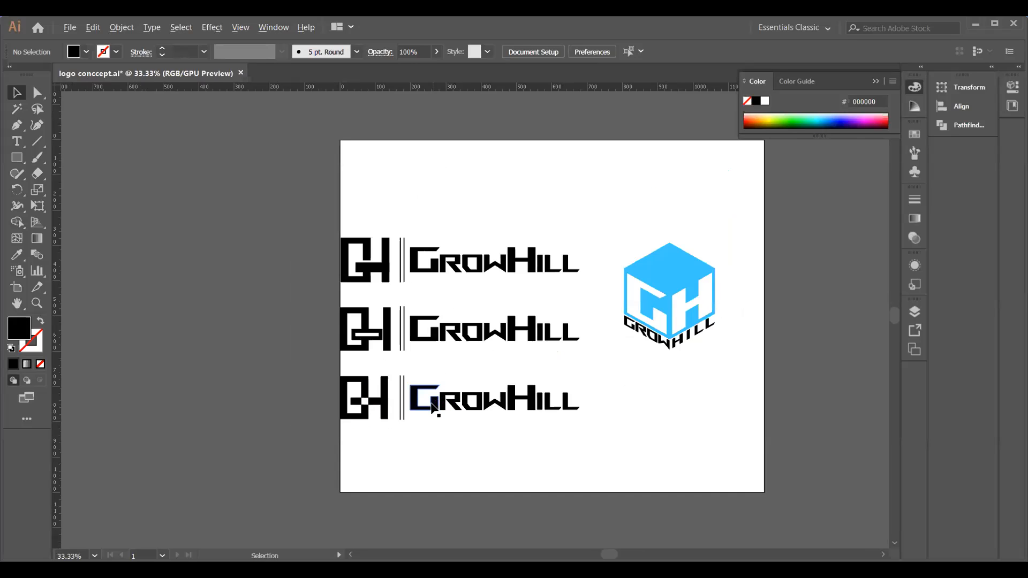
pyautogui.hscroll(3, 486, 416)
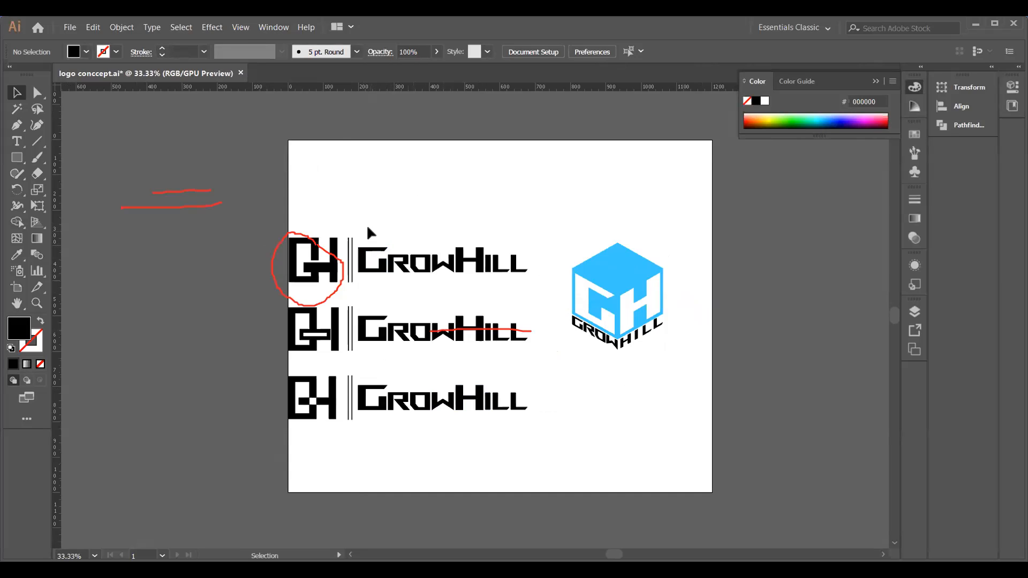
pyautogui.moveTo(373, 224)
pyautogui.mouseDown()
pyautogui.moveTo(388, 246)
pyautogui.moveTo(509, 268)
pyautogui.mouseUp()
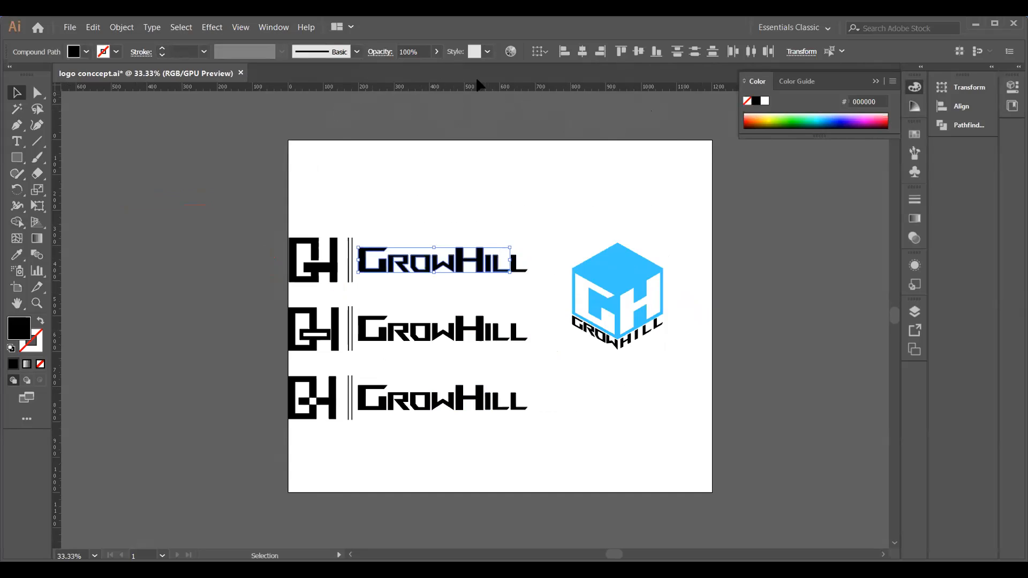
pyautogui.click(343, 214)
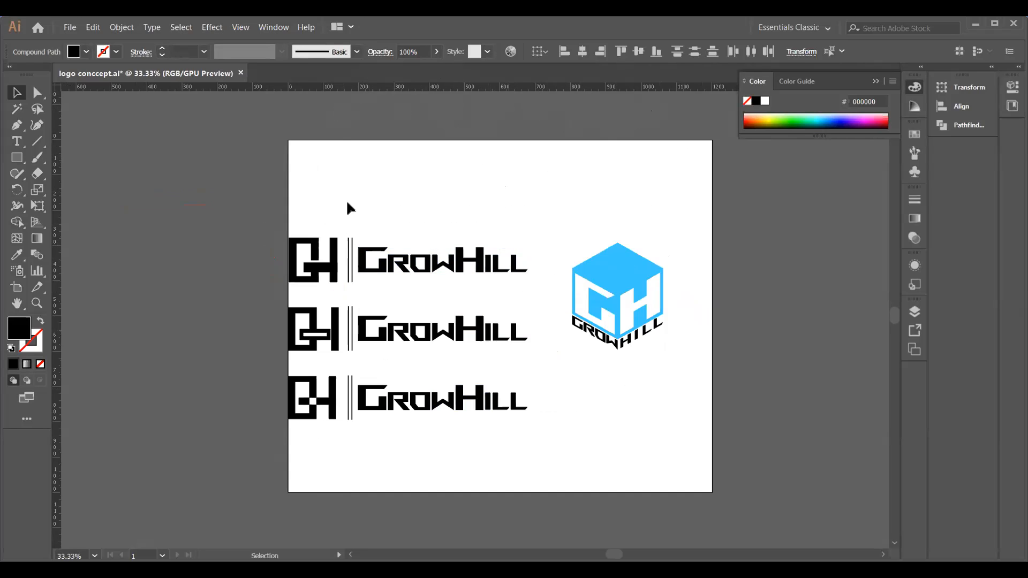
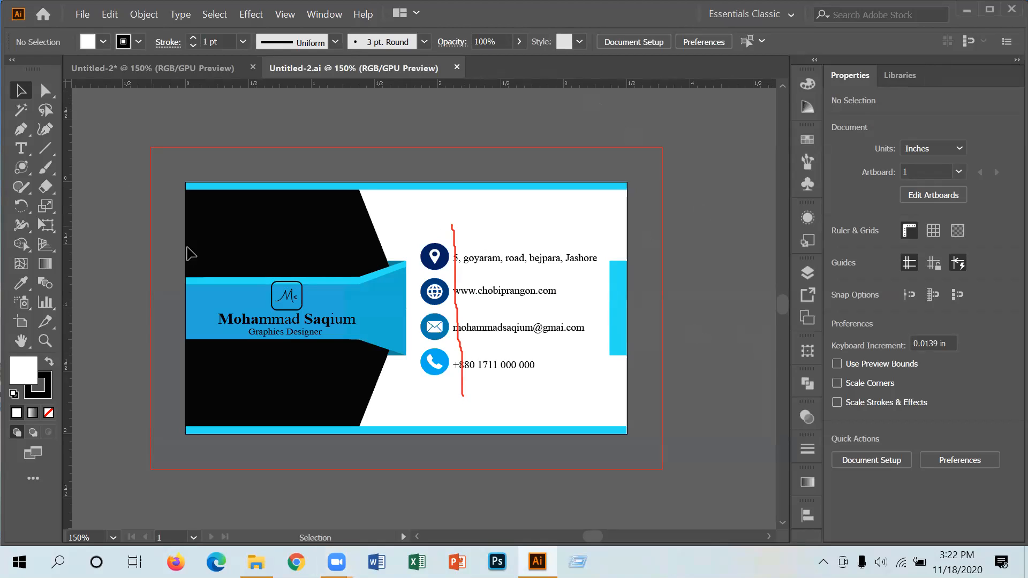
# Try to align the four contact text lines on the business card by their horizontal centres, and undo it
pyautogui.moveTo(476, 234); pyautogui.dragTo(518, 372)
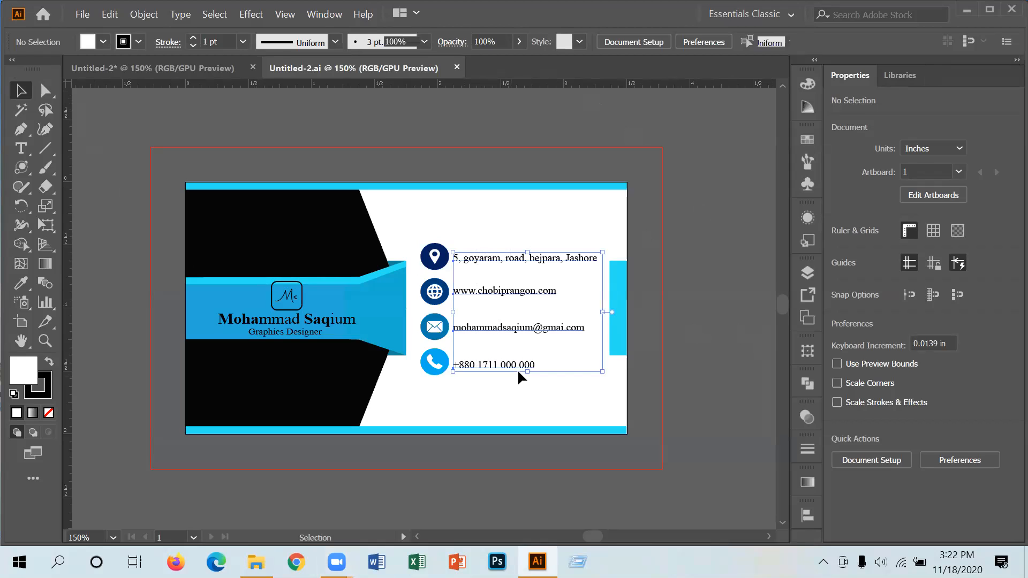
pyautogui.click(551, 400)
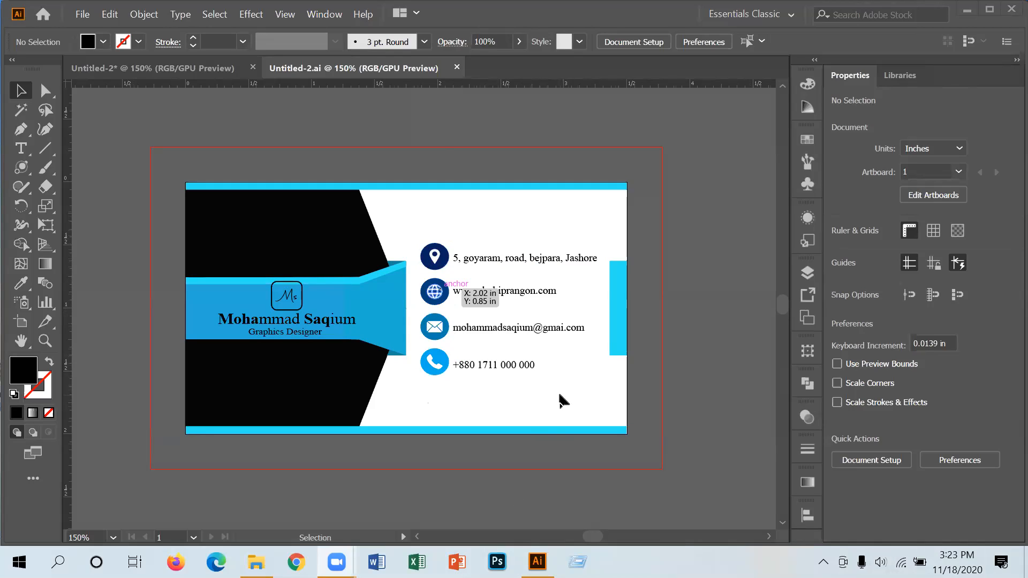
pyautogui.moveTo(452, 240); pyautogui.dragTo(525, 372)
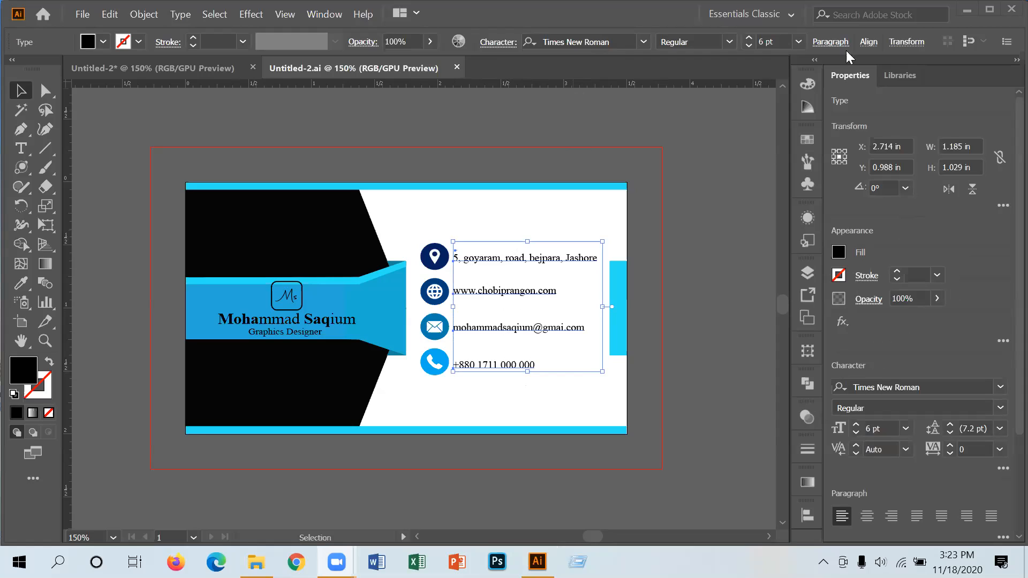
pyautogui.click(864, 43)
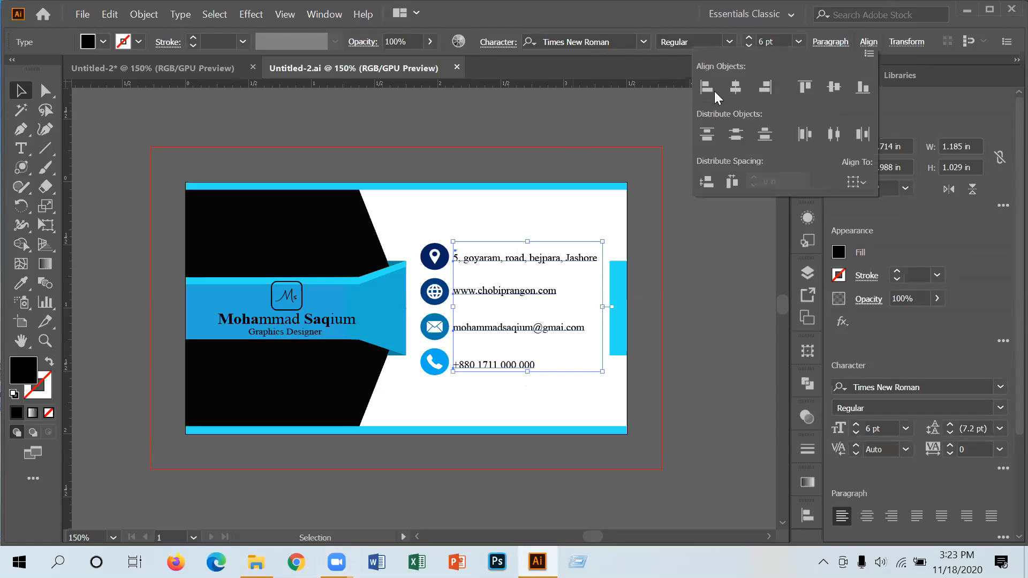
pyautogui.click(741, 87)
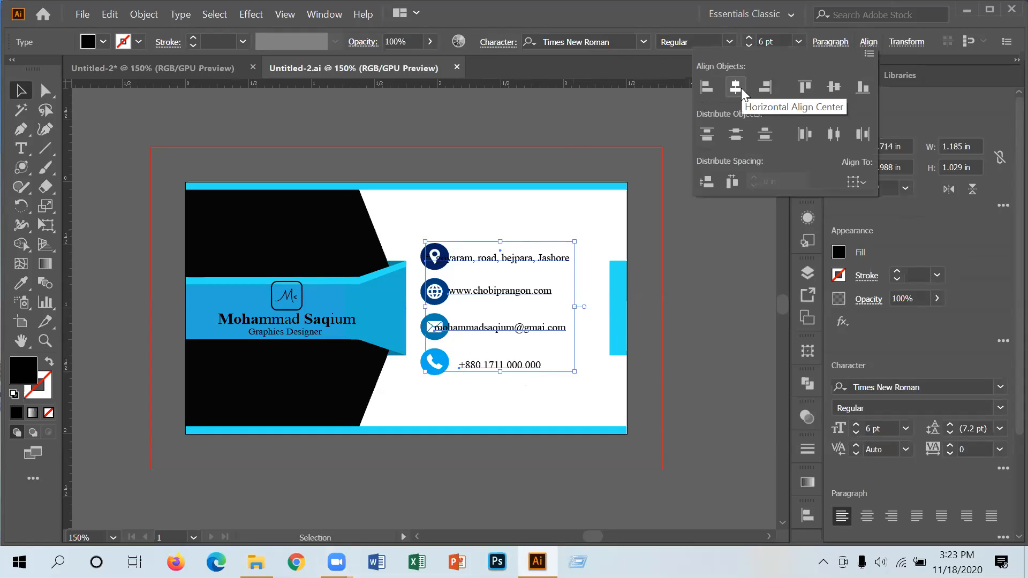
pyautogui.press('Escape')
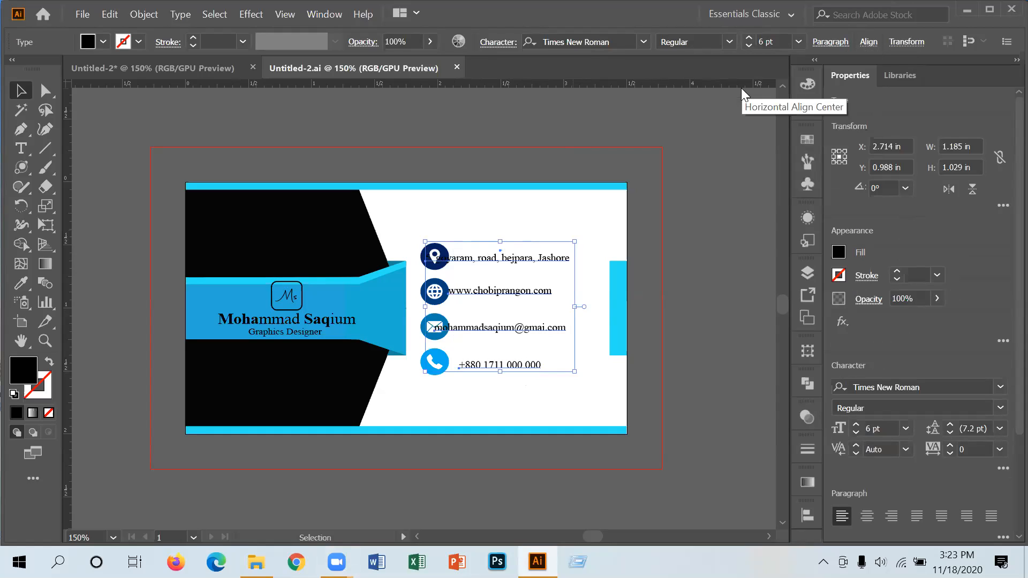
pyautogui.hotkey('ctrl', 'z')
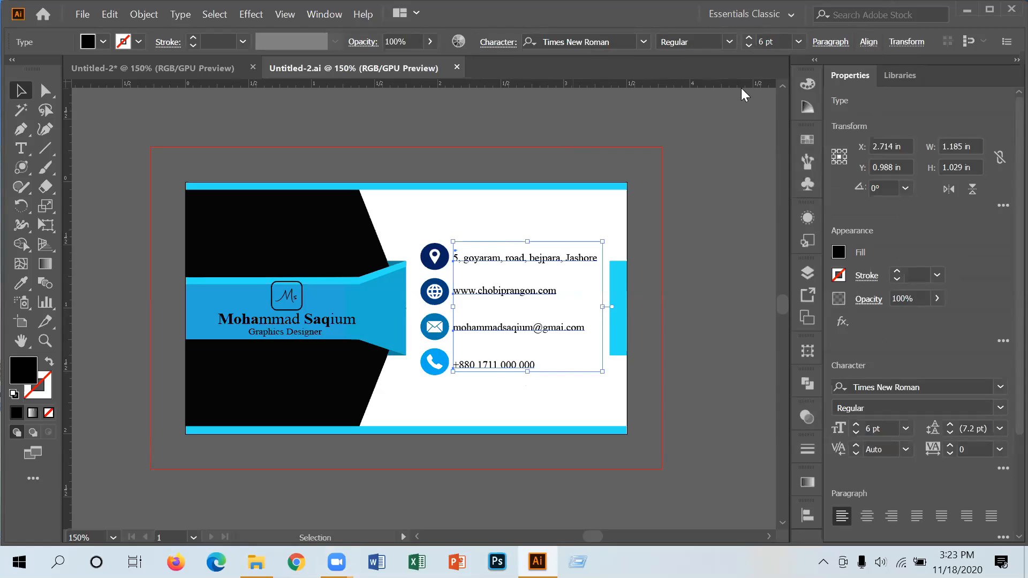
# Align the four contact text lines beside the icons by their left edges and deselect them
pyautogui.click(869, 42)
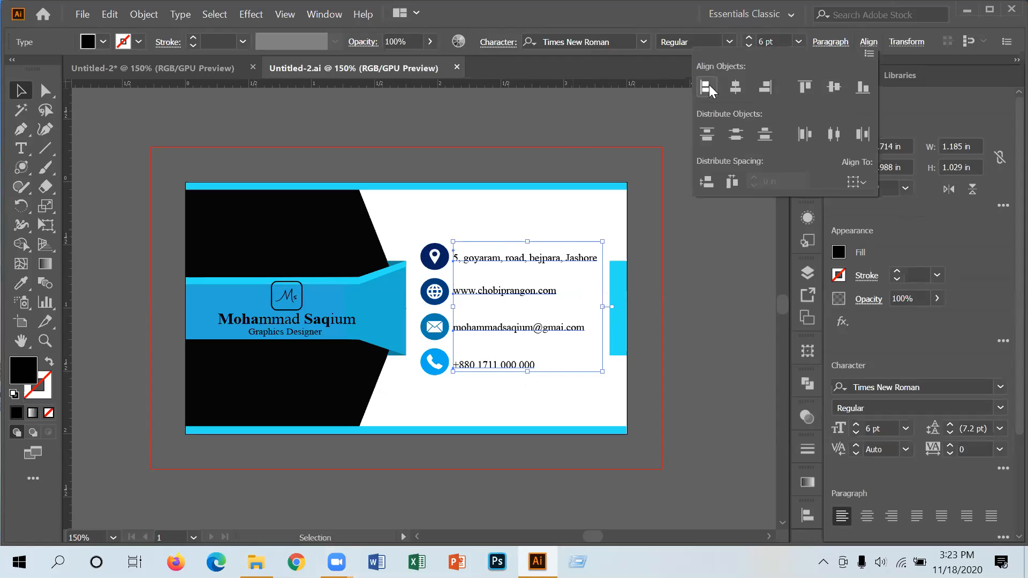
pyautogui.click(688, 266)
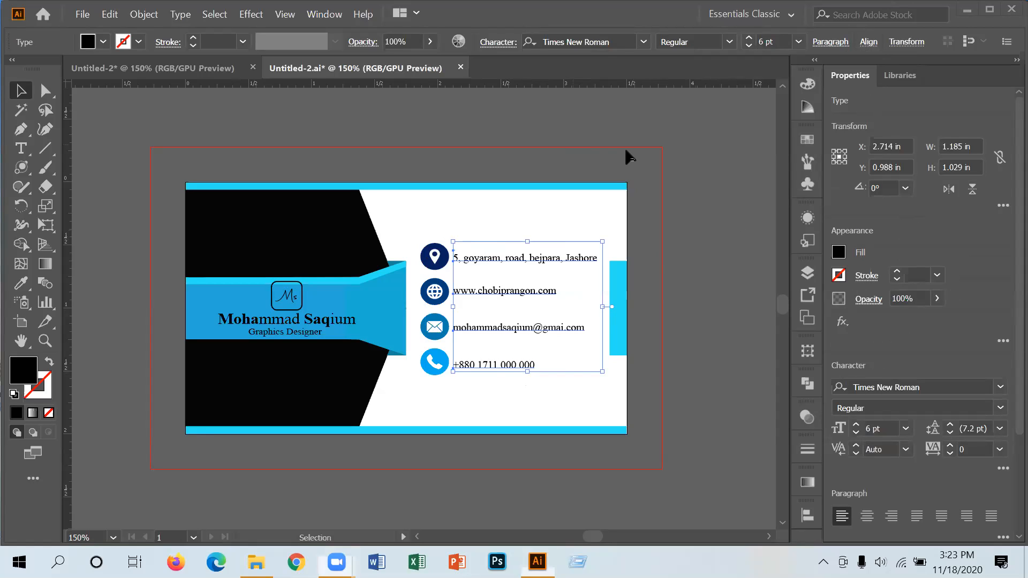
pyautogui.click(679, 377)
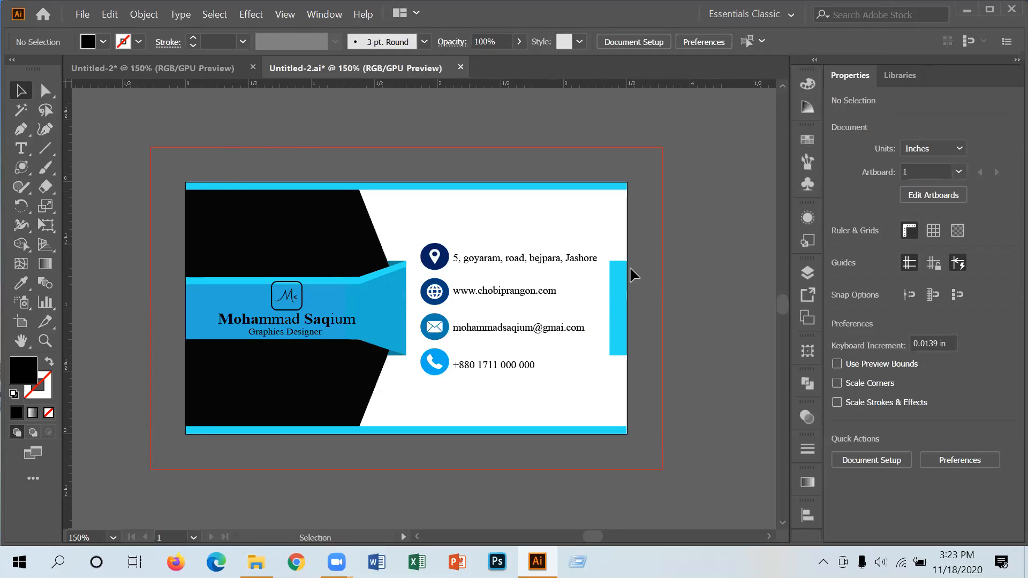
# Try to recolor the whole contact icon group with the Eyedropper using the banner's bright cyan strip, and undo it
pyautogui.click(447, 326)
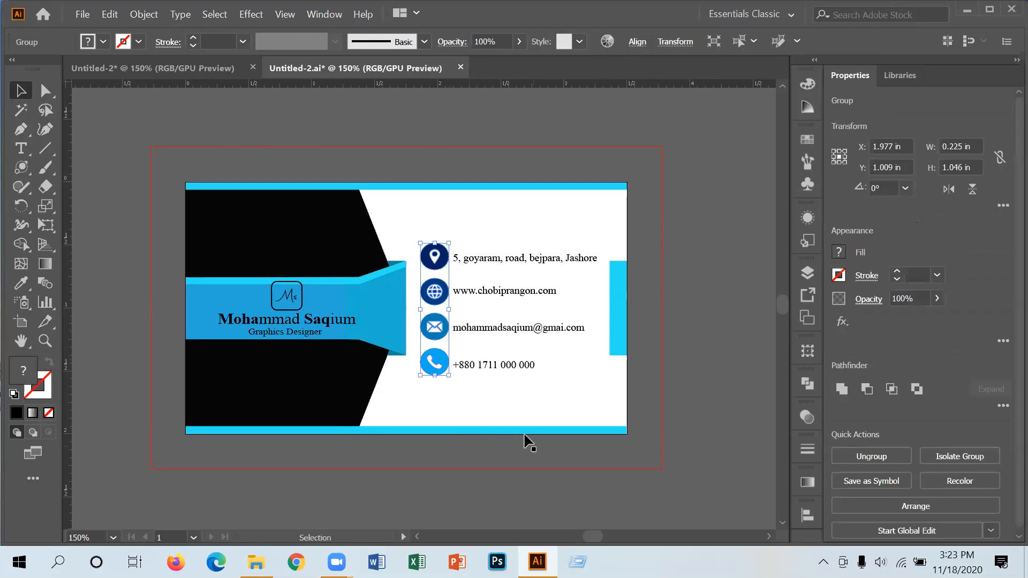
pyautogui.click(299, 482)
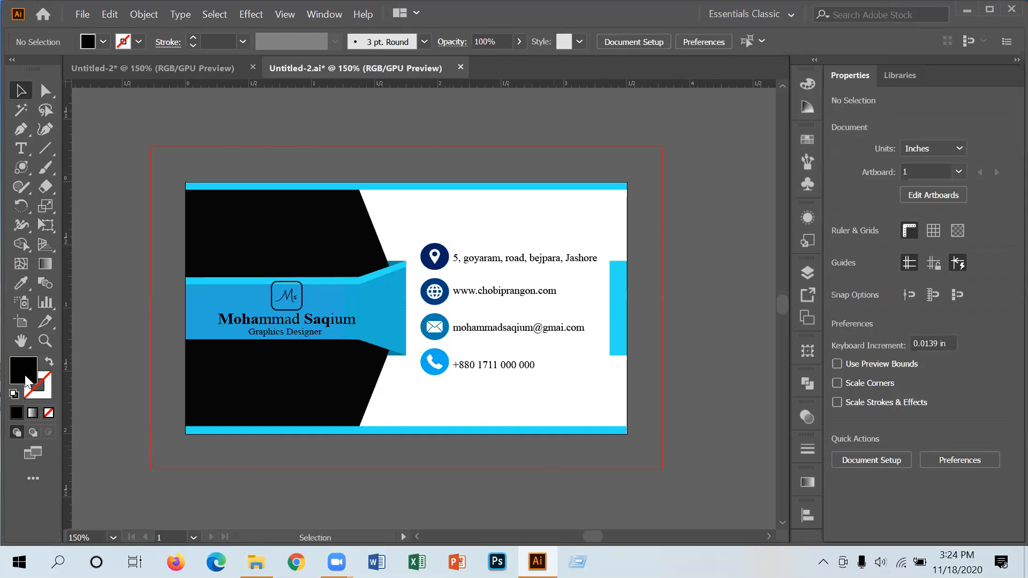
pyautogui.click(447, 327)
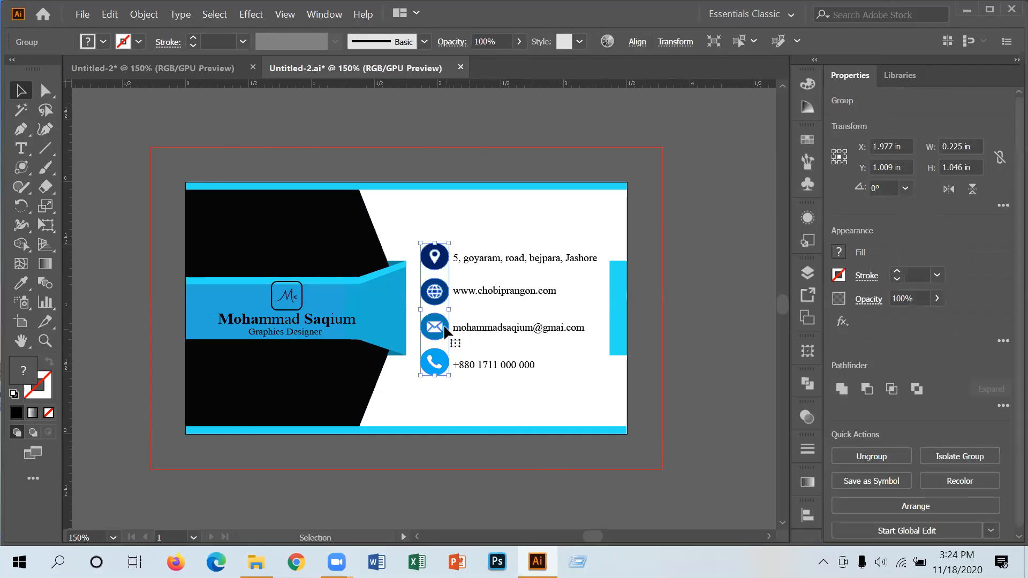
pyautogui.click(21, 283)
pyautogui.click(252, 314)
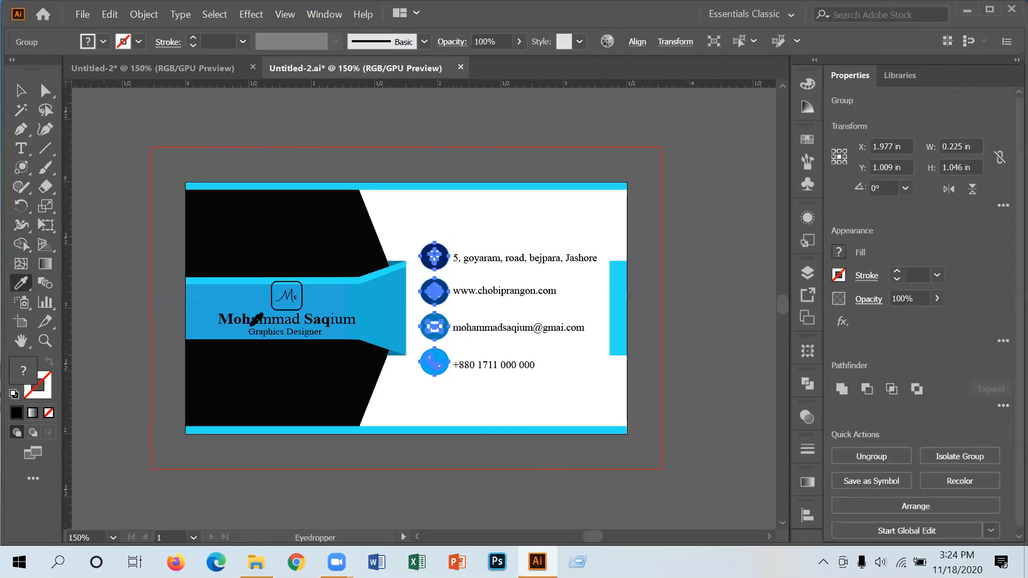
pyautogui.click(366, 278)
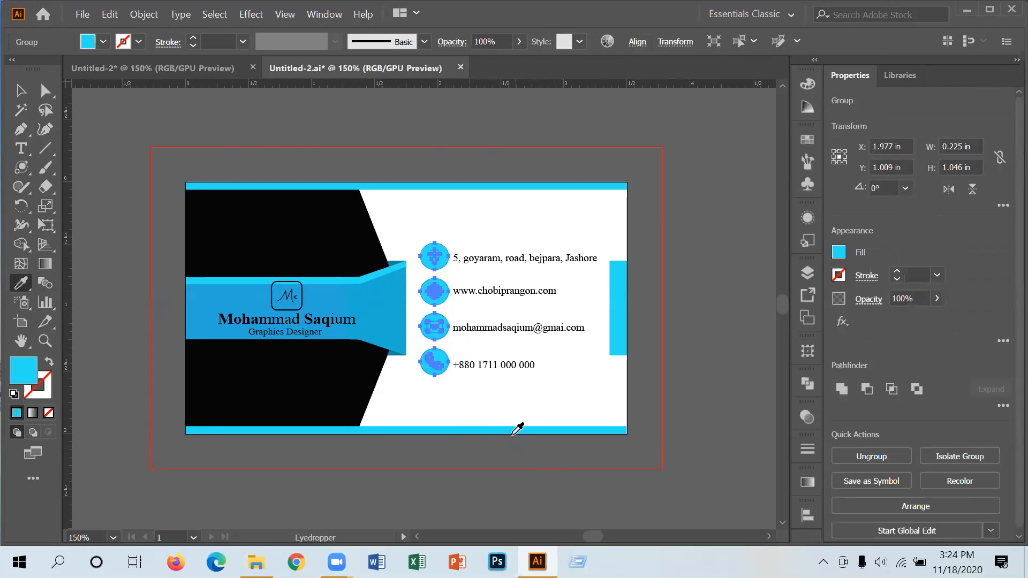
pyautogui.click(21, 90)
pyautogui.click(572, 484)
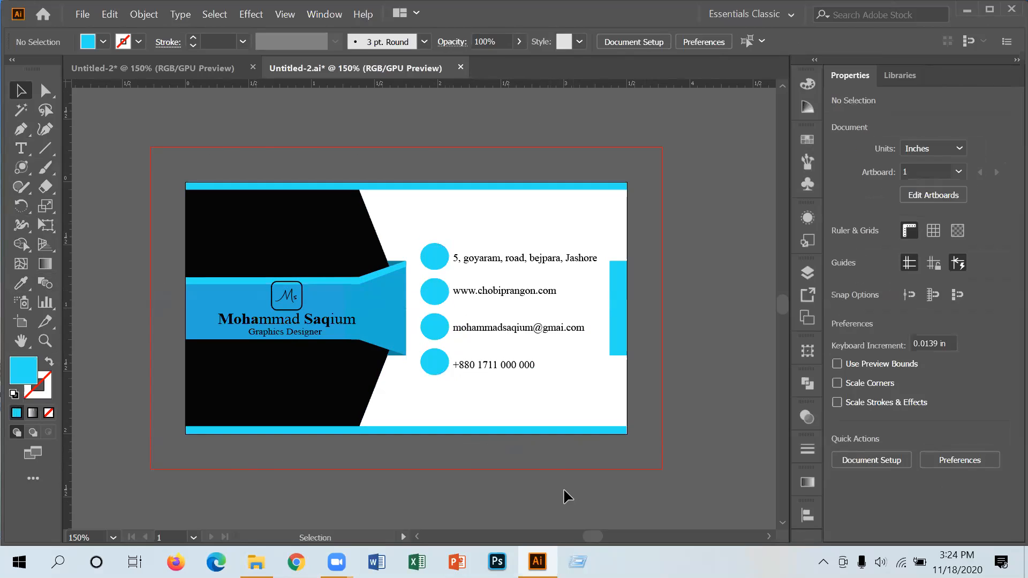
pyautogui.hotkey('ctrl', 'z')
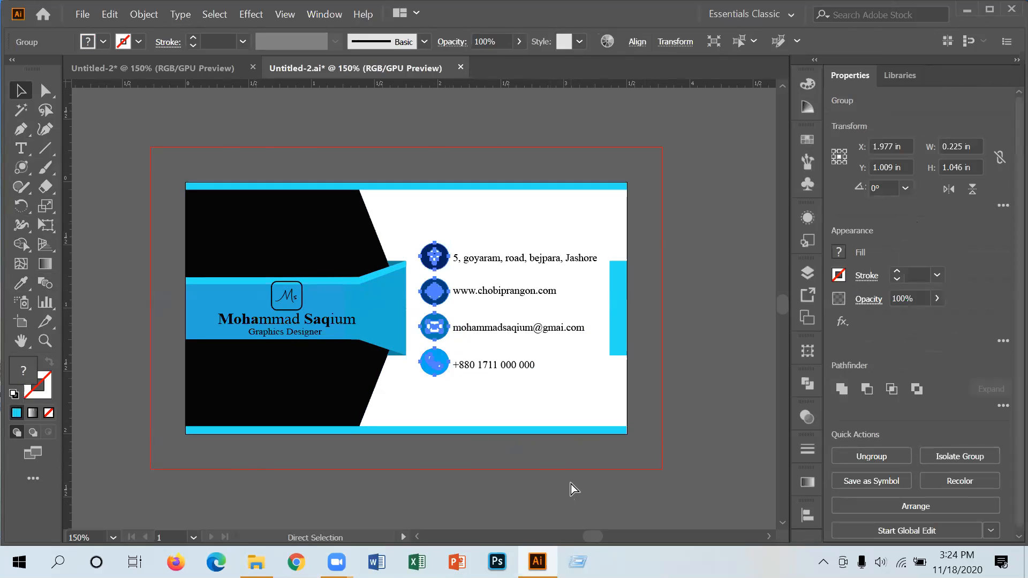
pyautogui.click(551, 491)
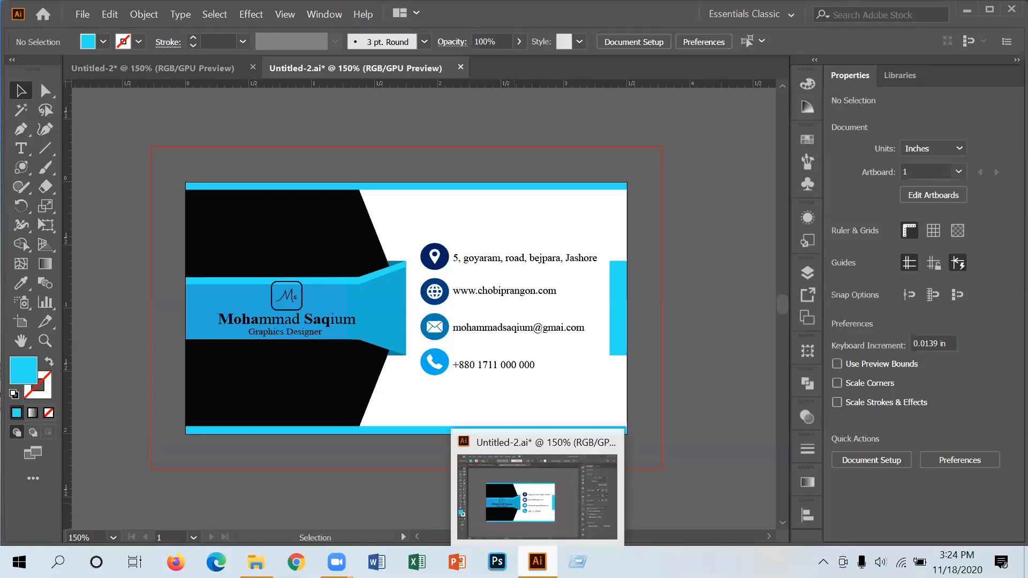
# Ungroup the four contact icons and select only the circle behind the phone icon
pyautogui.press('+')
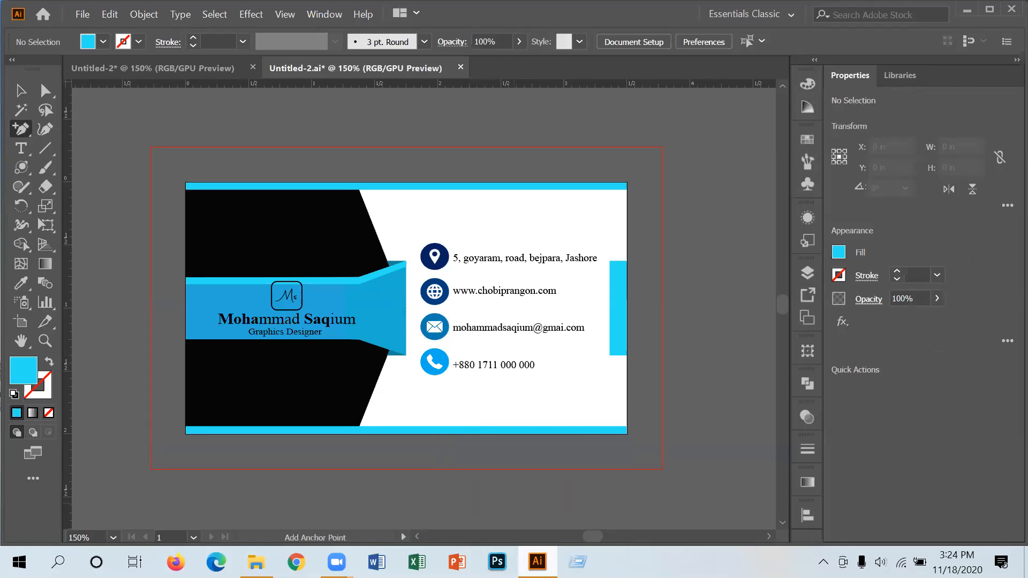
pyautogui.hotkey('ctrl', '+')
pyautogui.hotkey('ctrl', '+')
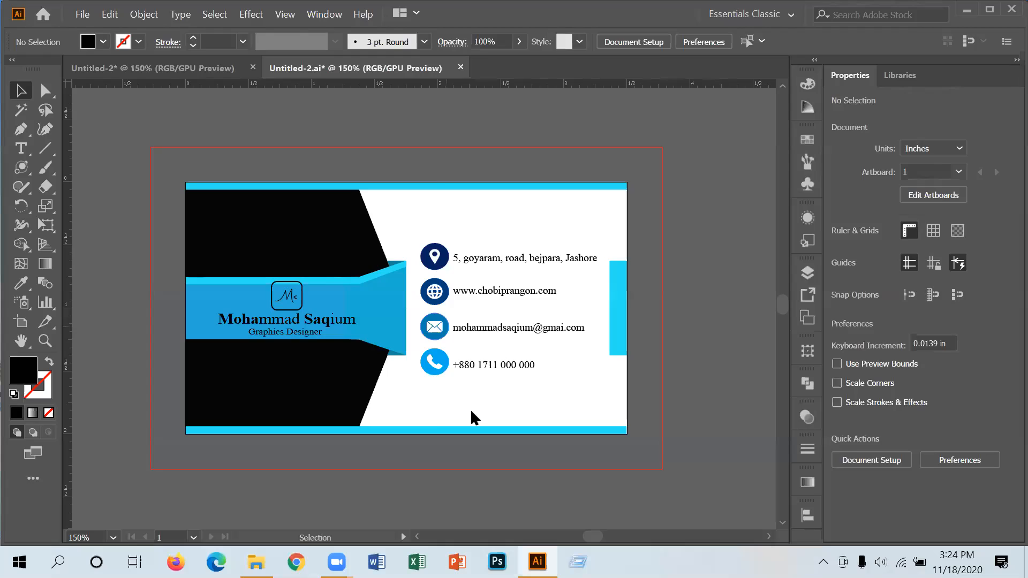
pyautogui.rightClick(472, 411)
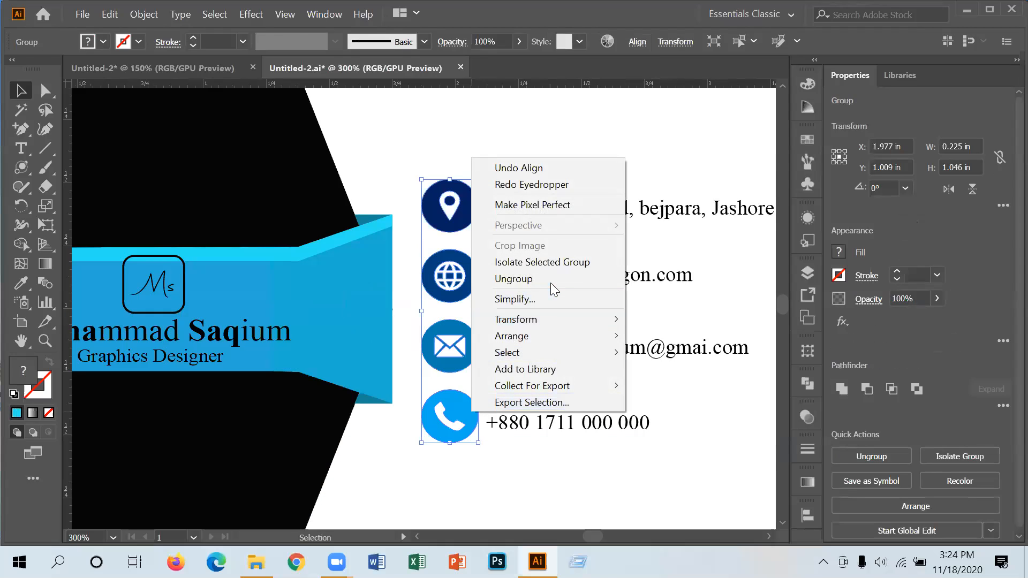
pyautogui.click(551, 280)
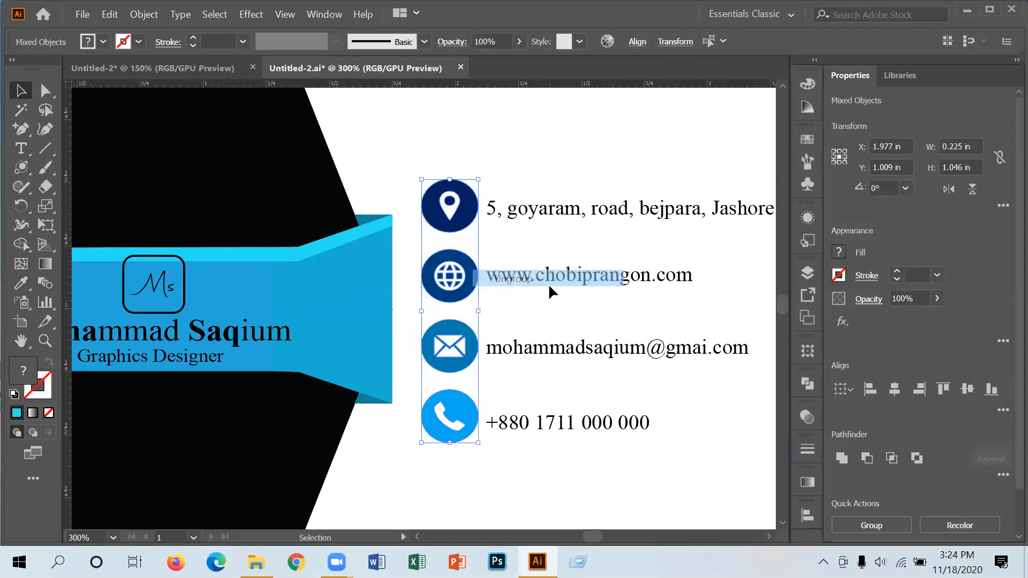
pyautogui.click(527, 487)
pyautogui.click(460, 418)
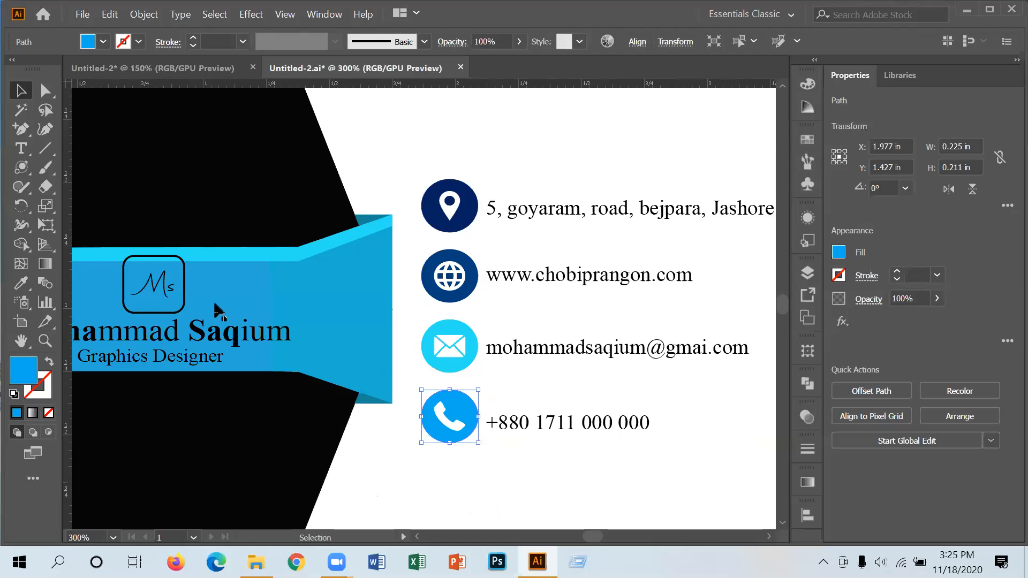
# Try to recolor the circle behind the phone icon with the Eyedropper, sampling the banner's bright cyan strip
pyautogui.click(21, 283)
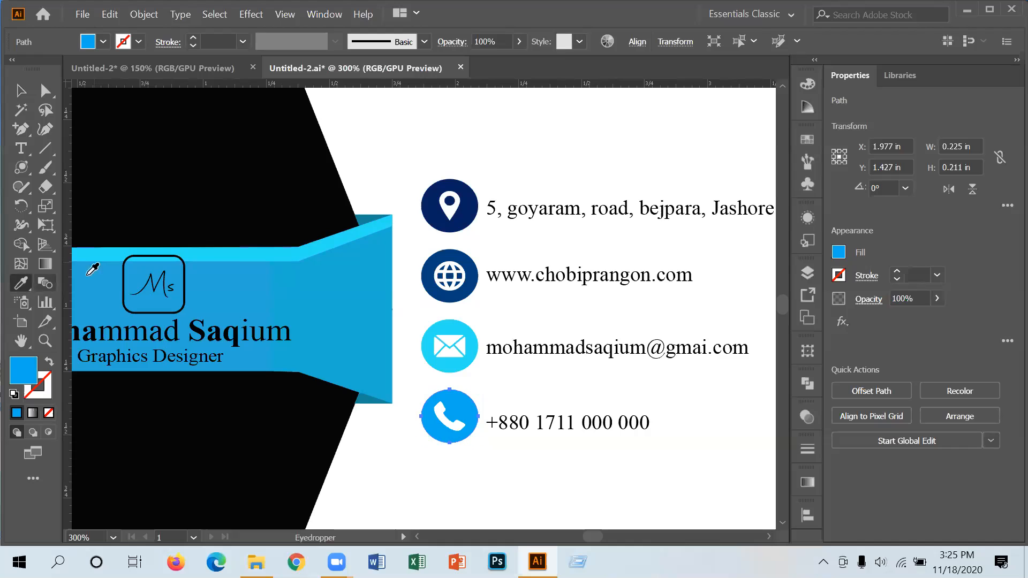
pyautogui.click(241, 249)
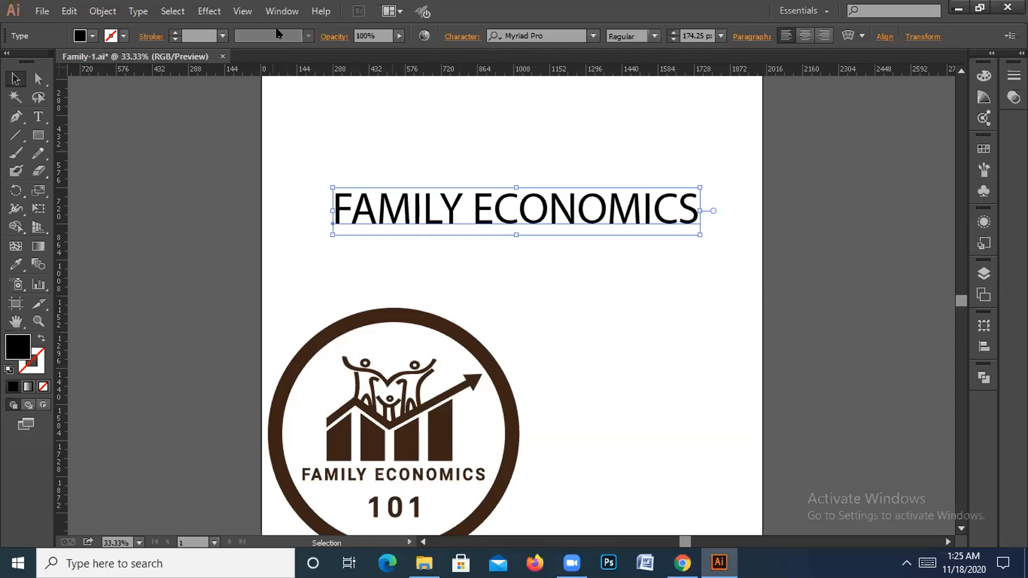
# Show the Character settings with all their options and dock them with the other collapsed panels
pyautogui.hotkey('ctrl', 't')
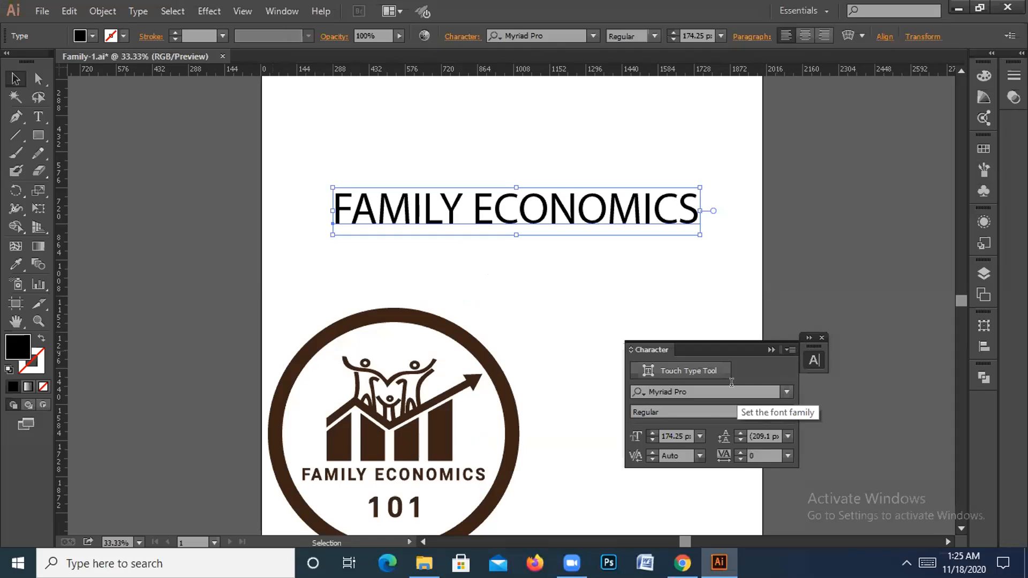
pyautogui.click(792, 349)
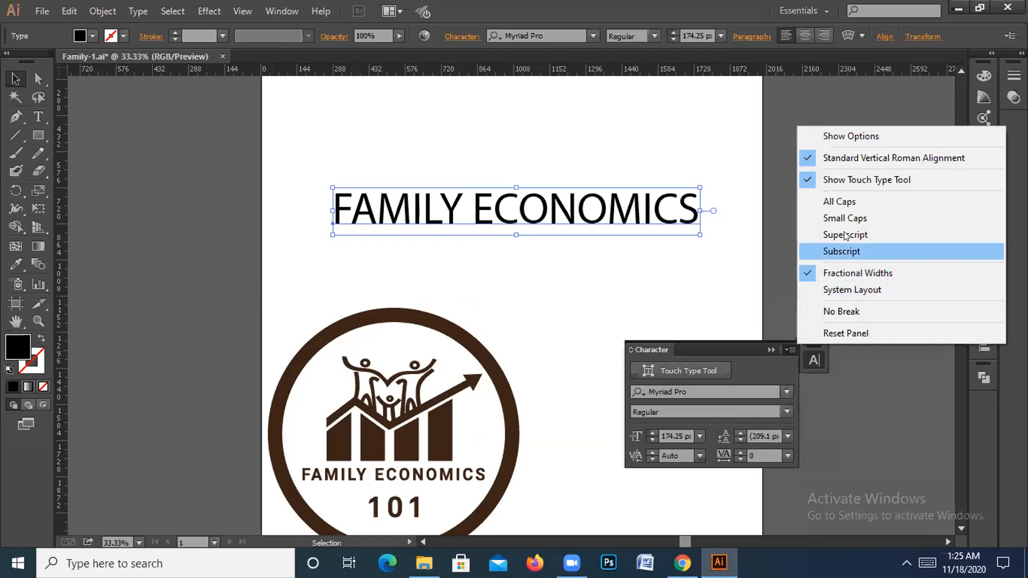
pyautogui.click(838, 137)
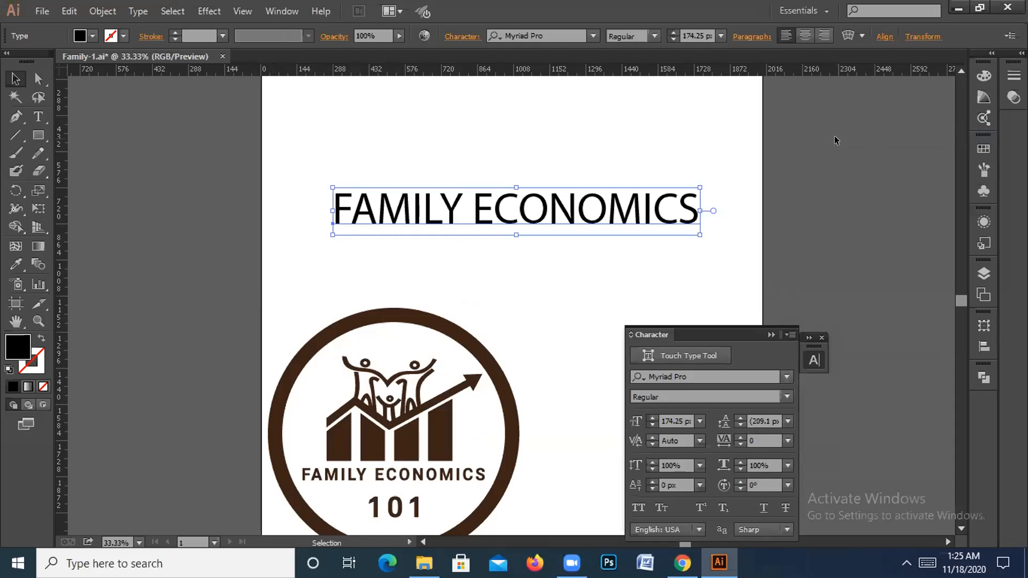
pyautogui.moveTo(751, 333); pyautogui.dragTo(981, 410)
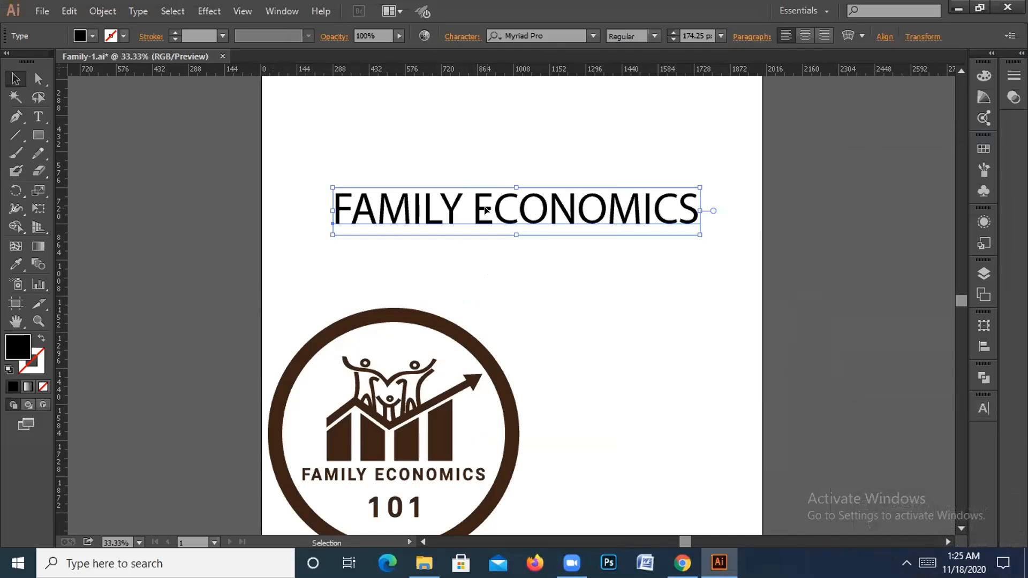
# Undo the added FAMILY ECONOMICS heading and the round logo's move, and deselect the leftover text object
pyautogui.hotkey('ctrl', 'z')
pyautogui.hotkey('ctrl', 'z')
pyautogui.hotkey('ctrl', 'z')
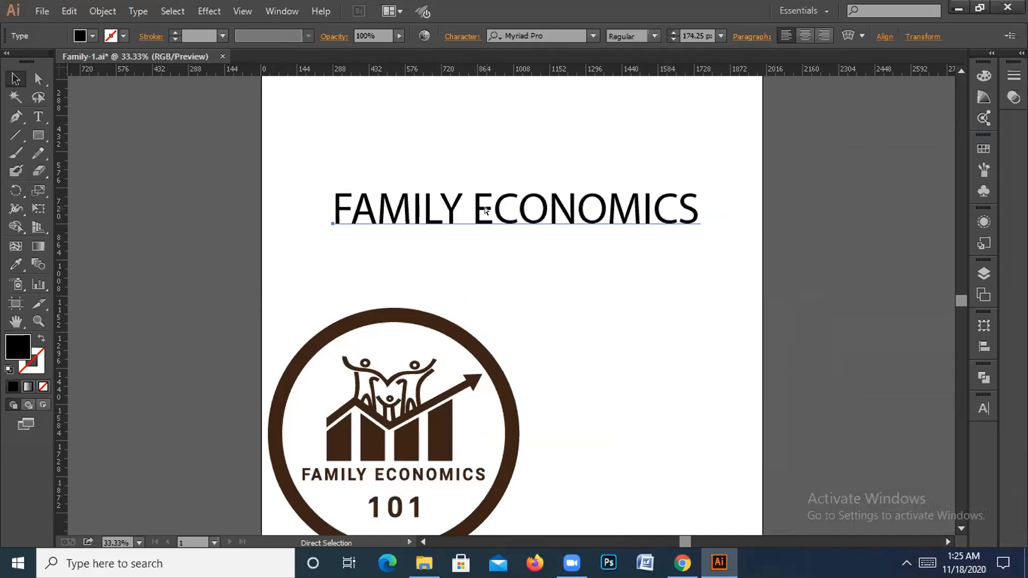
pyautogui.hotkey('ctrl', 'z')
pyautogui.hotkey('ctrl', 'z')
pyautogui.hotkey('ctrl', 'z')
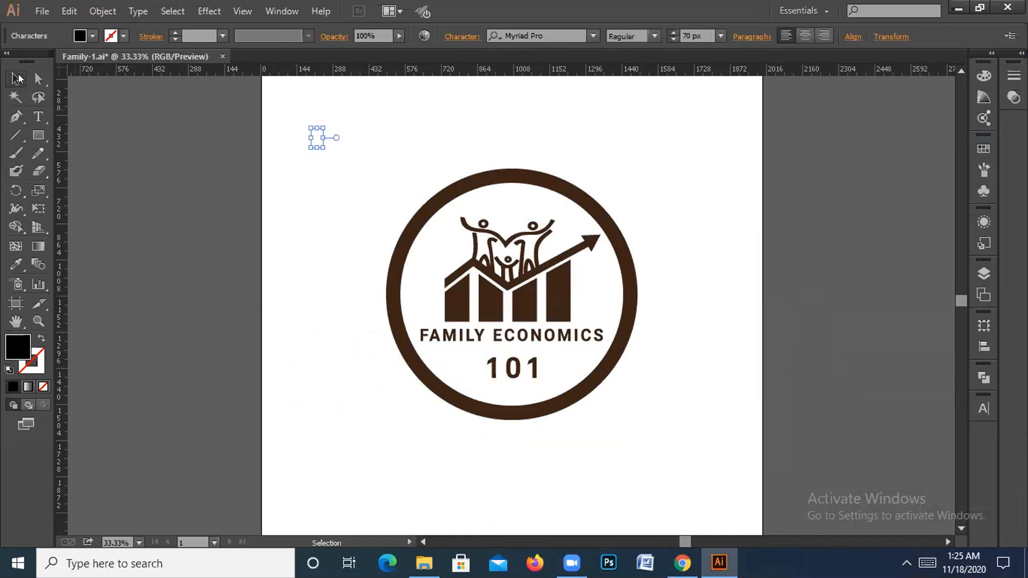
pyautogui.click(19, 79)
pyautogui.hotkey('ctrl', 'z')
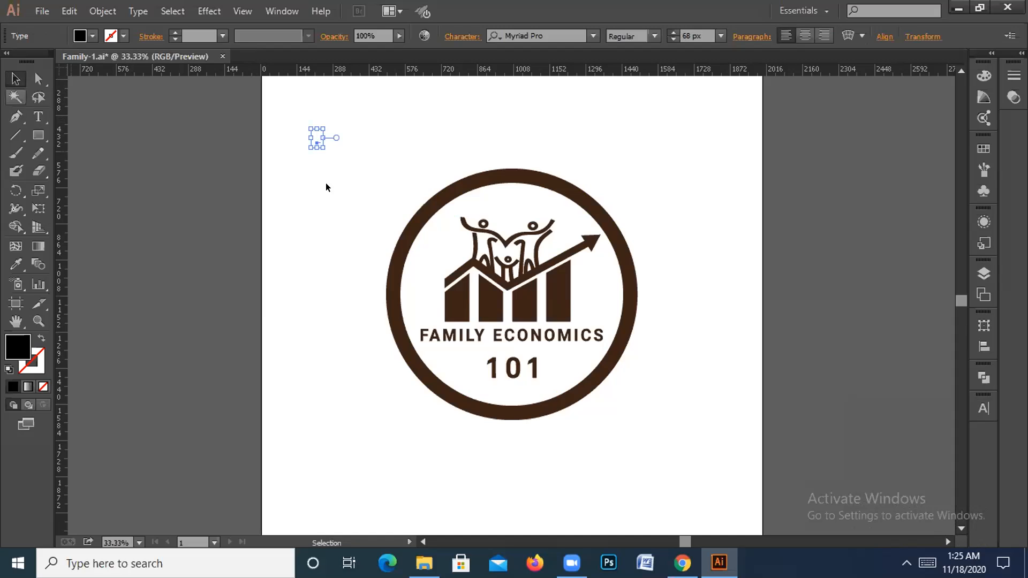
pyautogui.click(344, 204)
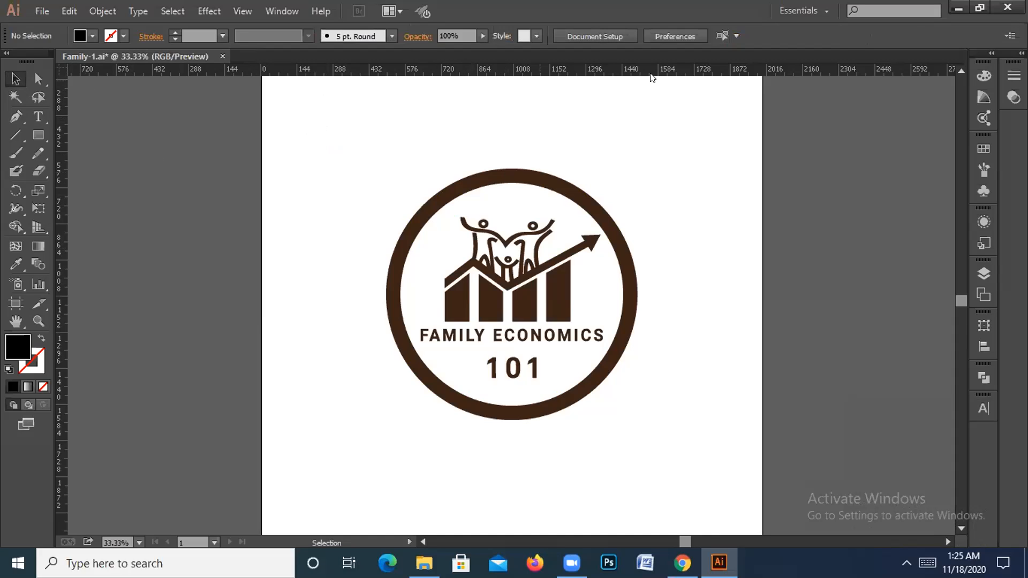
# Expand the docked Character settings to check them and collapse them again
pyautogui.click(983, 409)
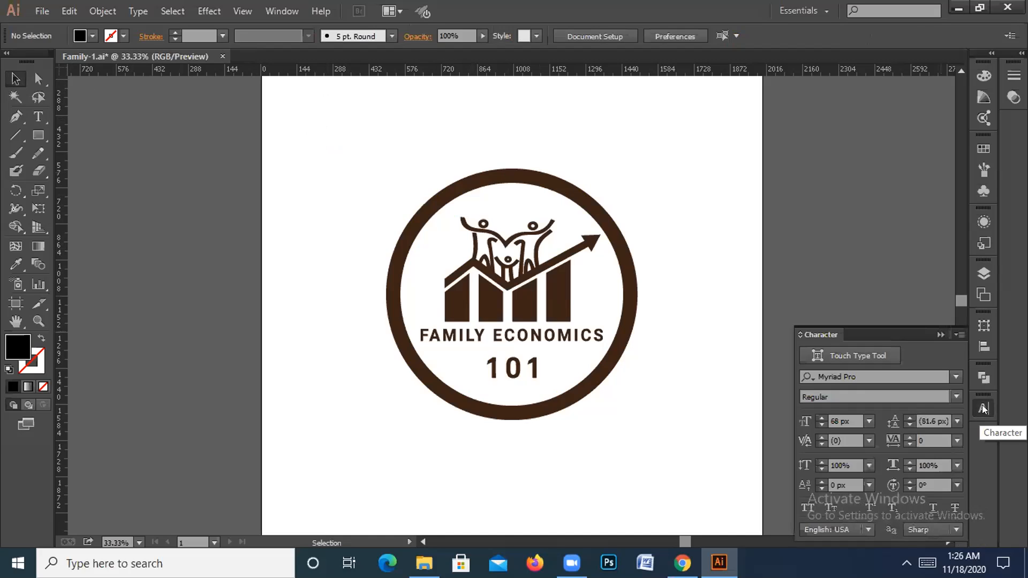
pyautogui.click(941, 334)
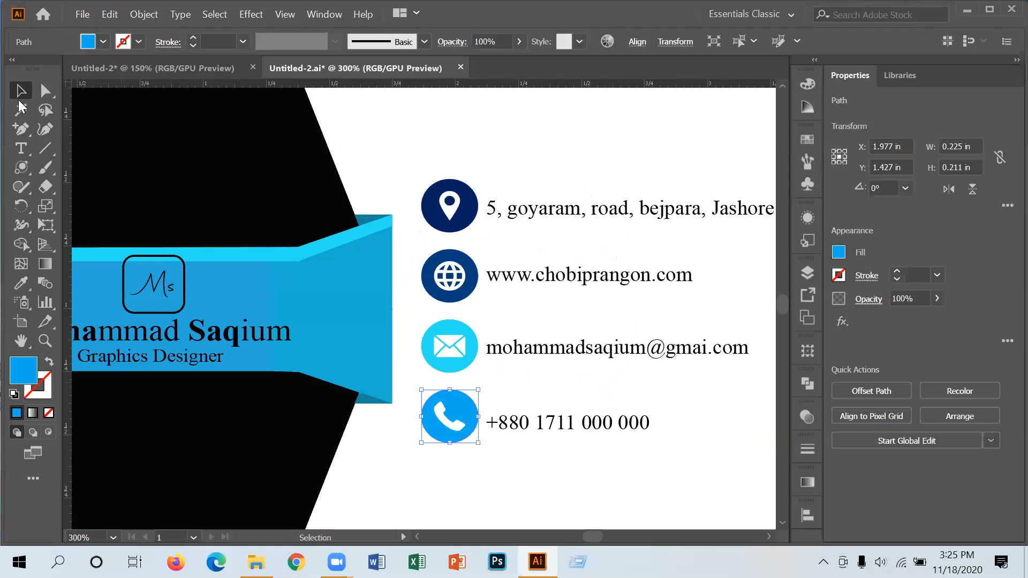
pyautogui.hotkey('ctrl', '-')
pyautogui.hotkey('ctrl', '-')
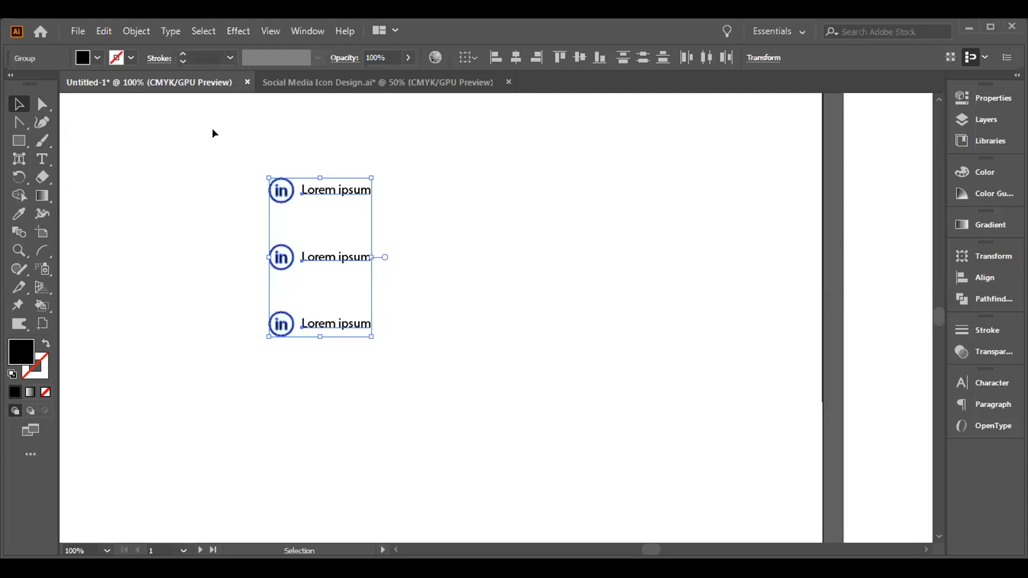
# Delete the three LinkedIn icon and Lorem ipsum rows, and show the available Type tool variants
pyautogui.press('Delete')
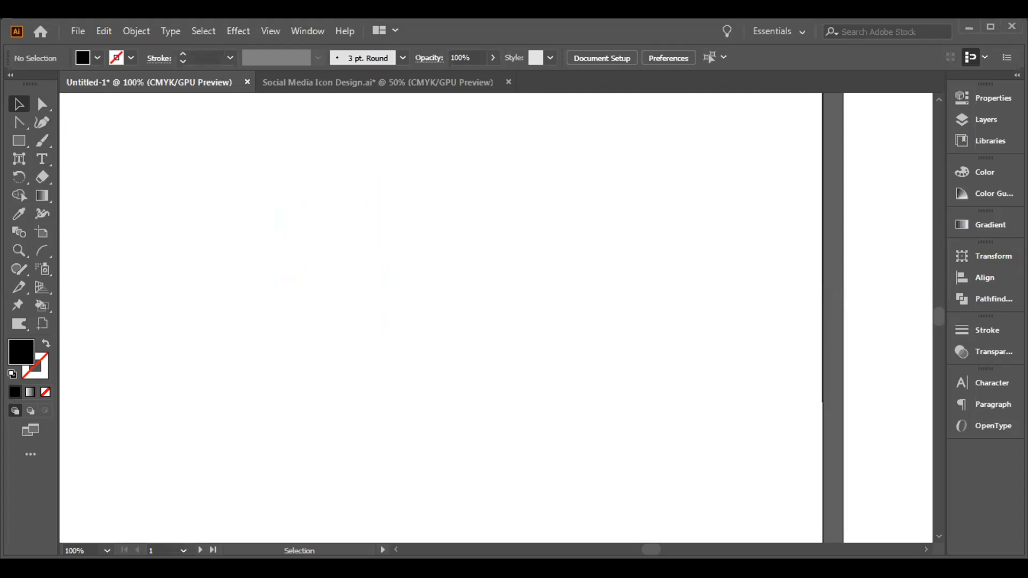
pyautogui.click(42, 160)
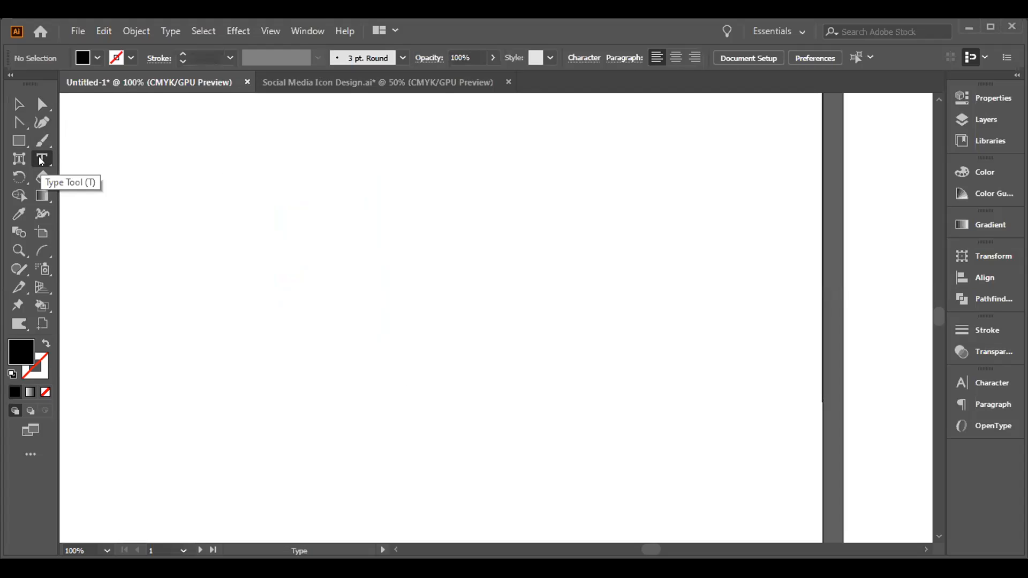
pyautogui.click(42, 159)
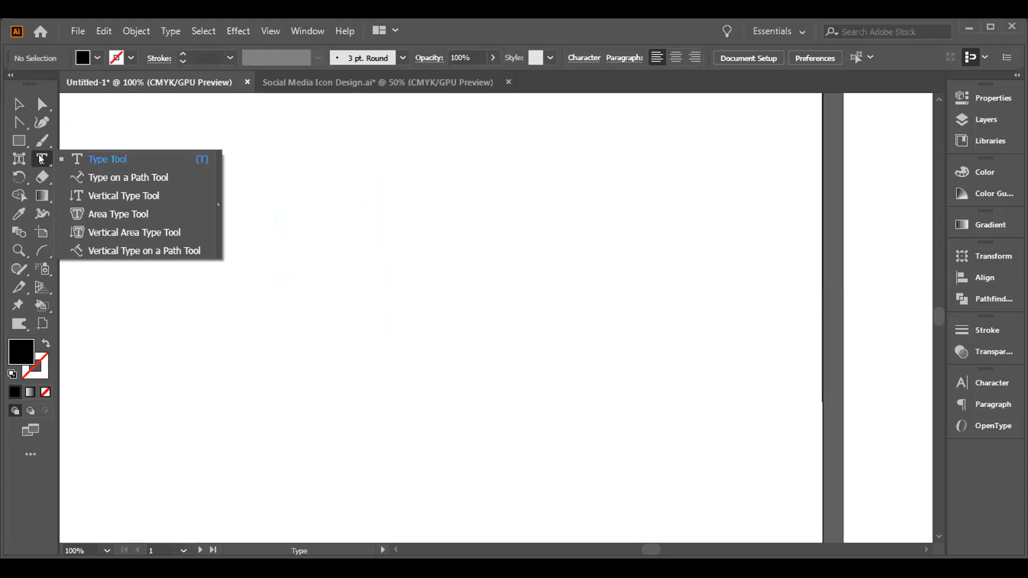
pyautogui.click(41, 159)
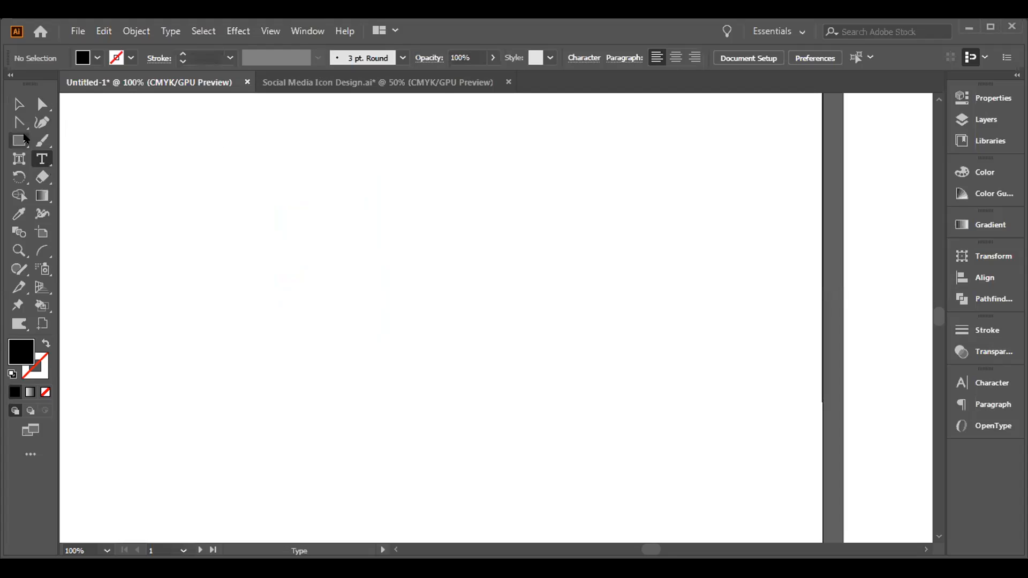
# Draw a large black-filled circle with the Ellipse tool on the empty artboard
pyautogui.click(21, 139)
pyautogui.click(51, 160)
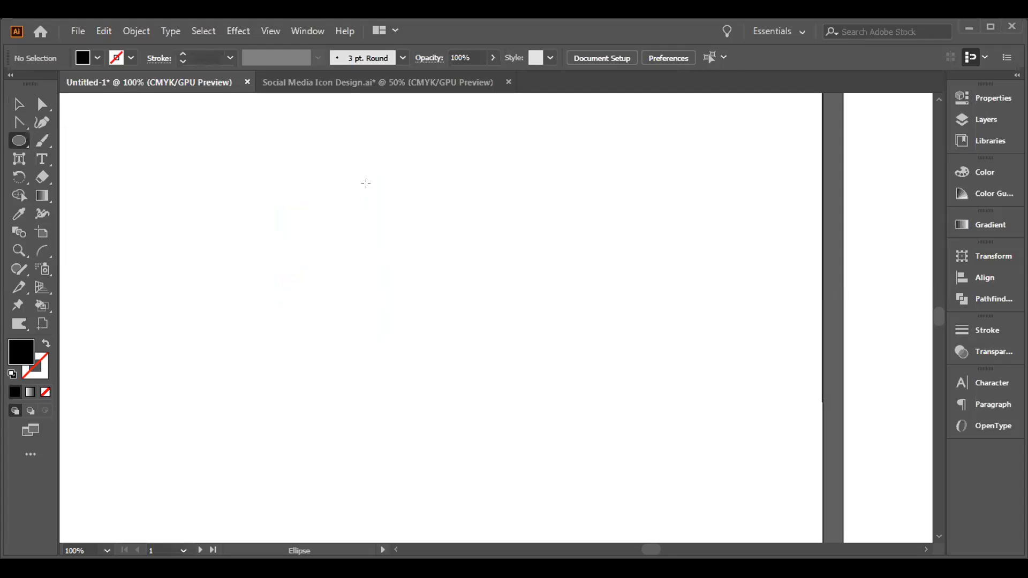
pyautogui.click(342, 184)
pyautogui.click(551, 322)
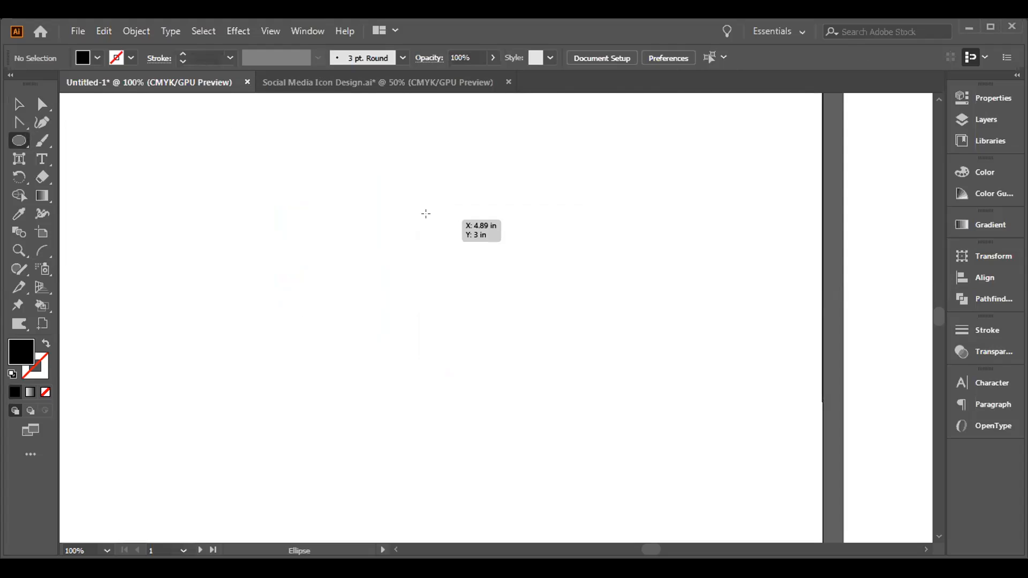
pyautogui.moveTo(432, 219); pyautogui.dragTo(505, 316)
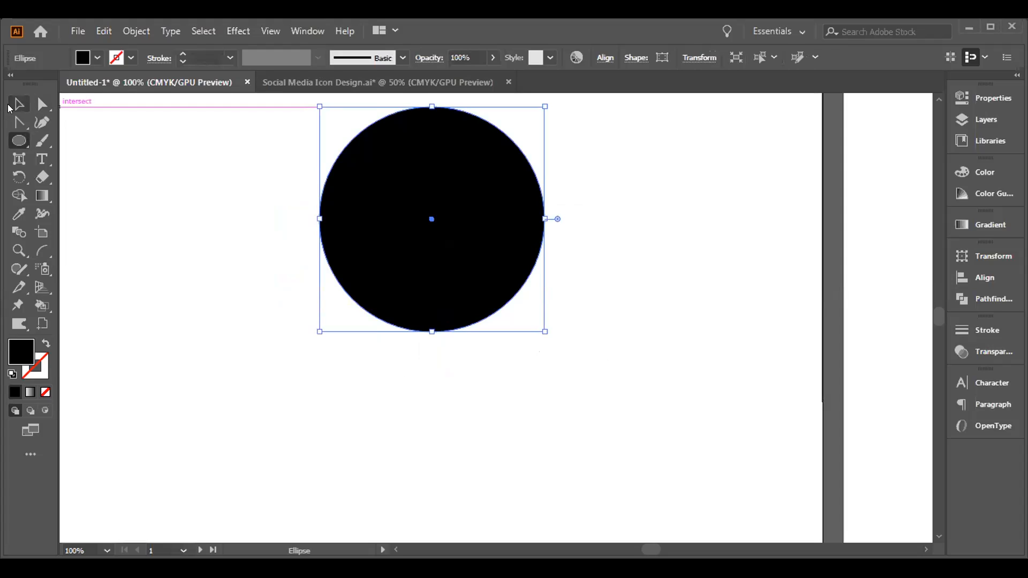
# Move the black circle down and slightly left on the artboard, keeping it selected
pyautogui.press('v')
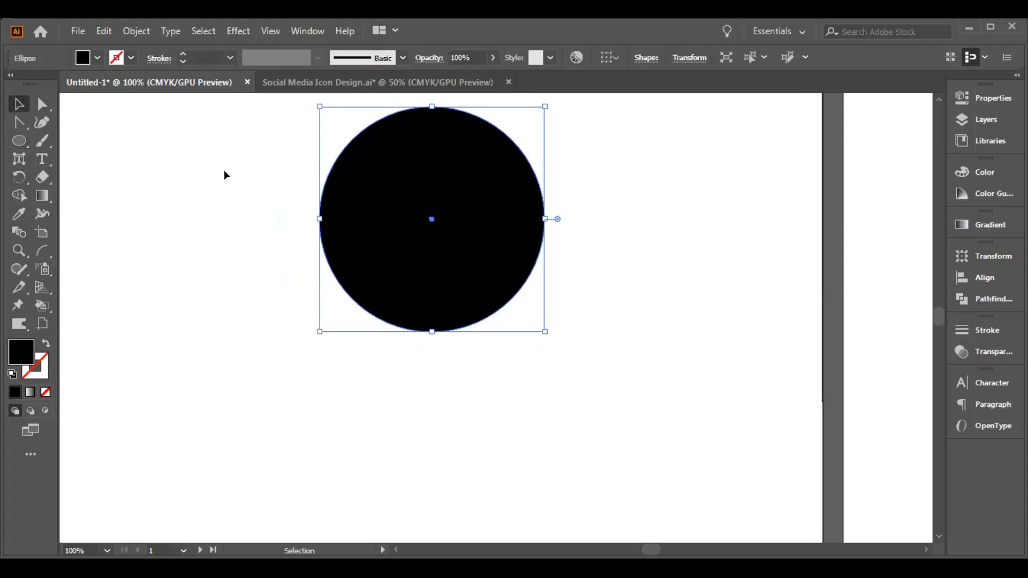
pyautogui.doubleClick(431, 220)
pyautogui.moveTo(432, 220); pyautogui.dragTo(405, 307)
pyautogui.doubleClick(569, 257)
pyautogui.click(411, 275)
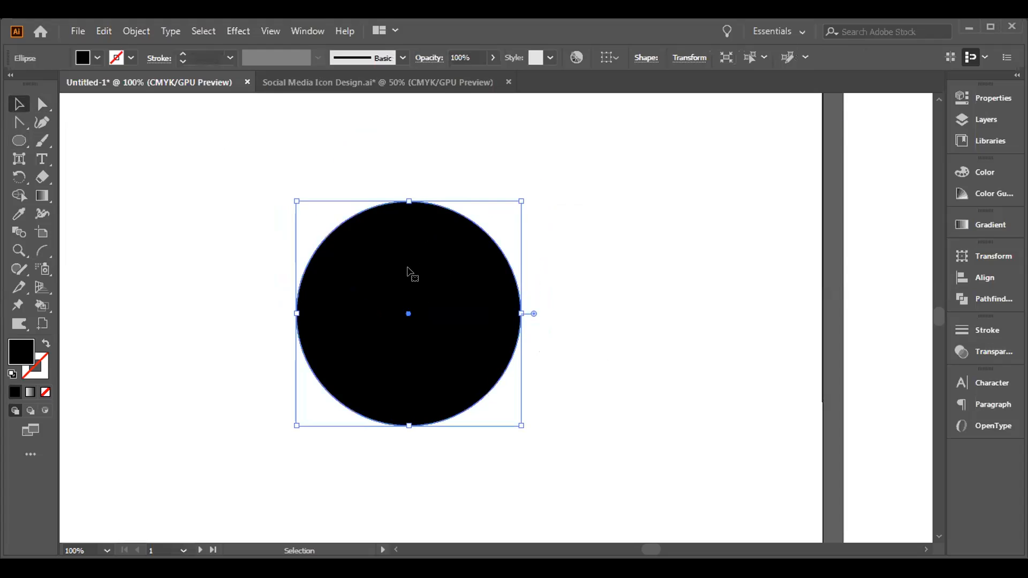
# Remove the circle's fill and give it a black stroke
pyautogui.click(97, 57)
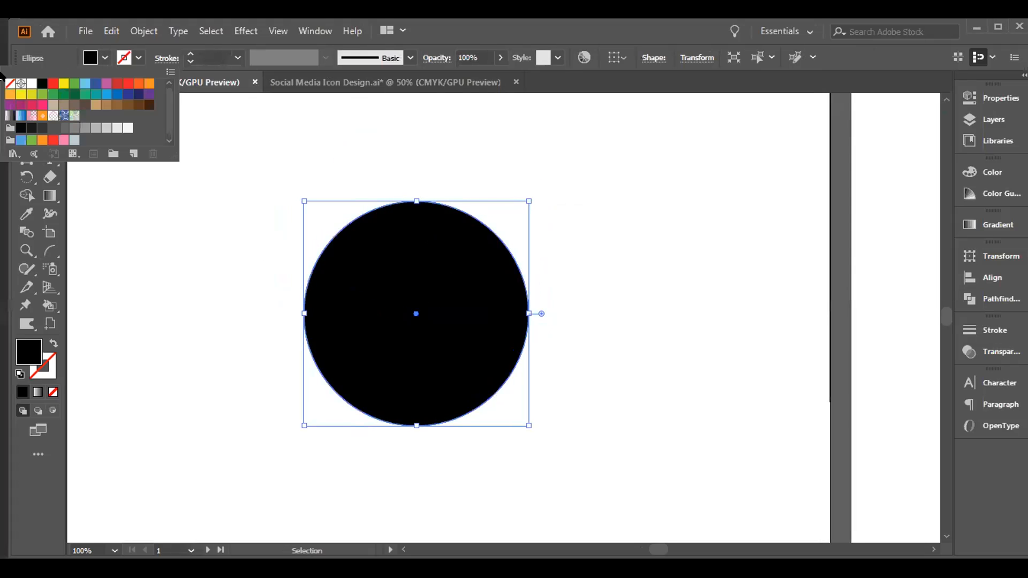
pyautogui.click(8, 82)
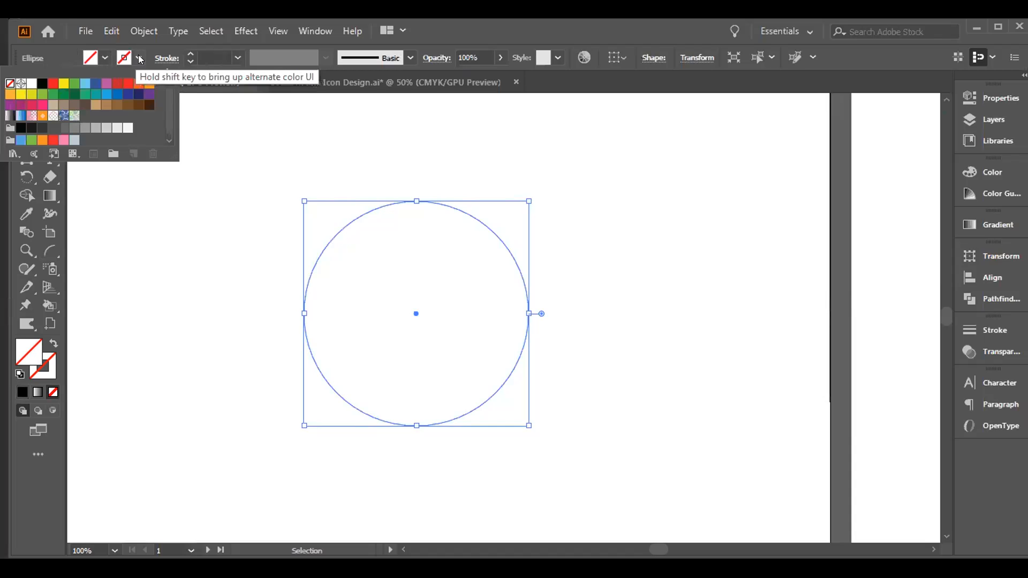
pyautogui.click(140, 58)
pyautogui.click(42, 83)
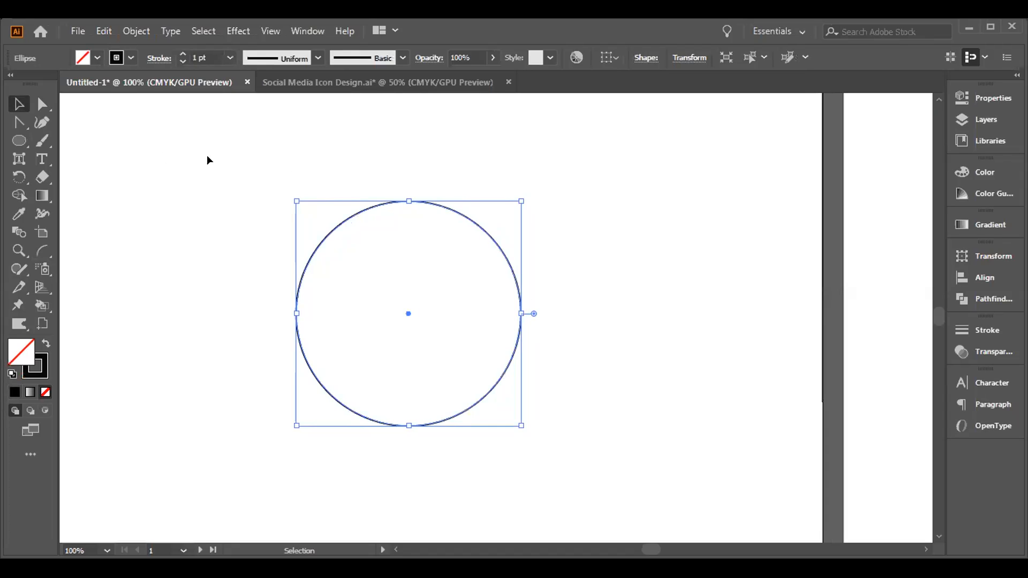
# Start a Type on a Path text object along the circle, beginning at its topmost point
pyautogui.click(38, 160)
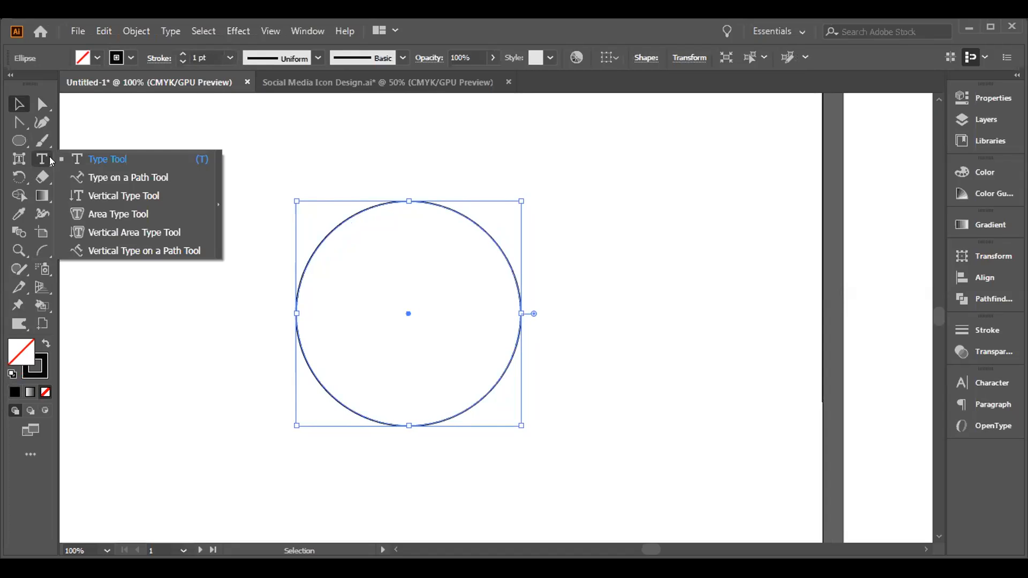
pyautogui.click(91, 172)
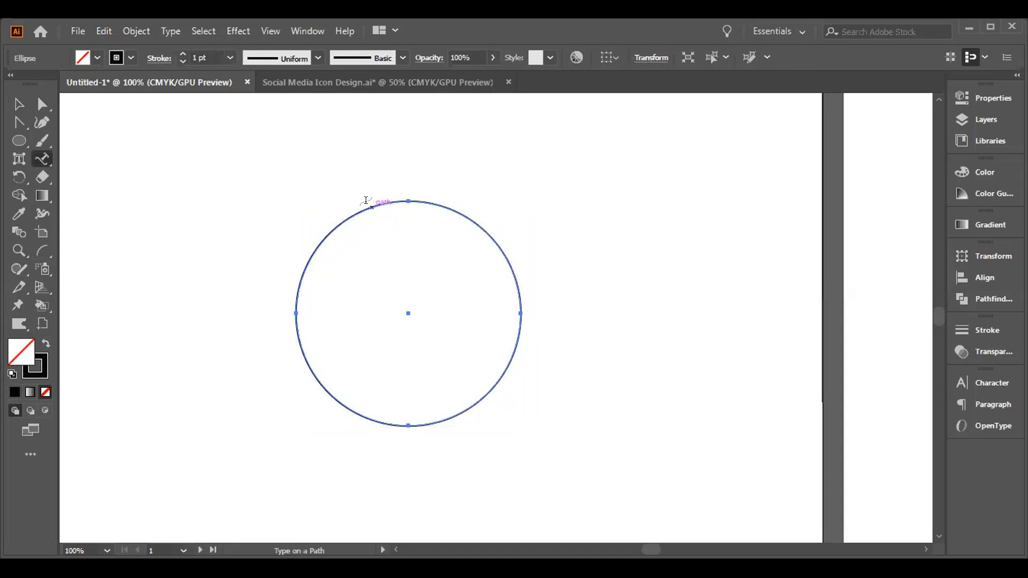
pyautogui.click(315, 168)
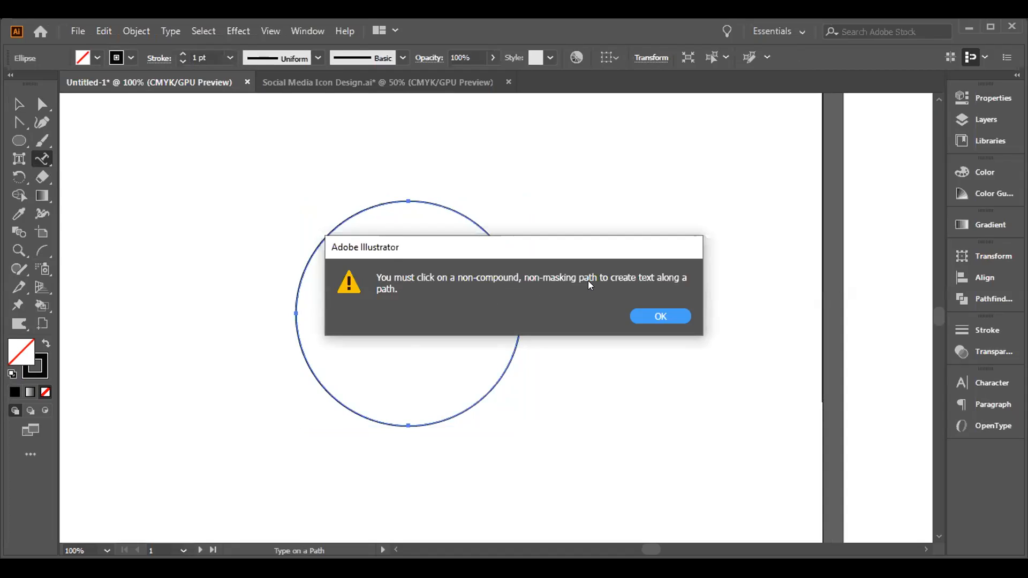
pyautogui.click(654, 316)
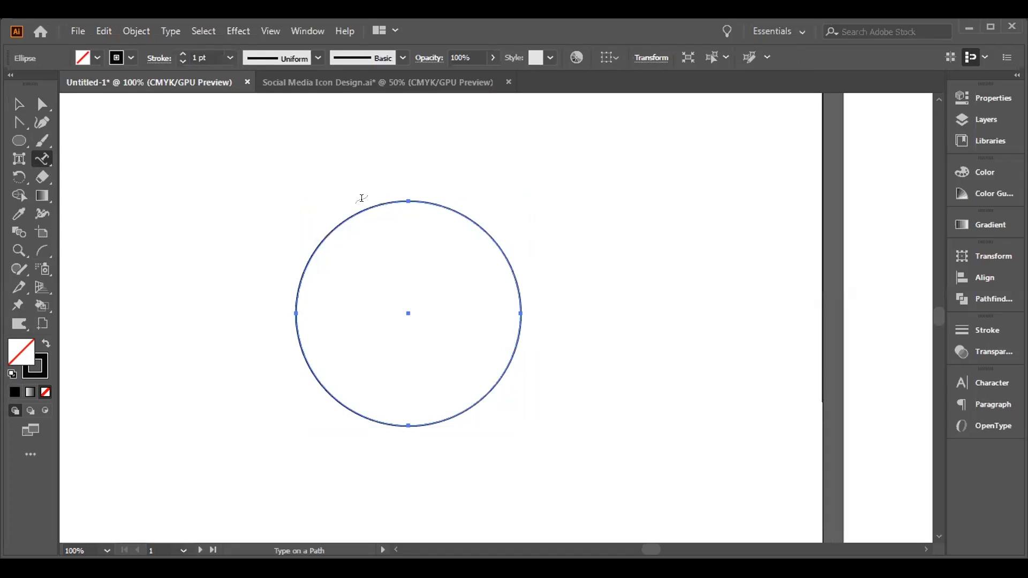
pyautogui.click(363, 198)
pyautogui.click(658, 315)
pyautogui.click(415, 199)
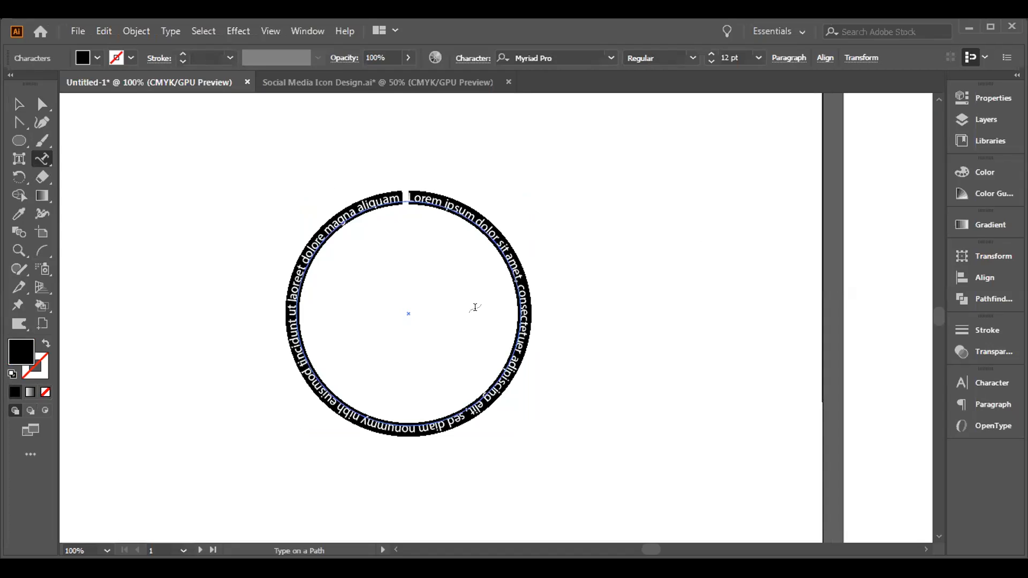
# Replace the circle's placeholder text with a line of random letters beginning "gdffhmghjmhk" and select the path text object
pyautogui.press('BackSpace')
pyautogui.write('gdffhmghjmhk,hujkhjhbjbgyhfyuyiujhuhuhjihju')
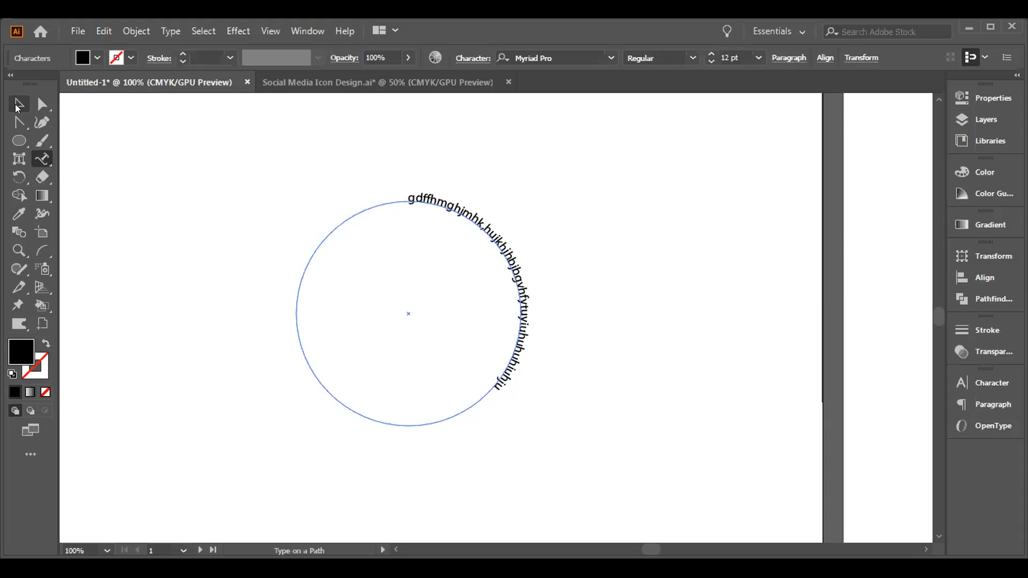
pyautogui.click(18, 105)
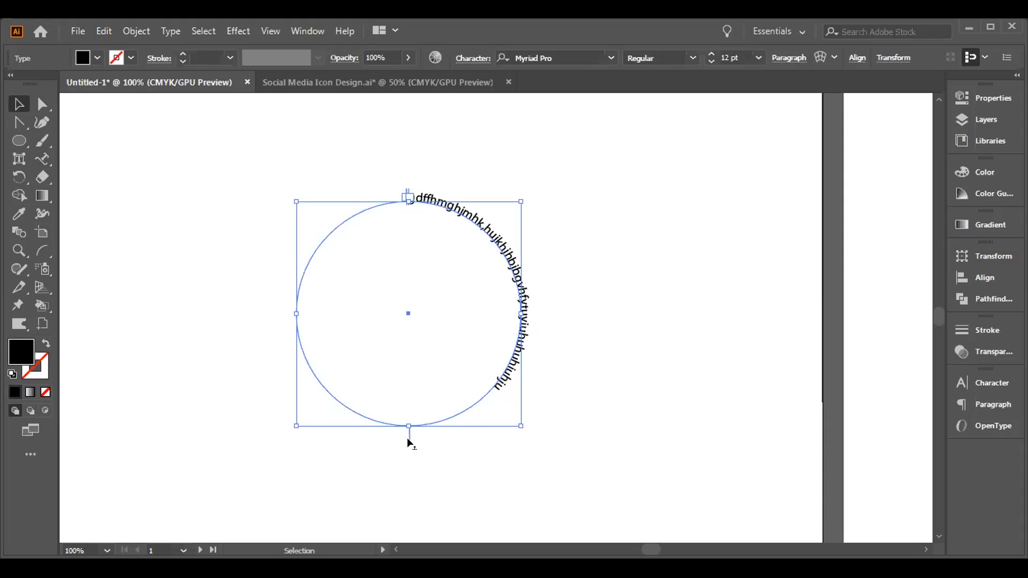
# Adjust the path text's brackets around the circle, shifting the text's start to the circle's upper-left arc
pyautogui.moveTo(410, 436); pyautogui.dragTo(599, 336)
pyautogui.click(517, 303)
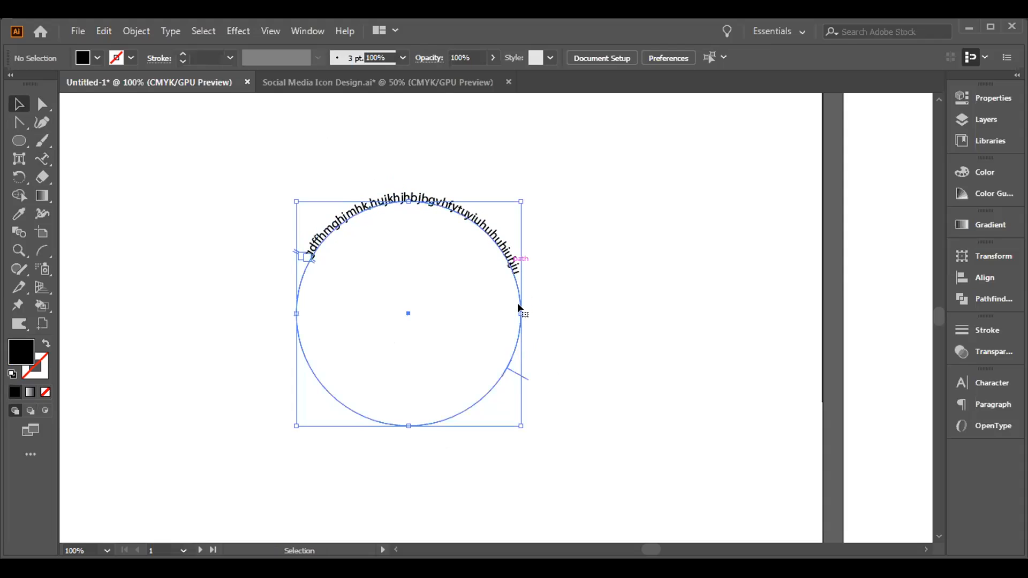
pyautogui.moveTo(524, 372)
pyautogui.mouseDown()
pyautogui.moveTo(562, 319)
pyautogui.moveTo(519, 401)
pyautogui.moveTo(530, 390)
pyautogui.mouseUp()
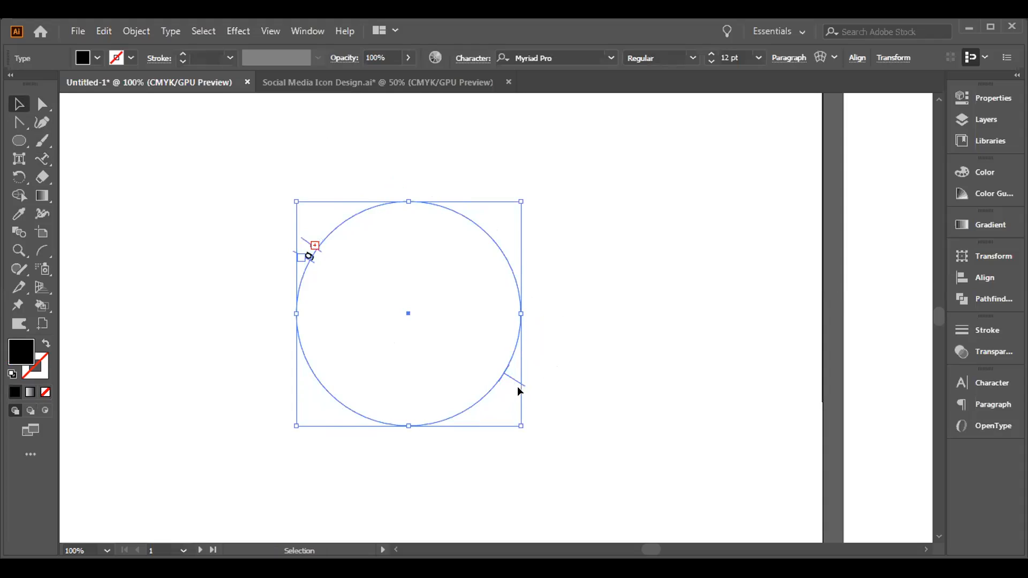
pyautogui.moveTo(520, 381); pyautogui.dragTo(443, 429)
pyautogui.press('t')
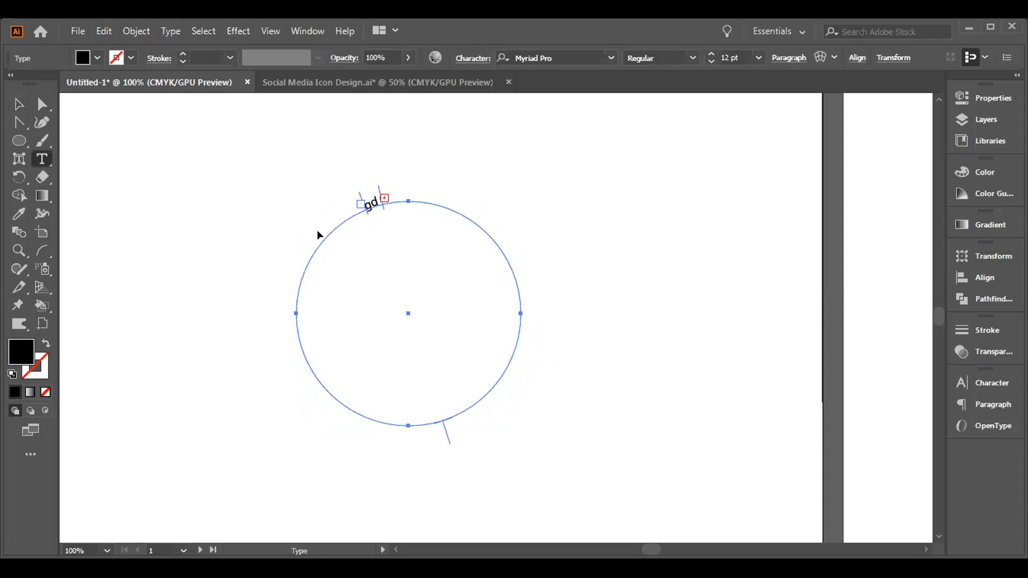
# Shift the path text's brackets around the circle onto its left arc, and delete all the linked path text objects
pyautogui.moveTo(397, 203); pyautogui.dragTo(428, 203)
pyautogui.moveTo(360, 208); pyautogui.dragTo(406, 427)
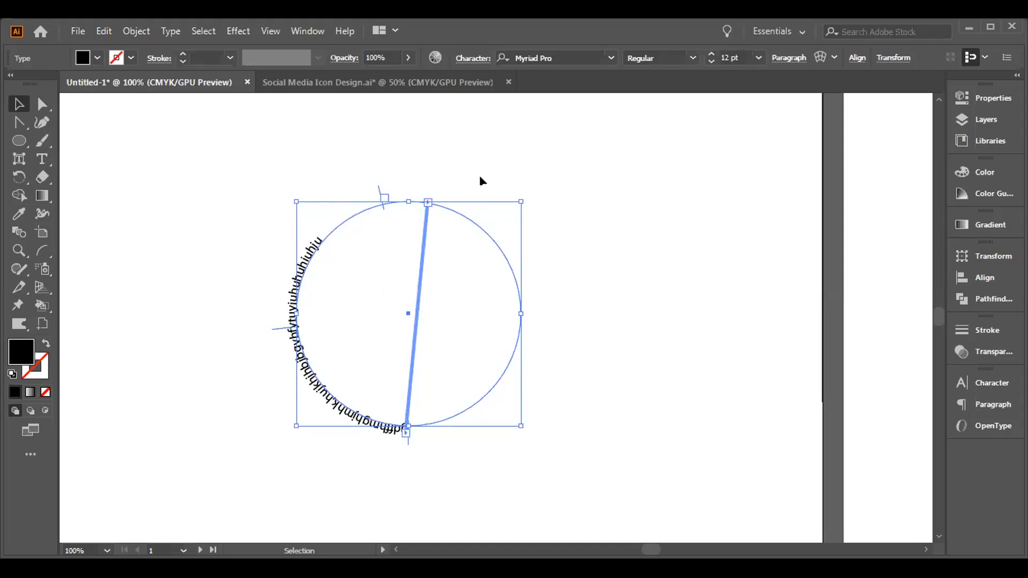
pyautogui.press('Delete')
pyautogui.moveTo(336, 173); pyautogui.dragTo(524, 292)
pyautogui.press('Delete')
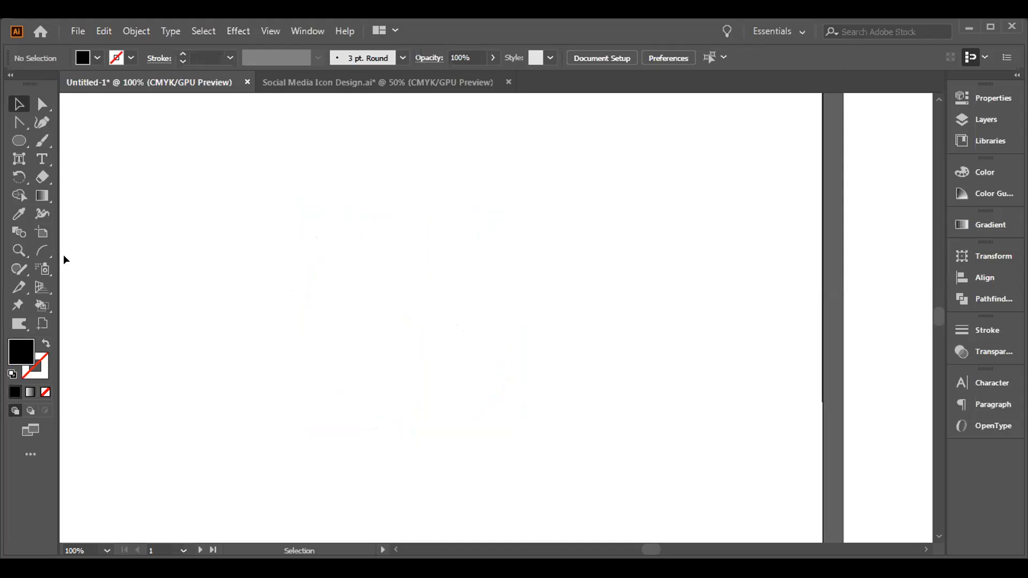
# Draw a new circle on the empty artboard area, with no fill and a 1 pt black stroke
pyautogui.moveTo(20, 142); pyautogui.dragTo(64, 158)
pyautogui.moveTo(310, 198); pyautogui.dragTo(520, 408)
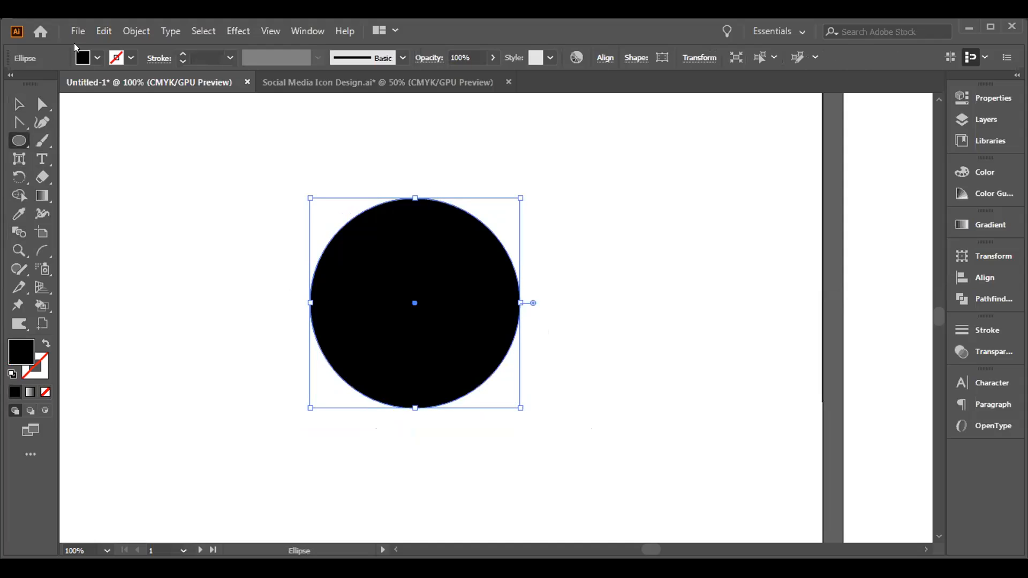
pyautogui.click(92, 60)
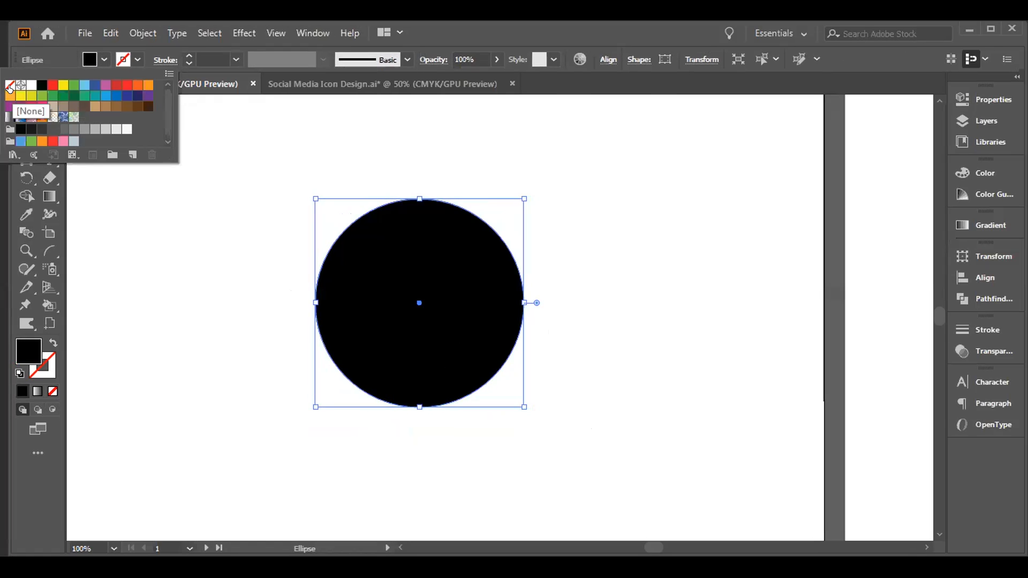
pyautogui.click(9, 84)
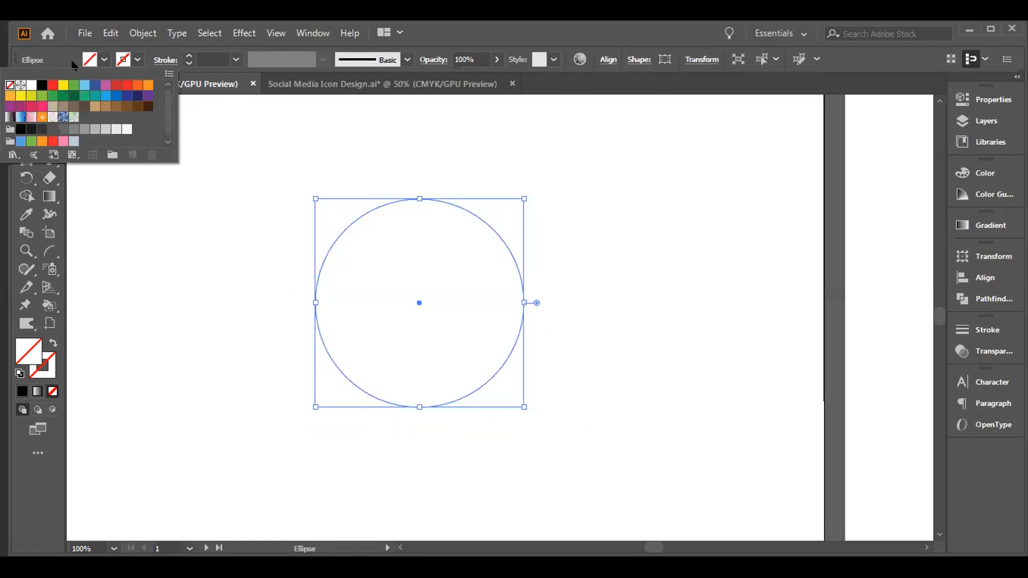
pyautogui.click(138, 63)
pyautogui.click(42, 85)
pyautogui.click(159, 237)
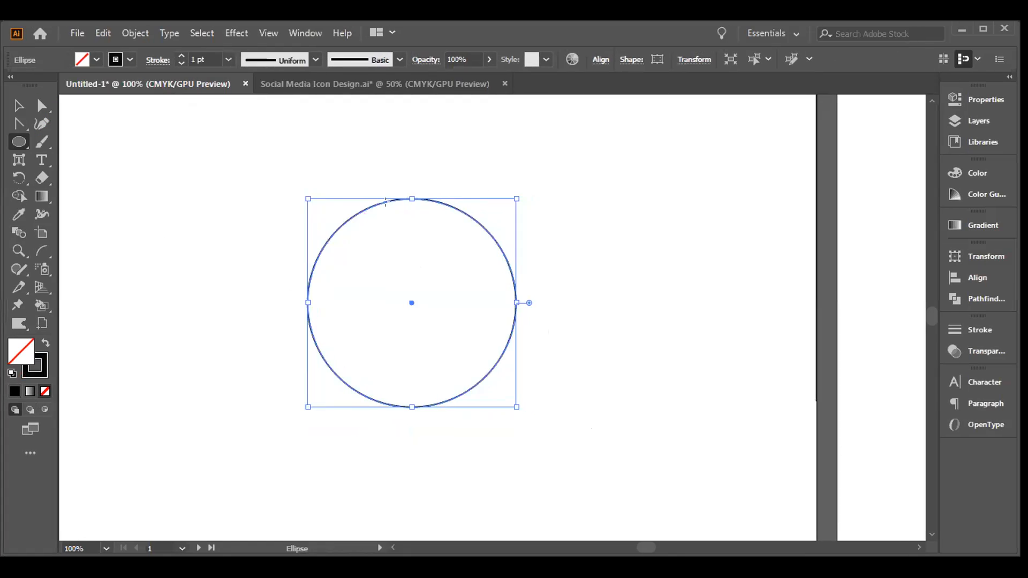
# Create Type on a Path text from the circle's upper-left arc and shorten the placeholder to "Lorem ipsum dolor sit amet, cet dolore magna"
pyautogui.moveTo(30, 157); pyautogui.dragTo(92, 172)
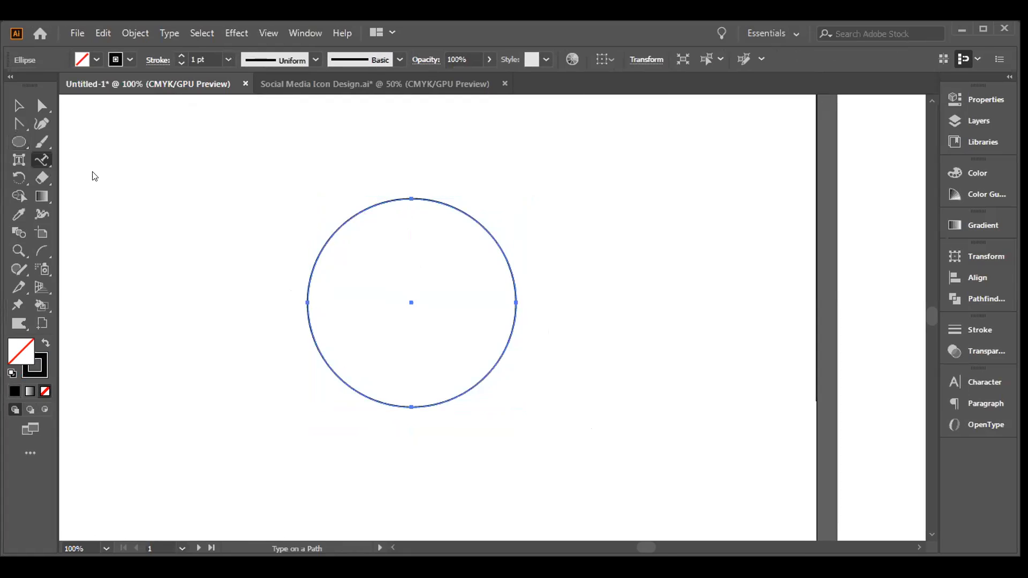
pyautogui.click(351, 212)
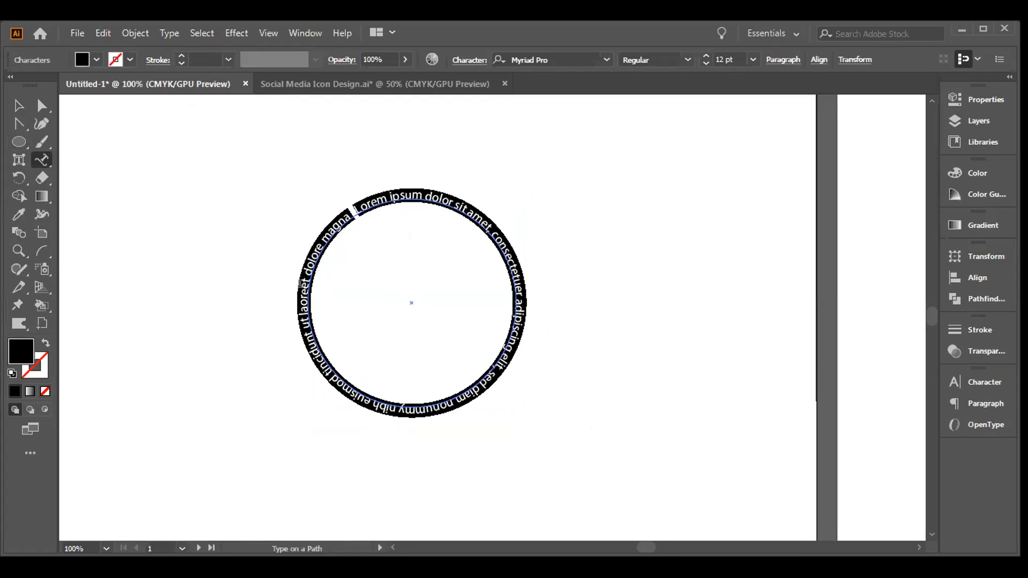
pyautogui.click(301, 284)
pyautogui.press('BackSpace')
pyautogui.press('BackSpace')
pyautogui.press('BackSpace')
pyautogui.press('BackSpace')
pyautogui.press('BackSpace')
pyautogui.press('BackSpace')
pyautogui.press('BackSpace')
pyautogui.press('BackSpace')
pyautogui.press('BackSpace')
pyautogui.press('BackSpace')
pyautogui.press('BackSpace')
pyautogui.press('BackSpace')
pyautogui.press('BackSpace')
pyautogui.press('BackSpace')
pyautogui.press('BackSpace')
pyautogui.press('BackSpace')
pyautogui.press('BackSpace')
pyautogui.press('BackSpace')
pyautogui.press('BackSpace')
pyautogui.press('BackSpace')
pyautogui.press('BackSpace')
pyautogui.press('BackSpace')
pyautogui.press('BackSpace')
pyautogui.press('BackSpace')
pyautogui.press('BackSpace')
pyautogui.press('BackSpace')
pyautogui.press('BackSpace')
pyautogui.press('BackSpace')
pyautogui.press('BackSpace')
pyautogui.press('BackSpace')
pyautogui.press('BackSpace')
pyautogui.press('BackSpace')
pyautogui.press('BackSpace')
pyautogui.press('BackSpace')
pyautogui.press('BackSpace')
pyautogui.press('BackSpace')
pyautogui.press('BackSpace')
pyautogui.press('BackSpace')
pyautogui.press('BackSpace')
pyautogui.press('BackSpace')
pyautogui.press('BackSpace')
pyautogui.press('BackSpace')
pyautogui.press('BackSpace')
pyautogui.press('BackSpace')
pyautogui.press('BackSpace')
pyautogui.press('BackSpace')
pyautogui.press('BackSpace')
pyautogui.press('BackSpace')
pyautogui.press('BackSpace')
pyautogui.press('BackSpace')
pyautogui.press('BackSpace')
pyautogui.press('BackSpace')
pyautogui.press('BackSpace')
pyautogui.press('BackSpace')
pyautogui.press('BackSpace')
pyautogui.press('BackSpace')
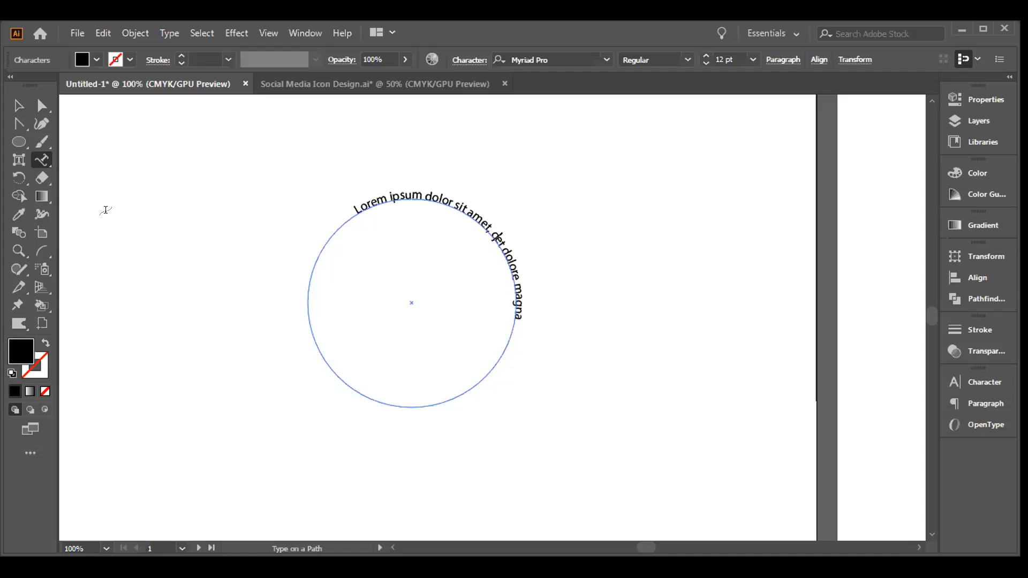
# Try to grab the path text's bracket on the circle's lower-right arc
pyautogui.click(18, 110)
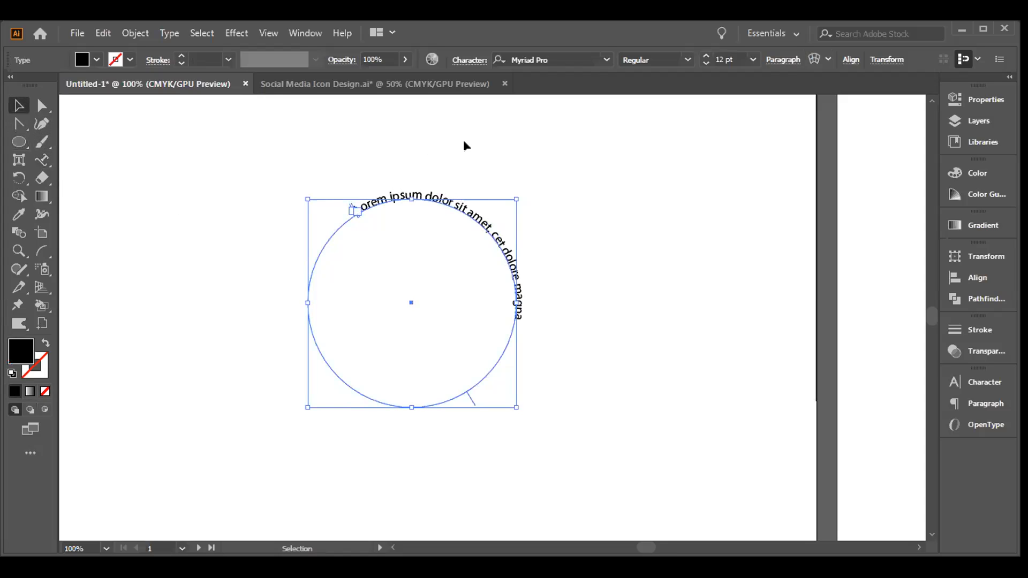
pyautogui.click(472, 399)
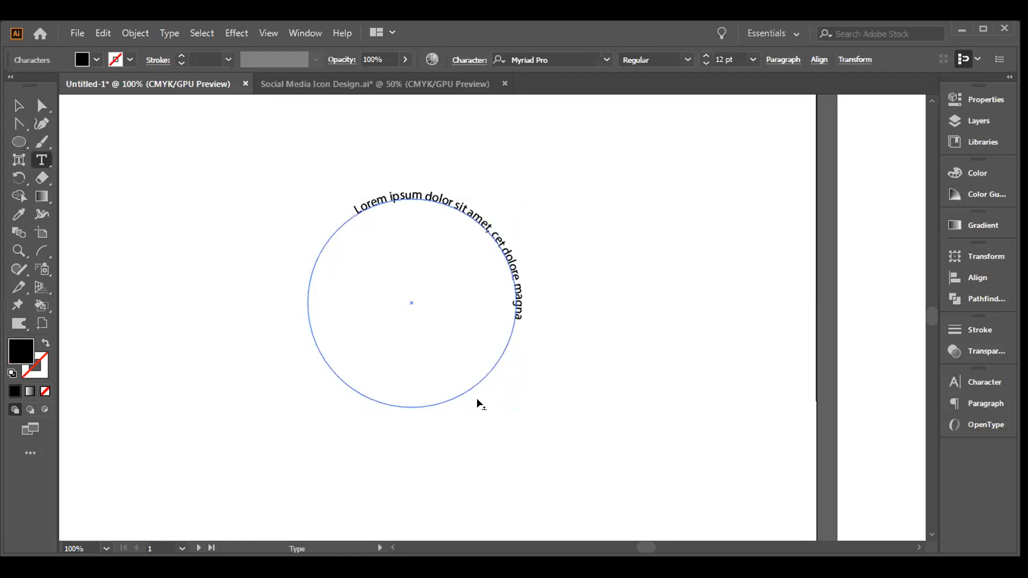
pyautogui.press('t')
pyautogui.click(512, 317)
pyautogui.click(19, 106)
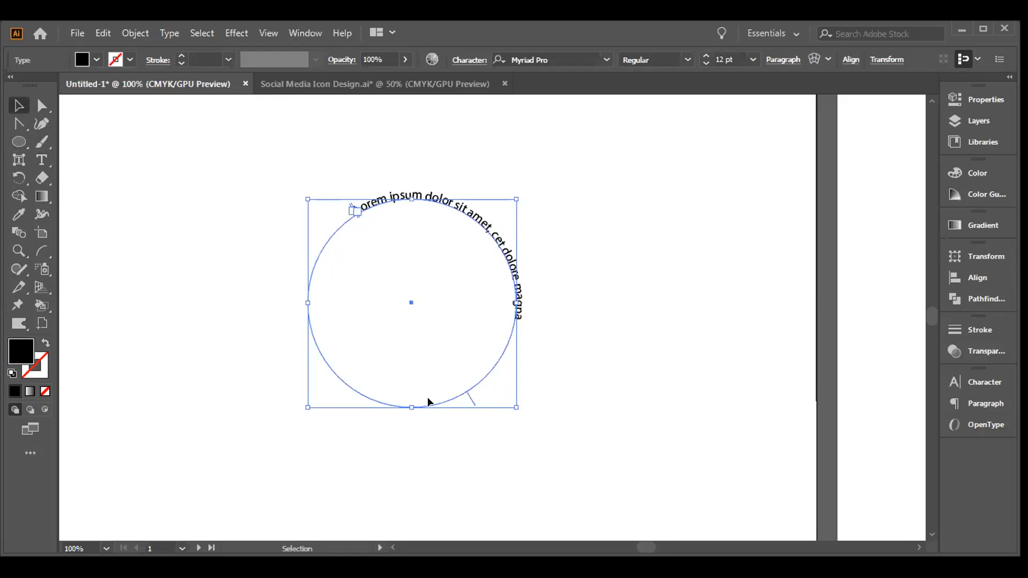
pyautogui.doubleClick(473, 400)
pyautogui.keyDown('ctrl'); pyautogui.click(428, 432); pyautogui.keyUp('ctrl')
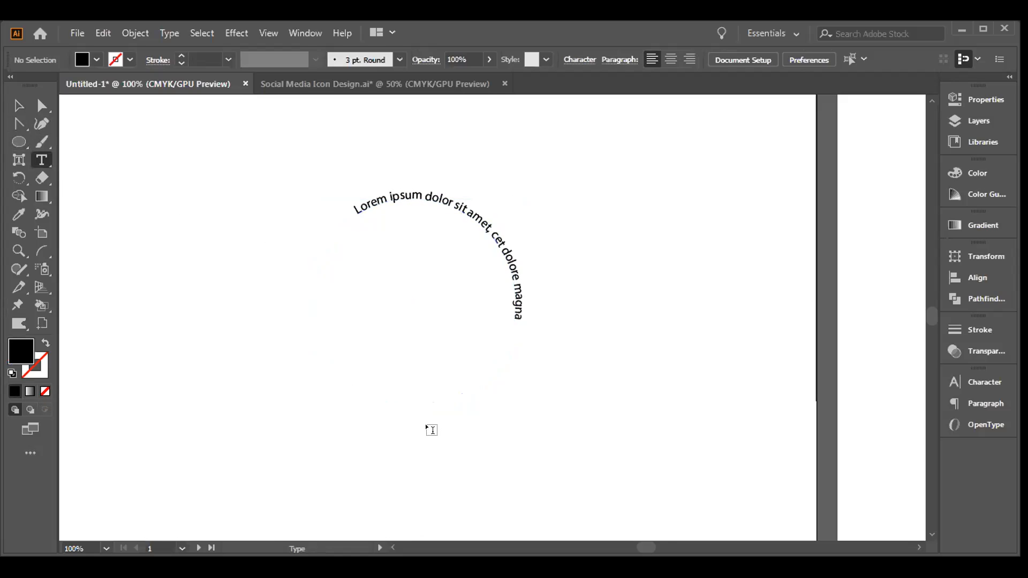
pyautogui.click(19, 105)
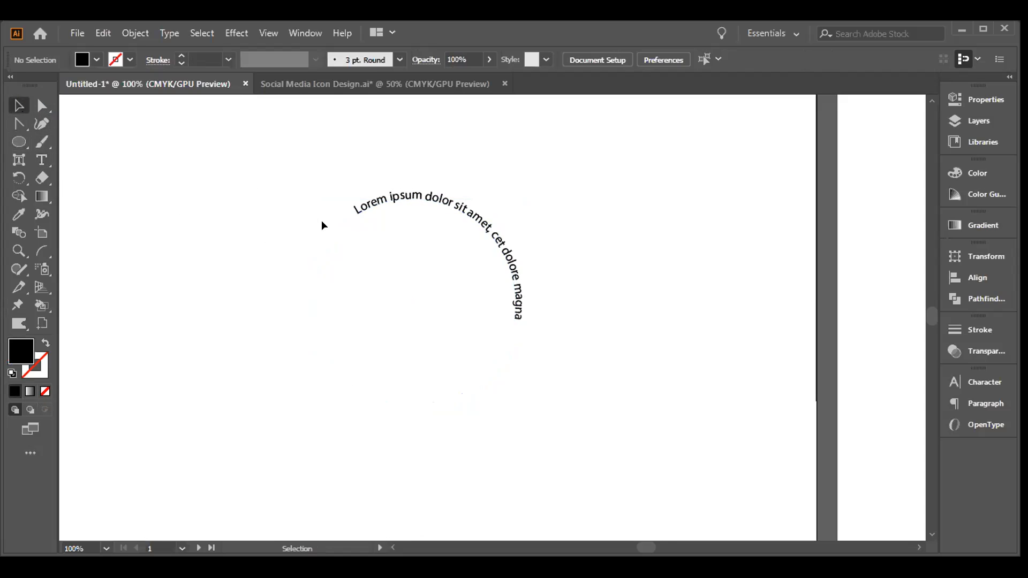
pyautogui.click(478, 399)
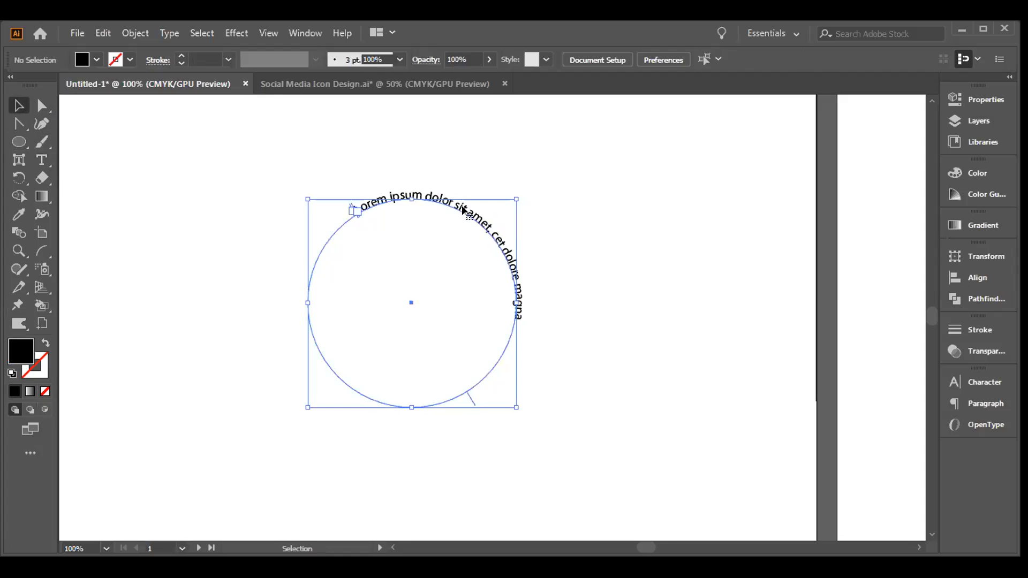
# Rotate the circular path text counter-clockwise so it arches over the circle's top, and turn it partly back clockwise
pyautogui.moveTo(518, 402); pyautogui.dragTo(538, 341)
pyautogui.click(536, 336)
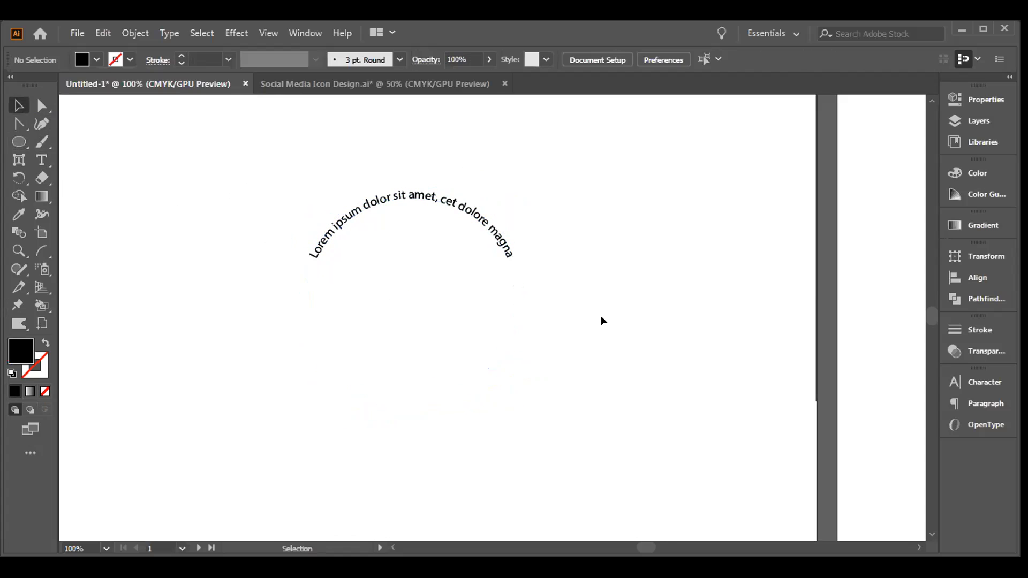
pyautogui.click(476, 216)
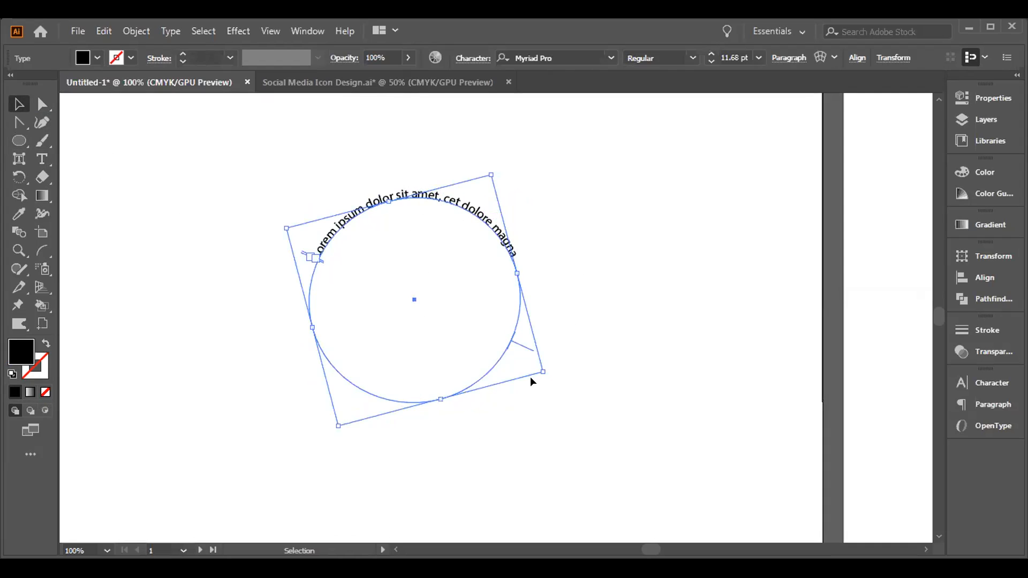
pyautogui.moveTo(551, 374); pyautogui.dragTo(527, 409)
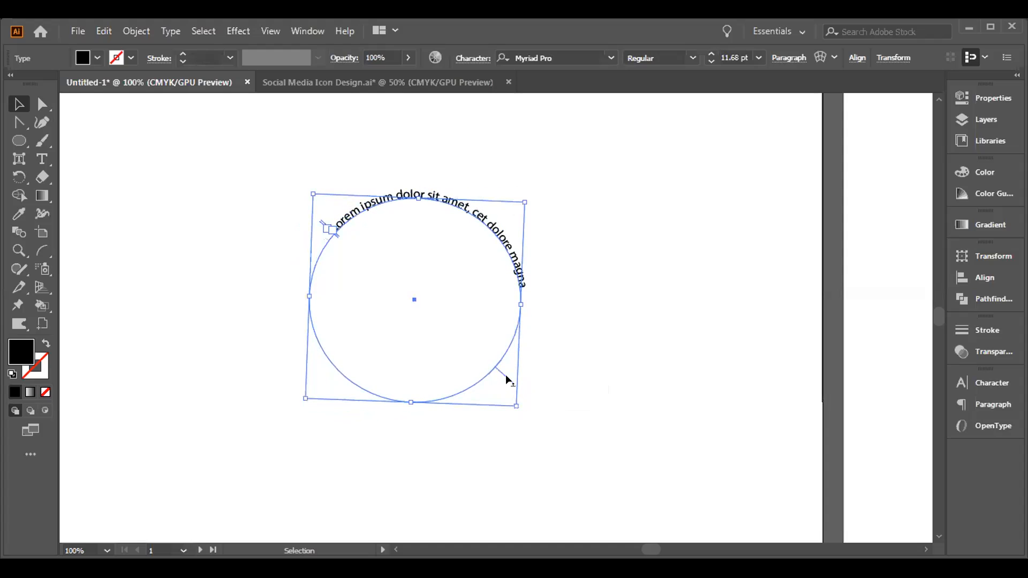
# Flip the path text to the inside of the circle and slide it along the path onto the lower arc
pyautogui.moveTo(505, 374); pyautogui.dragTo(428, 352)
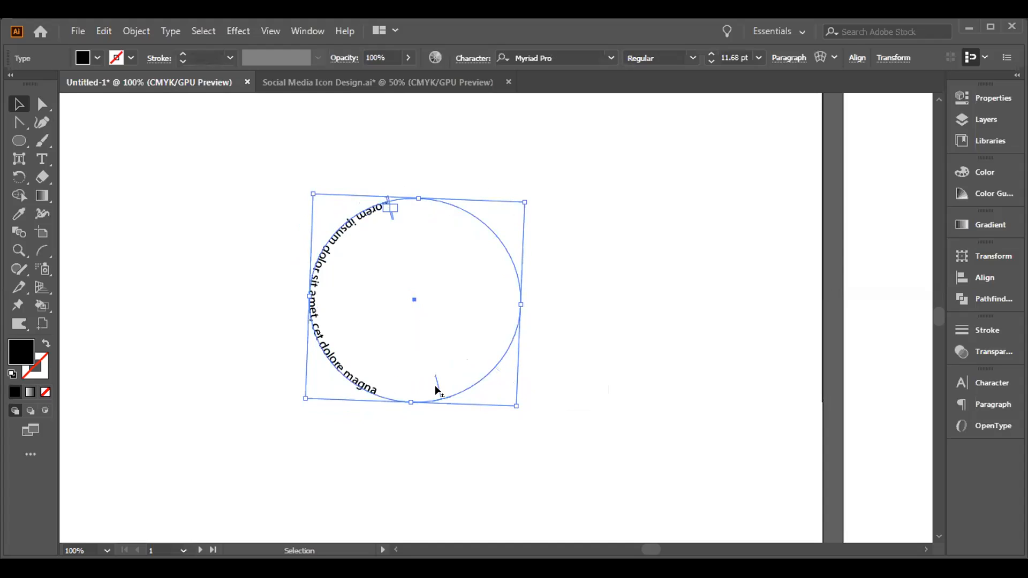
pyautogui.moveTo(435, 386); pyautogui.dragTo(407, 374)
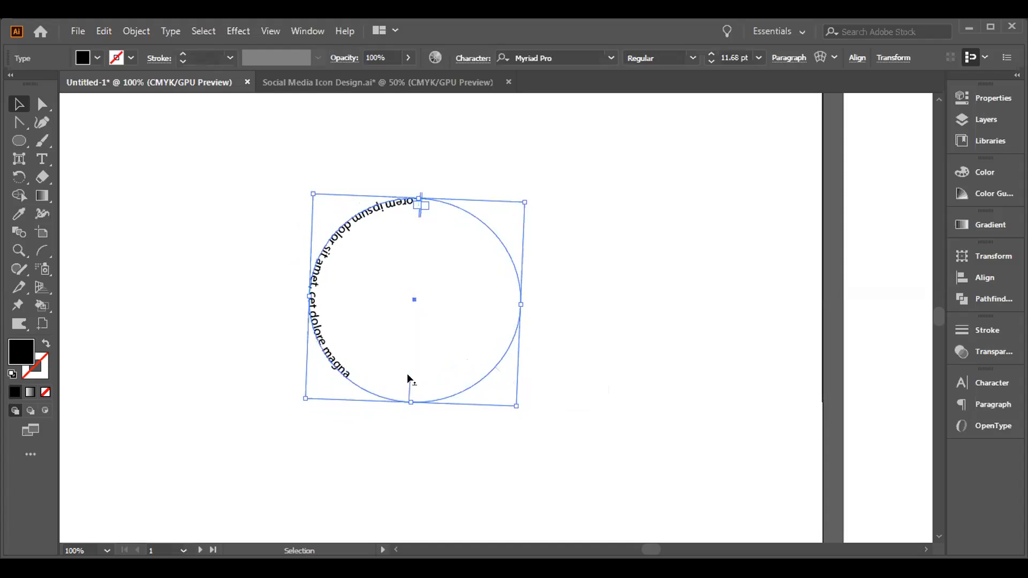
pyautogui.doubleClick(411, 207)
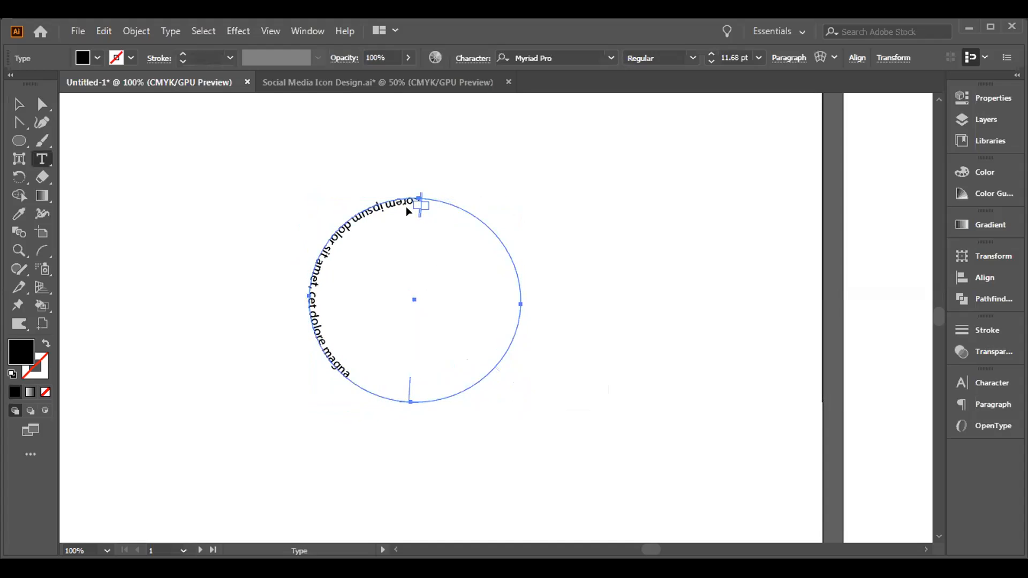
pyautogui.moveTo(419, 206)
pyautogui.mouseDown()
pyautogui.moveTo(419, 222)
pyautogui.moveTo(421, 211)
pyautogui.moveTo(408, 223)
pyautogui.mouseUp()
pyautogui.press('Escape')
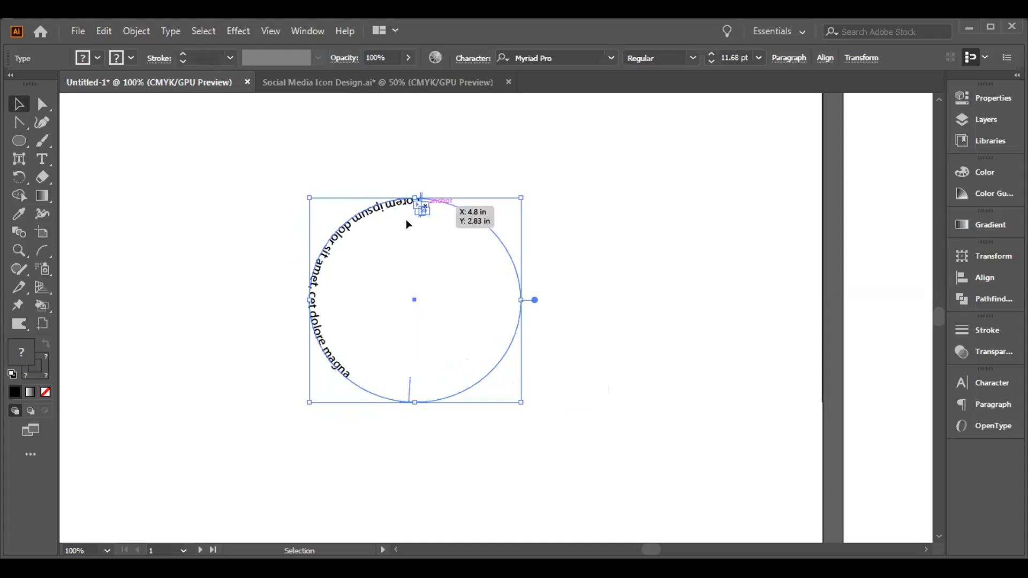
pyautogui.moveTo(406, 389); pyautogui.dragTo(501, 328)
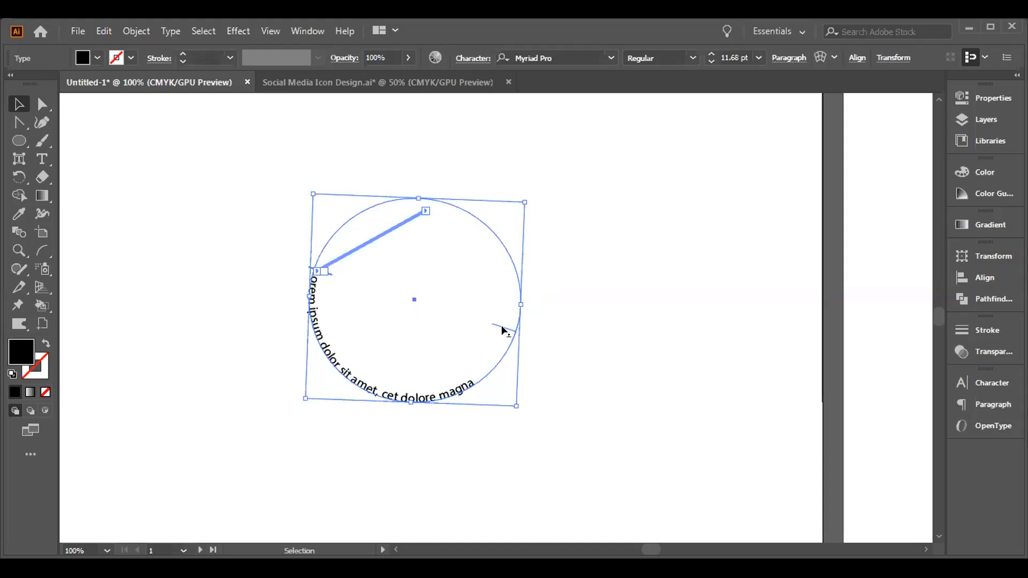
# Delete the circular path text and the small text object linked to it
pyautogui.click(423, 210)
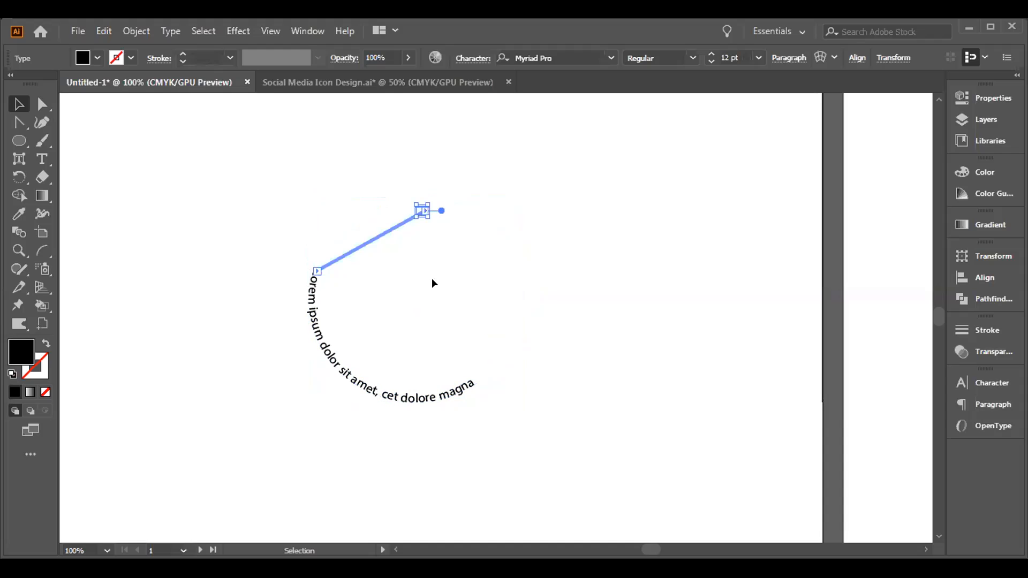
pyautogui.click(361, 384)
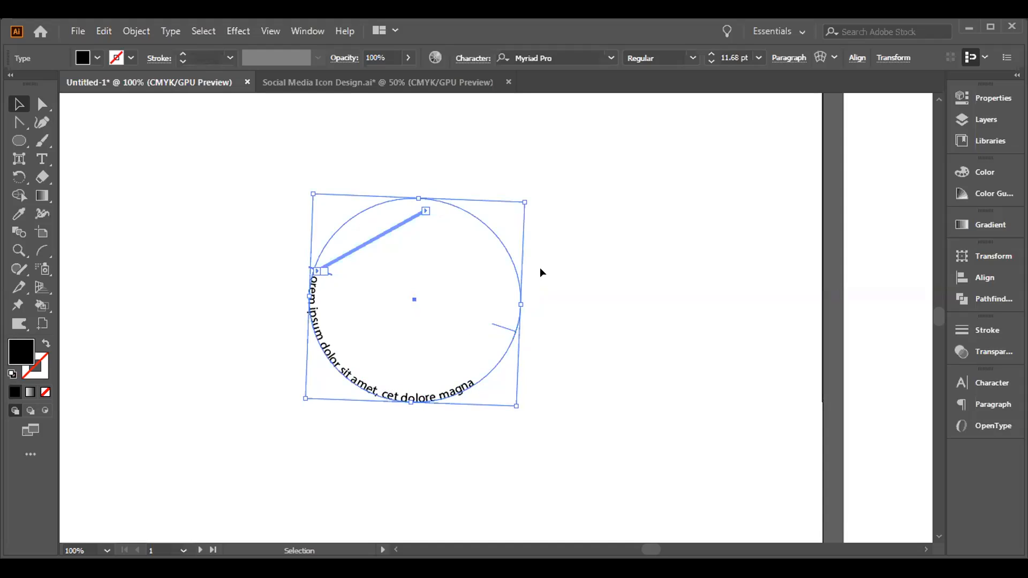
pyautogui.press('Delete')
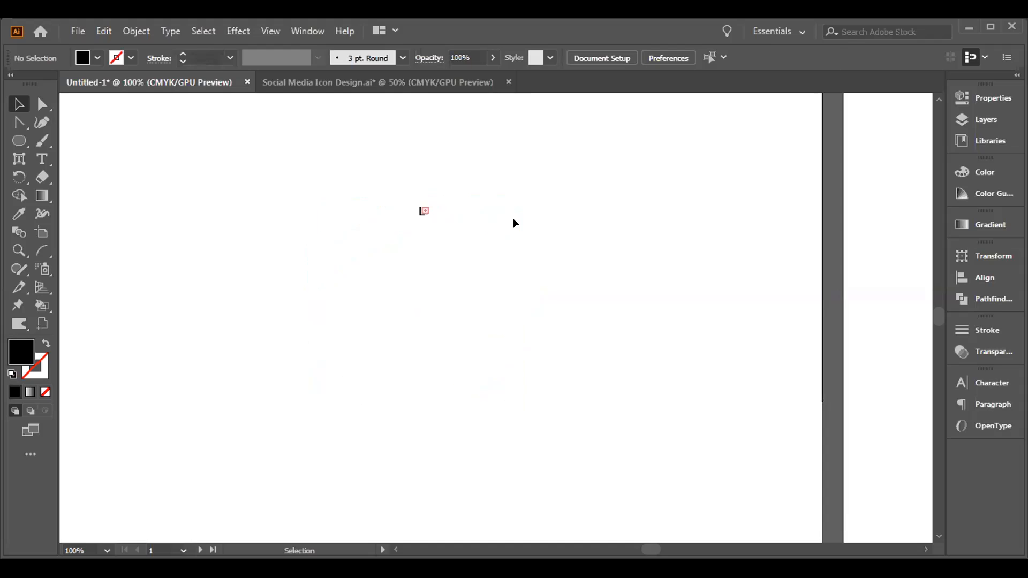
pyautogui.moveTo(452, 203); pyautogui.dragTo(384, 262)
pyautogui.press('Delete')
# Draw a new circle in the upper-left area of the visible artboard and remove its fill
pyautogui.moveTo(8, 142); pyautogui.dragTo(91, 159)
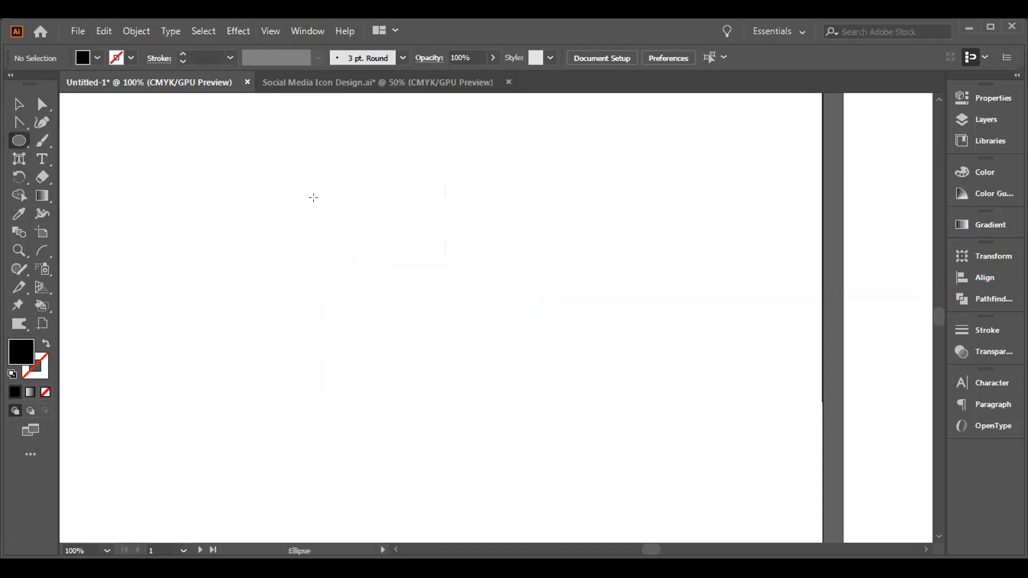
pyautogui.moveTo(299, 208); pyautogui.dragTo(362, 303)
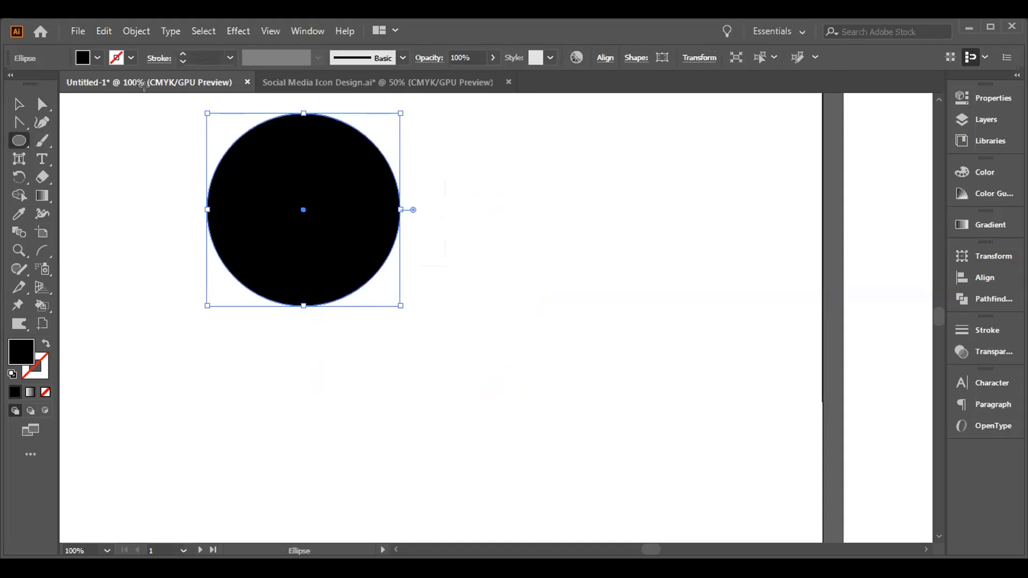
pyautogui.click(97, 58)
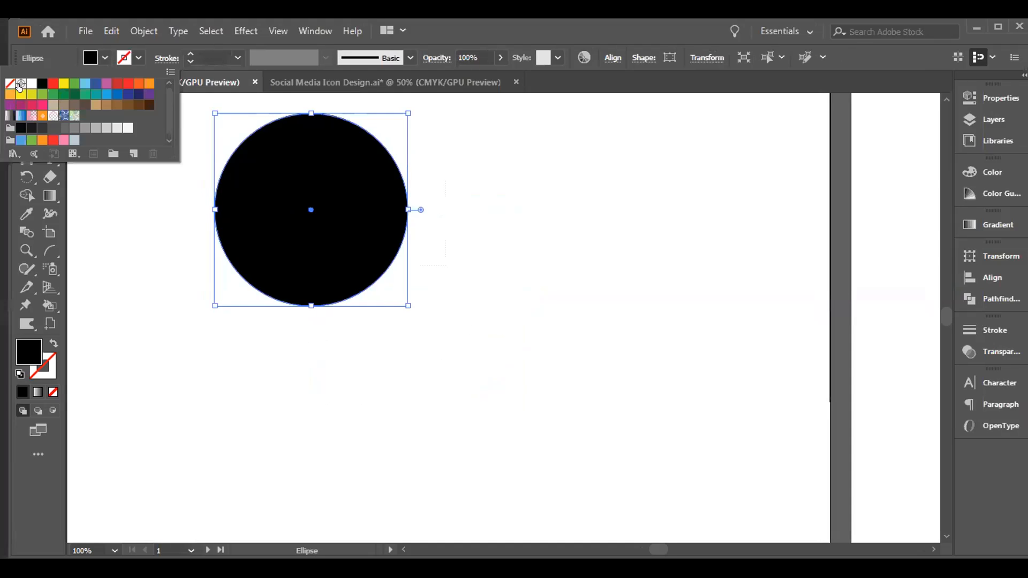
pyautogui.click(3, 83)
pyautogui.click(31, 83)
pyautogui.click(8, 84)
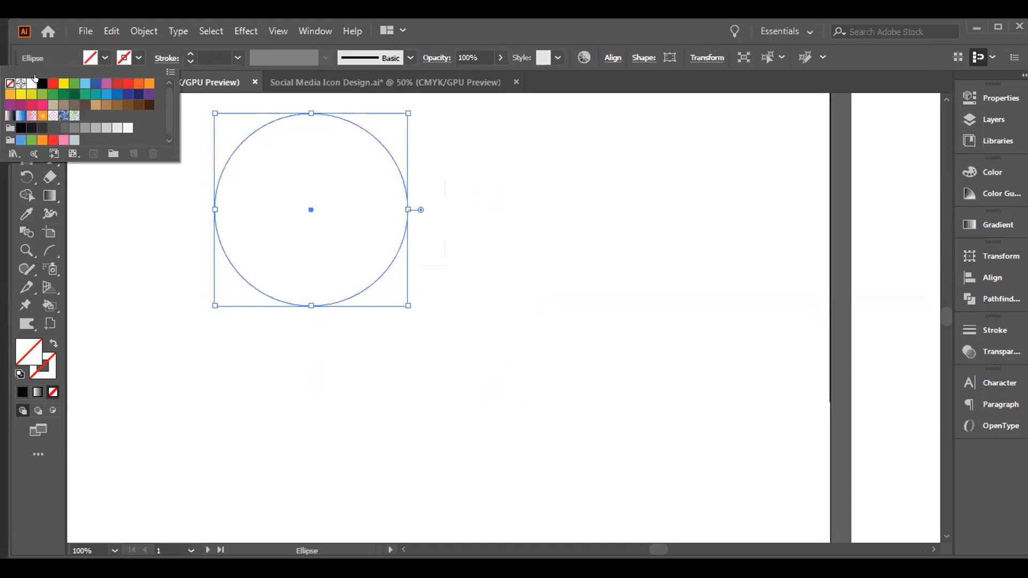
# Give the unfilled circle a 1 pt black stroke, leaving the Black swatch's options unedited
pyautogui.click(137, 62)
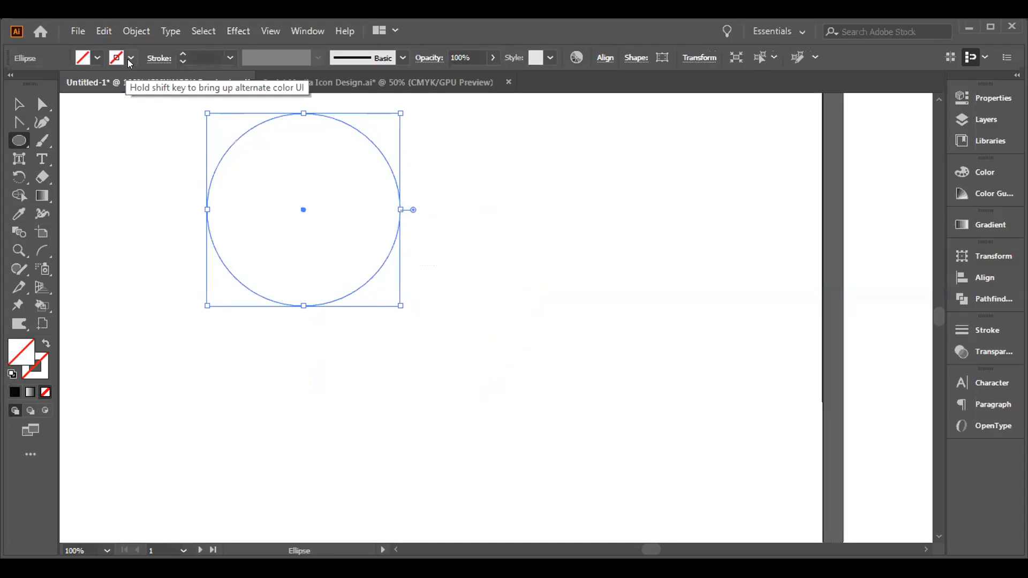
pyautogui.click(129, 61)
pyautogui.click(34, 83)
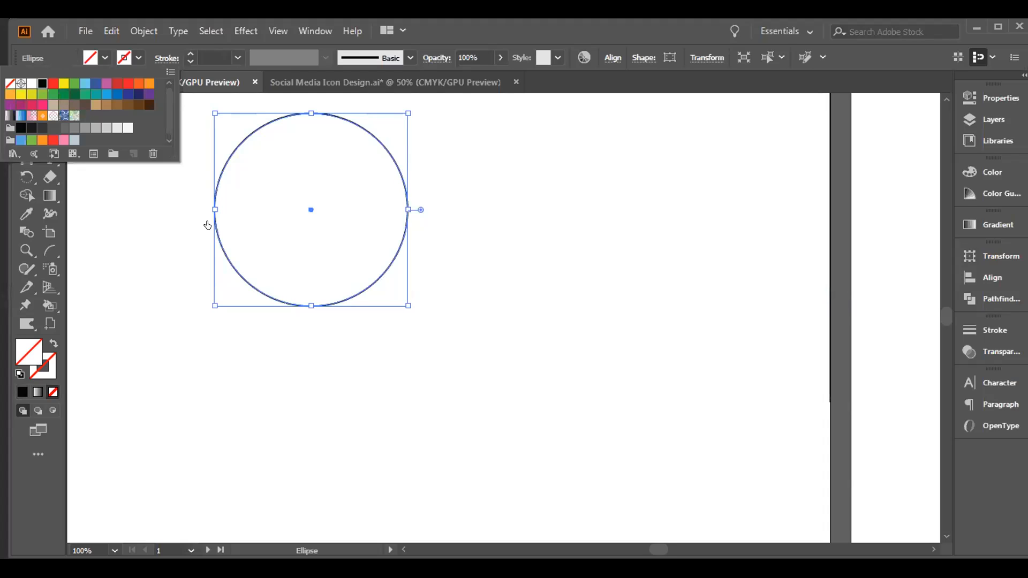
pyautogui.doubleClick(43, 83)
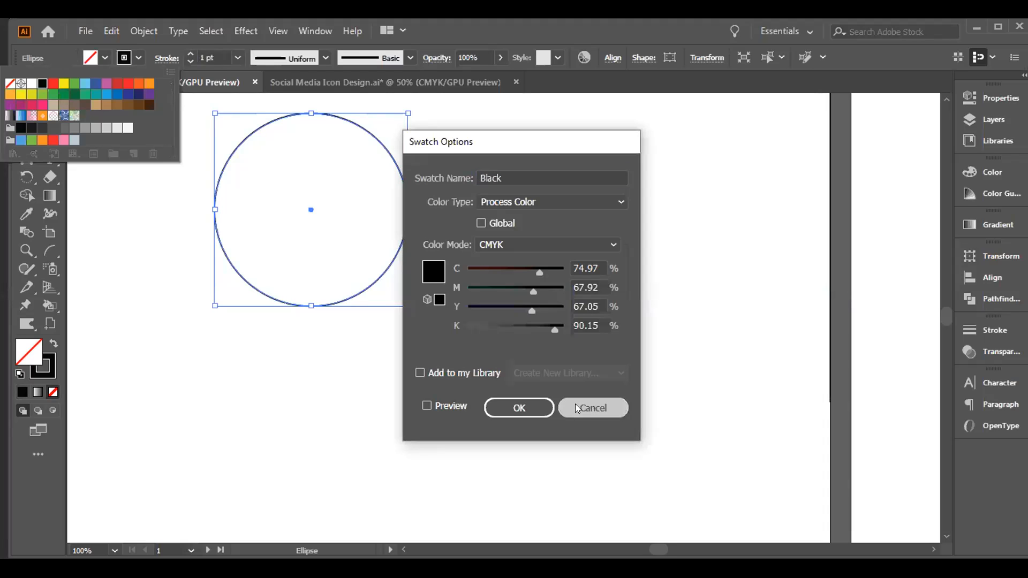
pyautogui.click(576, 408)
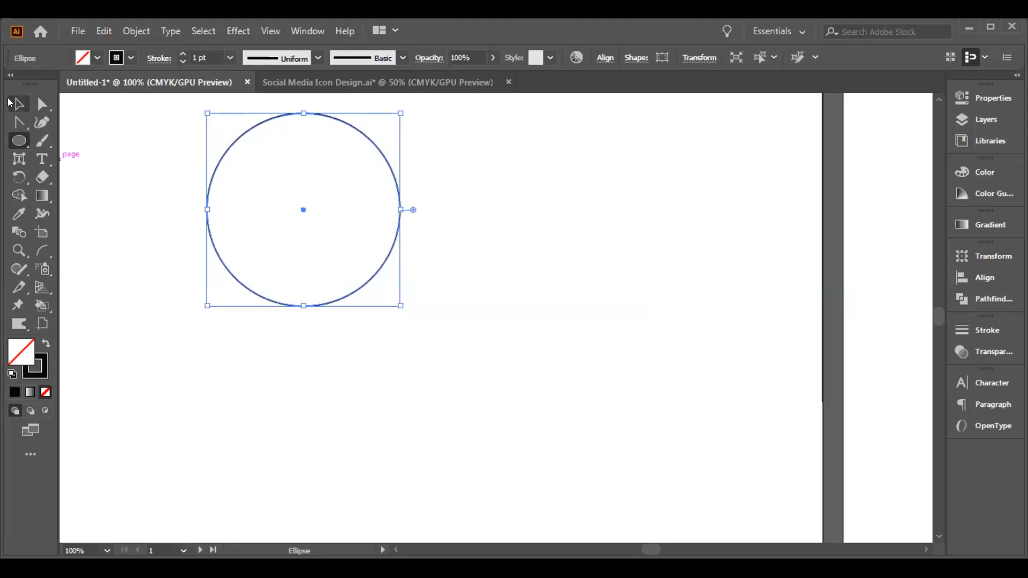
pyautogui.click(17, 102)
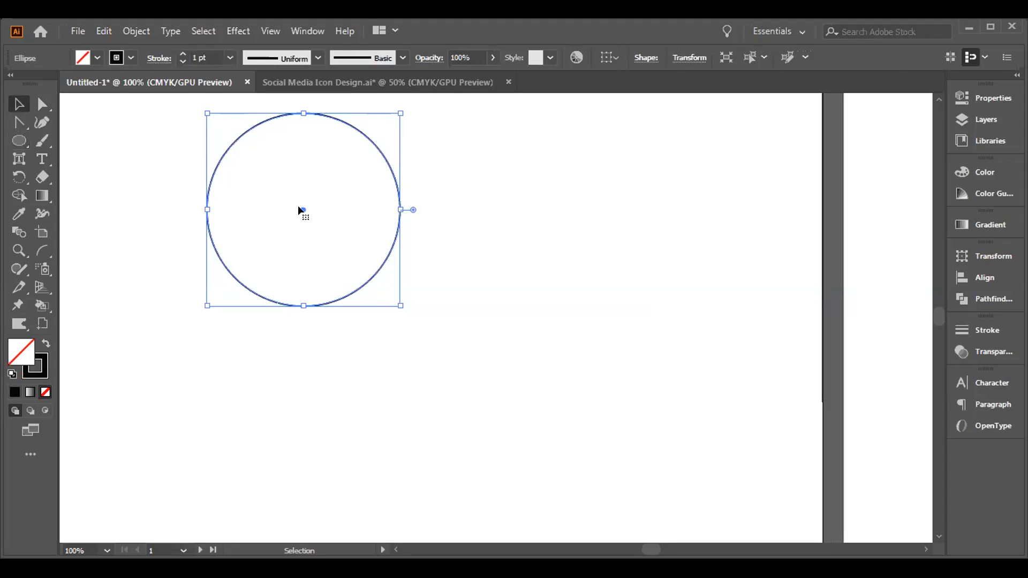
# Duplicate the circle to its right and place the text DESIGN along the original circle's upper arc with Type on a Path
pyautogui.moveTo(298, 207); pyautogui.dragTo(513, 208)
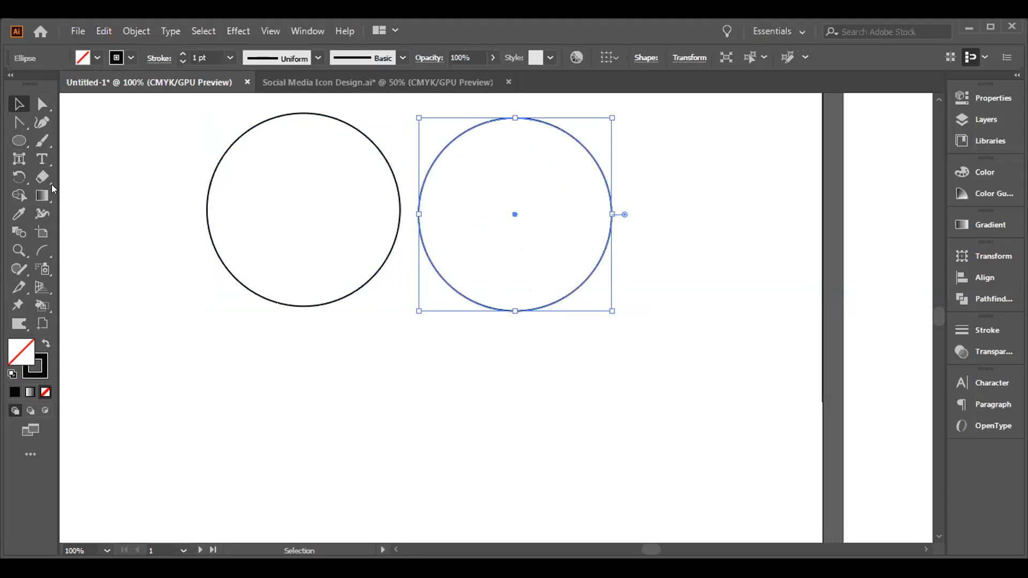
pyautogui.click(41, 160)
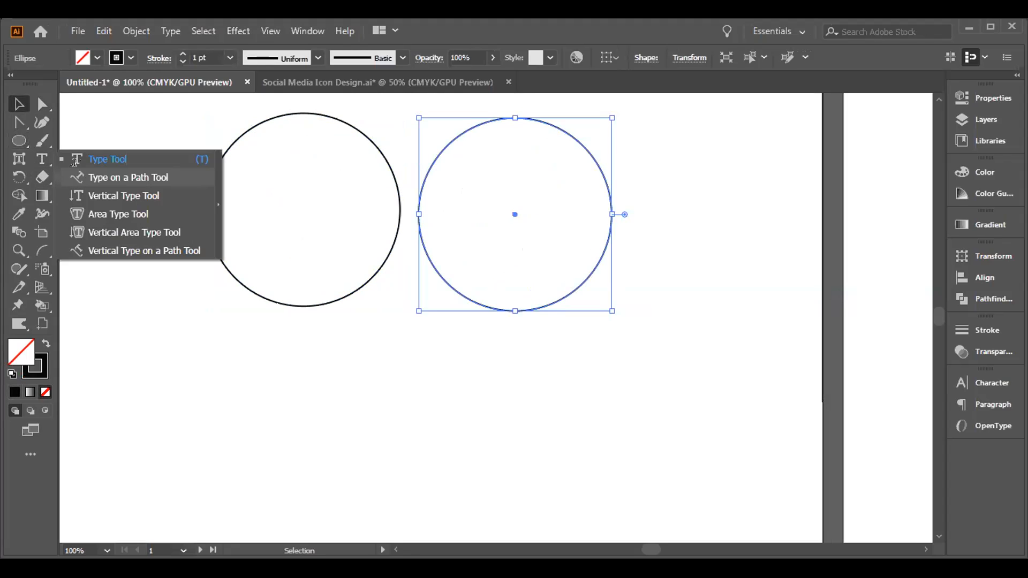
pyautogui.click(128, 178)
pyautogui.click(742, 332)
pyautogui.click(647, 314)
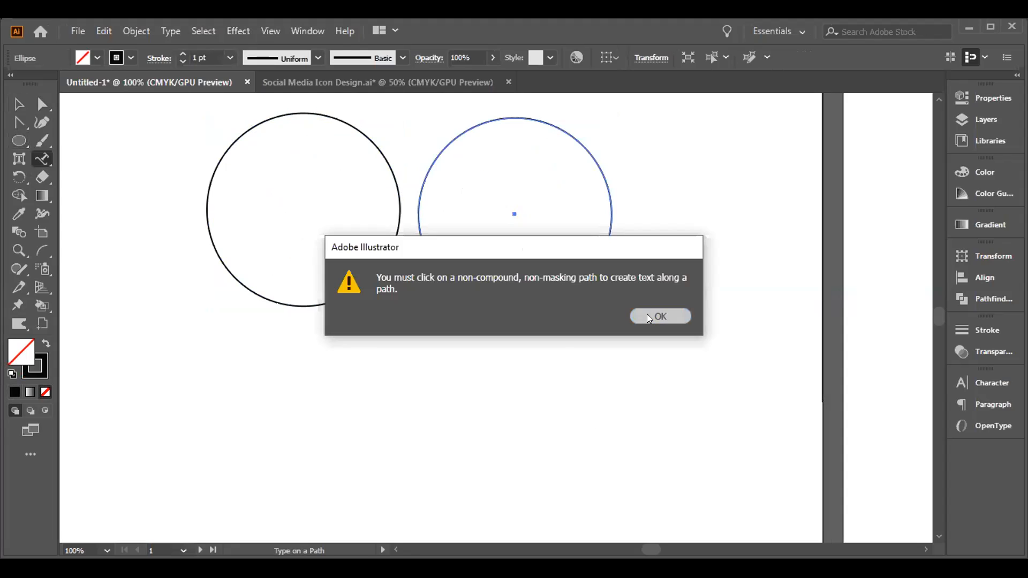
pyautogui.click(255, 119)
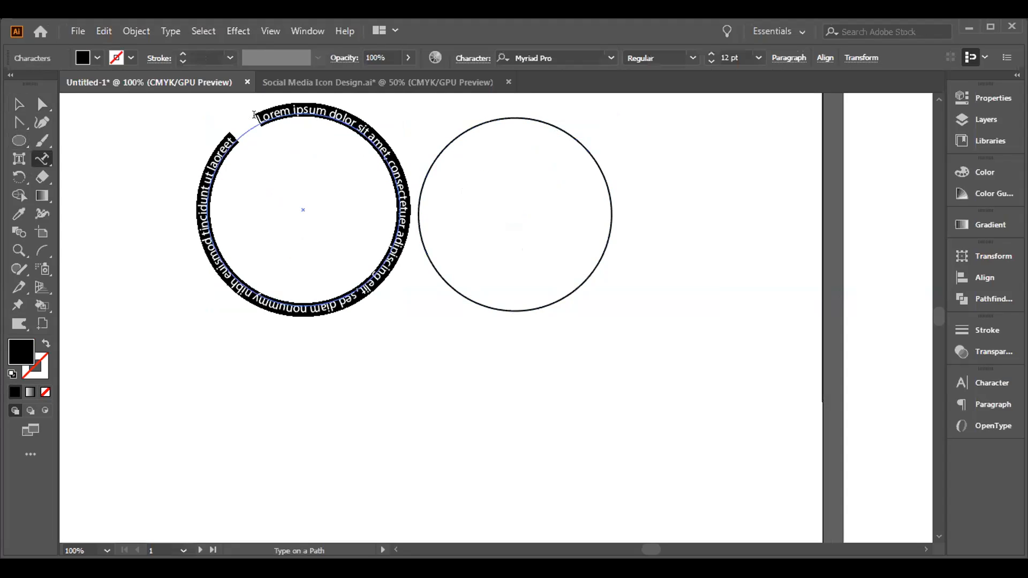
pyautogui.press('BackSpace')
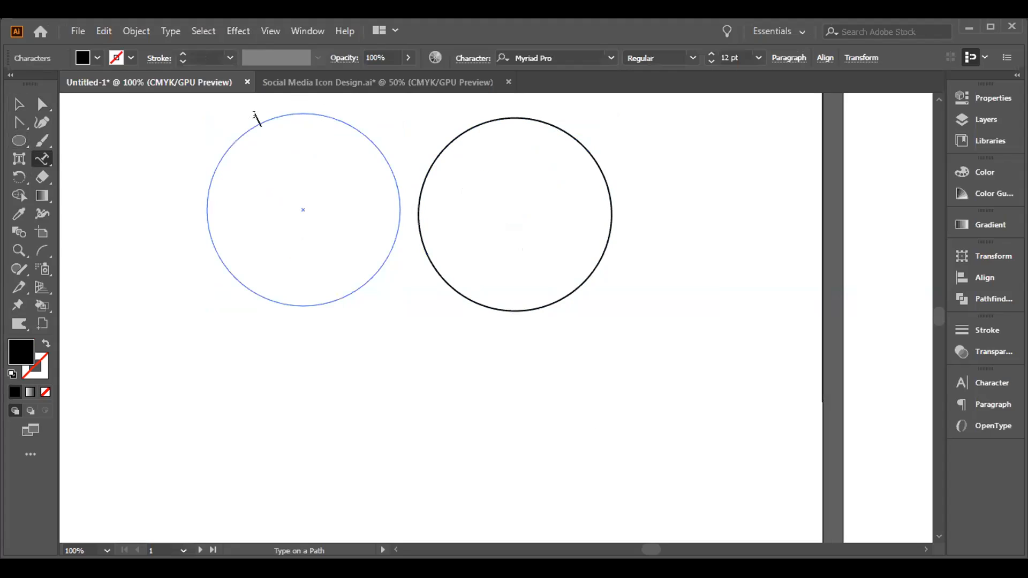
pyautogui.write('DESIGN')
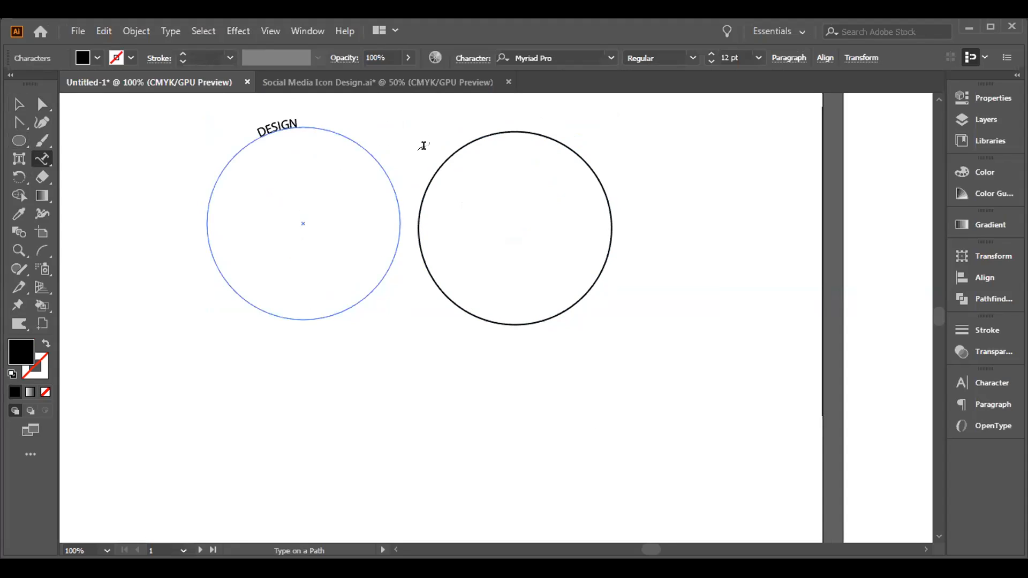
# Replace the duplicate circle's outline with path text reading GRAPHICS, starting on its upper-left arc
pyautogui.click(449, 147)
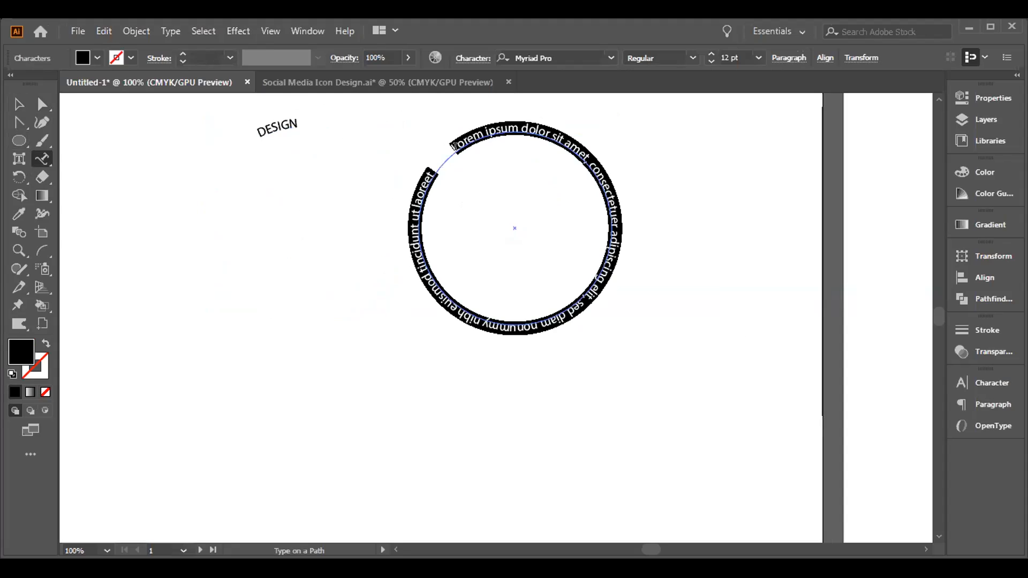
pyautogui.press('BackSpace')
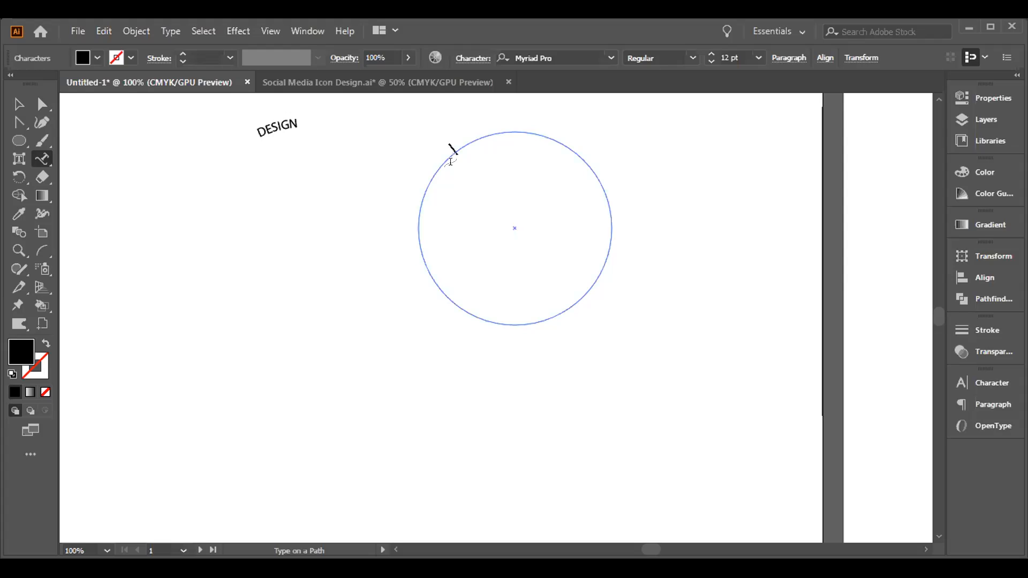
pyautogui.write('RAPHICS')
# Set the font size of both the GRAPHICS and DESIGN path texts to 36 pt
pyautogui.click(19, 104)
pyautogui.click(493, 146)
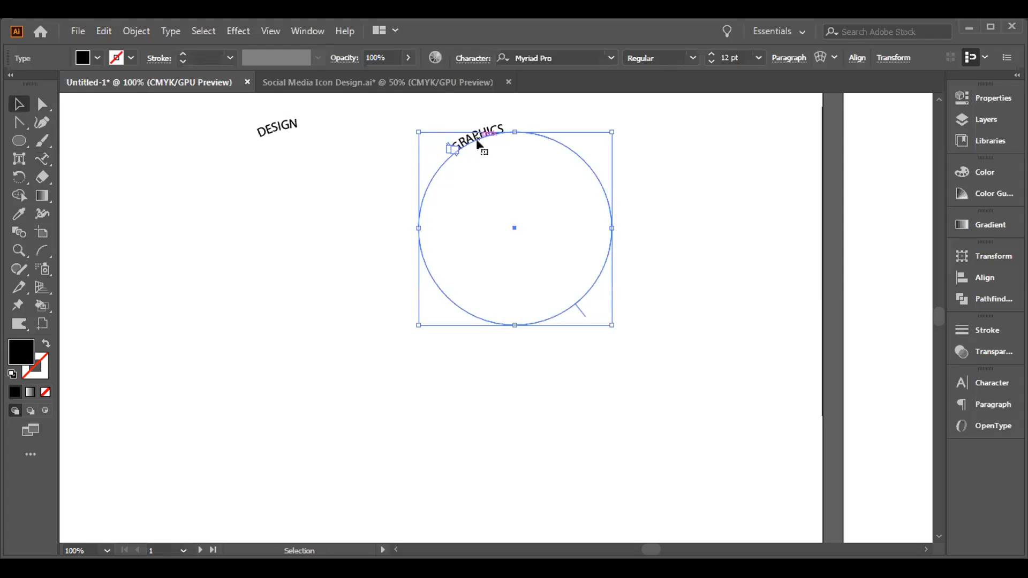
pyautogui.click(982, 383)
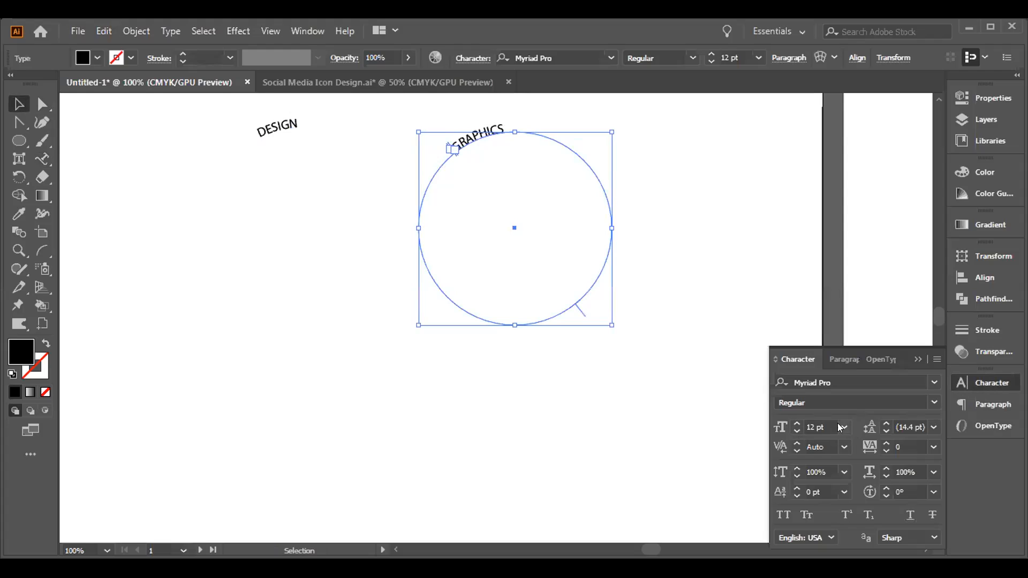
pyautogui.click(844, 427)
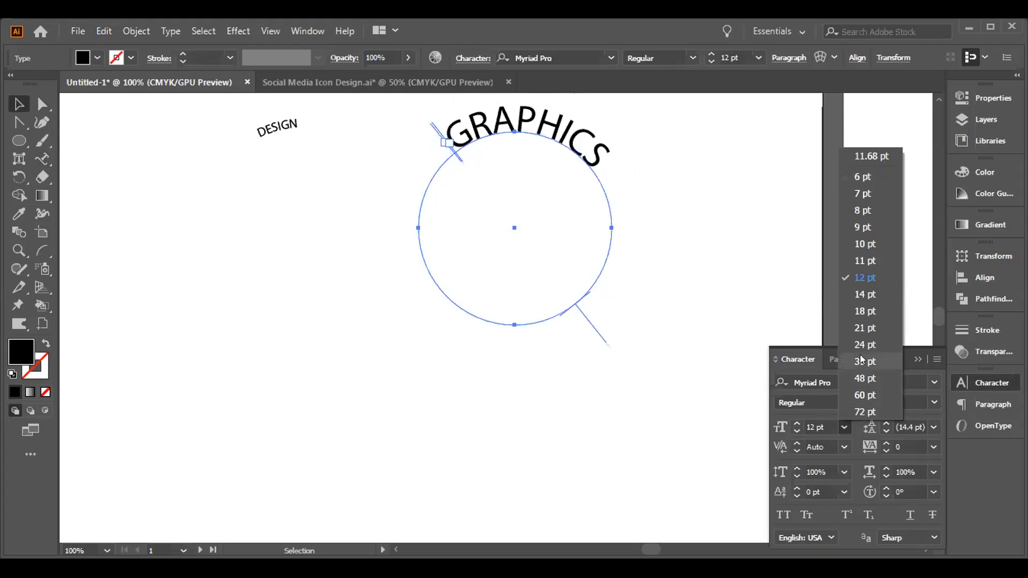
pyautogui.click(861, 361)
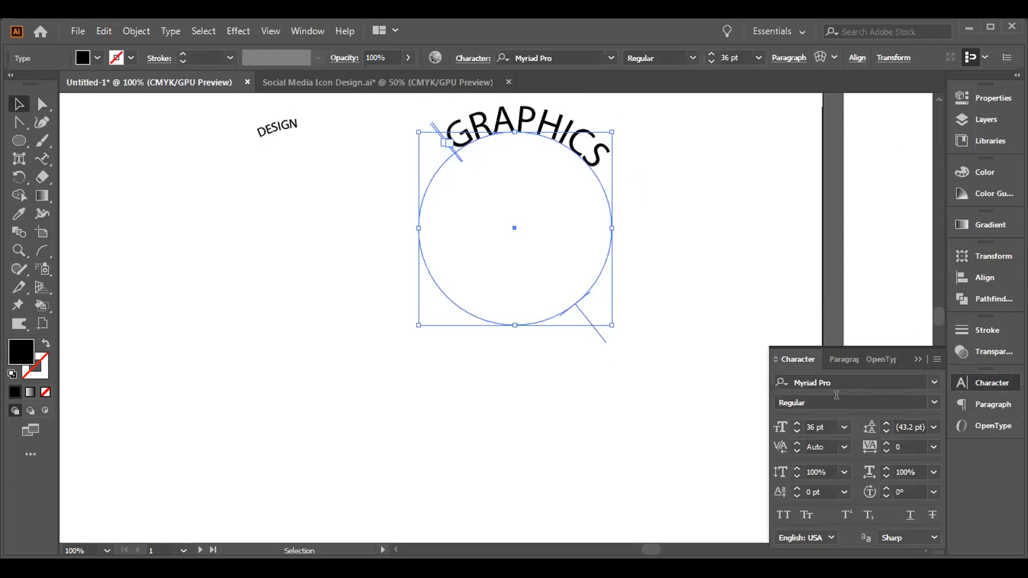
pyautogui.click(299, 131)
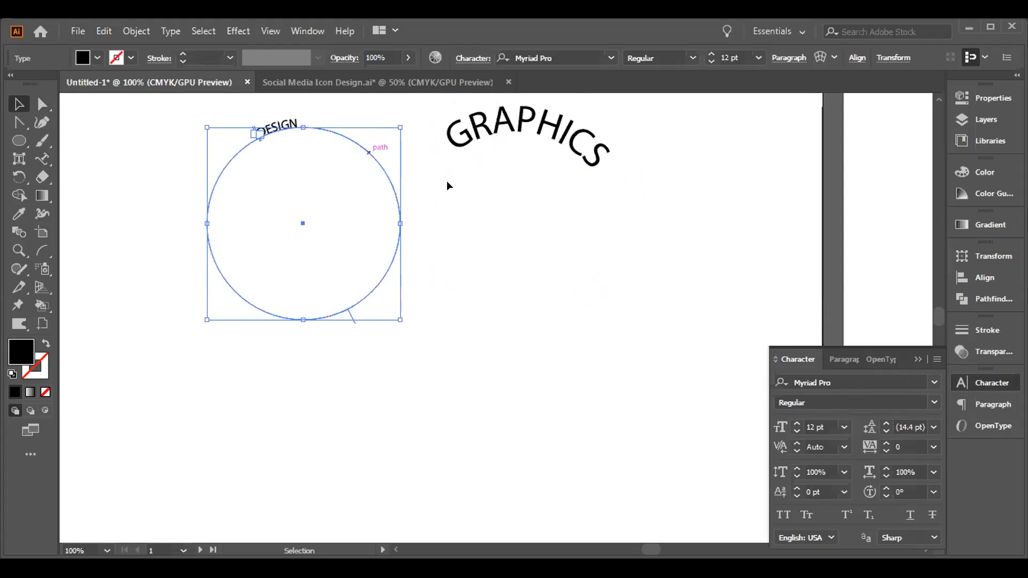
pyautogui.click(837, 424)
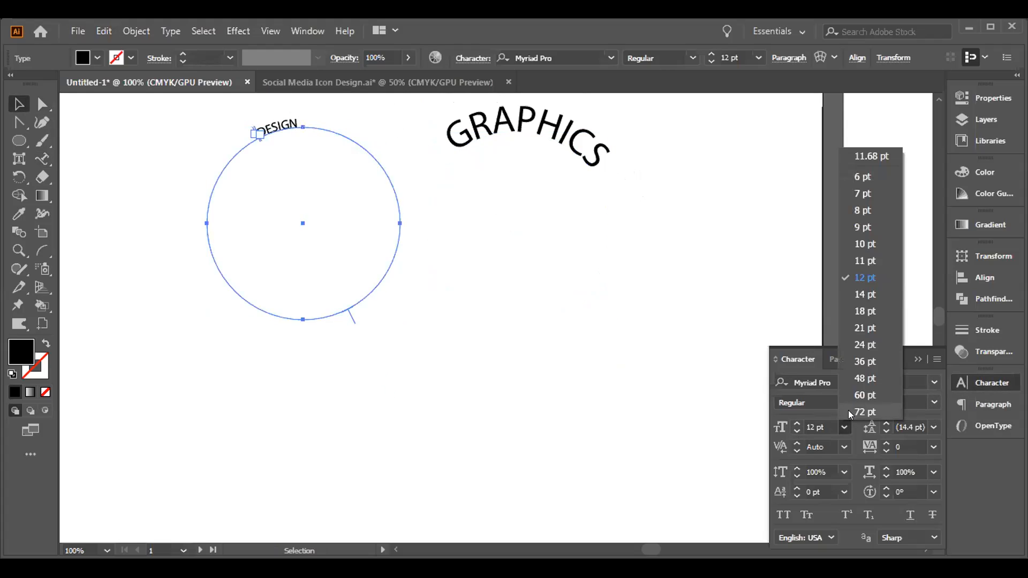
pyautogui.click(851, 362)
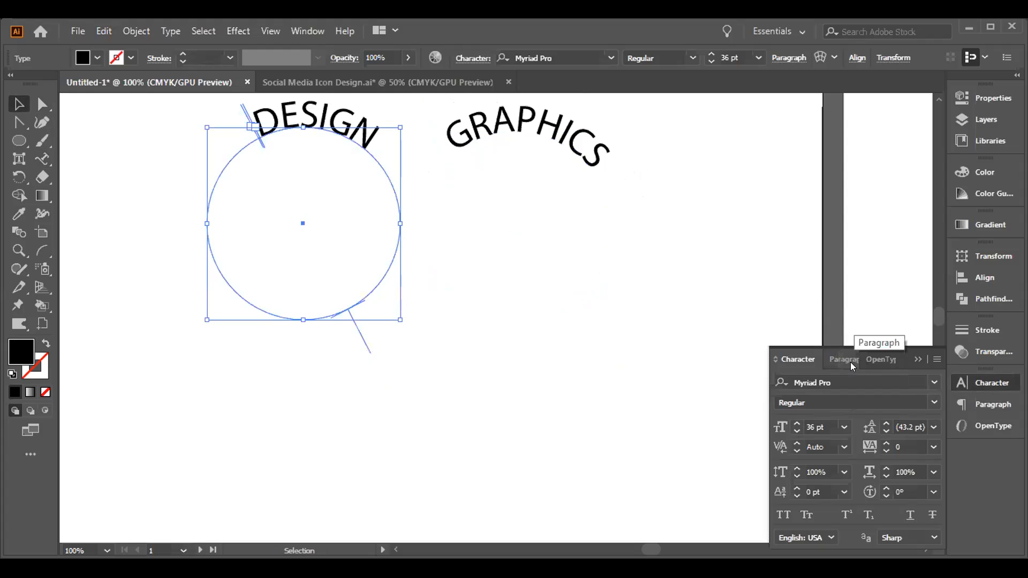
pyautogui.click(368, 351)
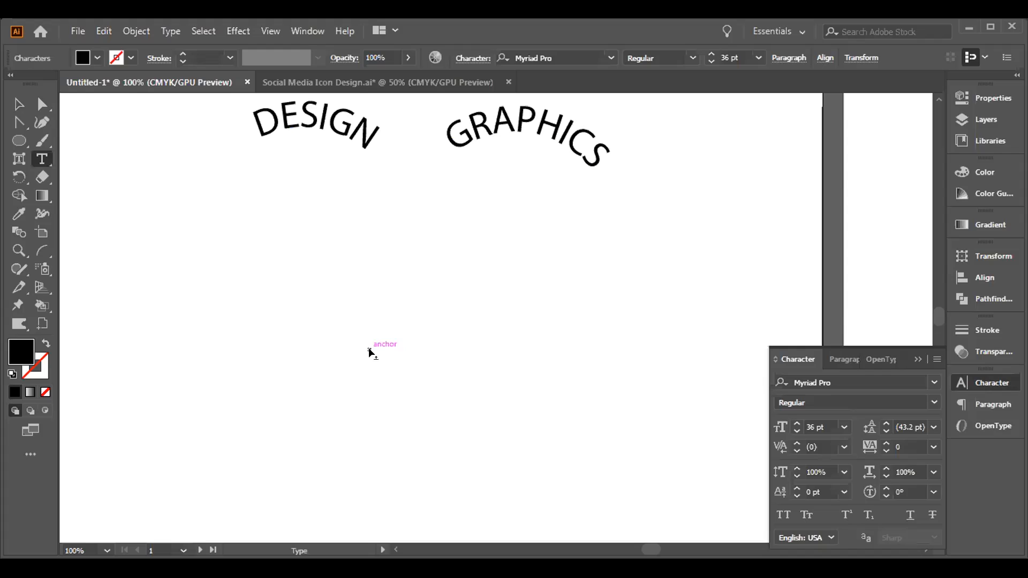
pyautogui.press('t')
pyautogui.click(18, 103)
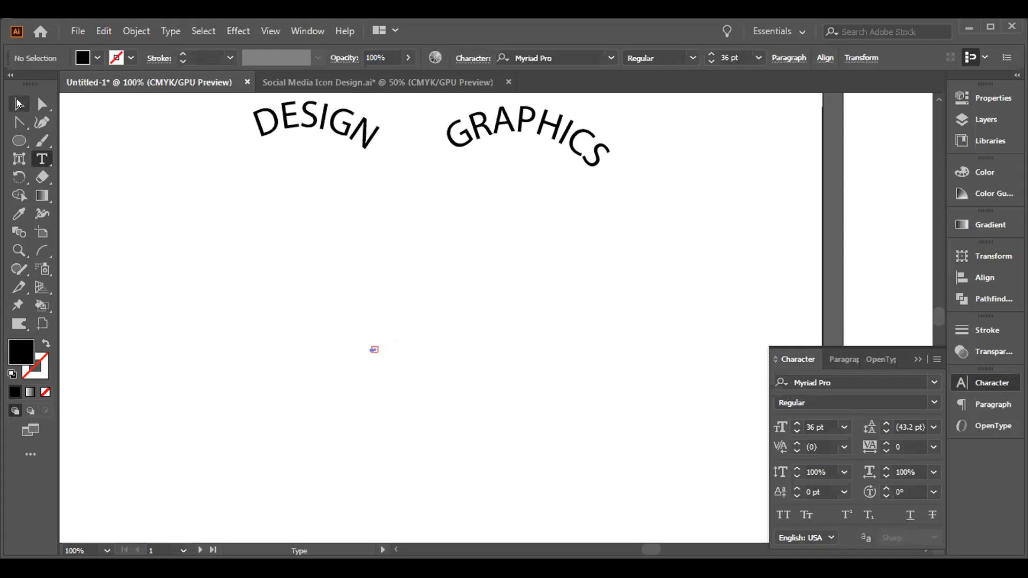
pyautogui.click(372, 351)
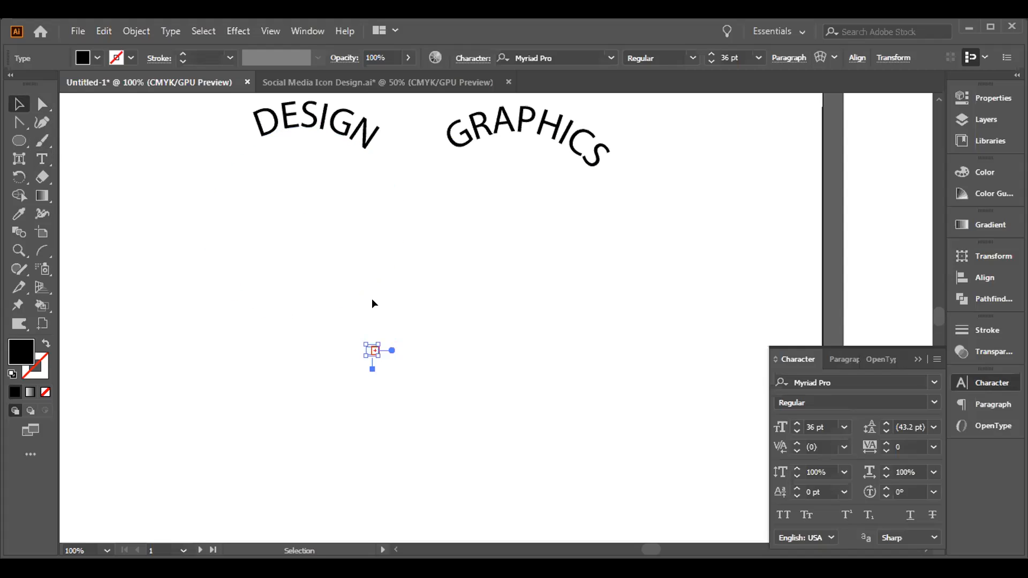
pyautogui.press('Delete')
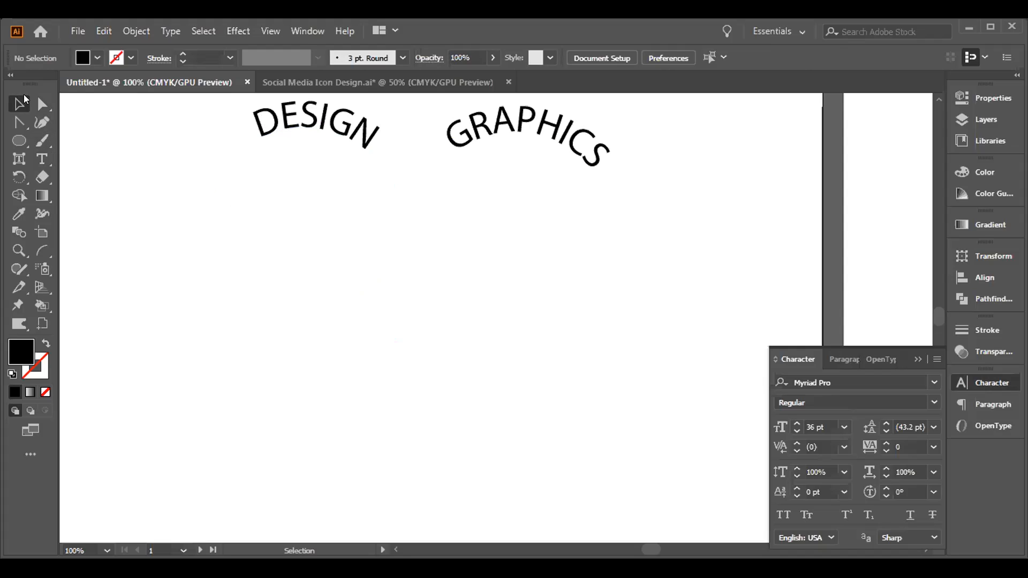
# Slide the DESIGN text slightly counterclockwise along its path to centre it over the top of the circle
pyautogui.click(289, 130)
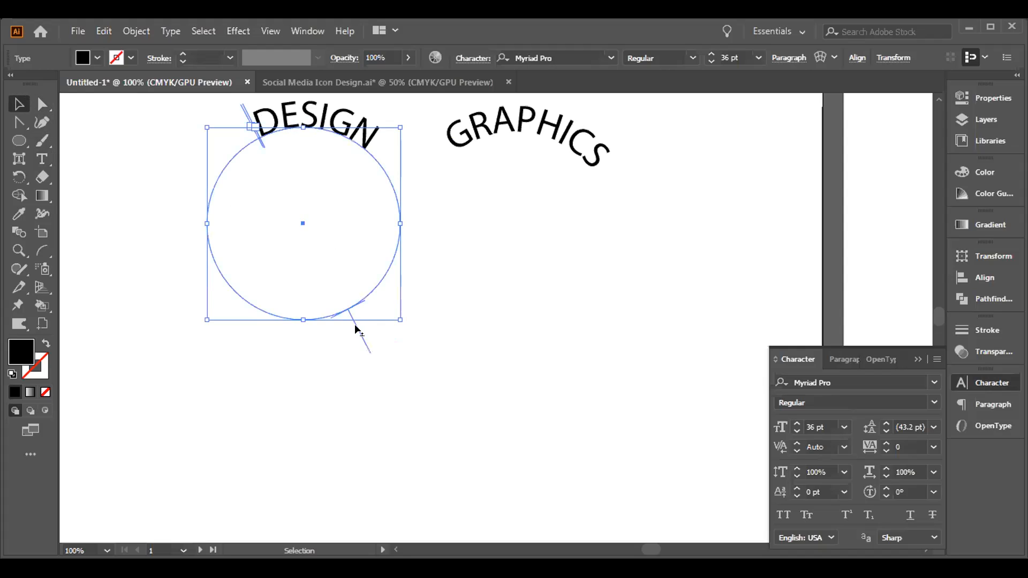
pyautogui.moveTo(365, 348); pyautogui.dragTo(382, 339)
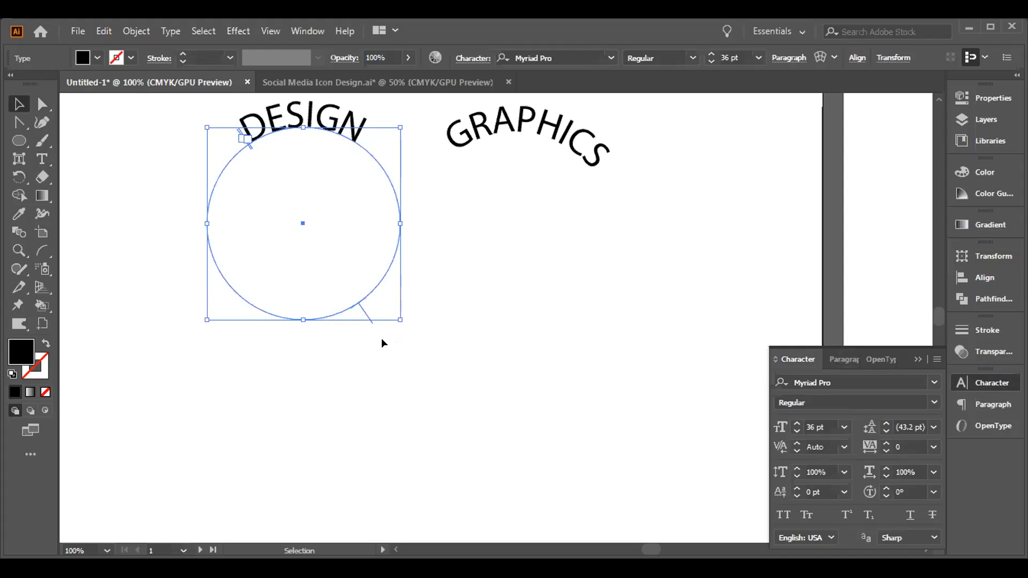
# Try to reposition the GRAPHICS text along its circular path, and reselect the DESIGN path text
pyautogui.click(518, 132)
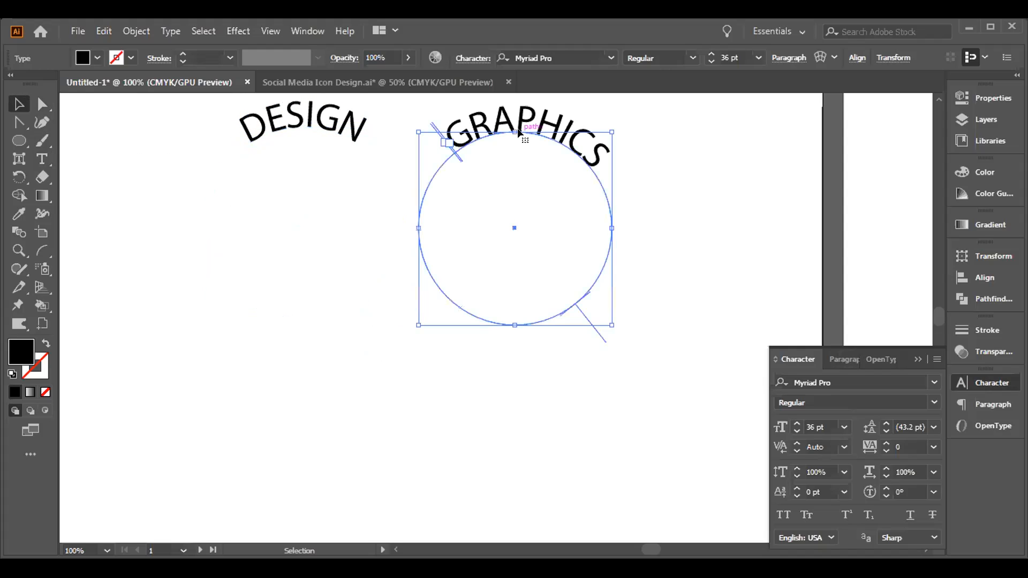
pyautogui.click(604, 328)
pyautogui.click(606, 287)
pyautogui.click(606, 338)
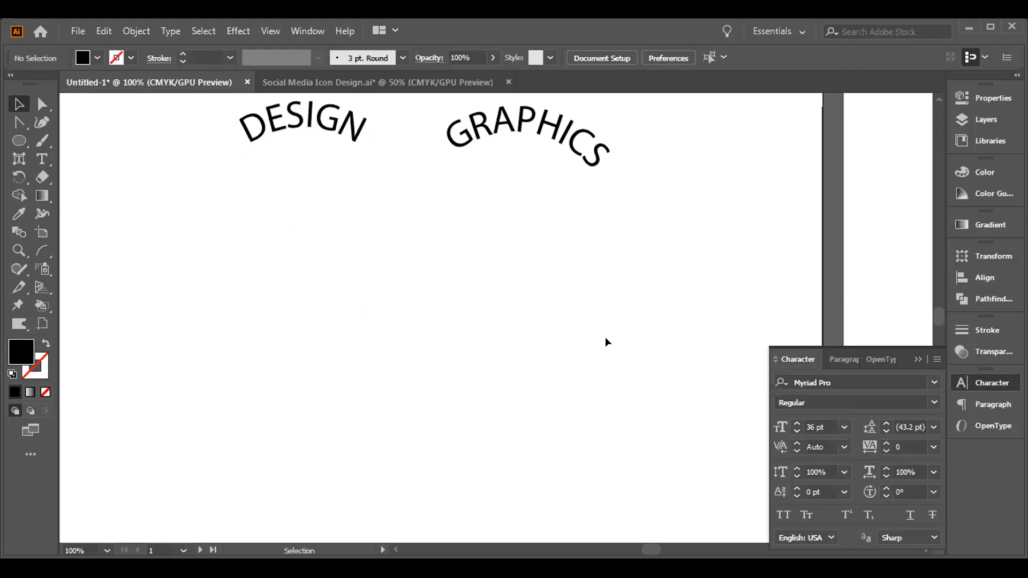
pyautogui.click(567, 153)
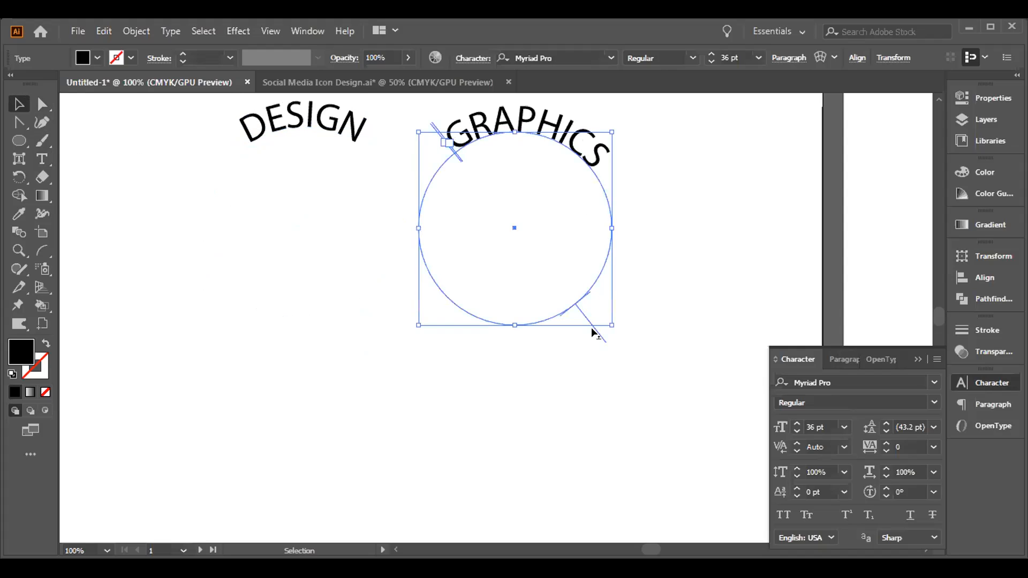
pyautogui.press('t')
pyautogui.click(329, 122)
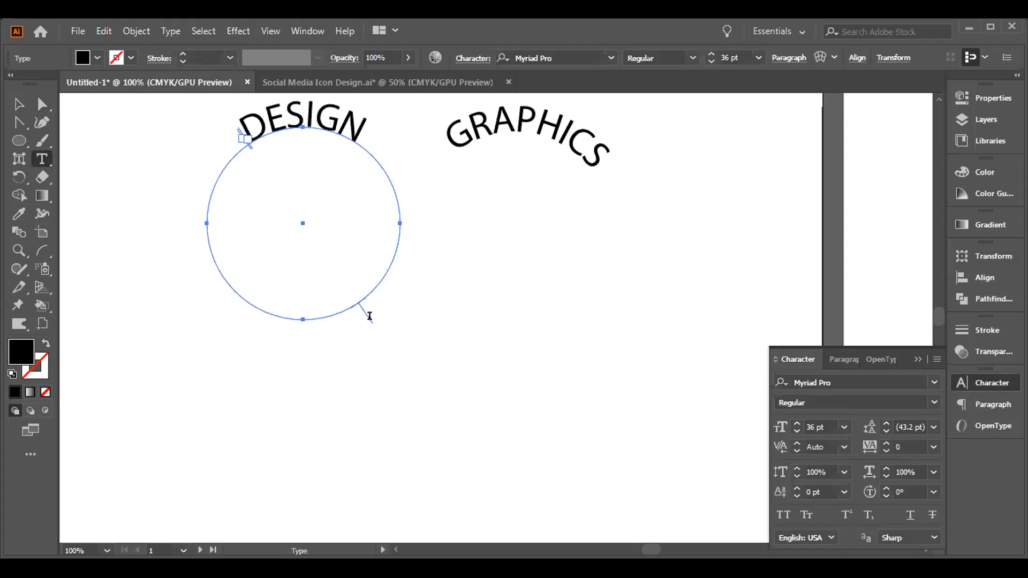
pyautogui.click(18, 105)
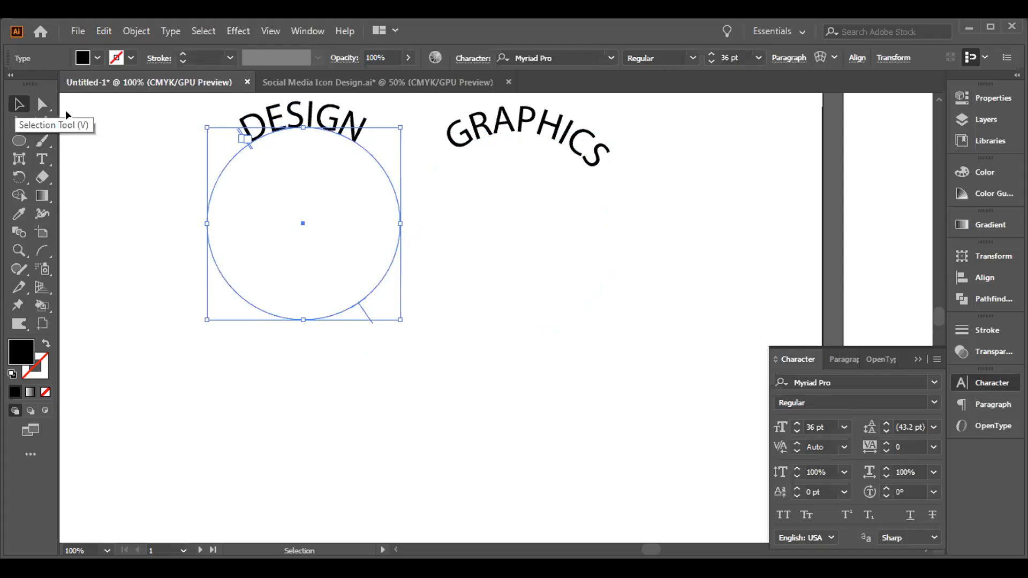
# Try to flip the curved DESIGN text to the inside of its circle
pyautogui.doubleClick(370, 318)
pyautogui.moveTo(372, 322); pyautogui.dragTo(367, 314)
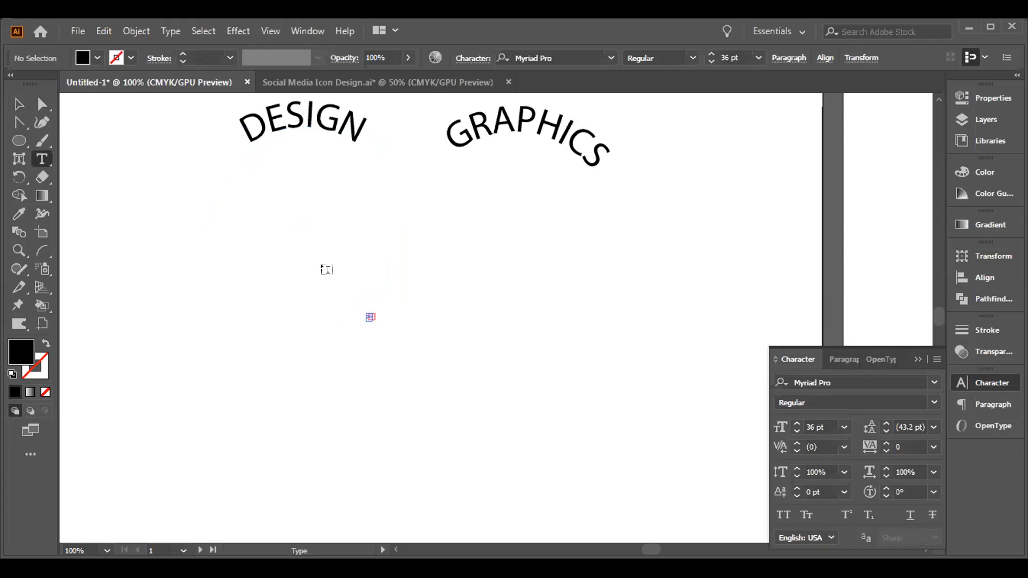
pyautogui.click(18, 105)
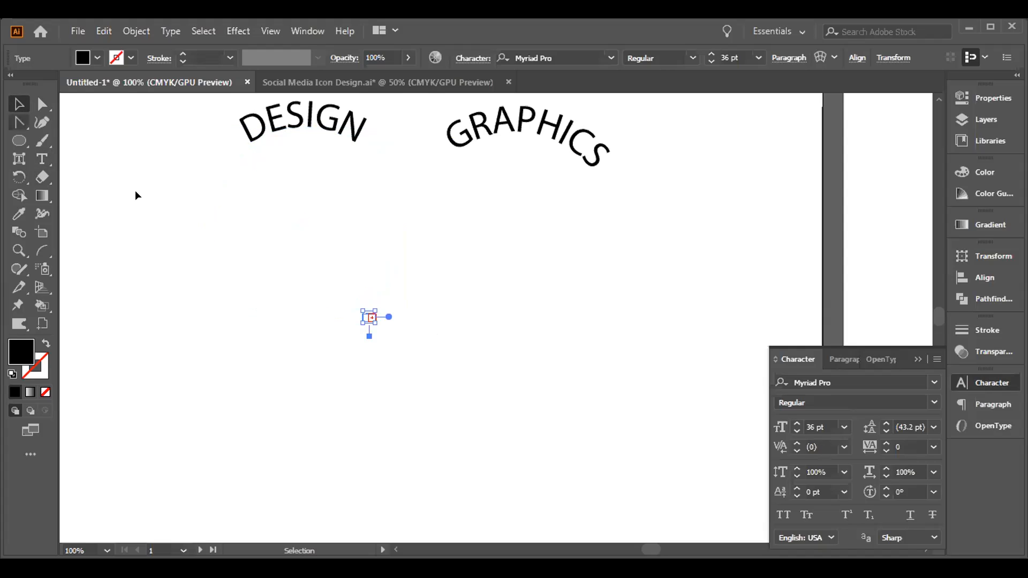
pyautogui.click(306, 313)
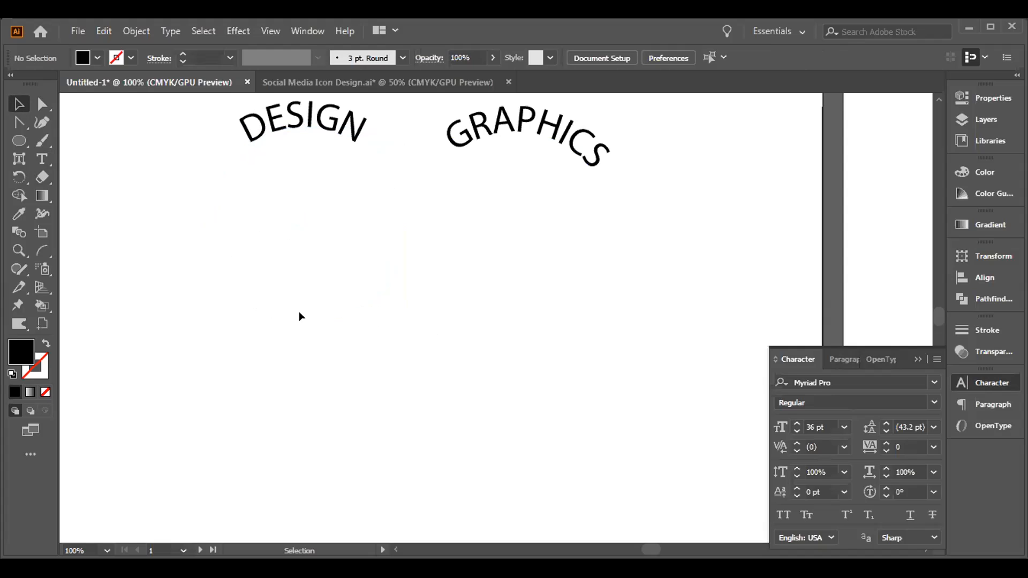
pyautogui.click(310, 133)
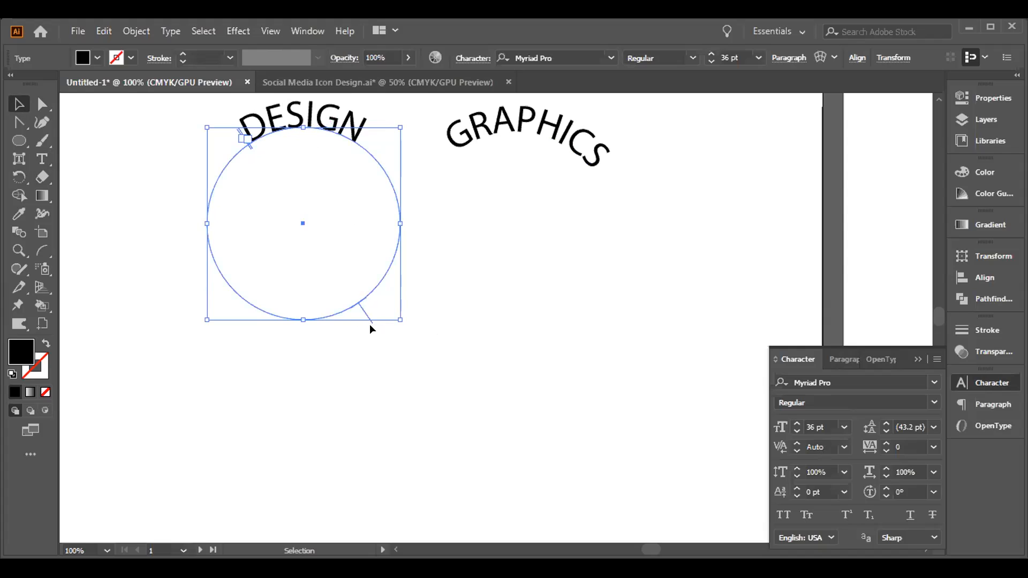
pyautogui.click(347, 288)
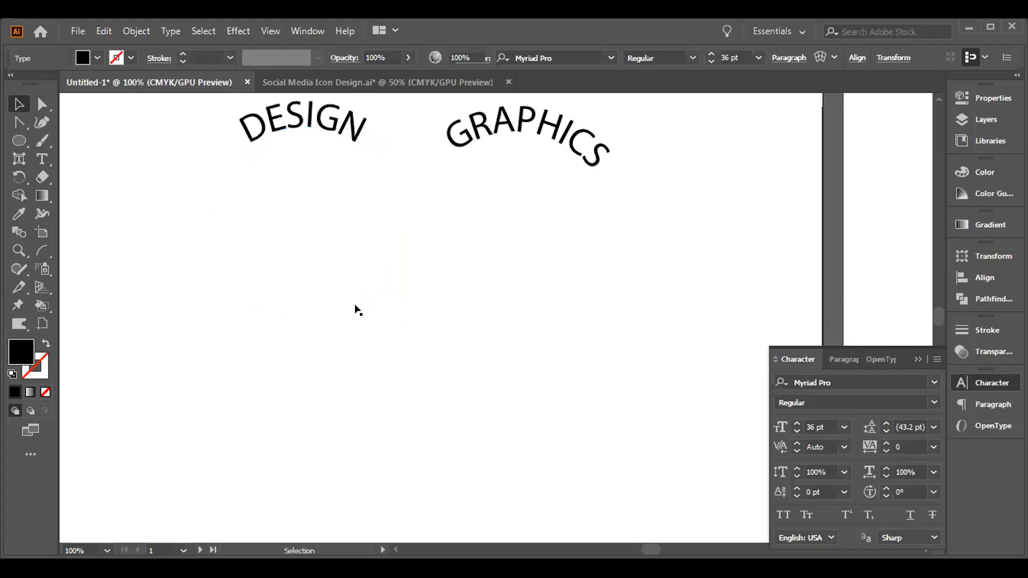
pyautogui.click(326, 131)
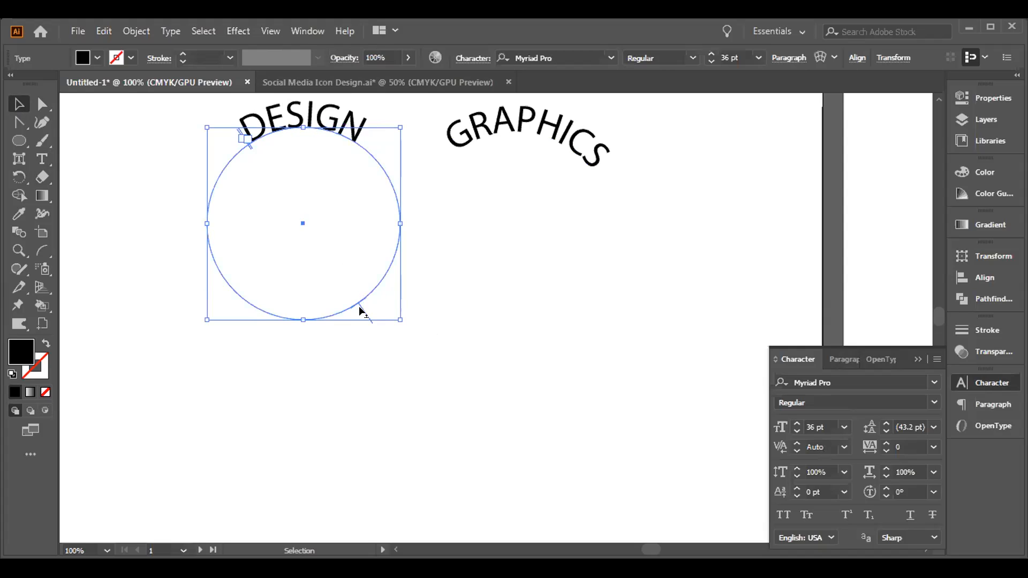
pyautogui.moveTo(359, 306); pyautogui.dragTo(358, 377)
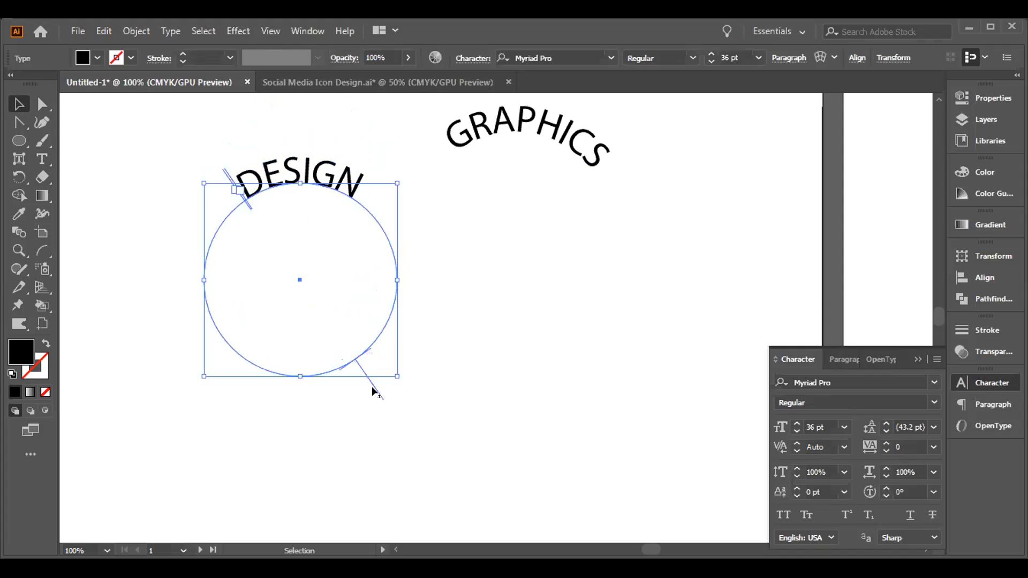
# Flip the DESIGN text to the inside of its circular path, along the lower-left arc
pyautogui.press('t')
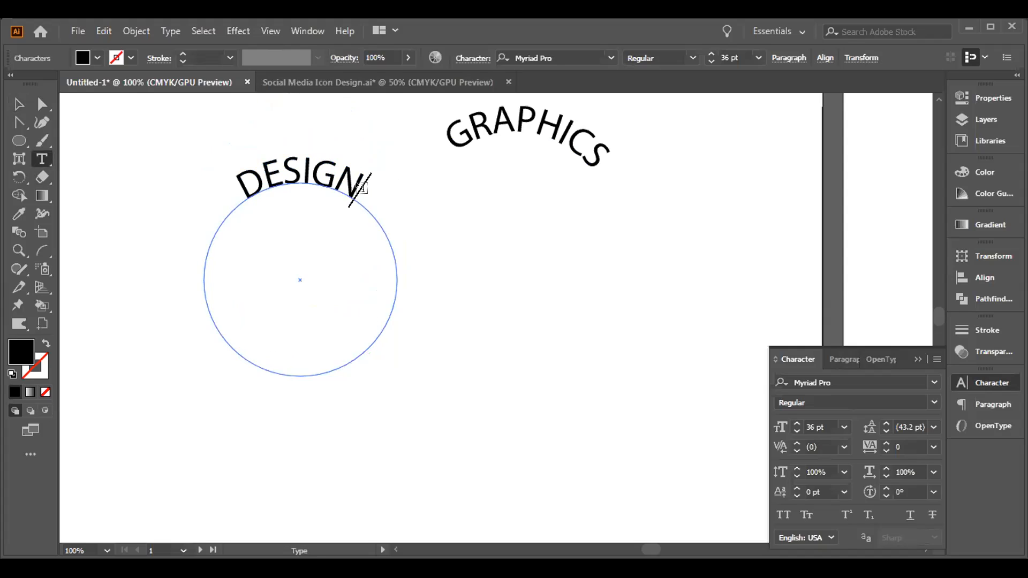
pyautogui.click(266, 171)
pyautogui.click(19, 104)
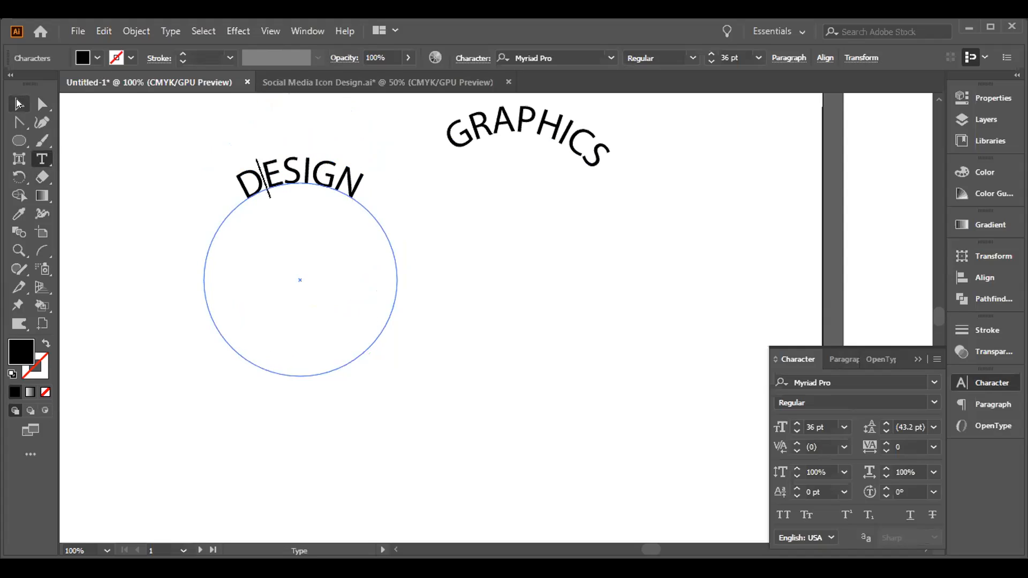
pyautogui.moveTo(372, 387); pyautogui.dragTo(381, 279)
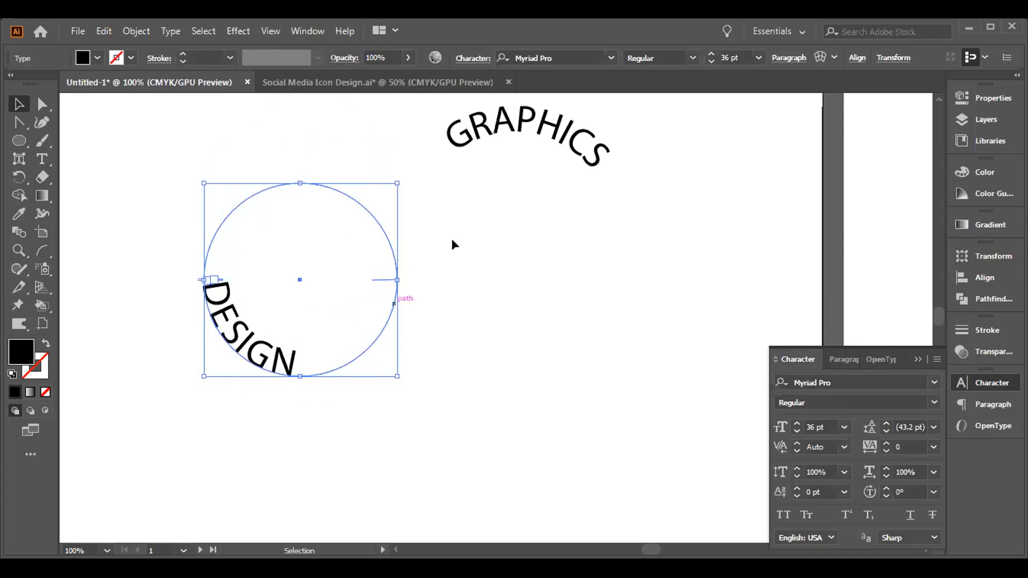
# Align the GRAPHICS and DESIGN text circles to each other by their horizontal and vertical centres
pyautogui.click(481, 133)
pyautogui.moveTo(162, 168); pyautogui.dragTo(492, 368)
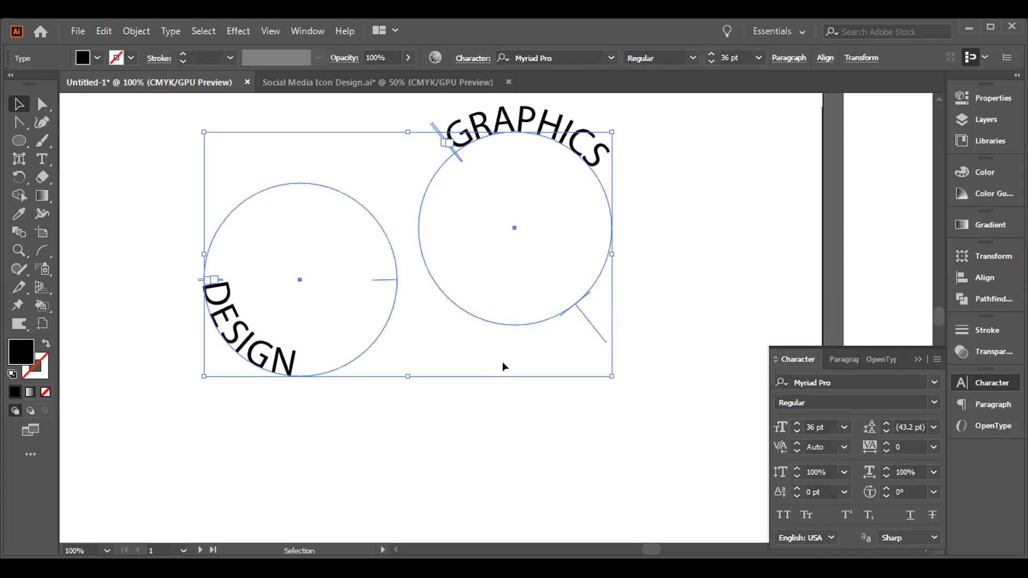
pyautogui.click(824, 59)
pyautogui.click(698, 101)
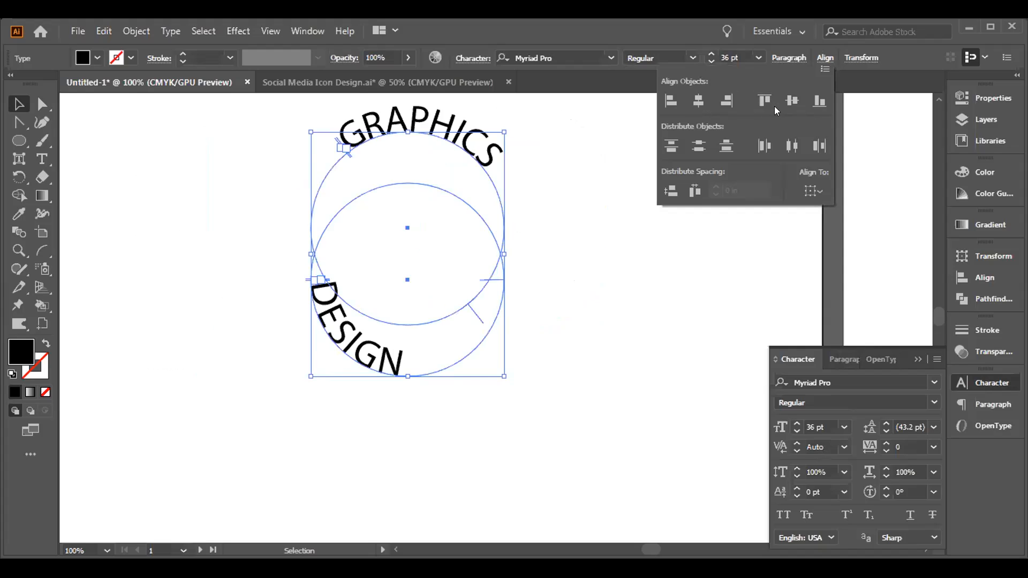
pyautogui.click(792, 100)
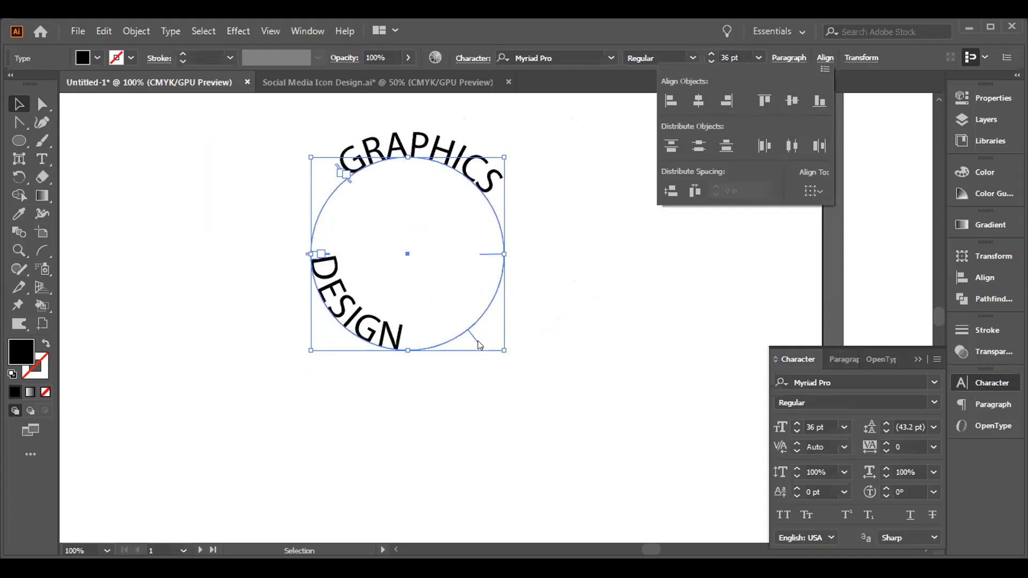
pyautogui.click(477, 375)
pyautogui.click(476, 374)
# Rotate the DESIGN text counterclockwise to the bottom centre of the circle, and GRAPHICS slightly counterclockwise to centre it at the top
pyautogui.click(378, 342)
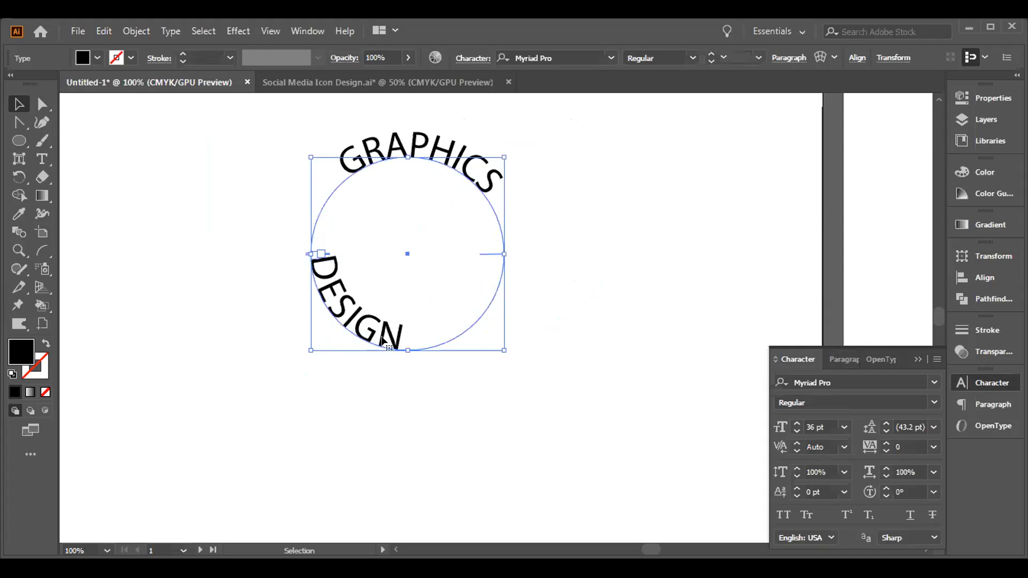
pyautogui.moveTo(514, 351); pyautogui.dragTo(523, 346)
pyautogui.click(549, 316)
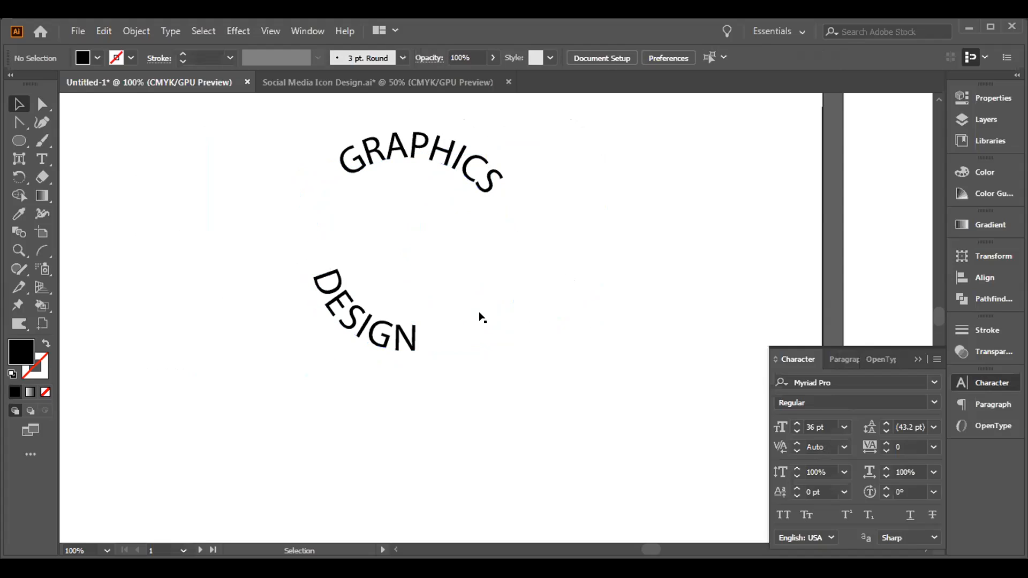
pyautogui.press('t')
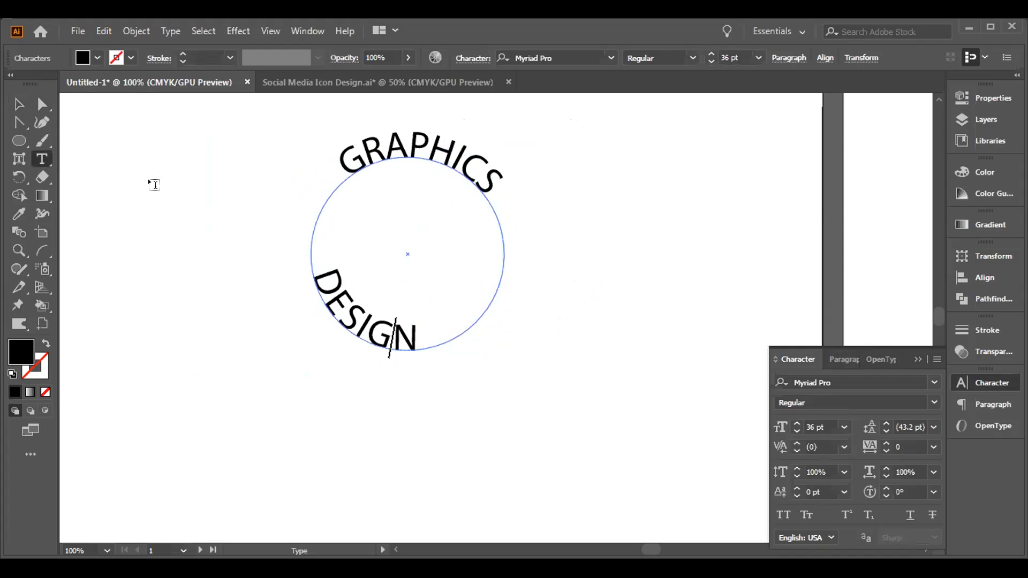
pyautogui.click(17, 105)
pyautogui.click(493, 299)
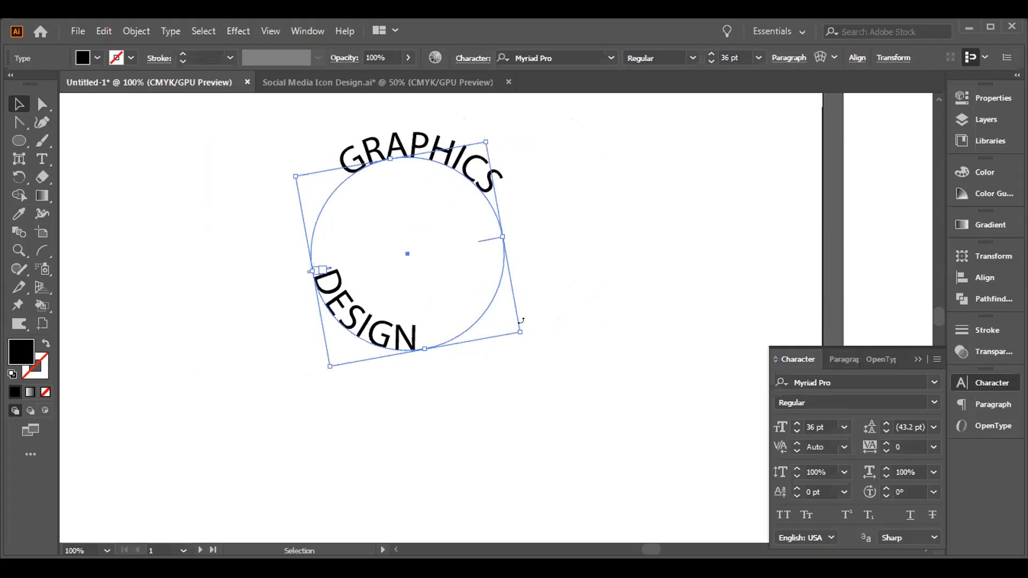
pyautogui.moveTo(522, 330); pyautogui.dragTo(562, 329)
pyautogui.click(554, 304)
pyautogui.click(419, 347)
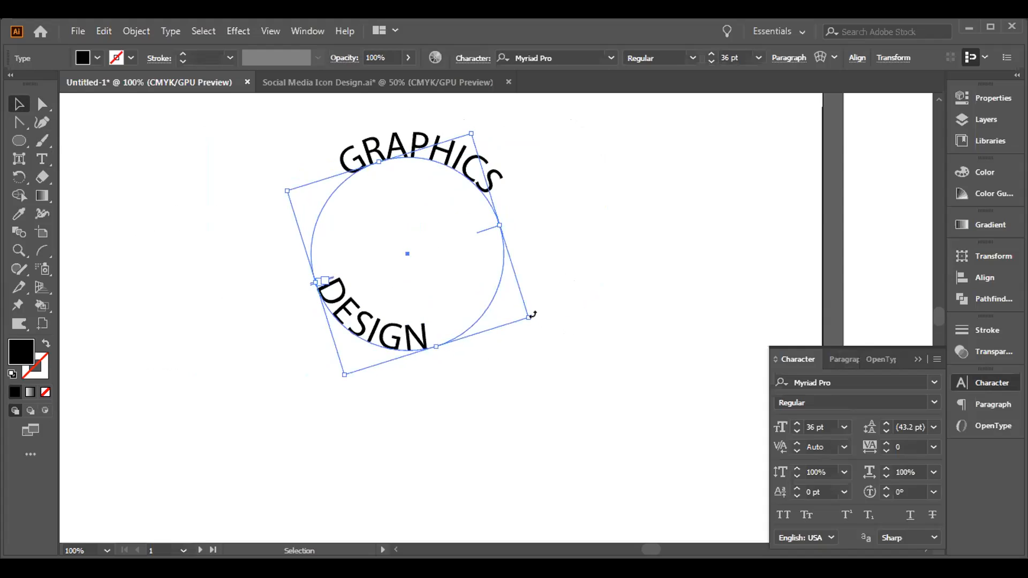
pyautogui.click(553, 289)
pyautogui.click(427, 325)
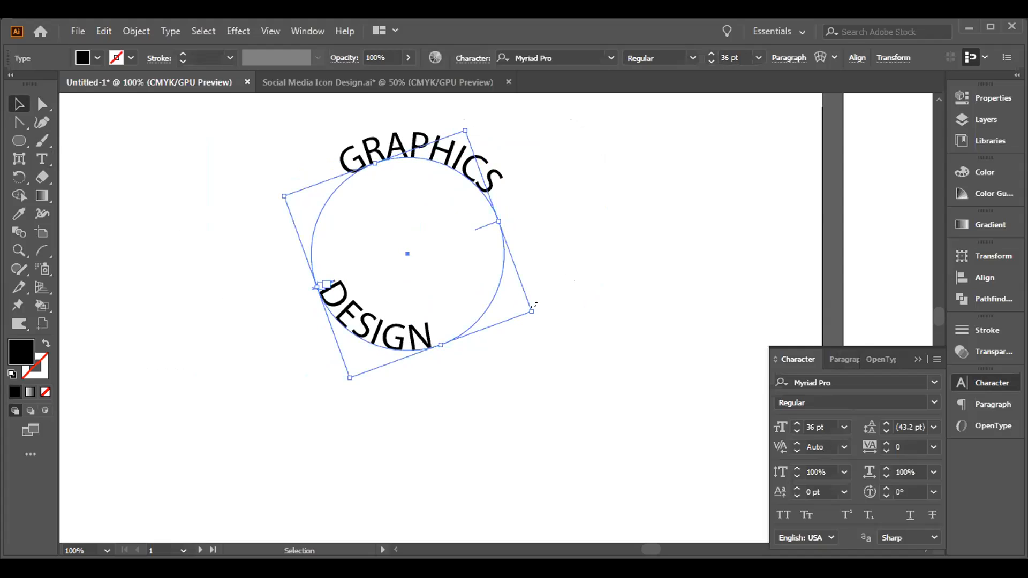
pyautogui.moveTo(533, 309); pyautogui.dragTo(696, 255)
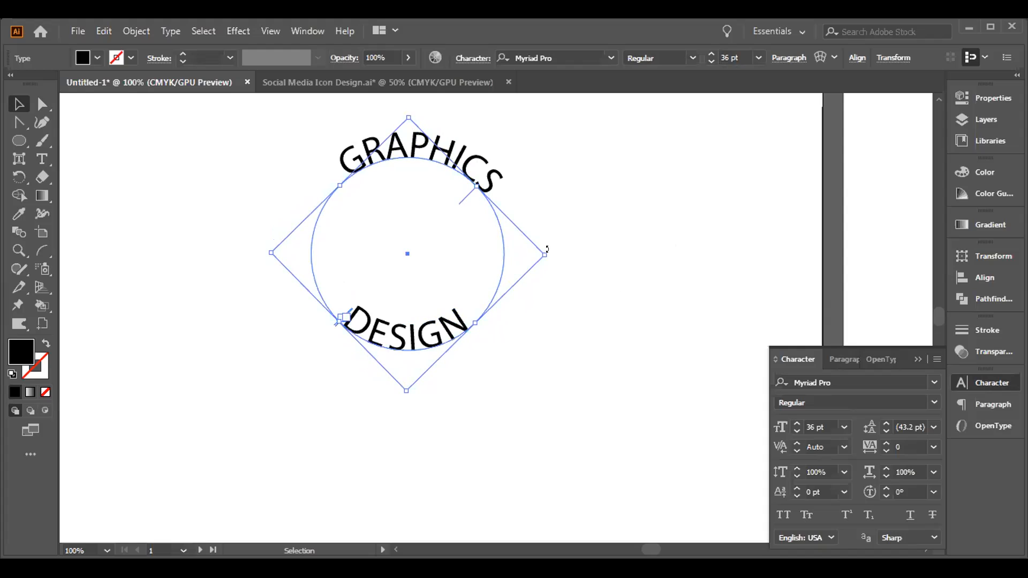
pyautogui.moveTo(547, 249); pyautogui.dragTo(552, 232)
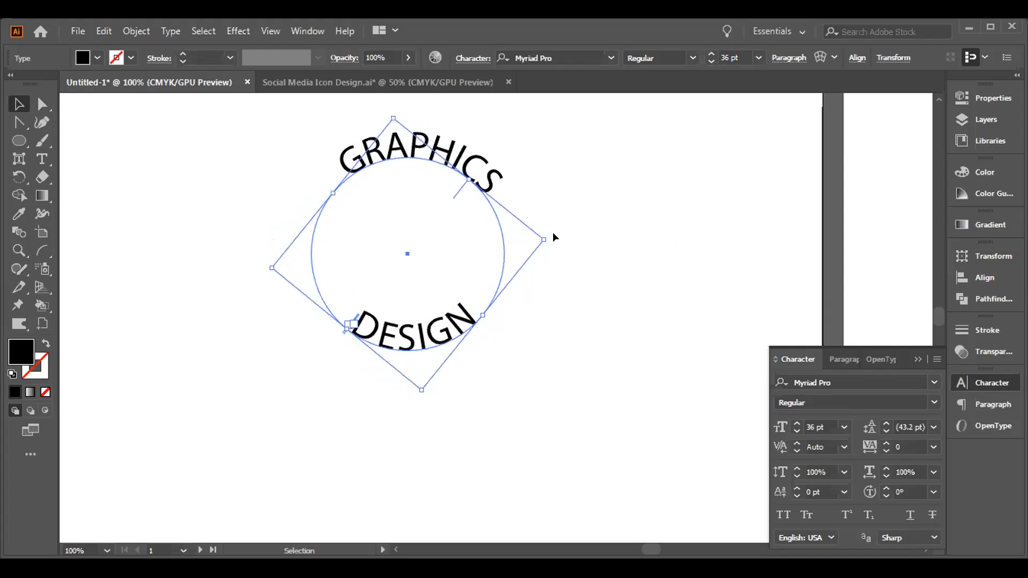
pyautogui.click(489, 184)
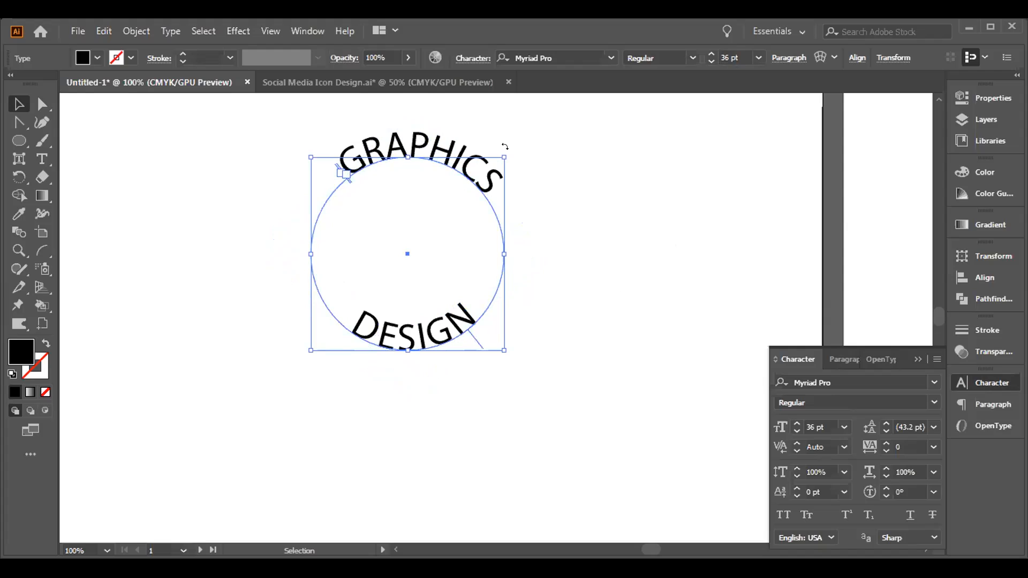
pyautogui.moveTo(504, 145); pyautogui.dragTo(495, 143)
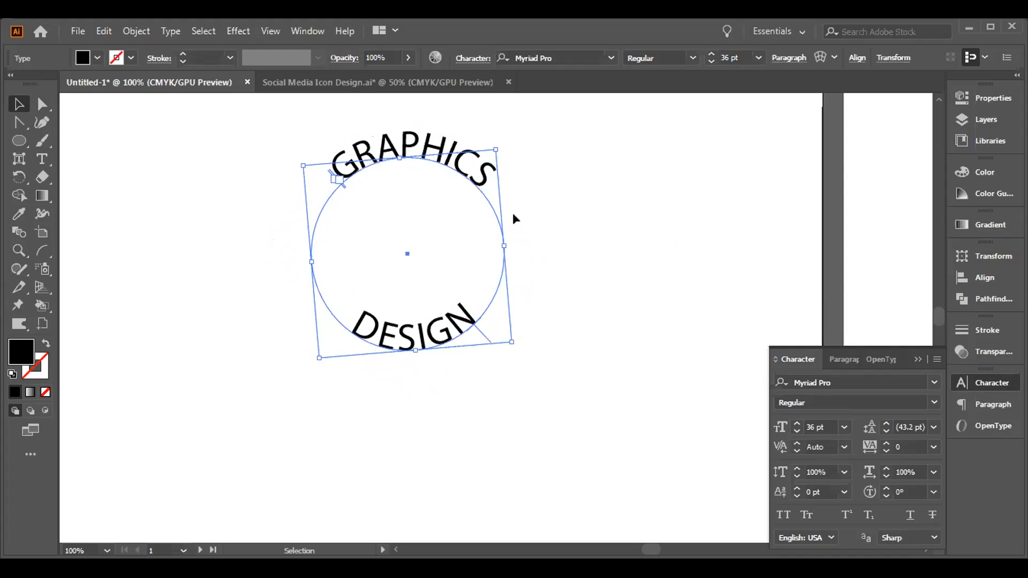
# Set the baseline shift of the DESIGN text to -24 pt to push it outside the circle
pyautogui.click(447, 315)
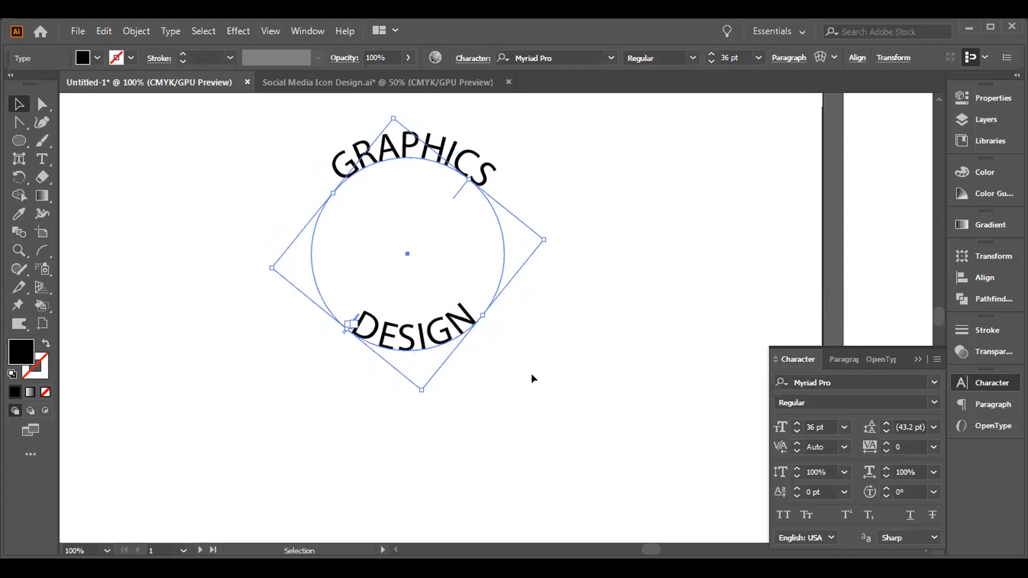
pyautogui.click(796, 496)
pyautogui.click(796, 496)
pyautogui.click(796, 496)
pyautogui.click(796, 496)
pyautogui.click(796, 496)
pyautogui.click(796, 496)
pyautogui.click(796, 495)
pyautogui.click(796, 496)
pyautogui.click(796, 496)
pyautogui.click(796, 496)
pyautogui.click(797, 496)
pyautogui.click(796, 495)
pyautogui.click(796, 496)
pyautogui.click(796, 496)
pyautogui.click(796, 496)
pyautogui.click(796, 496)
pyautogui.click(796, 496)
pyautogui.click(797, 495)
pyautogui.click(796, 495)
pyautogui.click(796, 496)
pyautogui.click(796, 496)
pyautogui.click(796, 496)
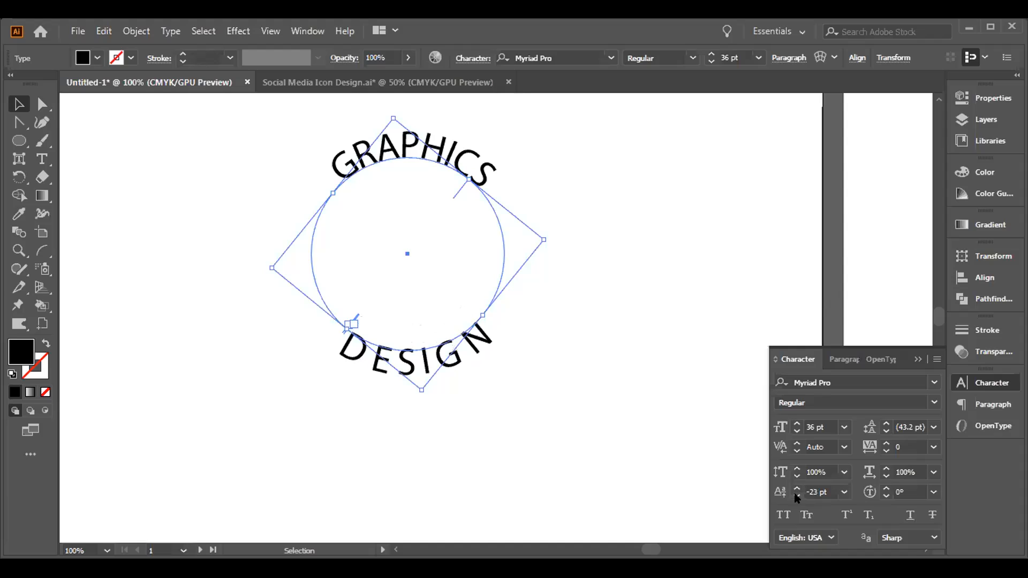
pyautogui.click(796, 496)
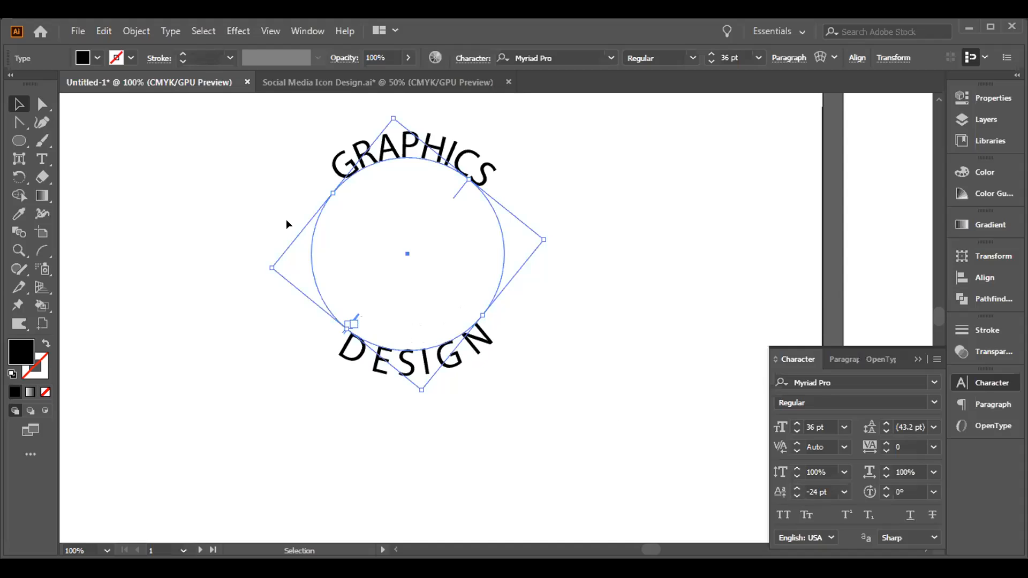
# Scale the GRAPHICS and DESIGN texts down together about their common centre to less than half size
pyautogui.click(210, 132)
pyautogui.moveTo(220, 131); pyautogui.dragTo(556, 413)
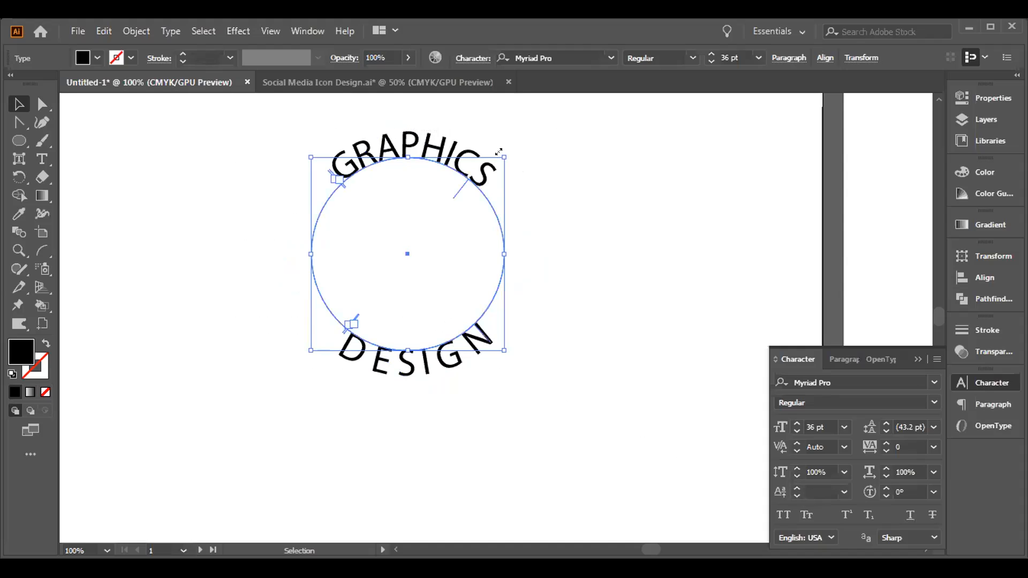
pyautogui.moveTo(498, 152); pyautogui.dragTo(457, 210)
pyautogui.click(562, 207)
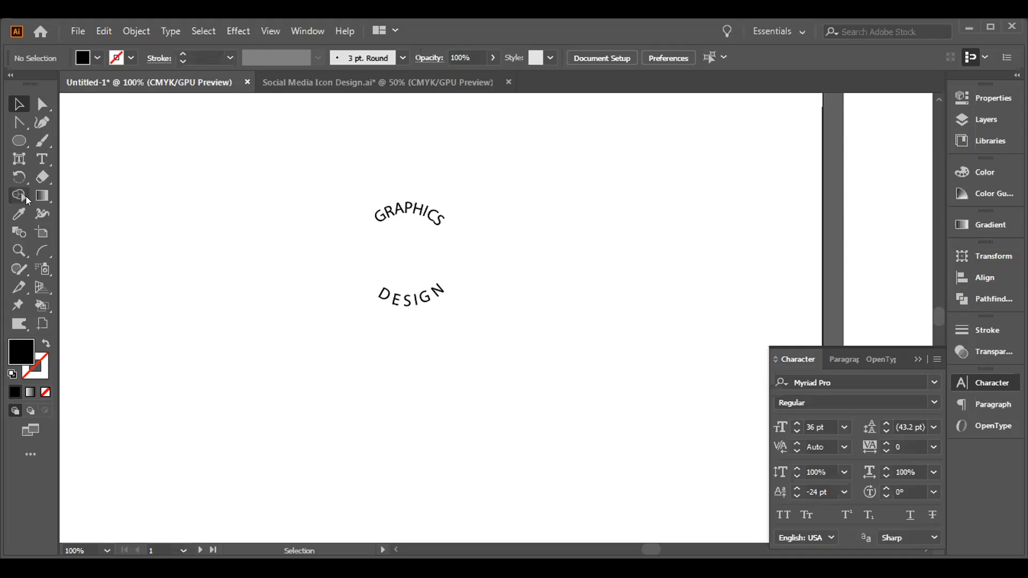
# Draw a tall ellipse beside the curved texts and give it no fill and a black stroke
pyautogui.moveTo(31, 177); pyautogui.dragTo(110, 193)
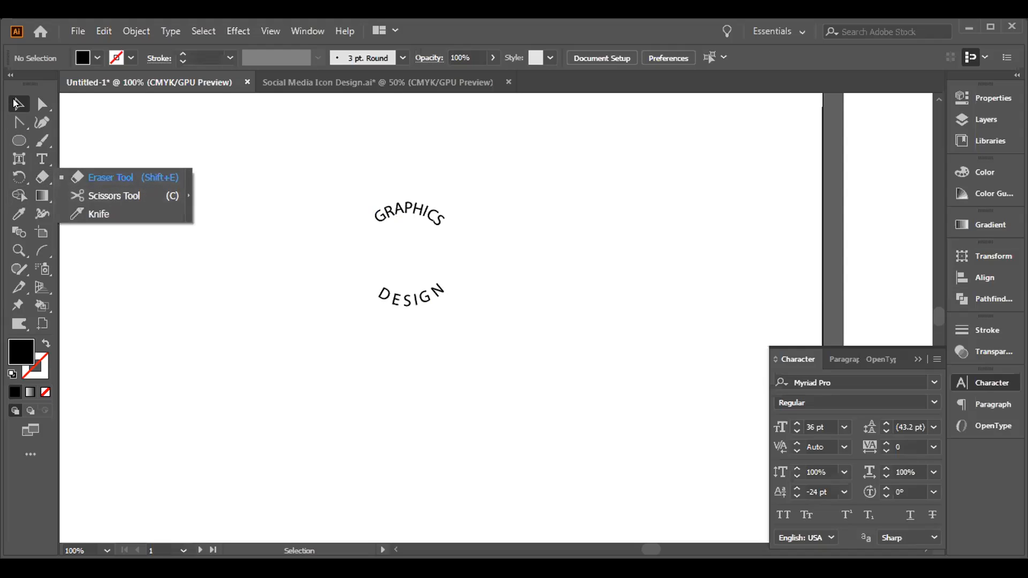
pyautogui.moveTo(18, 139); pyautogui.dragTo(88, 159)
pyautogui.moveTo(167, 169); pyautogui.dragTo(319, 369)
pyautogui.click(94, 59)
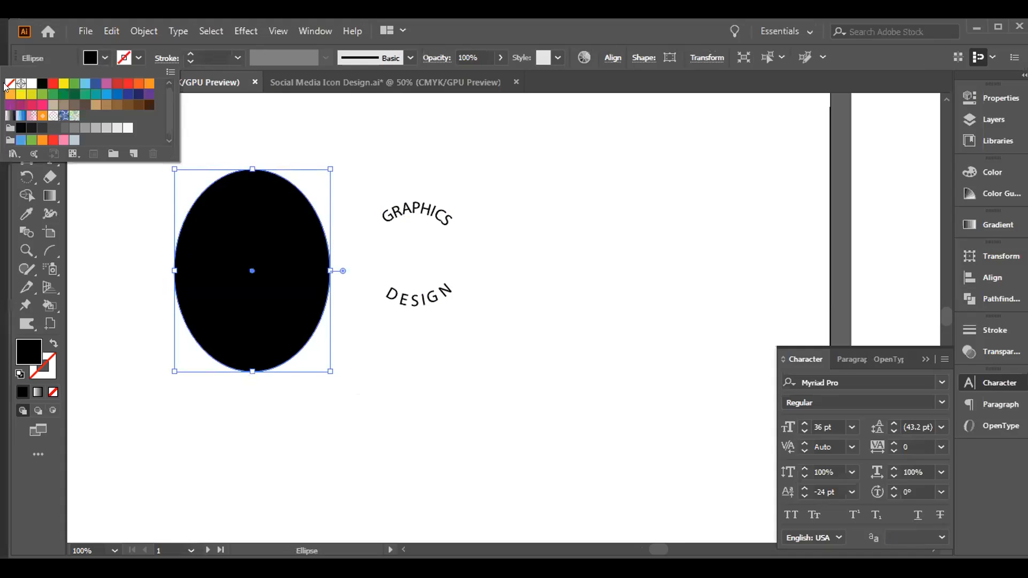
pyautogui.click(9, 84)
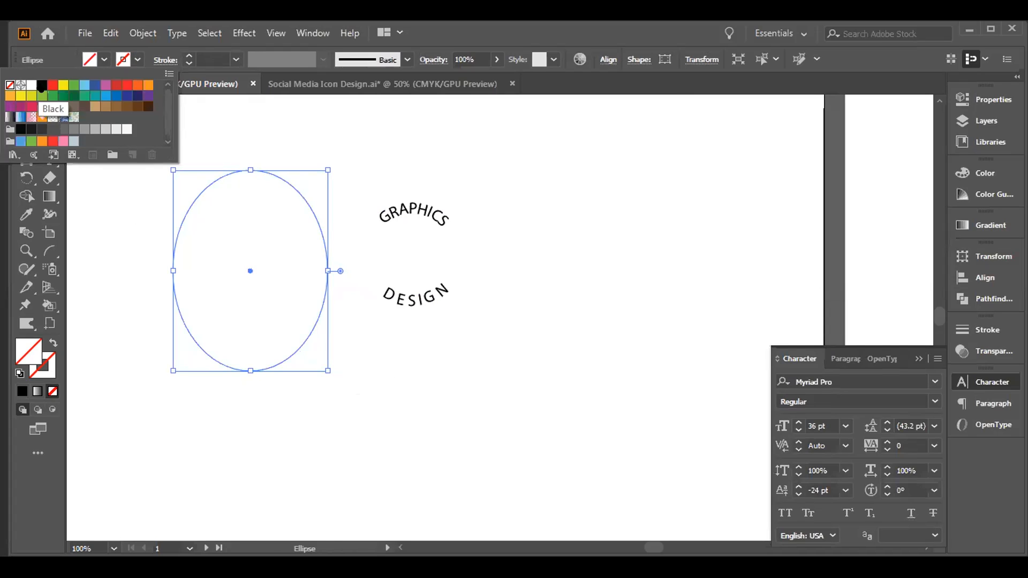
pyautogui.click(42, 85)
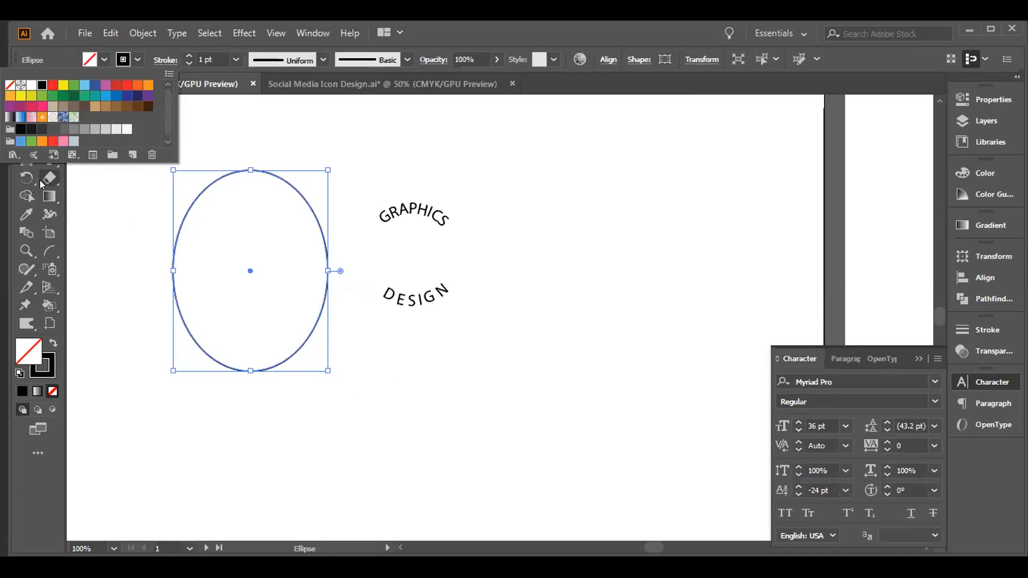
# Split the ellipse into an upper and a lower half with the Scissors tool at its left and right anchor points
pyautogui.click(40, 180)
pyautogui.moveTo(48, 172); pyautogui.dragTo(100, 193)
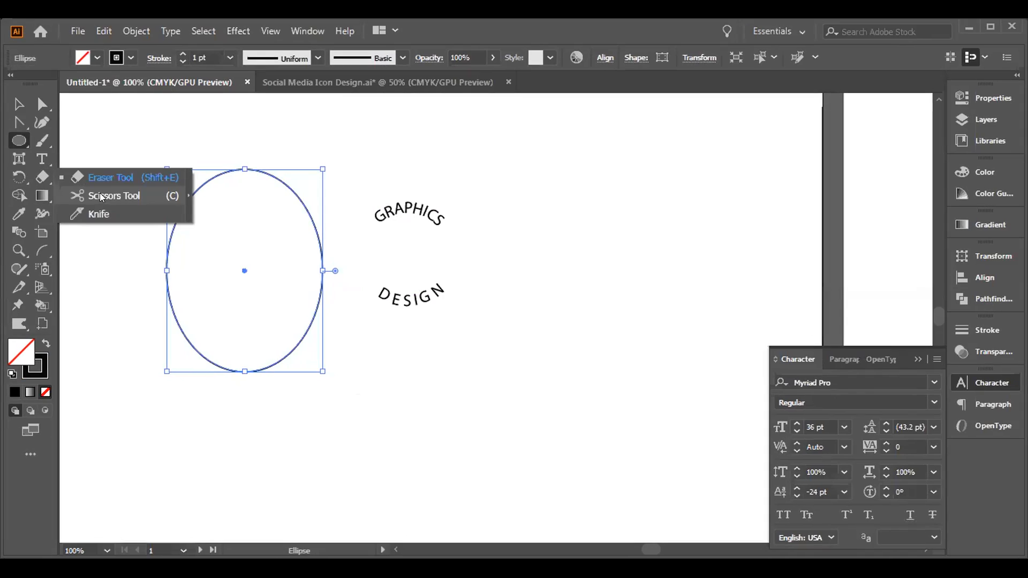
pyautogui.click(99, 195)
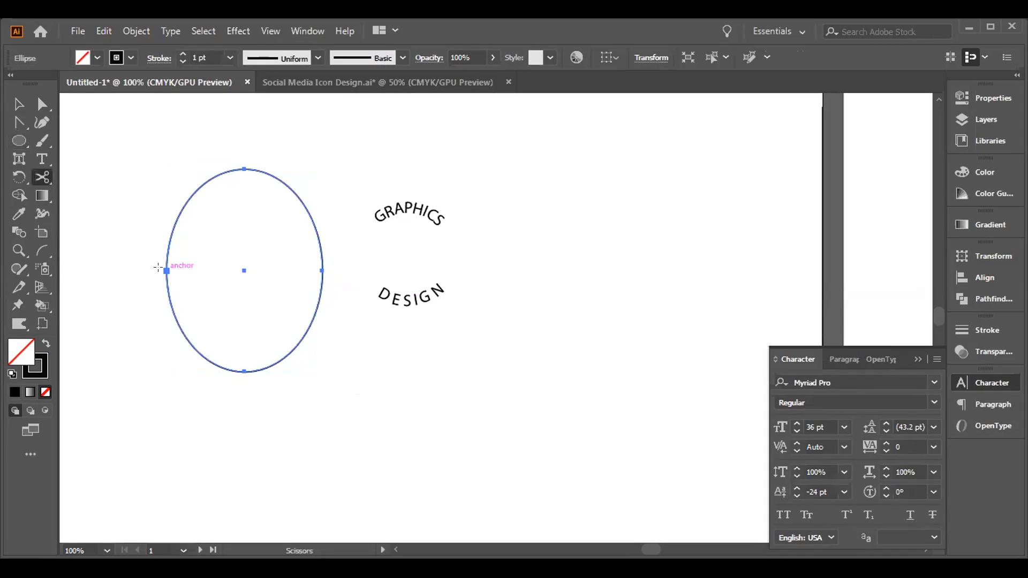
pyautogui.click(159, 267)
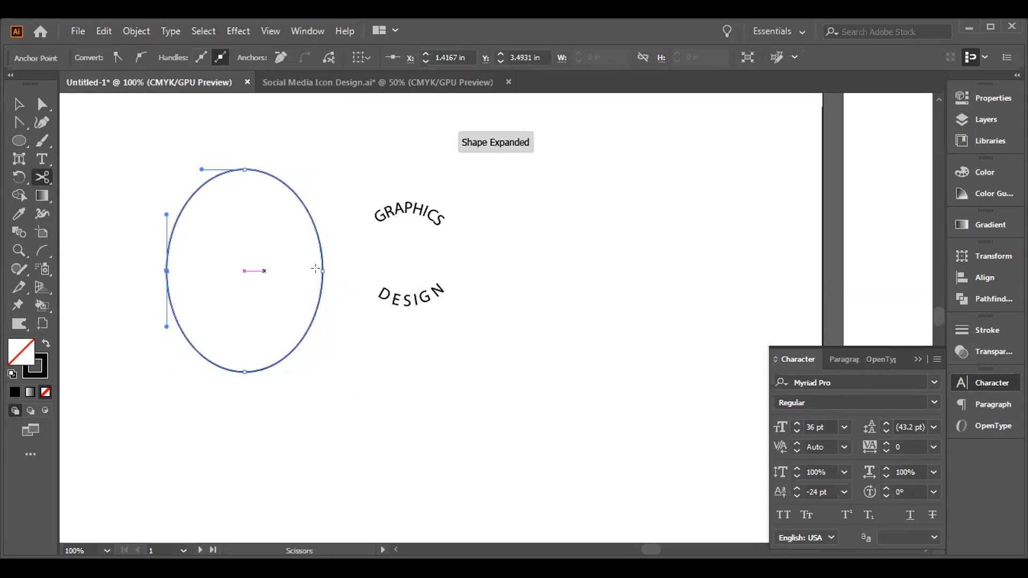
pyautogui.click(322, 269)
# Try to nudge the lower half of the split ellipse downward, and nudge its shifted right end point back up
pyautogui.click(19, 105)
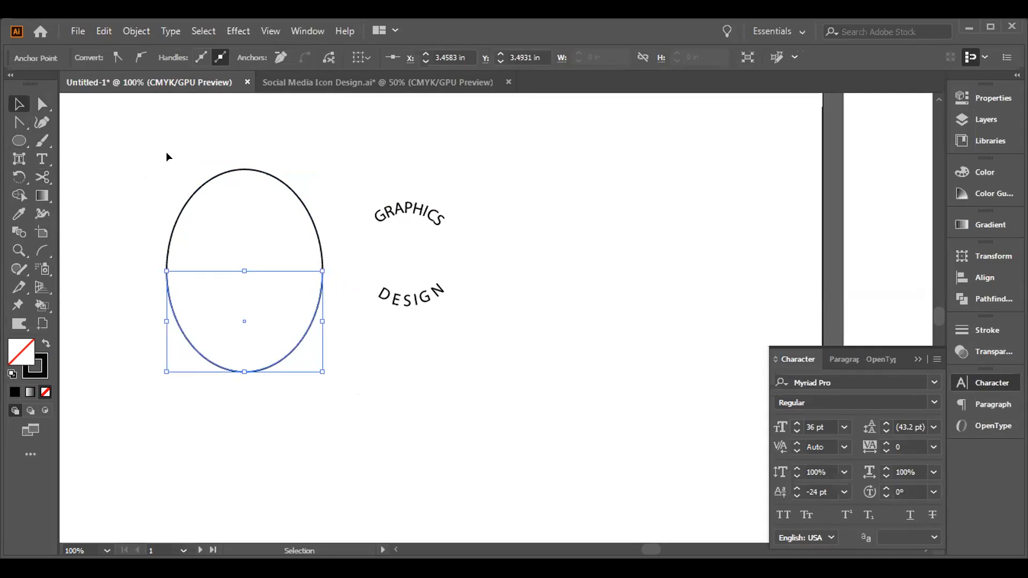
pyautogui.press('Down')
pyautogui.press('Down')
pyautogui.press('Down')
pyautogui.press('Down')
pyautogui.press('Down')
pyautogui.press('Down')
pyautogui.press('Down')
pyautogui.press('Down')
pyautogui.press('Down')
pyautogui.press('Down')
pyautogui.press('Down')
pyautogui.press('Down')
pyautogui.press('Down')
pyautogui.press('Down')
pyautogui.press('Down')
pyautogui.press('Down')
pyautogui.press('Down')
pyautogui.press('Down')
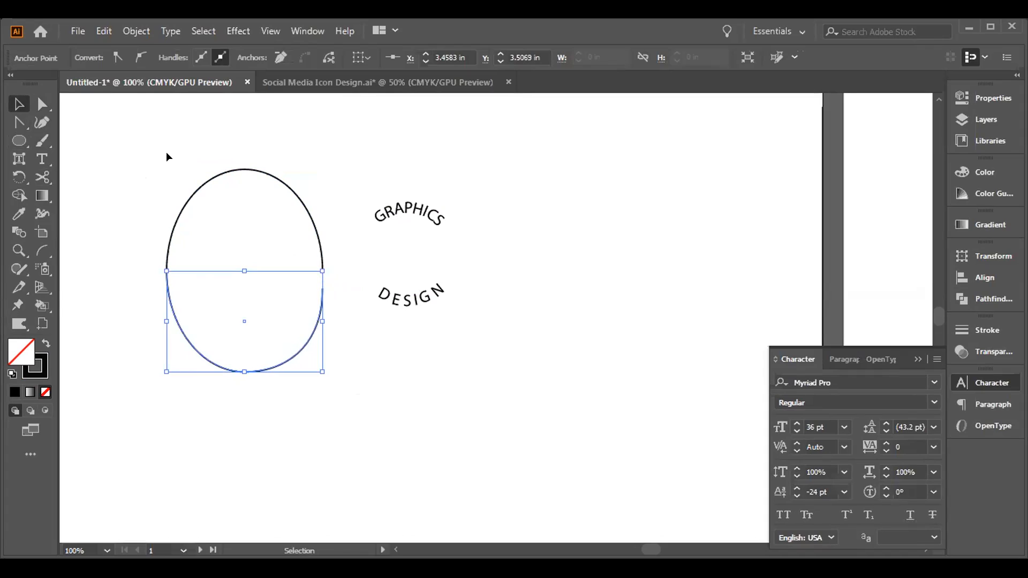
pyautogui.press('Up')
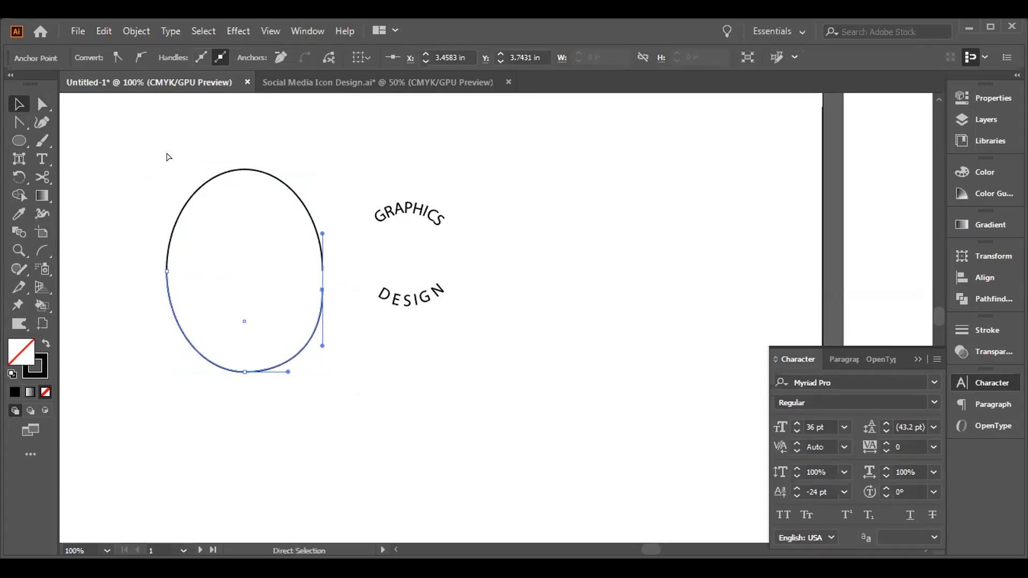
pyautogui.press('a')
pyautogui.press('Up')
pyautogui.press('Up')
pyautogui.press('Up')
pyautogui.press('Up')
pyautogui.press('Up')
pyautogui.press('Up')
pyautogui.press('Up')
pyautogui.press('Up')
pyautogui.press('Up')
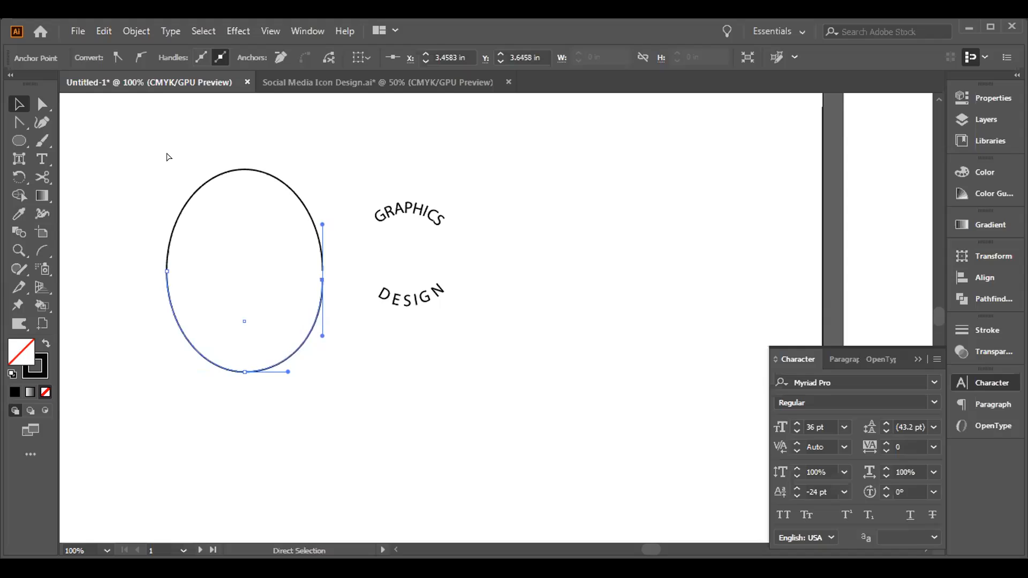
# Move the lower half of the ellipse down and slightly left, away from the upper half
pyautogui.press('v')
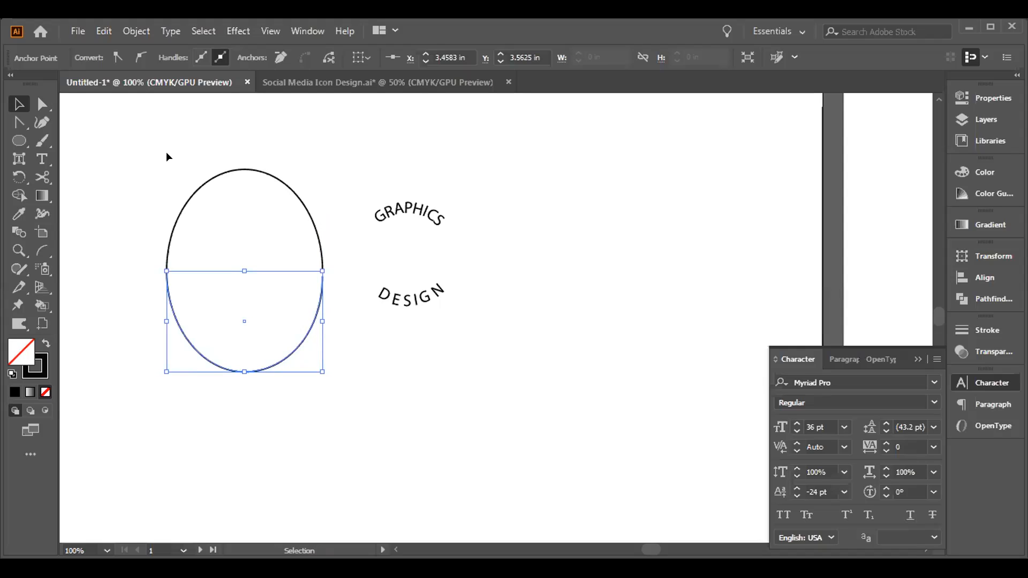
pyautogui.click(245, 320)
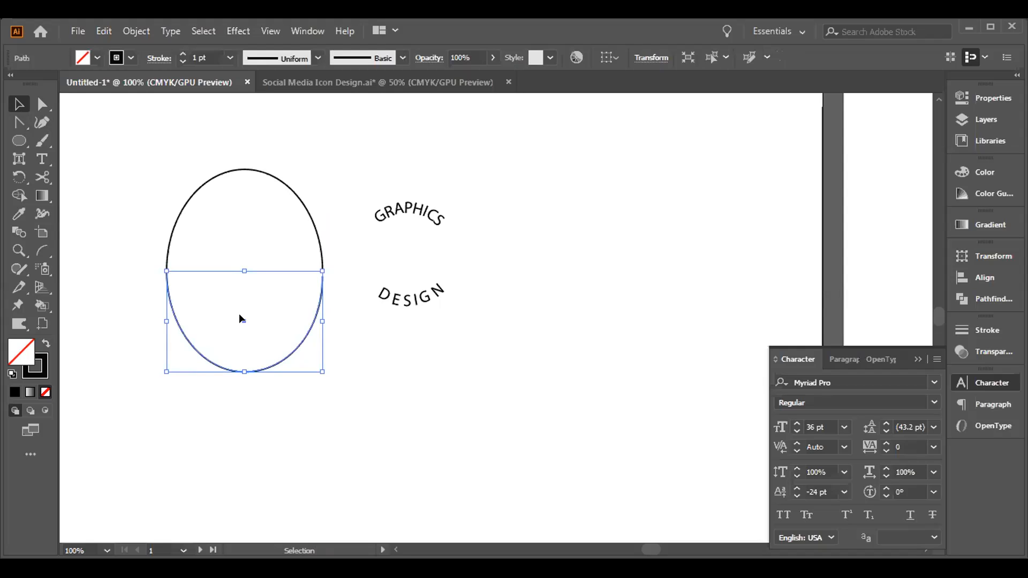
pyautogui.moveTo(239, 318); pyautogui.dragTo(224, 378)
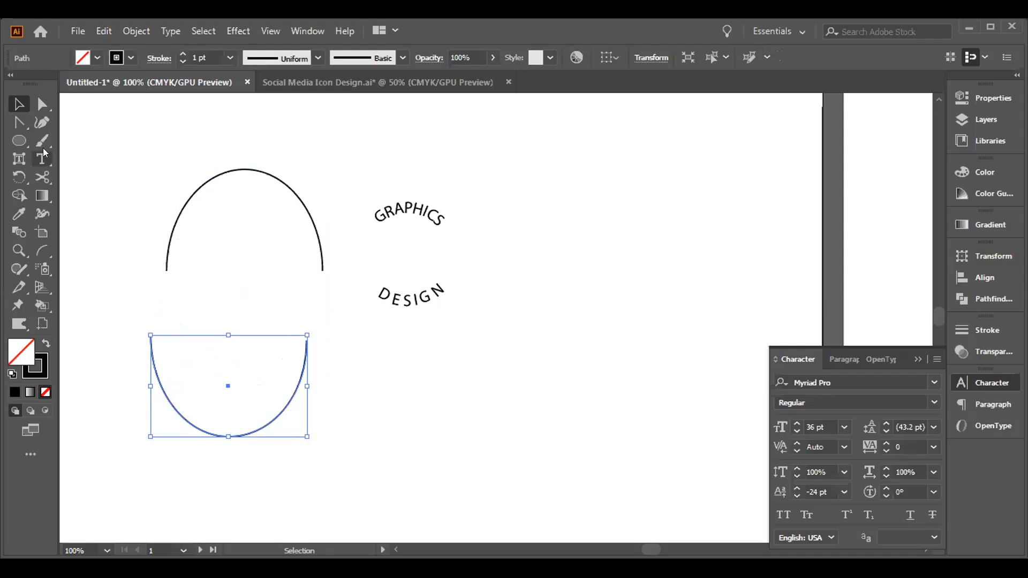
# Draw a tilted hexagon about 1.76 by 1.87 in beside the curved texts and cut it with Scissors at its lower-left and lower-right corners
pyautogui.moveTo(24, 140); pyautogui.dragTo(68, 182)
pyautogui.moveTo(546, 167); pyautogui.dragTo(602, 213)
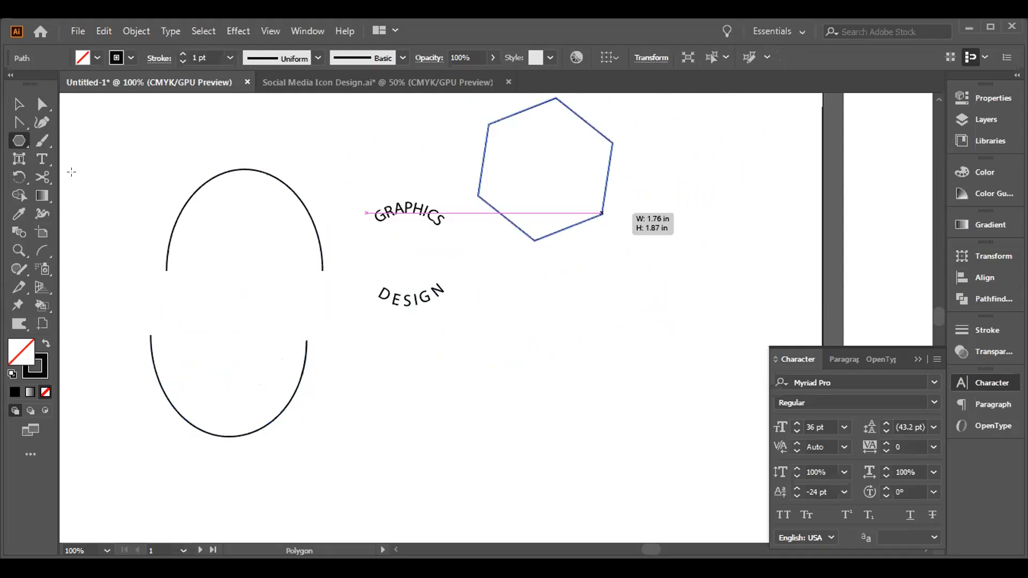
pyautogui.click(42, 177)
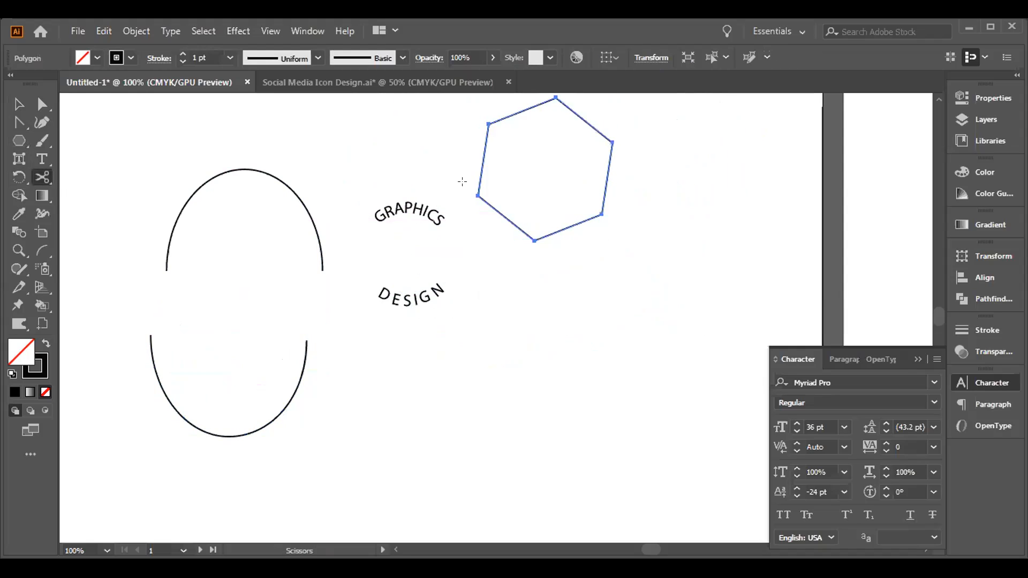
pyautogui.click(478, 195)
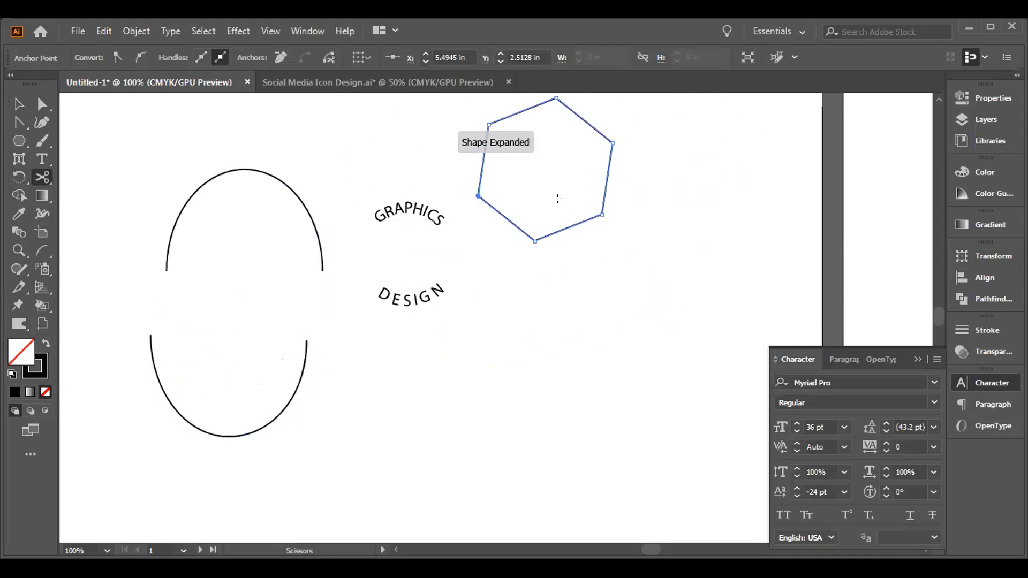
pyautogui.click(602, 214)
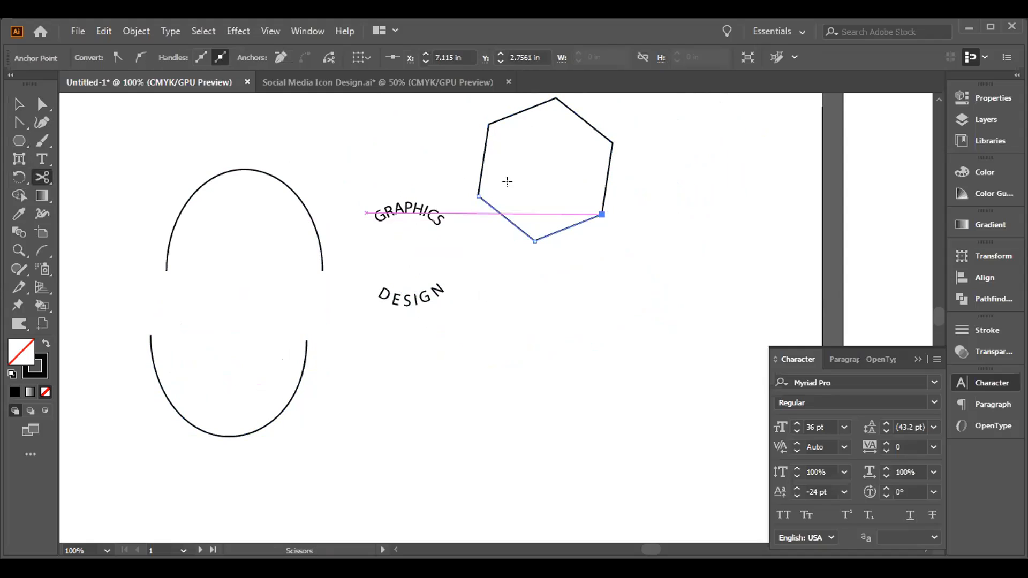
# Nudge the cut-off lower part of the hexagon straight down in large increments to separate it from the upper part
pyautogui.click(19, 104)
pyautogui.click(506, 218)
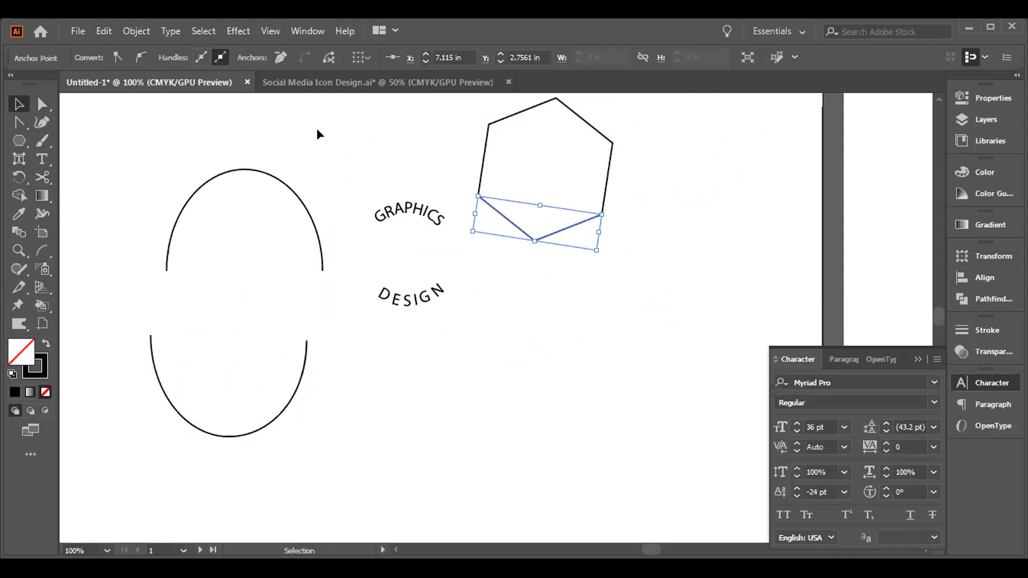
pyautogui.click(505, 220)
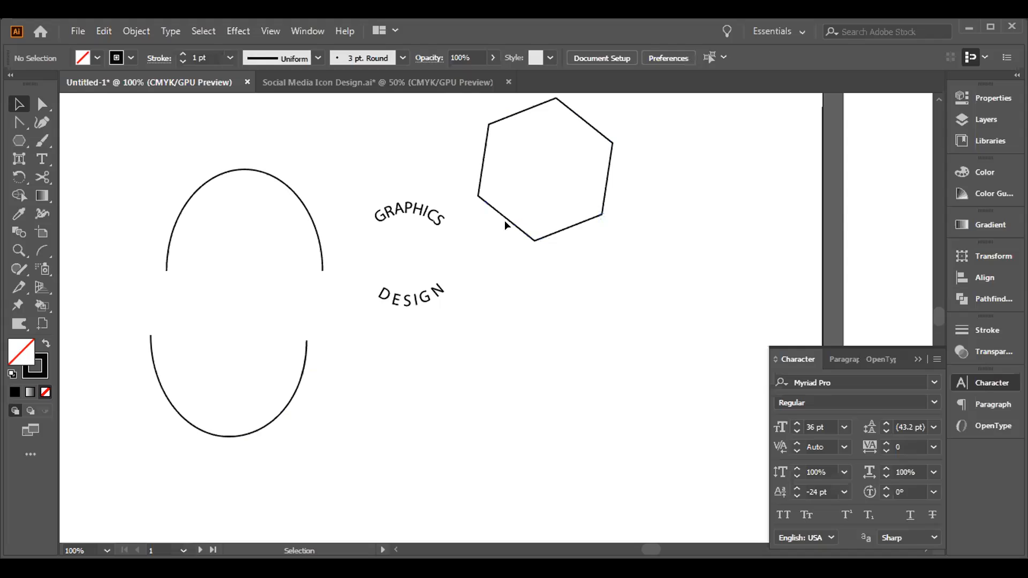
pyautogui.click(534, 241)
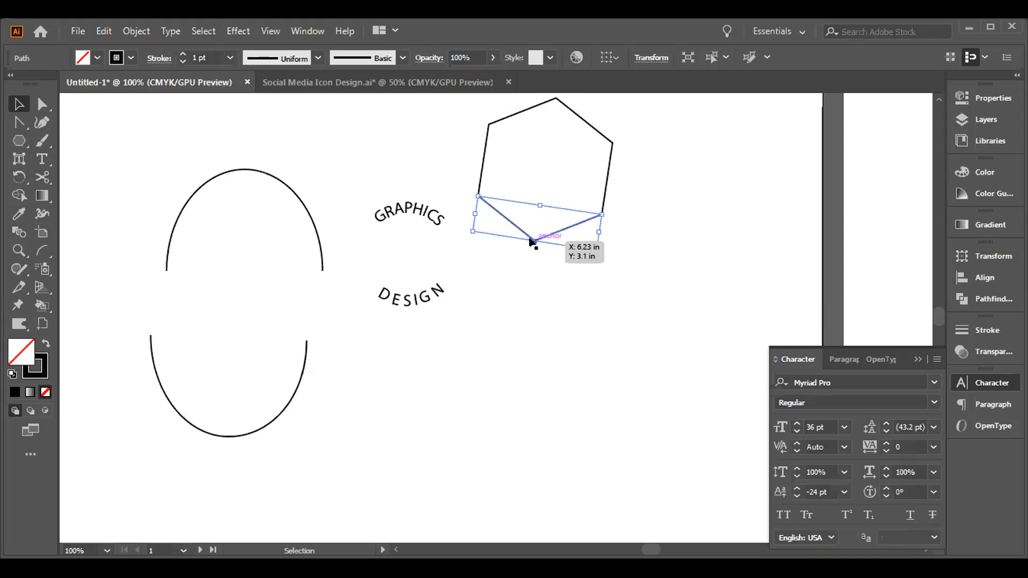
pyautogui.hotkey('shift', 'Down')
pyautogui.hotkey('shift', 'Down')
pyautogui.hotkey('shift', 'Down')
pyautogui.hotkey('shift', 'Down')
pyautogui.hotkey('shift', 'Down')
pyautogui.hotkey('shift', 'Down')
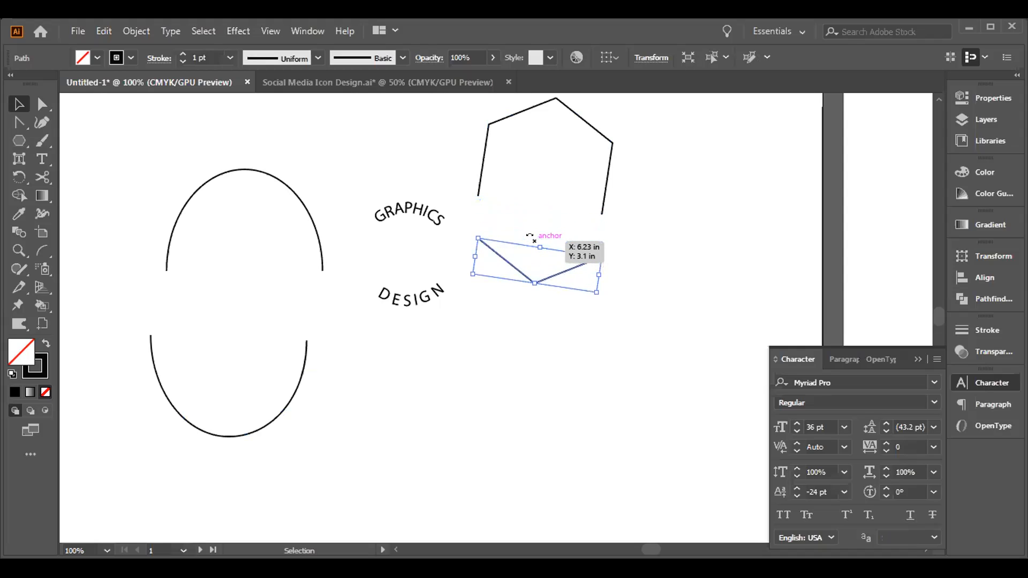
pyautogui.click(527, 305)
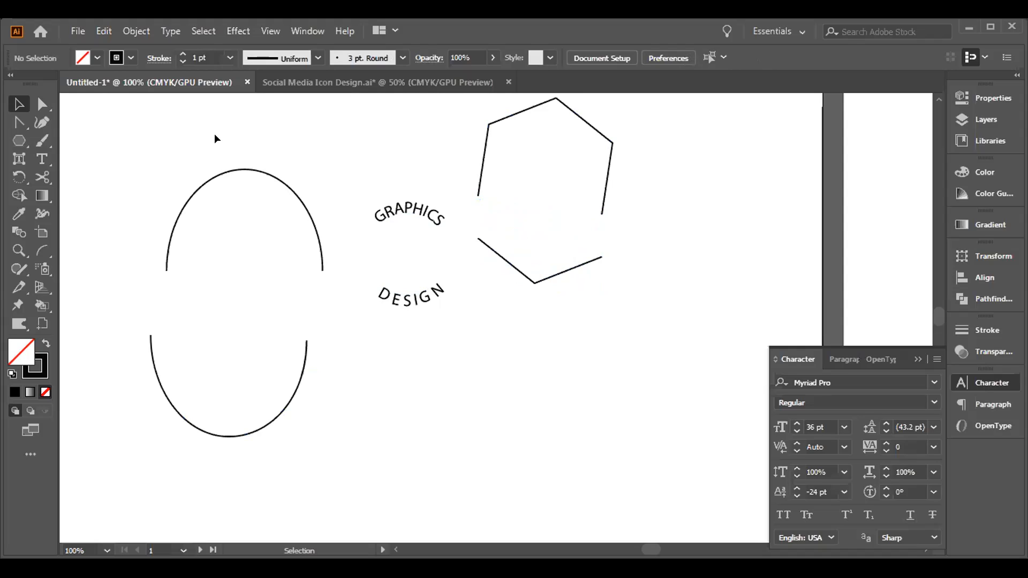
# Delete the lower ellipse half and all remaining paths and curved texts to empty the artboard
pyautogui.moveTo(212, 135); pyautogui.dragTo(576, 432)
pyautogui.moveTo(716, 224); pyautogui.dragTo(407, 370)
pyautogui.moveTo(328, 394); pyautogui.dragTo(206, 439)
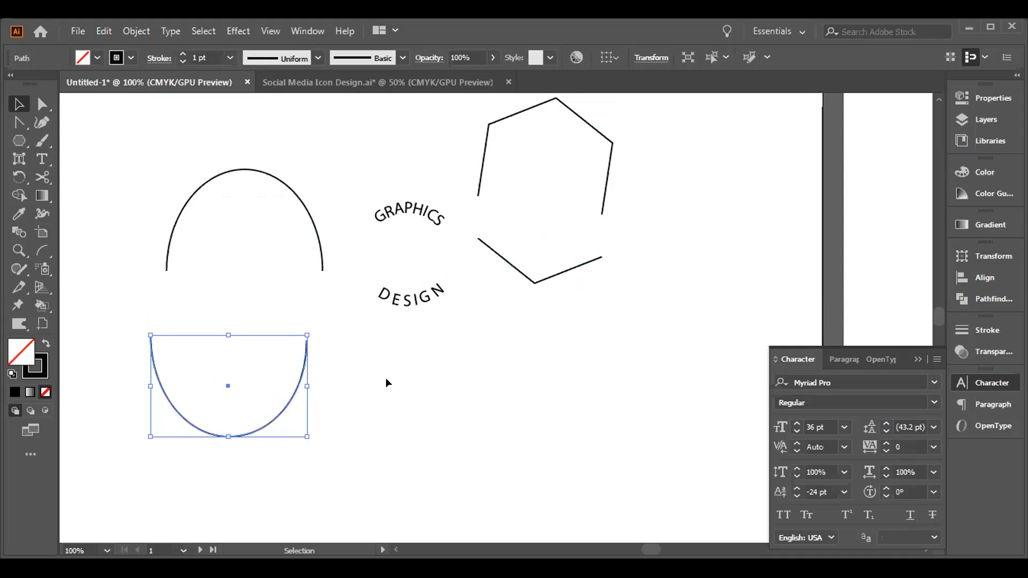
pyautogui.press('Delete')
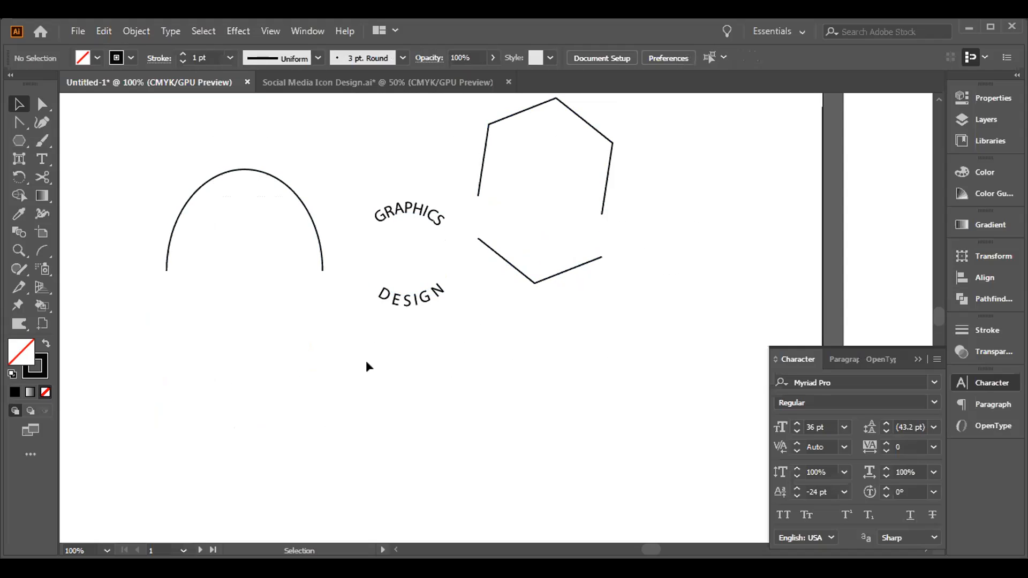
pyautogui.moveTo(162, 159); pyautogui.dragTo(586, 361)
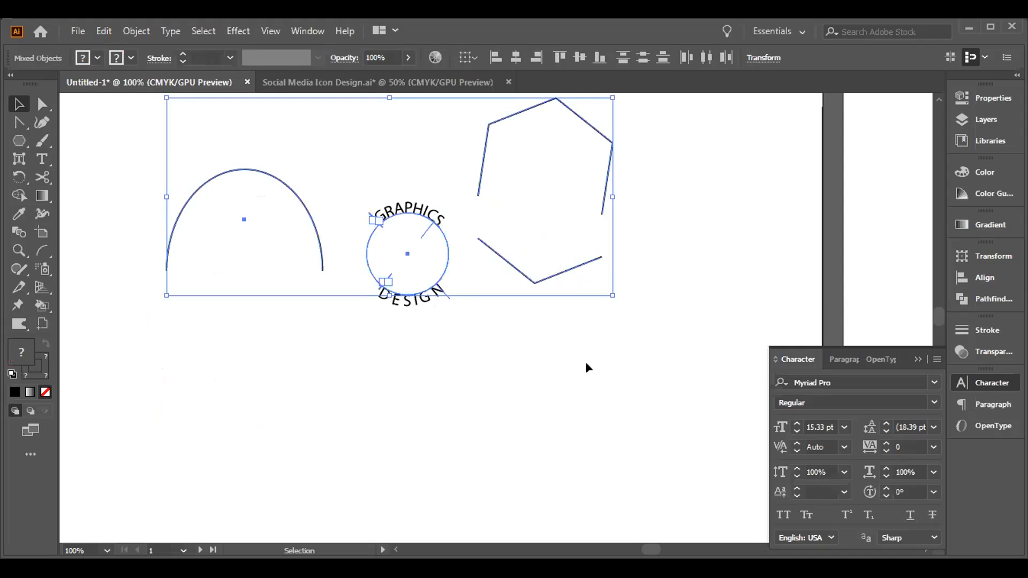
pyautogui.press('Delete')
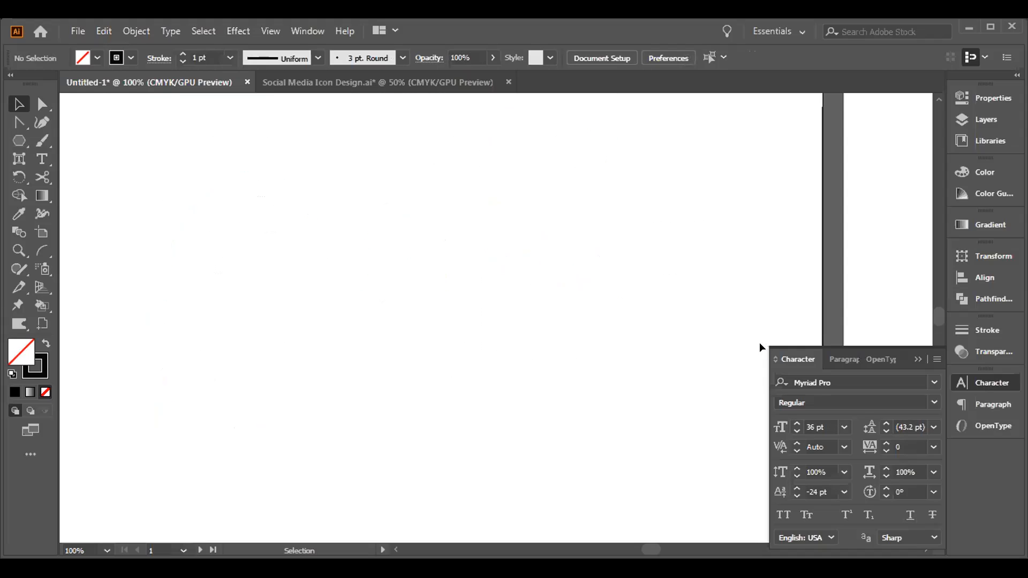
# Open the logo sheet images (1).png from New folder in Downloads
pyautogui.click(67, 31)
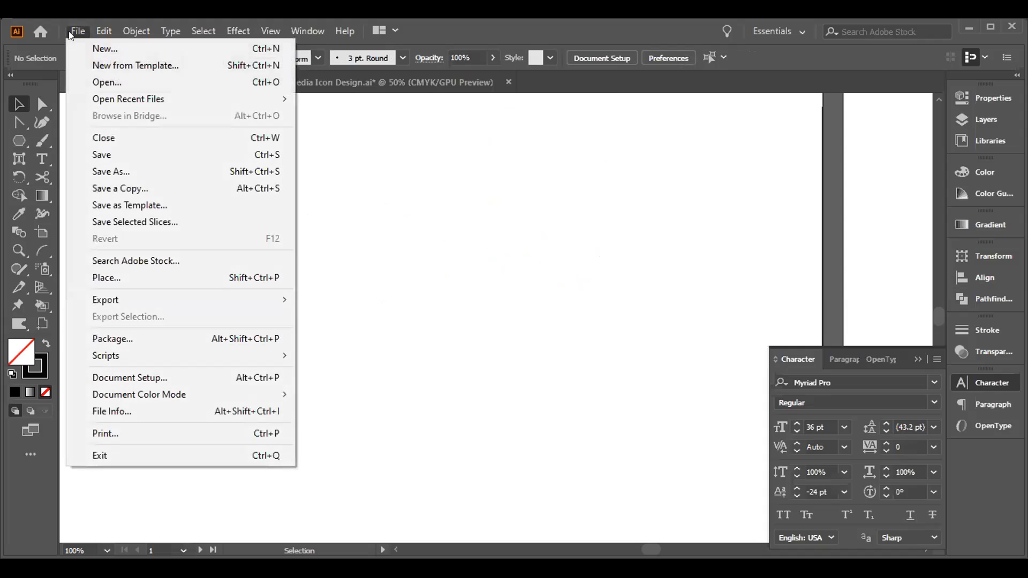
pyautogui.click(93, 78)
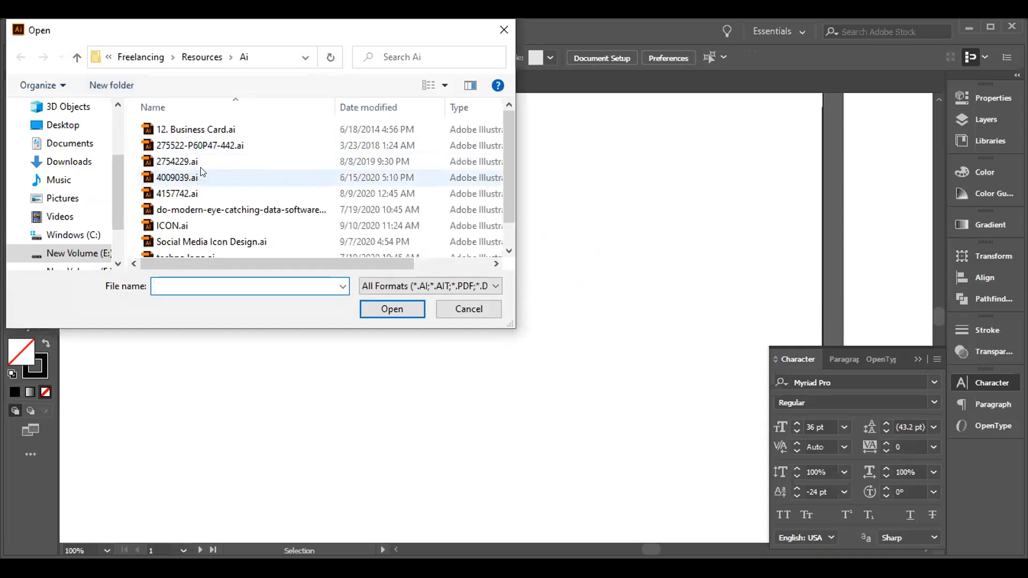
pyautogui.click(72, 163)
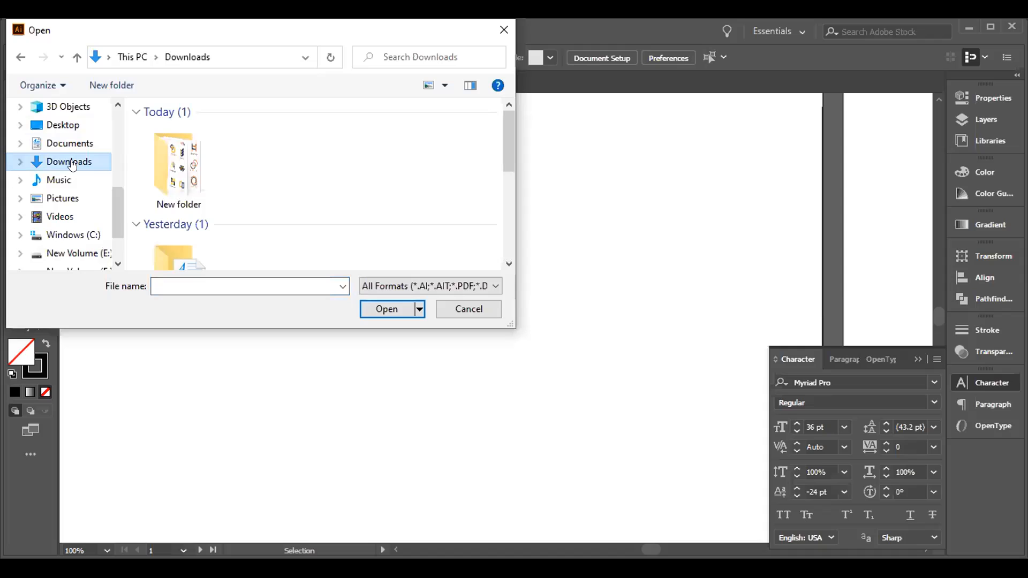
pyautogui.doubleClick(177, 159)
pyautogui.scroll(-10, 321, 182)
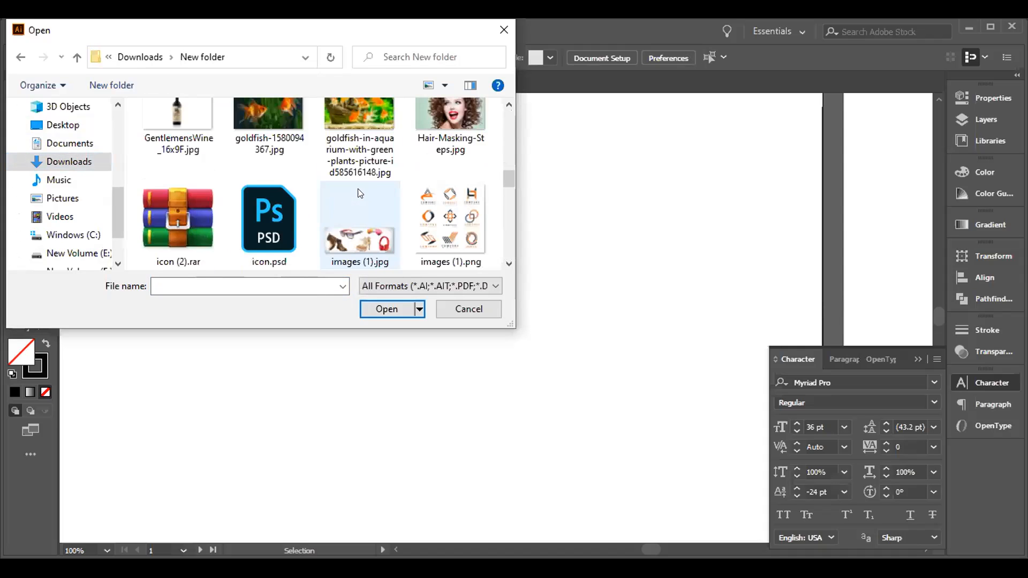
pyautogui.scroll(-2, 390, 189)
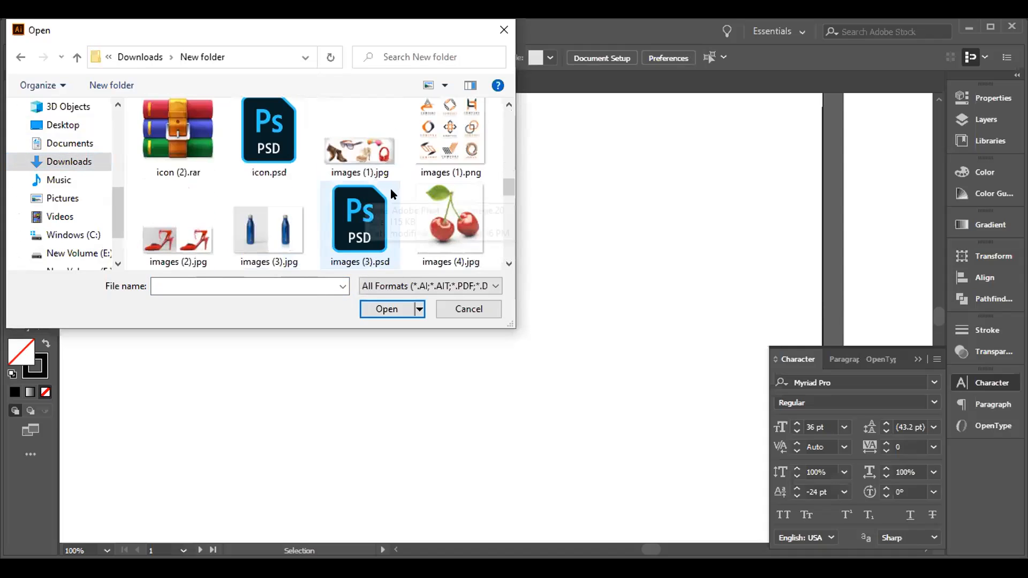
pyautogui.click(442, 134)
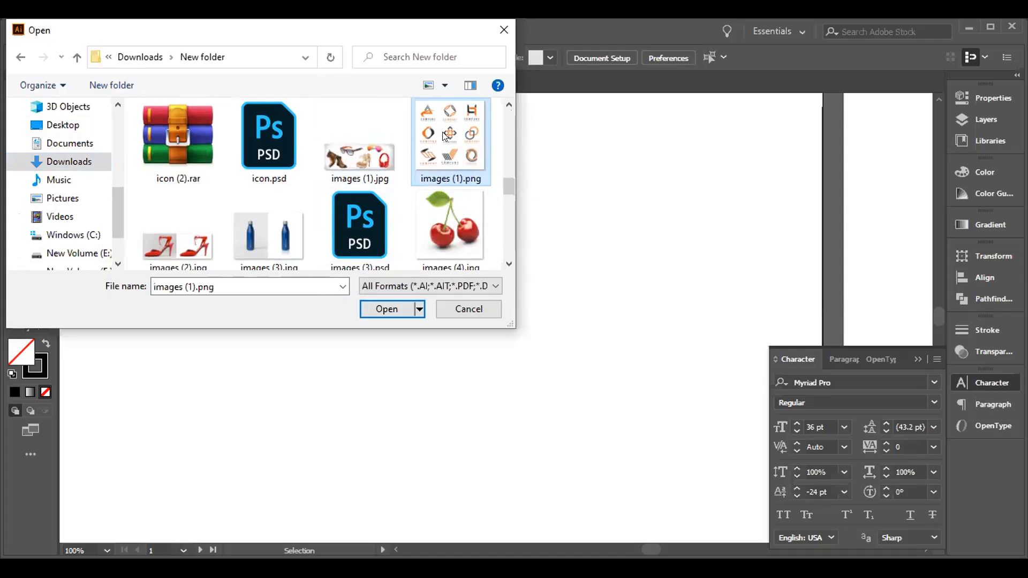
pyautogui.click(386, 304)
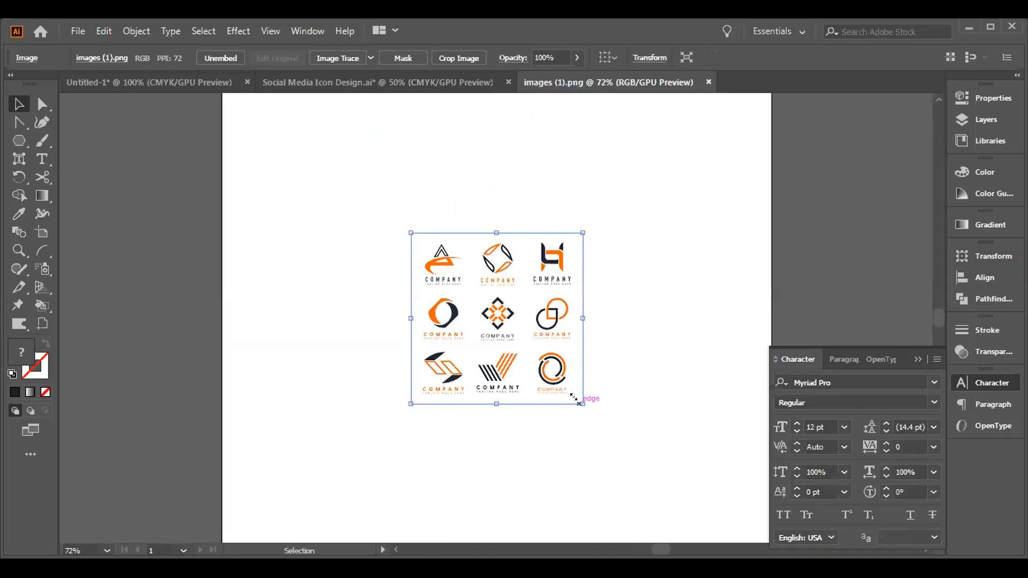
# Scale the logo image up proportionally about its centre to roughly twice its size, deselect it and collapse the Character panel
pyautogui.moveTo(574, 397); pyautogui.dragTo(674, 495)
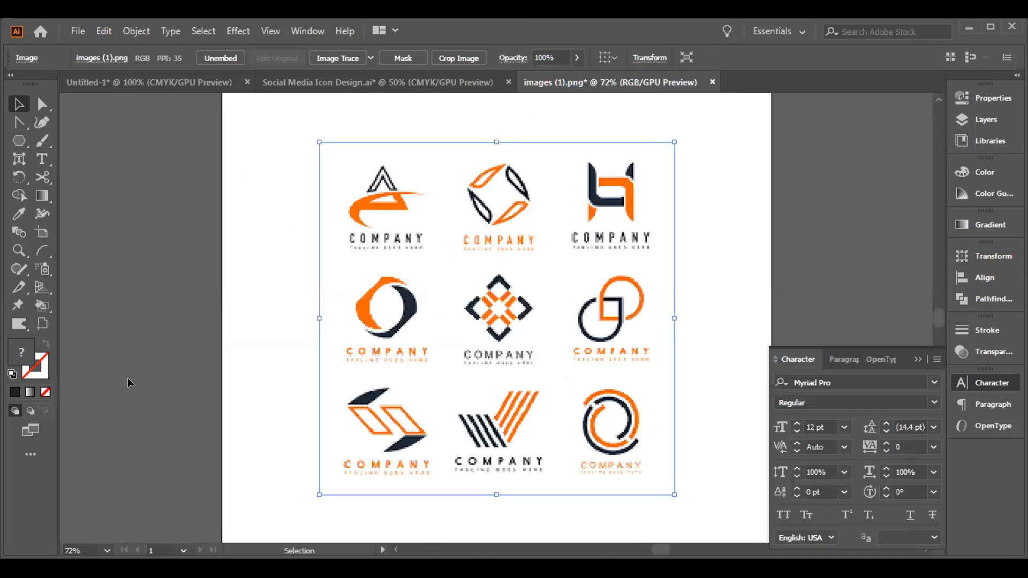
pyautogui.click(748, 283)
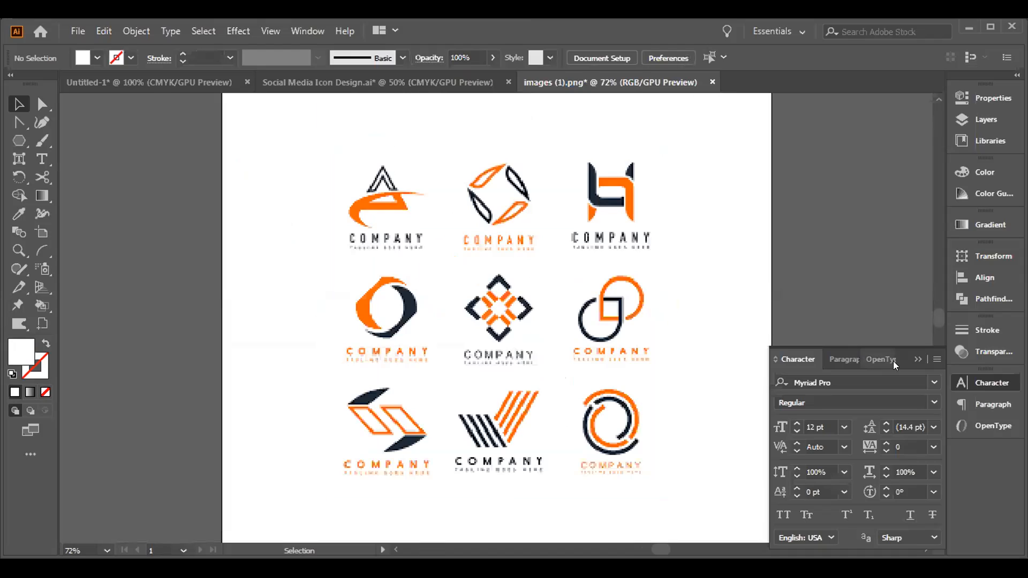
pyautogui.click(917, 358)
# Apply Image Trace to the logo image with the 6 Colors preset
pyautogui.click(533, 301)
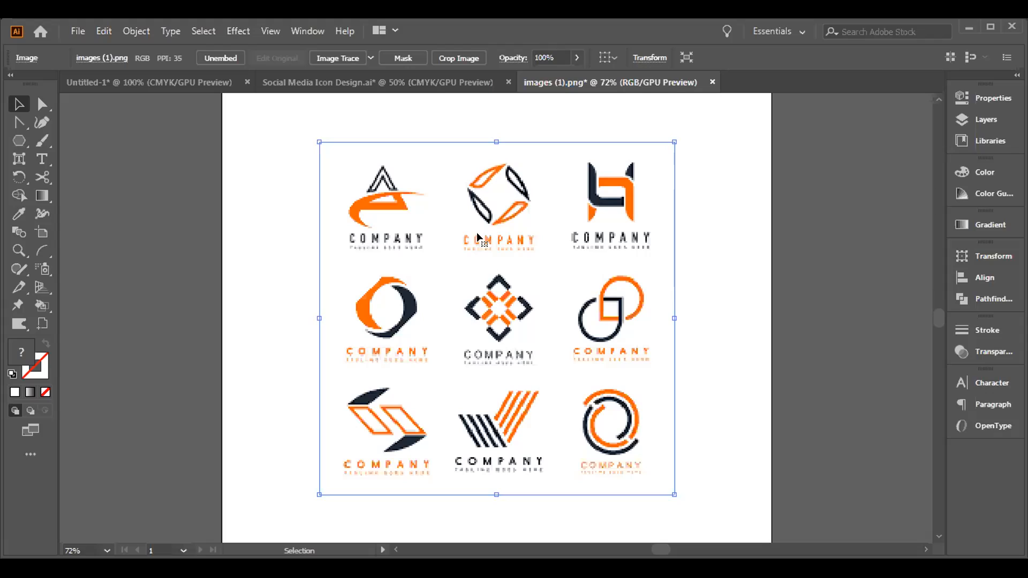
pyautogui.click(370, 57)
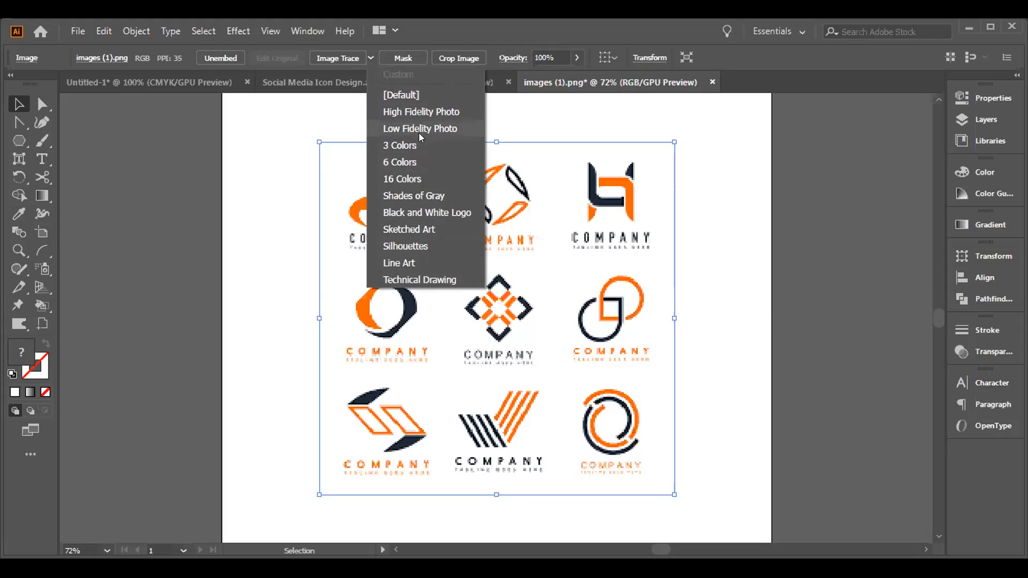
pyautogui.click(430, 161)
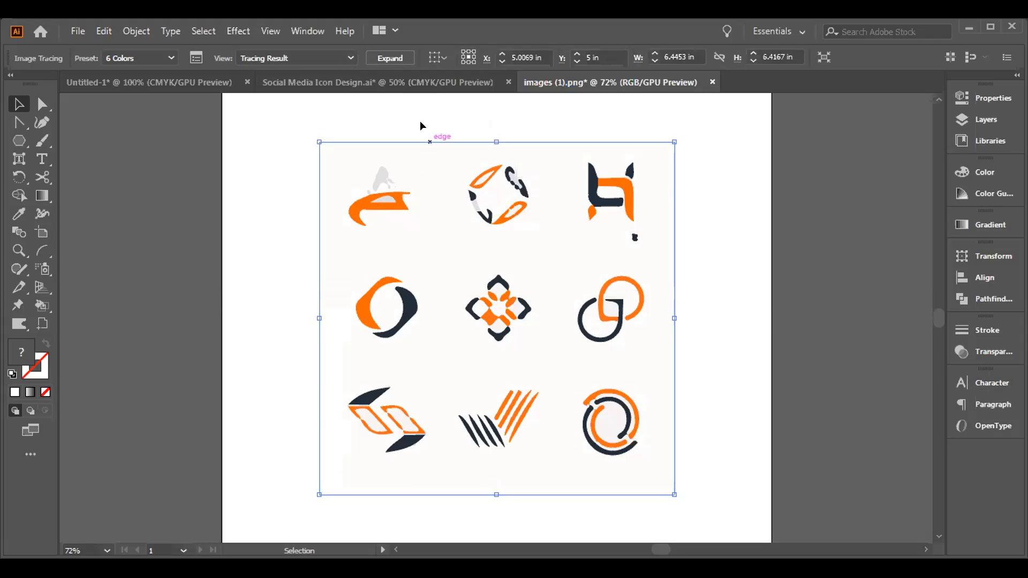
# Expand the traced logo sheet, ungroup it and delete its white background shape
pyautogui.click(398, 59)
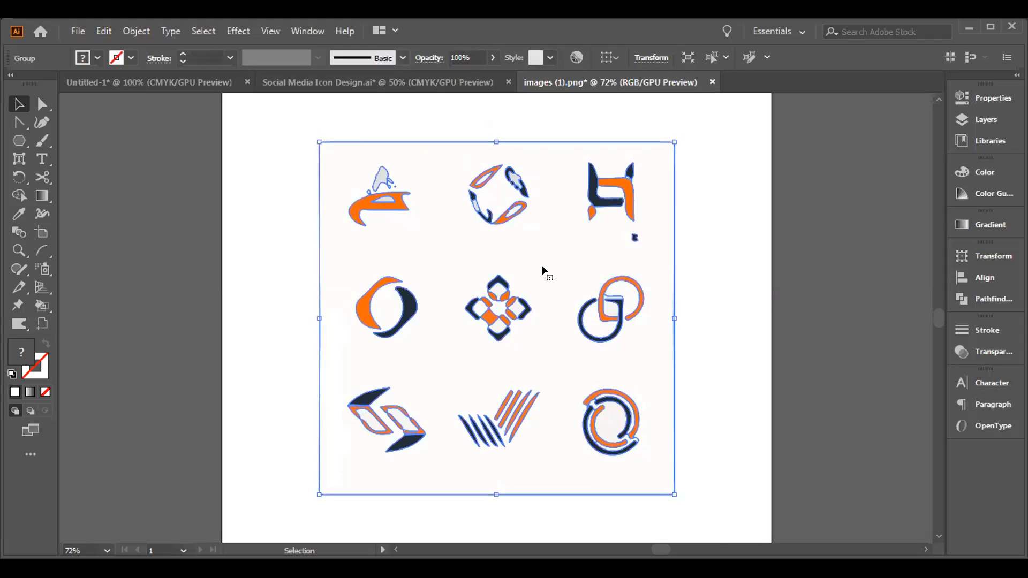
pyautogui.rightClick(562, 290)
pyautogui.click(591, 413)
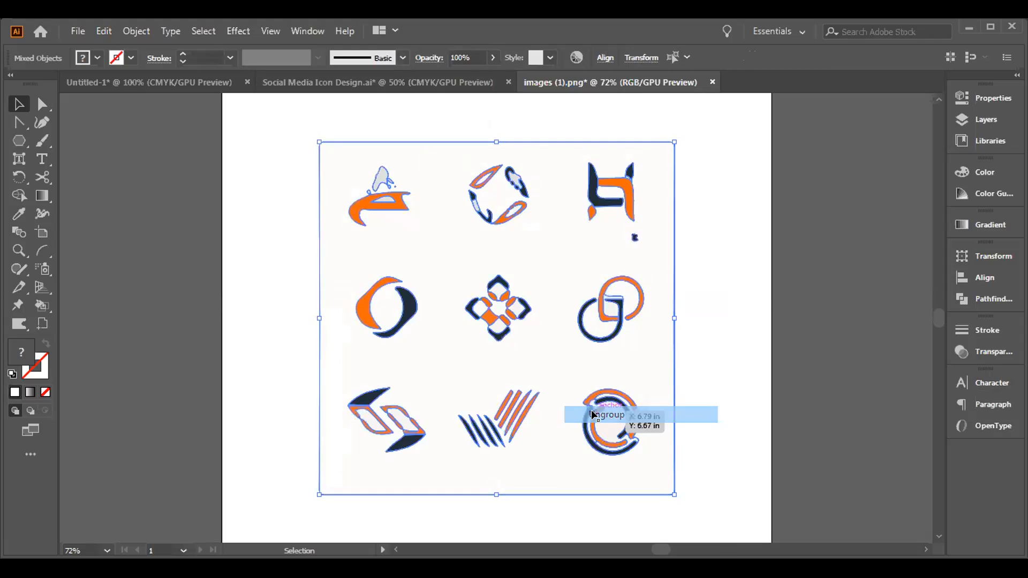
pyautogui.click(763, 354)
pyautogui.click(648, 377)
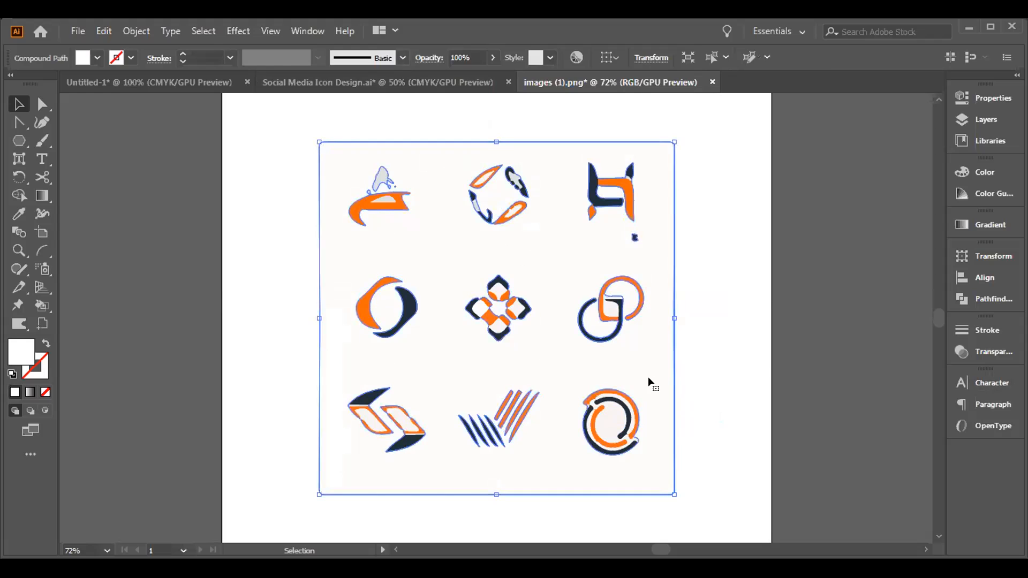
pyautogui.press('Delete')
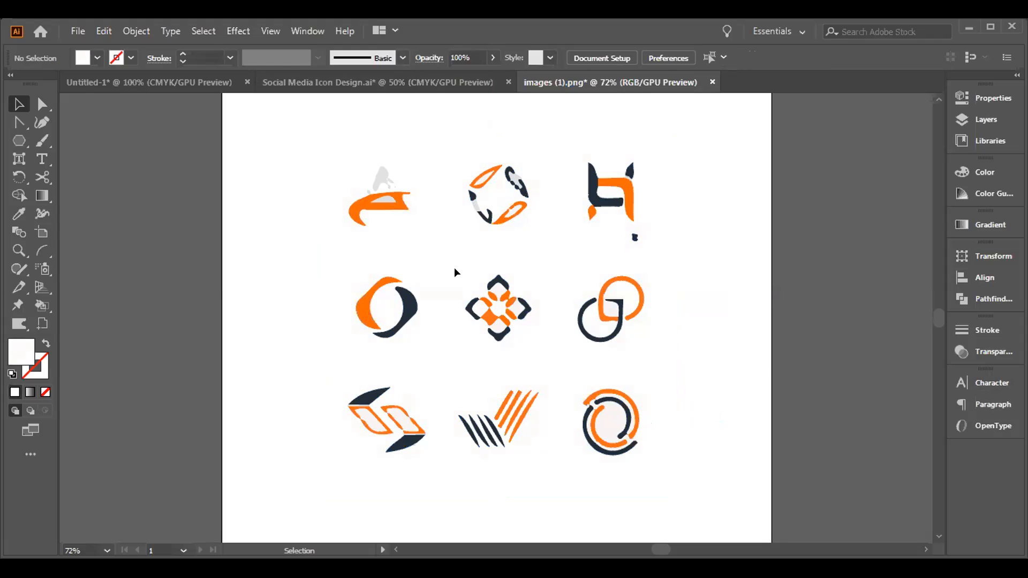
# Delete the grey leftover shapes inside and above the orange swoosh of the A logo
pyautogui.click(386, 184)
pyautogui.press('Delete')
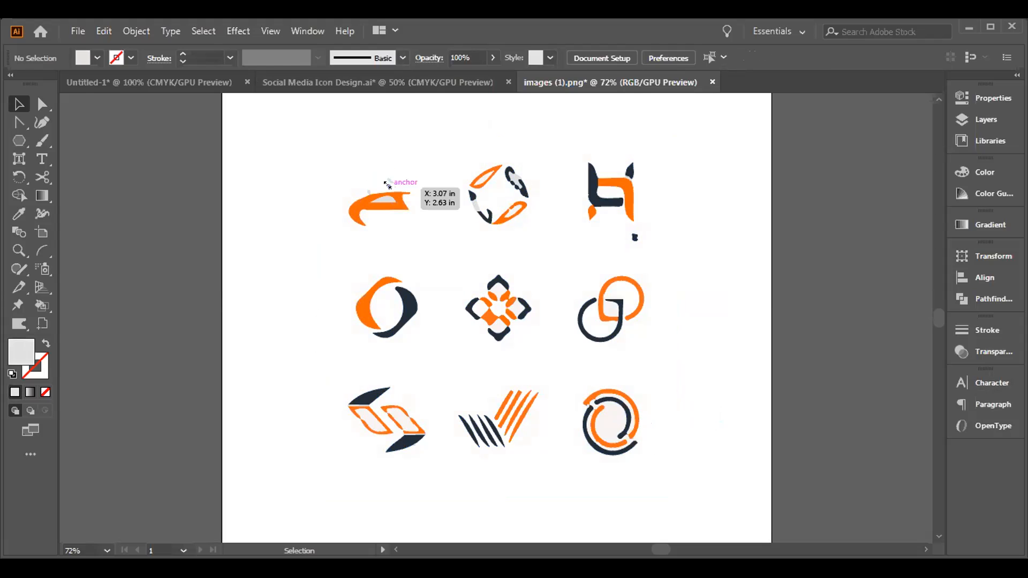
pyautogui.click(386, 196)
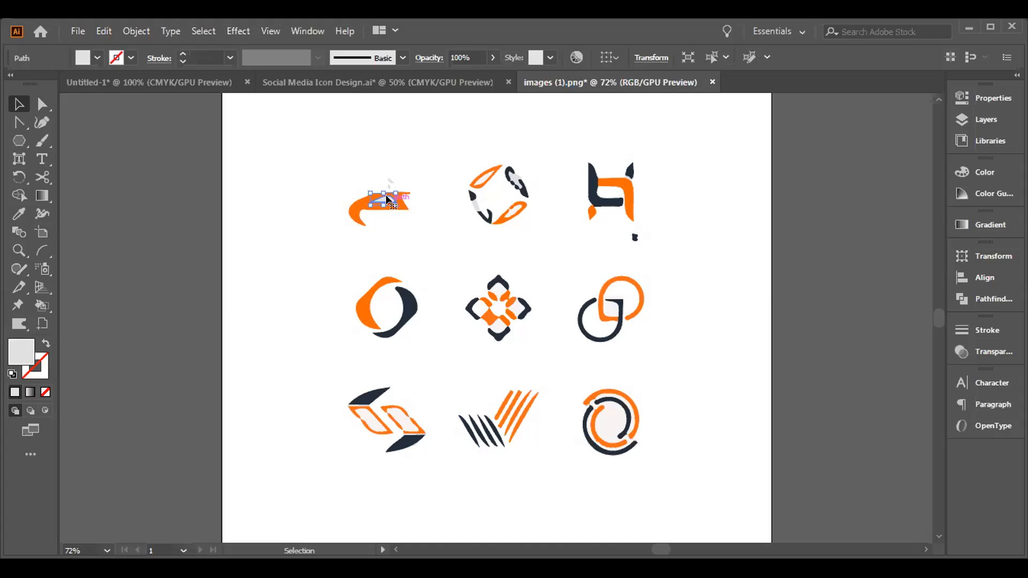
pyautogui.press('Delete')
pyautogui.moveTo(343, 165); pyautogui.dragTo(414, 191)
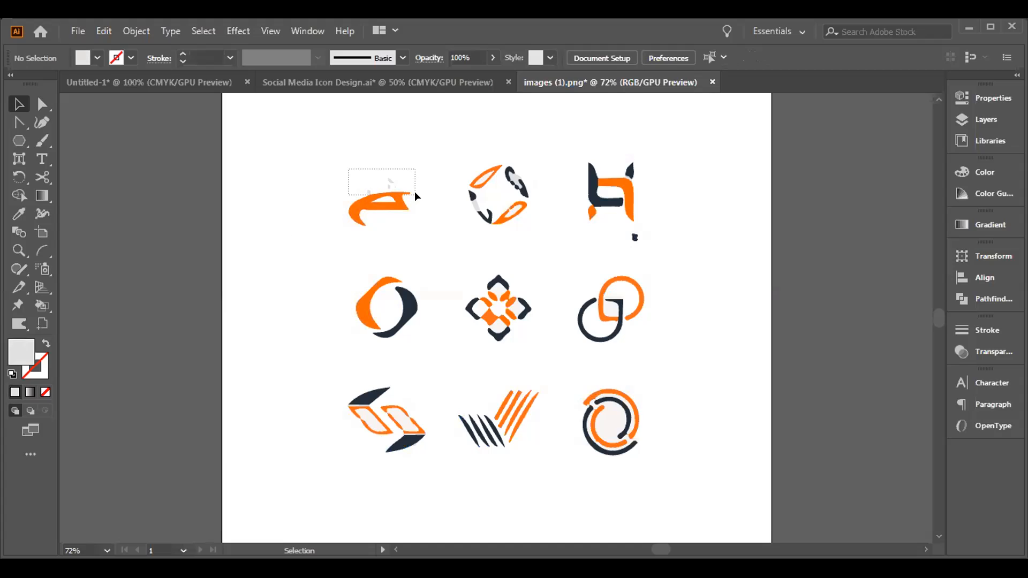
pyautogui.press('Delete')
pyautogui.click(392, 182)
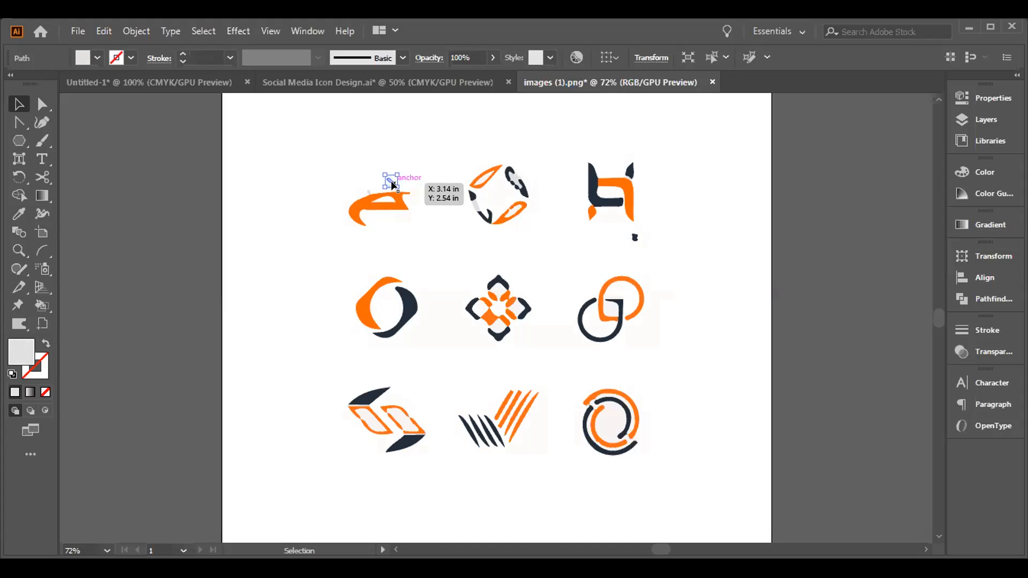
pyautogui.press('Delete')
pyautogui.click(390, 186)
pyautogui.press('Delete')
pyautogui.click(367, 191)
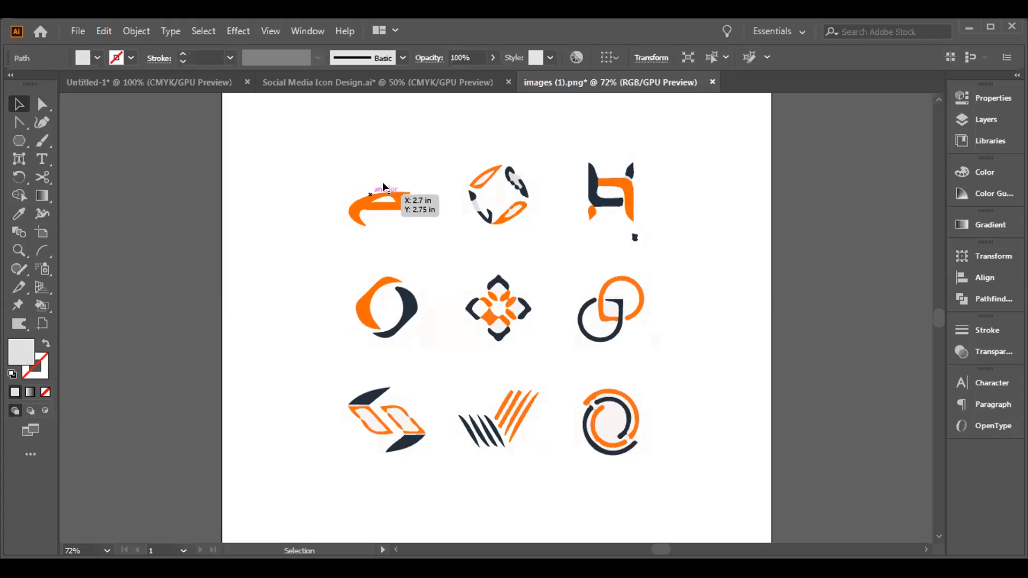
pyautogui.press('Delete')
pyautogui.click(384, 182)
pyautogui.press('Delete')
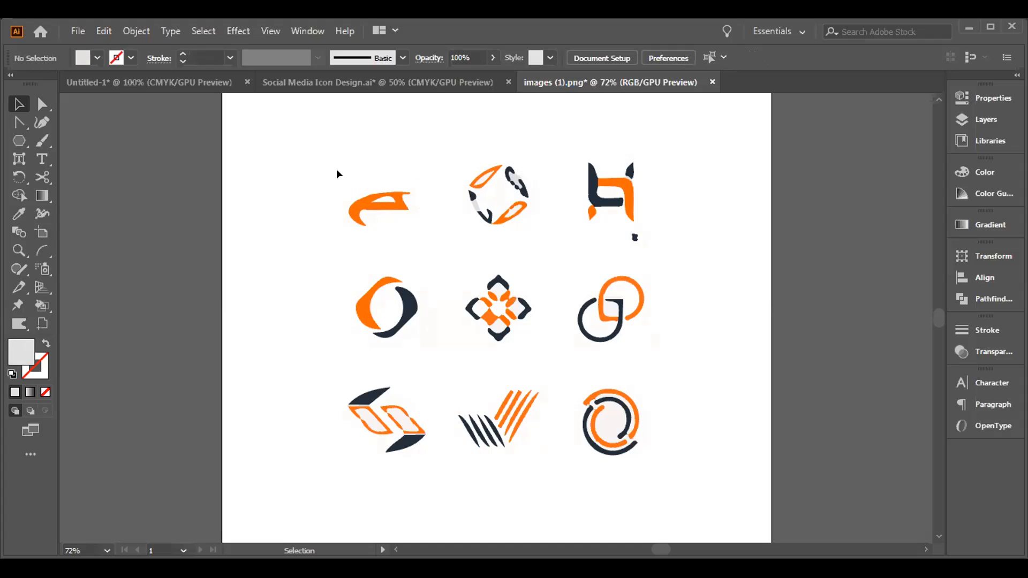
# In isolation mode, move the A logo's orange swoosh away from its inner piece and stretch the inner piece taller
pyautogui.click(369, 206)
pyautogui.click(349, 194)
pyautogui.click(360, 205)
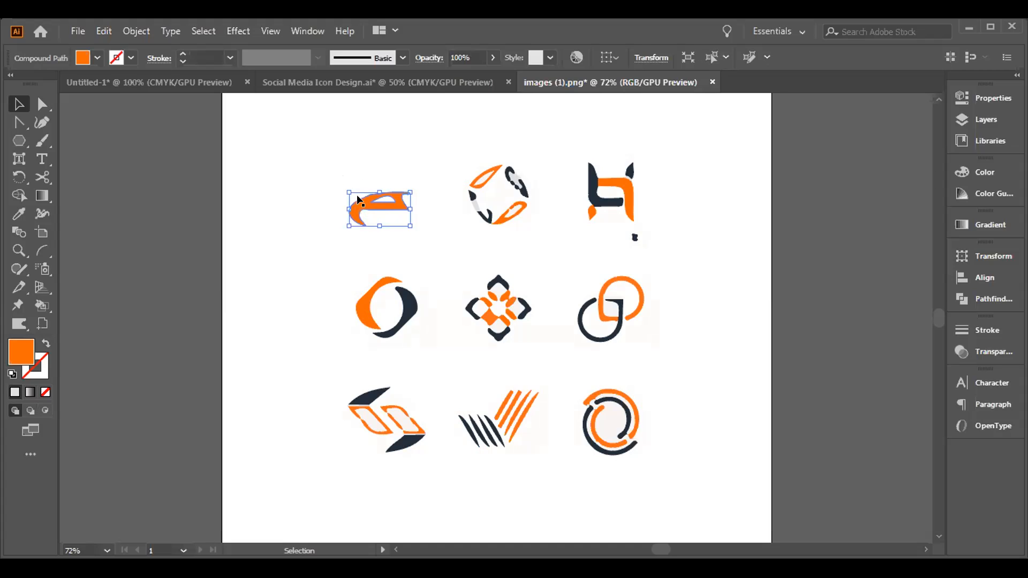
pyautogui.doubleClick(361, 207)
pyautogui.click(362, 208)
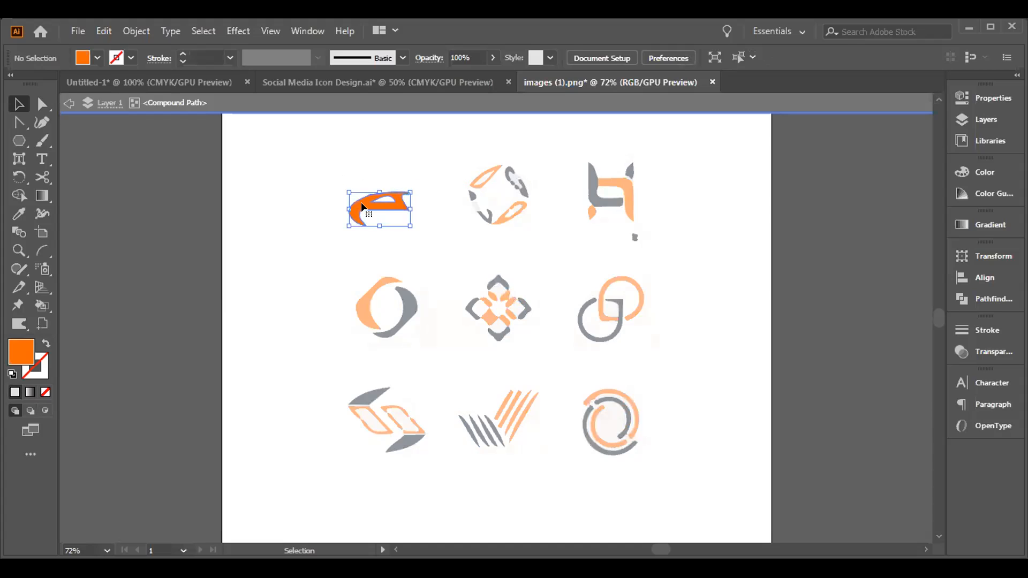
pyautogui.moveTo(362, 208); pyautogui.dragTo(307, 181)
pyautogui.click(302, 230)
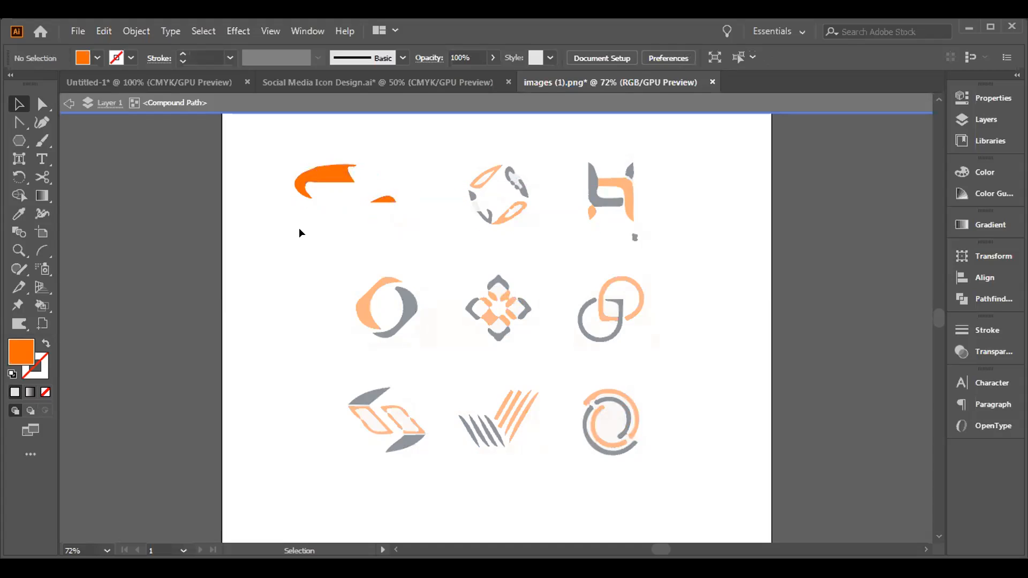
pyautogui.click(383, 199)
pyautogui.moveTo(396, 196)
pyautogui.mouseDown()
pyautogui.moveTo(399, 173)
pyautogui.moveTo(397, 186)
pyautogui.mouseUp()
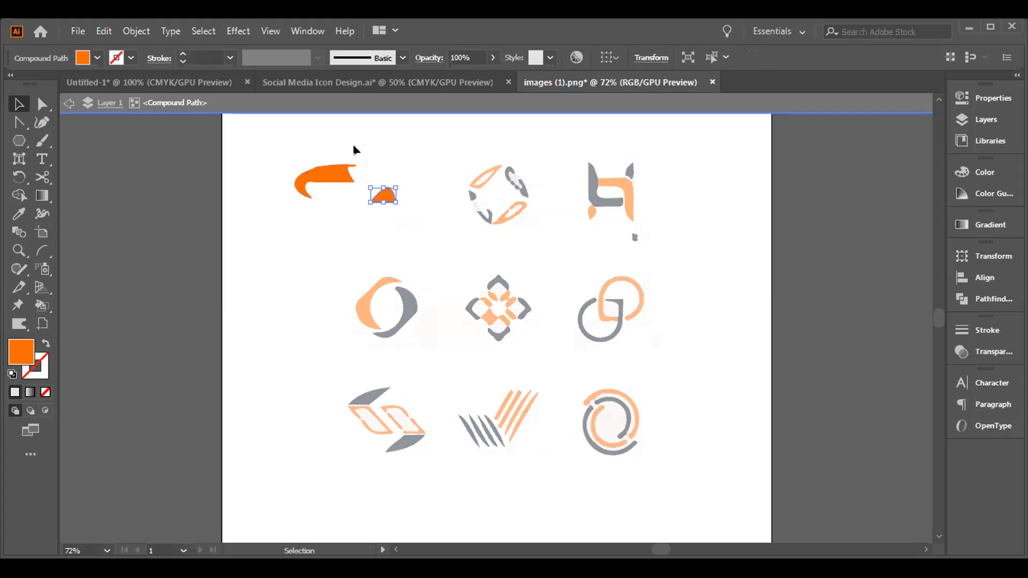
pyautogui.moveTo(287, 143); pyautogui.dragTo(394, 210)
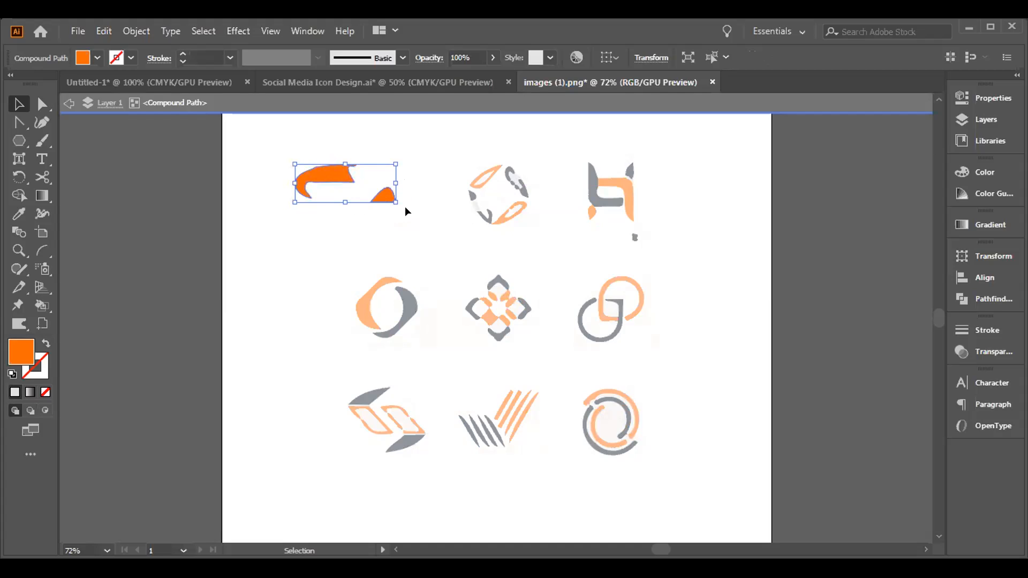
pyautogui.doubleClick(464, 245)
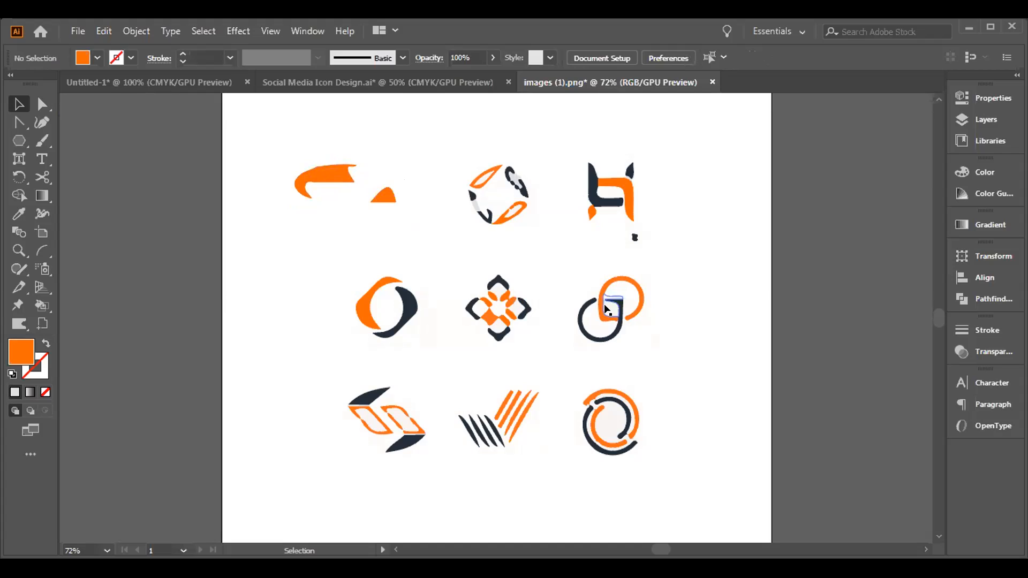
# Delete the pale fill inside the interlocking-circles logo and move the logo off the artboard onto the grey canvas
pyautogui.press('Delete')
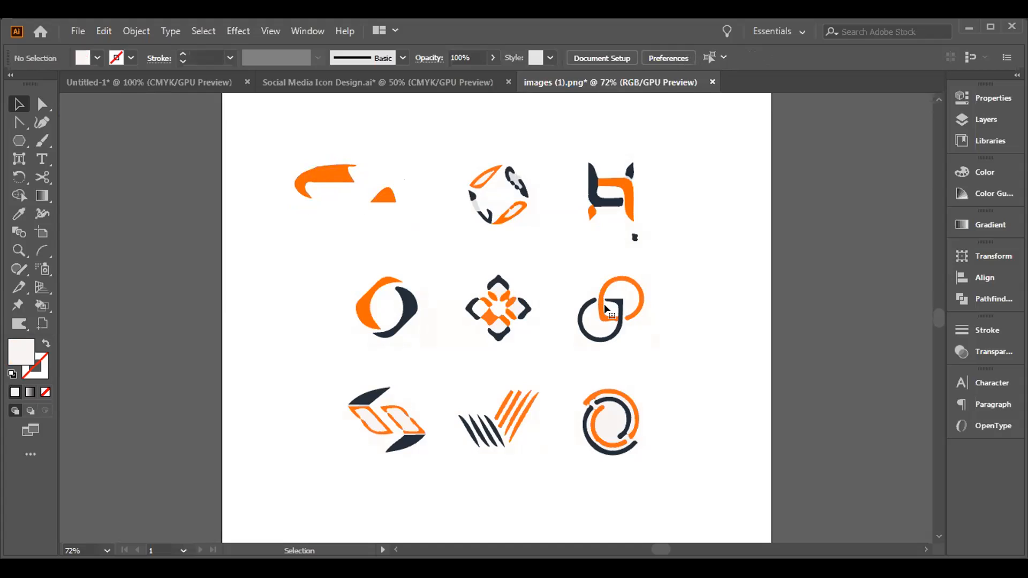
pyautogui.click(638, 341)
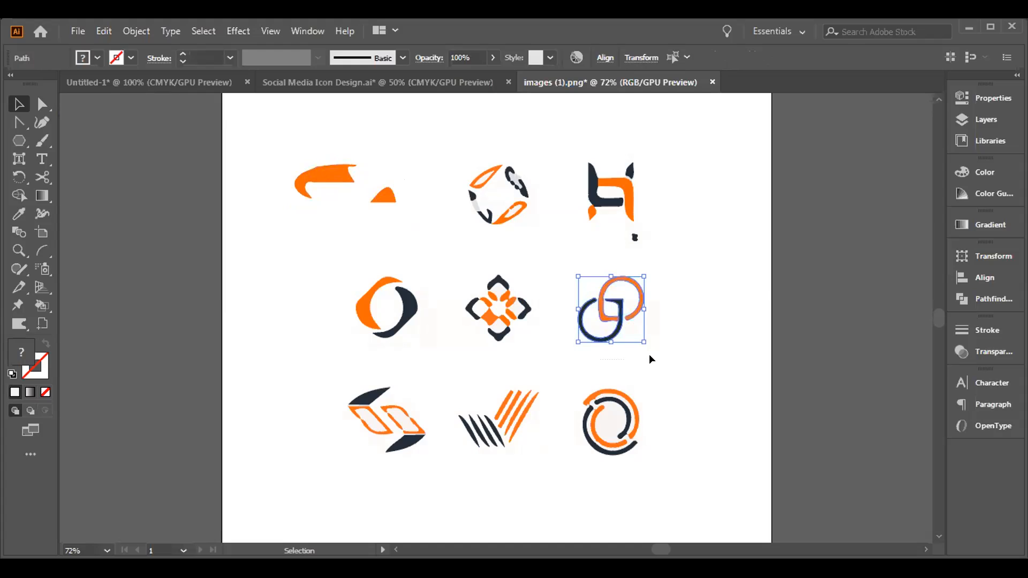
pyautogui.moveTo(606, 318); pyautogui.dragTo(153, 264)
pyautogui.click(175, 384)
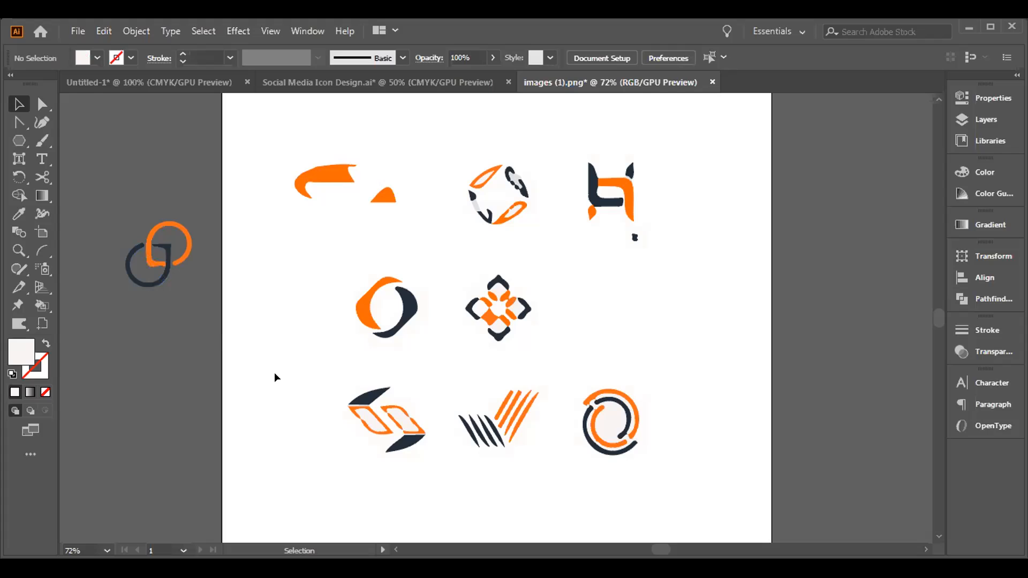
# Delete the two pale fills inside the S-shaped logo and move the logo off the artboard below the circles logo
pyautogui.click(397, 416)
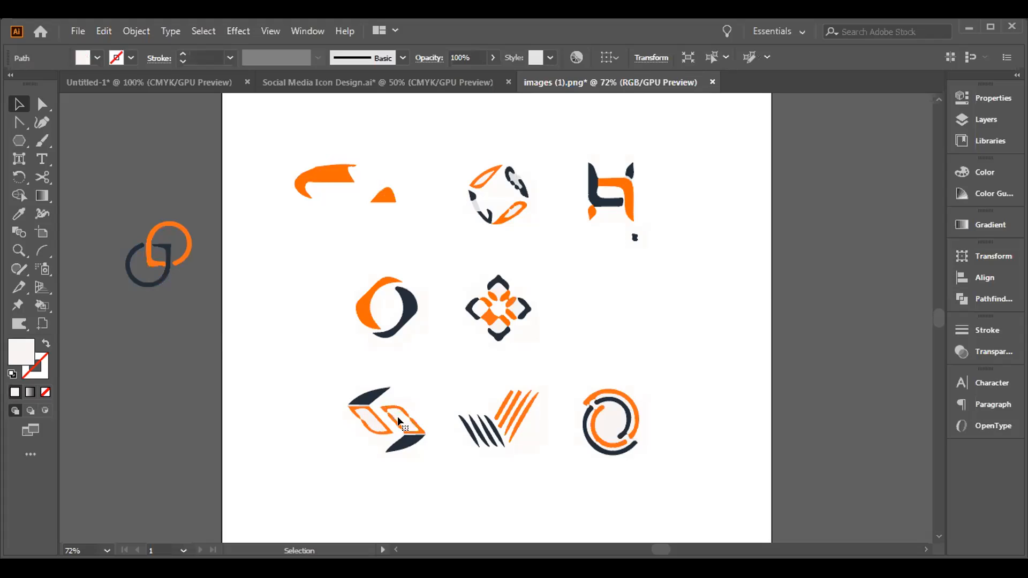
pyautogui.press('Delete')
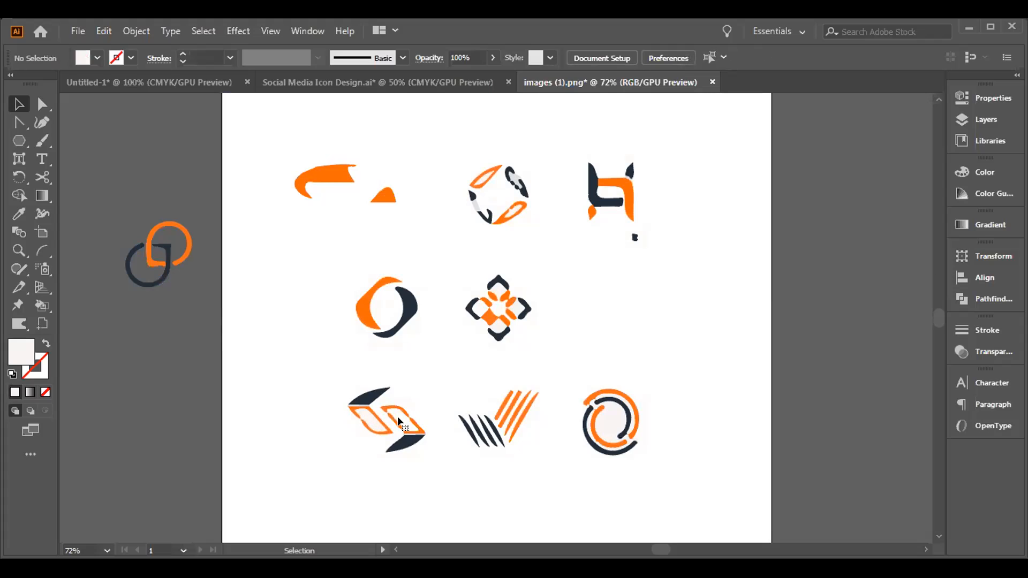
pyautogui.click(368, 413)
pyautogui.press('Delete')
pyautogui.moveTo(331, 383); pyautogui.dragTo(407, 451)
pyautogui.moveTo(371, 414); pyautogui.dragTo(122, 368)
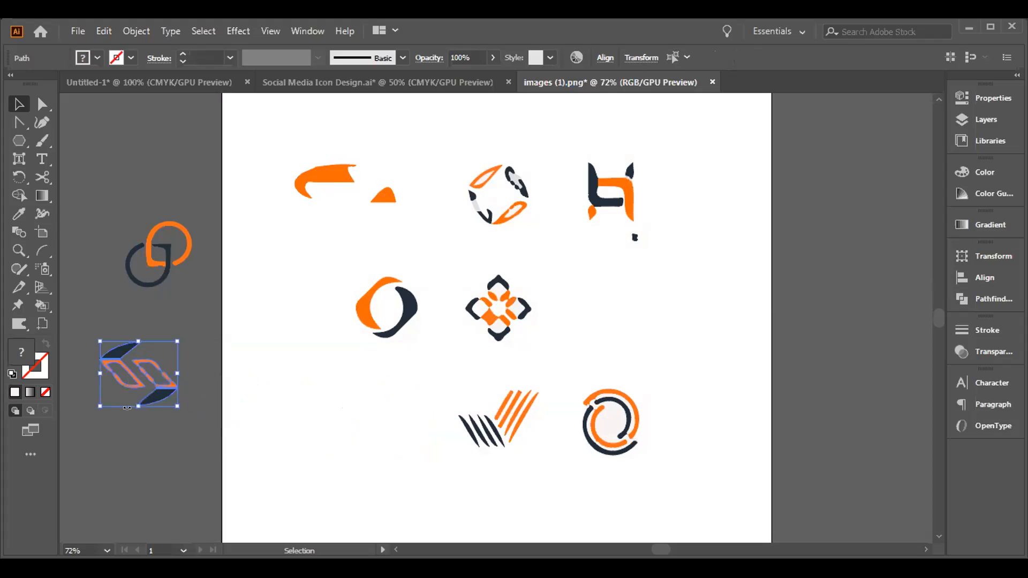
# Delete the two light grey slivers beside the dark tips of the S-shaped logo
pyautogui.click(138, 444)
pyautogui.click(176, 389)
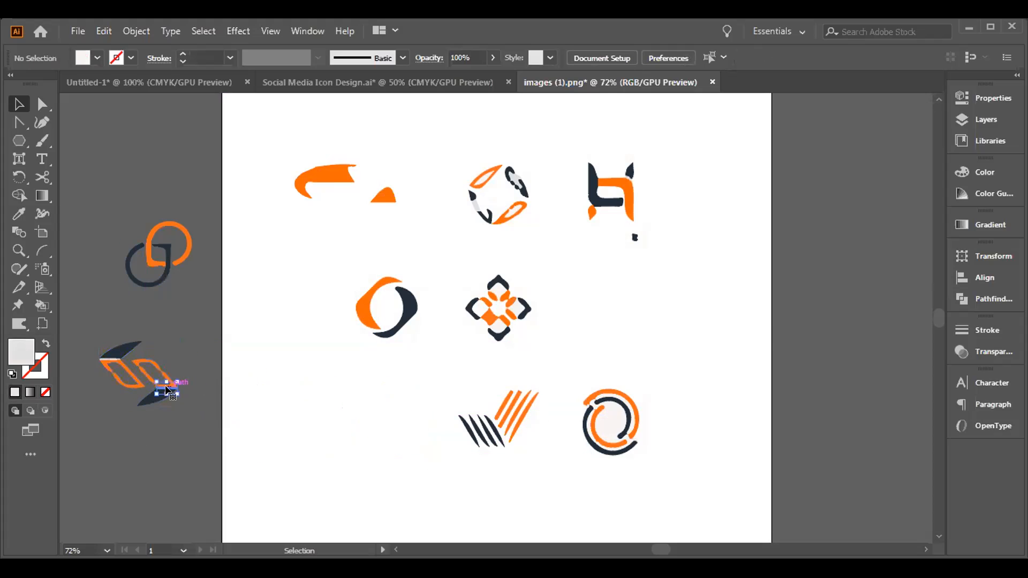
pyautogui.press('Delete')
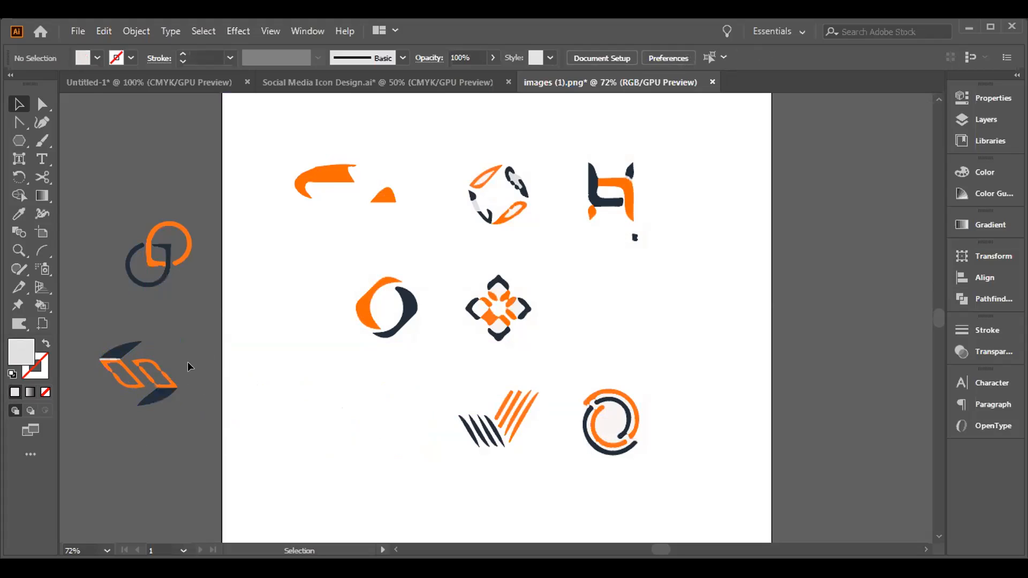
pyautogui.click(111, 357)
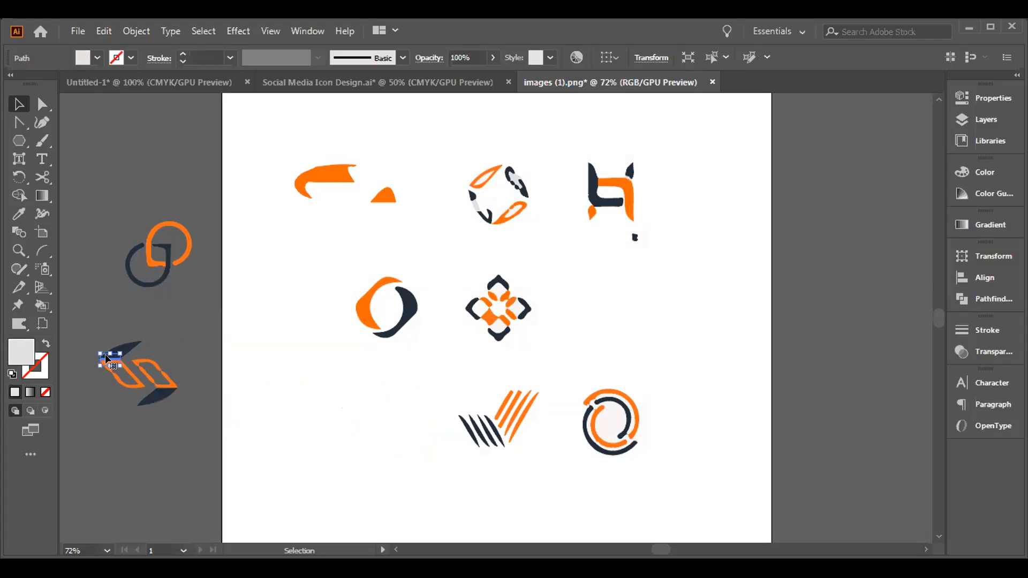
pyautogui.press('Delete')
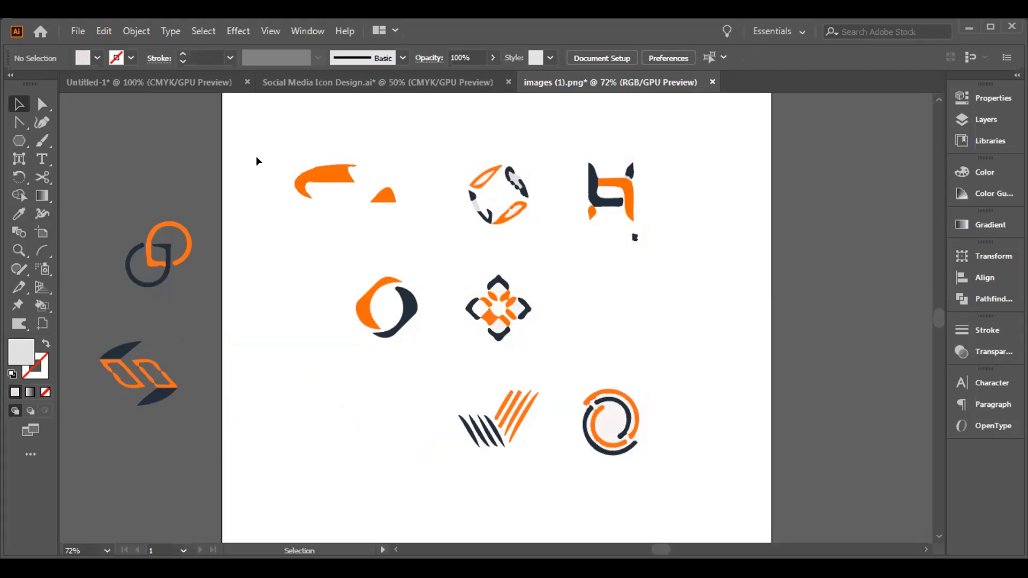
# Undo all the logo edits, the expansion, the trace and the scaling to restore the originally placed logo image
pyautogui.moveTo(138, 373); pyautogui.dragTo(385, 420)
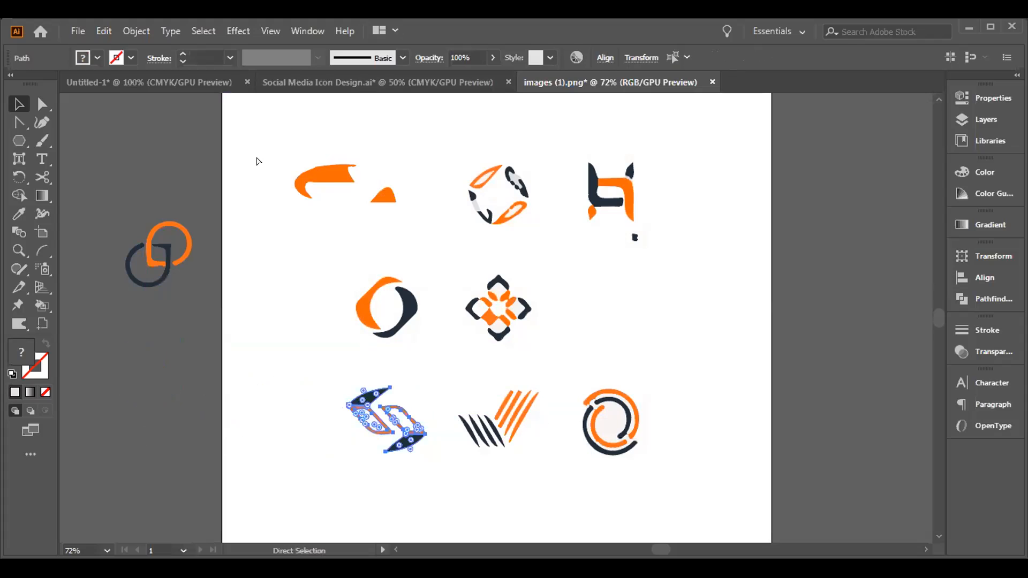
pyautogui.moveTo(158, 254); pyautogui.dragTo(610, 310)
pyautogui.hotkey('ctrl', 'z')
pyautogui.hotkey('ctrl', 'z')
pyautogui.hotkey('ctrl', 'z')
pyautogui.hotkey('ctrl', 'z')
pyautogui.hotkey('ctrl', 'z')
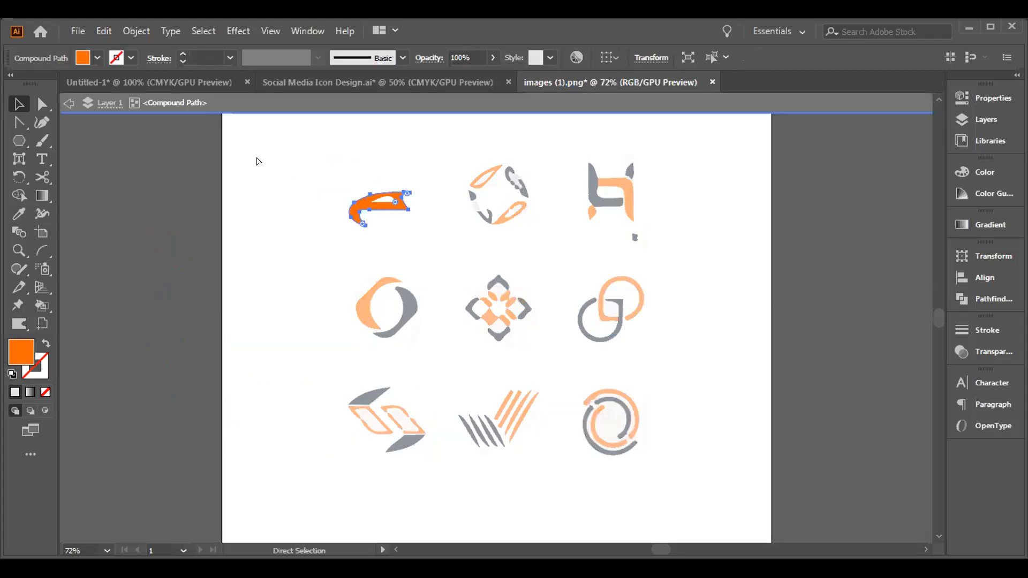
pyautogui.hotkey('ctrl', 'z')
pyautogui.hotkey('ctrl', 'z')
pyautogui.hotkey('ctrl', 'z')
pyautogui.hotkey('ctrl', 'z')
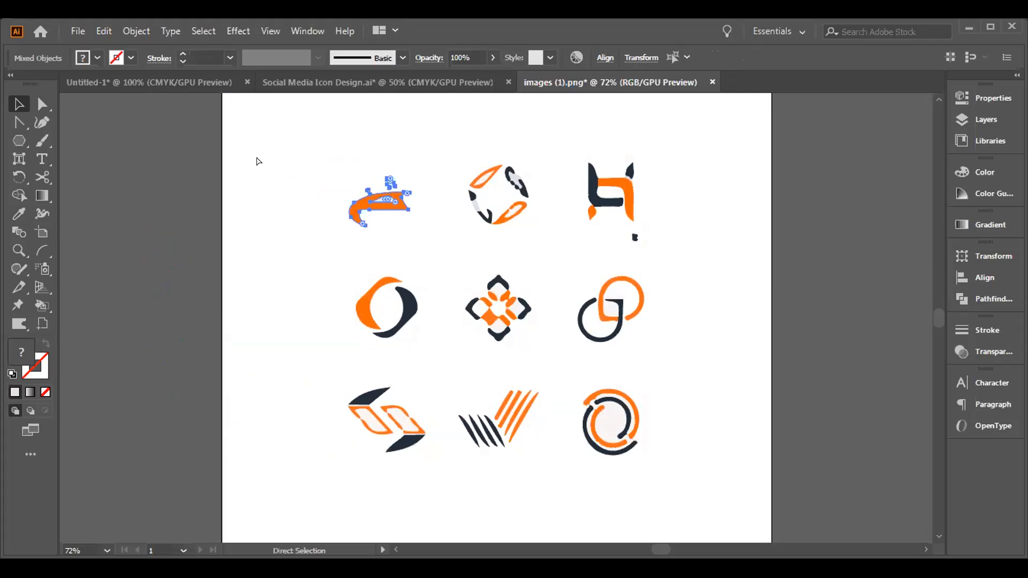
pyautogui.hotkey('ctrl', 'z')
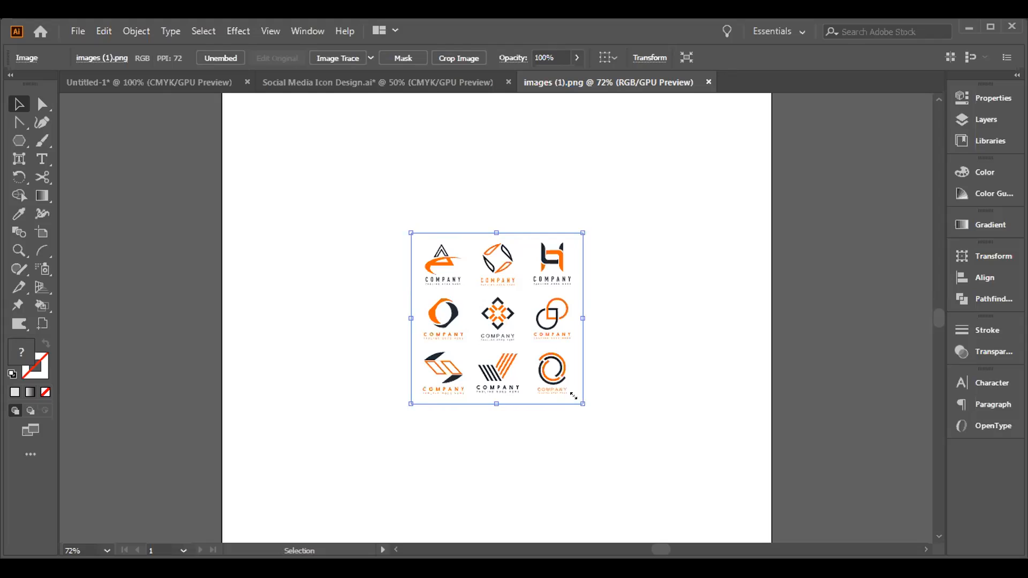
# Scale the logo image up proportionally about its centre to roughly twice its size and deselect it
pyautogui.moveTo(574, 396); pyautogui.dragTo(748, 491)
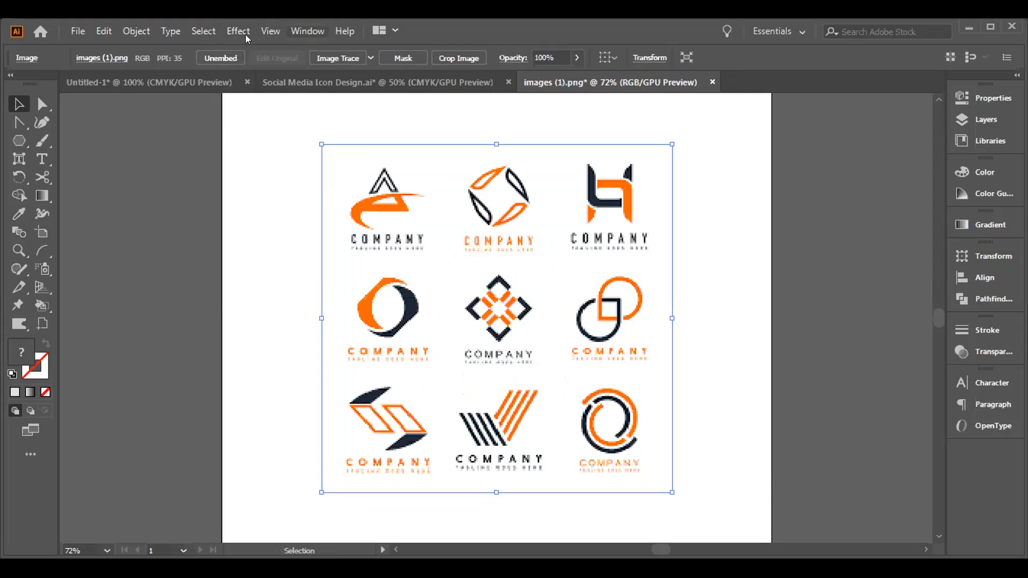
pyautogui.click(307, 31)
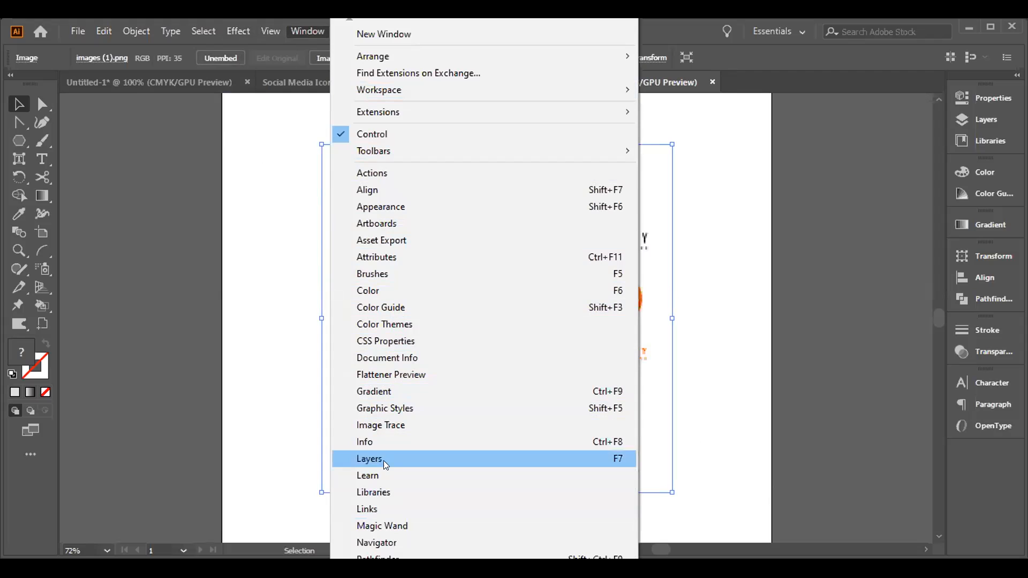
pyautogui.scroll(-5, 481, 289)
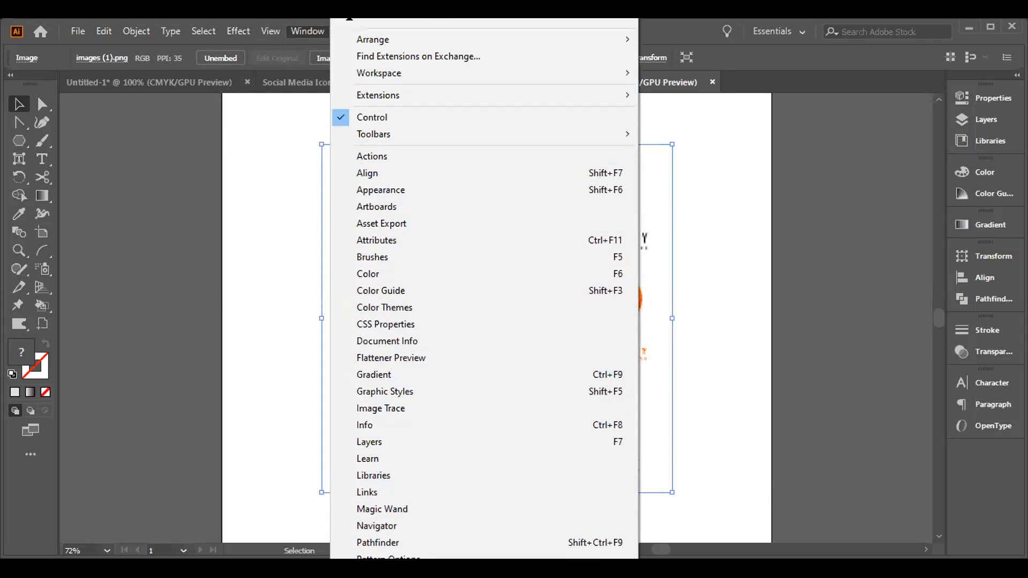
pyautogui.scroll(-3, 481, 289)
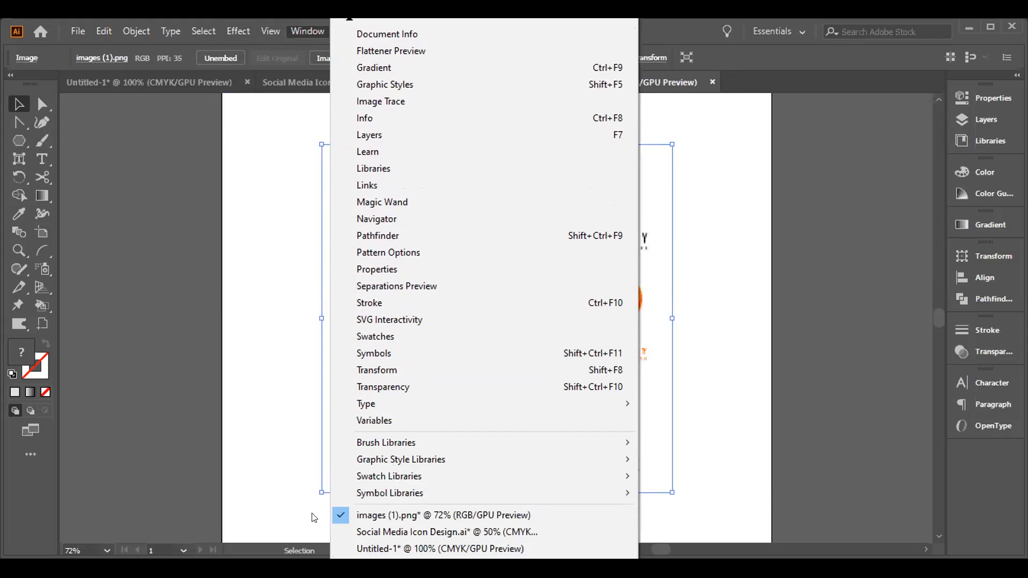
pyautogui.click(287, 480)
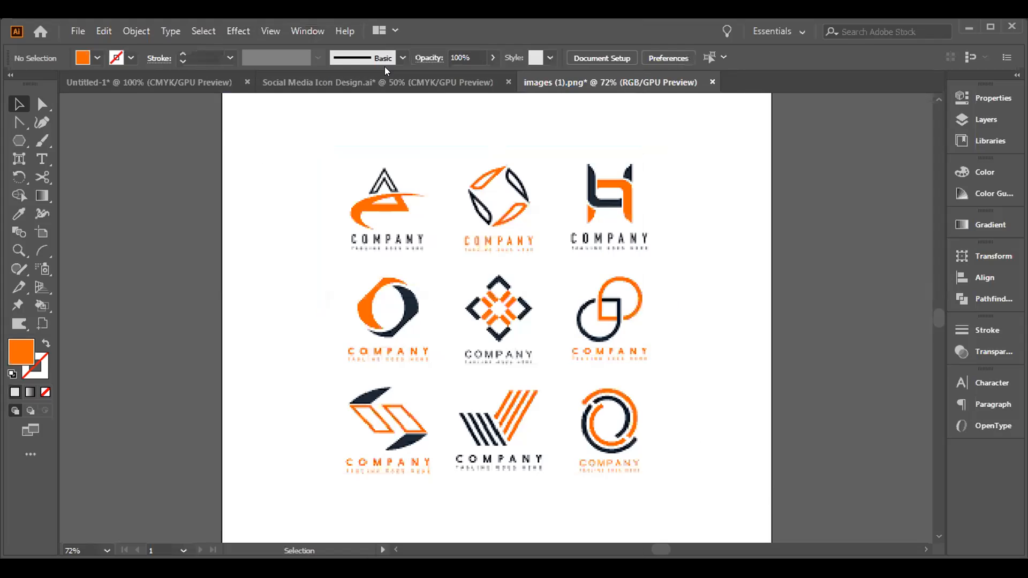
# Try tracing the logo image with the High Fidelity Photo preset and undo the trace
pyautogui.click(387, 211)
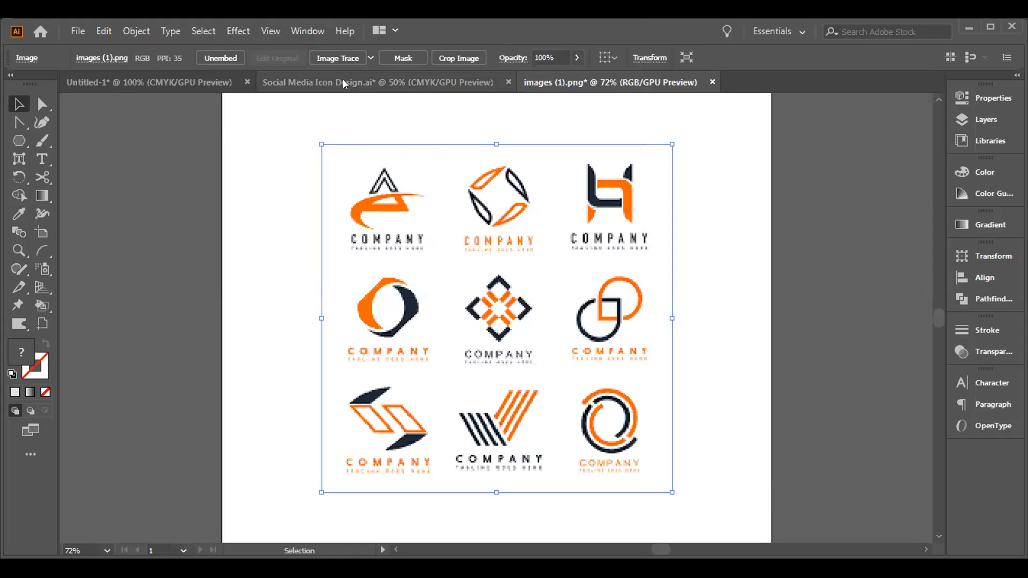
pyautogui.click(370, 59)
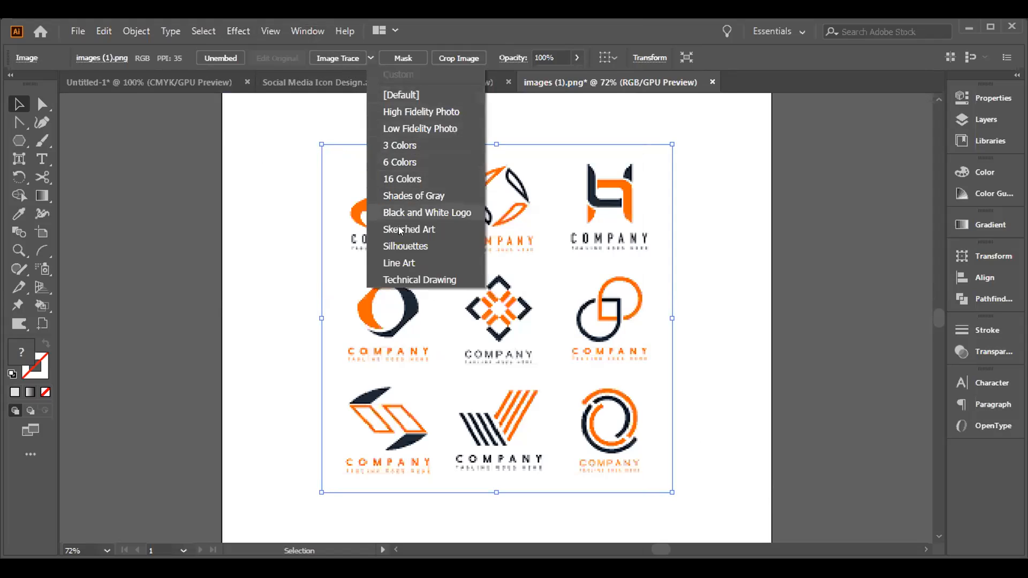
pyautogui.click(421, 111)
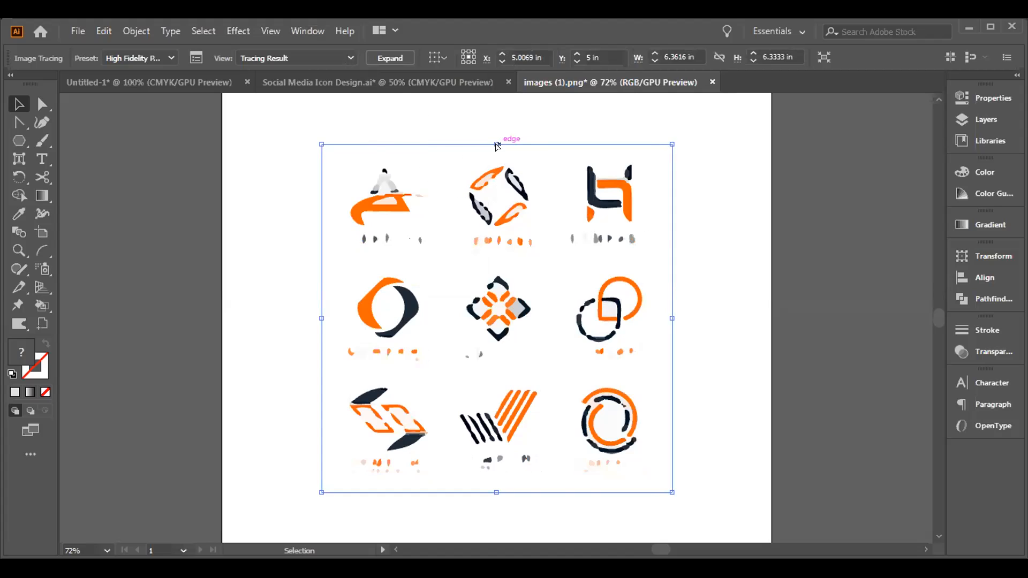
pyautogui.hotkey('ctrl', 'z')
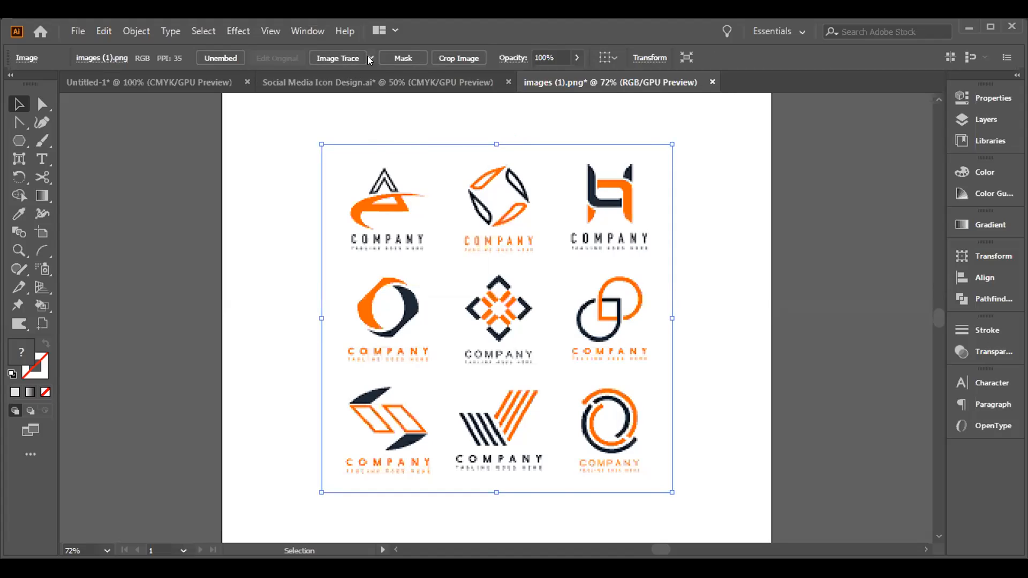
pyautogui.click(368, 57)
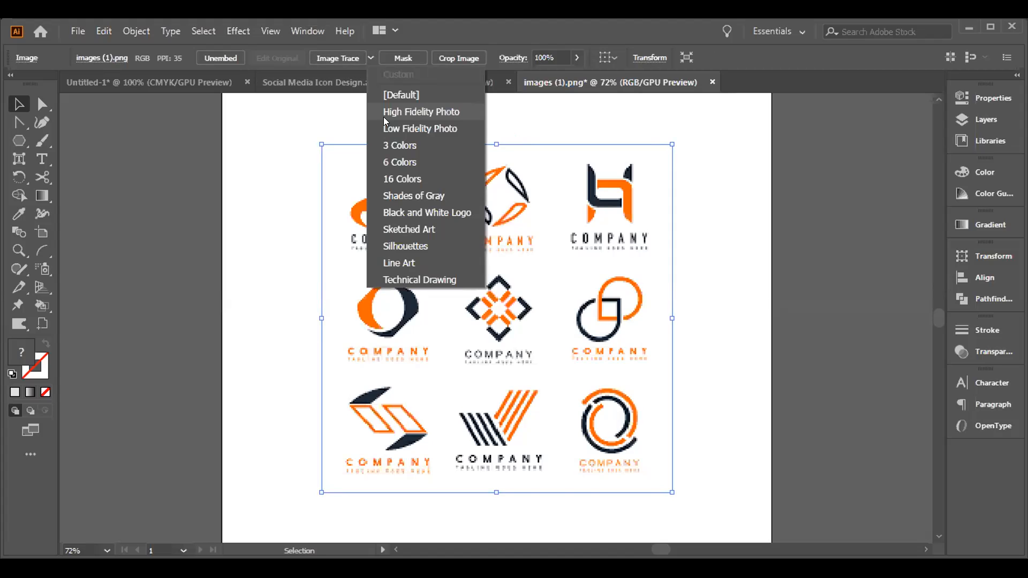
pyautogui.click(385, 113)
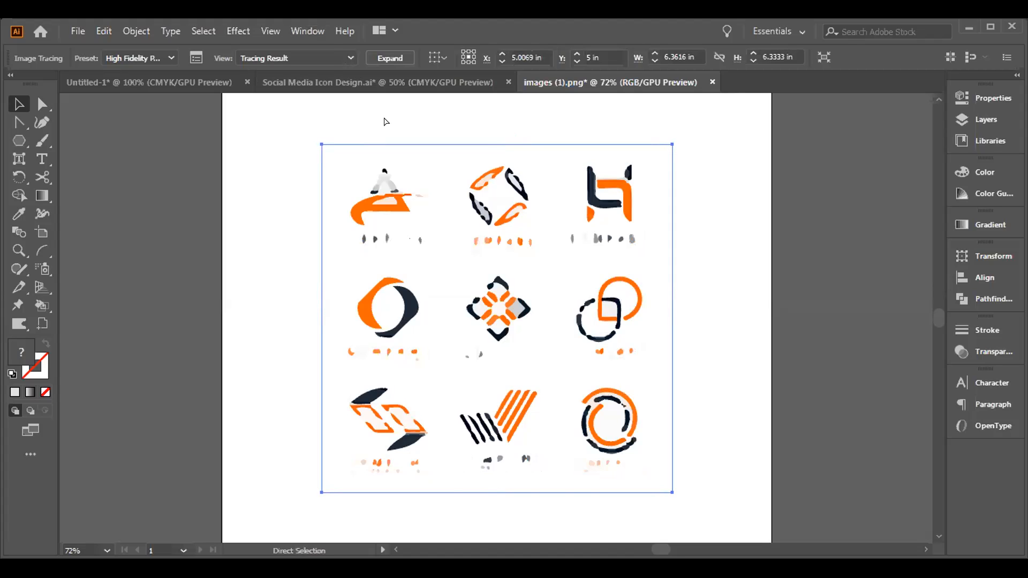
pyautogui.hotkey('ctrl', 'z')
# Trace the logo image with the Low Fidelity Photo preset and place the detailed Image Trace settings beside the artwork
pyautogui.click(370, 57)
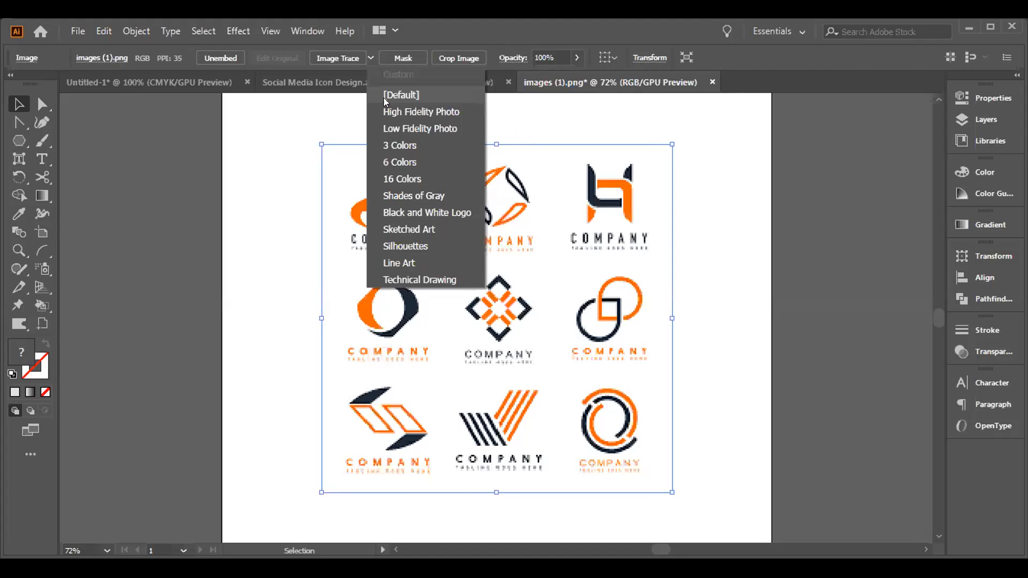
pyautogui.click(393, 129)
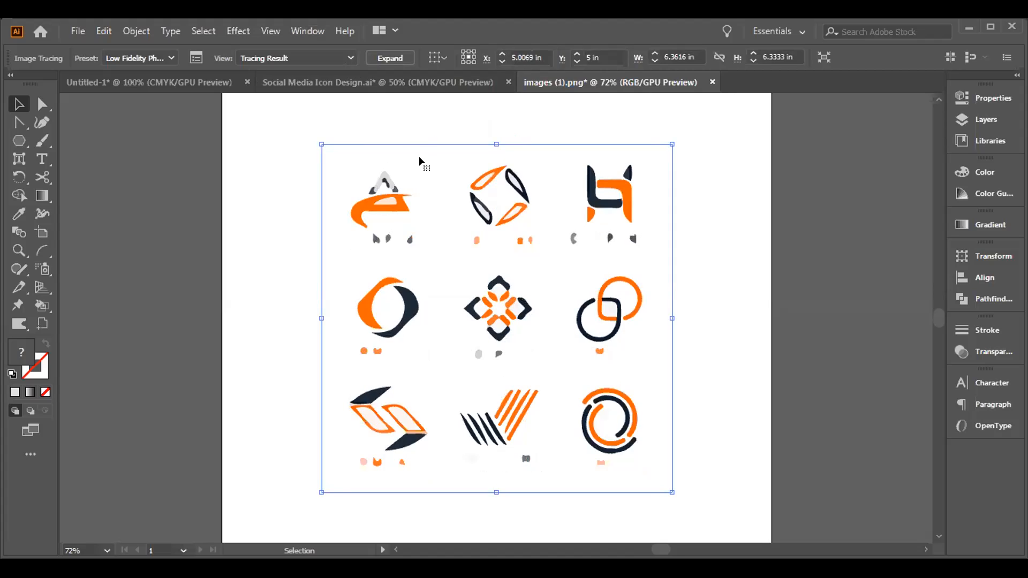
pyautogui.click(349, 59)
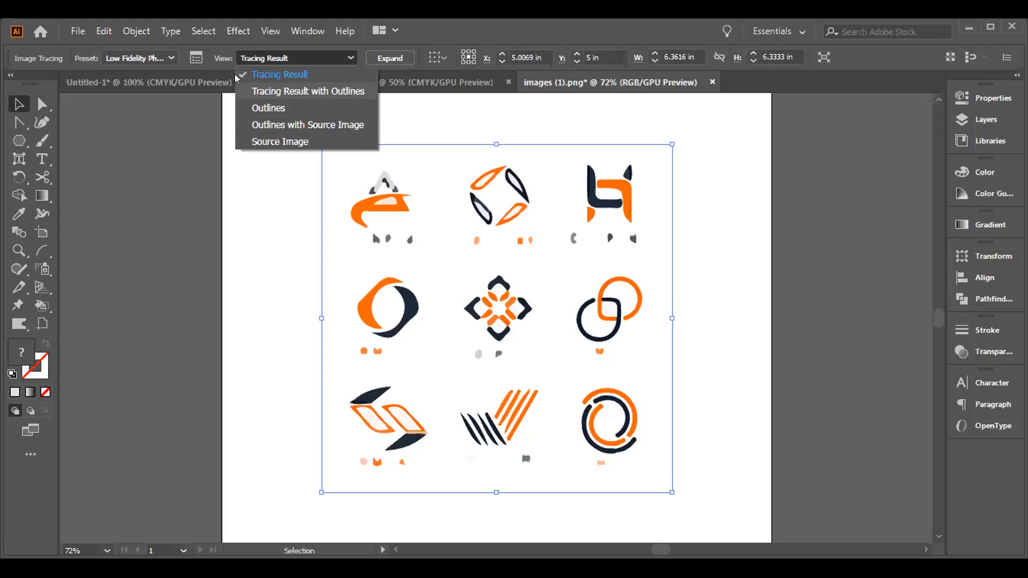
pyautogui.click(198, 57)
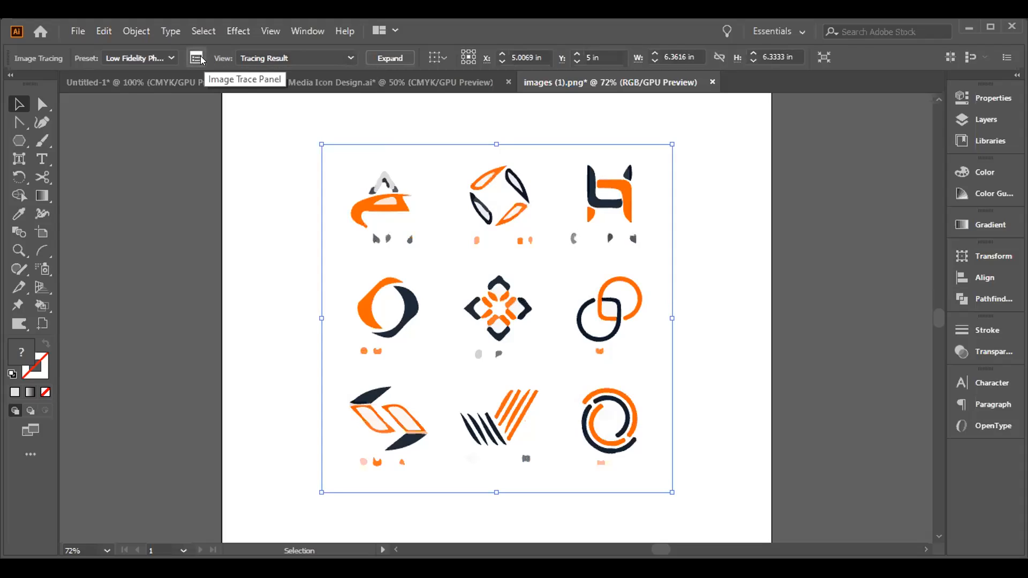
pyautogui.click(197, 58)
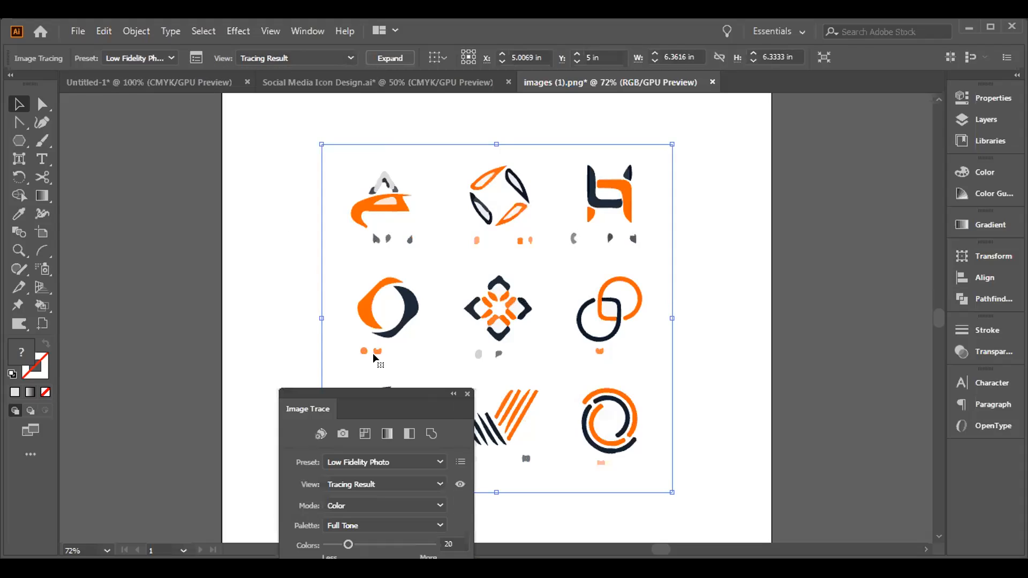
pyautogui.moveTo(375, 394)
pyautogui.mouseDown()
pyautogui.moveTo(256, 166)
pyautogui.moveTo(202, 121)
pyautogui.mouseUp()
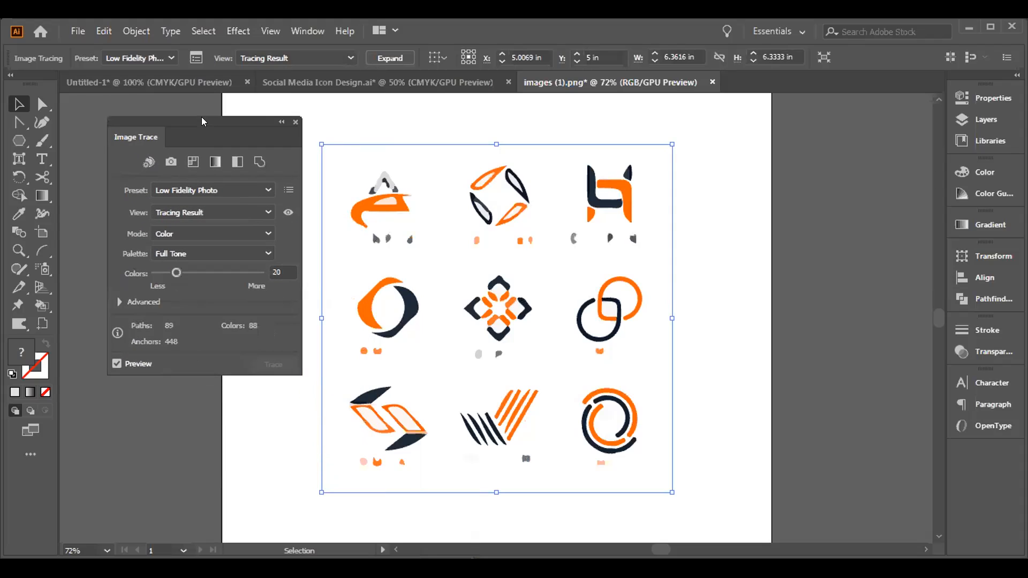
pyautogui.click(288, 190)
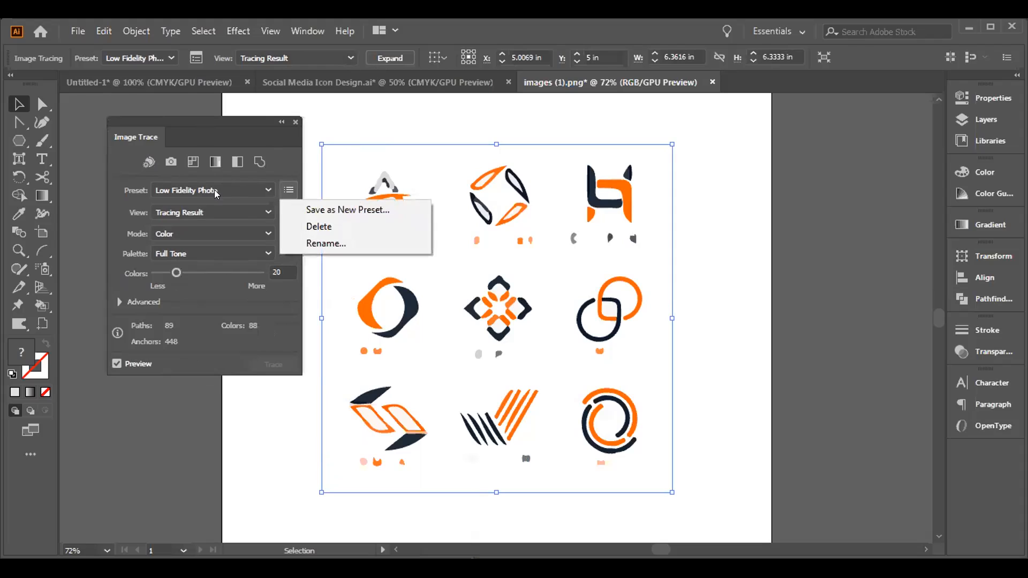
pyautogui.click(262, 170)
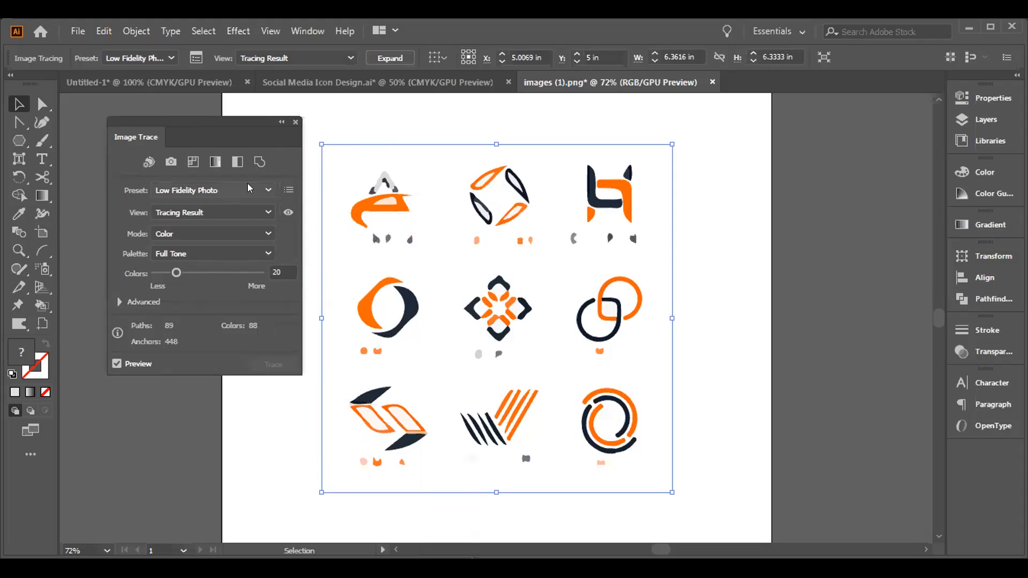
pyautogui.click(266, 186)
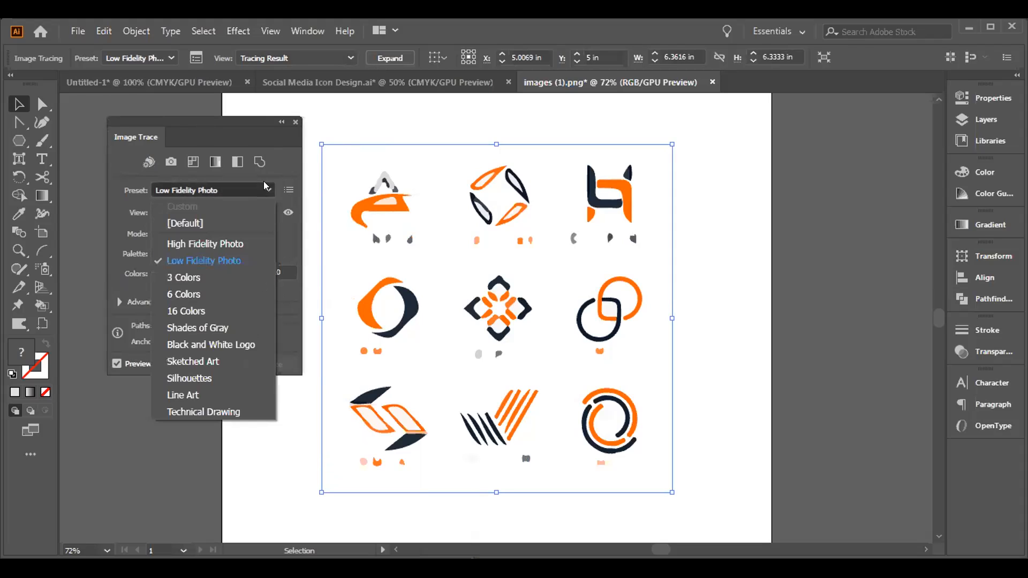
pyautogui.click(265, 186)
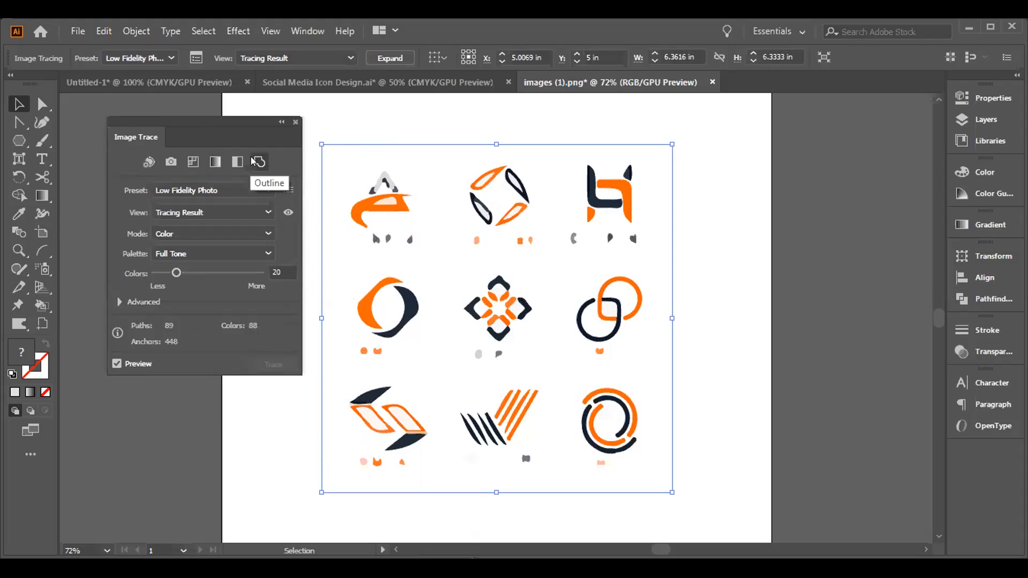
# View the trace as Tracing Result with Outlines, Outlines, Outlines with Source Image and Source Image, and return to Tracing Result
pyautogui.click(268, 212)
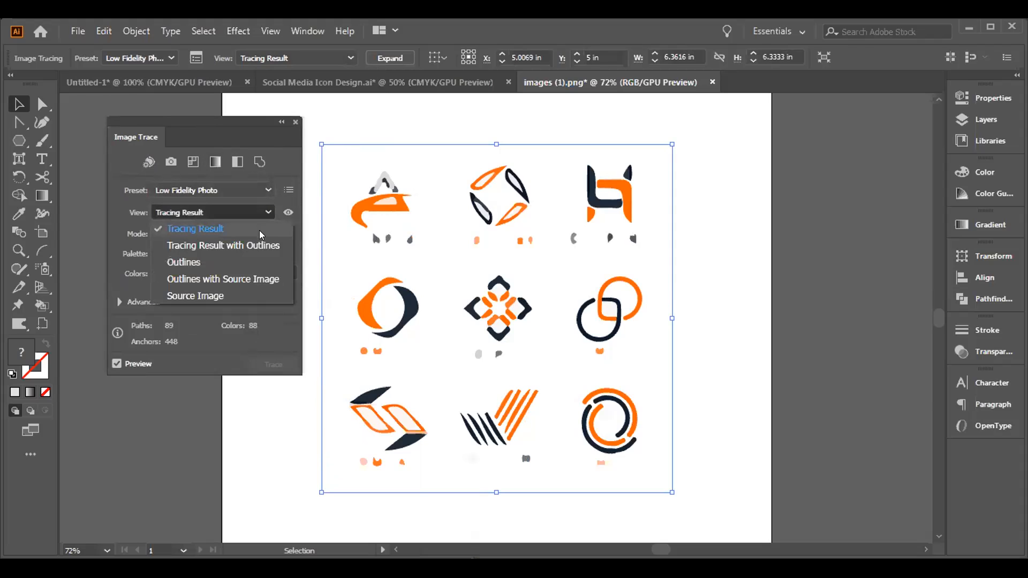
pyautogui.click(261, 247)
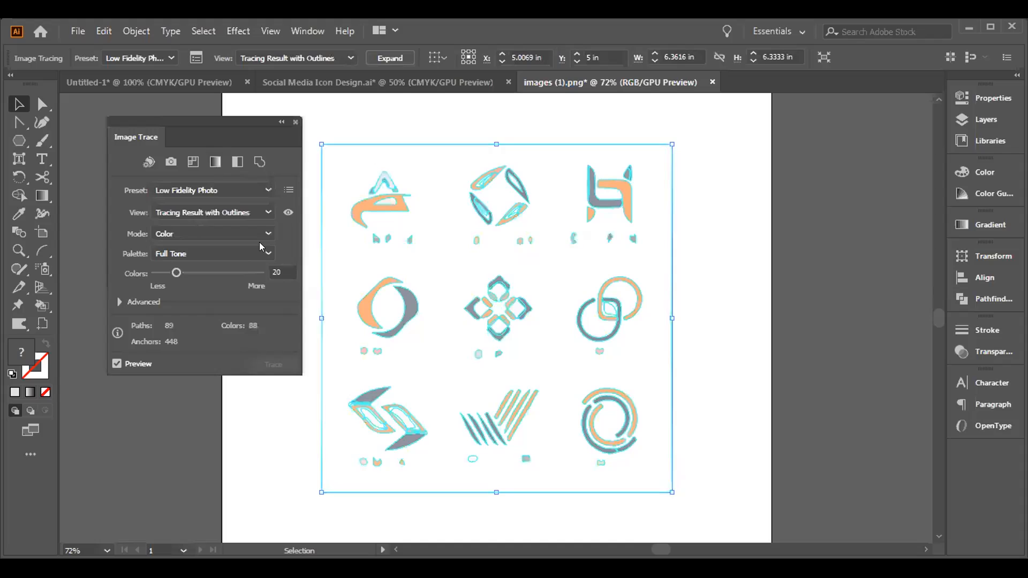
pyautogui.click(269, 211)
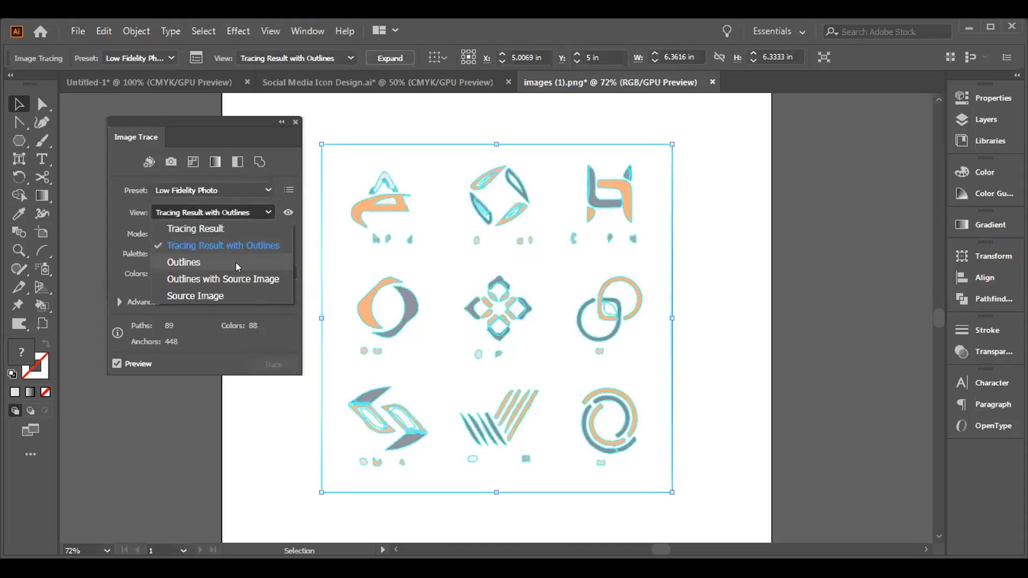
pyautogui.click(235, 262)
pyautogui.click(270, 211)
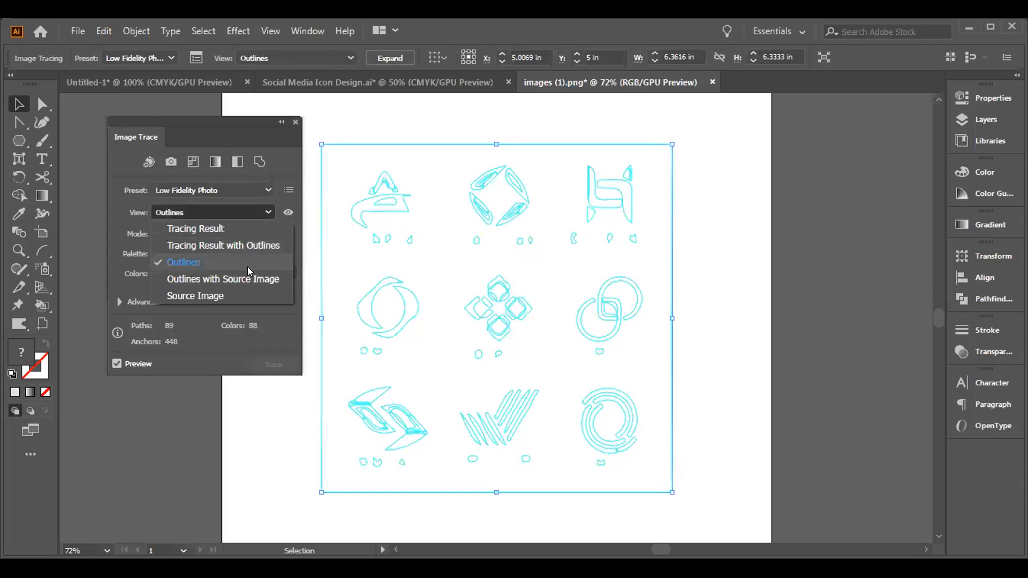
pyautogui.click(251, 280)
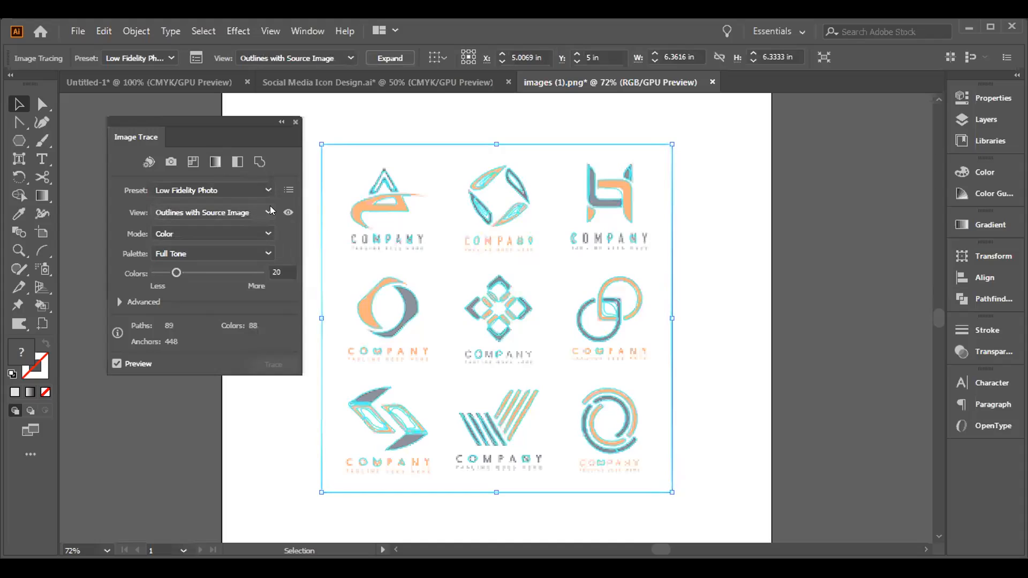
pyautogui.click(270, 207)
pyautogui.click(213, 292)
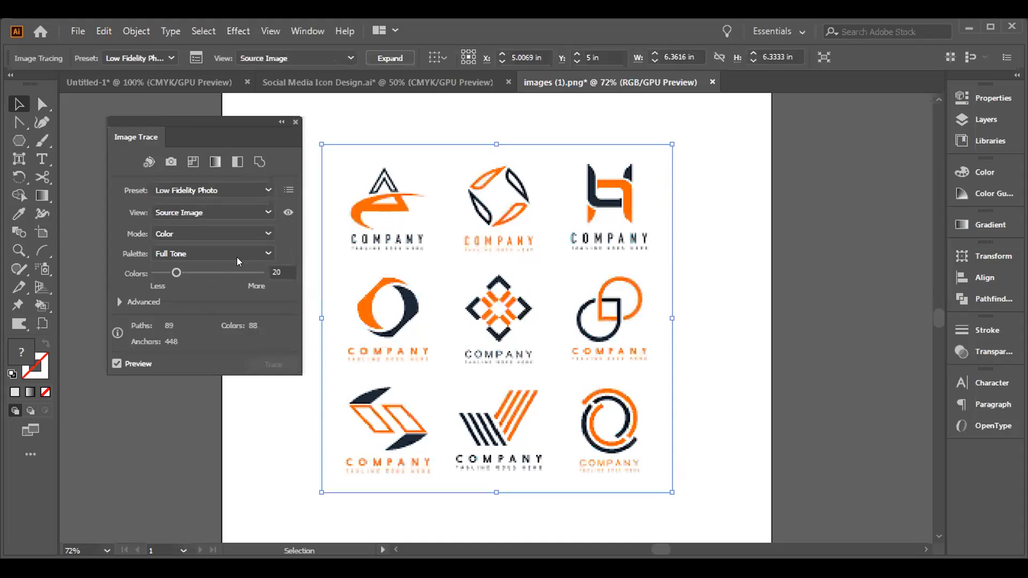
pyautogui.click(263, 210)
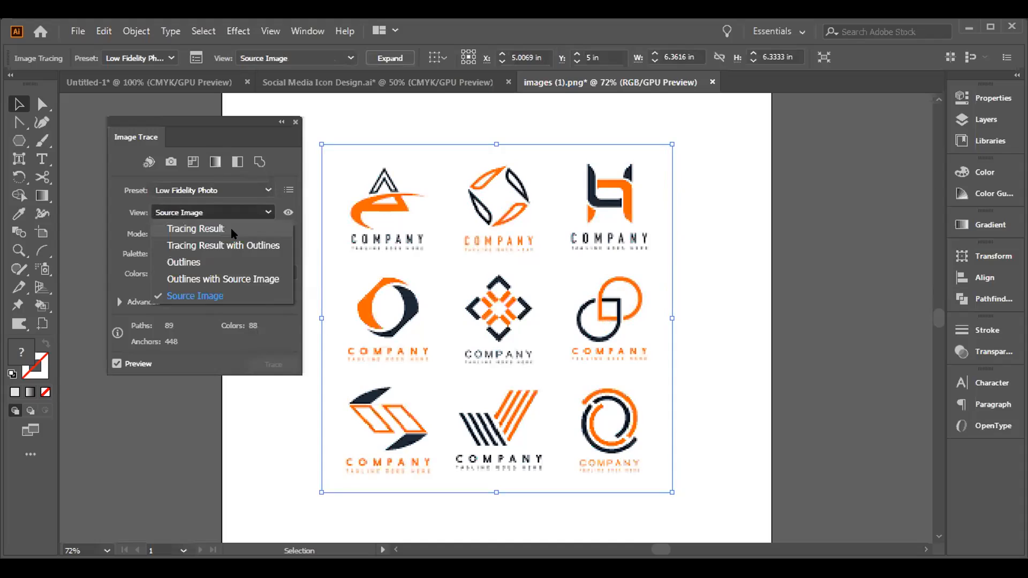
pyautogui.click(231, 231)
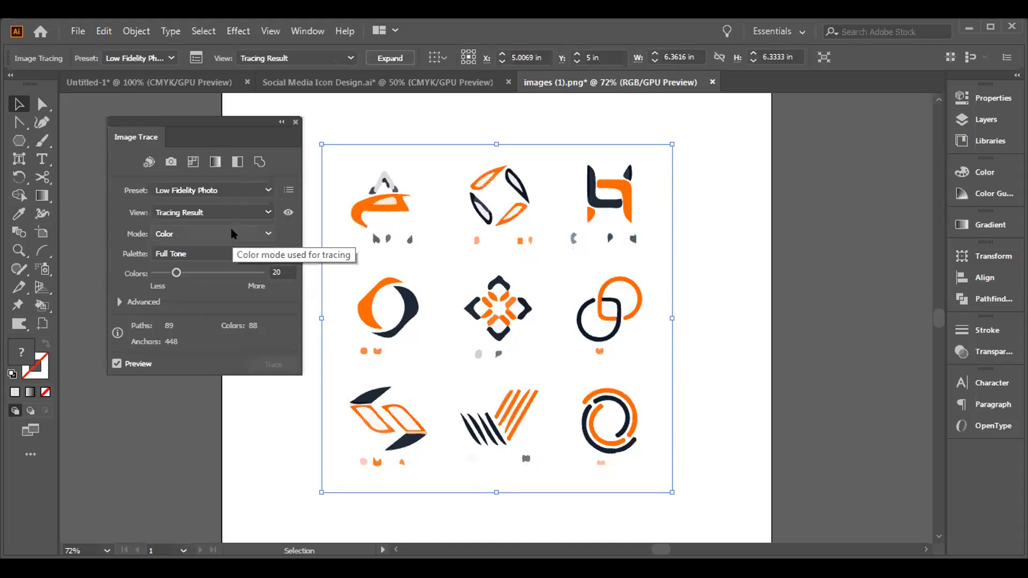
# Try the Grayscale and Black and White modes on the trace and switch it back to Color
pyautogui.click(269, 227)
pyautogui.click(236, 265)
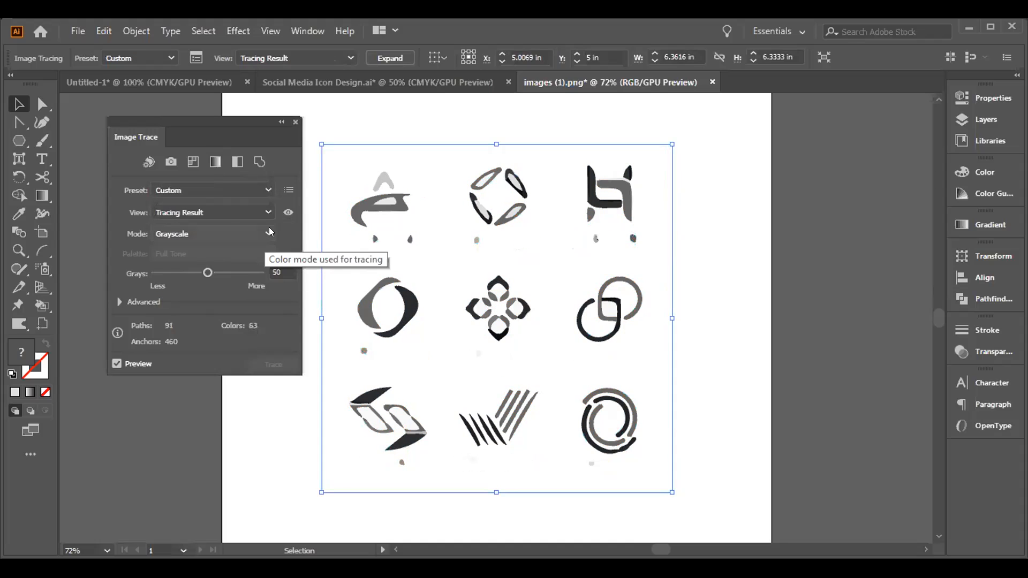
pyautogui.click(269, 231)
pyautogui.click(242, 285)
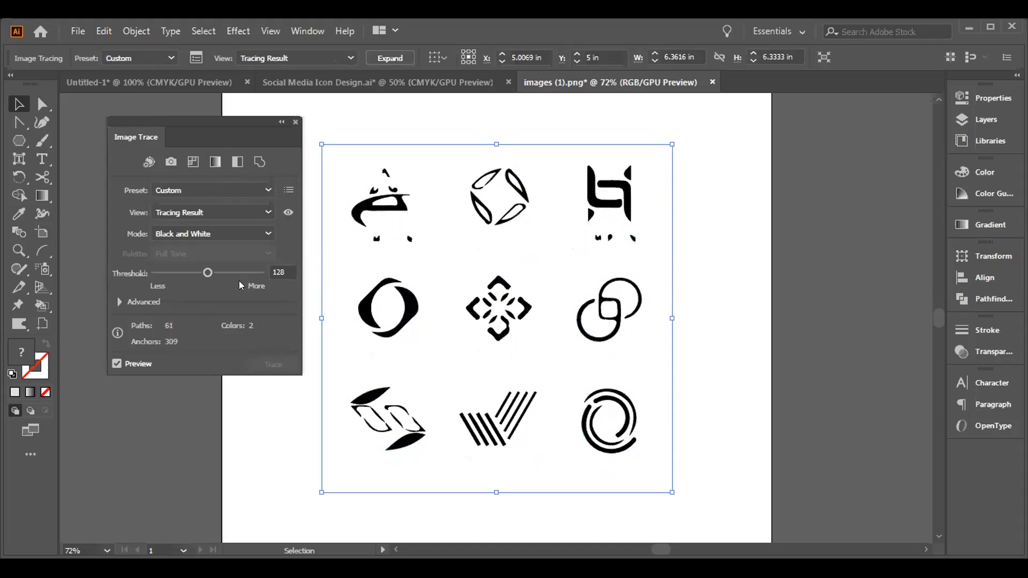
pyautogui.click(265, 233)
pyautogui.click(261, 248)
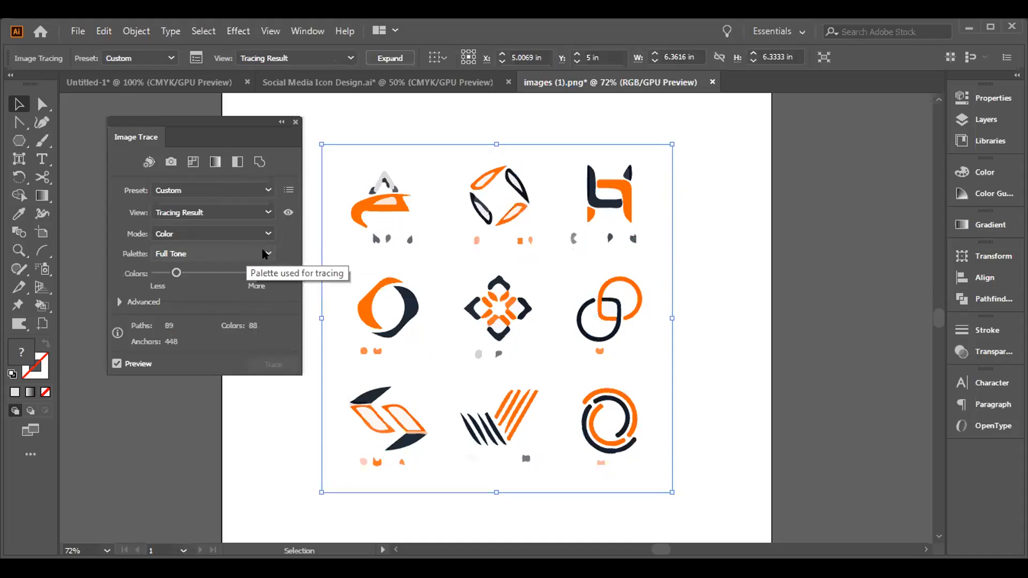
# Try the Automatic and Limited palettes on the trace and return it to the Full Tone palette
pyautogui.click(263, 253)
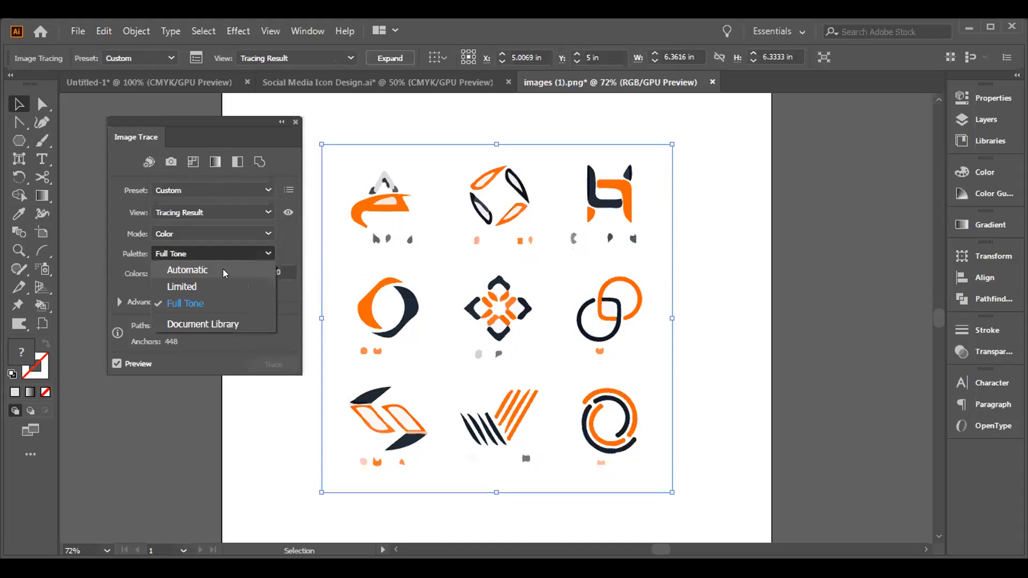
pyautogui.click(222, 269)
pyautogui.click(262, 246)
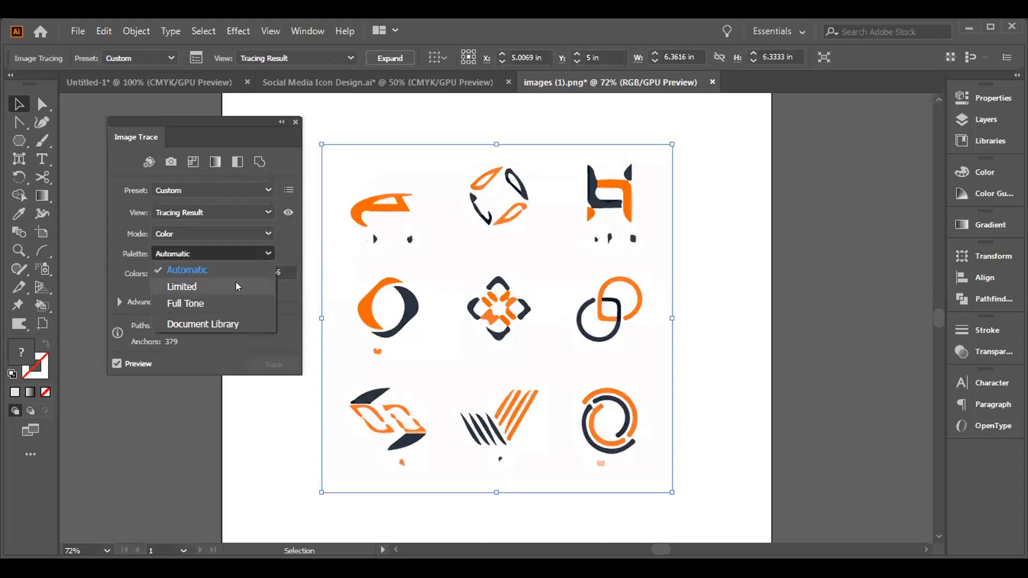
pyautogui.click(236, 282)
pyautogui.click(263, 252)
pyautogui.click(237, 298)
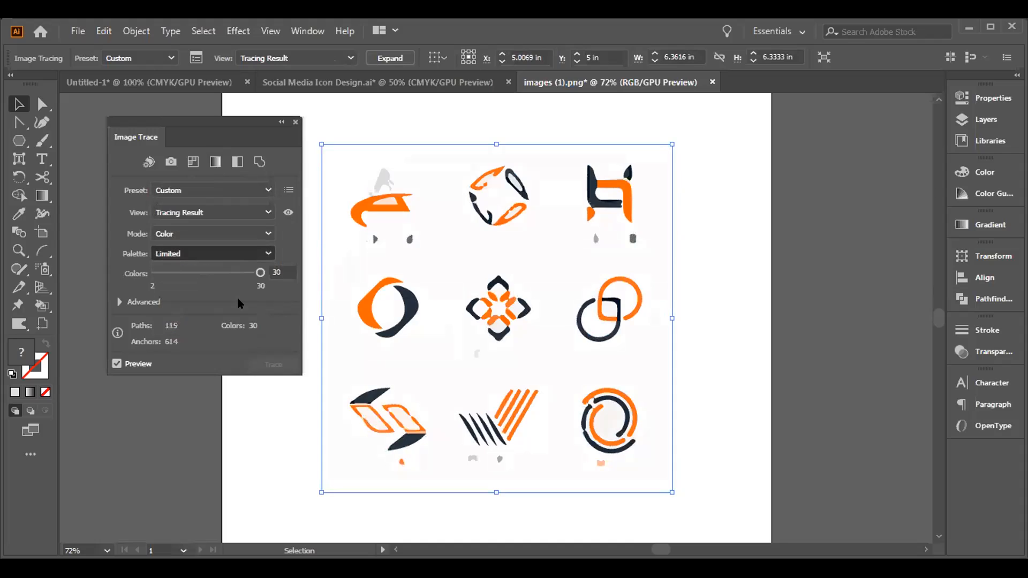
pyautogui.click(266, 250)
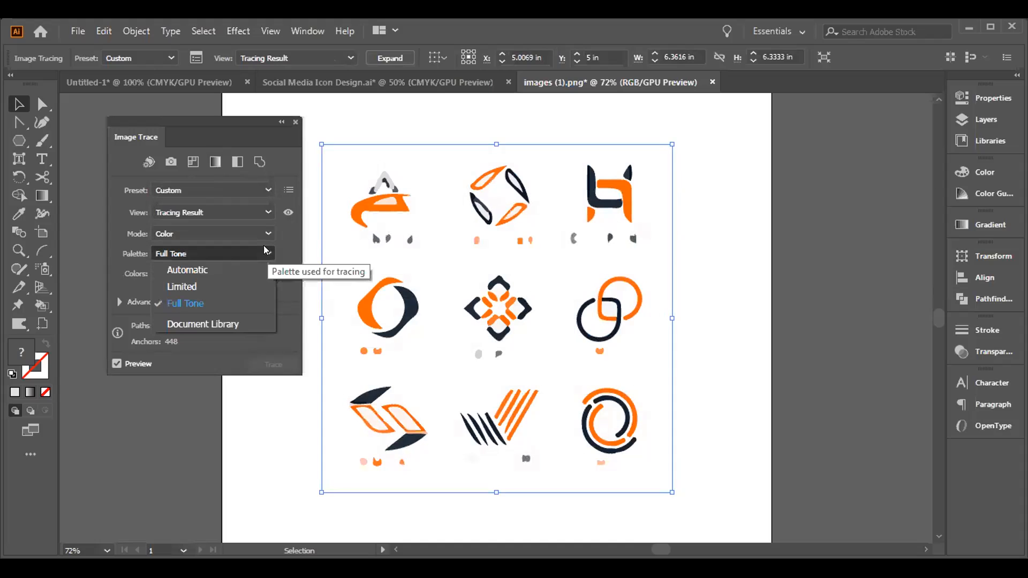
pyautogui.click(185, 303)
# Set the trace's Colors to 15, Paths to 82%, Corners to 65% and Noise to 5 px
pyautogui.moveTo(213, 272)
pyautogui.mouseDown()
pyautogui.moveTo(176, 273)
pyautogui.moveTo(251, 273)
pyautogui.moveTo(169, 270)
pyautogui.mouseUp()
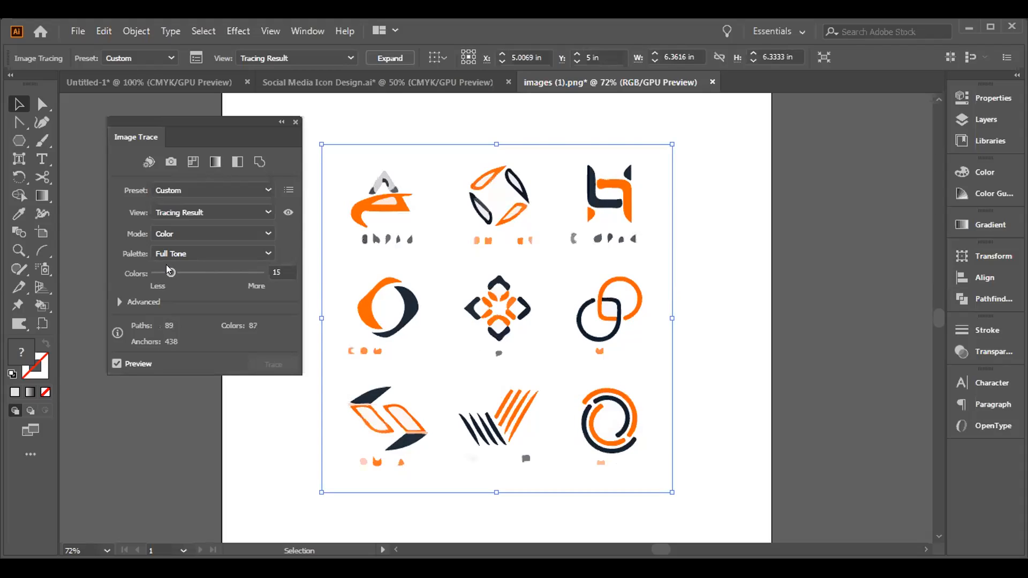
pyautogui.click(121, 302)
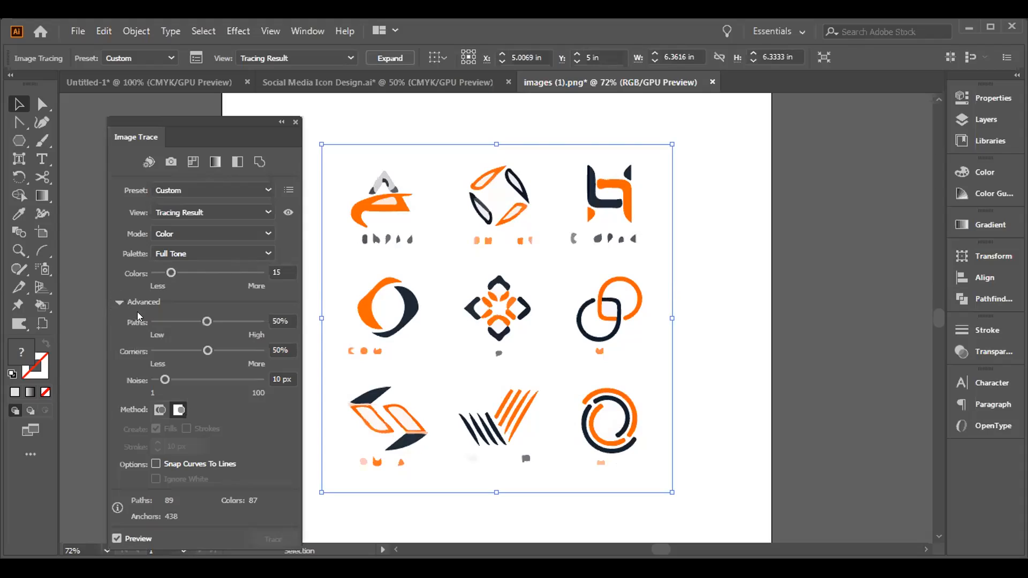
pyautogui.moveTo(206, 321)
pyautogui.mouseDown()
pyautogui.moveTo(253, 324)
pyautogui.moveTo(241, 321)
pyautogui.mouseUp()
pyautogui.moveTo(207, 351); pyautogui.dragTo(223, 351)
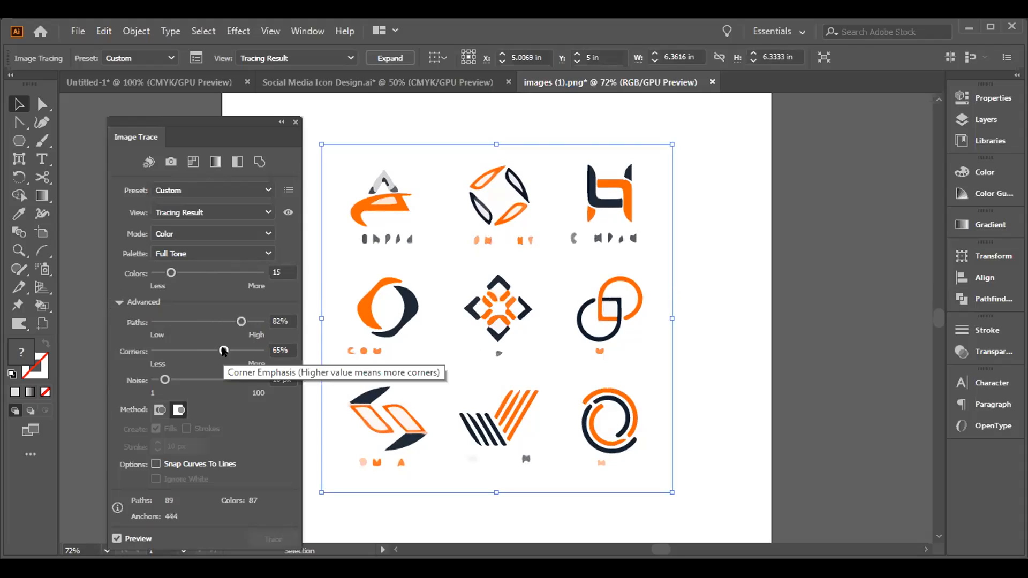
pyautogui.moveTo(166, 379)
pyautogui.mouseDown()
pyautogui.moveTo(188, 379)
pyautogui.moveTo(159, 379)
pyautogui.mouseUp()
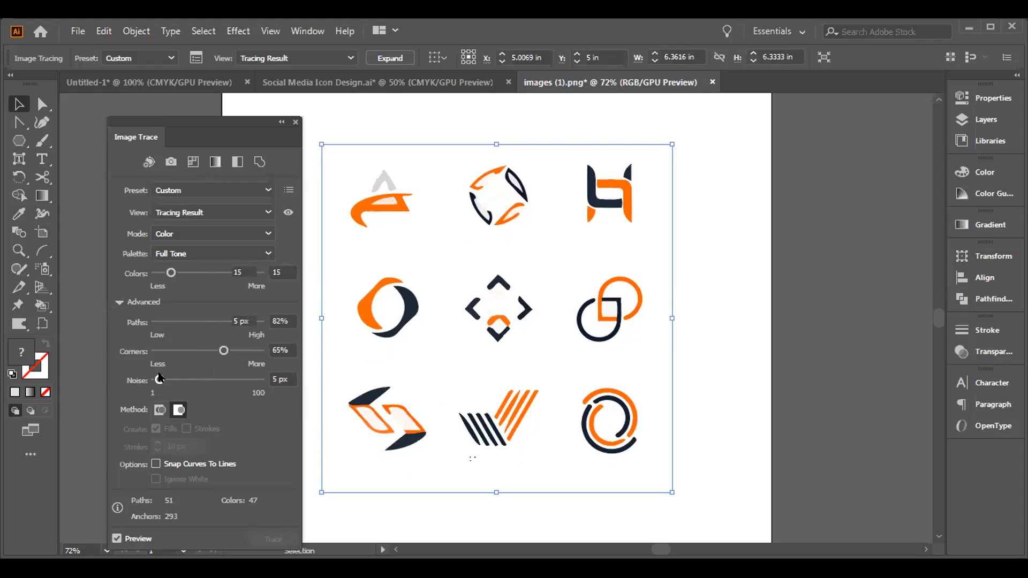
# Set the trace's Noise to 6 px and enable Snap Curves To Lines
pyautogui.click(196, 380)
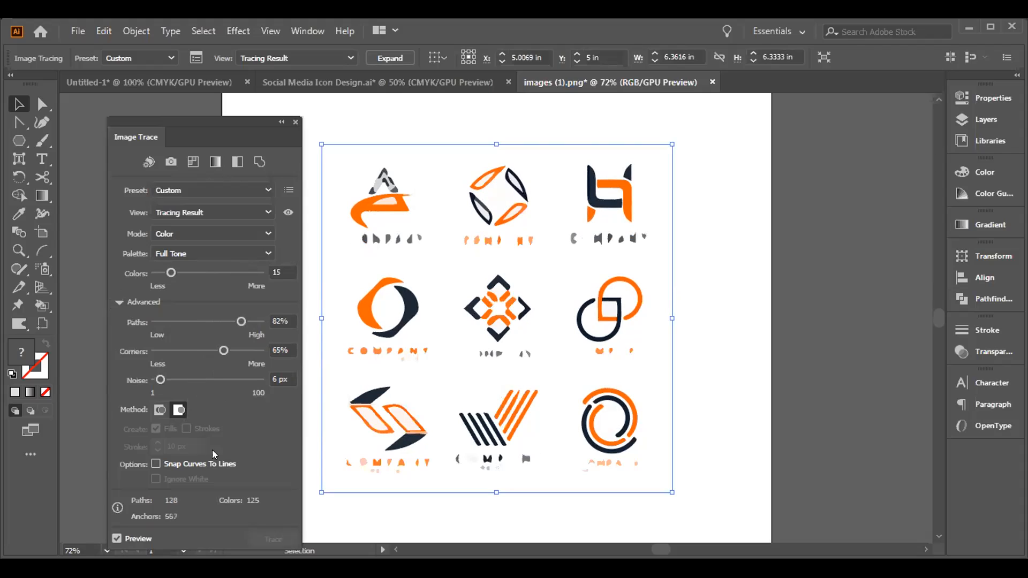
pyautogui.click(155, 465)
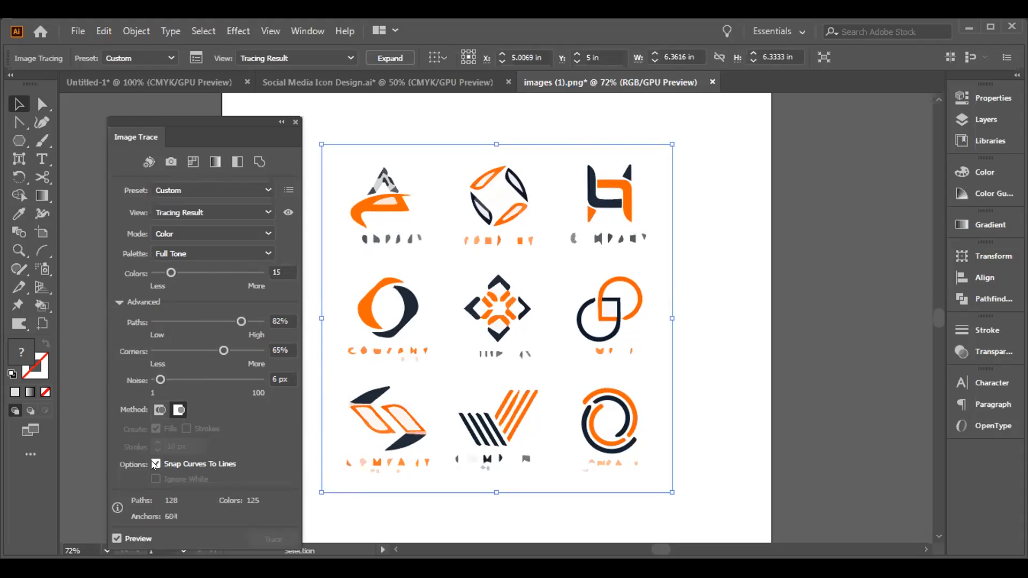
pyautogui.click(155, 465)
pyautogui.click(155, 464)
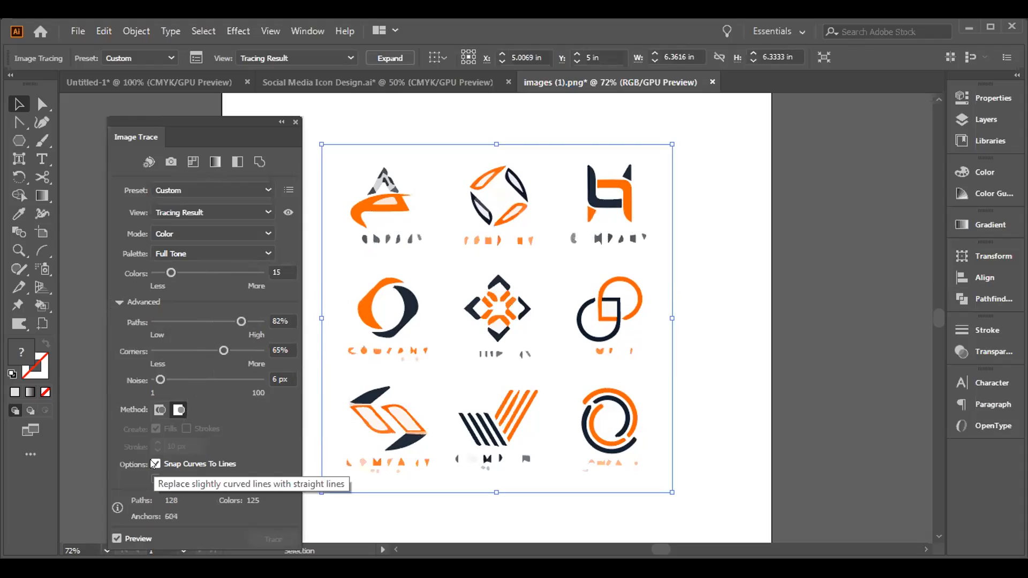
pyautogui.click(154, 464)
pyautogui.click(155, 465)
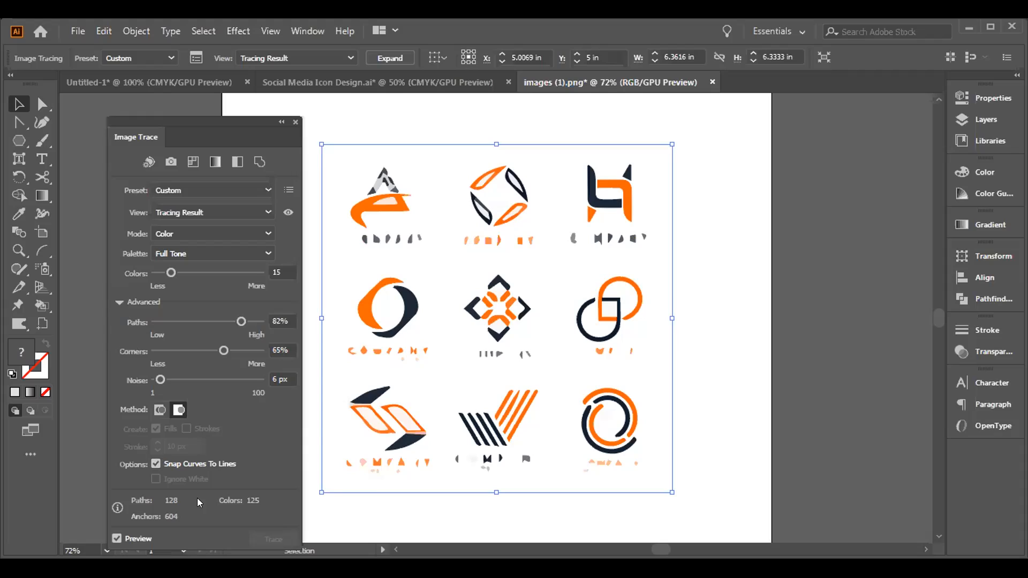
# Move the Image Trace panel slightly higher and reselect the traced logo sheet
pyautogui.click(116, 538)
pyautogui.click(225, 102)
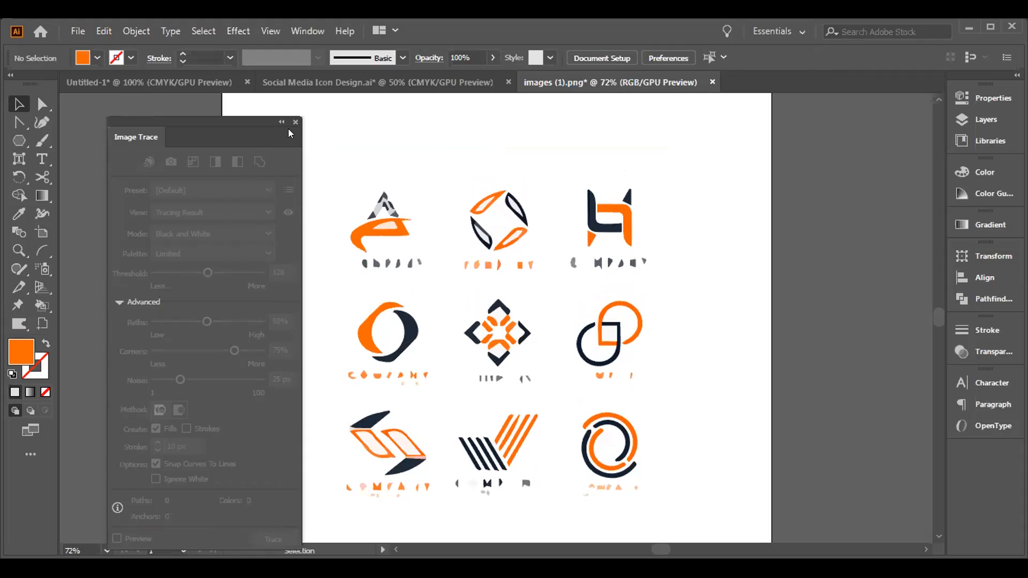
pyautogui.moveTo(240, 135); pyautogui.dragTo(239, 119)
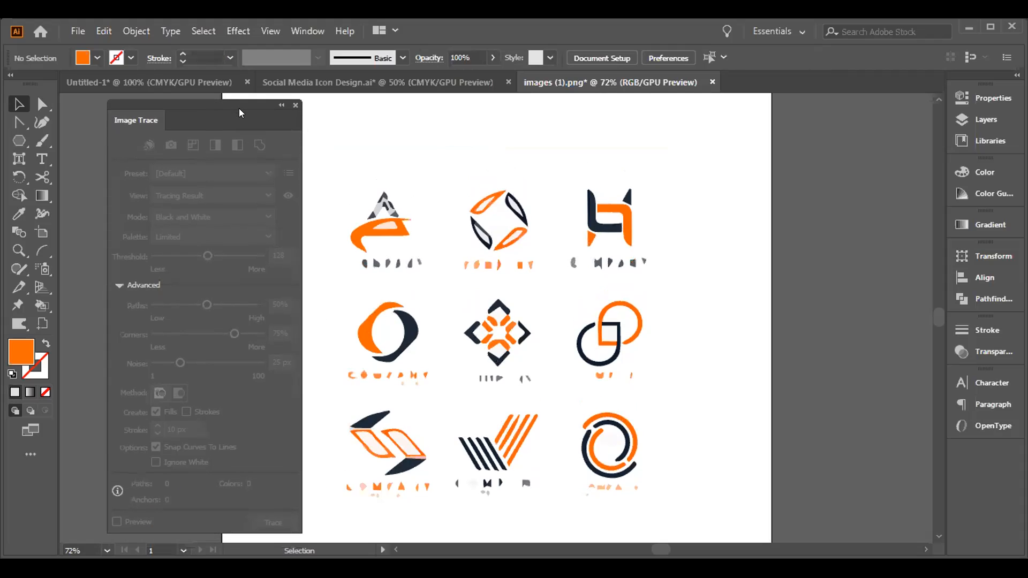
pyautogui.click(351, 199)
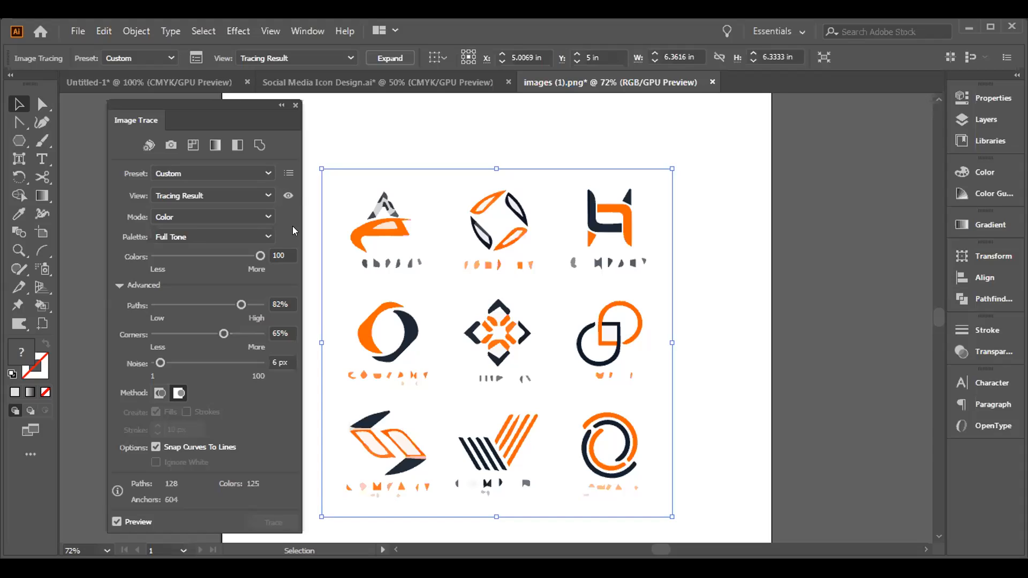
# View the preset management options for the custom trace settings and close them without saving a preset
pyautogui.click(288, 172)
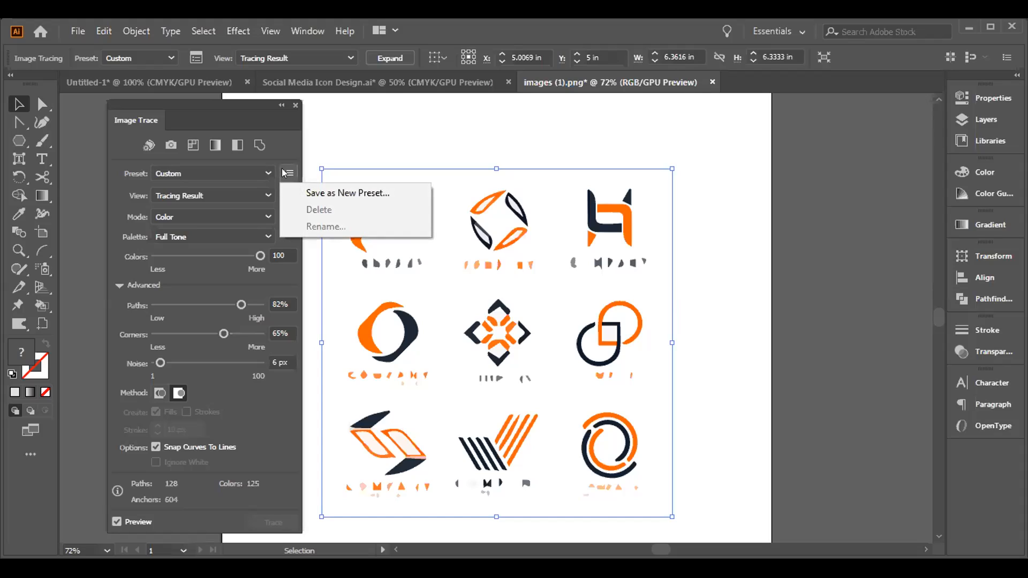
pyautogui.click(288, 172)
pyautogui.click(288, 173)
pyautogui.click(476, 39)
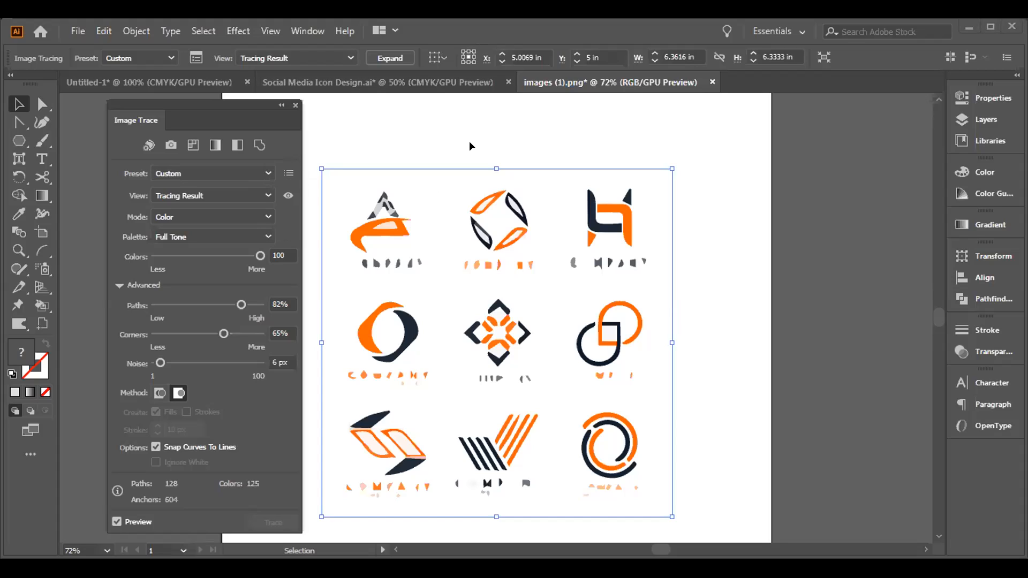
# Close the Image Trace panel and delete the traced logo sheet from the artboard
pyautogui.click(295, 104)
pyautogui.moveTo(323, 161)
pyautogui.mouseDown()
pyautogui.moveTo(475, 328)
pyautogui.moveTo(666, 512)
pyautogui.mouseUp()
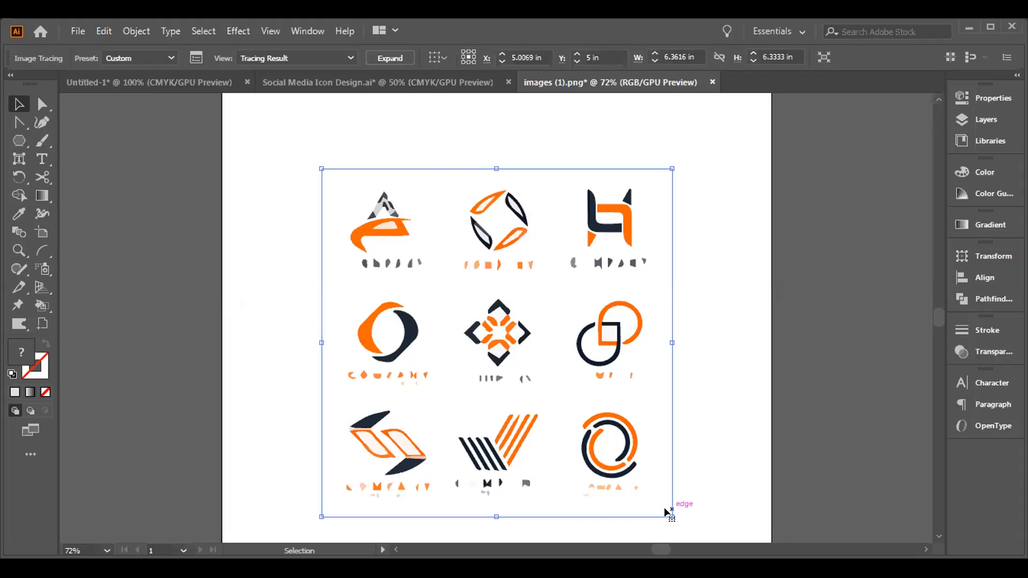
pyautogui.press('Delete')
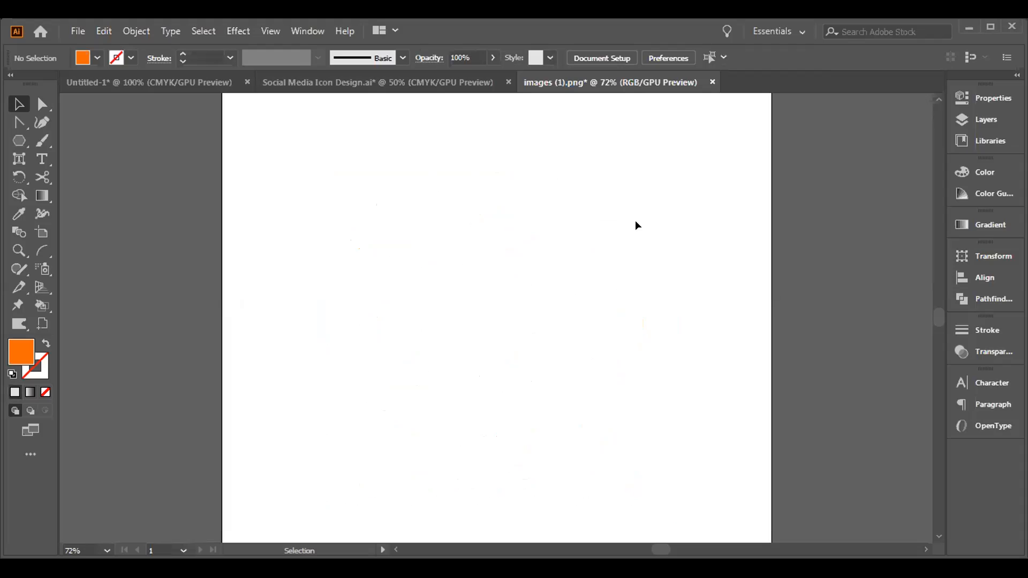
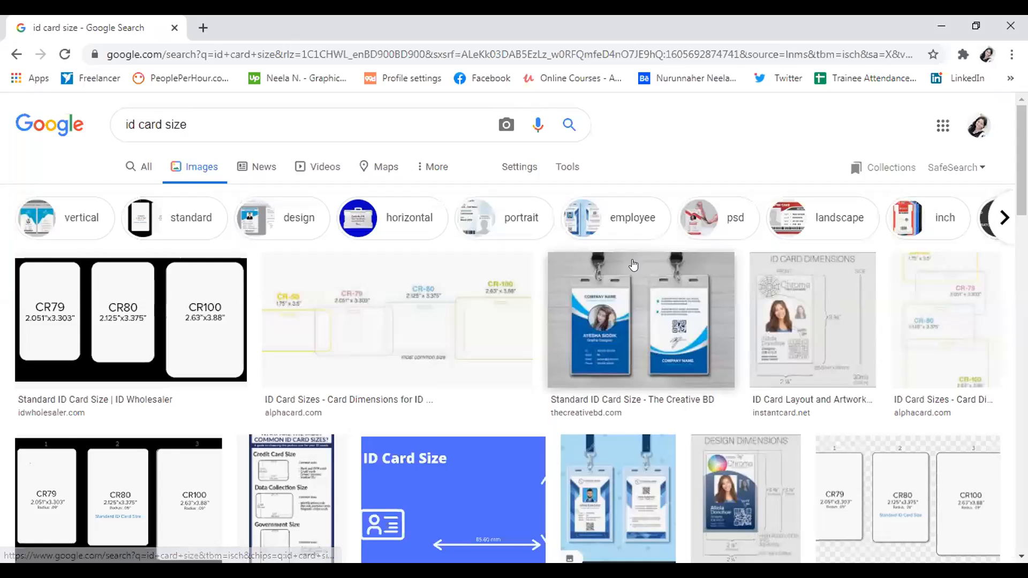
# Switch to Google Images in Chrome and examine the ID card size results for standard card formats and dimensions
pyautogui.scroll(-2, 634, 264)
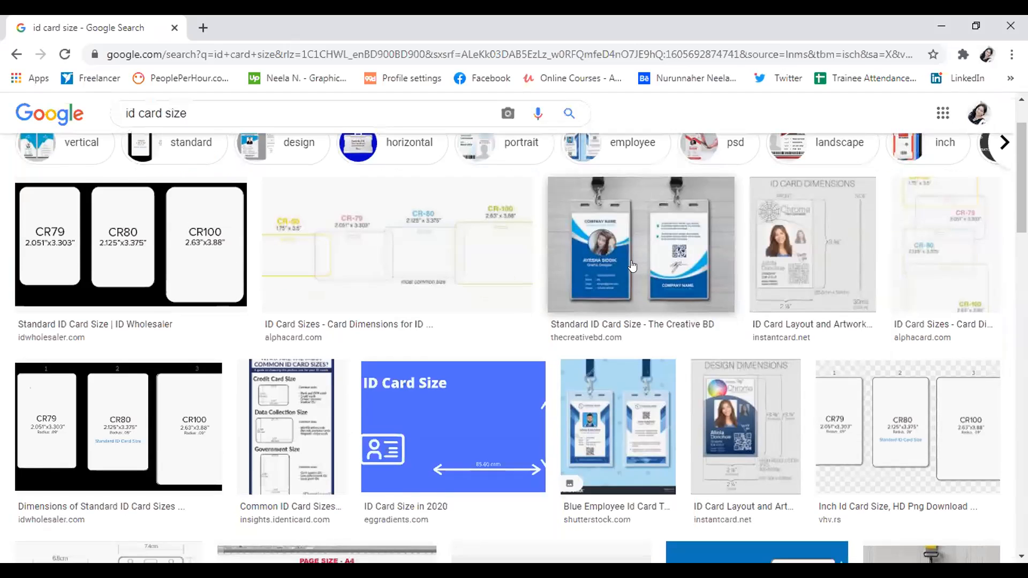
pyautogui.scroll(2, 356, 269)
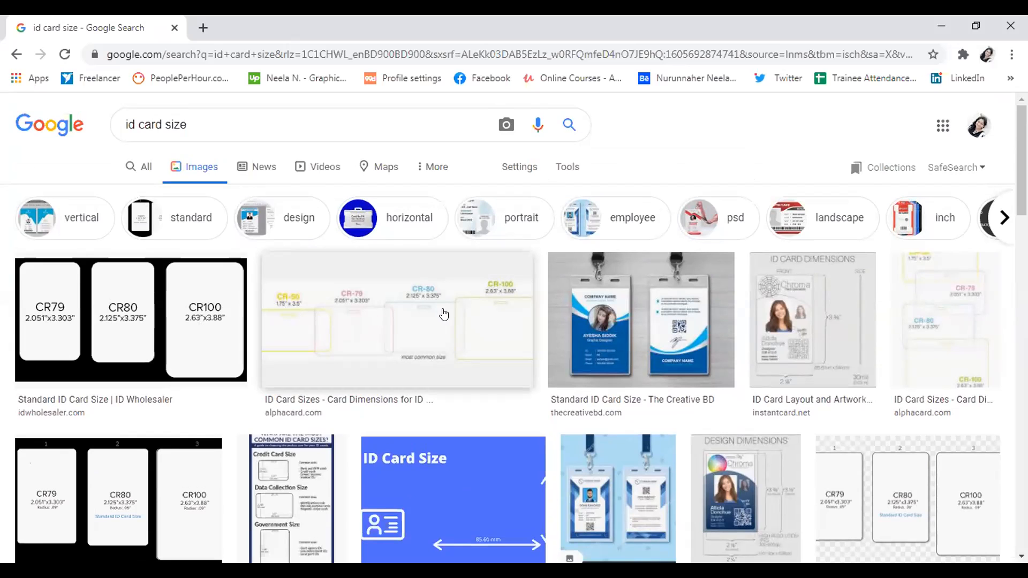
pyautogui.scroll(-3, 443, 315)
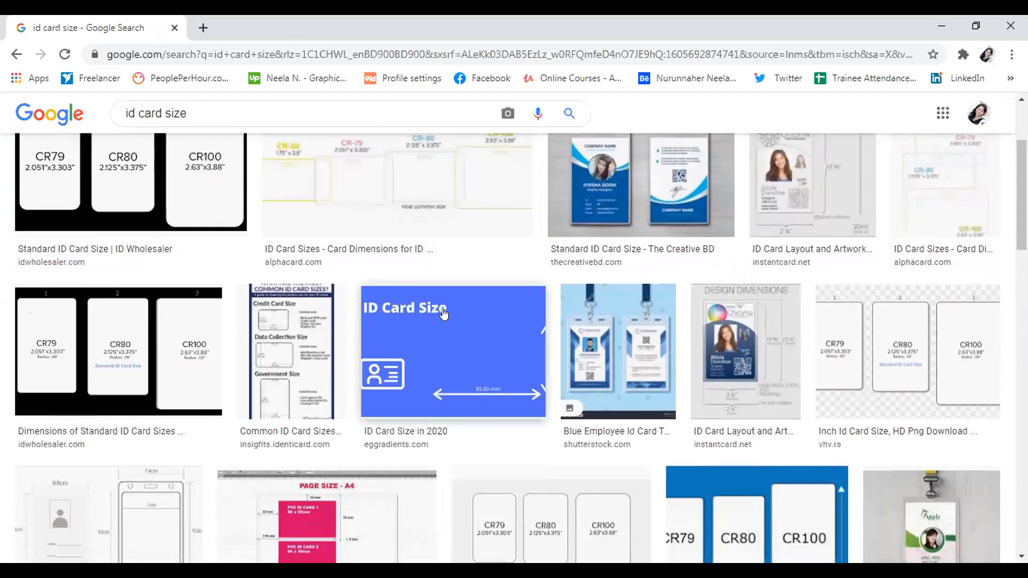
pyautogui.scroll(-2, 443, 314)
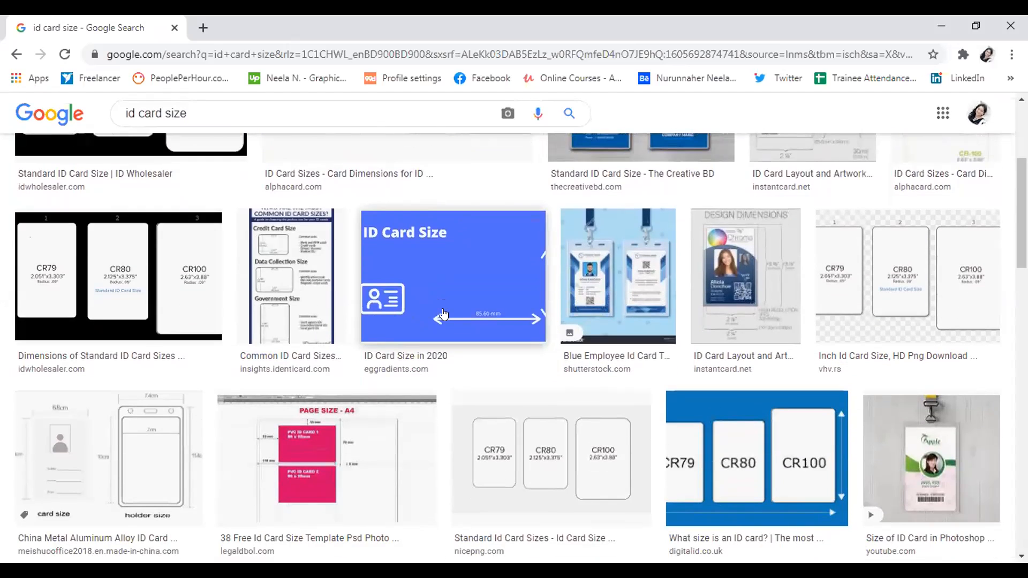
pyautogui.scroll(-4, 453, 305)
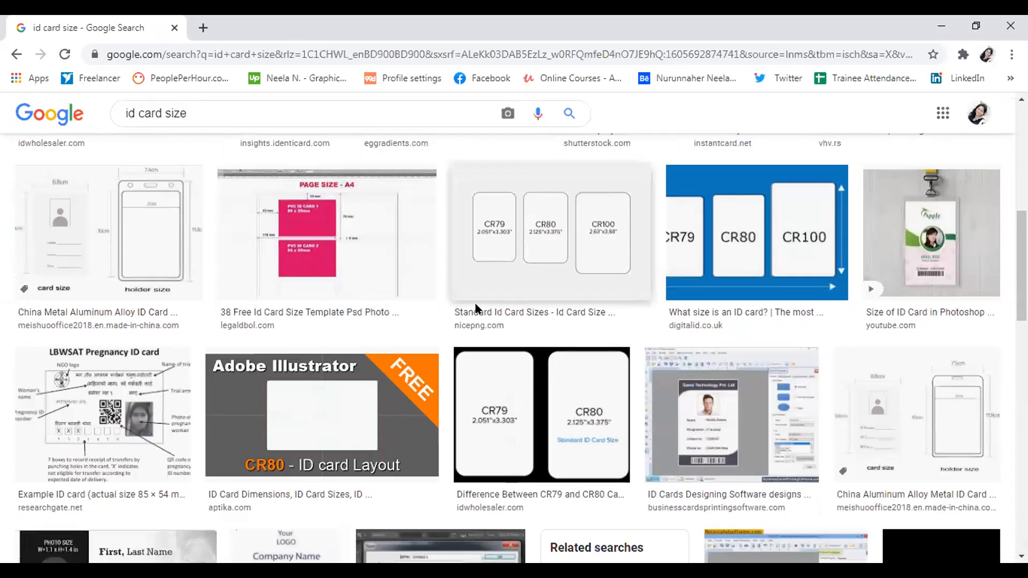
pyautogui.scroll(-2, 476, 308)
pyautogui.scroll(-2, 476, 311)
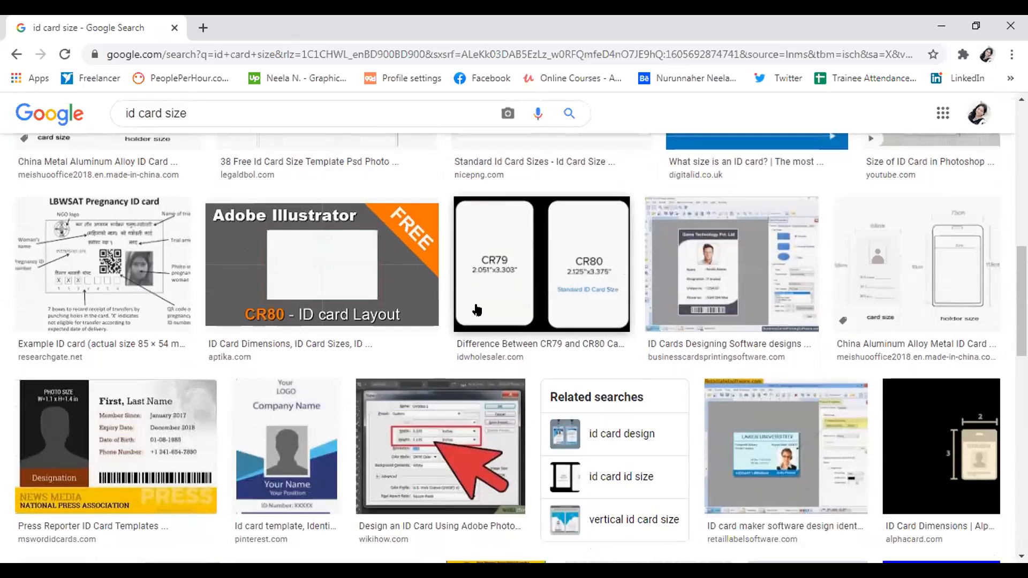
pyautogui.scroll(-5, 477, 310)
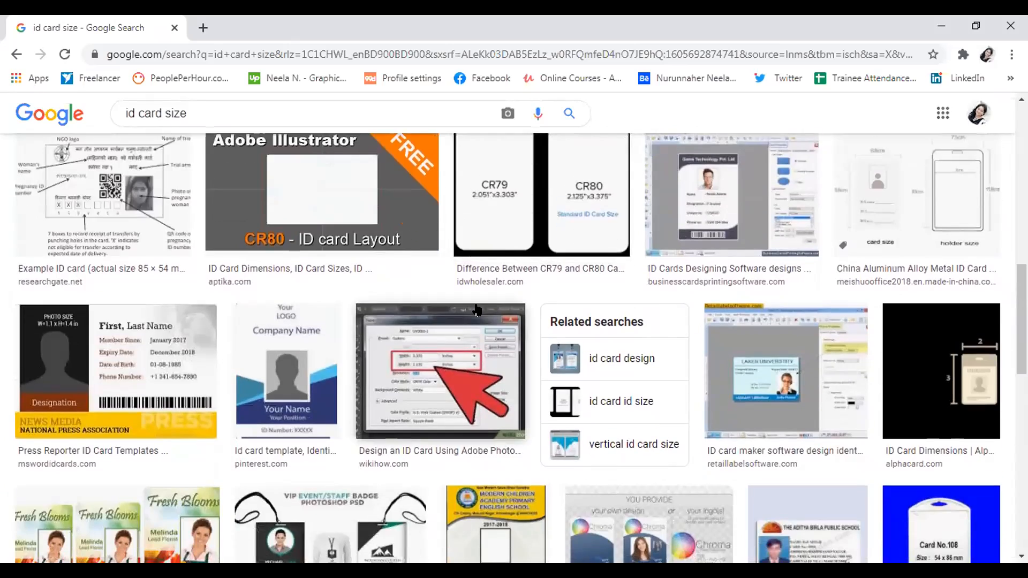
pyautogui.scroll(-6, 478, 310)
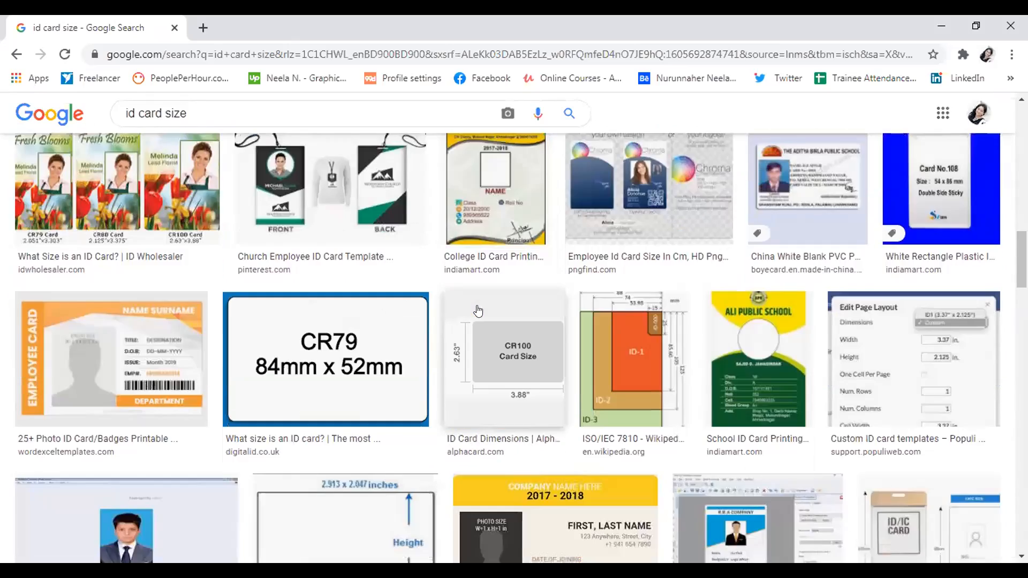
pyautogui.scroll(-6, 478, 309)
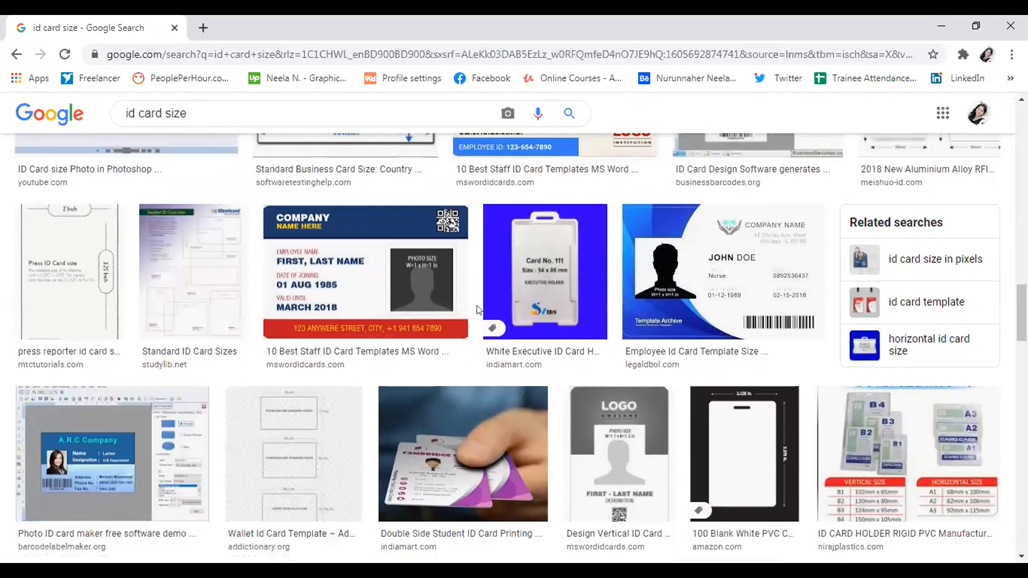
pyautogui.scroll(-6, 478, 309)
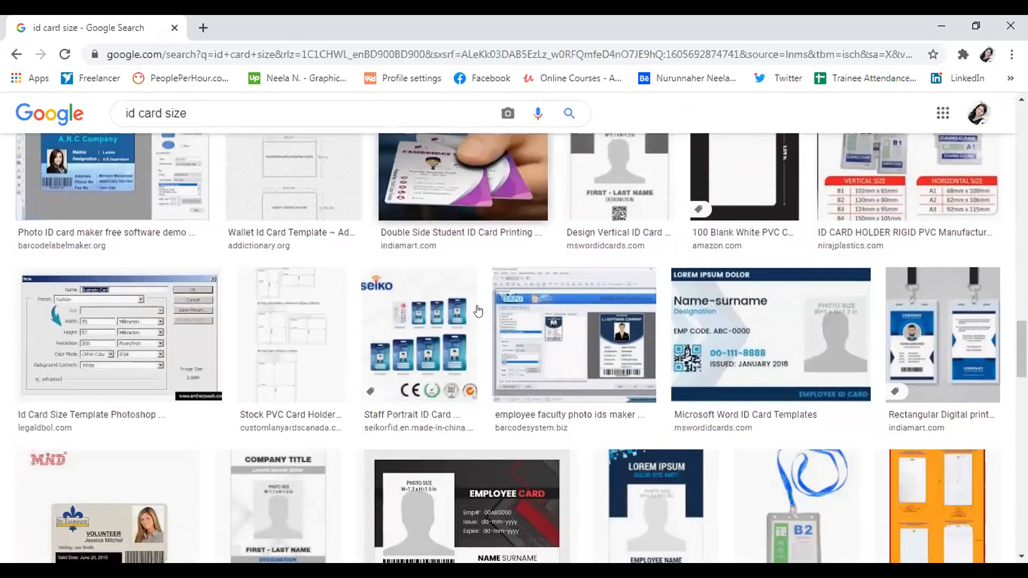
pyautogui.scroll(-10, 487, 304)
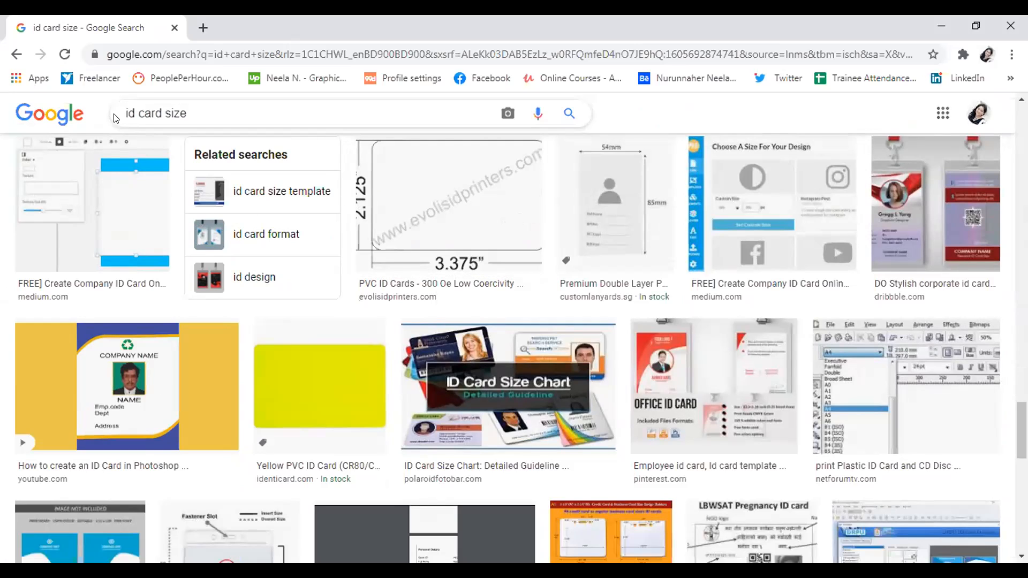
# Replace the image search query with the suggested search "student id card"
pyautogui.click(187, 113)
pyautogui.press('BackSpace')
pyautogui.press('BackSpace')
pyautogui.press('BackSpace')
pyautogui.press('BackSpace')
pyautogui.press('BackSpace')
pyautogui.press('BackSpace')
pyautogui.press('BackSpace')
pyautogui.press('BackSpace')
pyautogui.press('BackSpace')
pyautogui.press('BackSpace')
pyautogui.press('BackSpace')
pyautogui.press('BackSpace')
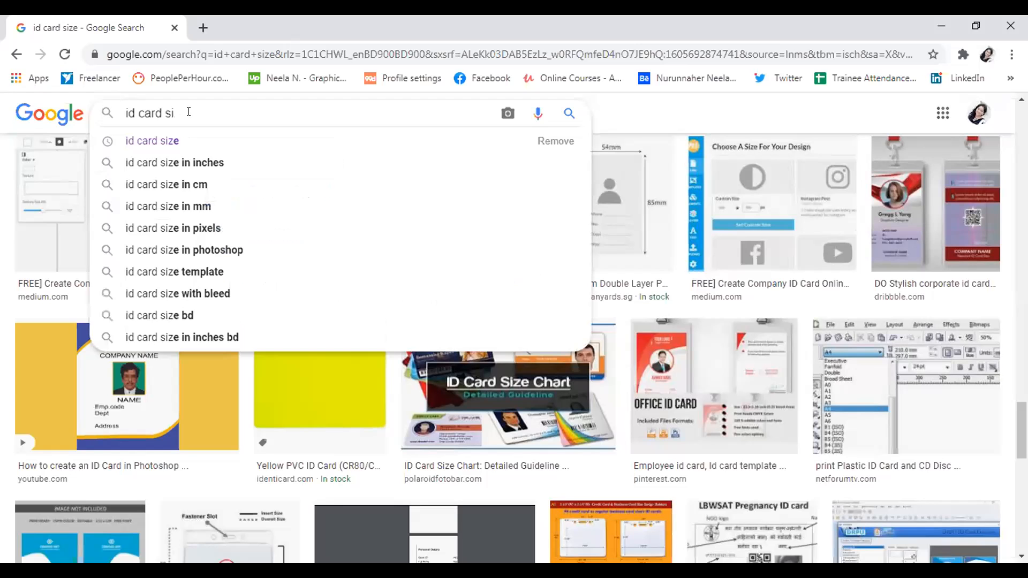
pyautogui.write('stude')
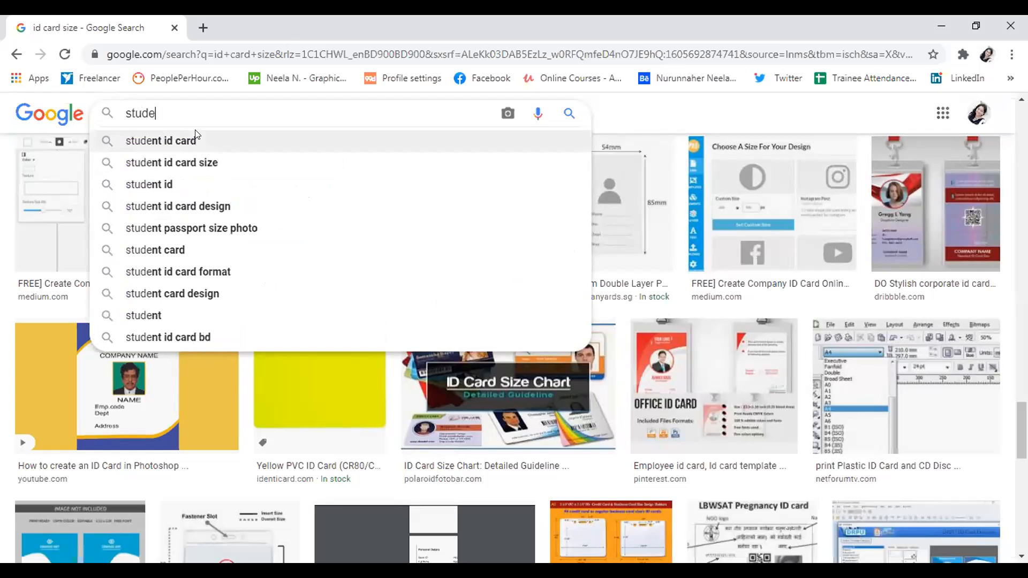
pyautogui.click(197, 136)
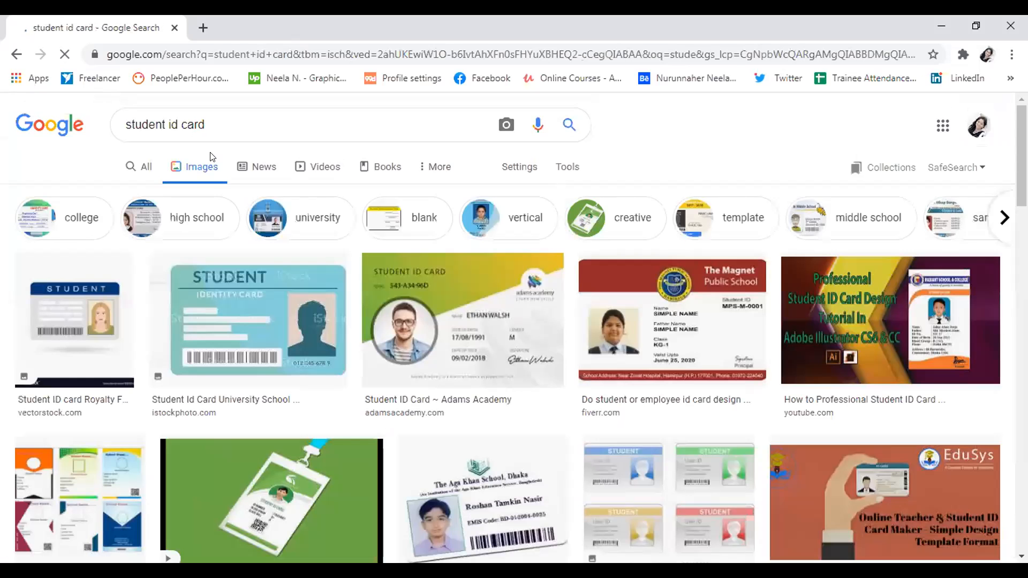
# Examine student ID card design examples, previewing the Adams Academy, The Magnet Public School and vertical lanyard cards
pyautogui.scroll(-1, 497, 325)
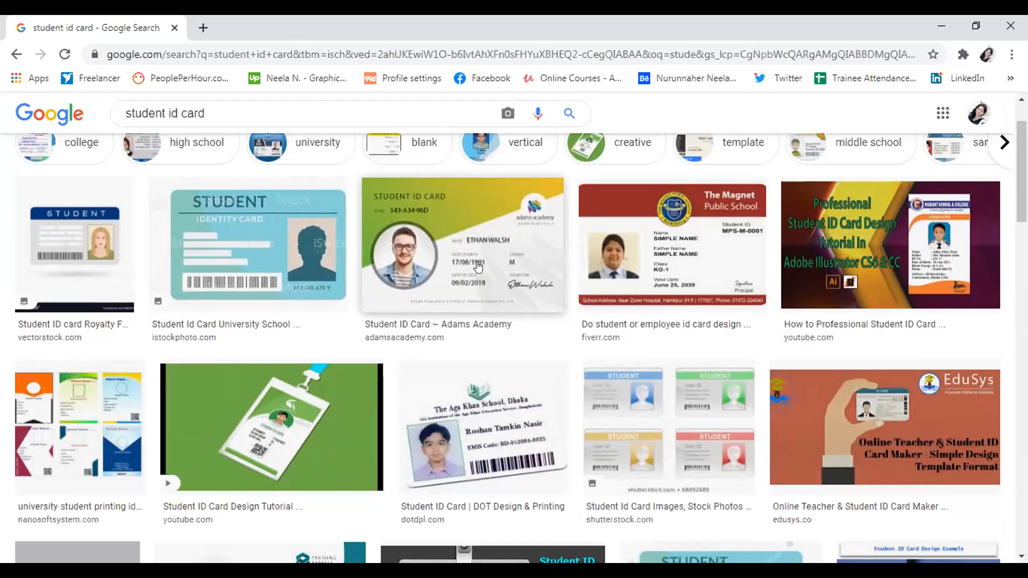
pyautogui.click(544, 267)
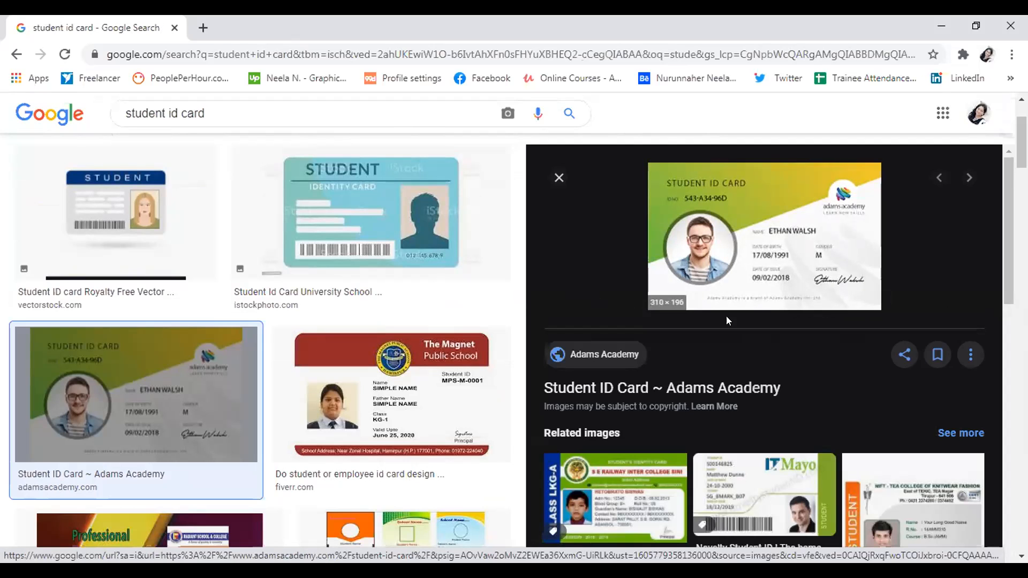
pyautogui.click(463, 409)
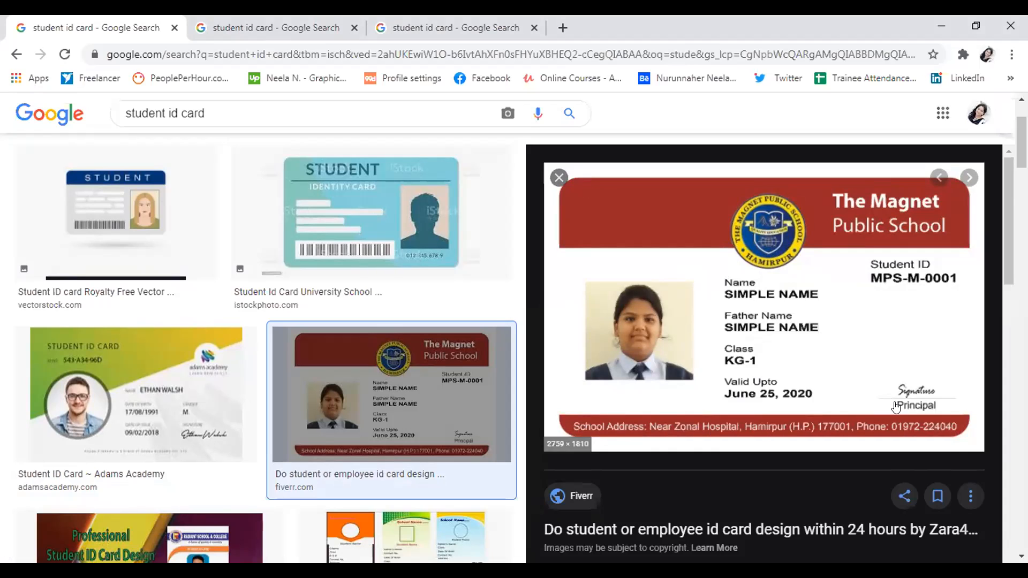
pyautogui.scroll(-4, 437, 361)
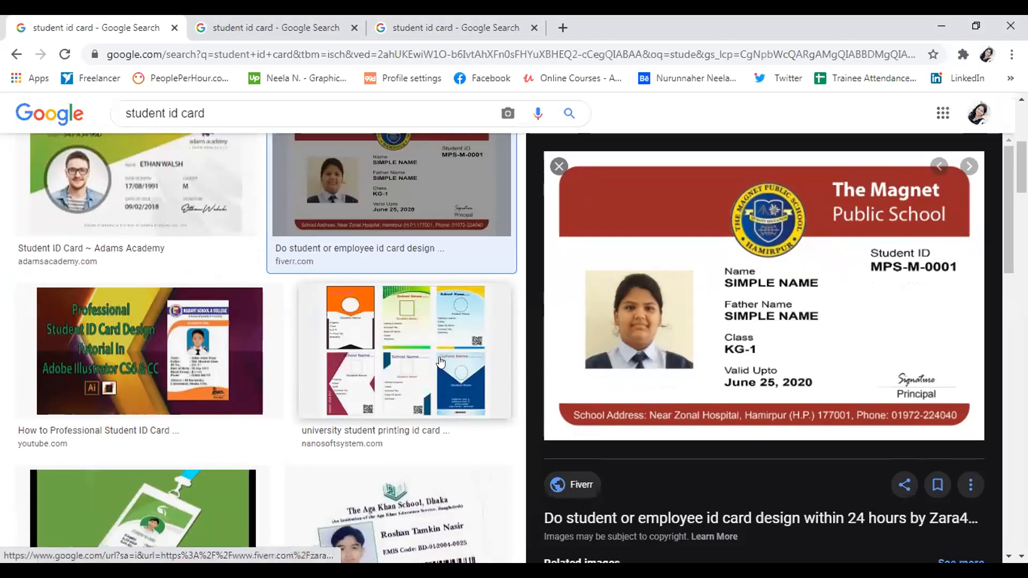
pyautogui.scroll(-3, 440, 362)
pyautogui.scroll(-3, 404, 371)
pyautogui.scroll(-6, 407, 371)
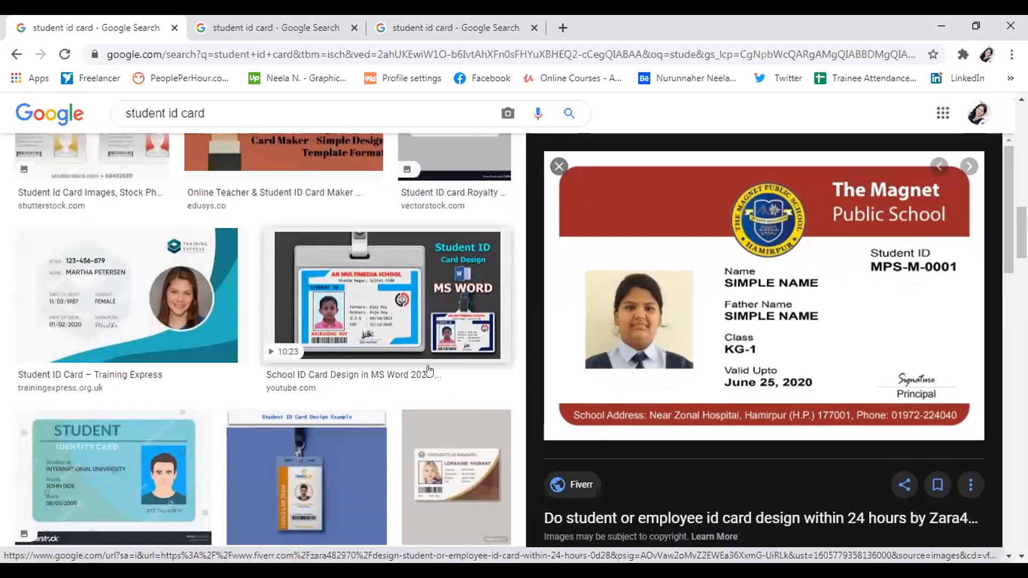
pyautogui.scroll(-1, 431, 367)
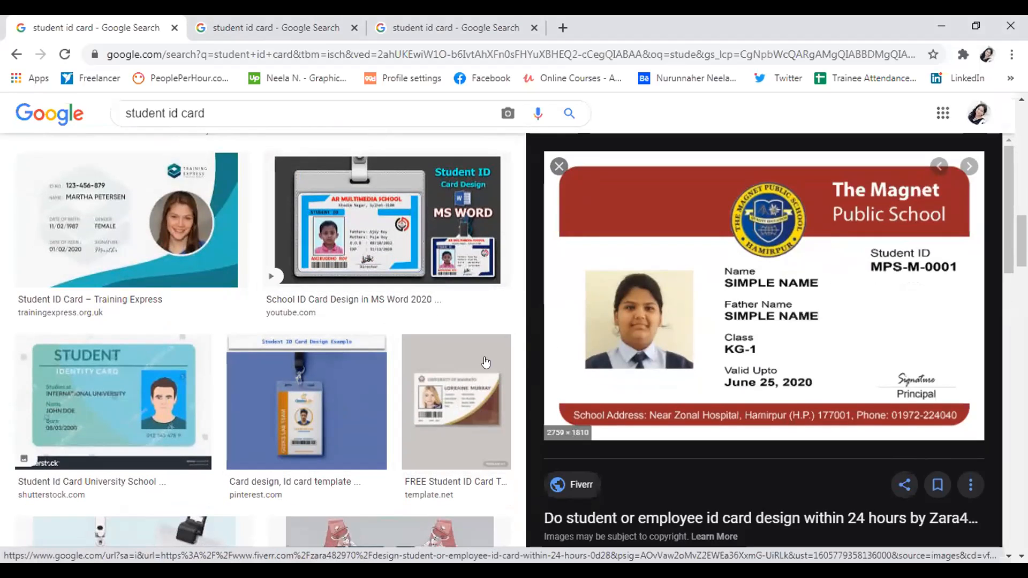
pyautogui.click(296, 408)
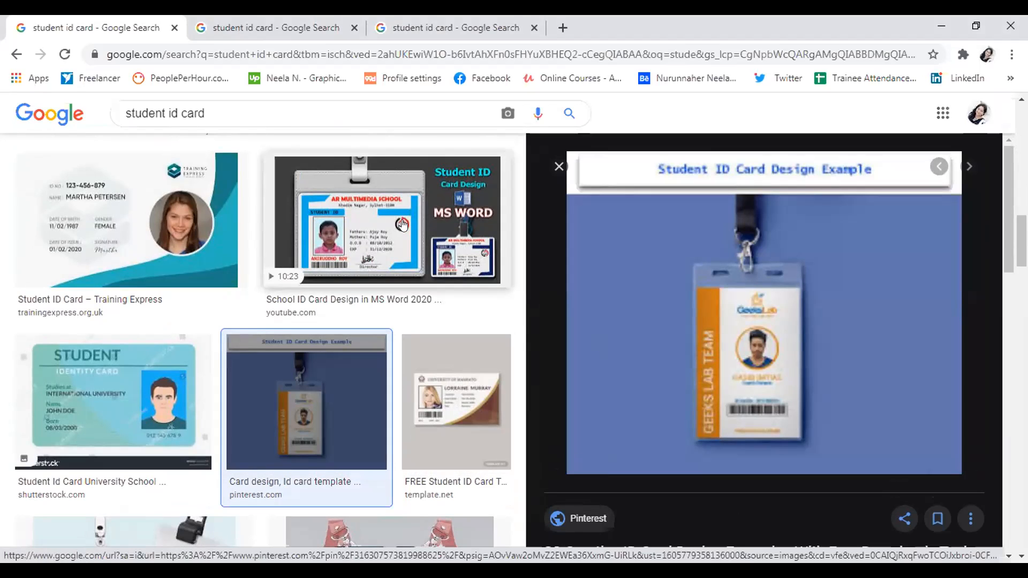
pyautogui.scroll(-3, 391, 289)
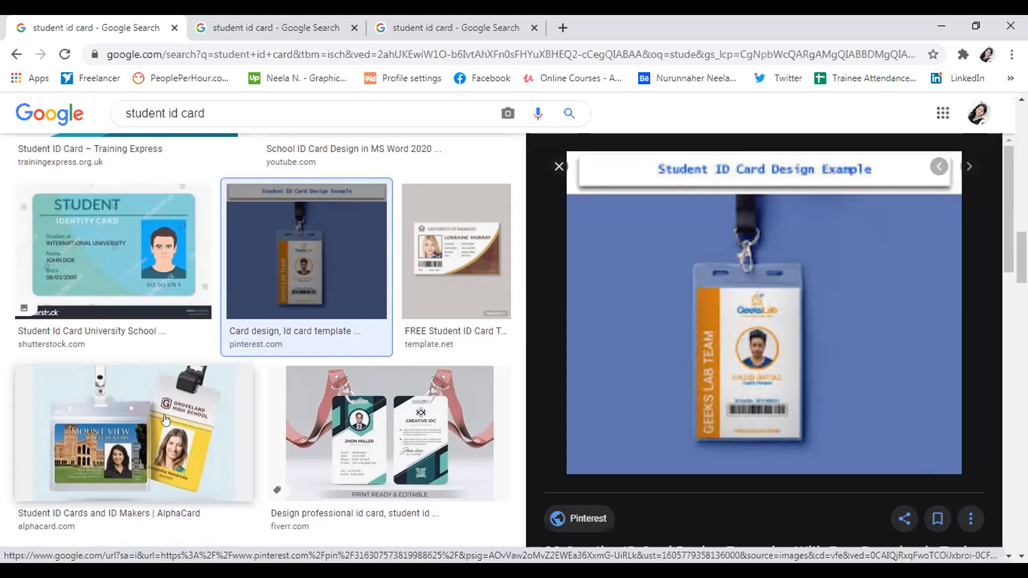
pyautogui.click(347, 437)
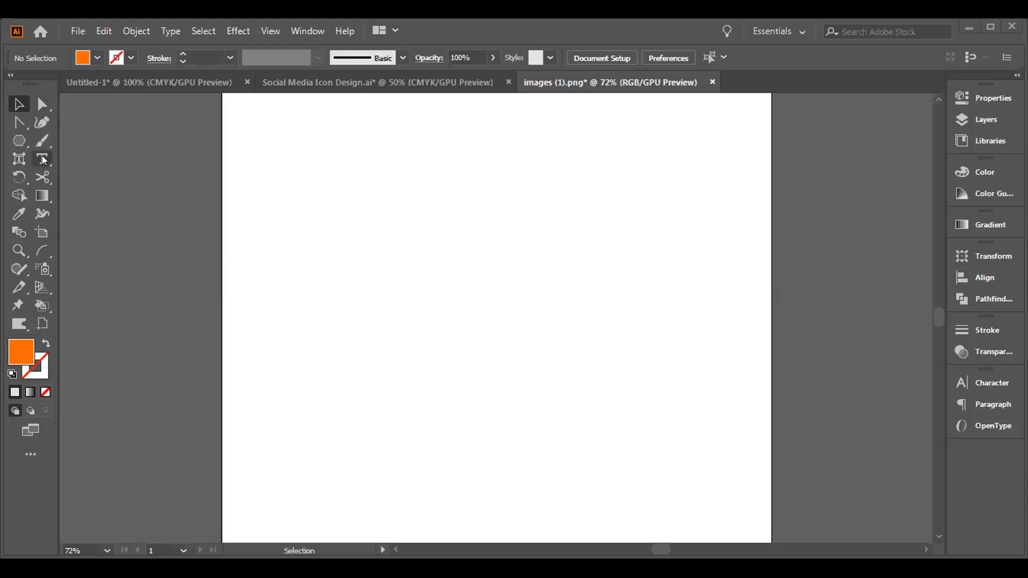
# Place two placeholder point text objects on the empty artboard with the Type tool
pyautogui.moveTo(43, 159); pyautogui.dragTo(93, 159)
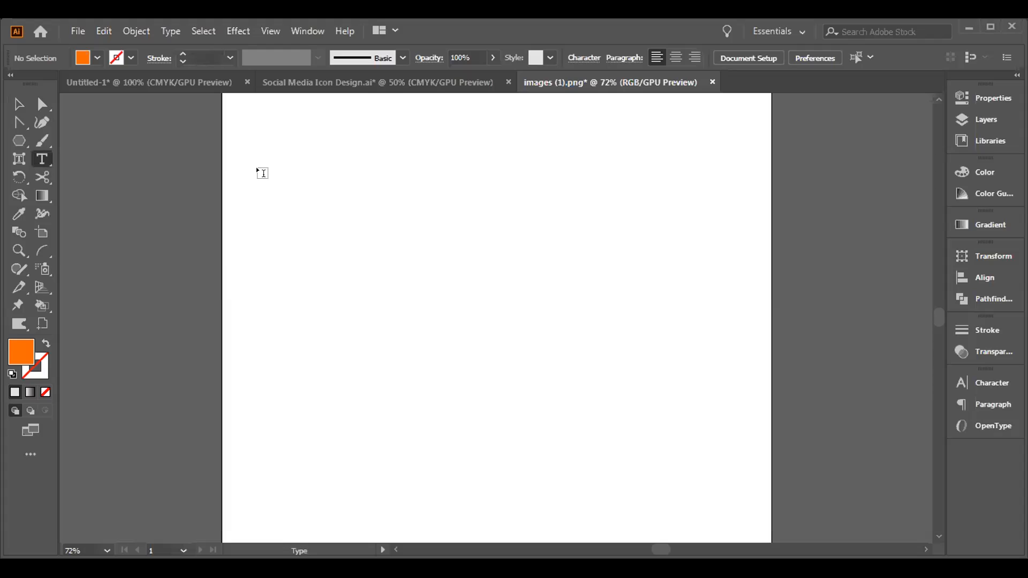
pyautogui.click(311, 191)
pyautogui.click(453, 271)
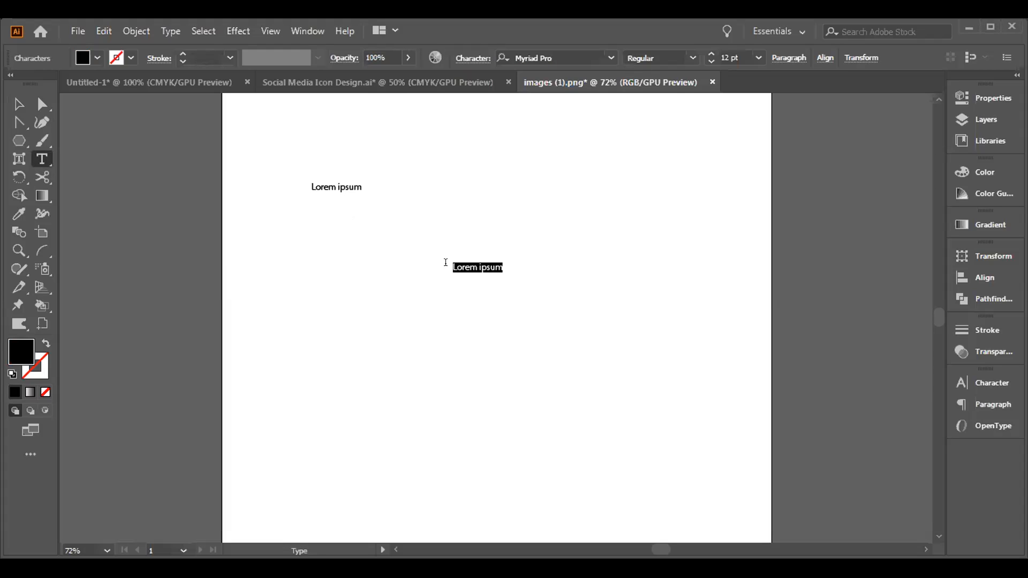
# Delete both placeholder point text objects so the artboard is empty
pyautogui.press('BackSpace')
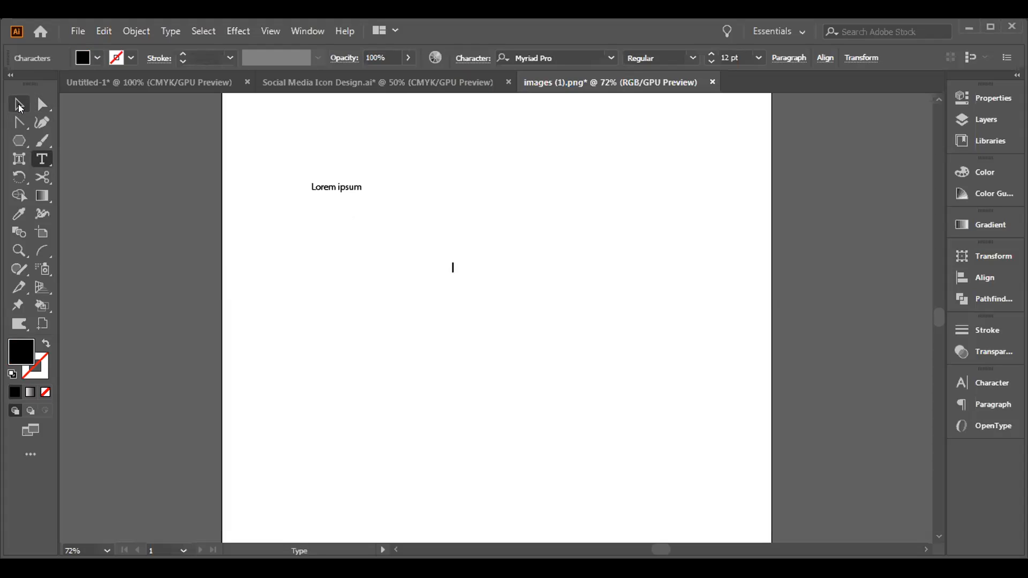
pyautogui.click(20, 105)
pyautogui.click(319, 189)
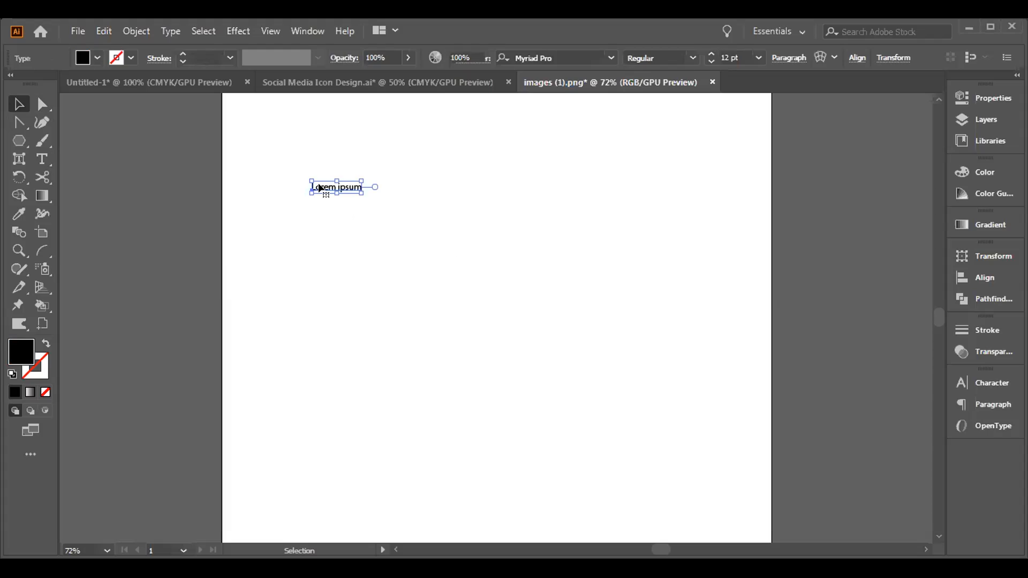
pyautogui.press('Delete')
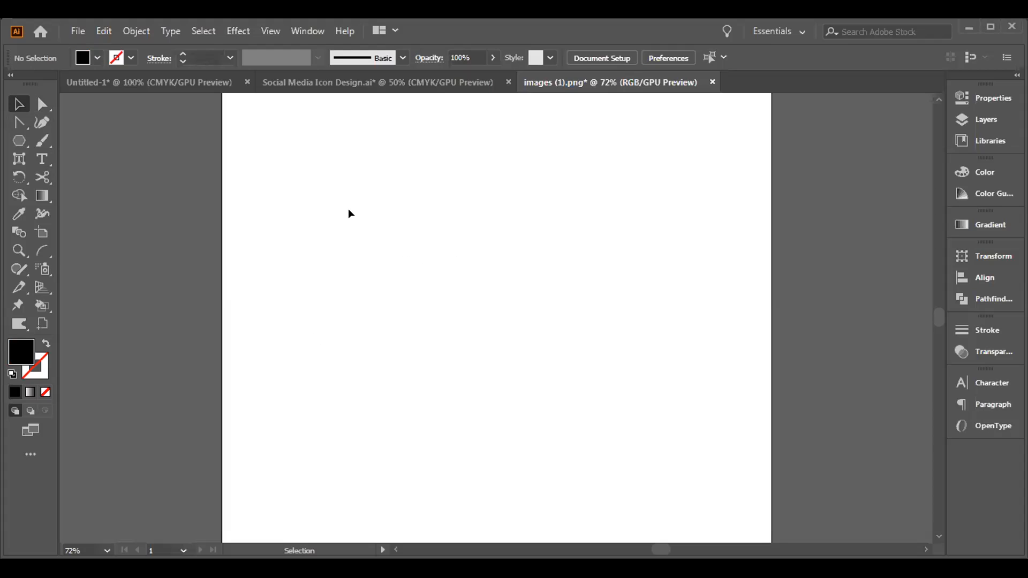
pyautogui.moveTo(349, 193); pyautogui.dragTo(547, 279)
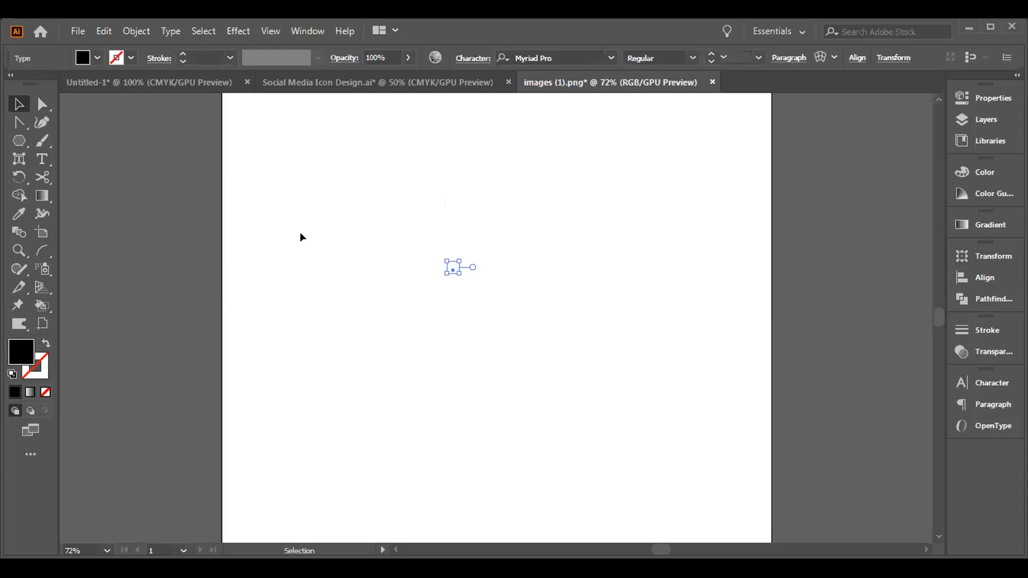
pyautogui.click(307, 230)
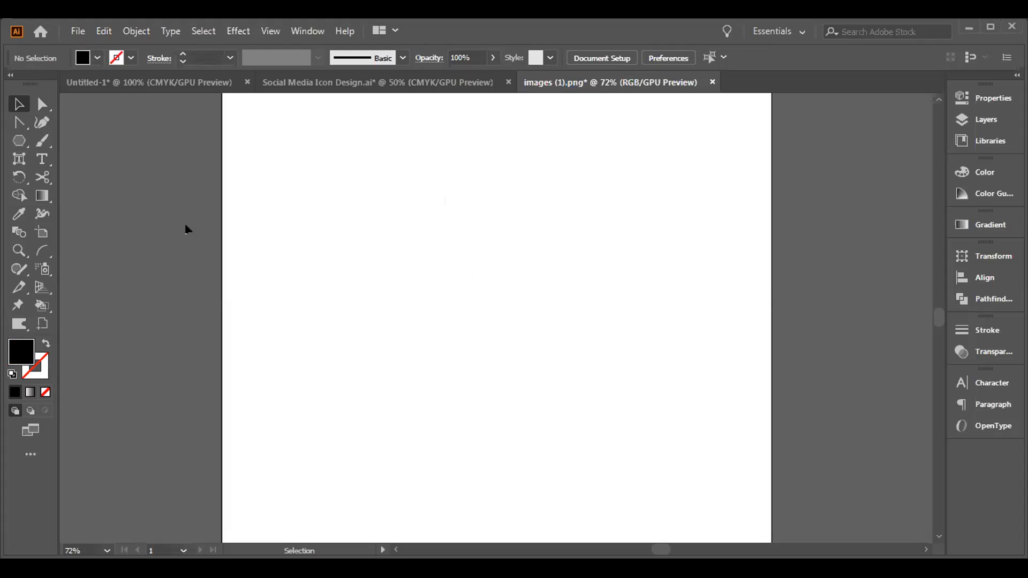
# Draw a wide area text frame with placeholder text across the upper artboard and open its paragraph options
pyautogui.click(41, 159)
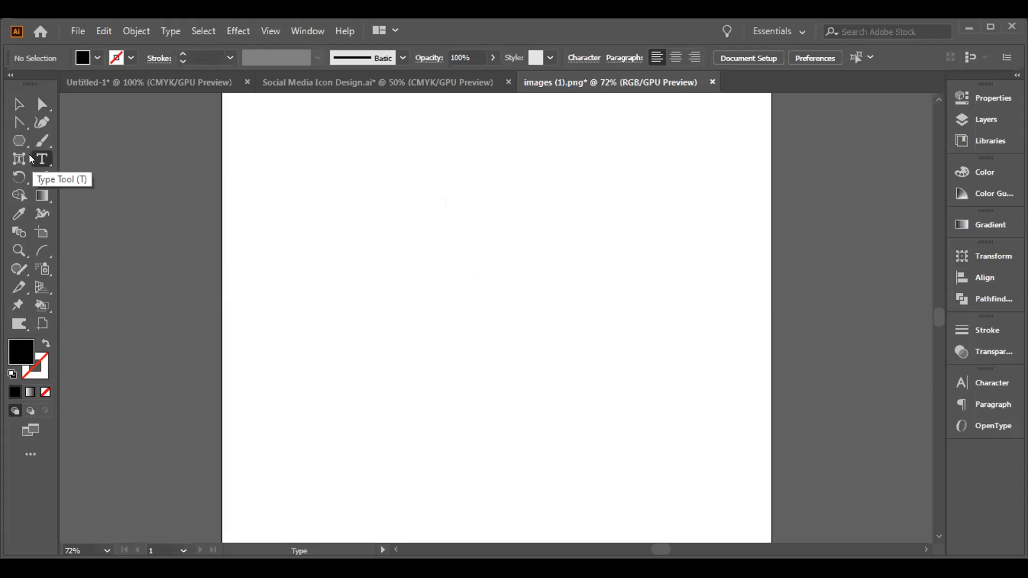
pyautogui.moveTo(300, 167); pyautogui.dragTo(680, 328)
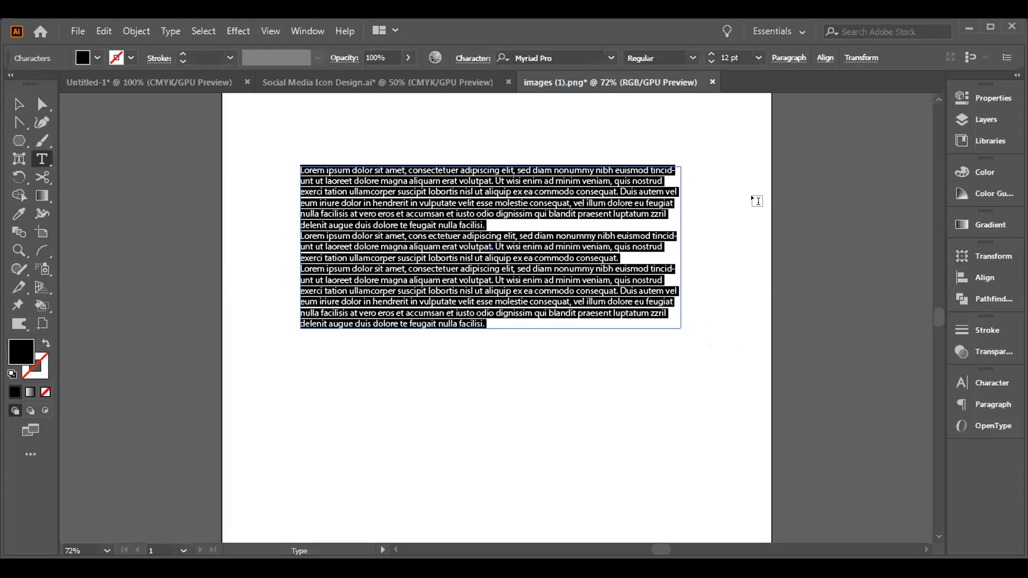
pyautogui.click(820, 59)
pyautogui.click(789, 57)
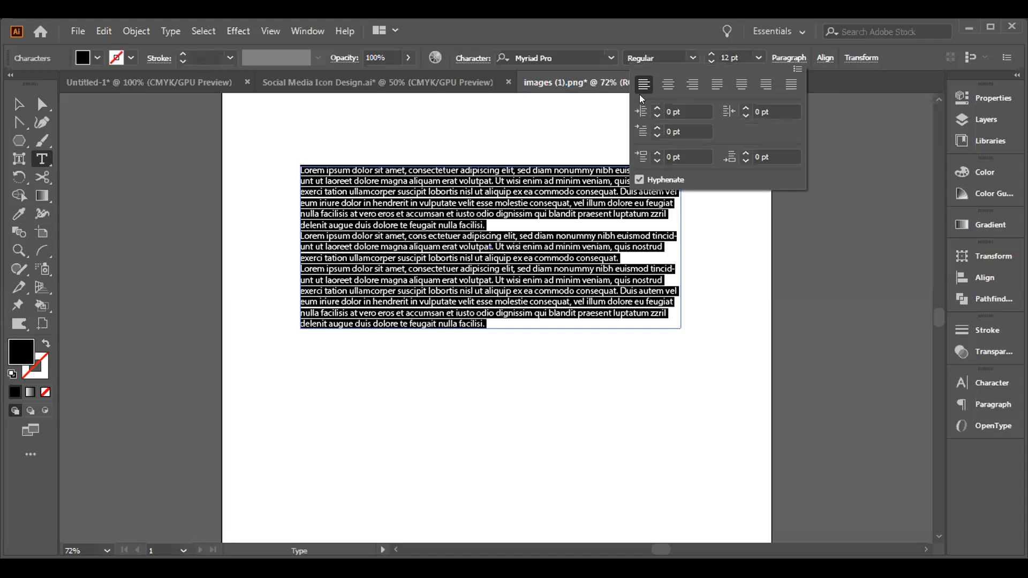
# Try center, right and every justified alignment on the placeholder text, ending on justify with last line aligned left
pyautogui.click(667, 87)
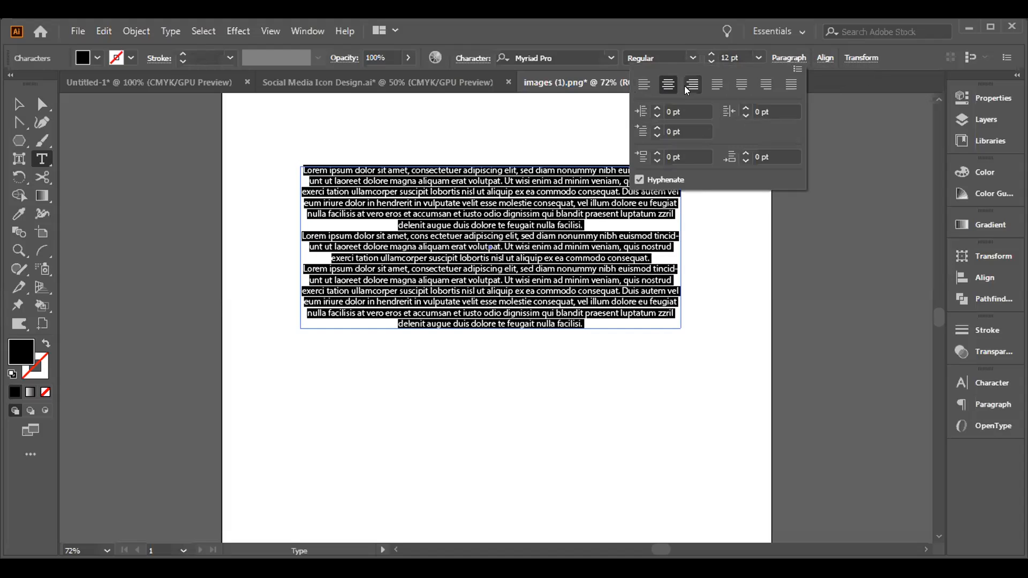
pyautogui.click(686, 89)
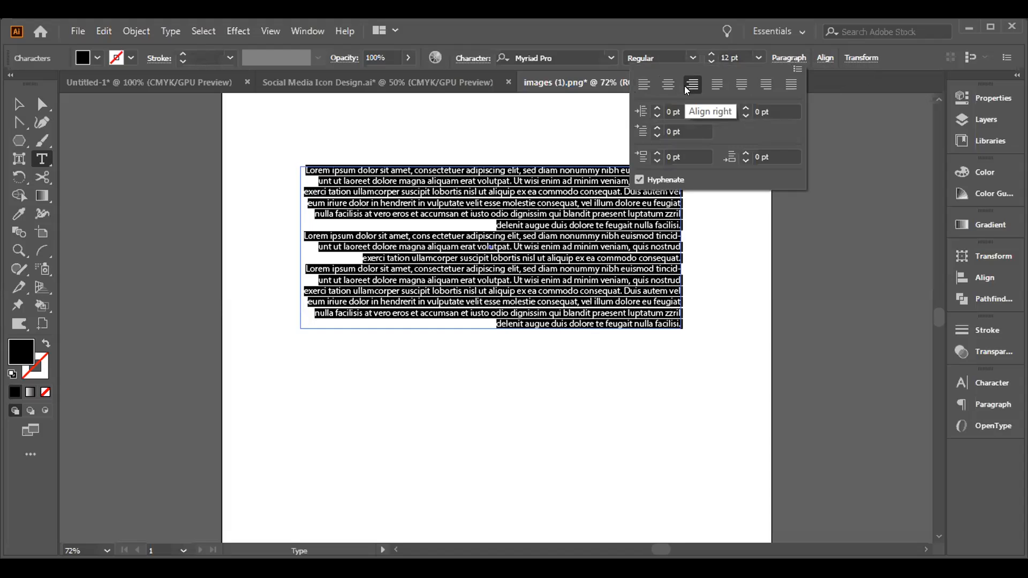
pyautogui.click(713, 86)
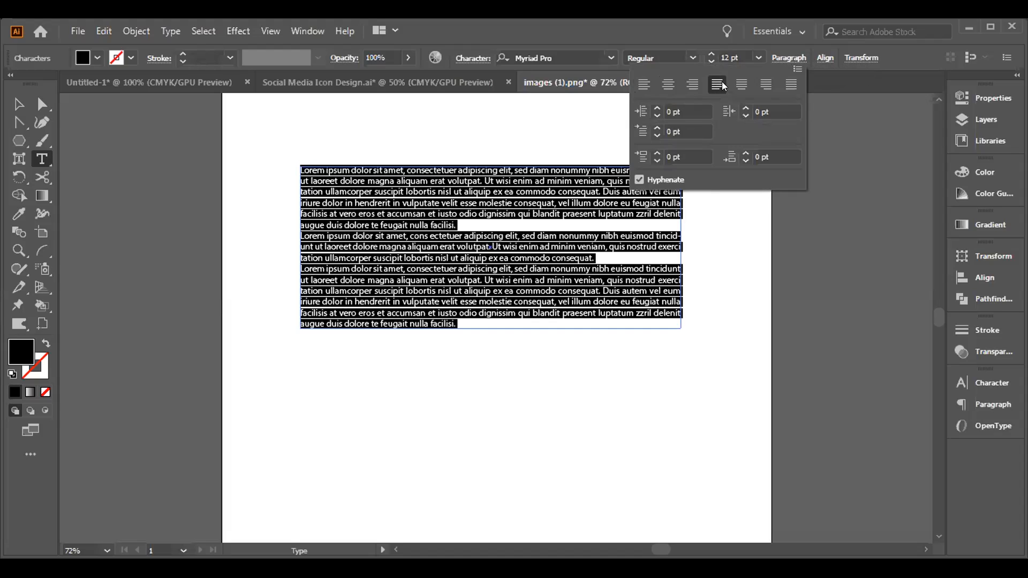
pyautogui.click(729, 86)
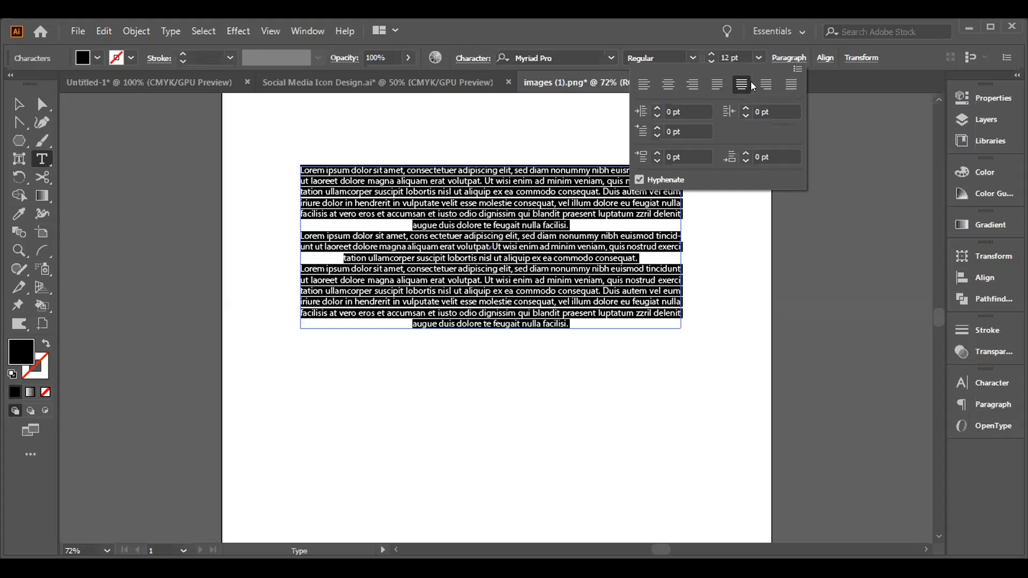
pyautogui.click(754, 86)
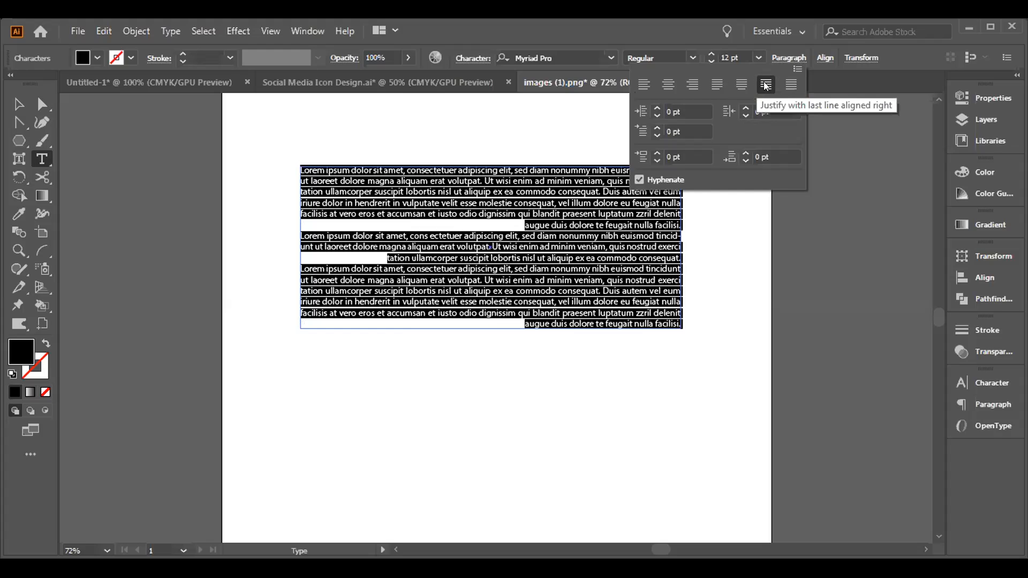
pyautogui.click(785, 87)
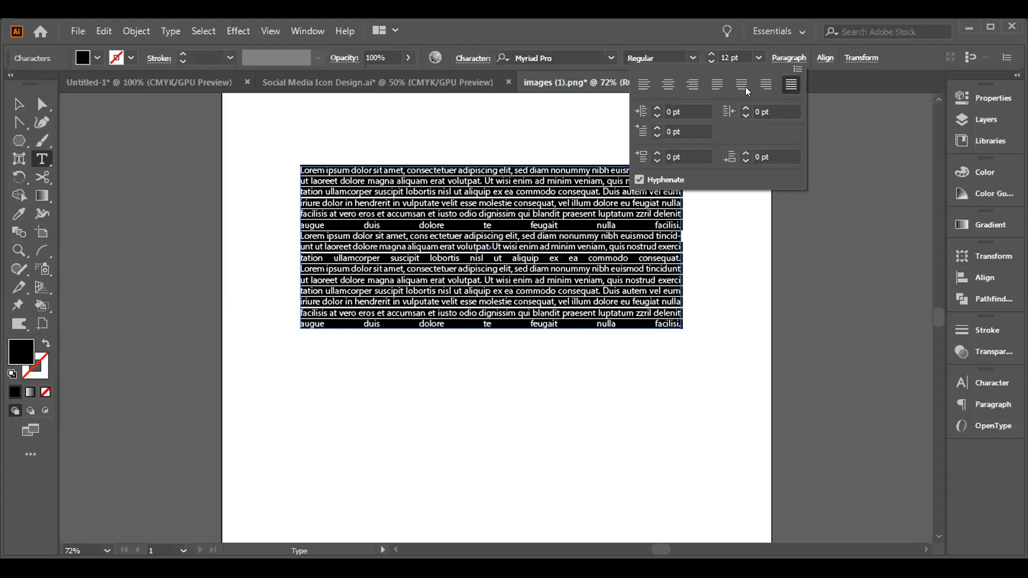
pyautogui.click(718, 89)
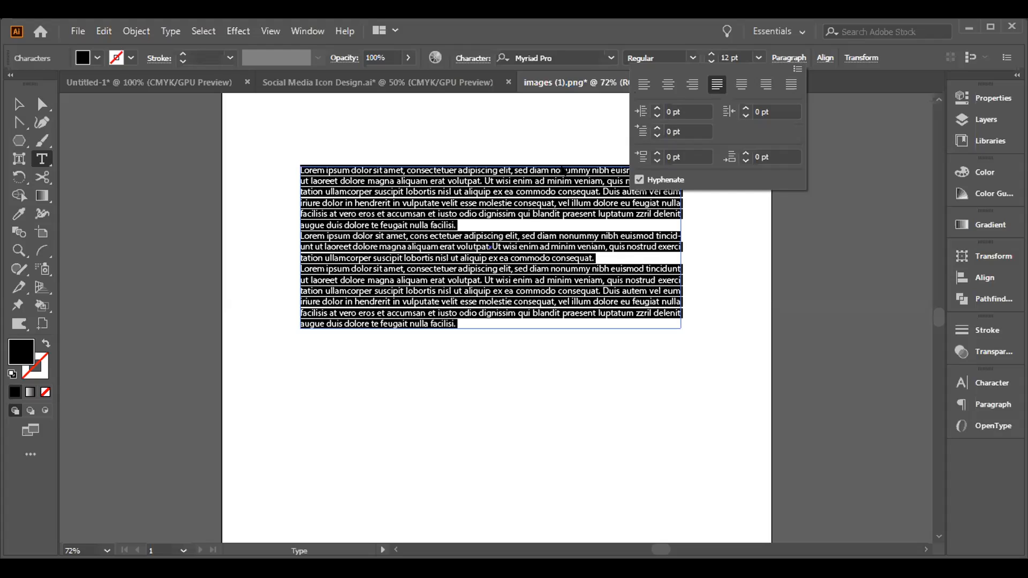
# Clear the placeholder paragraphs and delete the empty text frame
pyautogui.press('BackSpace')
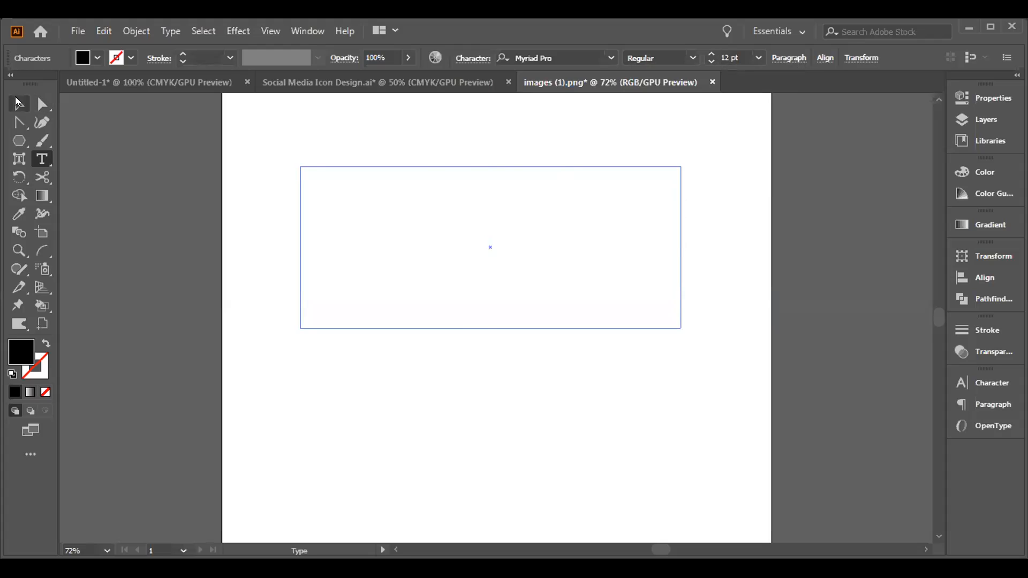
pyautogui.click(16, 101)
pyautogui.press('Delete')
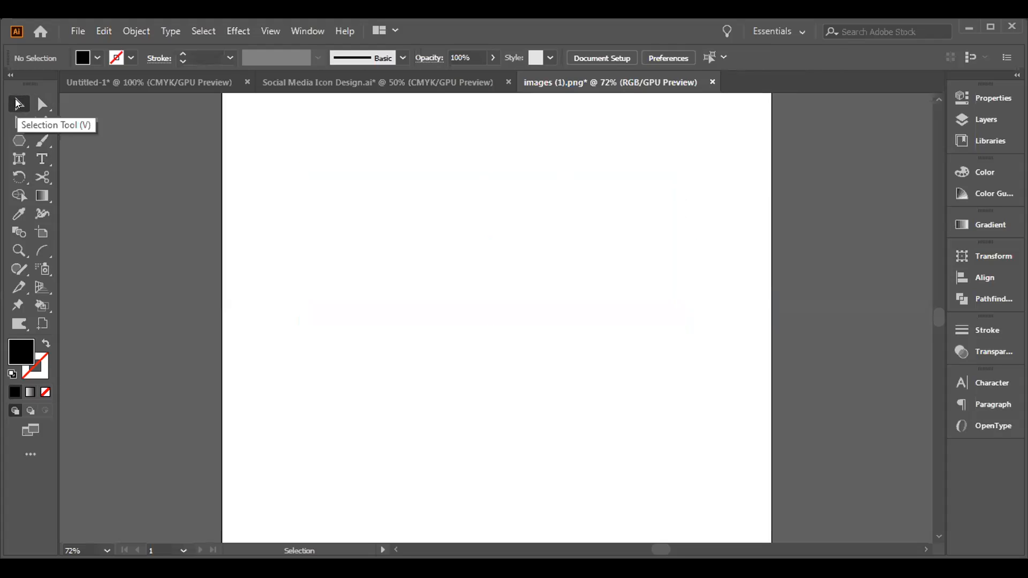
# Open the portrait image 1.gif from the New folder in Downloads
pyautogui.click(78, 28)
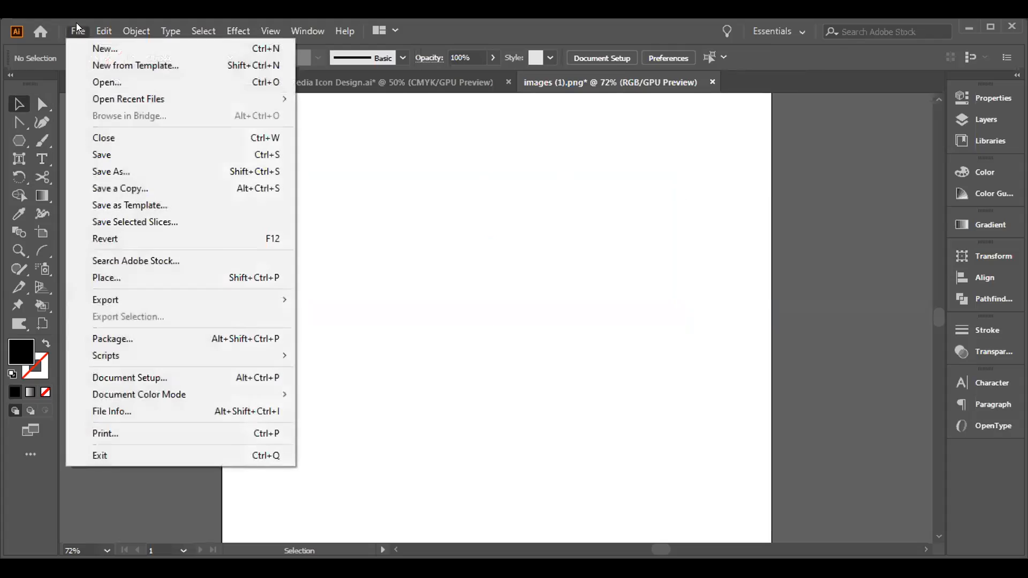
pyautogui.click(105, 84)
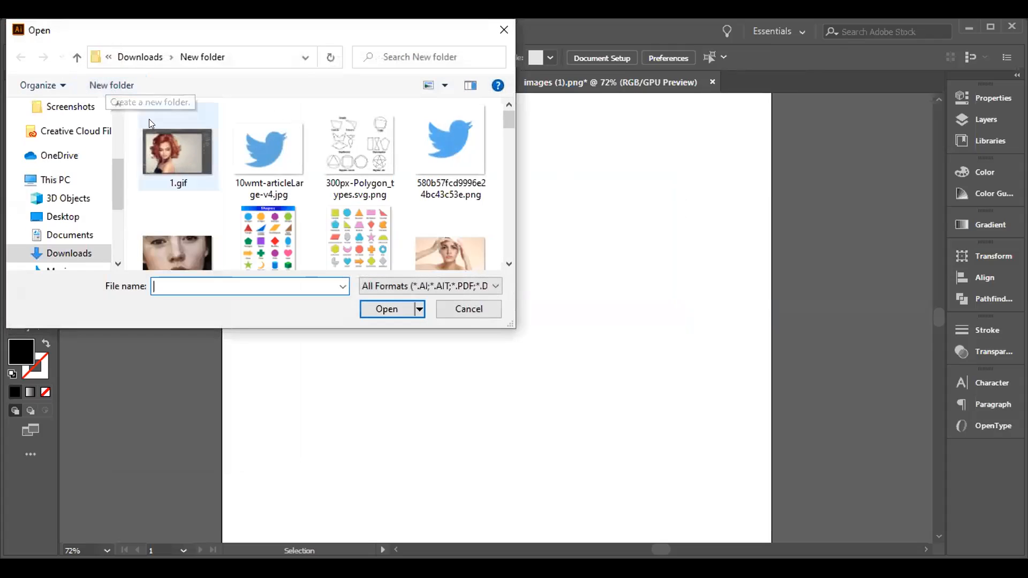
pyautogui.click(171, 150)
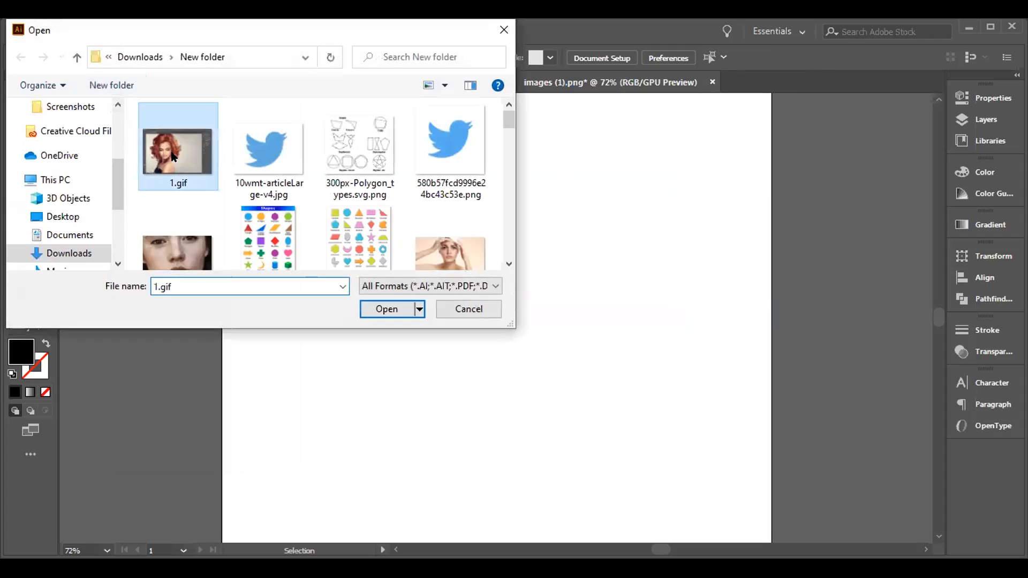
pyautogui.click(381, 309)
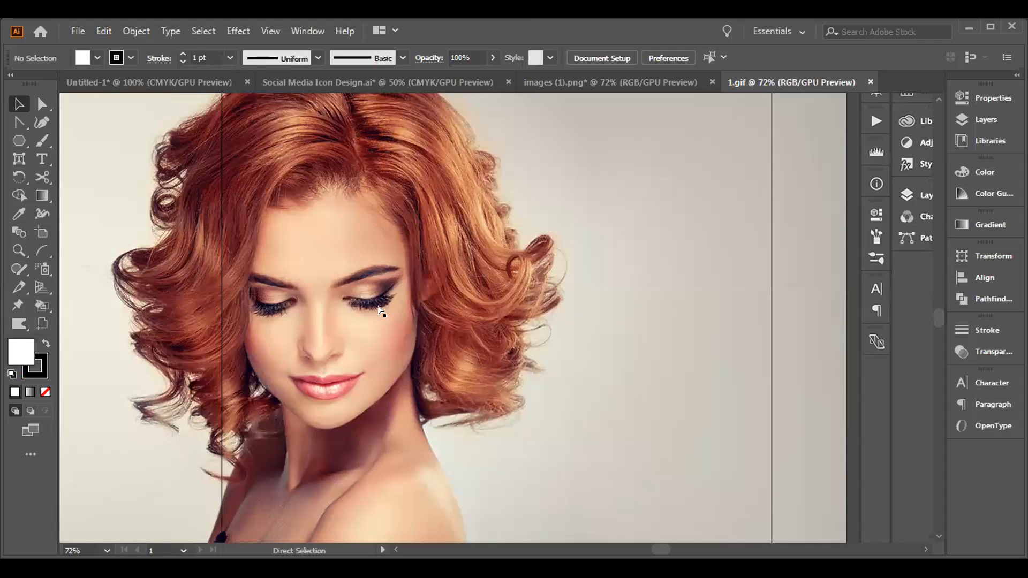
pyautogui.hotkey('ctrl', '-')
pyautogui.hotkey('ctrl', '-')
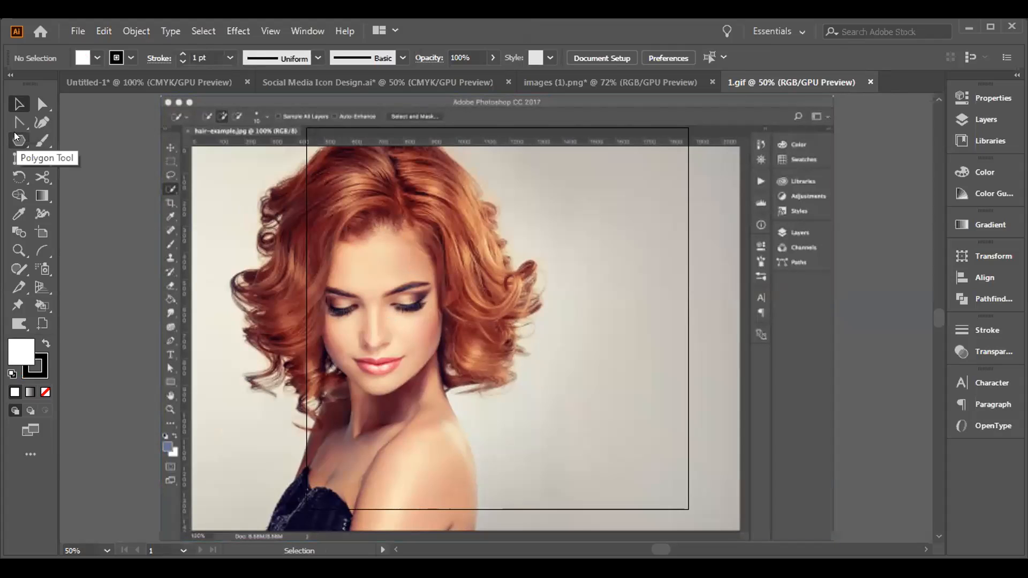
# Draw a white circle about 6.4 in wide with the Ellipse tool and place it over the woman's face
pyautogui.moveTo(16, 138); pyautogui.dragTo(60, 158)
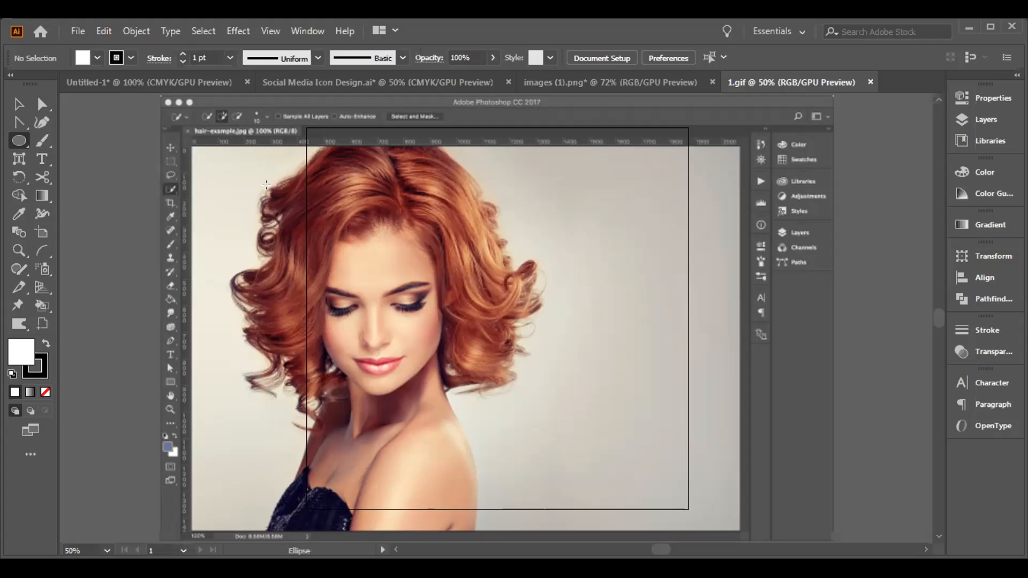
pyautogui.press('alt')
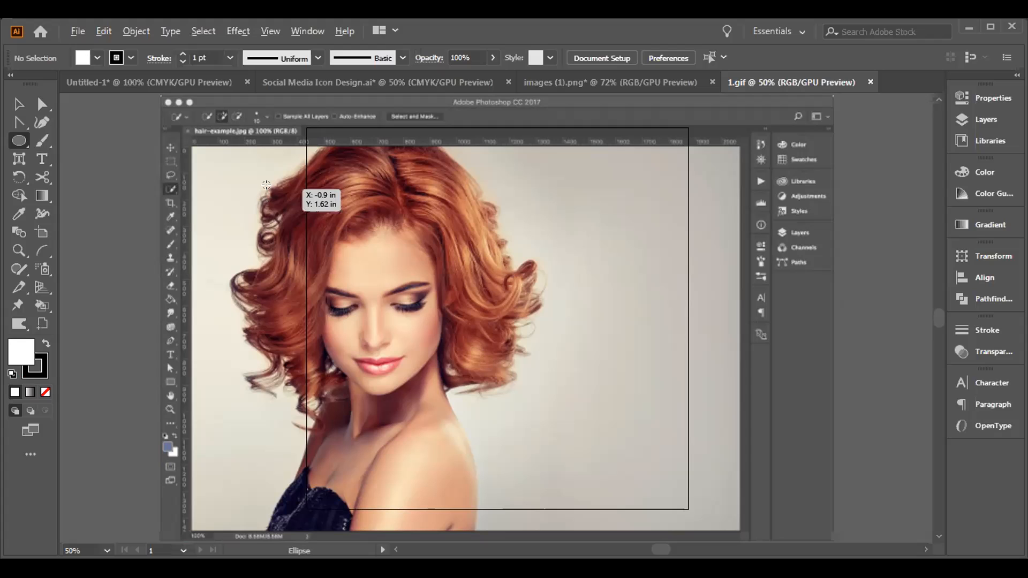
pyautogui.moveTo(272, 190); pyautogui.dragTo(394, 263)
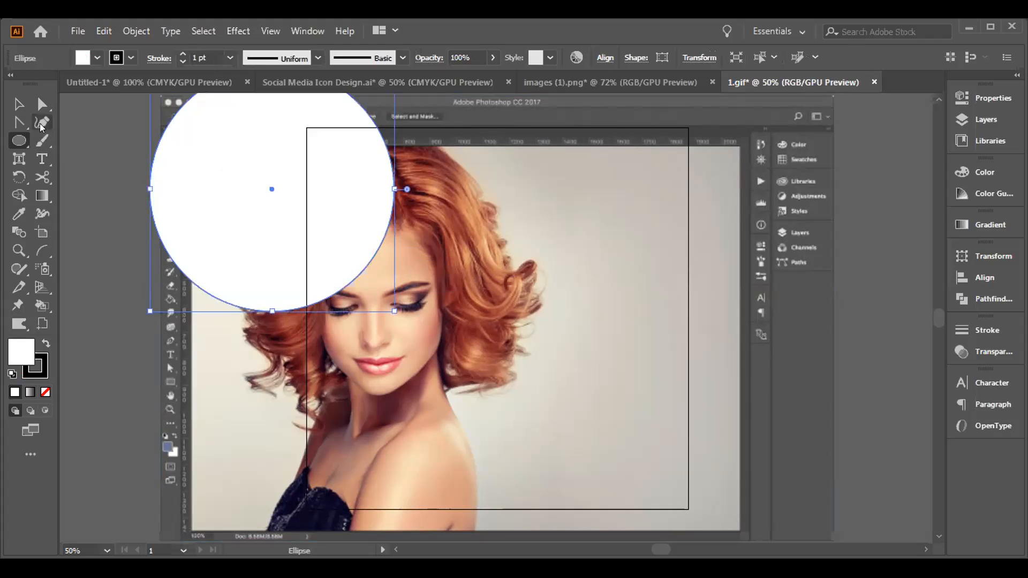
pyautogui.click(19, 106)
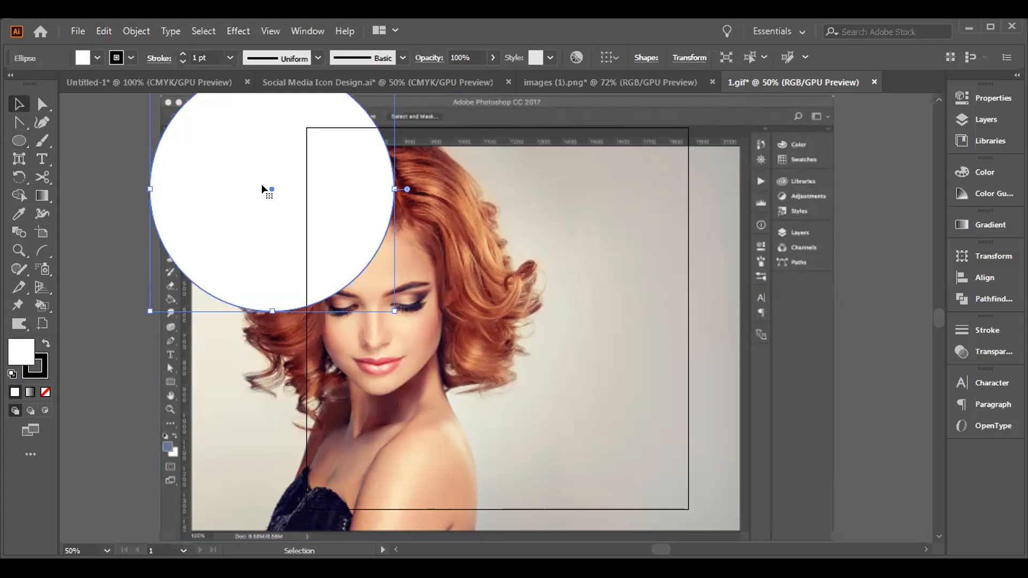
pyautogui.moveTo(266, 188); pyautogui.dragTo(384, 301)
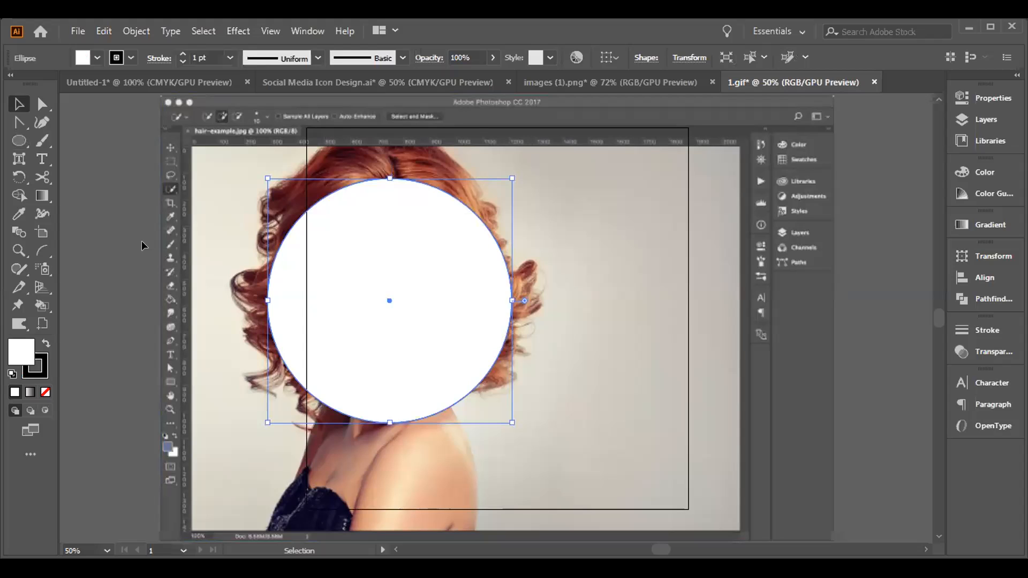
# Make a clipping mask from the circle and the portrait, then undo the mask
pyautogui.moveTo(146, 242); pyautogui.dragTo(436, 320)
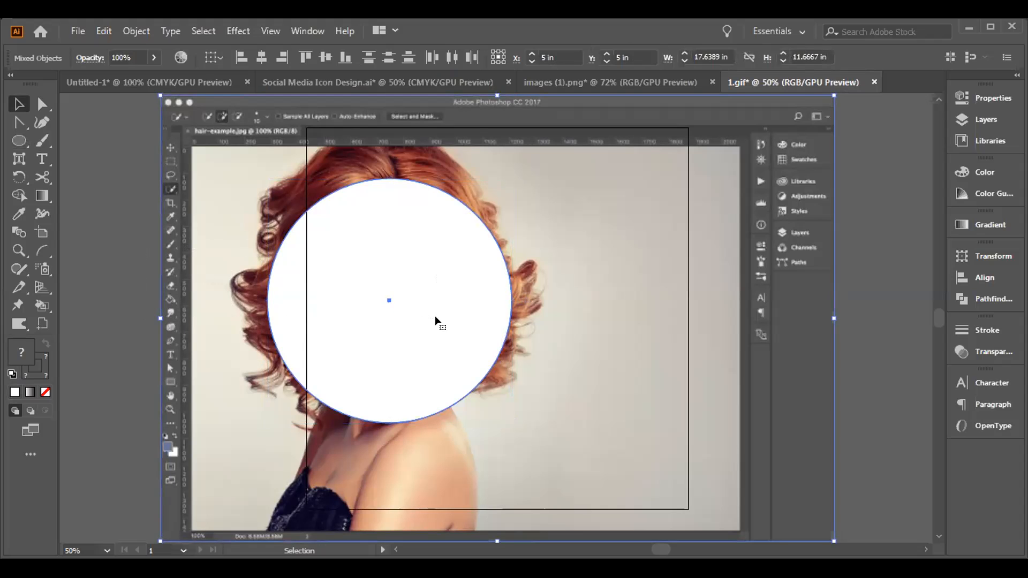
pyautogui.rightClick(436, 320)
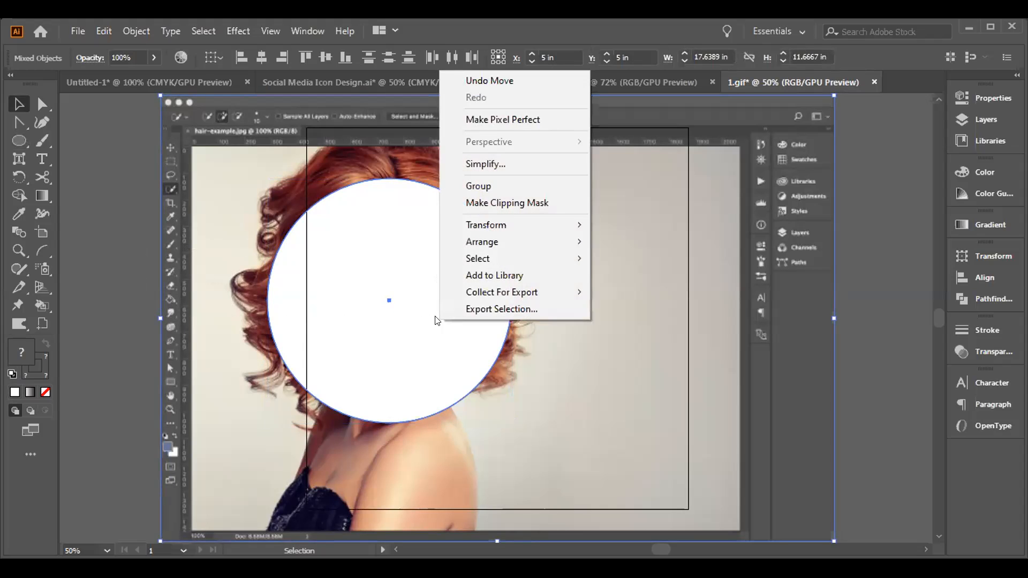
pyautogui.click(490, 203)
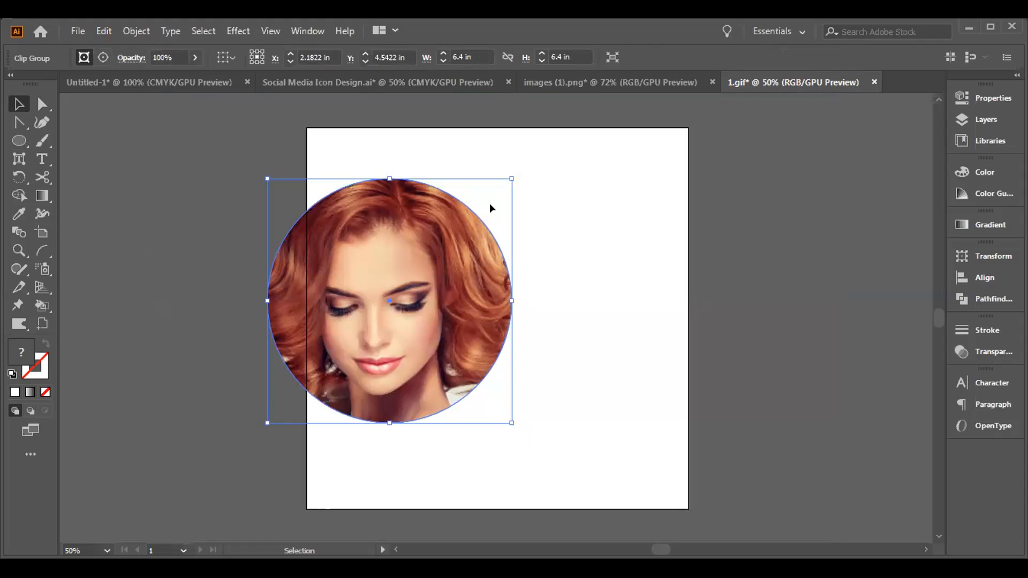
pyautogui.hotkey('ctrl', 'alt', '7')
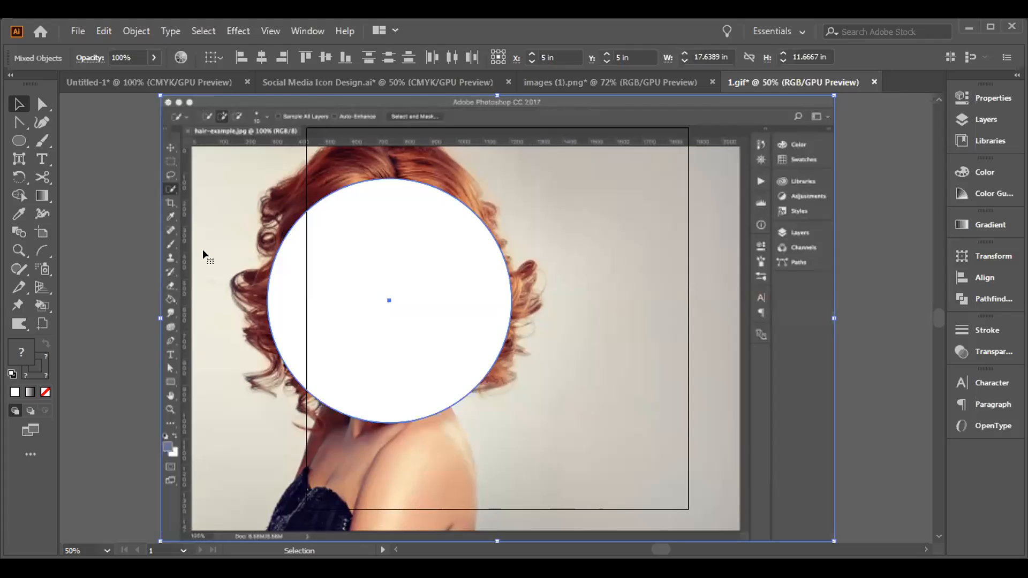
# Select both the circle and the portrait and make a clipping mask that crops the image to the circle
pyautogui.click(136, 245)
pyautogui.hotkey('ctrl', 'a')
pyautogui.rightClick(435, 305)
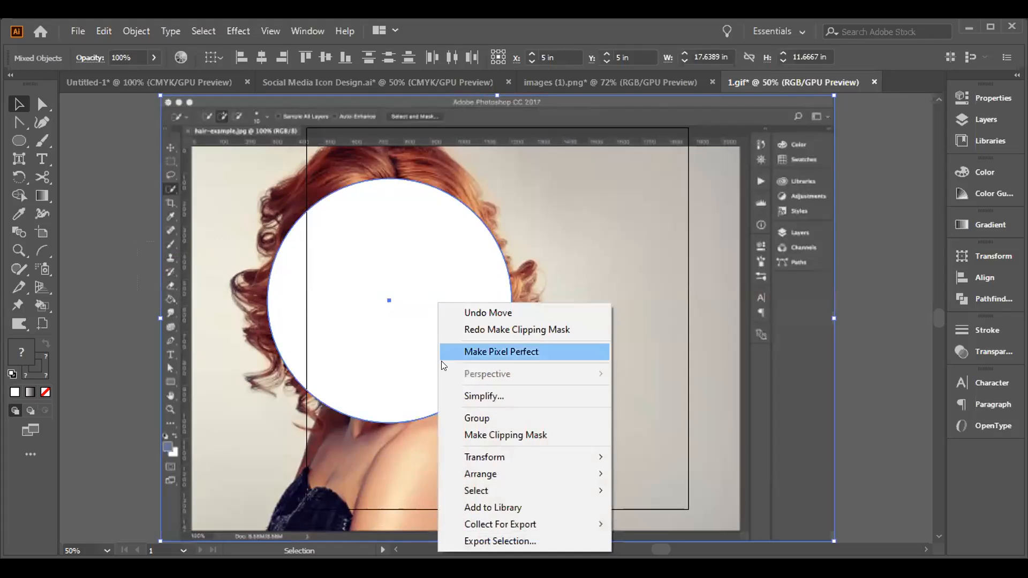
pyautogui.click(469, 435)
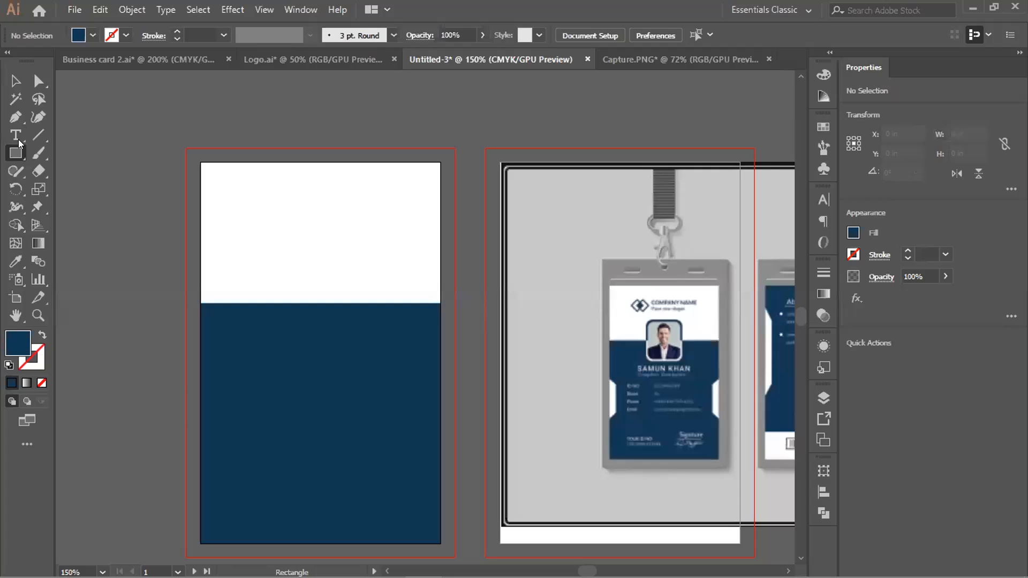
# Try a rounded rectangle, undo it, and draw a plain rectangle centred where the card's white and navy areas meet
pyautogui.moveTo(15, 153); pyautogui.dragTo(86, 171)
pyautogui.moveTo(282, 244); pyautogui.dragTo(332, 294)
pyautogui.hotkey('ctrl', 'z')
pyautogui.moveTo(15, 153); pyautogui.dragTo(71, 154)
pyautogui.moveTo(290, 254); pyautogui.dragTo(369, 345)
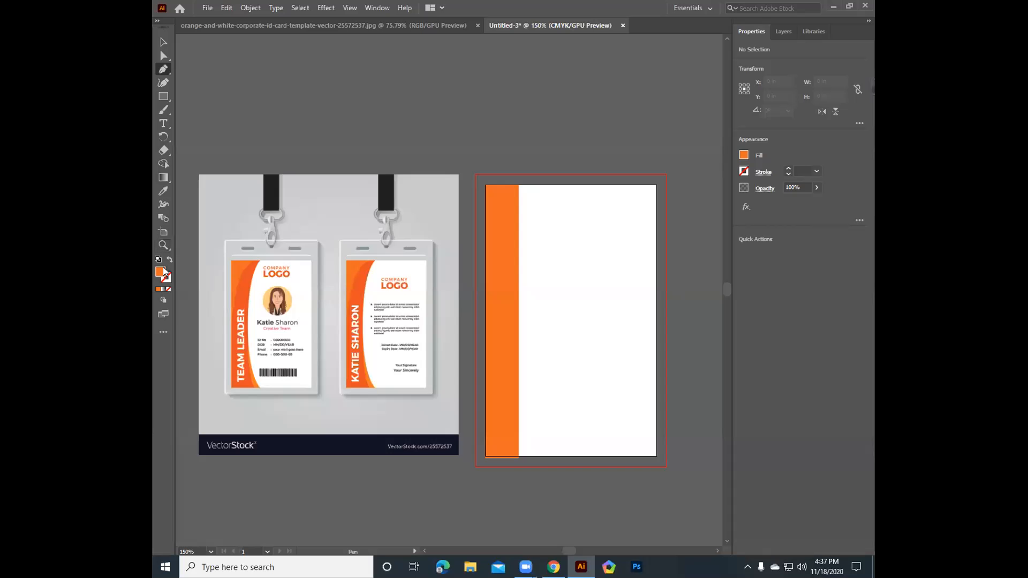
pyautogui.click(163, 332)
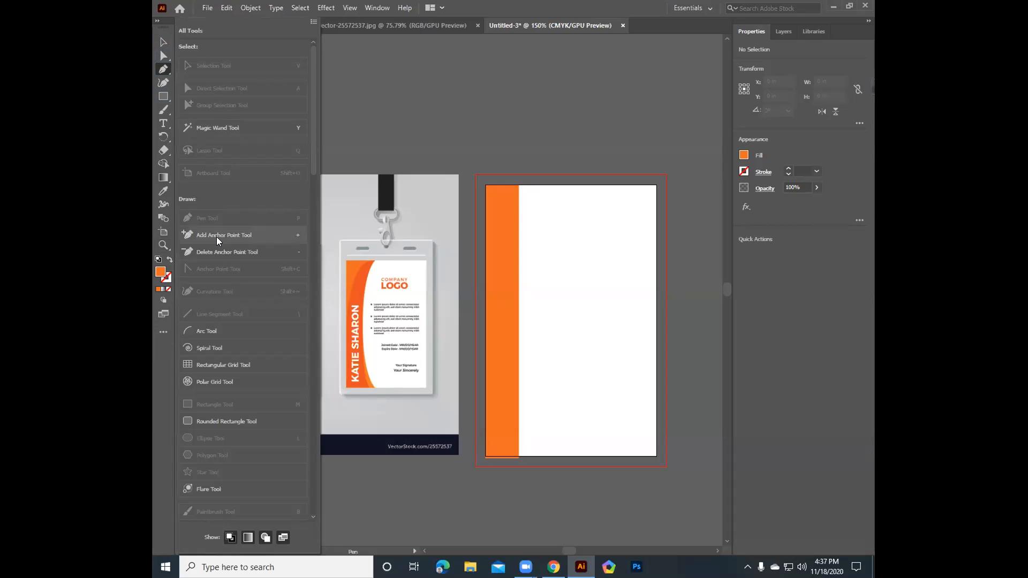
pyautogui.click(210, 256)
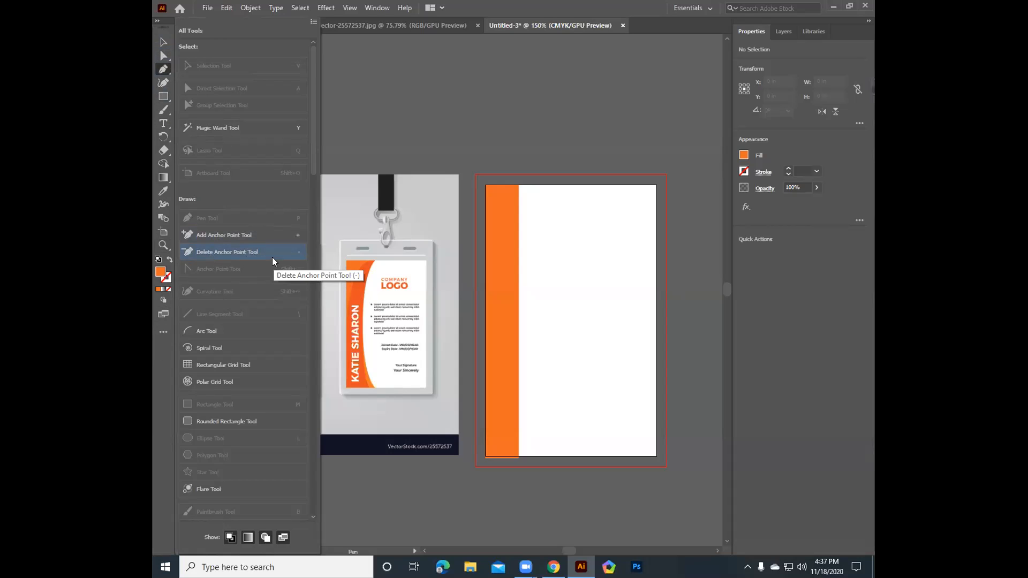
pyautogui.click(254, 239)
pyautogui.click(313, 22)
pyautogui.click(335, 110)
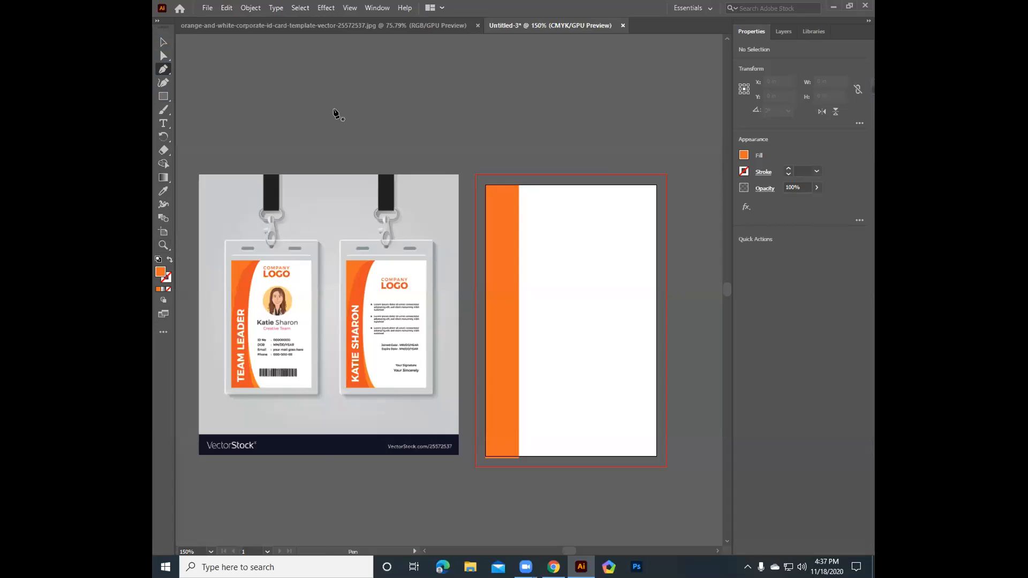
pyautogui.click(168, 68)
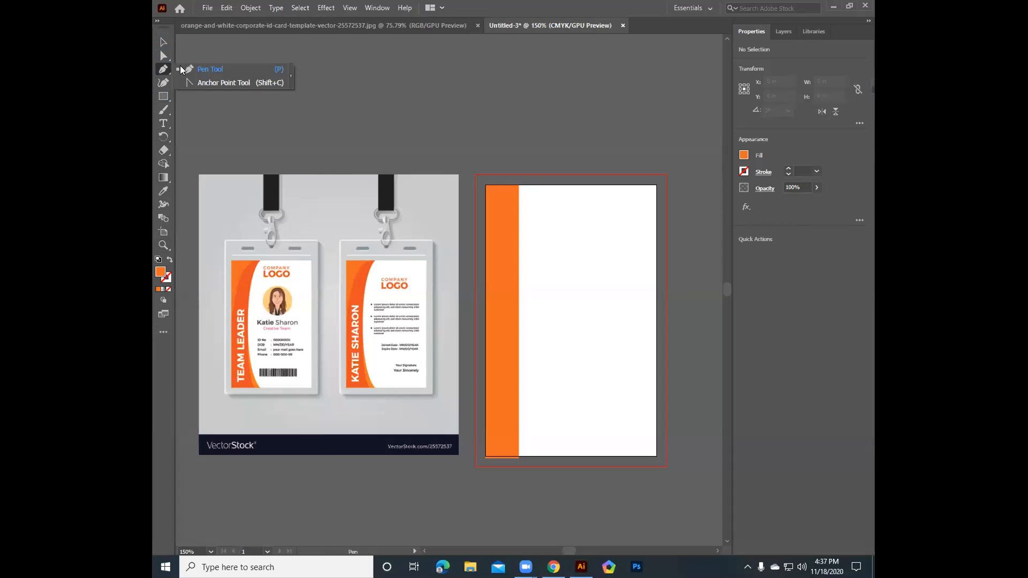
pyautogui.click(290, 80)
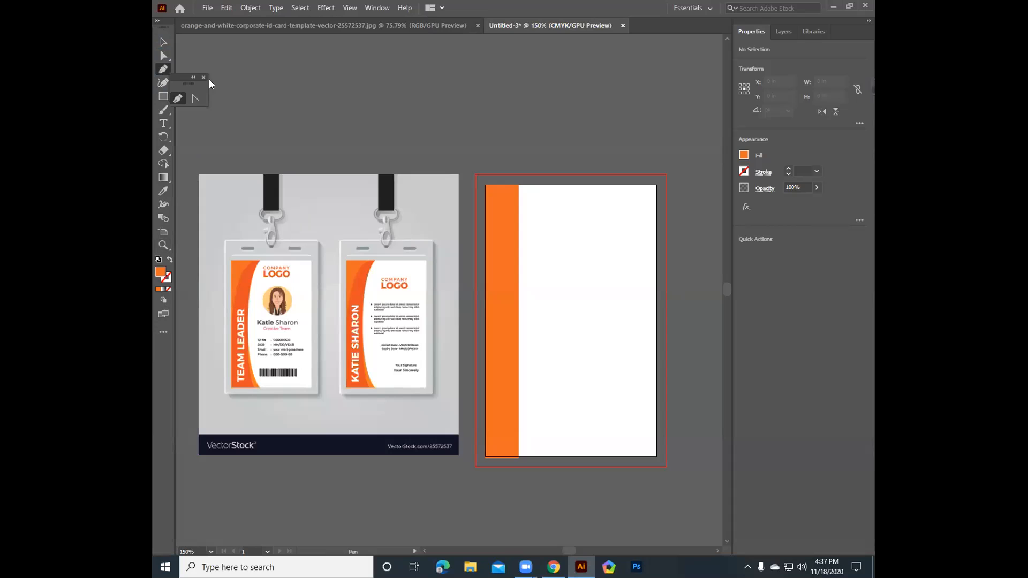
# Add the Add Anchor Point and Delete Anchor Point tools to the toolbar's Pen tool group
pyautogui.click(162, 331)
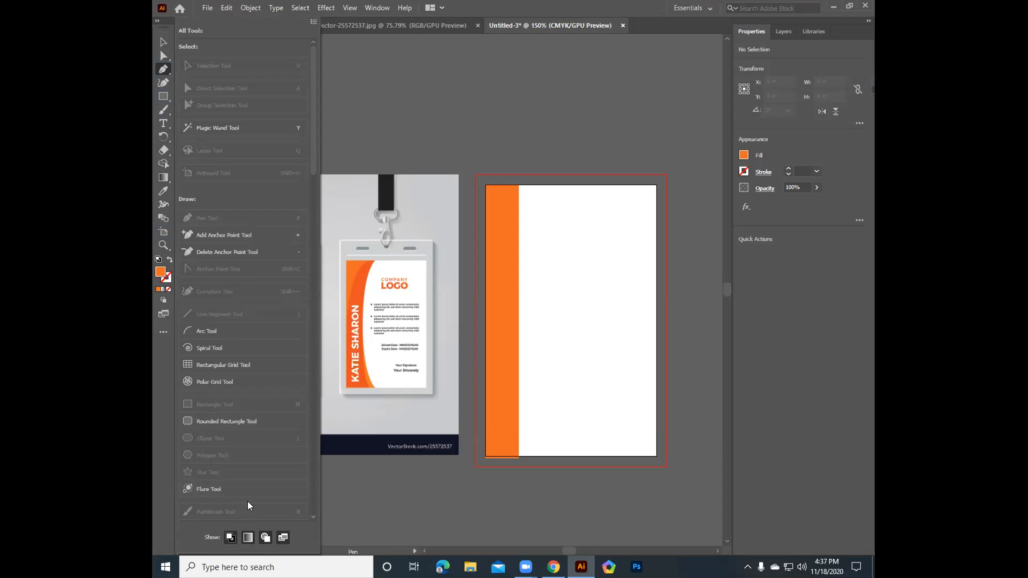
pyautogui.scroll(-5, 248, 399)
pyautogui.scroll(5, 247, 399)
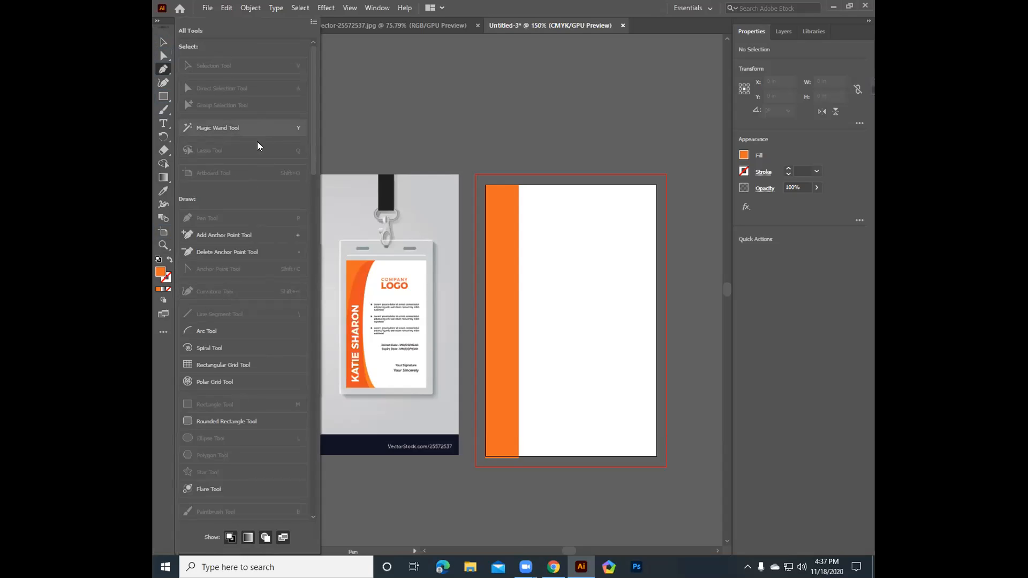
pyautogui.moveTo(229, 241); pyautogui.dragTo(184, 81)
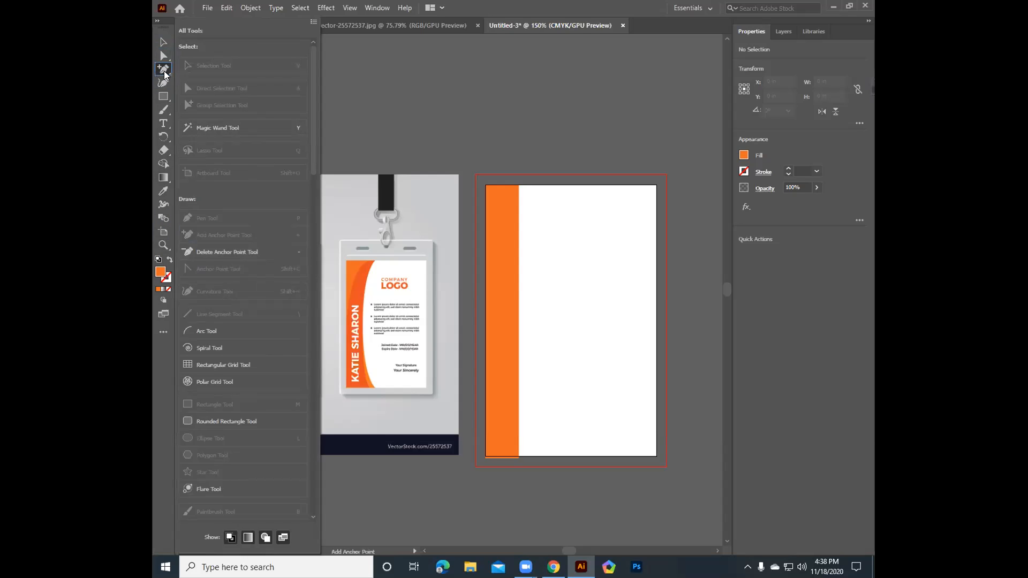
pyautogui.moveTo(219, 249); pyautogui.dragTo(185, 81)
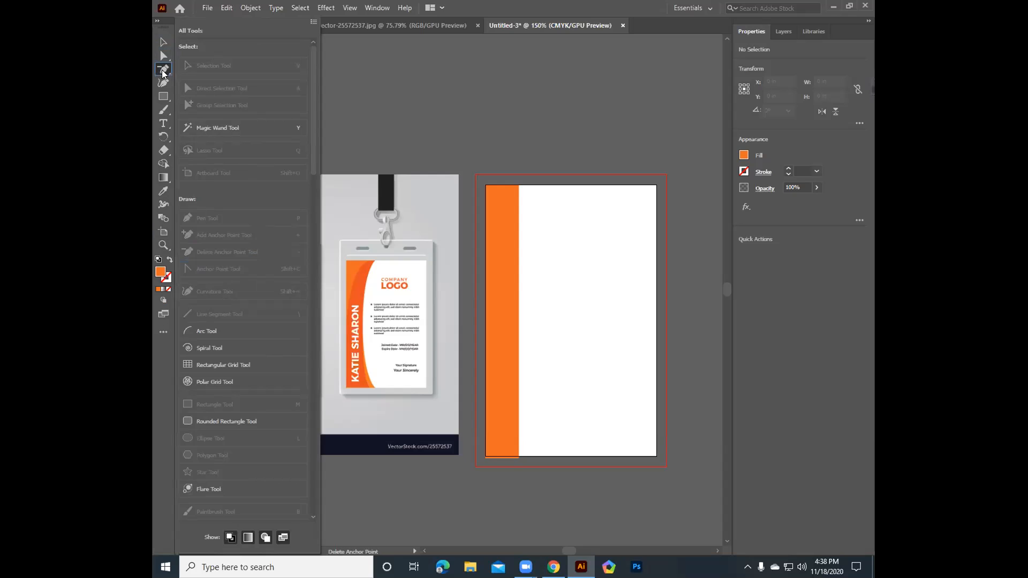
pyautogui.click(317, 22)
# Add an anchor point on the orange strip's right edge and pull it inward, undoing the last adjustment
pyautogui.moveTo(161, 69); pyautogui.dragTo(215, 91)
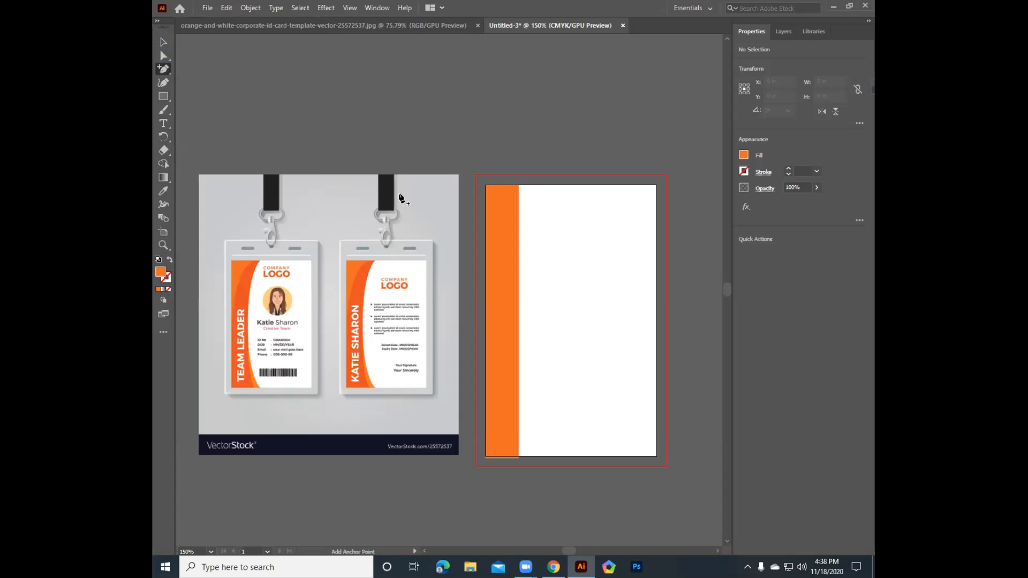
pyautogui.click(518, 300)
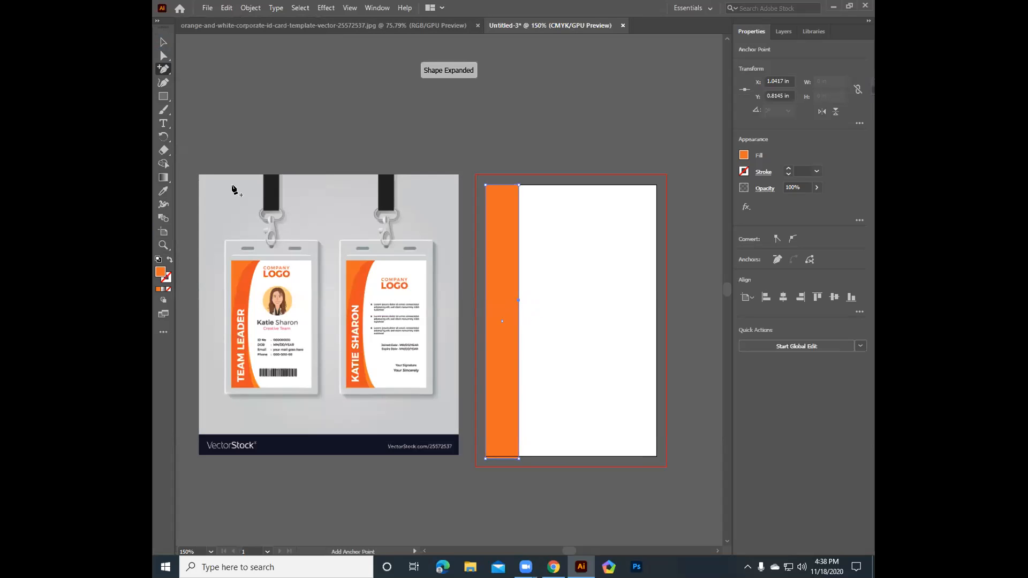
pyautogui.click(164, 55)
pyautogui.moveTo(519, 300); pyautogui.dragTo(508, 322)
pyautogui.moveTo(514, 231); pyautogui.dragTo(509, 229)
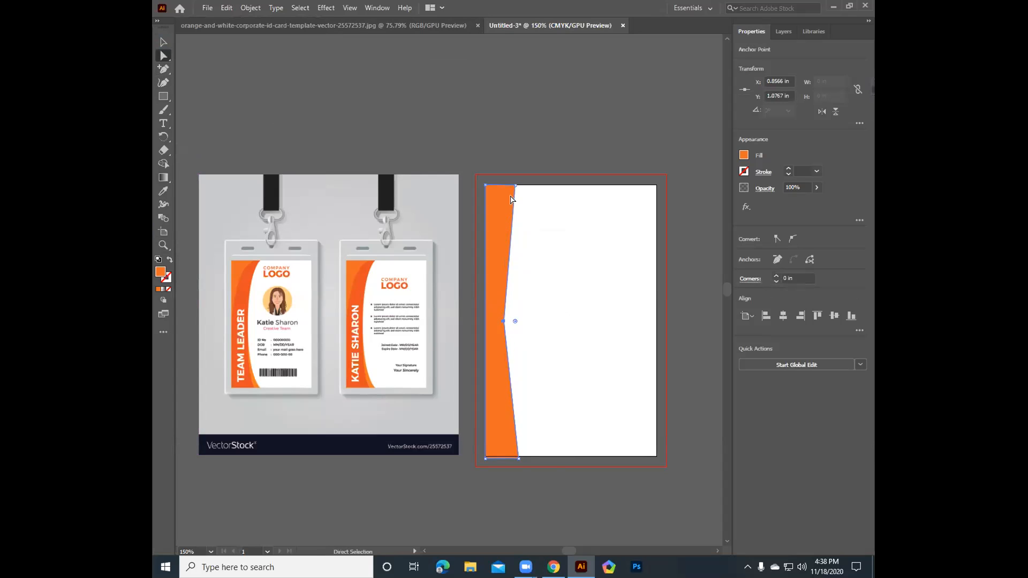
pyautogui.hotkey('ctrl', 'z')
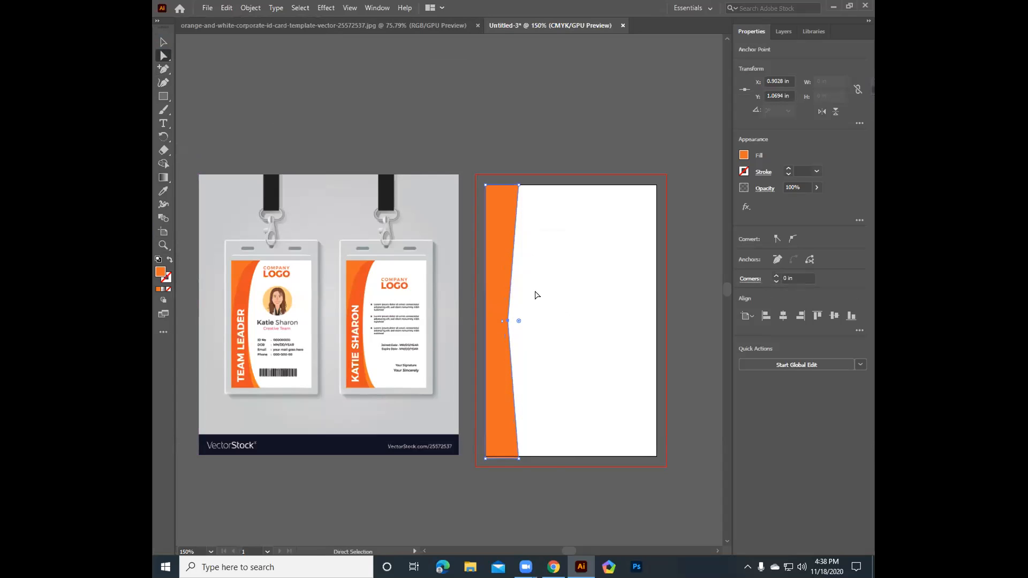
# Try to round the strip's inward-pulled corner, then undo back to an empty artboard
pyautogui.click(508, 320)
pyautogui.moveTo(518, 322)
pyautogui.mouseDown()
pyautogui.moveTo(507, 323)
pyautogui.moveTo(524, 323)
pyautogui.mouseUp()
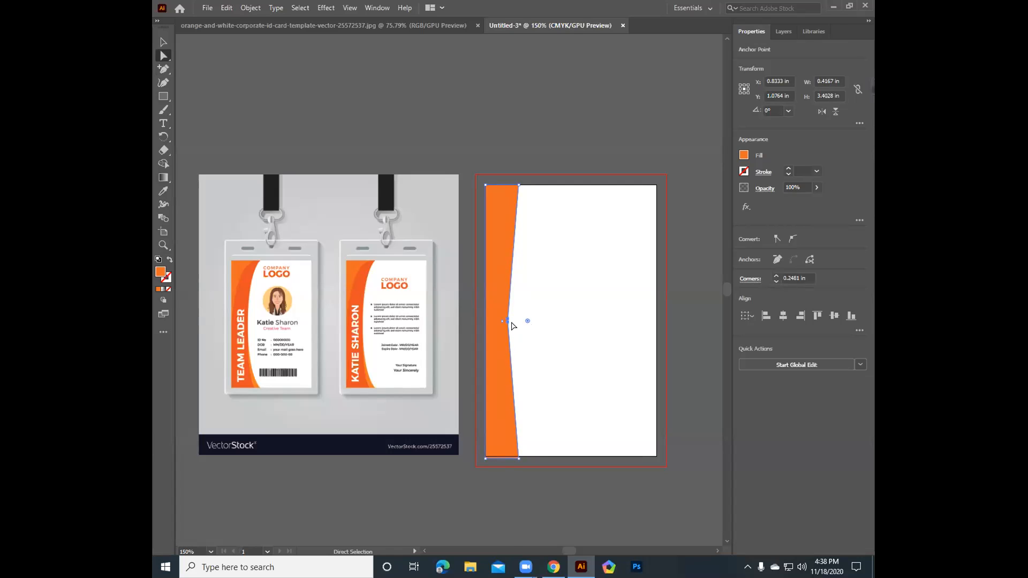
pyautogui.hotkey('ctrl', 'z')
pyautogui.hotkey('ctrl', 'z')
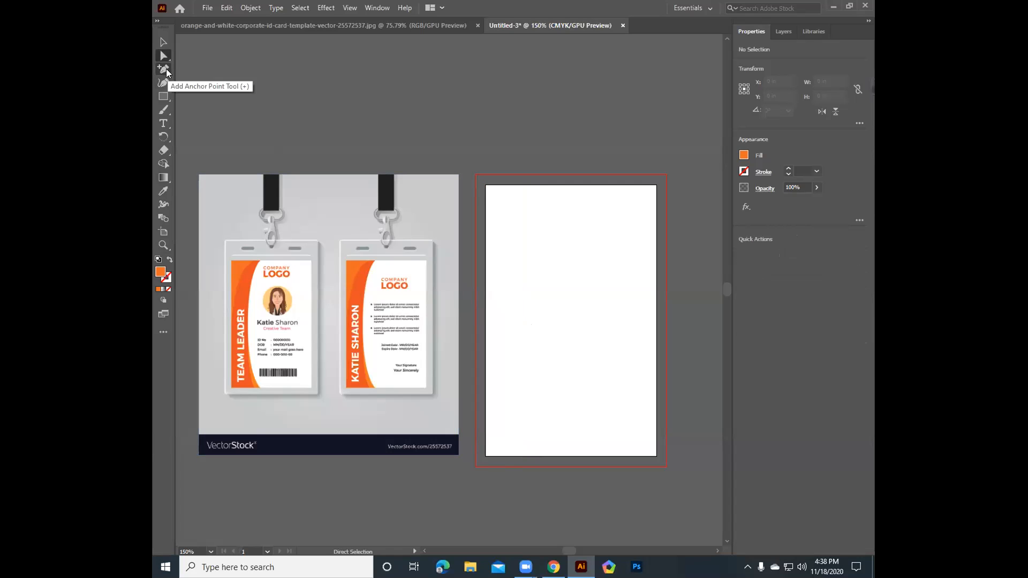
# Draw an orange rectangle about 0.57 in wide and 3.36 in tall along the artboard's left edge
pyautogui.moveTo(165, 93); pyautogui.dragTo(214, 108)
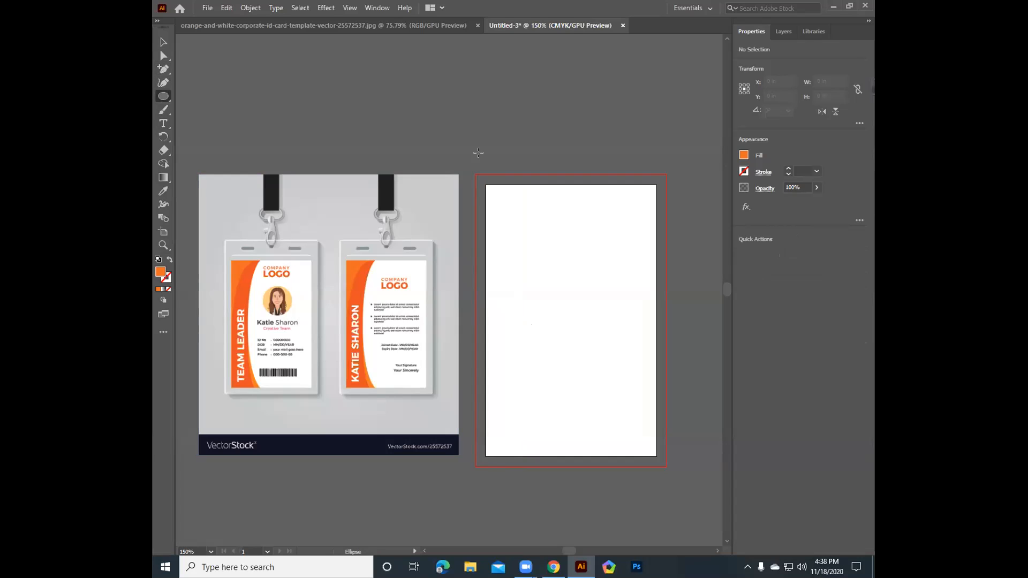
pyautogui.moveTo(166, 98); pyautogui.dragTo(167, 100)
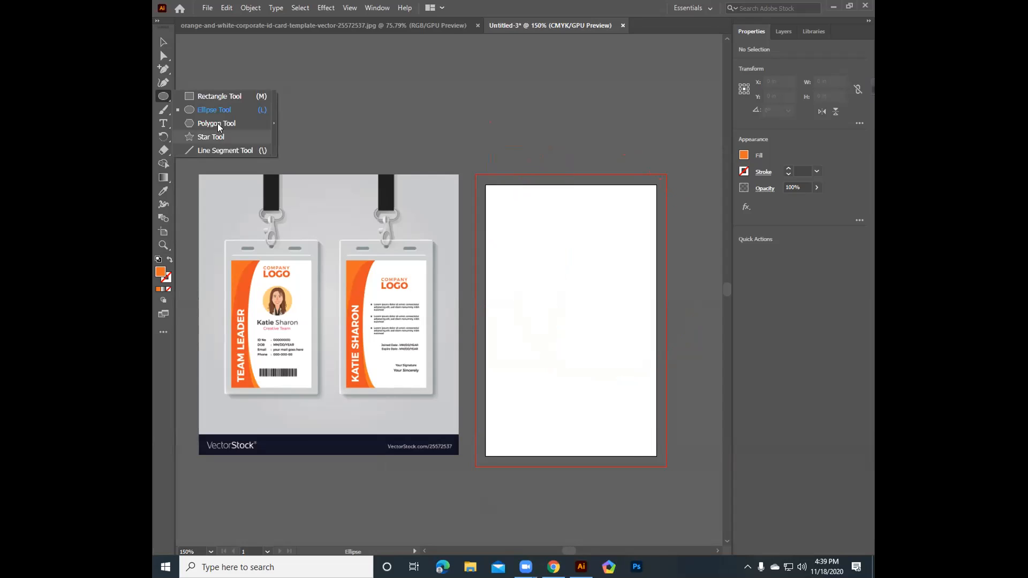
pyautogui.click(218, 97)
pyautogui.moveTo(484, 184); pyautogui.dragTo(531, 455)
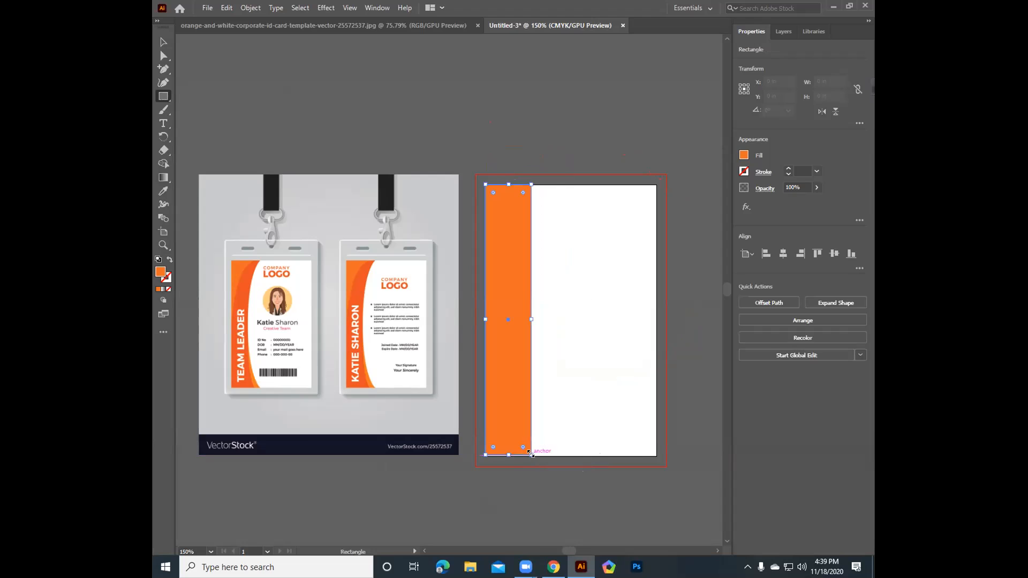
# Draw a tall, narrow ellipse about 0.56 by 4.17 in overlapping the orange strip's right edge and extending past the artboard's top and bottom
pyautogui.click(164, 96)
pyautogui.click(207, 112)
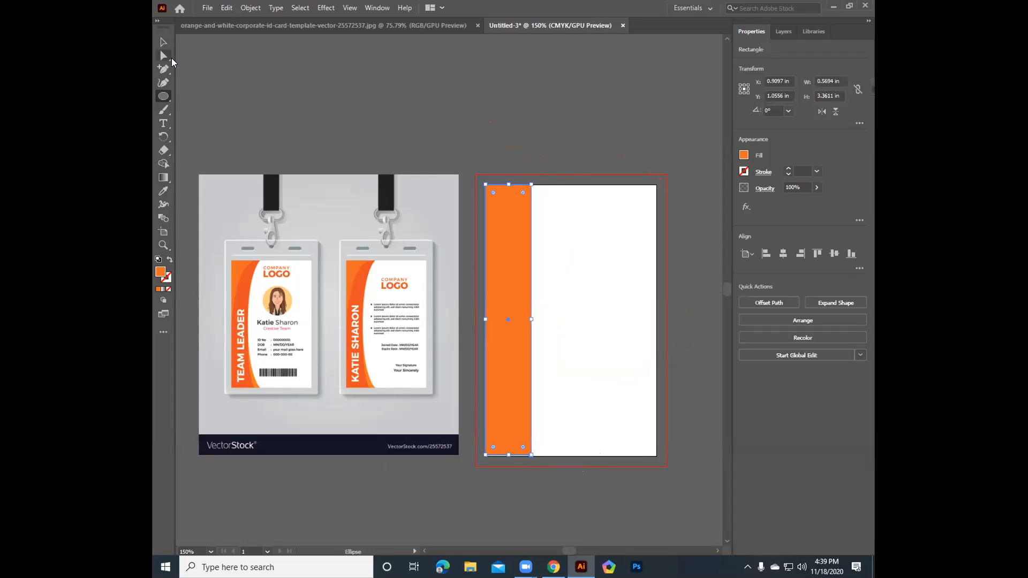
pyautogui.click(164, 96)
pyautogui.press('v')
pyautogui.click(164, 98)
pyautogui.press('v')
pyautogui.click(324, 101)
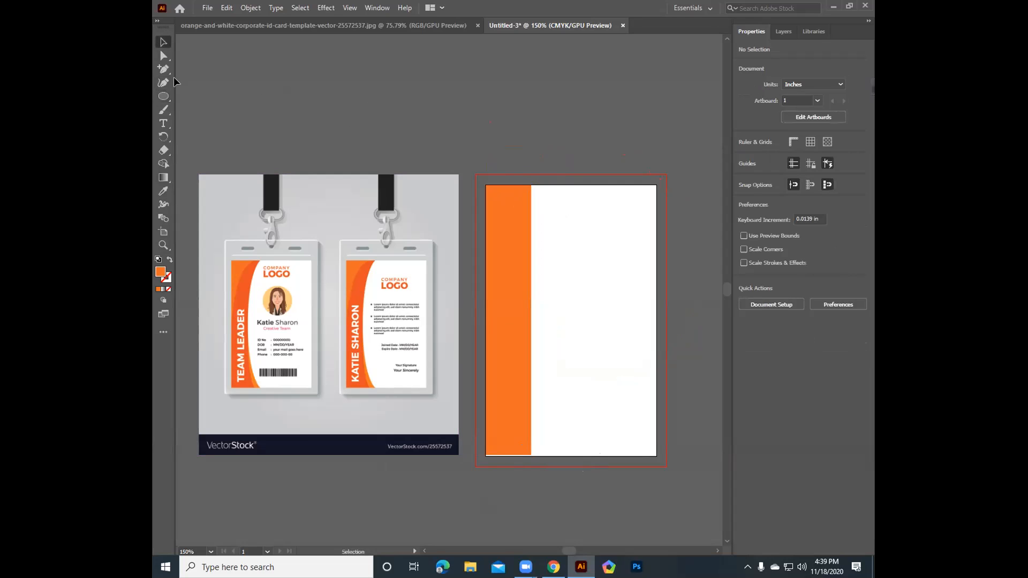
pyautogui.click(164, 96)
pyautogui.moveTo(537, 160); pyautogui.dragTo(492, 494)
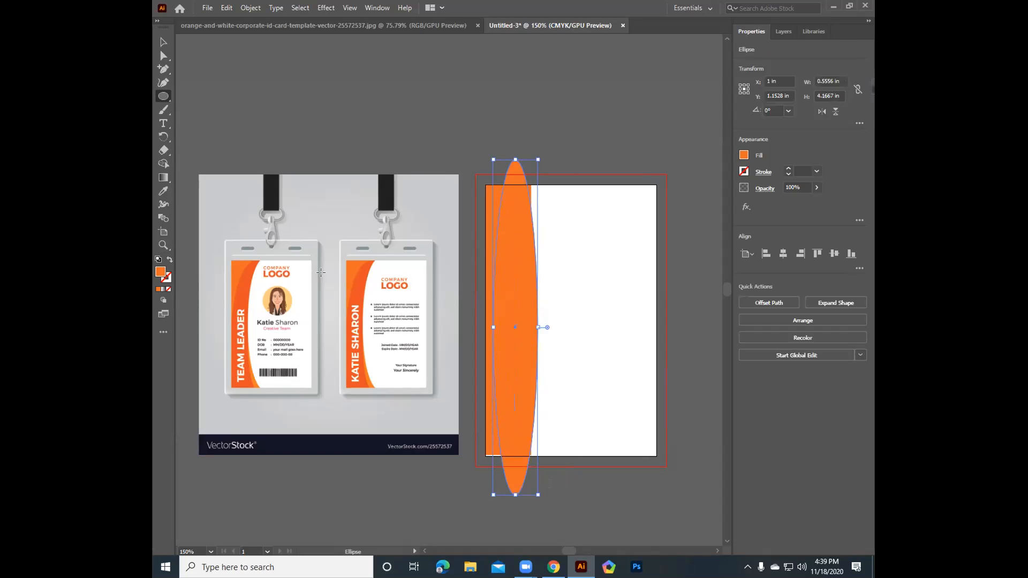
# Fill the ellipse with the darker orange sampled from the reference card and shift it right to about X 1.24 in, Y 1.21 in
pyautogui.press('i')
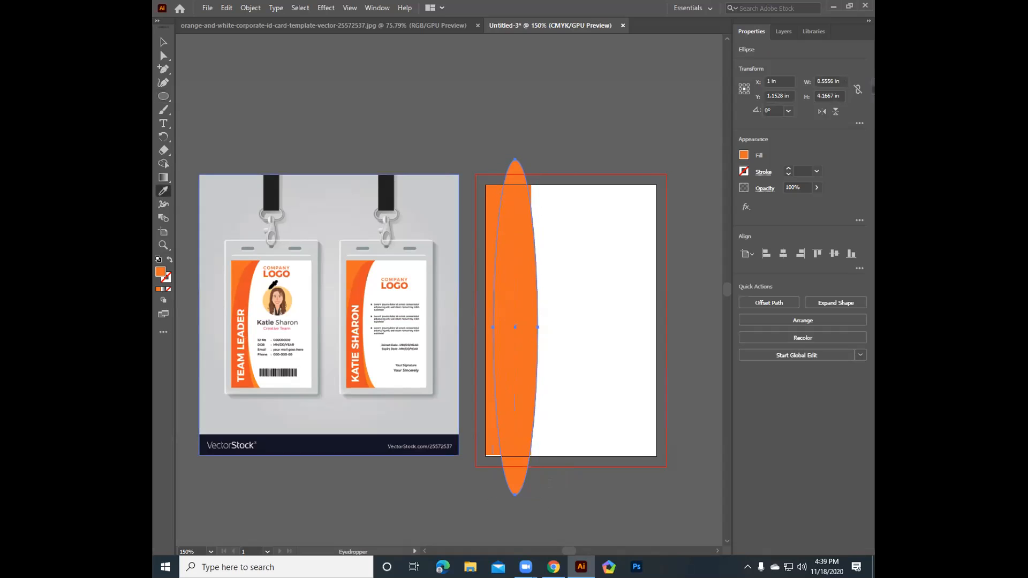
pyautogui.click(266, 289)
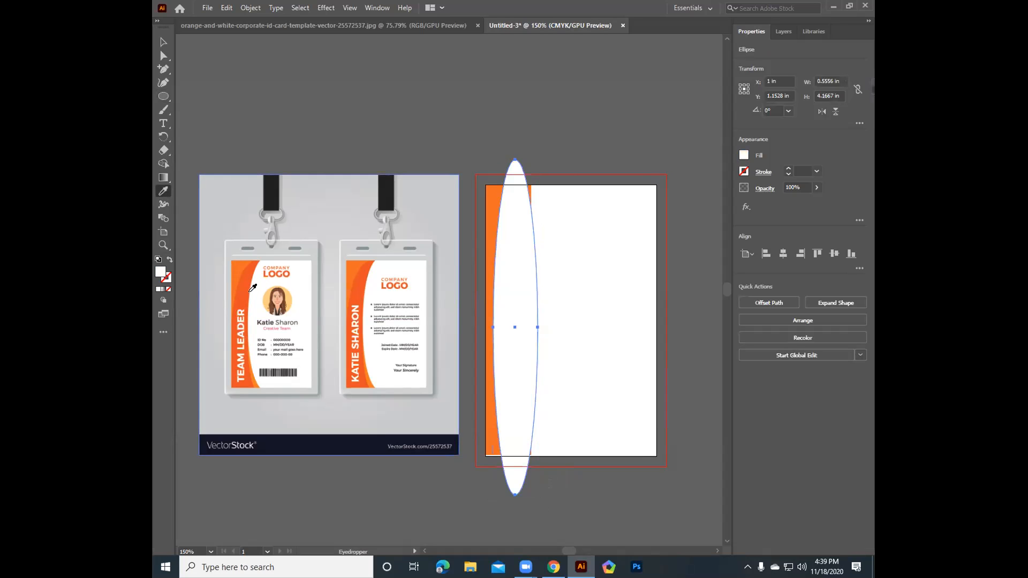
pyautogui.click(237, 275)
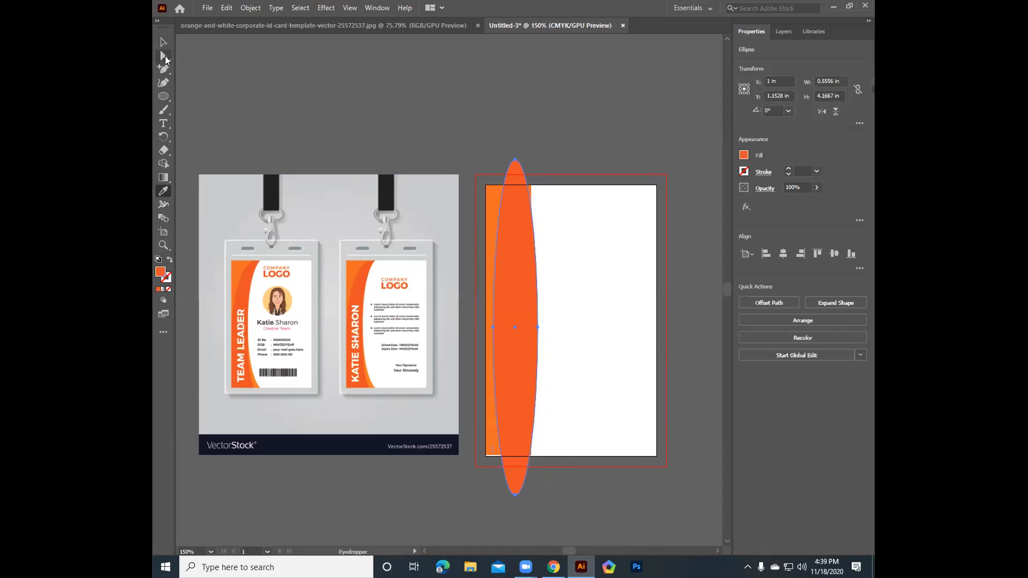
pyautogui.click(165, 46)
pyautogui.moveTo(510, 299)
pyautogui.mouseDown()
pyautogui.moveTo(522, 306)
pyautogui.moveTo(524, 297)
pyautogui.mouseUp()
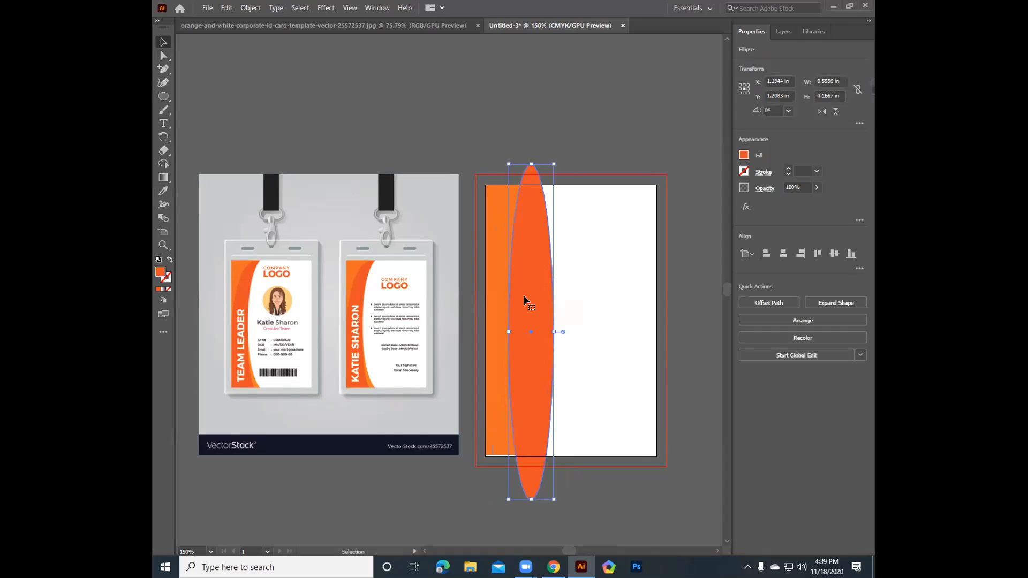
pyautogui.moveTo(527, 296); pyautogui.dragTo(531, 296)
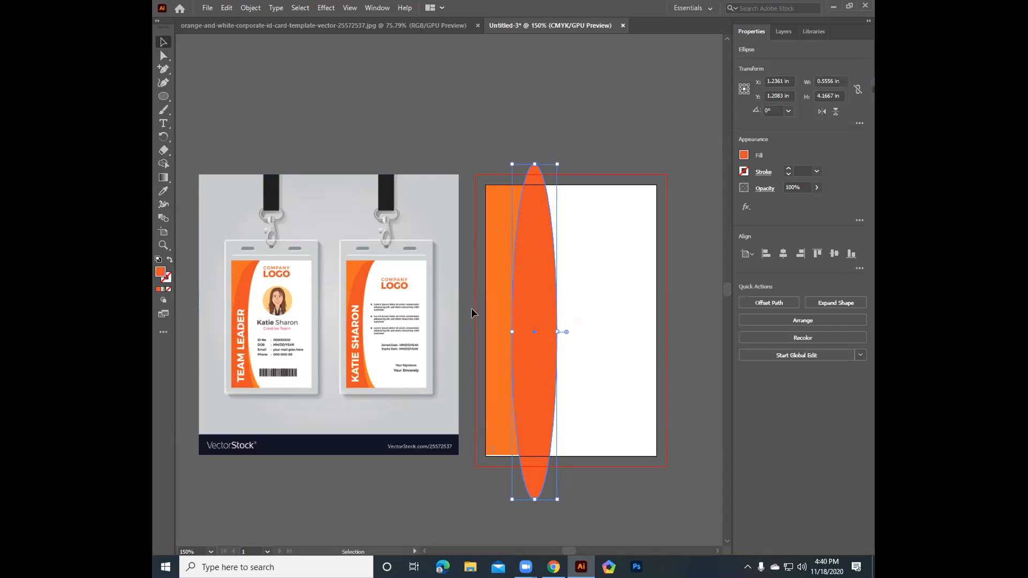
# Extend the orange strip to the artboard's bottom edge and cut the ellipse away from it with the Shape Builder tool
pyautogui.click(500, 227)
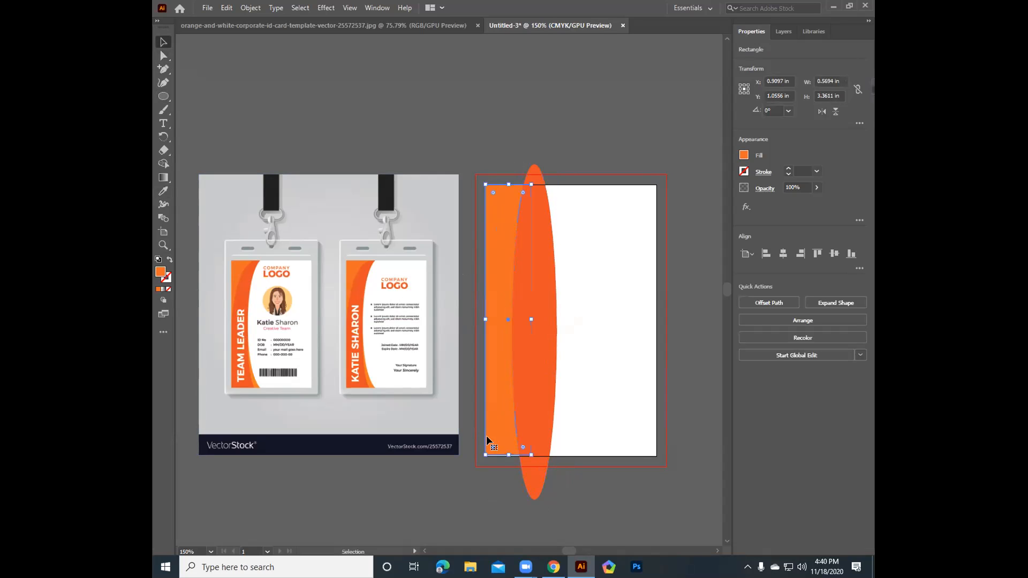
pyautogui.moveTo(509, 457); pyautogui.dragTo(510, 456)
pyautogui.keyDown('shift'); pyautogui.click(536, 224); pyautogui.keyUp('shift')
pyautogui.click(160, 163)
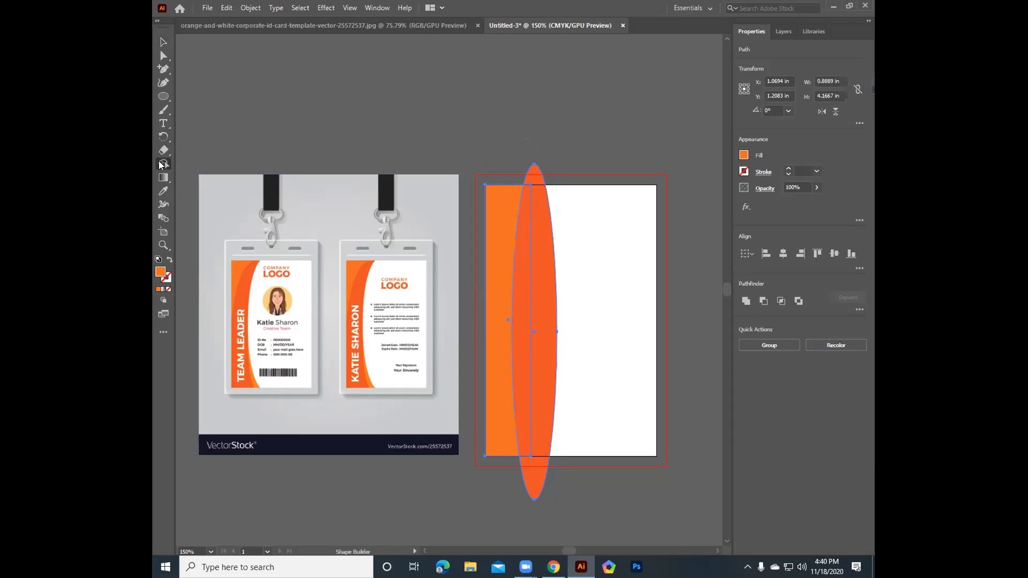
pyautogui.click(534, 245)
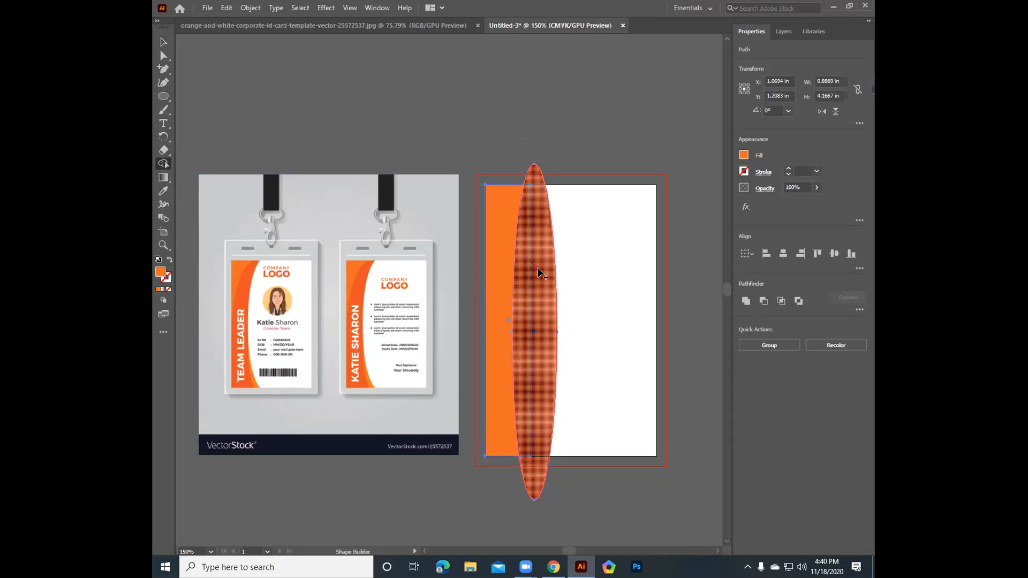
pyautogui.click(538, 268)
pyautogui.hotkey('ctrl', 'z')
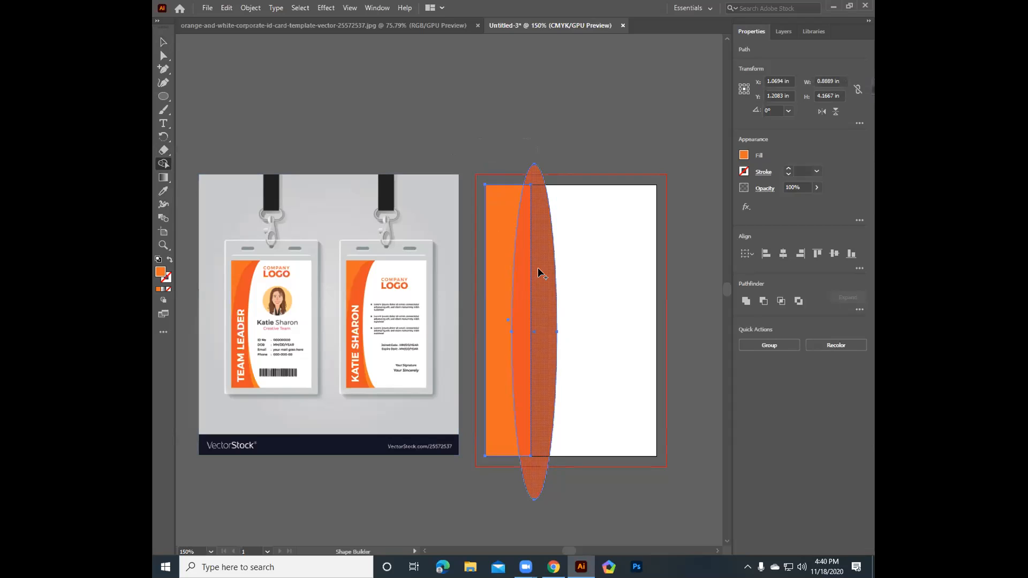
pyautogui.moveTo(538, 267)
pyautogui.mouseDown()
pyautogui.moveTo(525, 283)
pyautogui.moveTo(539, 300)
pyautogui.moveTo(543, 284)
pyautogui.mouseUp()
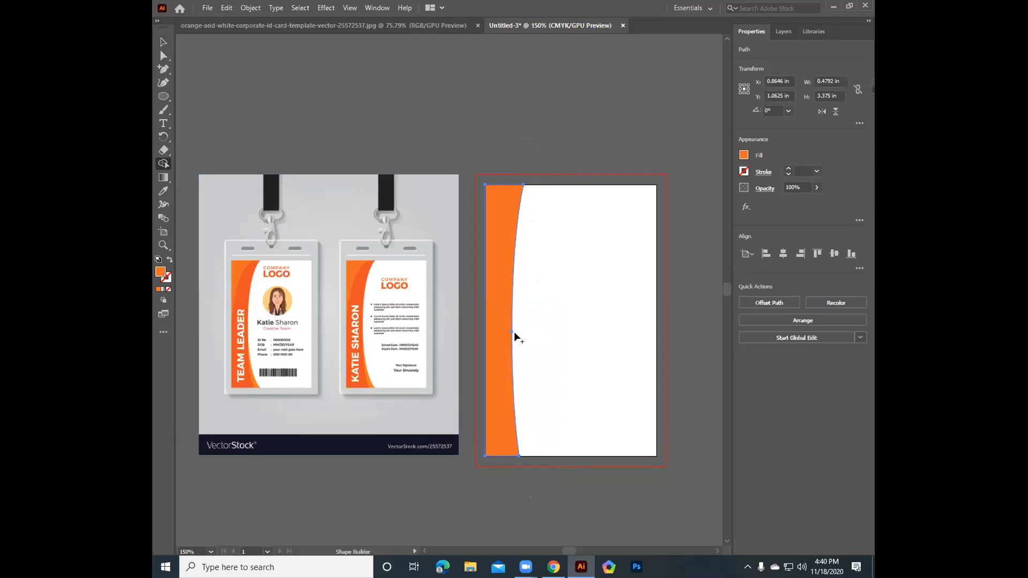
# Widen the curved orange strip to about 0.625 in and place a copy slightly to its right, at about X 1.09 in
pyautogui.click(163, 41)
pyautogui.moveTo(524, 320); pyautogui.dragTo(535, 321)
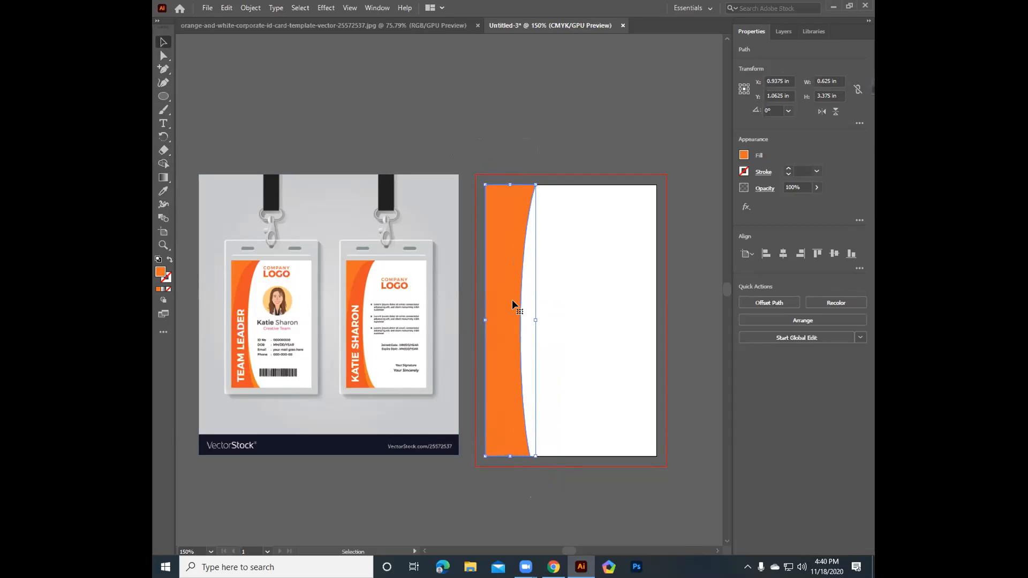
pyautogui.moveTo(512, 299); pyautogui.dragTo(519, 300)
# Fill the copied strip with the reference card's darker orange and round its upper-left corner to about 0.625 in
pyautogui.click(164, 191)
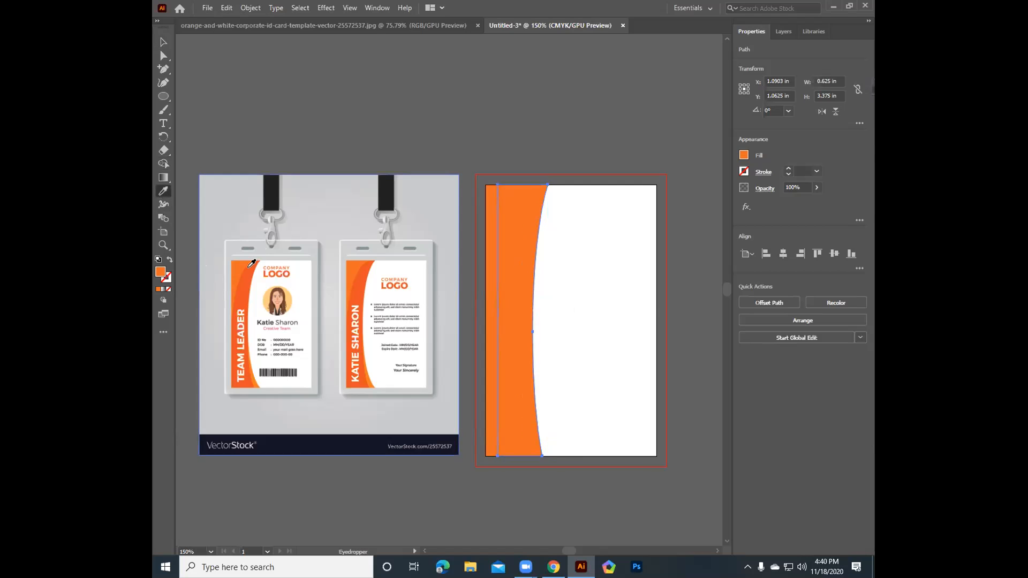
pyautogui.click(249, 266)
pyautogui.click(164, 56)
pyautogui.moveTo(498, 186); pyautogui.dragTo(522, 279)
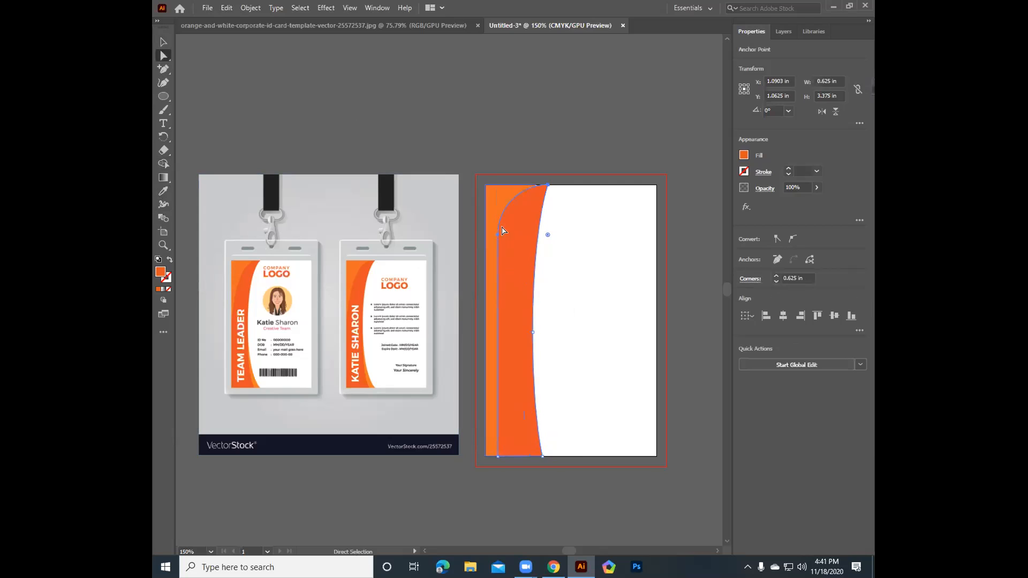
# Lower the darker strip's upper-left anchor to about Y 0.57 in and shift the strip left to about X 0.94 in
pyautogui.click(497, 235)
pyautogui.moveTo(497, 236); pyautogui.dragTo(497, 279)
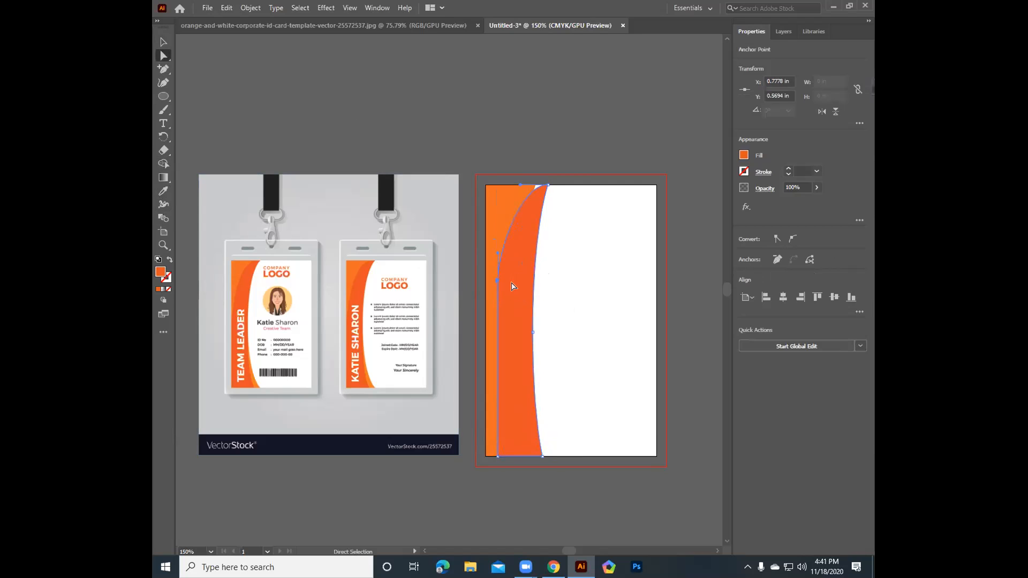
pyautogui.moveTo(523, 228); pyautogui.dragTo(512, 229)
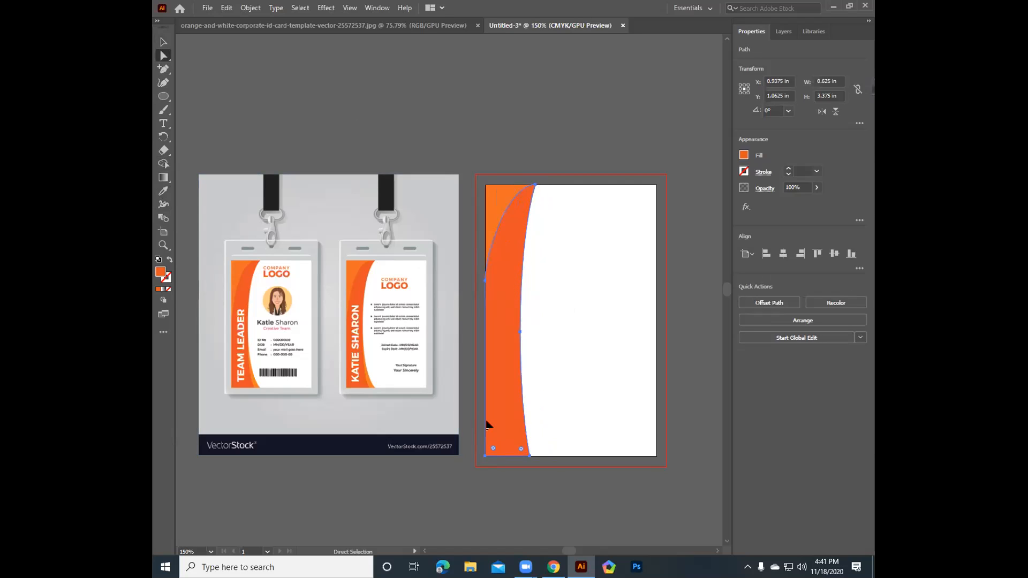
# Nudge the darker strip's lower-right anchor left to about X 1.10 in, revealing the lighter strip beneath, and deselect it
pyautogui.click(529, 457)
pyautogui.moveTo(529, 457); pyautogui.dragTo(528, 454)
pyautogui.press('Left')
pyautogui.press('Left')
pyautogui.press('Left')
pyautogui.press('Left')
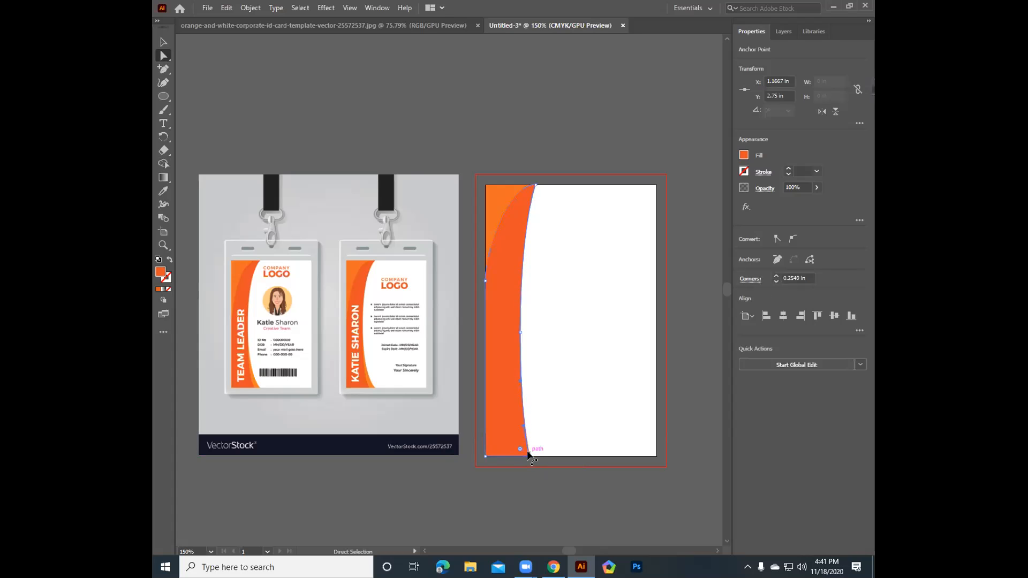
pyautogui.press('Left')
pyautogui.press('Return')
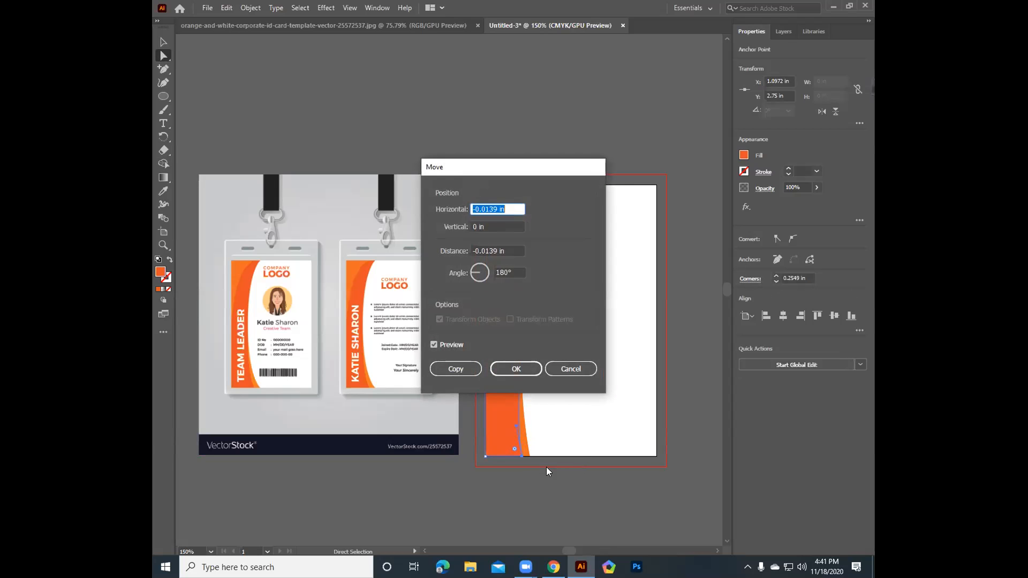
pyautogui.click(571, 370)
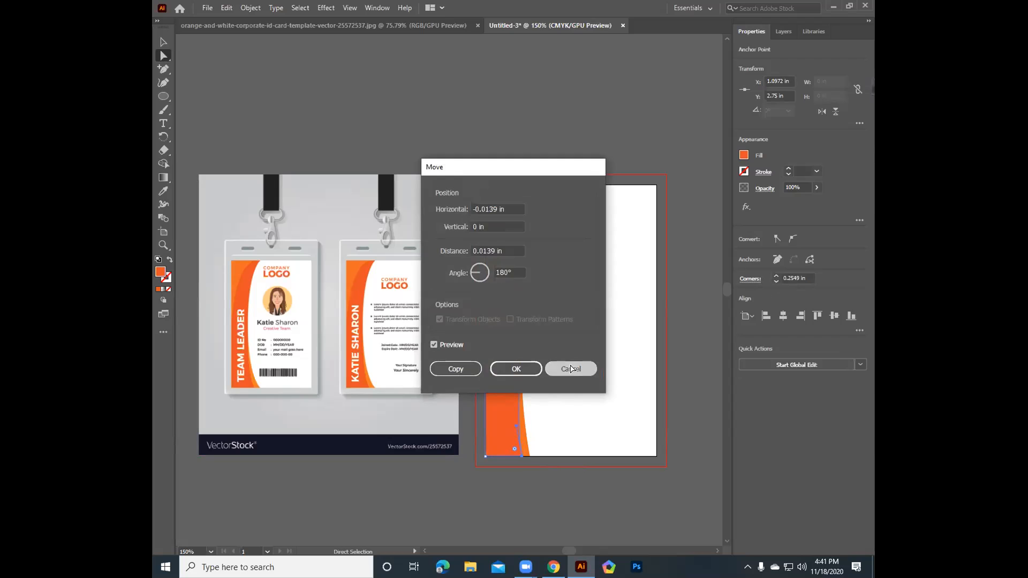
pyautogui.click(467, 119)
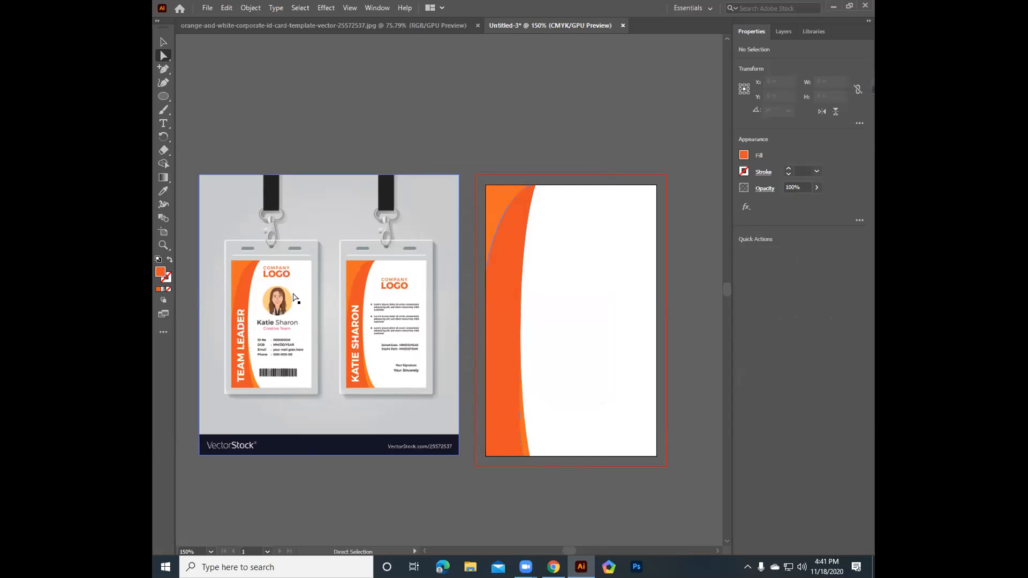
# Add the text COMPANY near the top of the card's white area, beside the orange bands
pyautogui.click(163, 124)
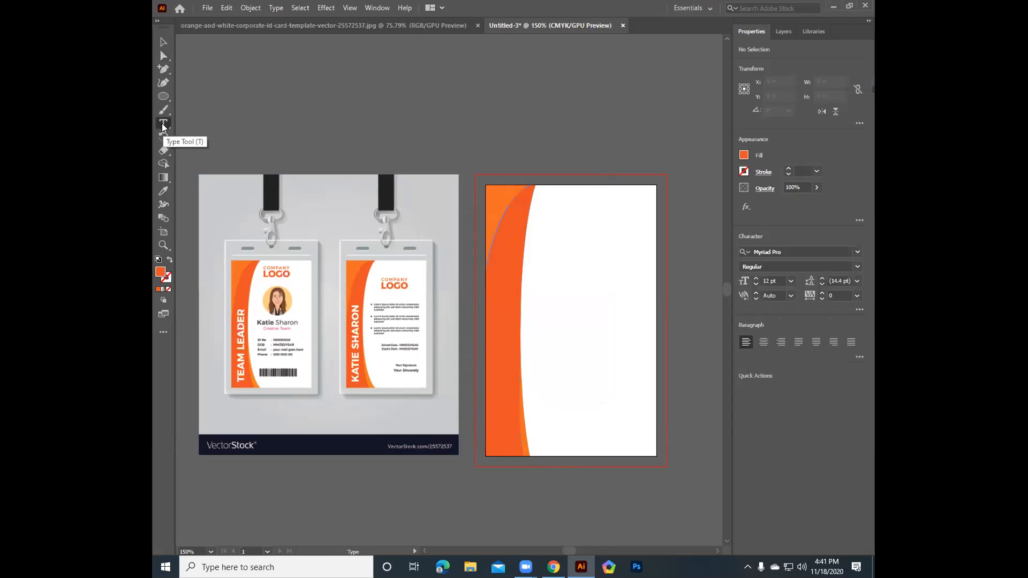
pyautogui.click(542, 211)
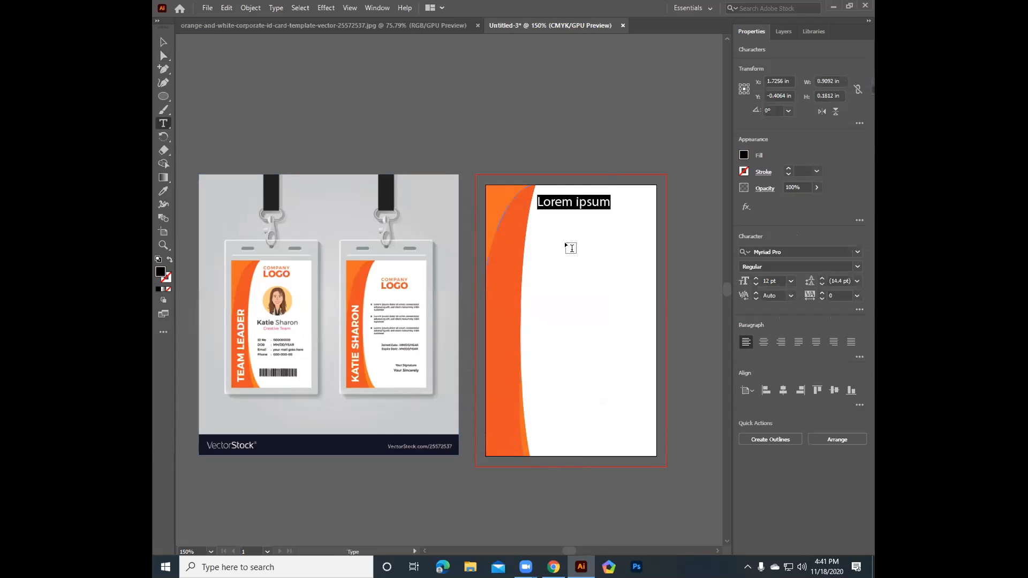
pyautogui.press('BackSpace')
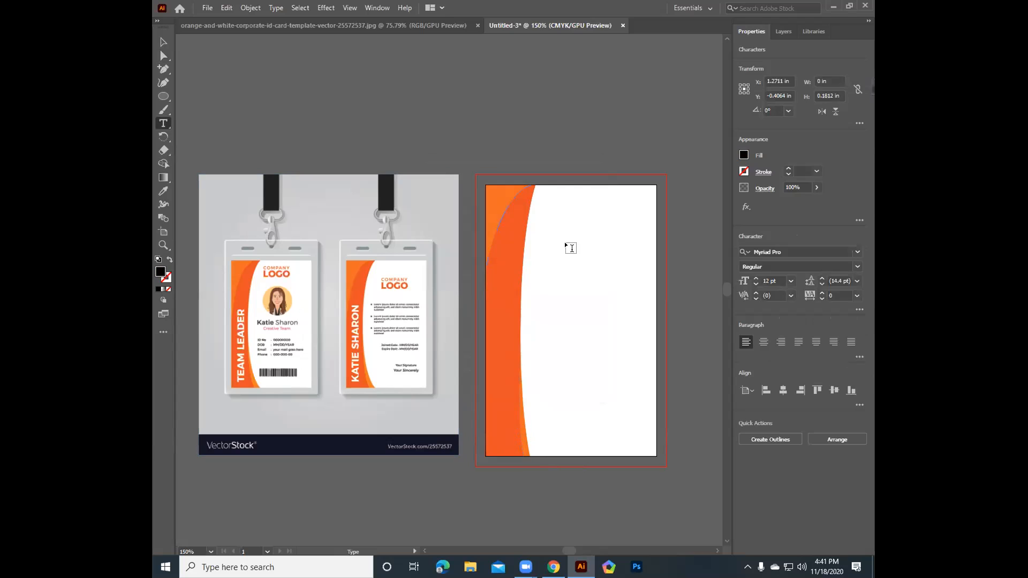
pyautogui.write('COMPANY')
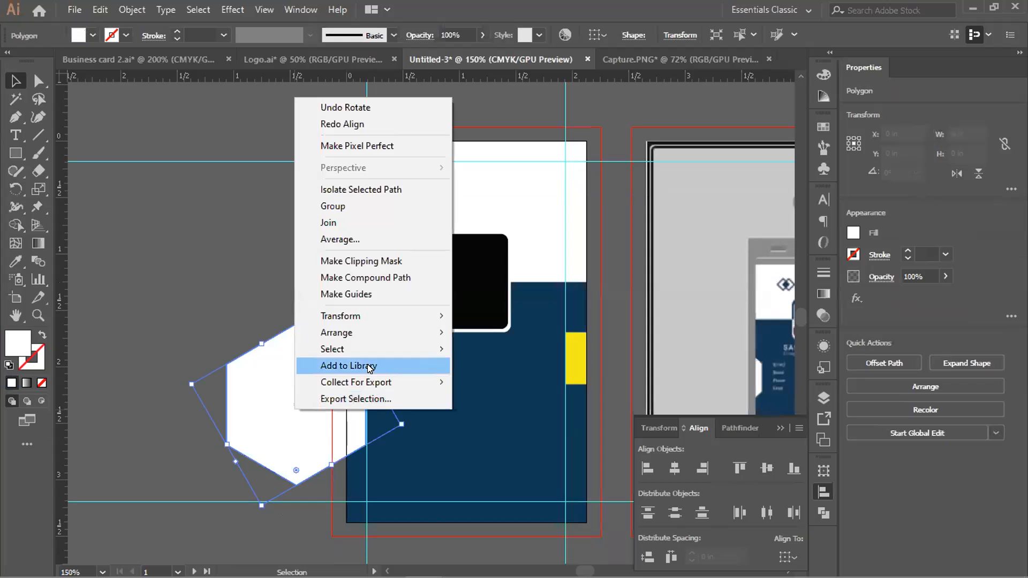
# Create a reflected copy of the white hexagon across the vertical axis
pyautogui.moveTo(388, 341)
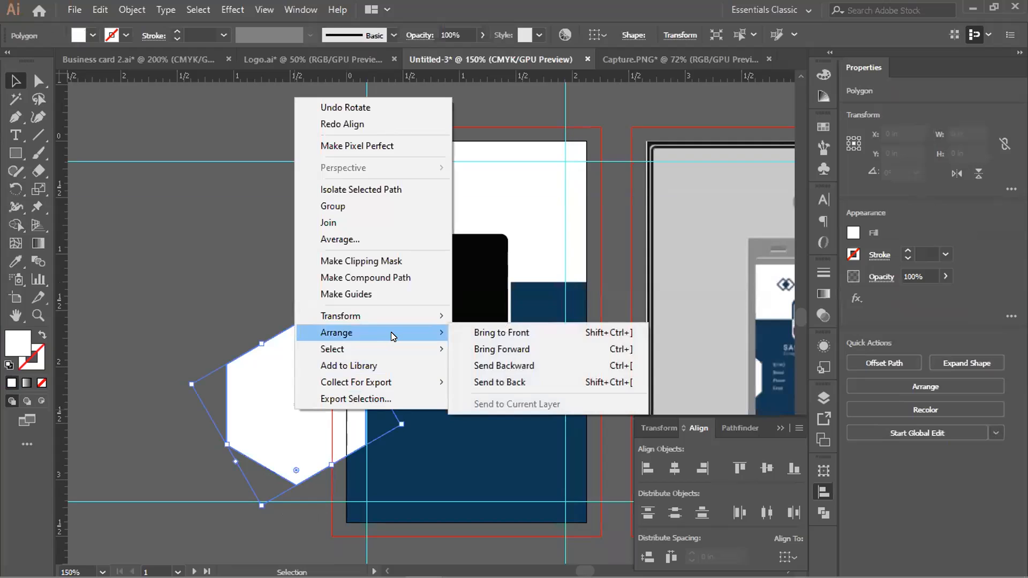
pyautogui.moveTo(411, 317)
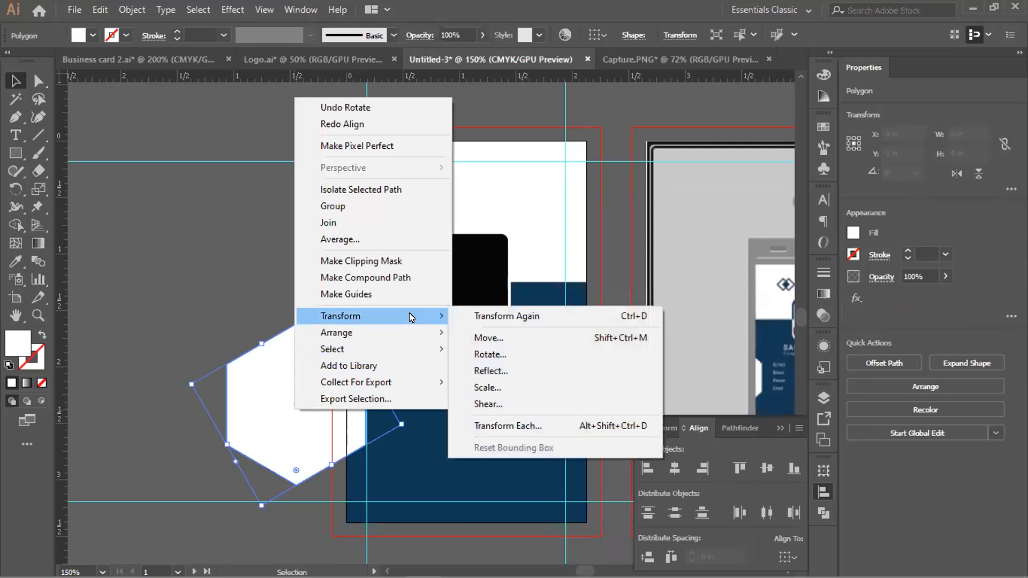
pyautogui.click(491, 371)
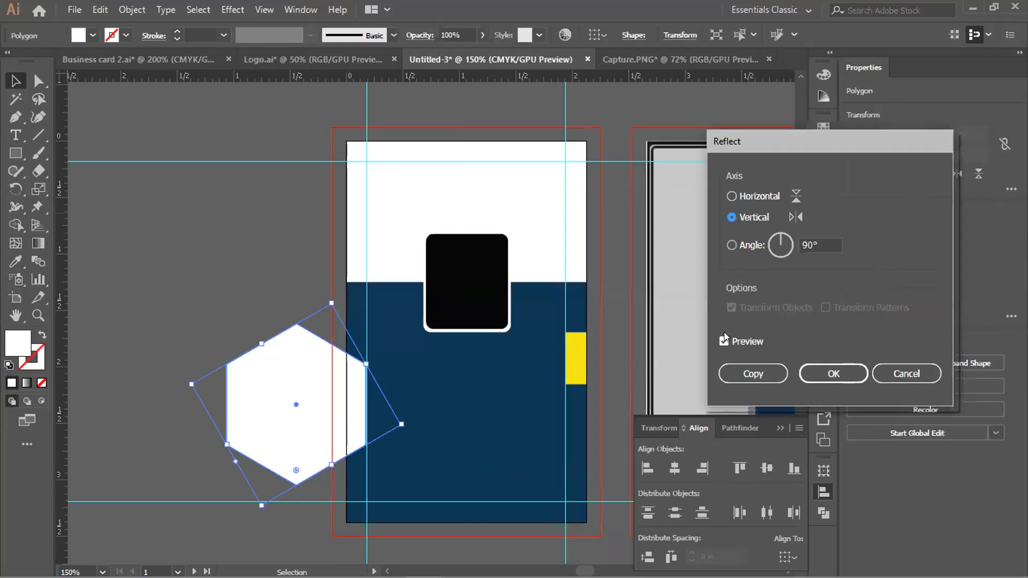
pyautogui.click(755, 373)
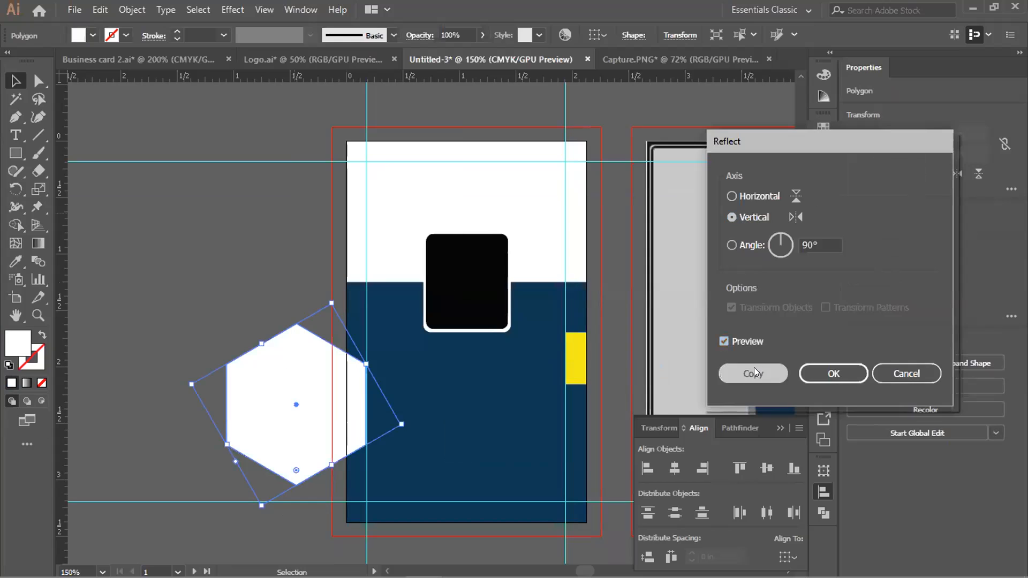
pyautogui.moveTo(299, 426); pyautogui.dragTo(635, 425)
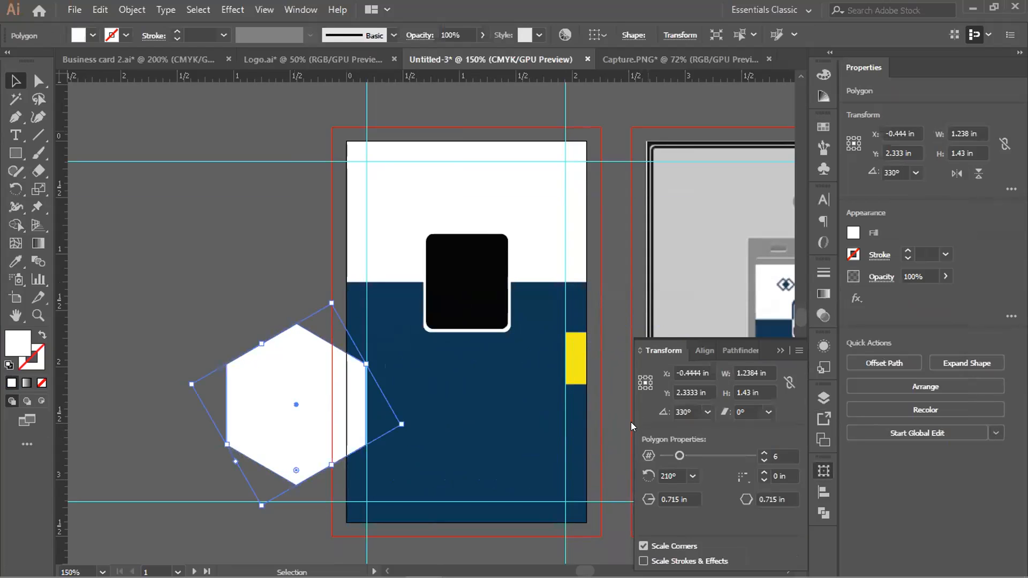
pyautogui.click(608, 222)
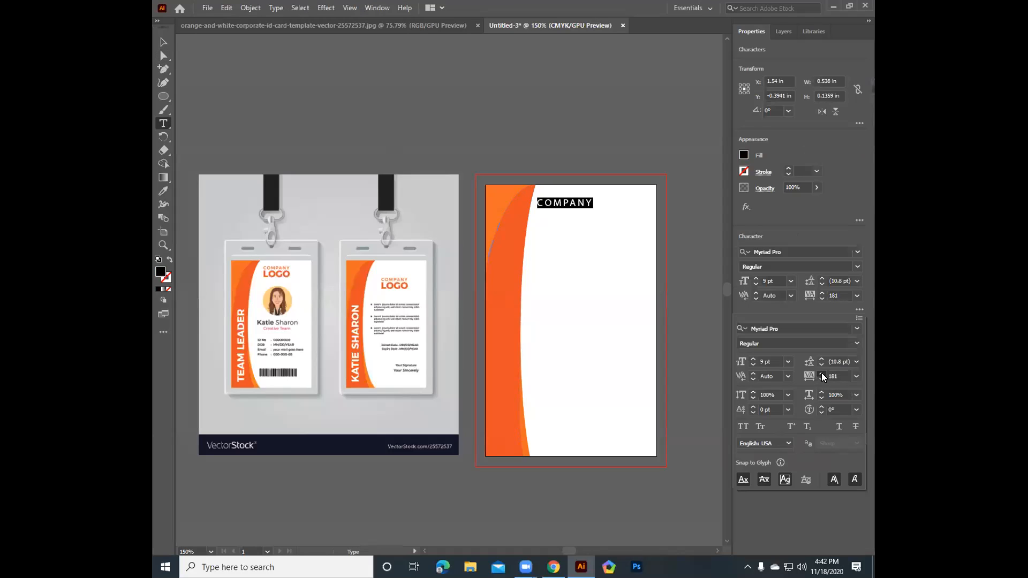
# Increase the tracking of the COMPANY text to 241
pyautogui.click(821, 373)
pyautogui.click(821, 373)
pyautogui.click(822, 372)
pyautogui.click(821, 373)
pyautogui.click(821, 373)
pyautogui.click(821, 372)
pyautogui.click(821, 373)
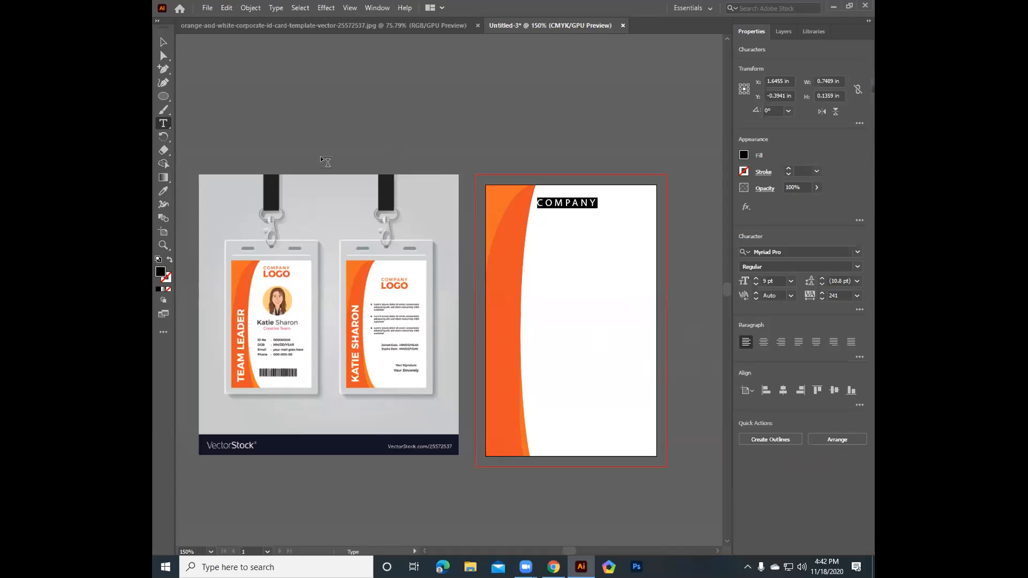
pyautogui.press('ctrl')
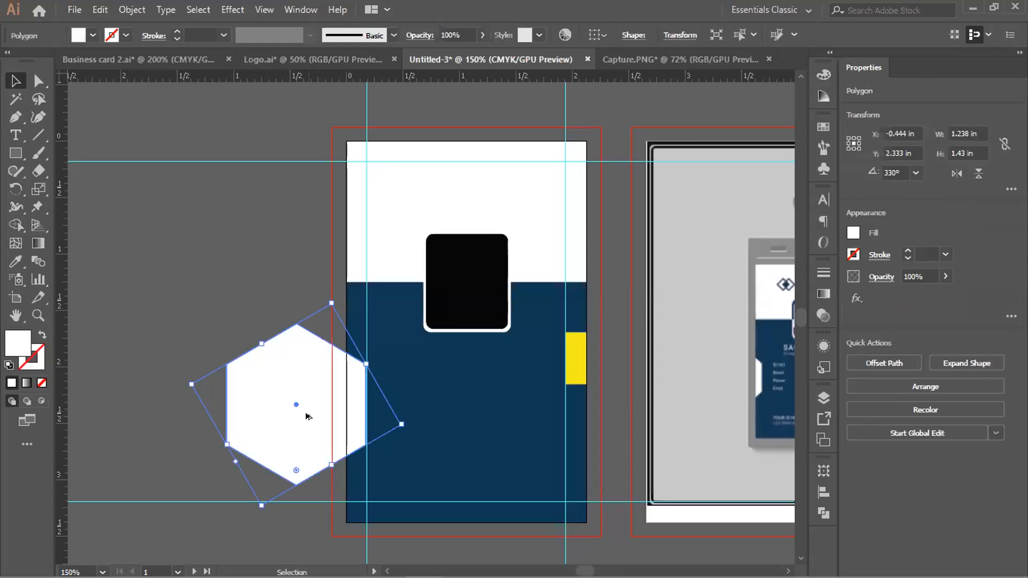
# Move the reflected hexagon to the blue card's right margin guide, at about X 2.57 in, Y 2.33 in
pyautogui.keyDown('shift'); pyautogui.click(316, 416); pyautogui.keyUp('shift')
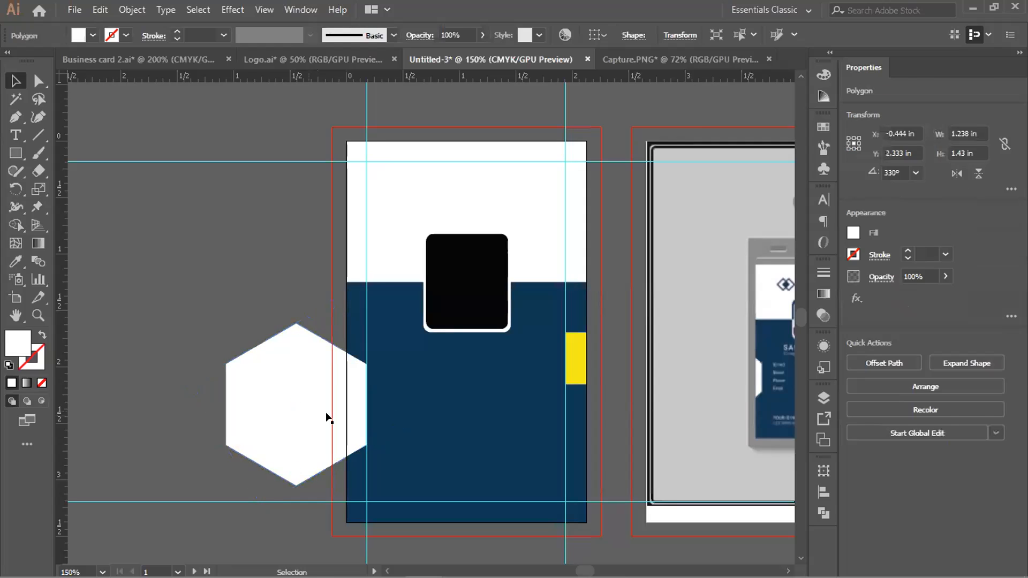
pyautogui.click(296, 424)
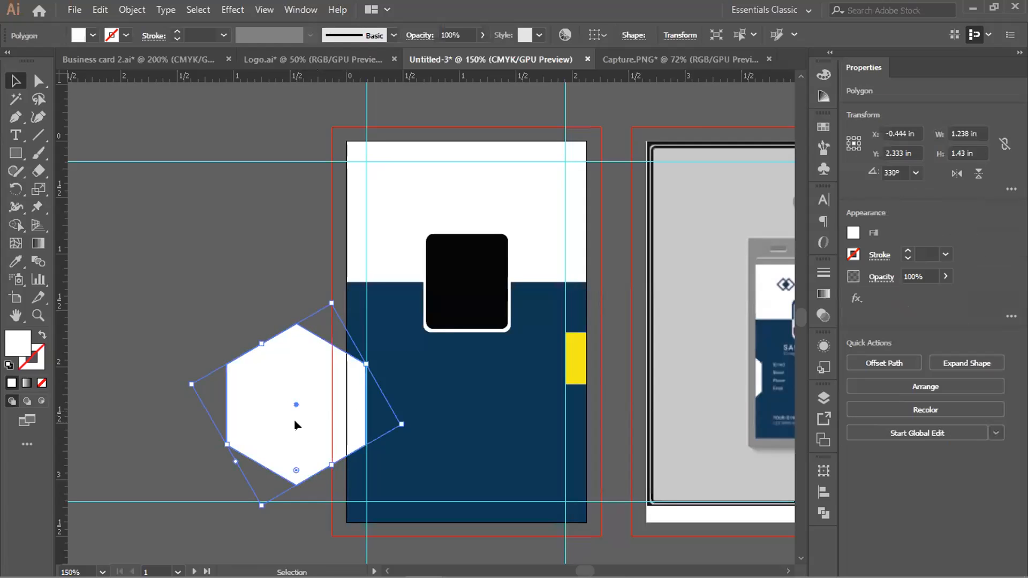
pyautogui.moveTo(296, 425); pyautogui.dragTo(634, 456)
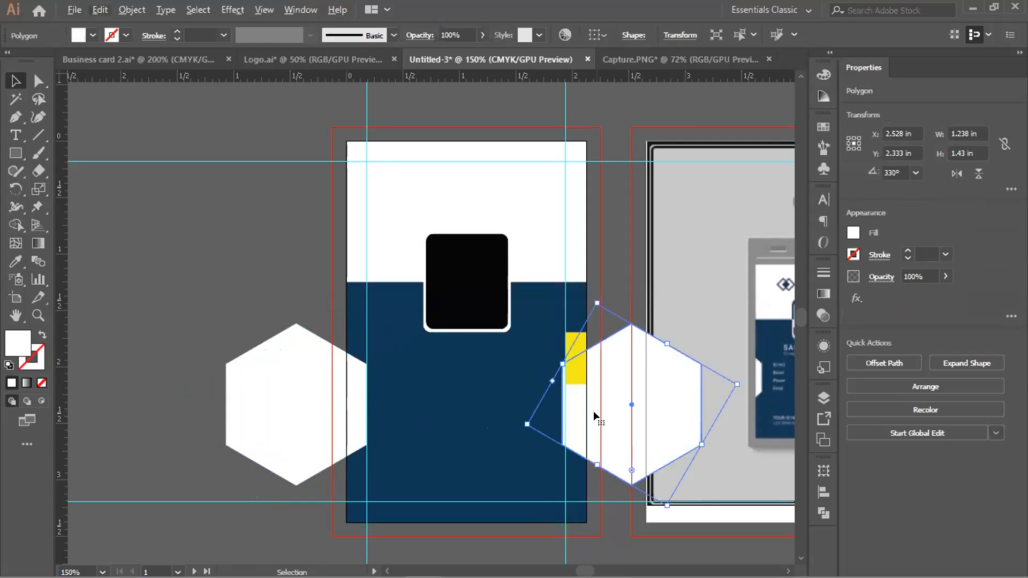
pyautogui.click(615, 278)
pyautogui.scroll(2, 619, 394)
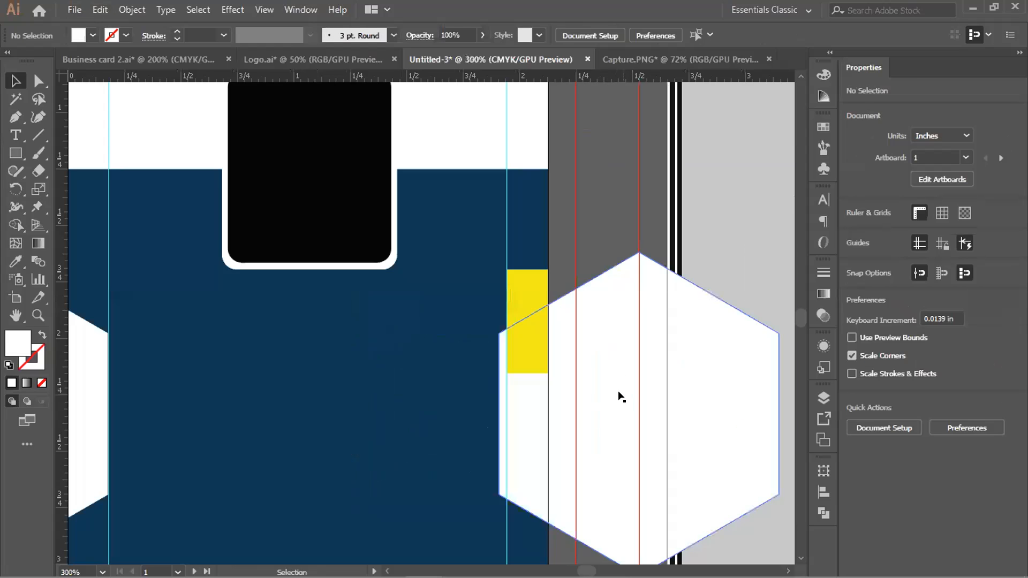
pyautogui.click(591, 411)
pyautogui.press('Right')
pyautogui.press('Right')
pyautogui.press('Right')
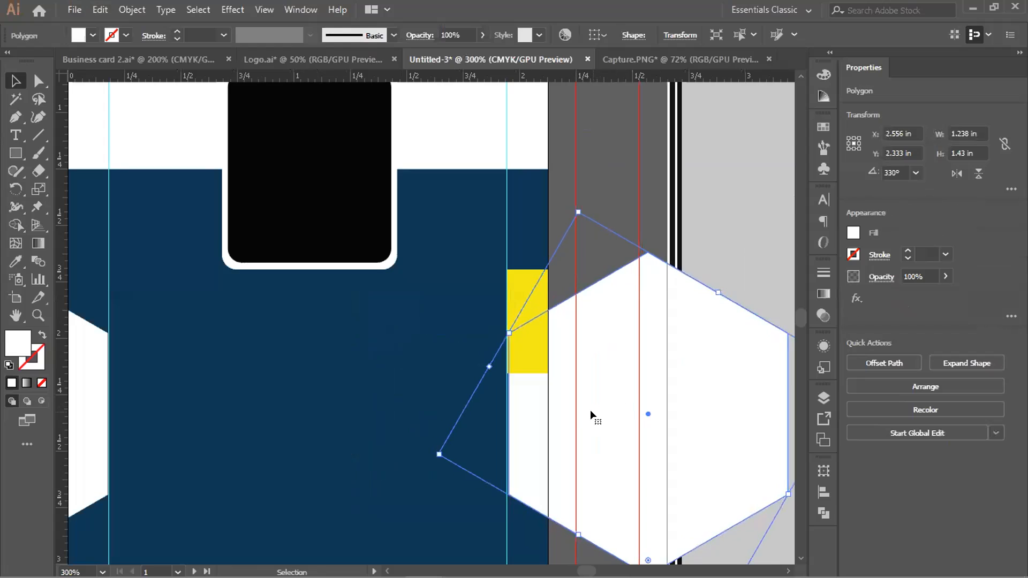
# Delete the yellow rectangle at the blue card's right edge
pyautogui.click(571, 187)
pyautogui.click(515, 309)
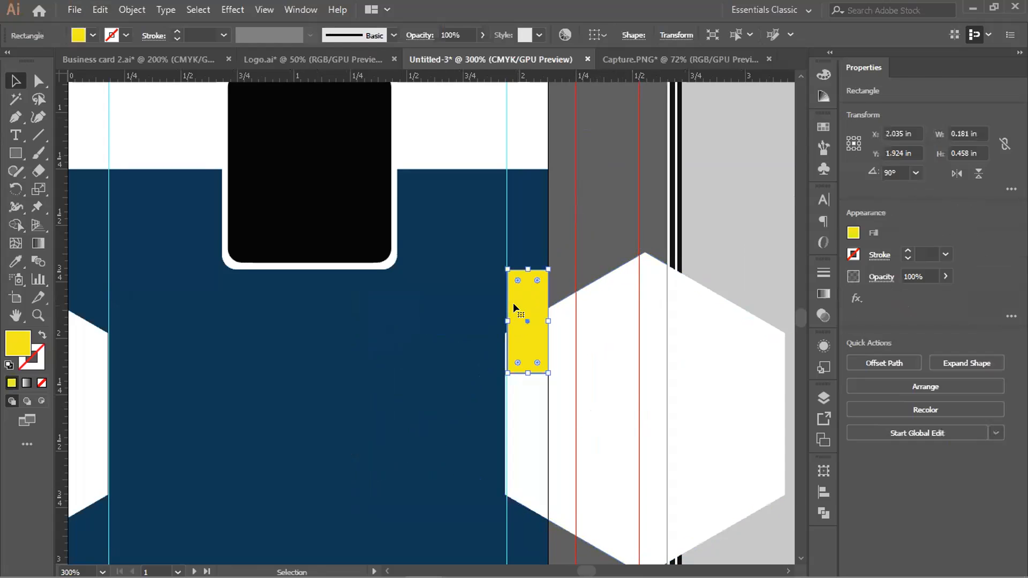
pyautogui.press('Delete')
# Align the two white hexagons on either side of the blue card by their vertical centers
pyautogui.click(589, 358)
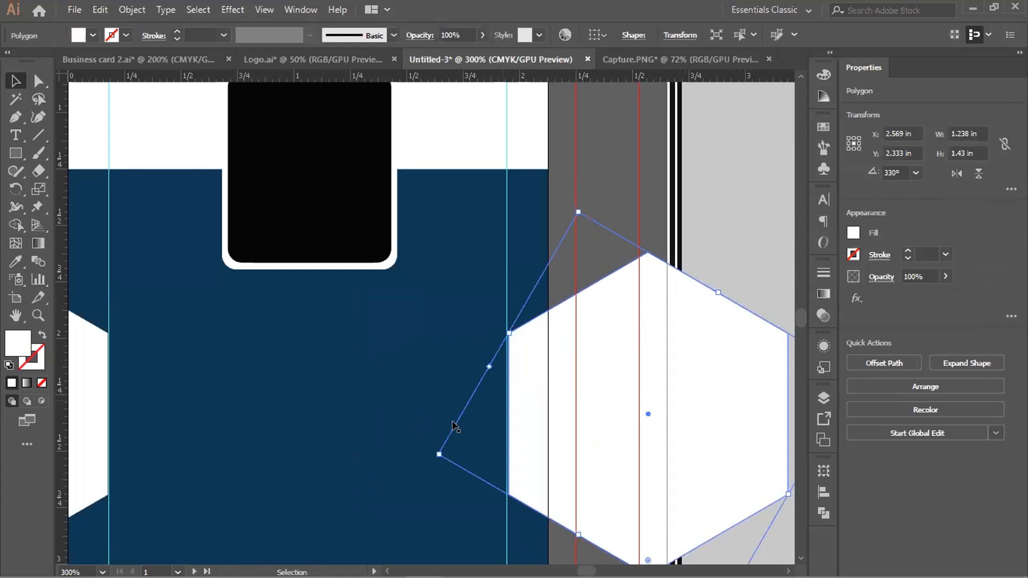
pyautogui.scroll(-1, 454, 425)
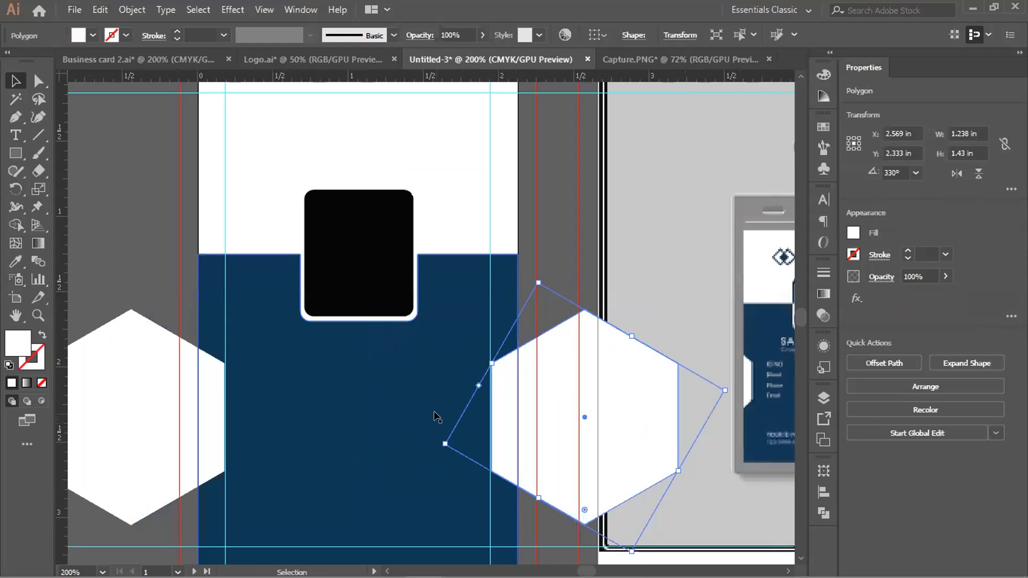
pyautogui.click(560, 248)
pyautogui.click(615, 390)
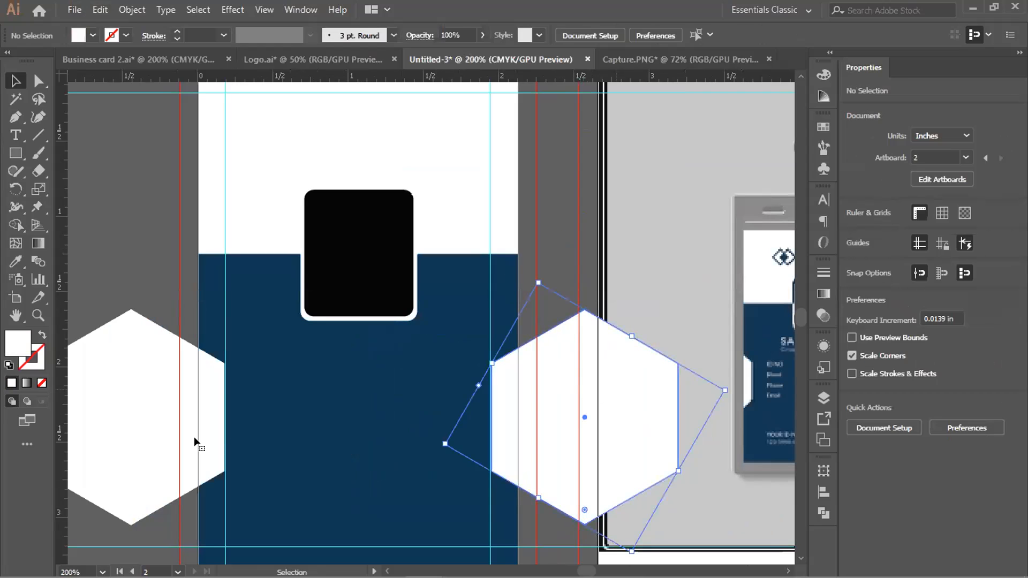
pyautogui.keyDown('shift'); pyautogui.click(113, 409); pyautogui.keyUp('shift')
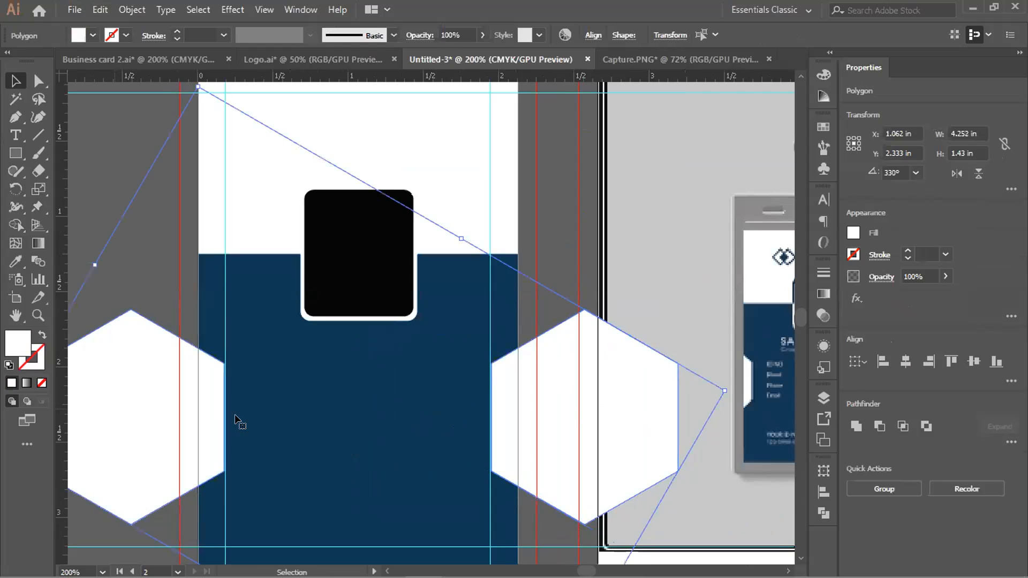
pyautogui.click(822, 494)
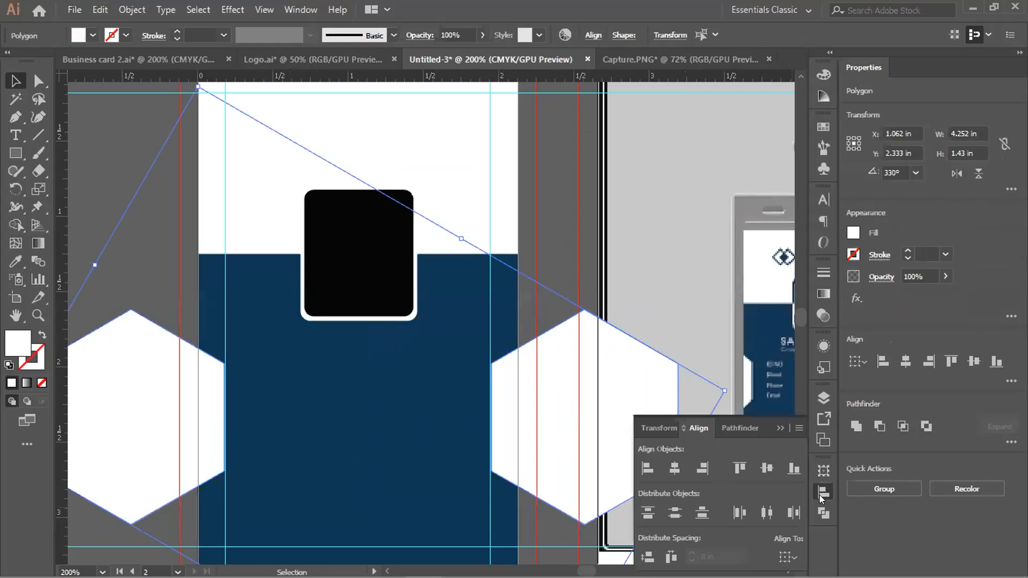
pyautogui.click(764, 467)
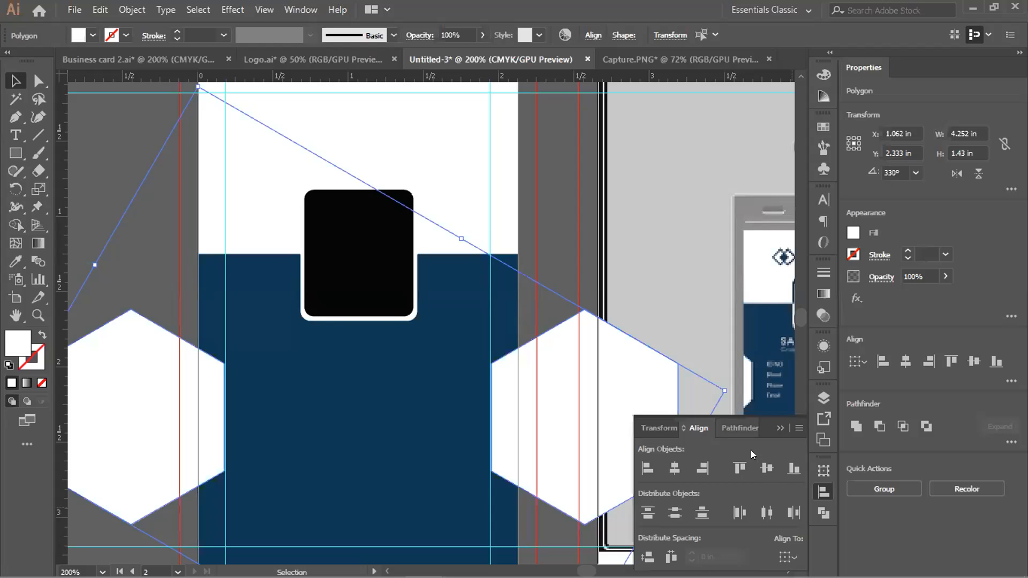
pyautogui.click(680, 308)
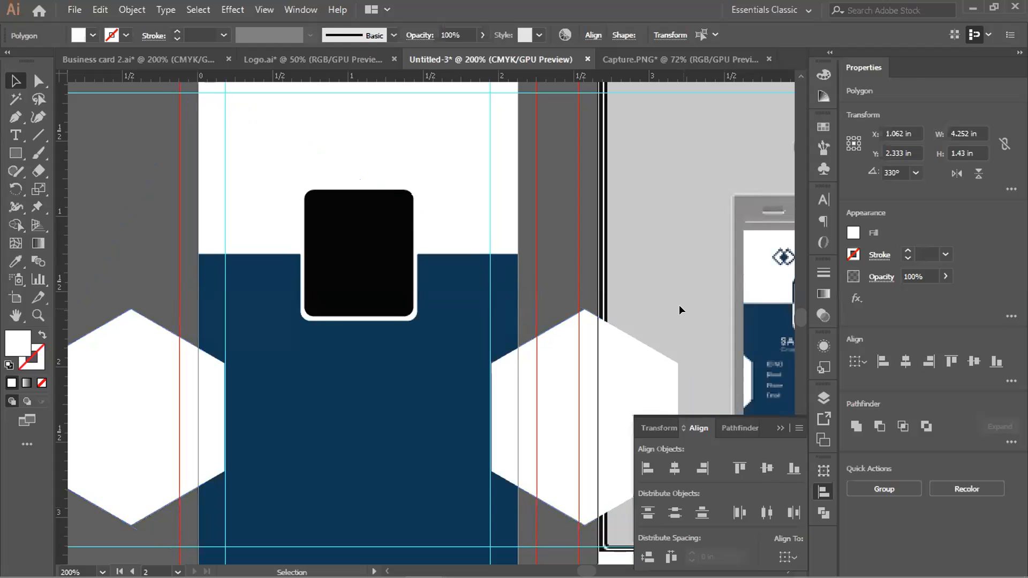
pyautogui.click(780, 428)
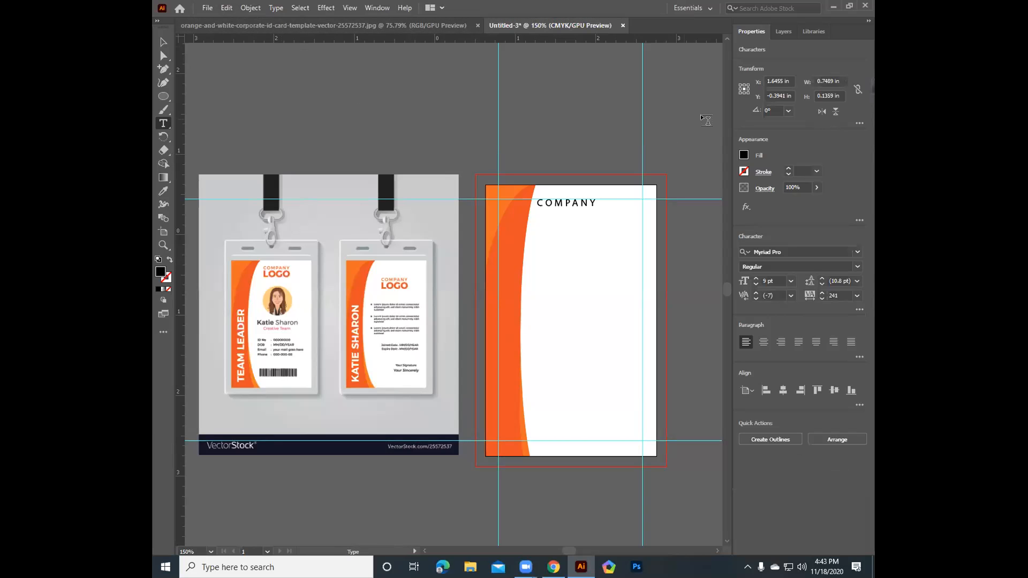
# Show the Control bar and hide the Properties panel to free up workspace
pyautogui.click(378, 8)
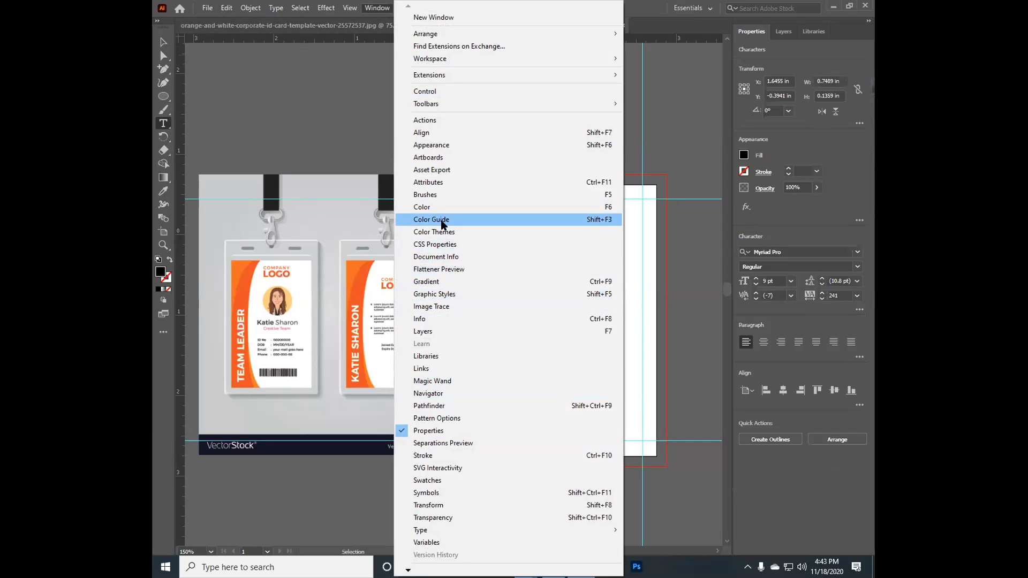
pyautogui.click(427, 93)
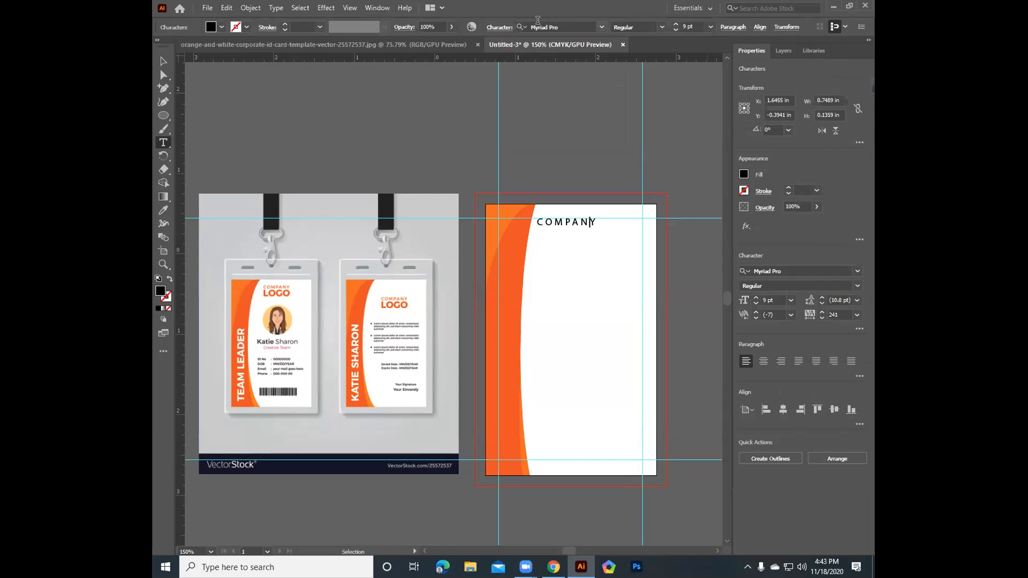
pyautogui.click(376, 9)
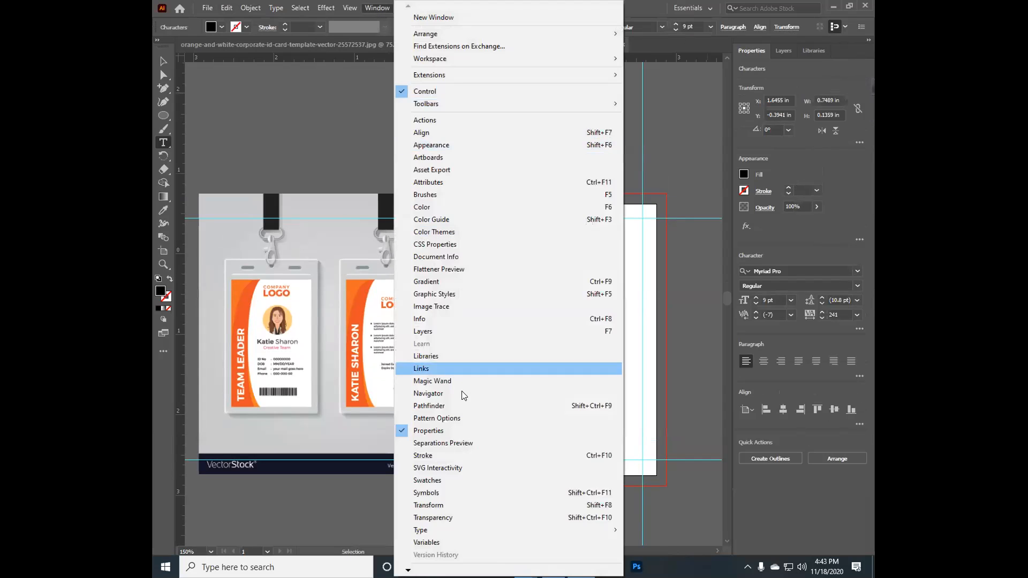
pyautogui.click(455, 431)
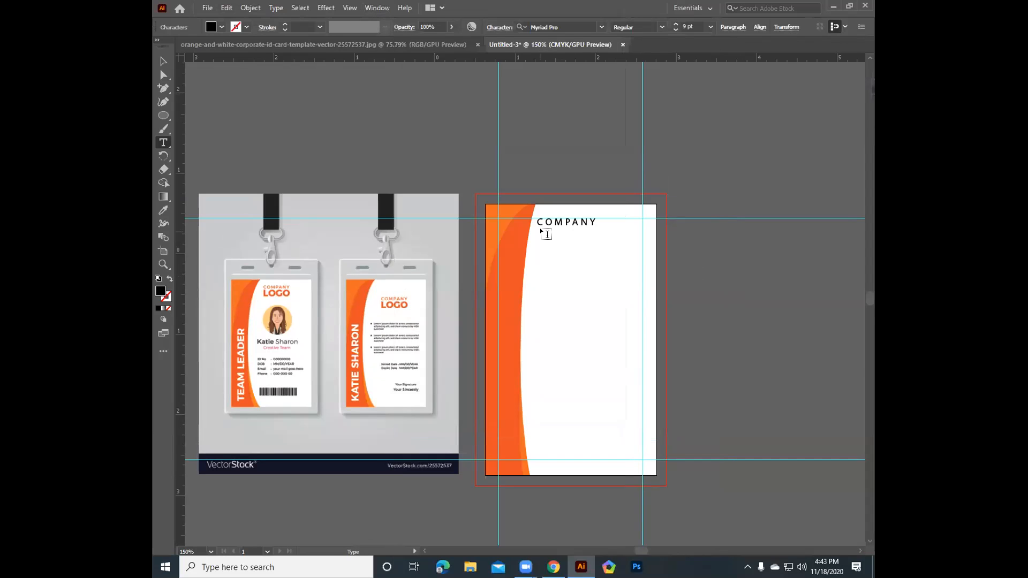
# Add a separate text object reading LOGO just below the COMPANY text on the orange card
pyautogui.click(164, 61)
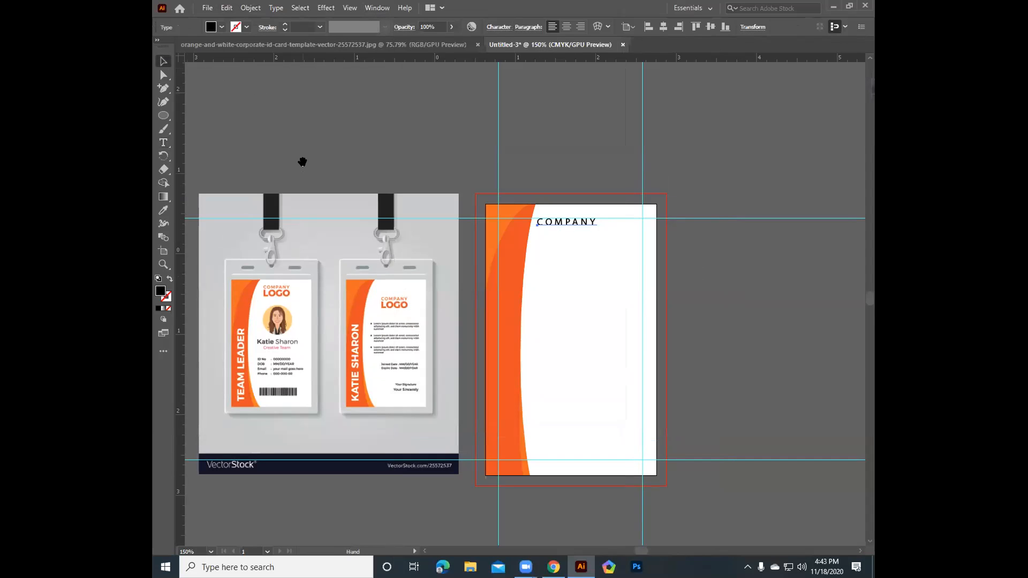
pyautogui.moveTo(301, 161); pyautogui.dragTo(308, 123)
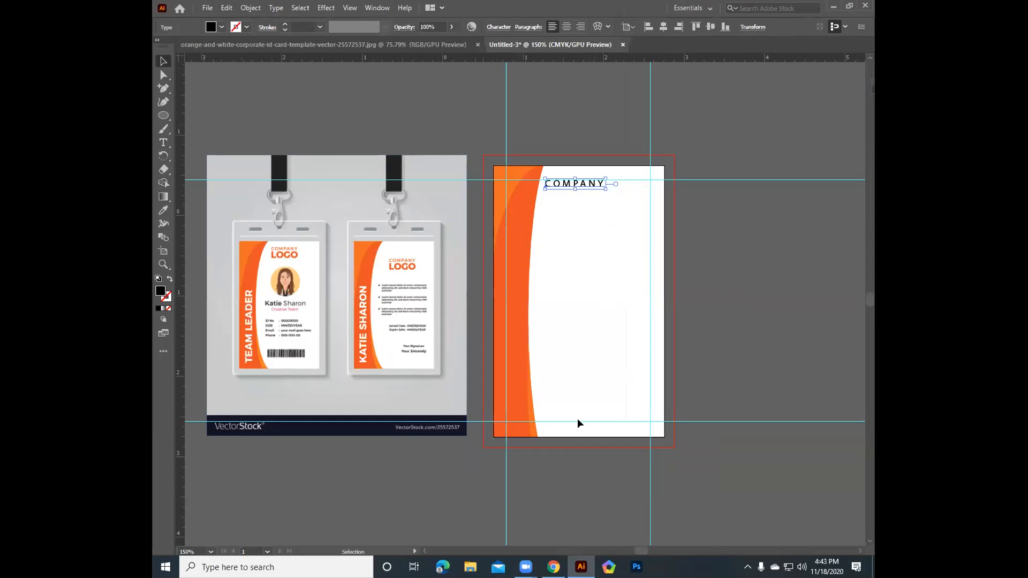
pyautogui.moveTo(553, 566)
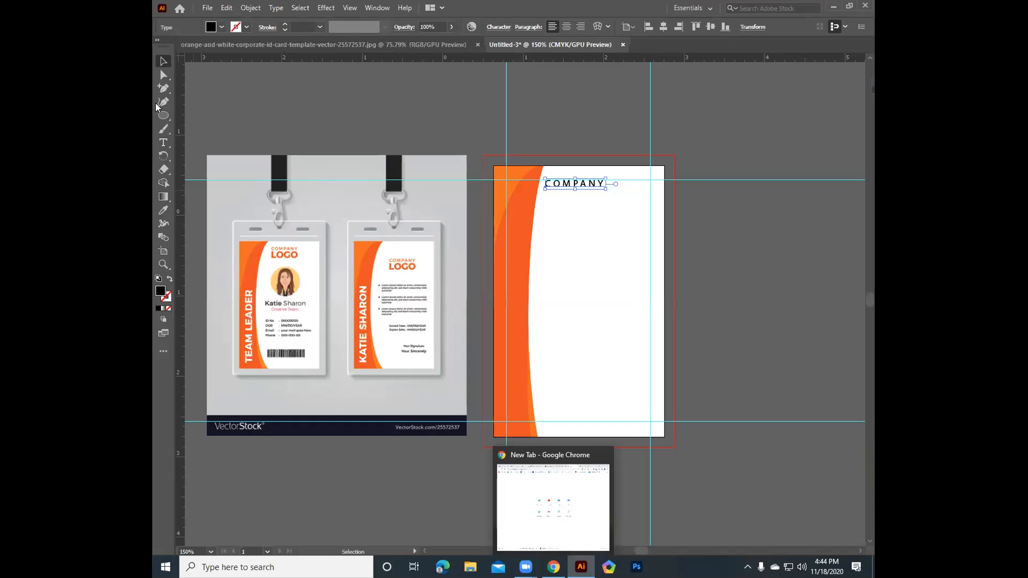
pyautogui.press('t')
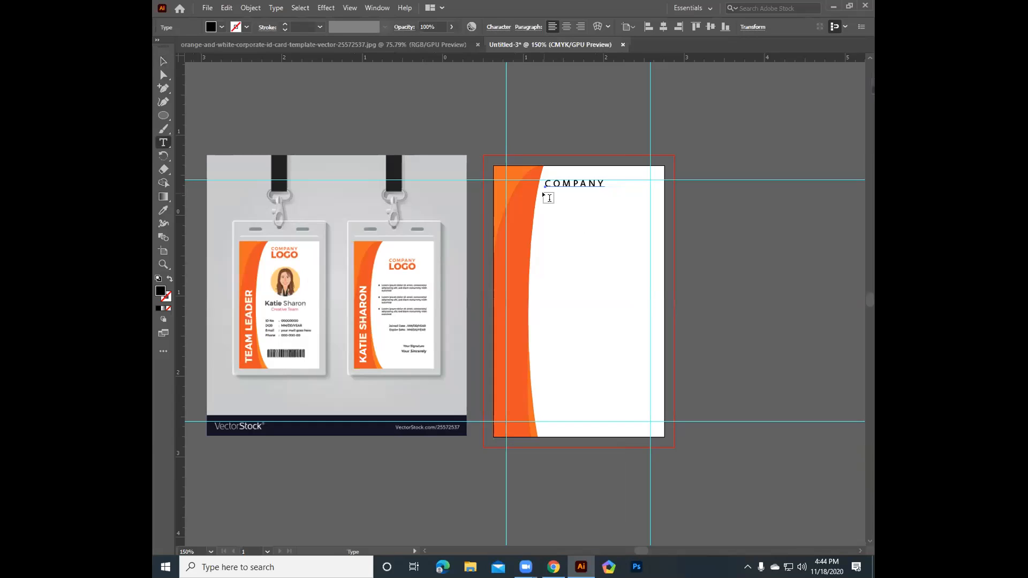
pyautogui.click(544, 194)
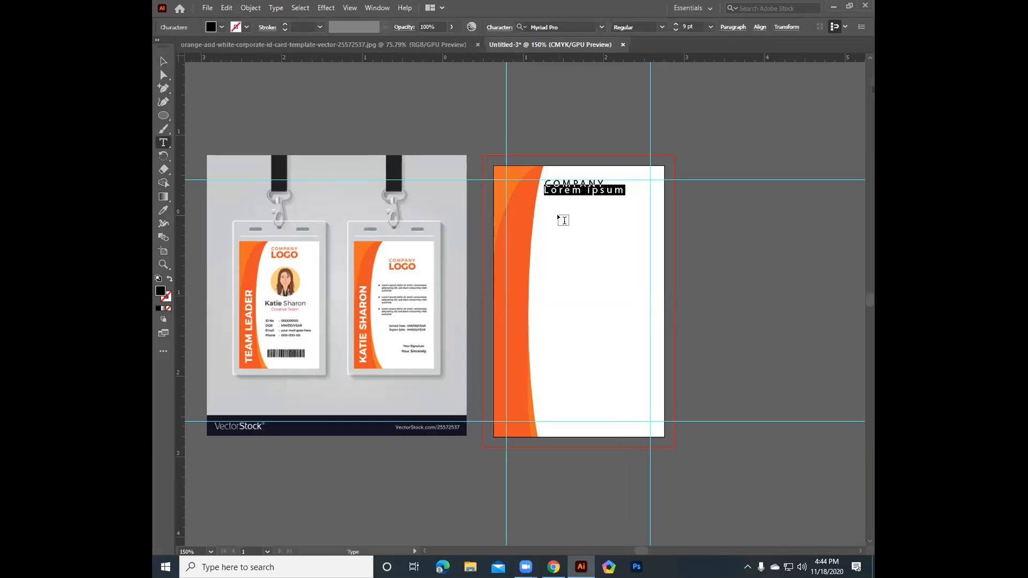
pyautogui.press('BackSpace')
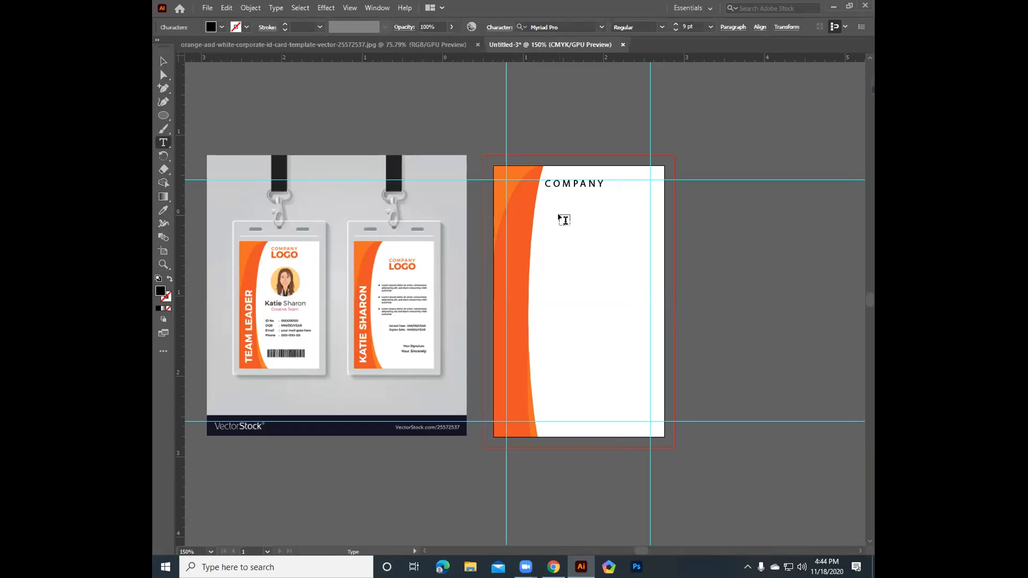
pyautogui.write('LOGO')
# Try to save the current panel layout as a new workspace named AMI NIDEI
pyautogui.click(371, 6)
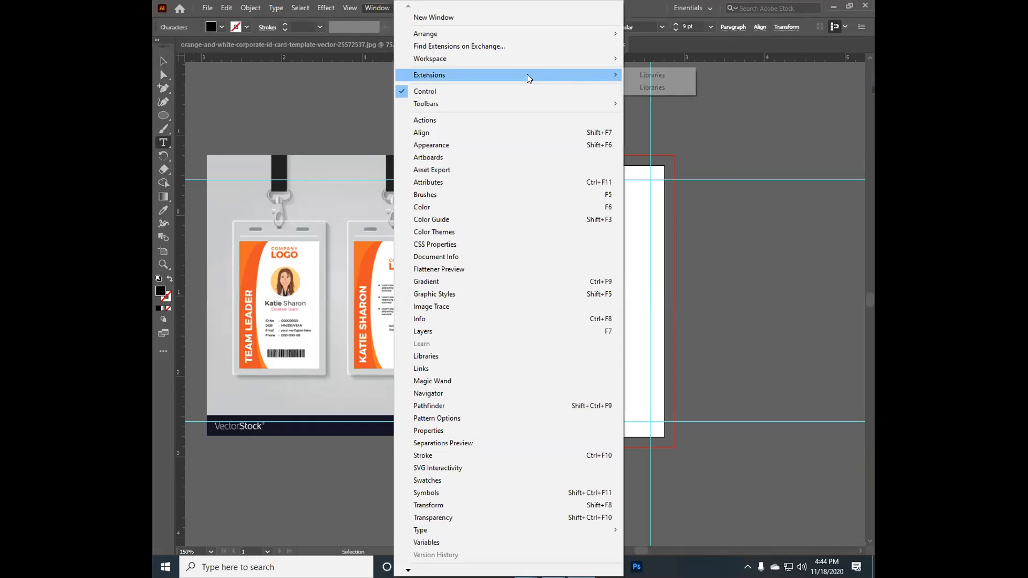
pyautogui.moveTo(464, 60)
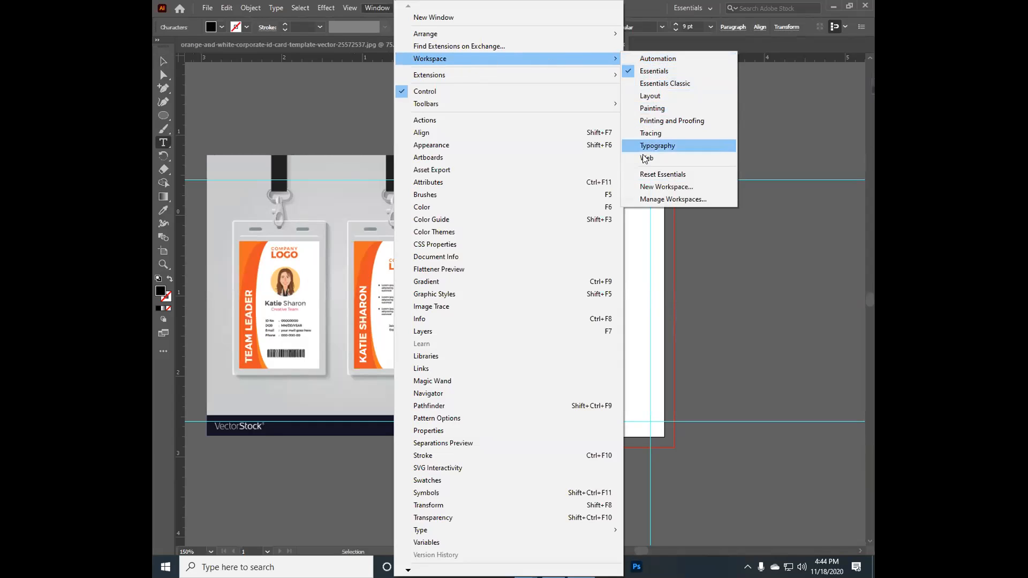
pyautogui.click(648, 187)
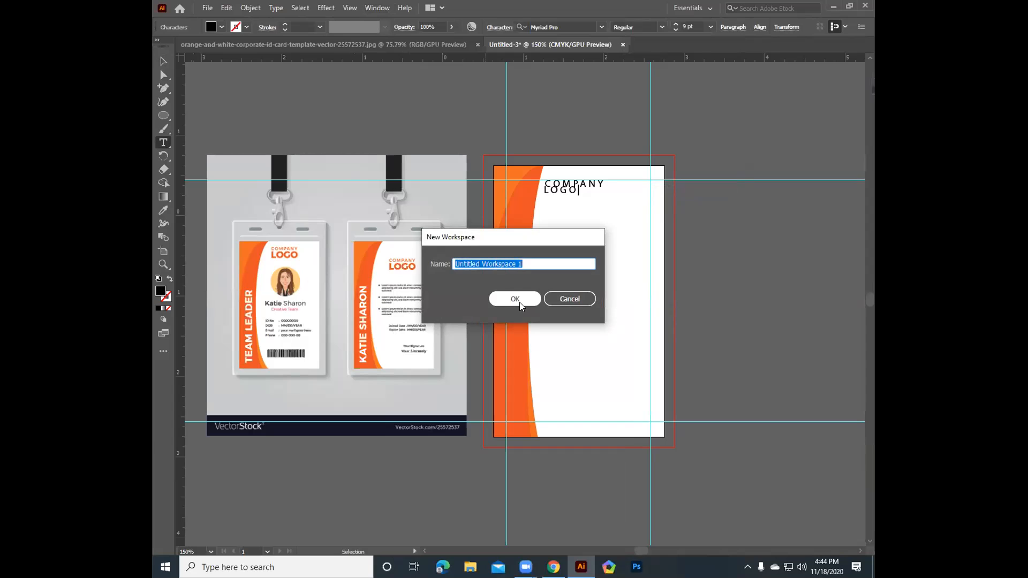
pyautogui.press('BackSpace')
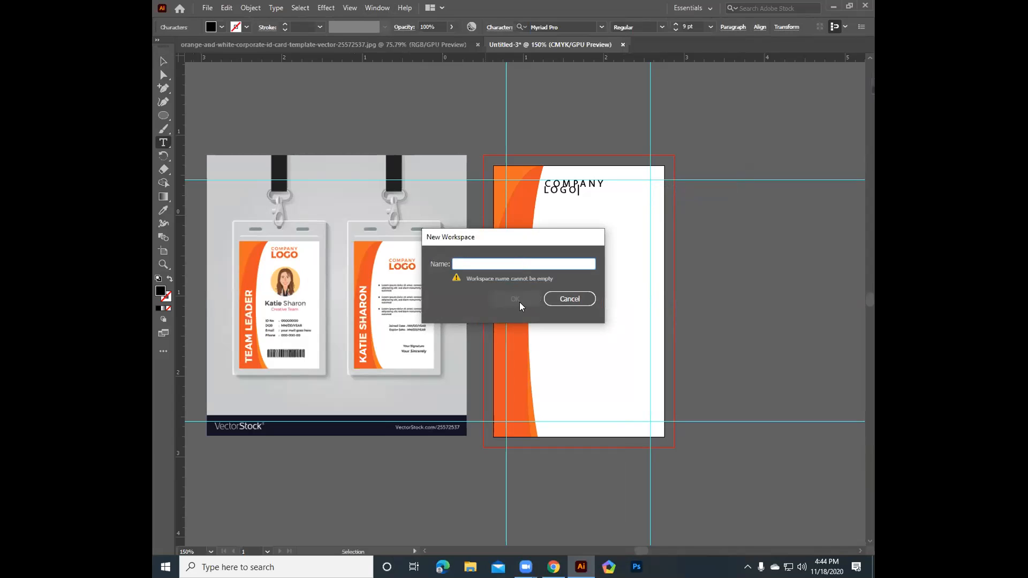
pyautogui.write('AMI NIDEI')
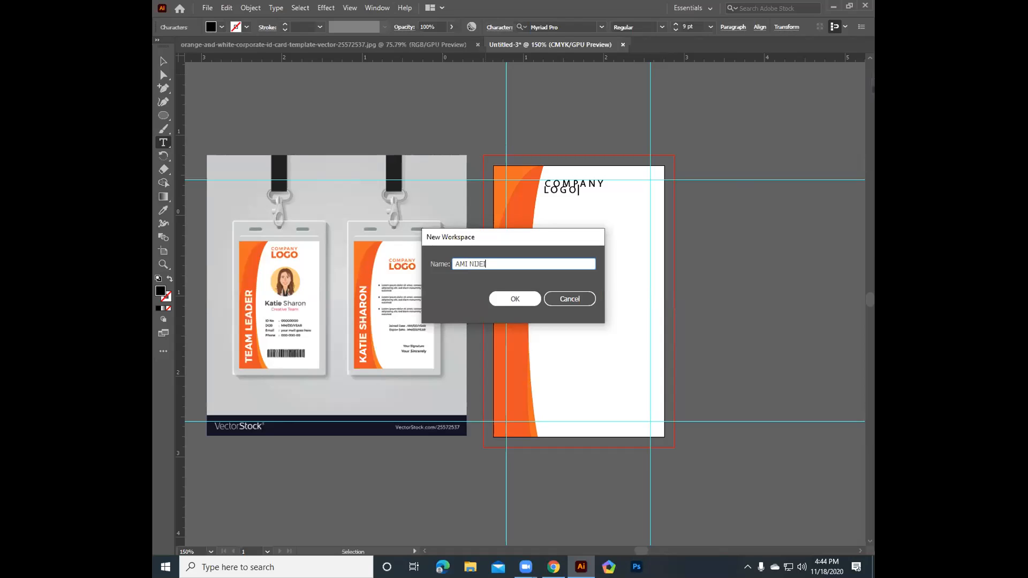
pyautogui.click(516, 299)
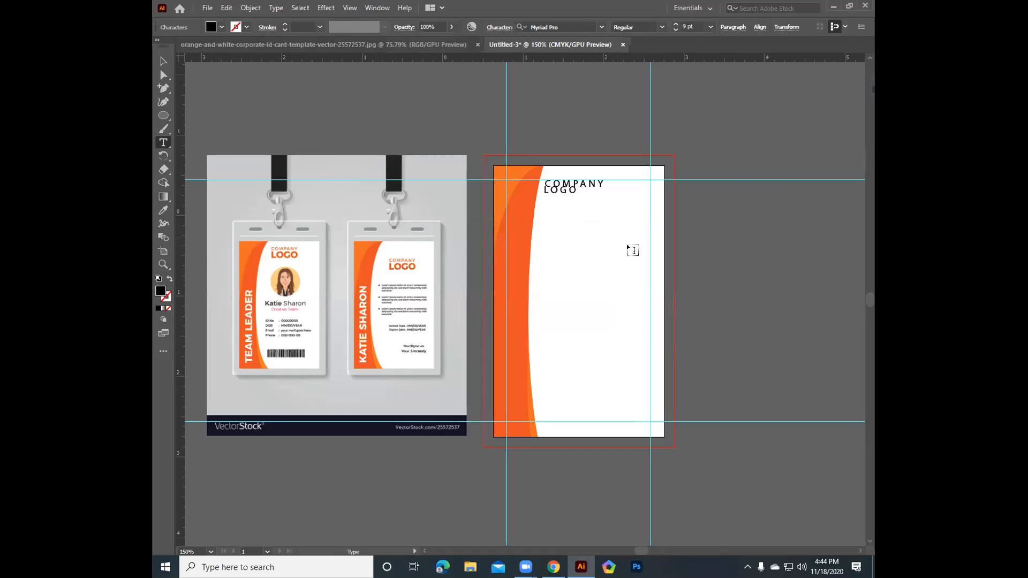
# Move the LOGO text down so it sits clear of the COMPANY text, roughly centred beneath it
pyautogui.click(163, 60)
pyautogui.press('a')
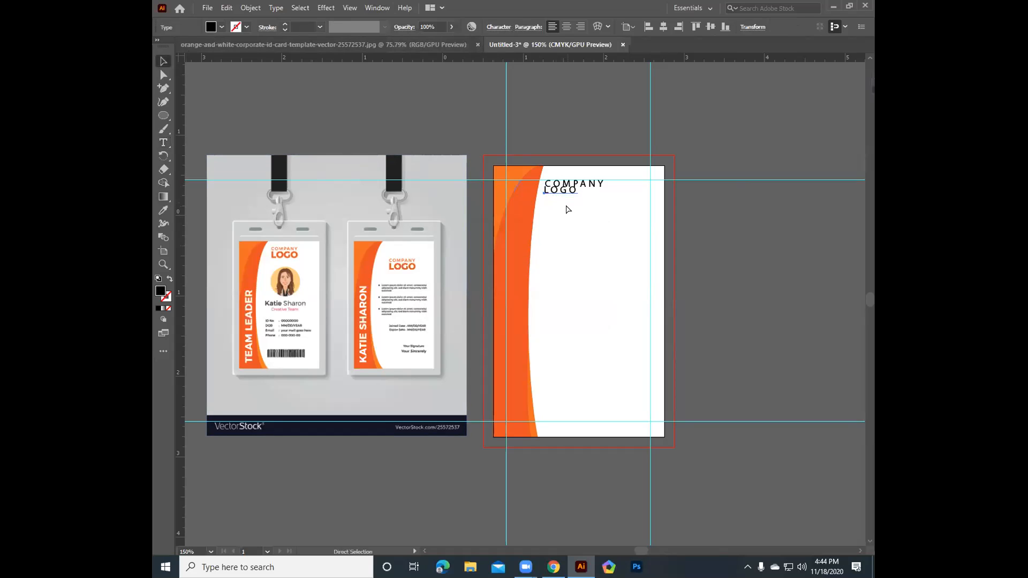
pyautogui.hotkey('ctrl', 'a')
pyautogui.press('v')
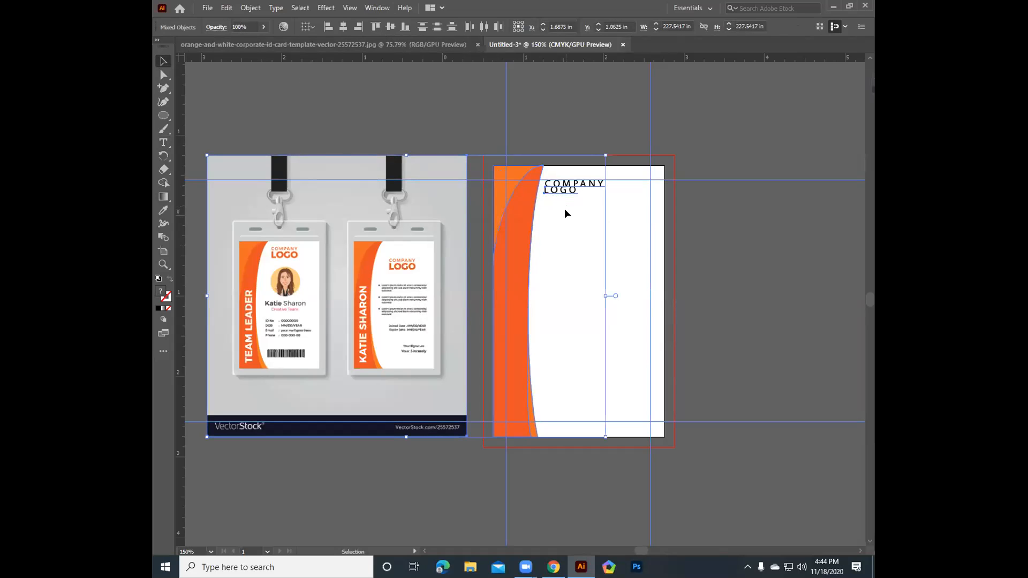
pyautogui.click(583, 248)
pyautogui.moveTo(561, 190); pyautogui.dragTo(587, 214)
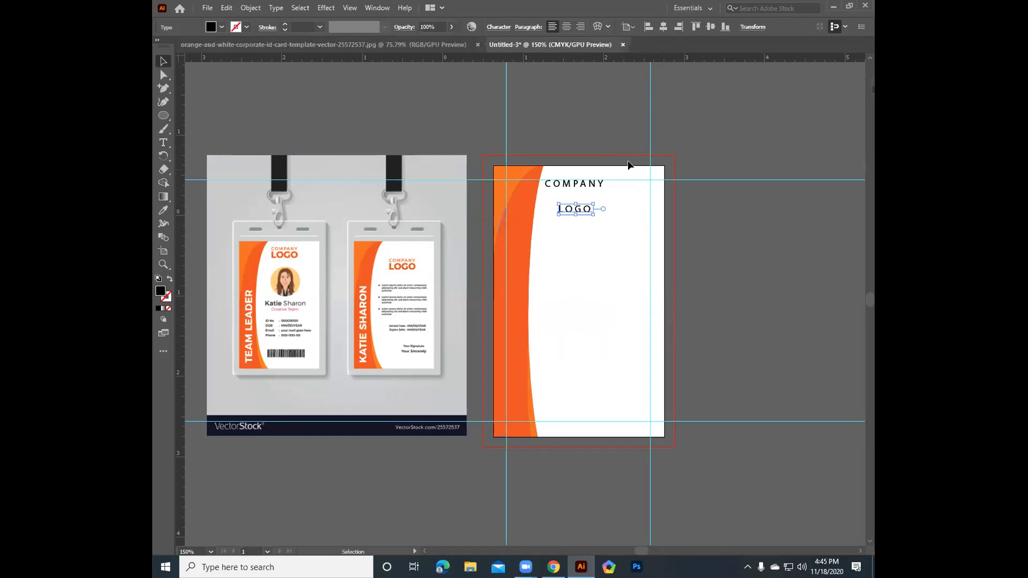
# Display the character formatting settings for the LOGO text with all extended options shown
pyautogui.press('a')
pyautogui.hotkey('ctrl', 't')
pyautogui.press('v')
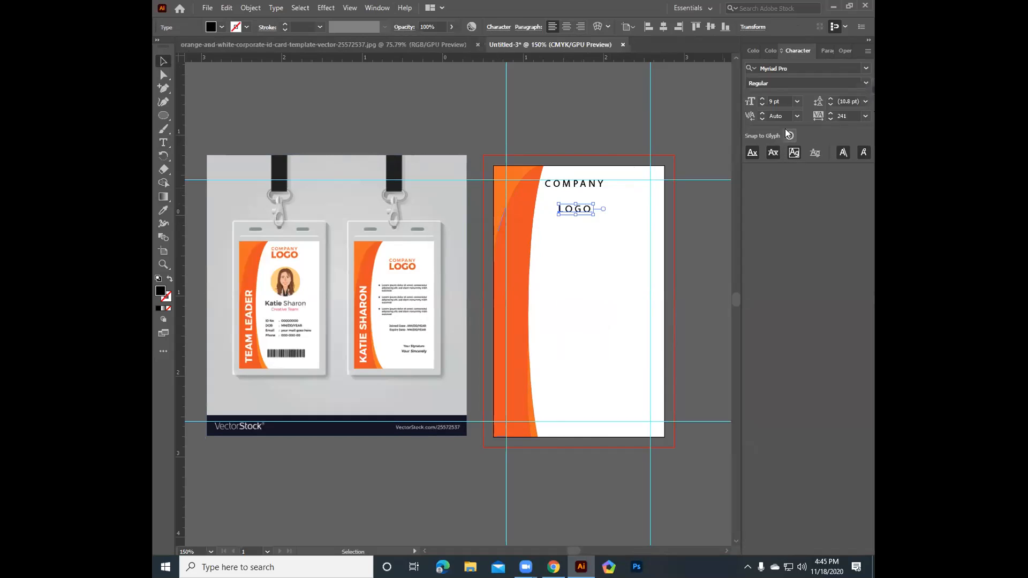
pyautogui.click(868, 51)
pyautogui.click(778, 57)
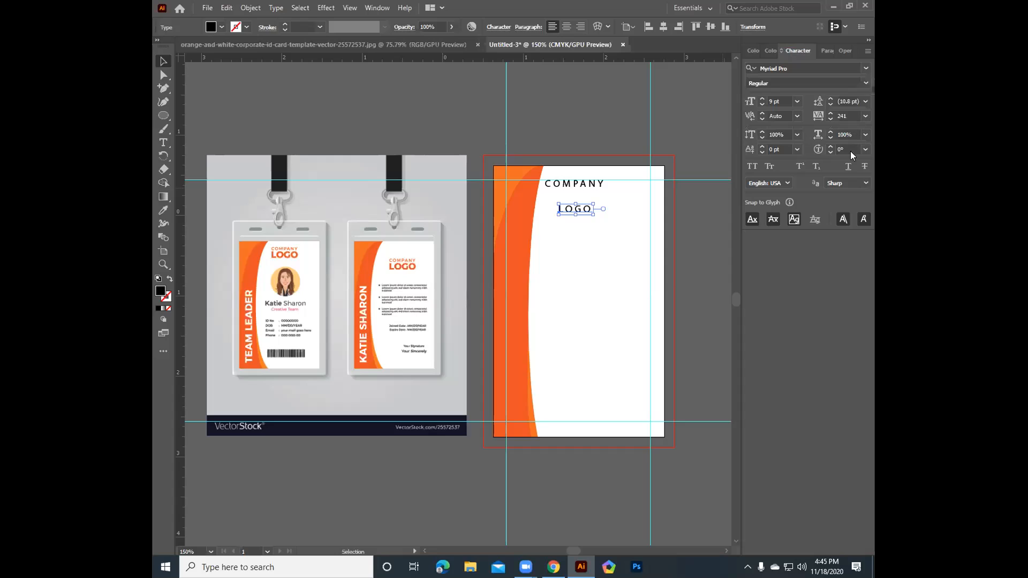
# Increase the horizontal scale of the LOGO text to 147%
pyautogui.click(831, 139)
pyautogui.click(830, 138)
pyautogui.click(830, 132)
pyautogui.click(830, 132)
pyautogui.click(830, 133)
pyautogui.click(831, 132)
pyautogui.click(831, 132)
pyautogui.click(830, 133)
pyautogui.click(830, 132)
pyautogui.click(830, 132)
pyautogui.click(831, 132)
pyautogui.click(830, 132)
pyautogui.click(830, 132)
pyautogui.click(830, 132)
pyautogui.click(830, 132)
pyautogui.click(830, 132)
pyautogui.click(830, 132)
pyautogui.click(831, 132)
pyautogui.click(830, 132)
pyautogui.click(830, 132)
pyautogui.click(831, 132)
pyautogui.click(831, 133)
pyautogui.click(831, 132)
pyautogui.click(830, 132)
pyautogui.click(830, 132)
pyautogui.click(830, 132)
pyautogui.click(830, 132)
pyautogui.click(830, 133)
pyautogui.click(830, 132)
pyautogui.click(830, 132)
pyautogui.click(831, 132)
pyautogui.click(830, 133)
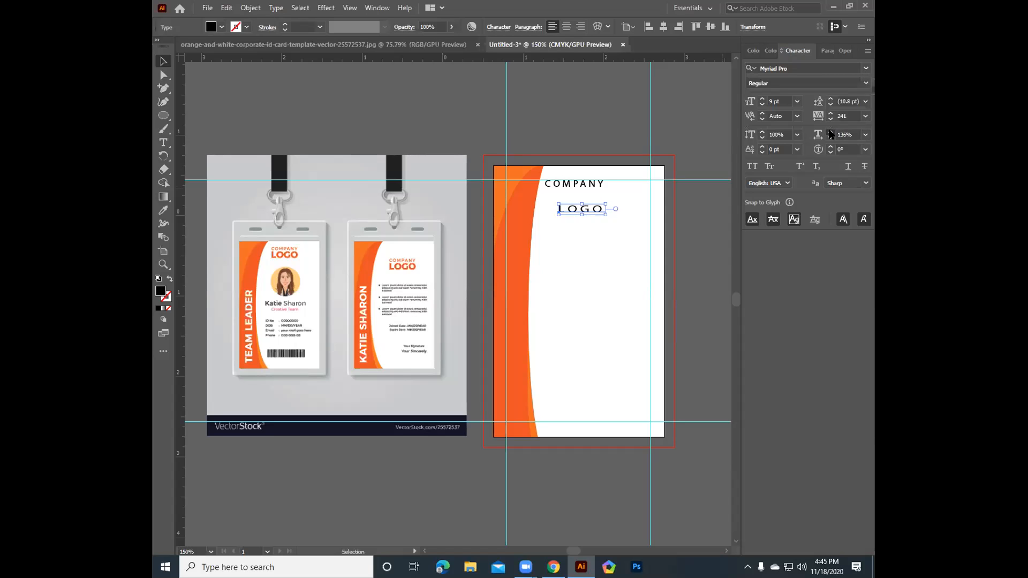
pyautogui.click(830, 133)
pyautogui.click(831, 132)
pyautogui.click(830, 133)
pyautogui.click(830, 132)
pyautogui.click(830, 133)
pyautogui.click(830, 132)
pyautogui.click(830, 132)
pyautogui.click(831, 132)
# Increase the font size of the LOGO text to 18 pt
pyautogui.click(762, 98)
pyautogui.click(763, 98)
pyautogui.click(763, 98)
pyautogui.click(762, 98)
pyautogui.click(762, 98)
pyautogui.click(763, 98)
pyautogui.click(762, 98)
pyautogui.click(762, 98)
pyautogui.click(762, 98)
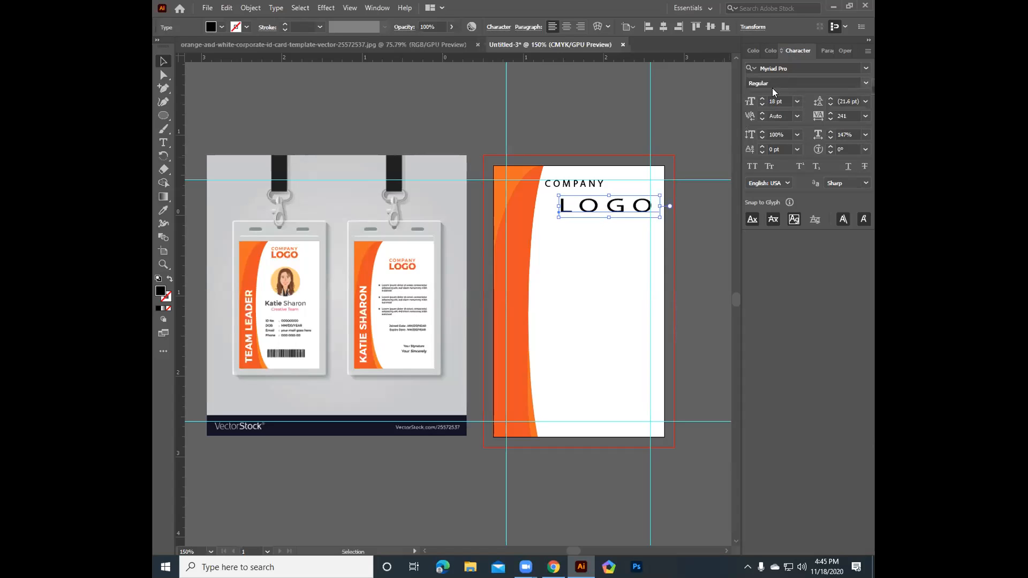
# Change the LOGO text's font to Tahoma and shift the text left toward the orange band
pyautogui.click(779, 80)
pyautogui.click(867, 83)
pyautogui.click(866, 84)
pyautogui.click(810, 69)
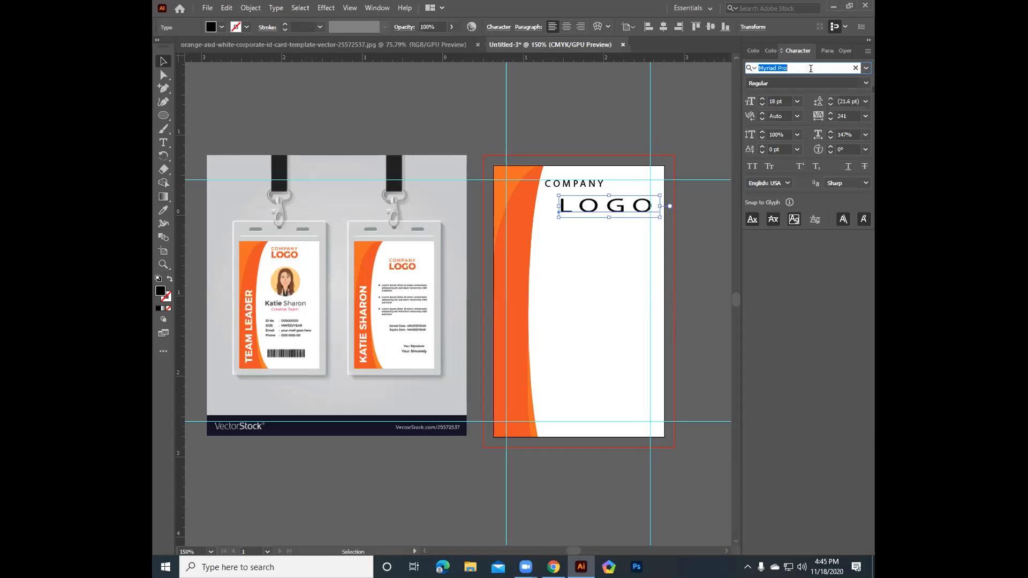
pyautogui.click(866, 68)
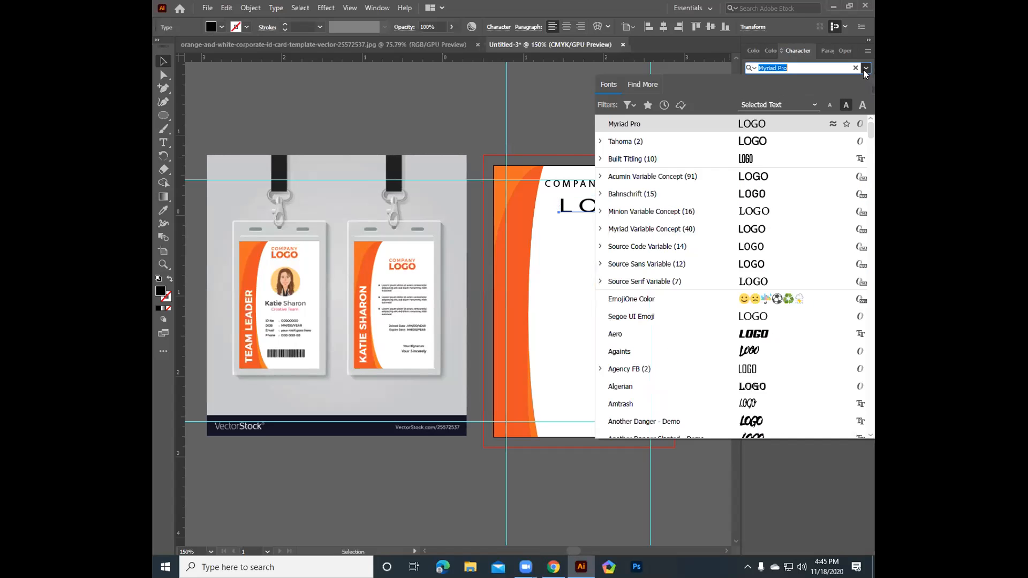
pyautogui.click(752, 140)
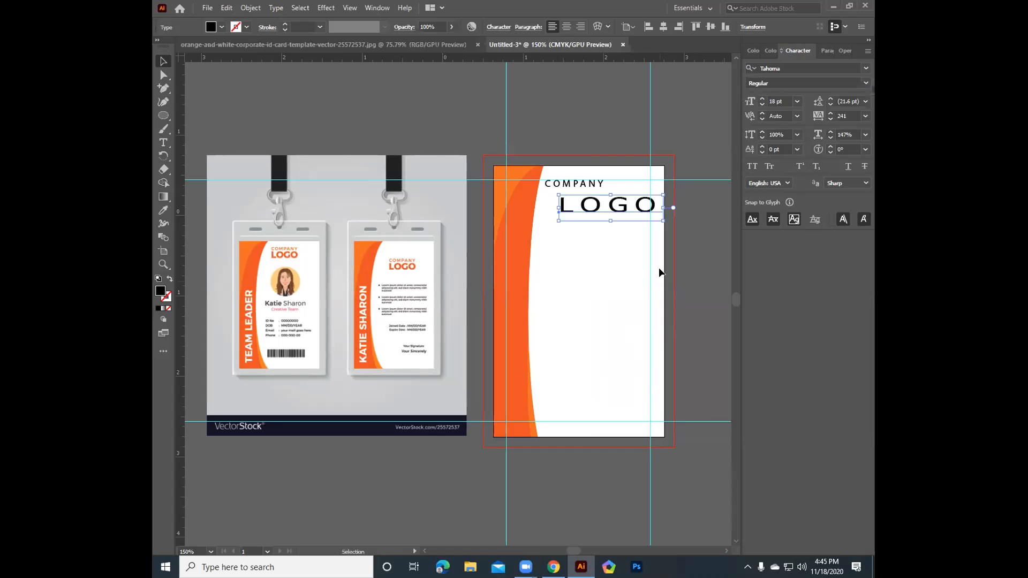
pyautogui.moveTo(620, 220); pyautogui.dragTo(596, 210)
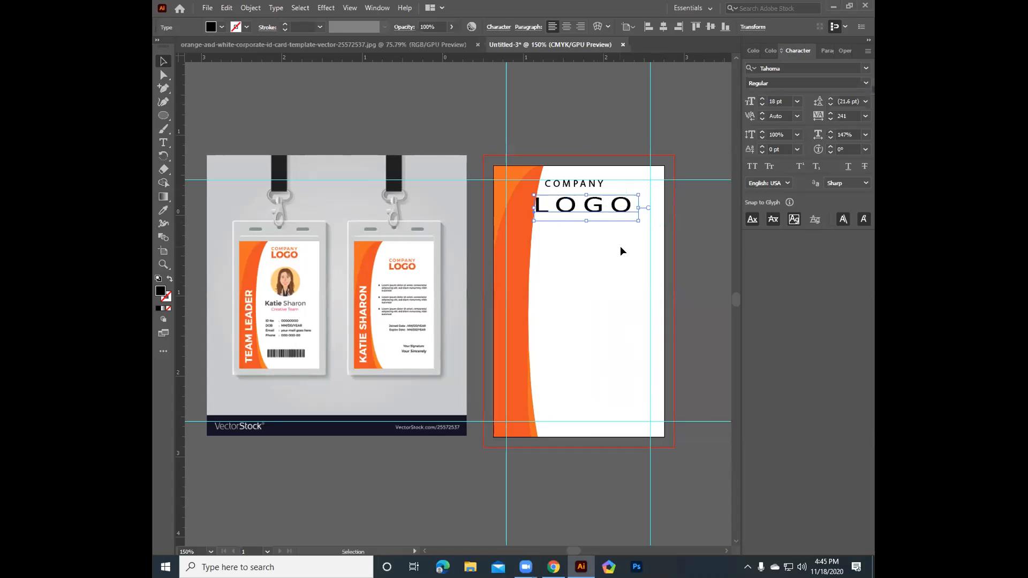
# Reduce the horizontal scale of the LOGO text to 72%
pyautogui.click(829, 138)
pyautogui.click(829, 139)
pyautogui.click(829, 140)
pyautogui.click(830, 140)
pyautogui.click(829, 140)
pyautogui.click(829, 139)
pyautogui.click(830, 140)
pyautogui.click(829, 139)
pyautogui.click(829, 140)
pyautogui.click(829, 140)
pyautogui.click(829, 140)
pyautogui.click(829, 139)
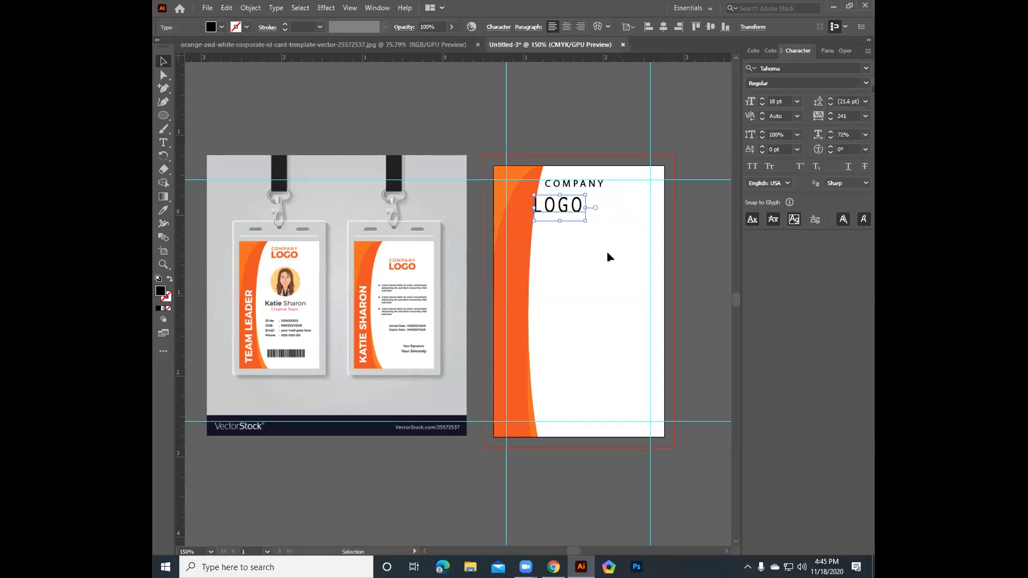
# Place vertical guides at the left and right edges of COMPANY and position LOGO between them, close beneath it
pyautogui.moveTo(556, 210)
pyautogui.mouseDown()
pyautogui.moveTo(580, 204)
pyautogui.moveTo(543, 217)
pyautogui.mouseUp()
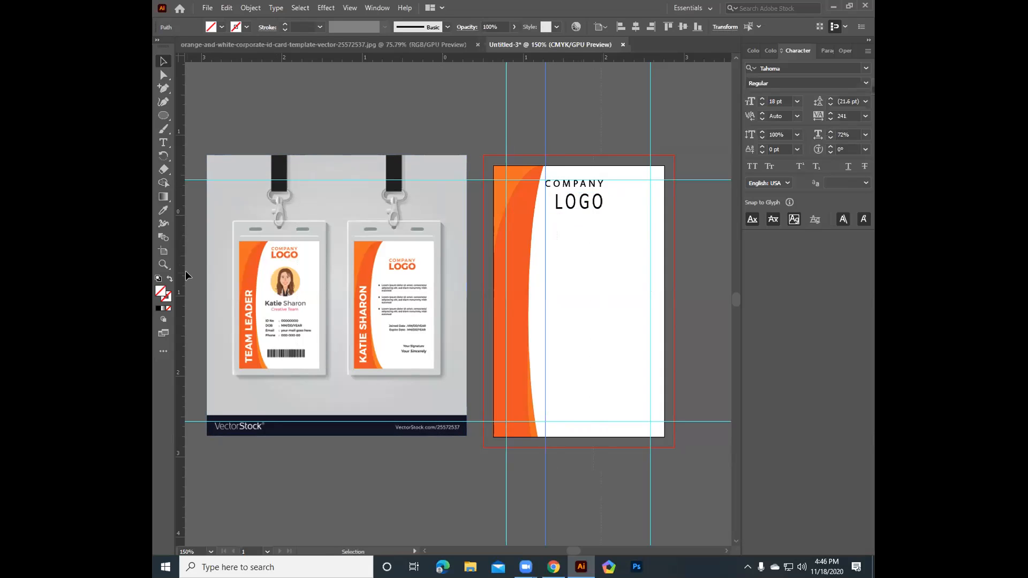
pyautogui.moveTo(192, 267); pyautogui.dragTo(603, 259)
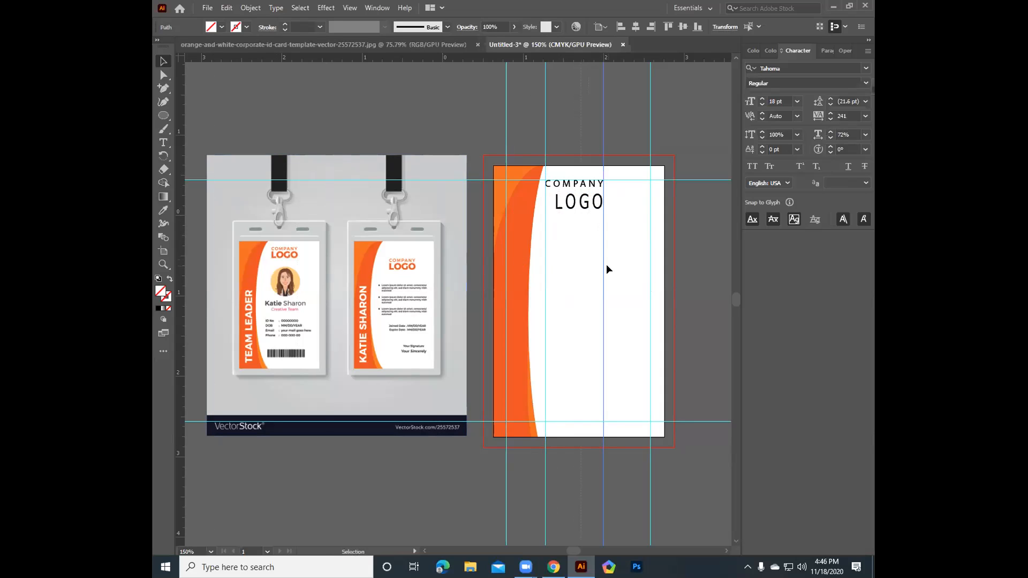
pyautogui.moveTo(571, 203); pyautogui.dragTo(569, 200)
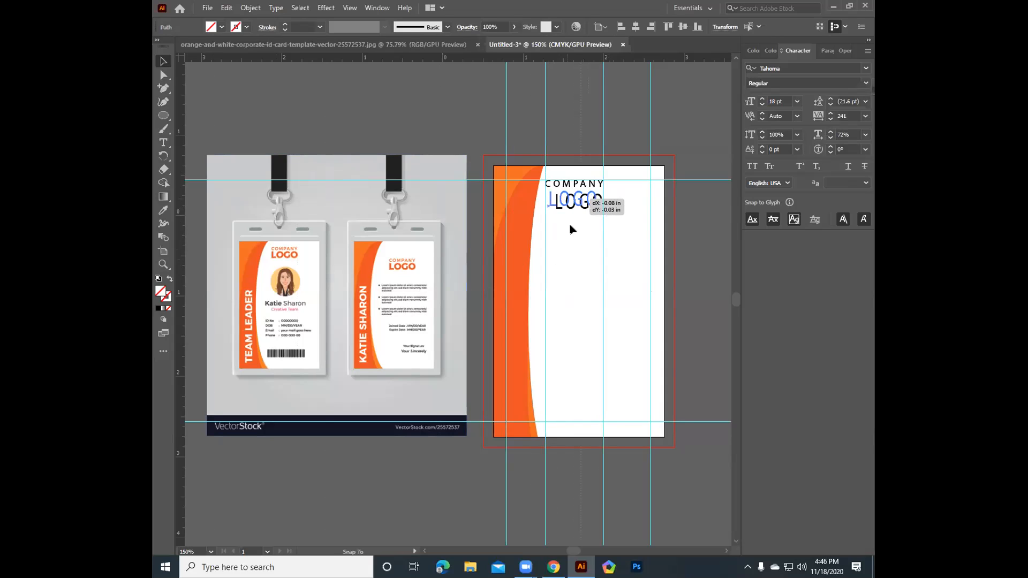
# Widen the LOGO text to a horizontal scale of 79%
pyautogui.click(830, 131)
pyautogui.click(830, 132)
pyautogui.click(830, 132)
pyautogui.click(830, 132)
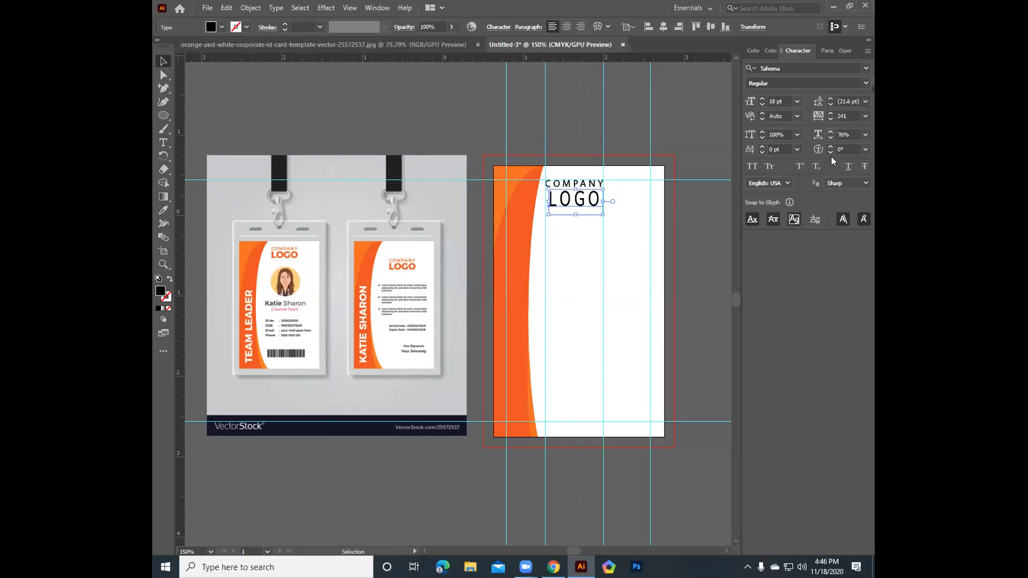
pyautogui.click(830, 131)
pyautogui.click(830, 132)
pyautogui.click(830, 132)
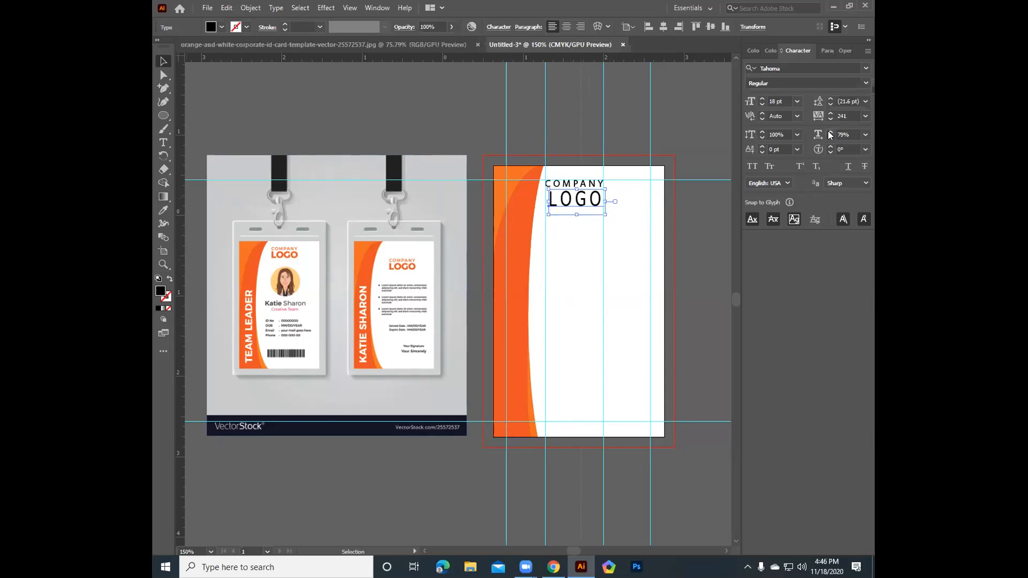
# Align LOGO's left edge with the guide at the start of COMPANY and set its horizontal scale to 87%
pyautogui.moveTo(578, 202); pyautogui.dragTo(586, 204)
pyautogui.click(573, 134)
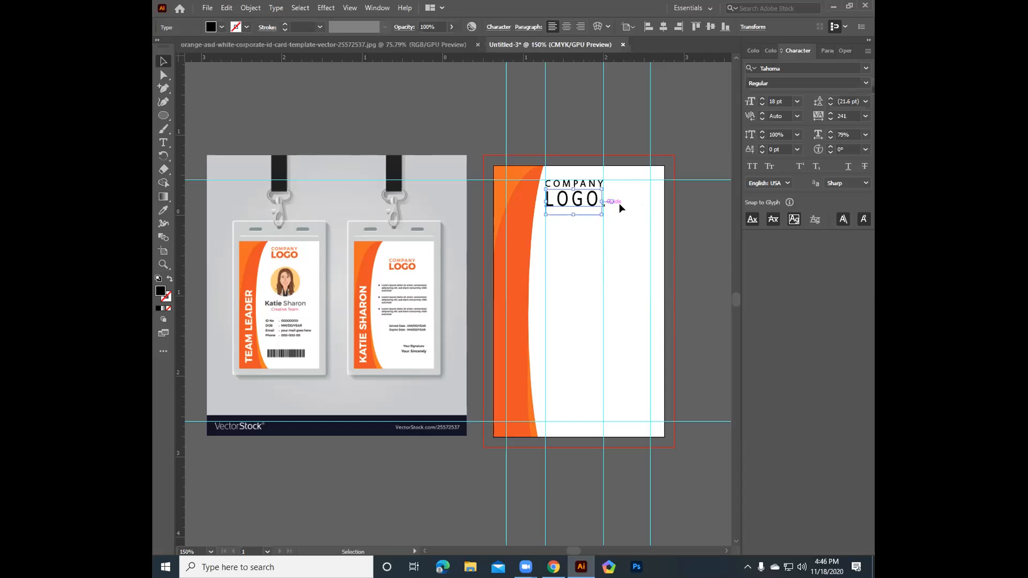
pyautogui.click(830, 132)
pyautogui.click(830, 132)
pyautogui.click(830, 131)
pyautogui.click(830, 131)
pyautogui.click(830, 132)
pyautogui.click(830, 131)
pyautogui.click(830, 131)
pyautogui.click(830, 131)
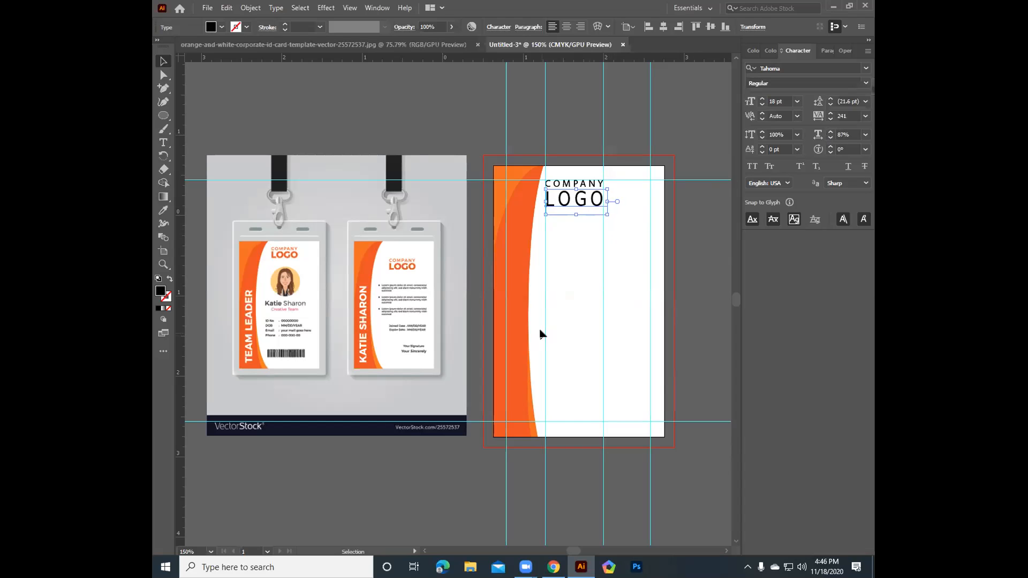
# Change the font of the LOGO text to Berlin Sans FB Demi Bold
pyautogui.click(798, 67)
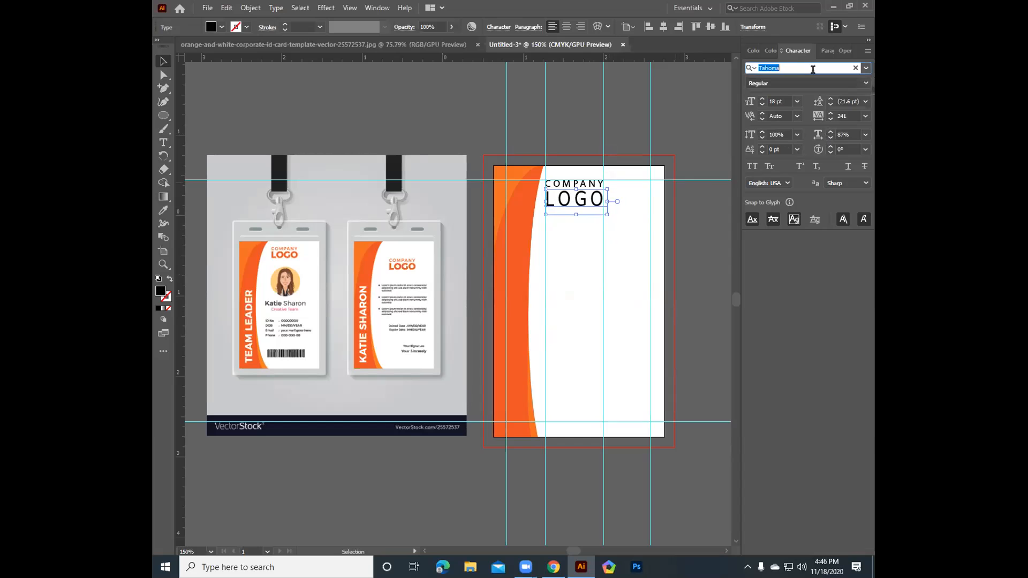
pyautogui.press('BackSpace')
pyautogui.click(866, 69)
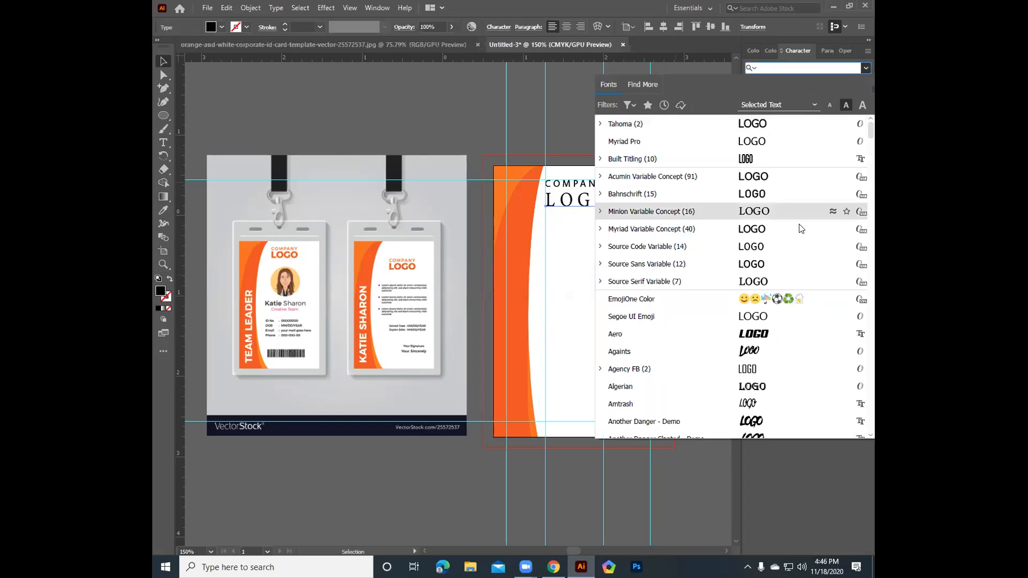
pyautogui.scroll(-5, 785, 264)
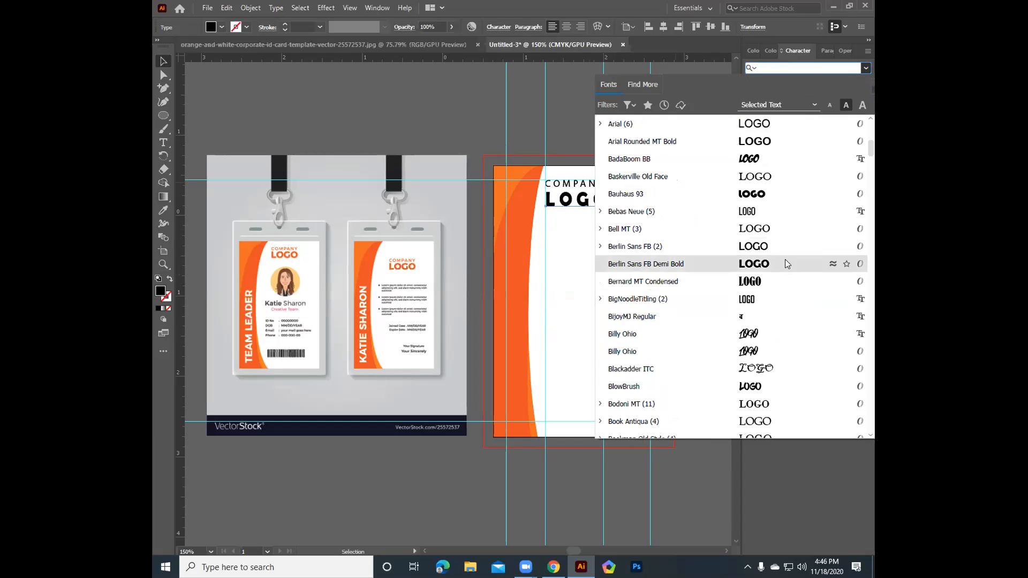
pyautogui.click(785, 264)
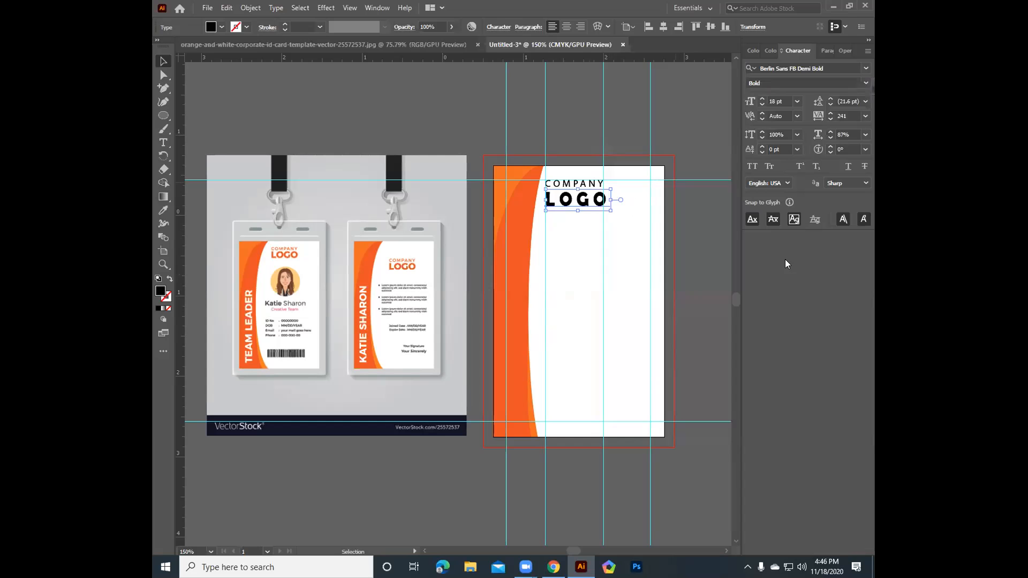
# Set the LOGO text in Gill Sans MT Bold
pyautogui.click(866, 70)
pyautogui.scroll(-3, 806, 214)
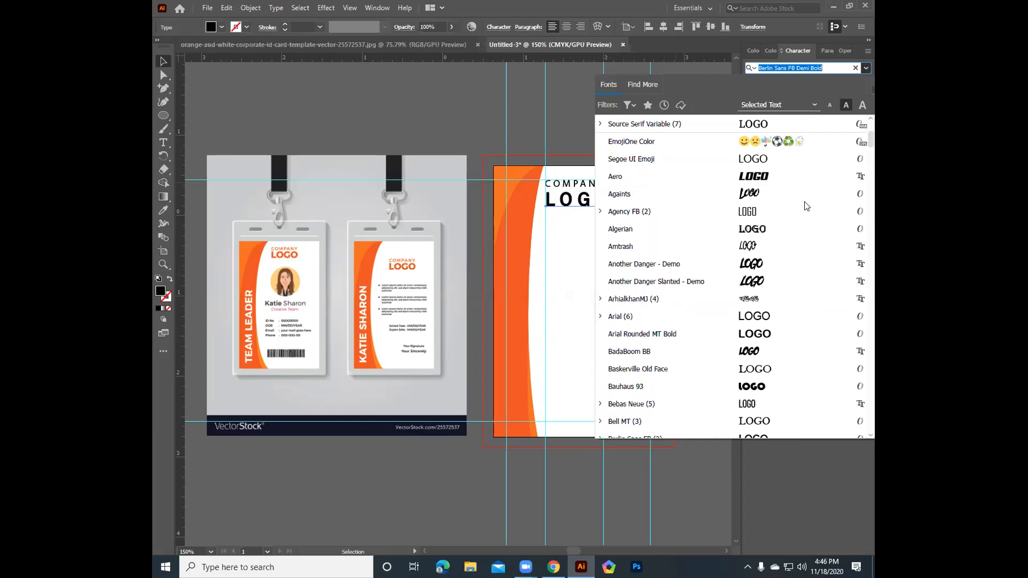
pyautogui.scroll(-10, 806, 216)
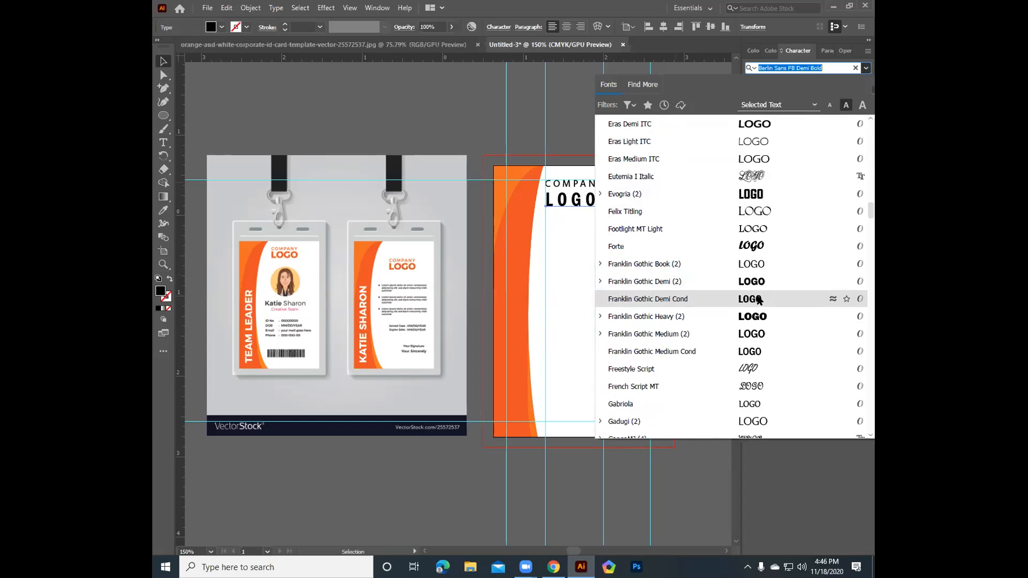
pyautogui.scroll(-6, 758, 299)
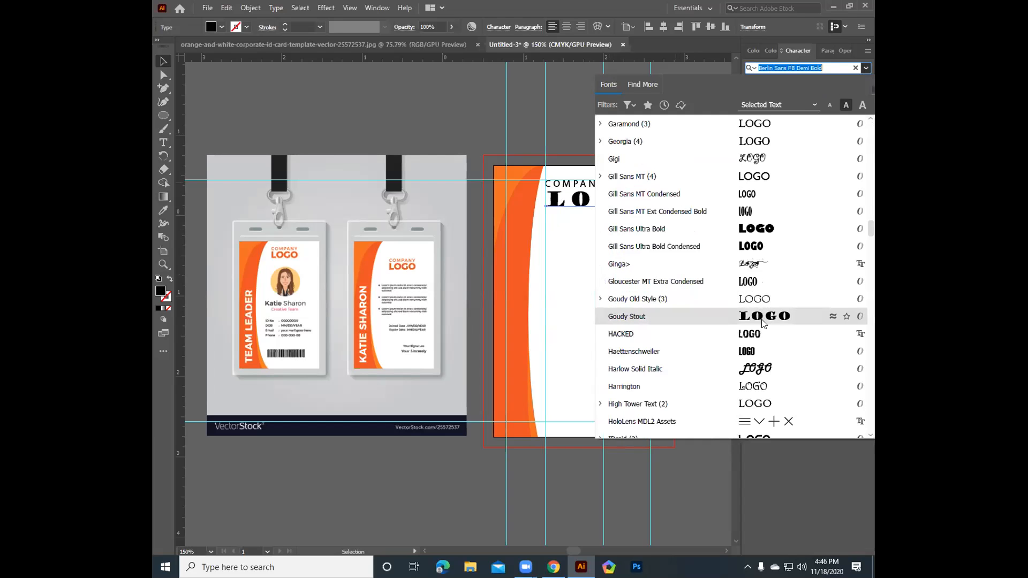
pyautogui.click(748, 177)
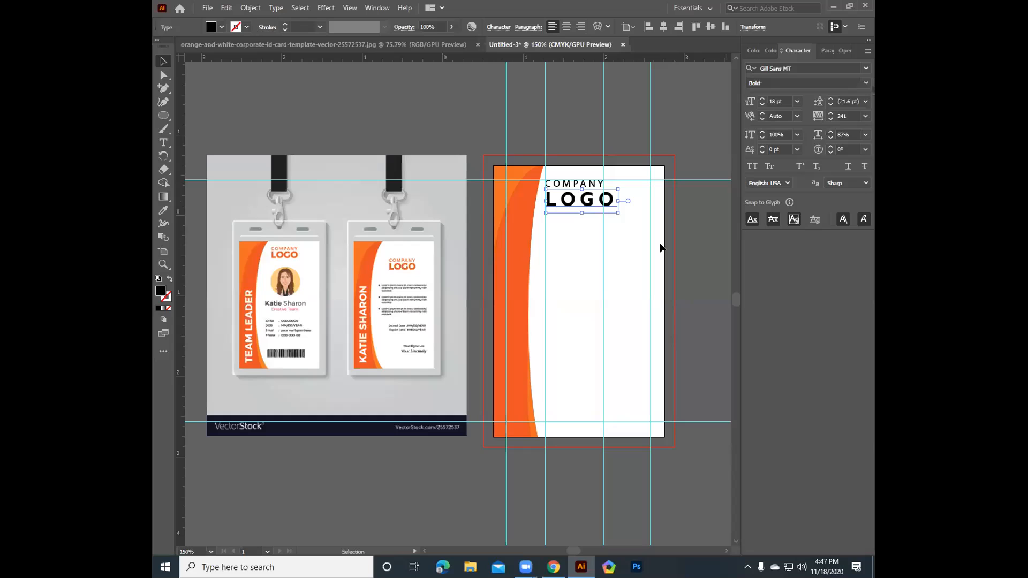
# Reduce the LOGO text's horizontal scale to 75% so it fits the width of COMPANY between the guides
pyautogui.click(830, 138)
pyautogui.click(830, 137)
pyautogui.click(831, 137)
pyautogui.click(831, 138)
pyautogui.click(830, 138)
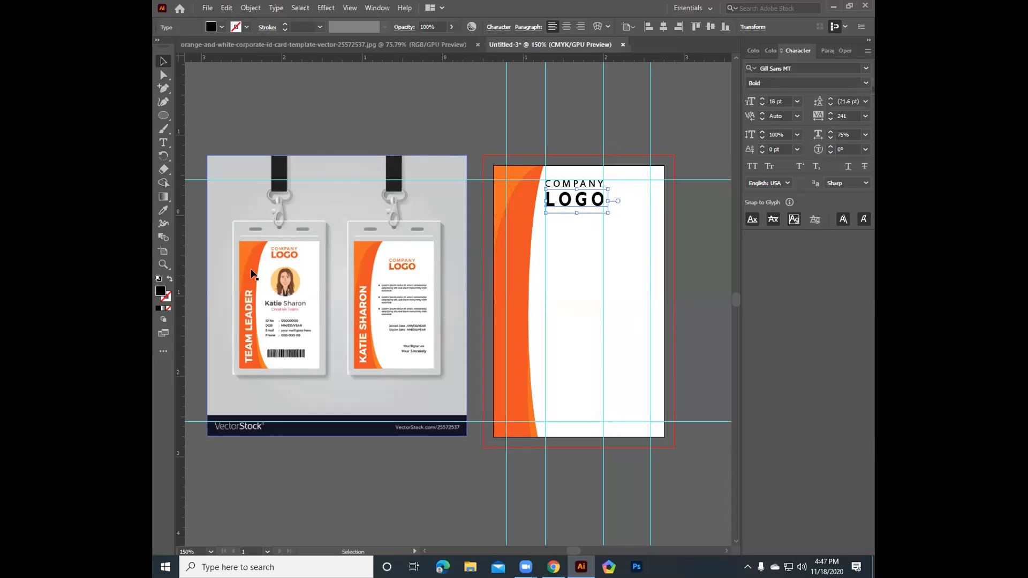
# Recolor the LOGO text with the dark orange sampled by Eyedropper from the band of the TEAM LEADER reference card
pyautogui.click(163, 210)
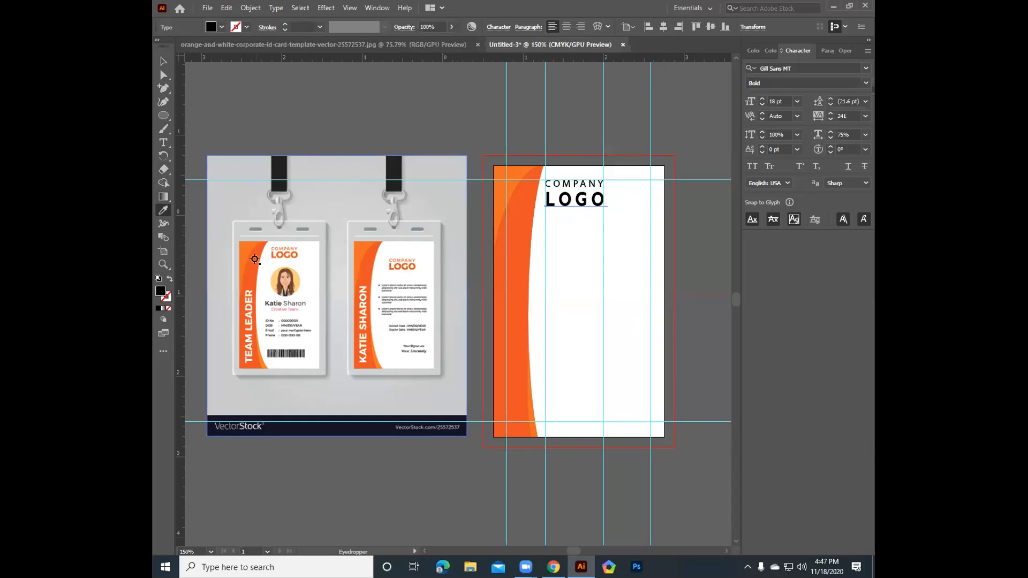
pyautogui.click(255, 259)
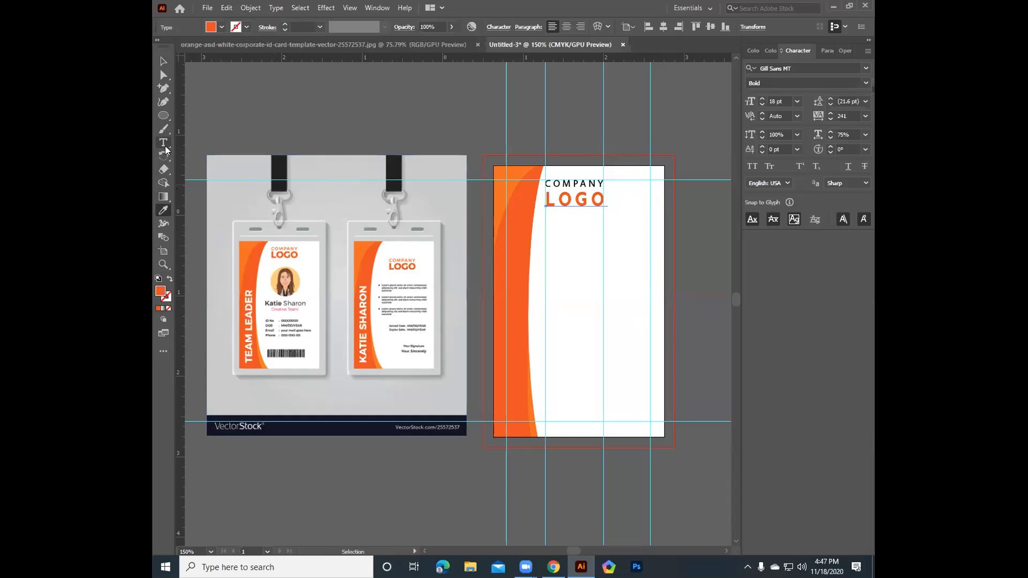
pyautogui.press('v')
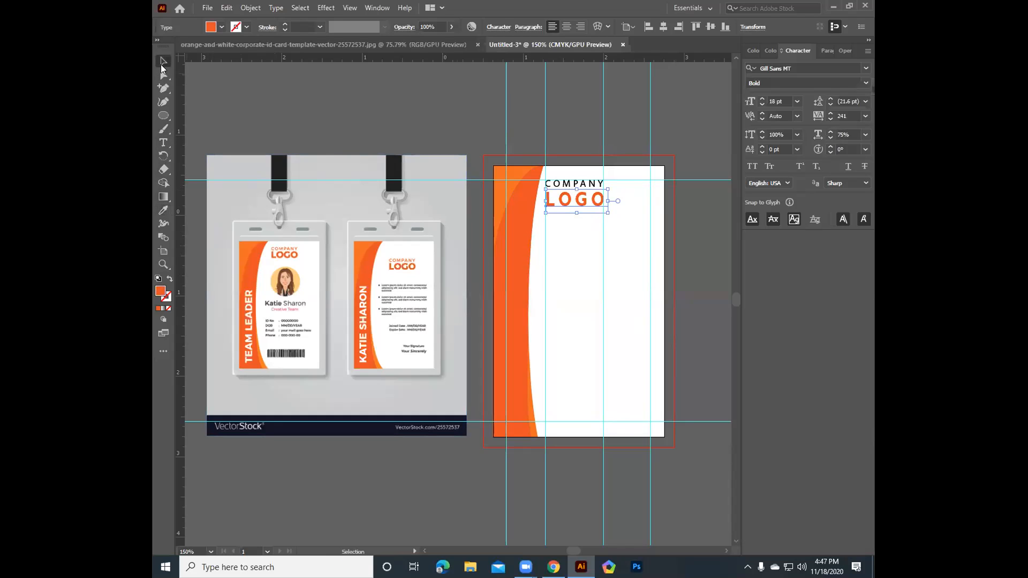
# Recolor the COMPANY text with the lighter orange sampled by Eyedropper from the reference card's band
pyautogui.click(581, 187)
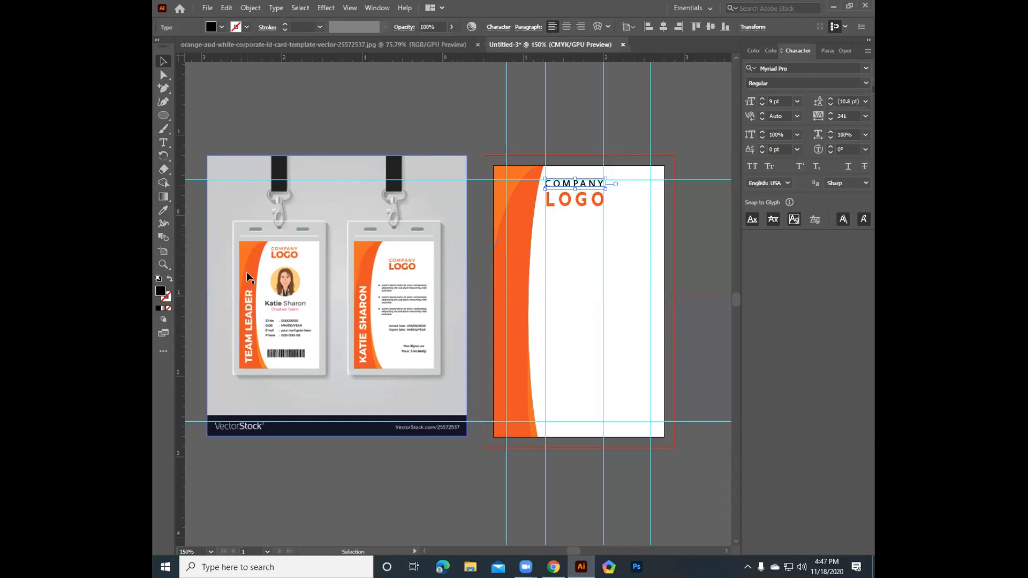
pyautogui.click(164, 210)
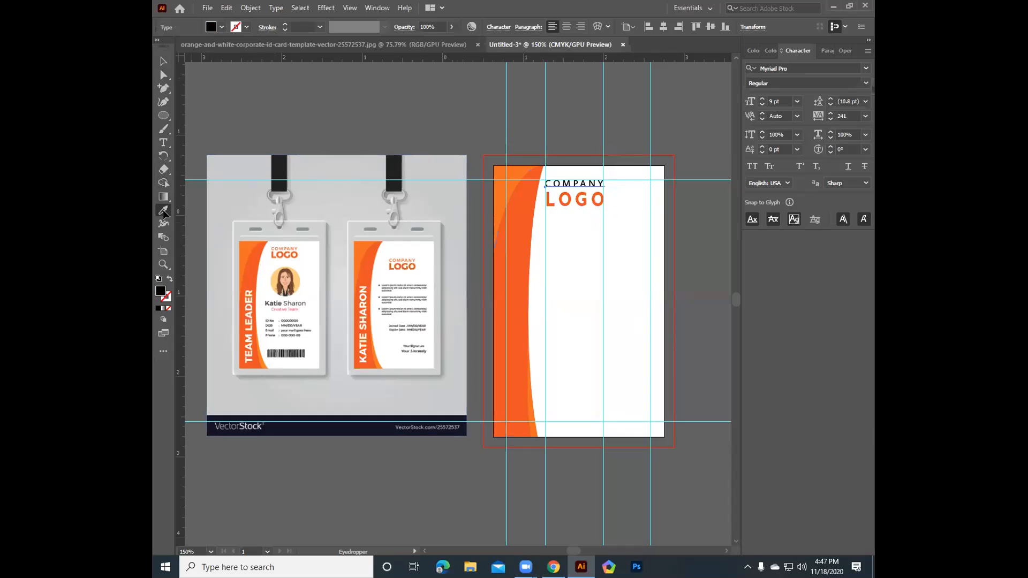
pyautogui.click(248, 250)
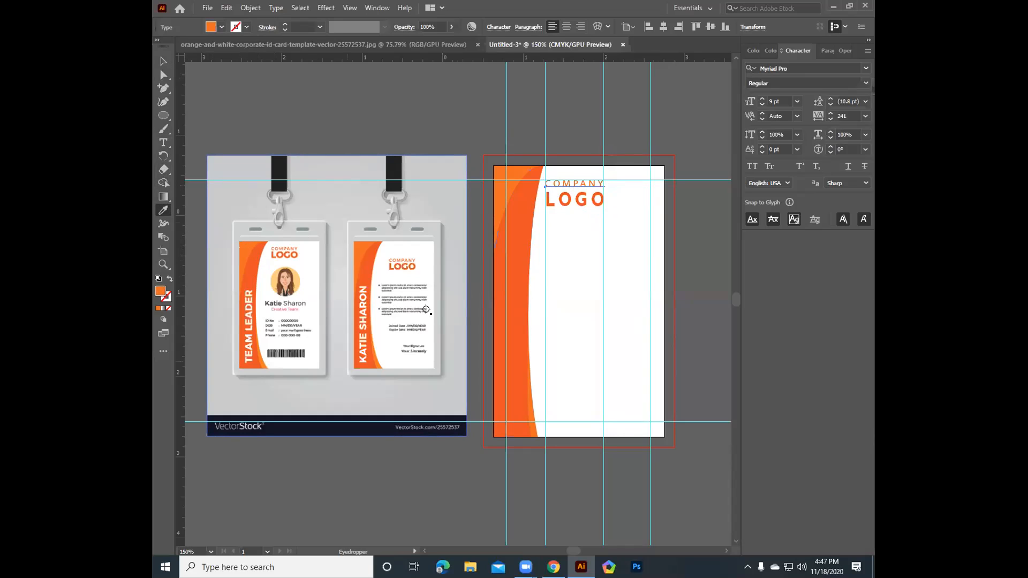
pyautogui.click(164, 61)
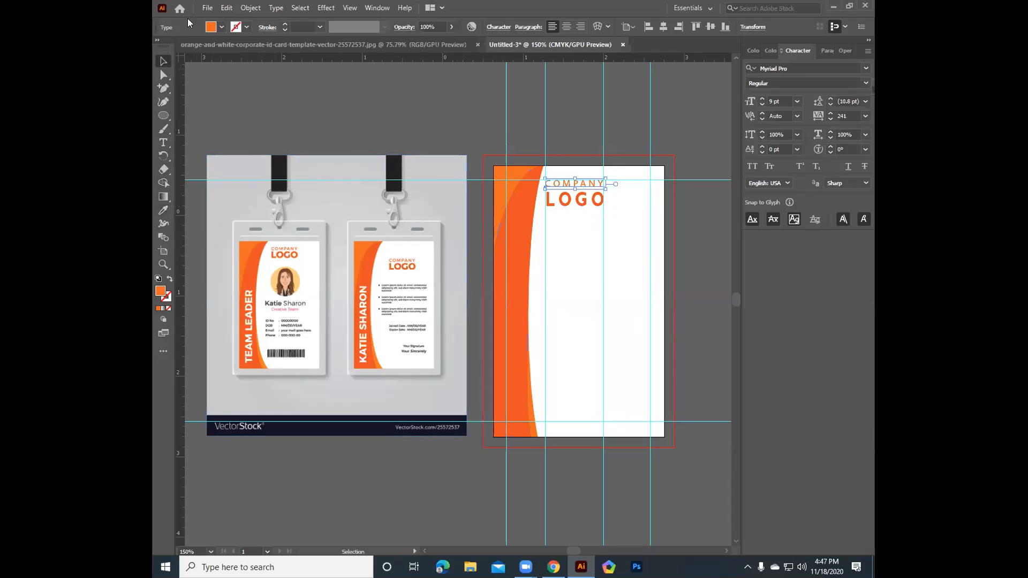
# Browse the Pictures folder and other locations on the computer for a file to open
pyautogui.click(207, 7)
pyautogui.click(230, 48)
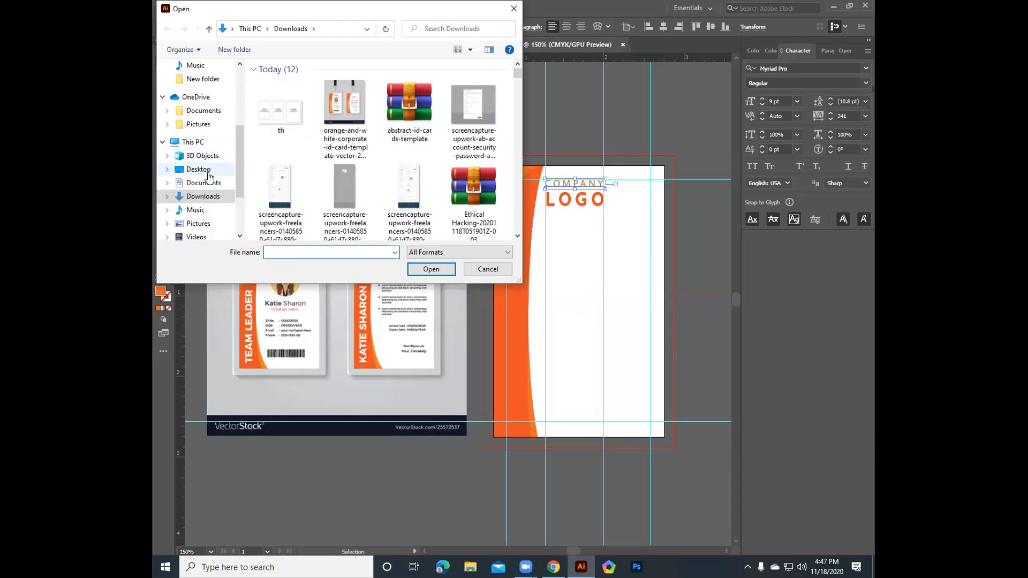
pyautogui.scroll(-1, 209, 182)
pyautogui.click(206, 176)
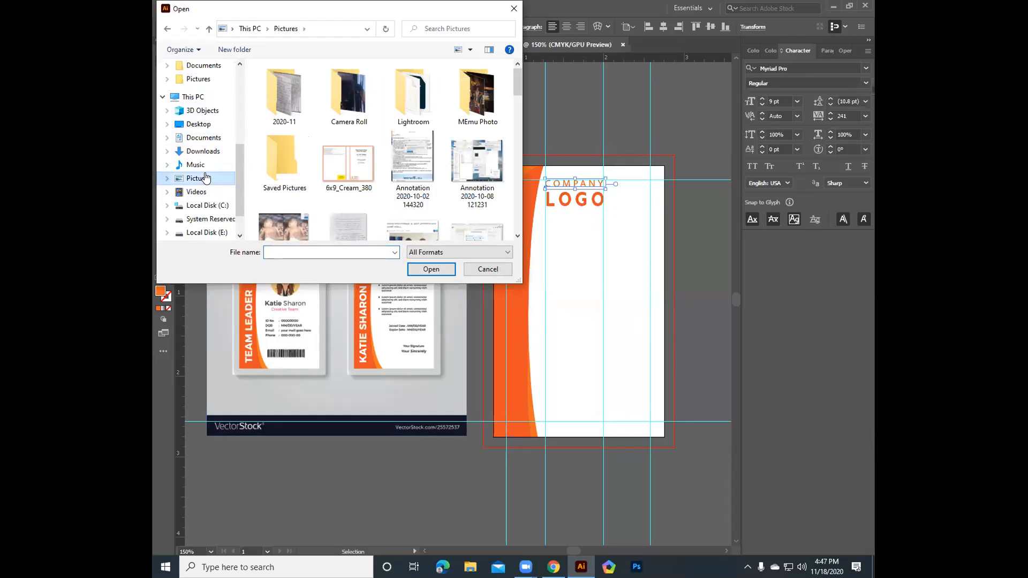
pyautogui.scroll(-1, 209, 161)
pyautogui.click(197, 147)
pyautogui.click(207, 135)
pyautogui.scroll(3, 201, 140)
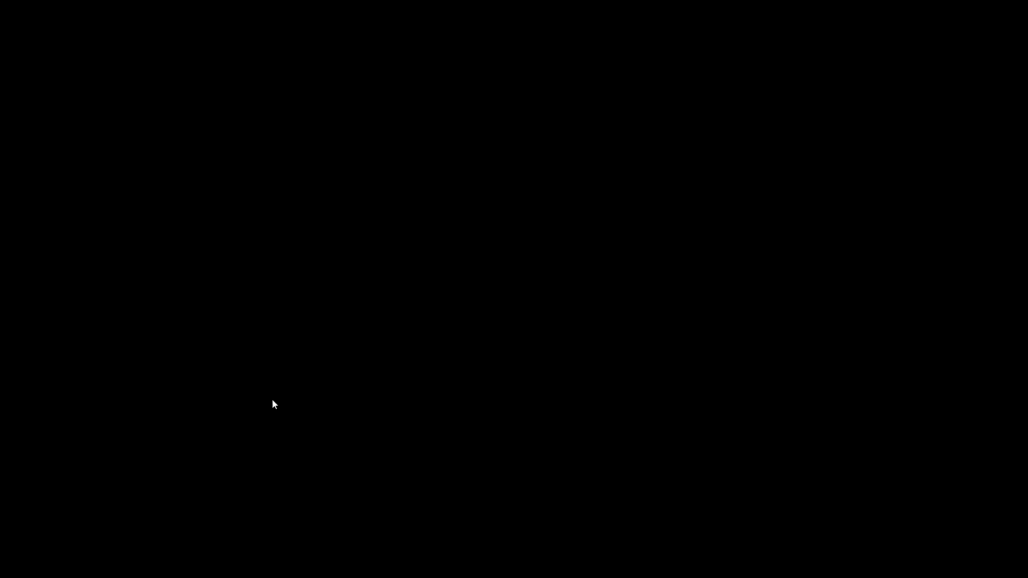
# Position the white name text beneath the black photo frame on the dark blue card
pyautogui.moveTo(340, 407); pyautogui.dragTo(271, 407)
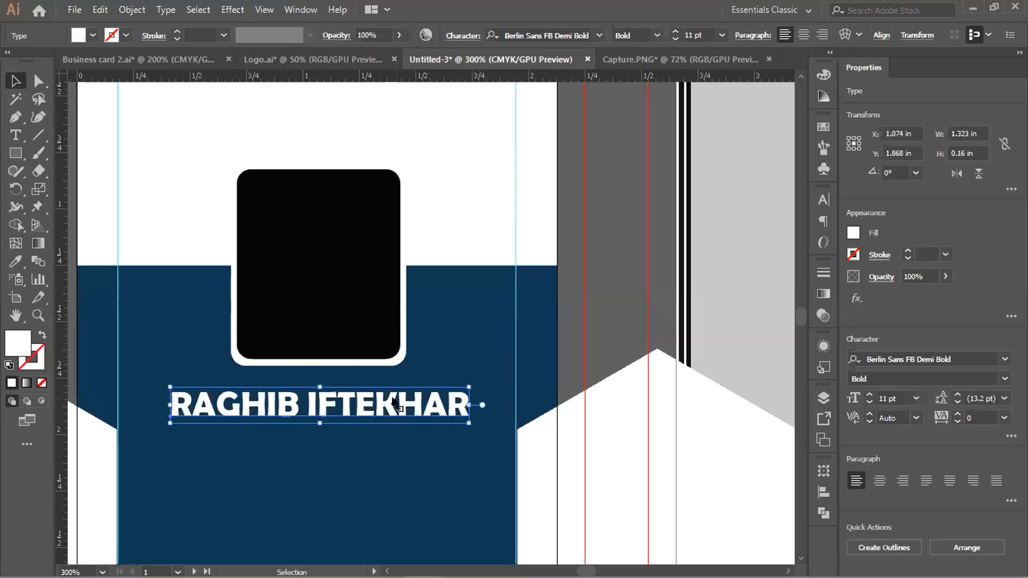
pyautogui.scroll(-2, 327, 424)
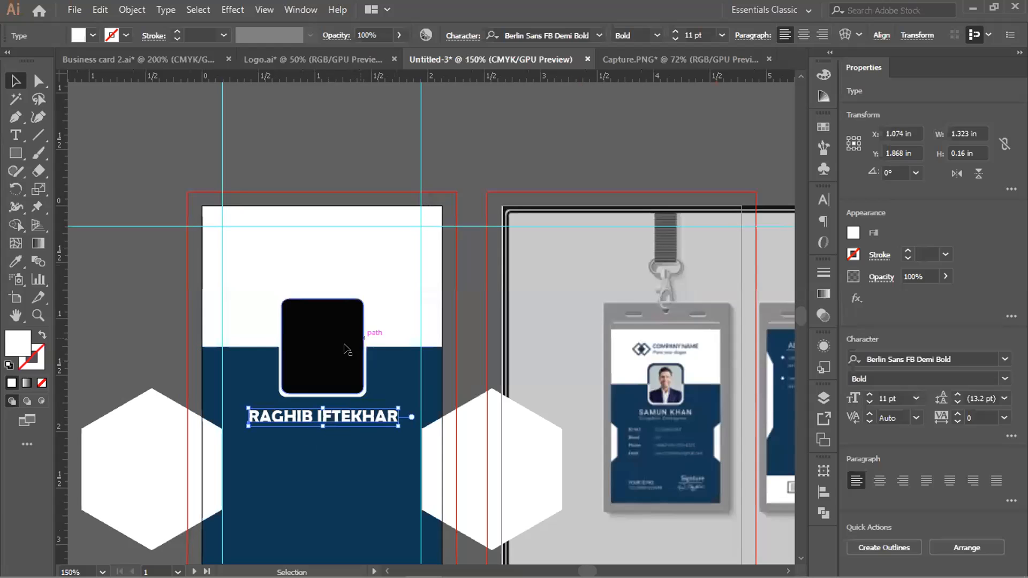
pyautogui.click(133, 183)
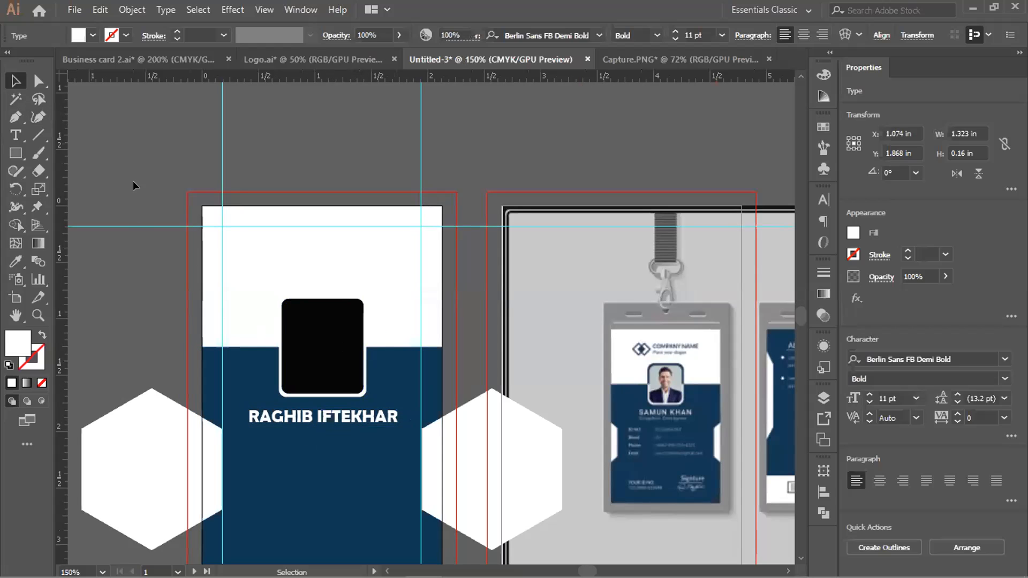
pyautogui.click(281, 417)
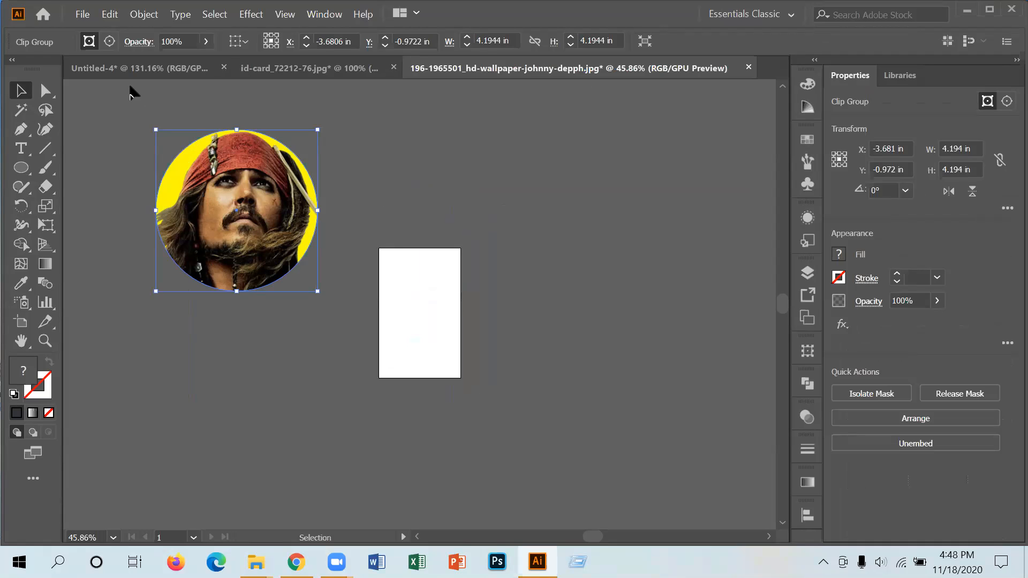
# Transfer the circular clipped pirate photo from its image document to the teal wave card in Untitled-4
pyautogui.click(281, 328)
pyautogui.moveTo(248, 245); pyautogui.dragTo(161, 65)
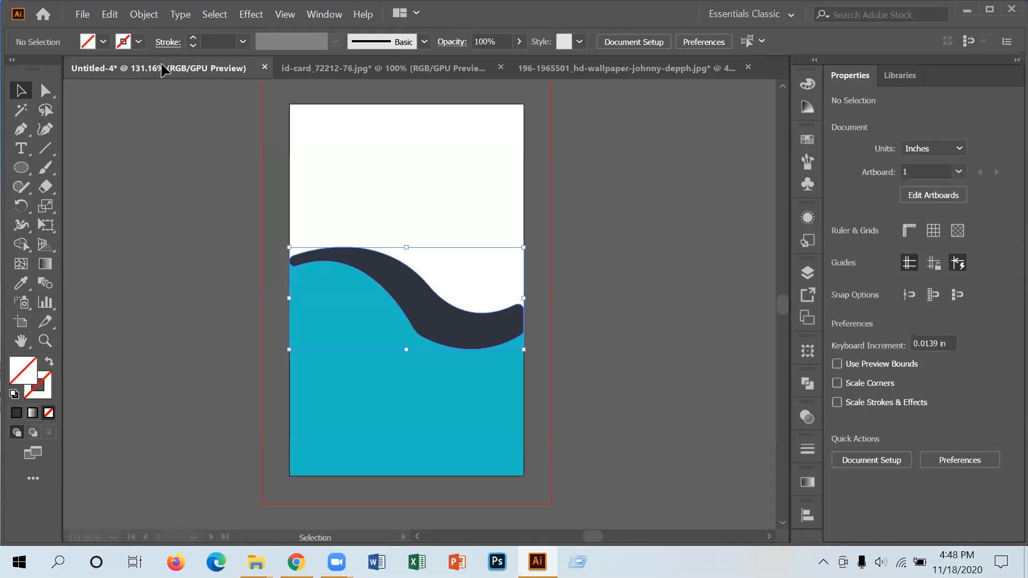
pyautogui.click(624, 74)
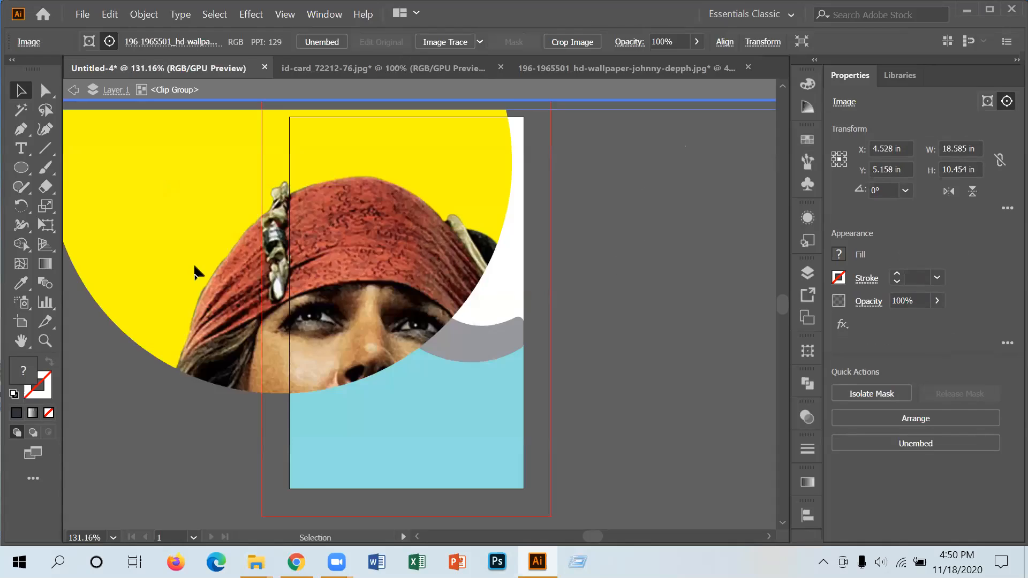
# Shrink the pirate image inside its circular clipping mask to about 2.39 by 1.35 in, moving it as needed
pyautogui.moveTo(193, 261); pyautogui.dragTo(303, 345)
pyautogui.moveTo(221, 292); pyautogui.dragTo(378, 278)
pyautogui.moveTo(208, 203); pyautogui.dragTo(558, 393)
pyautogui.moveTo(675, 475); pyautogui.dragTo(312, 232)
pyautogui.moveTo(223, 182); pyautogui.dragTo(133, 184)
pyautogui.moveTo(85, 127); pyautogui.dragTo(438, 293)
pyautogui.moveTo(674, 398); pyautogui.dragTo(367, 186)
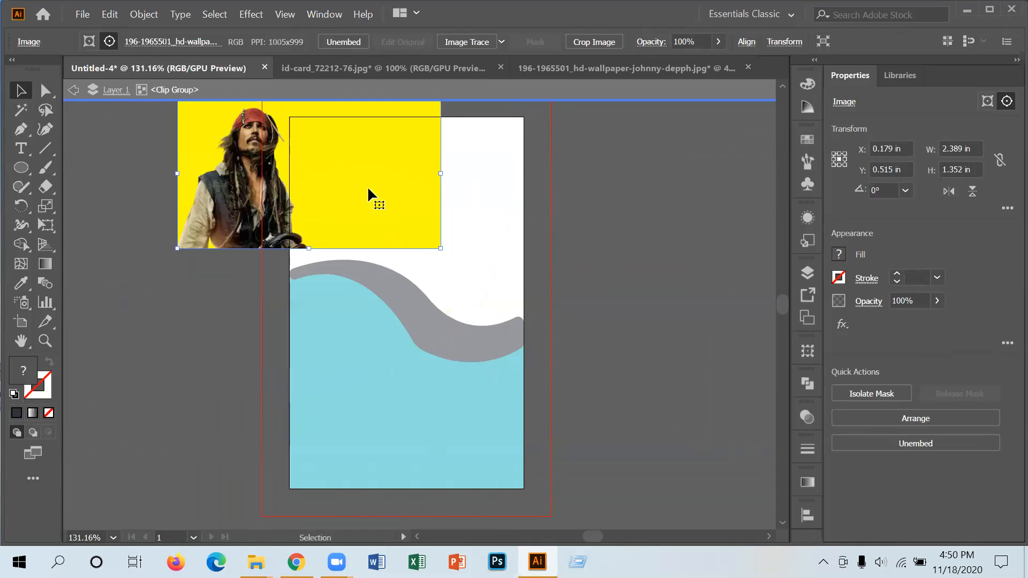
# Enlarge the pirate image within the clipping mask to about 3.75 by 2.3 in and place it at X 0 in, Y 1.169 in
pyautogui.click(416, 287)
pyautogui.moveTo(440, 248); pyautogui.dragTo(616, 427)
pyautogui.moveTo(389, 284); pyautogui.dragTo(260, 187)
pyautogui.moveTo(484, 332); pyautogui.dragTo(647, 471)
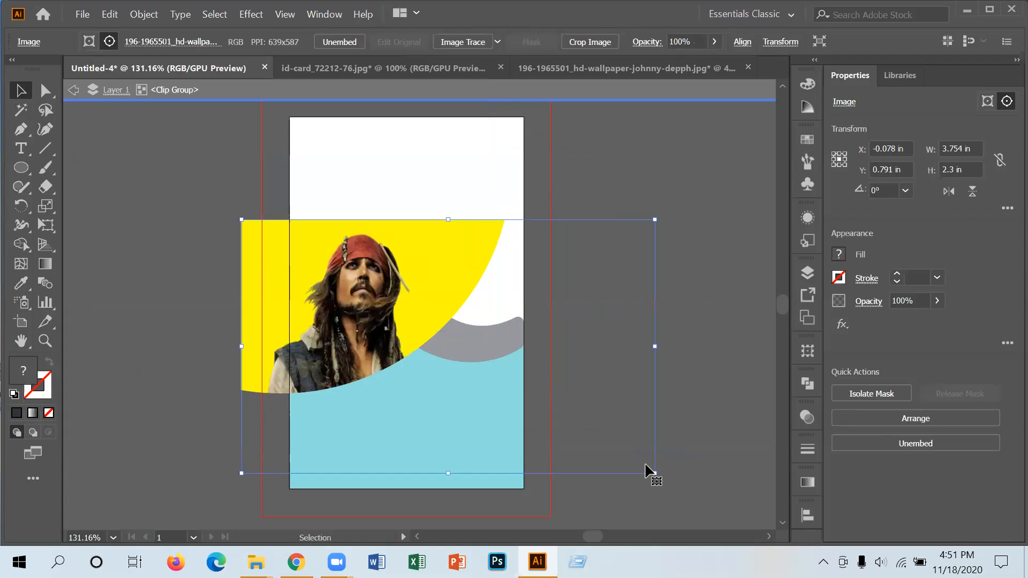
pyautogui.moveTo(377, 280); pyautogui.dragTo(81, 99)
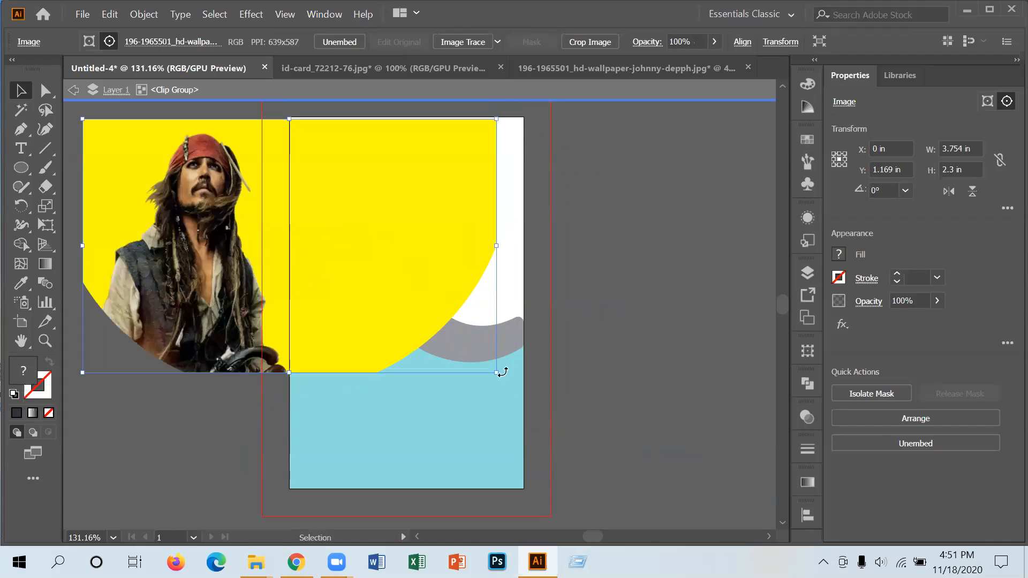
# Scale the pirate image up to about 5.3 by 3.3 in and reposition it within the circular mask
pyautogui.moveTo(495, 372); pyautogui.dragTo(667, 484)
pyautogui.moveTo(478, 348); pyautogui.dragTo(378, 268)
pyautogui.moveTo(316, 209)
pyautogui.mouseDown()
pyautogui.moveTo(395, 321)
pyautogui.moveTo(298, 199)
pyautogui.mouseUp()
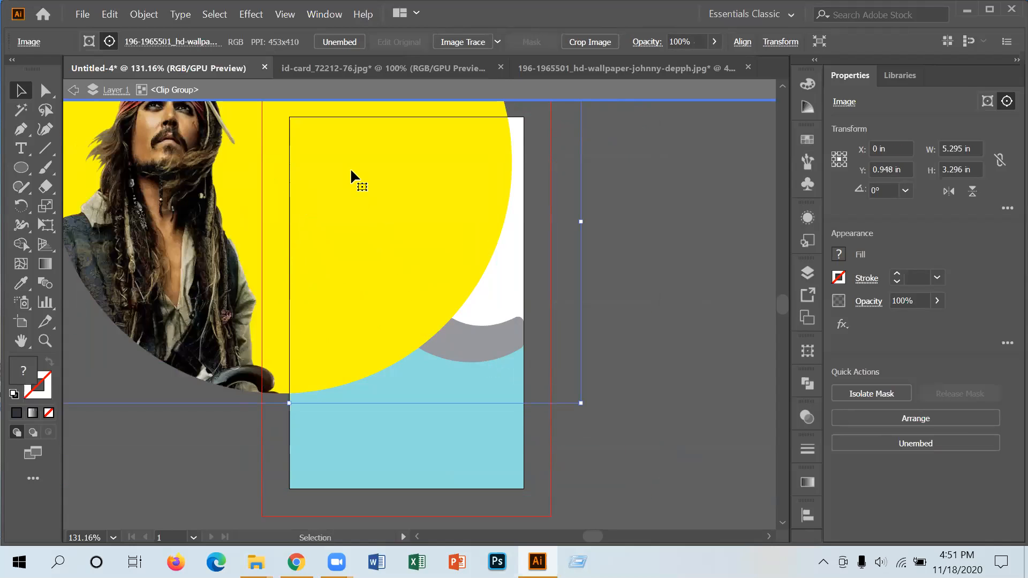
pyautogui.click(45, 91)
pyautogui.moveTo(376, 258); pyautogui.dragTo(233, 142)
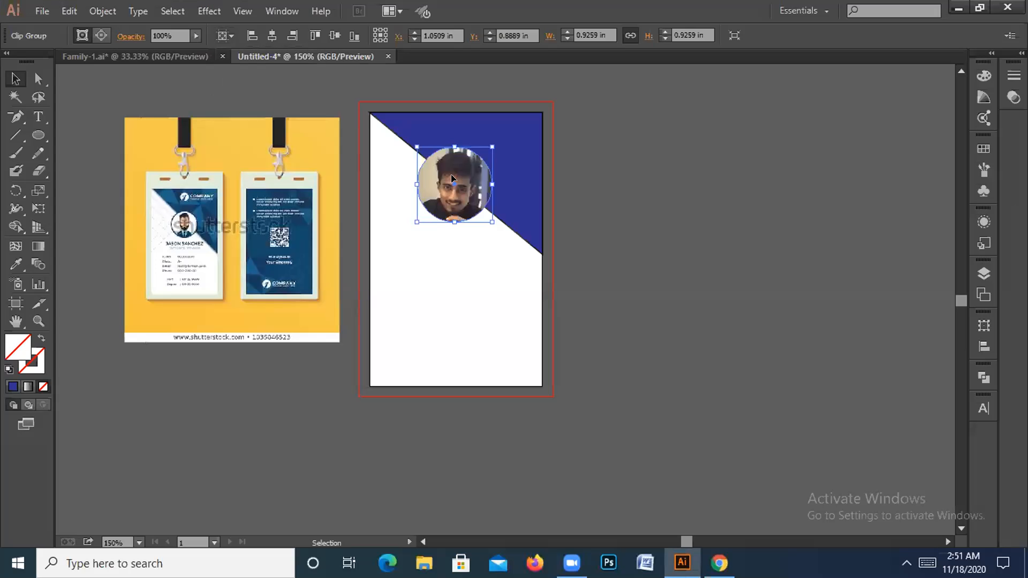
# Center the circular portrait photo horizontally on the card with the blue triangle
pyautogui.click(271, 35)
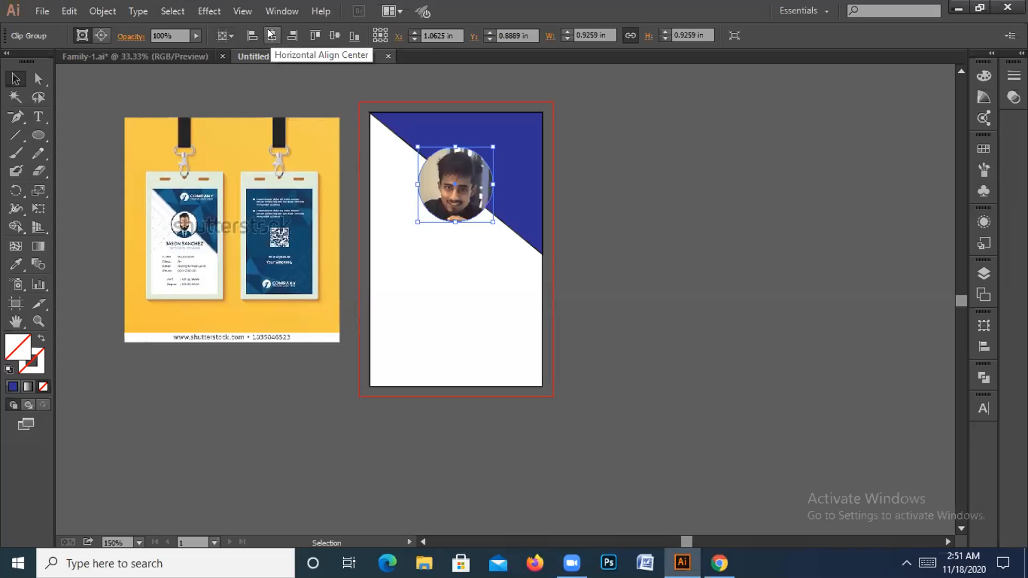
pyautogui.click(680, 185)
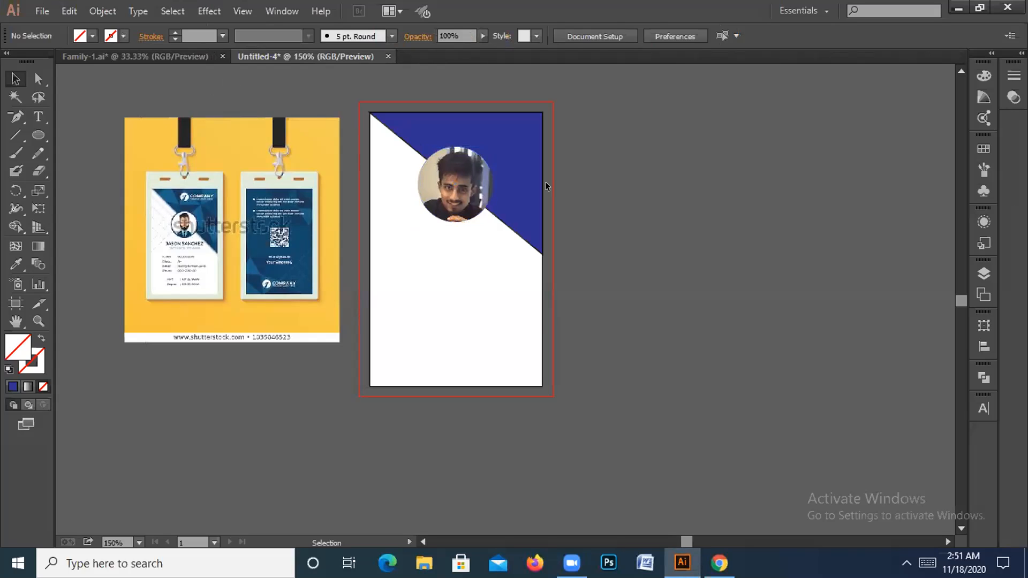
pyautogui.click(493, 164)
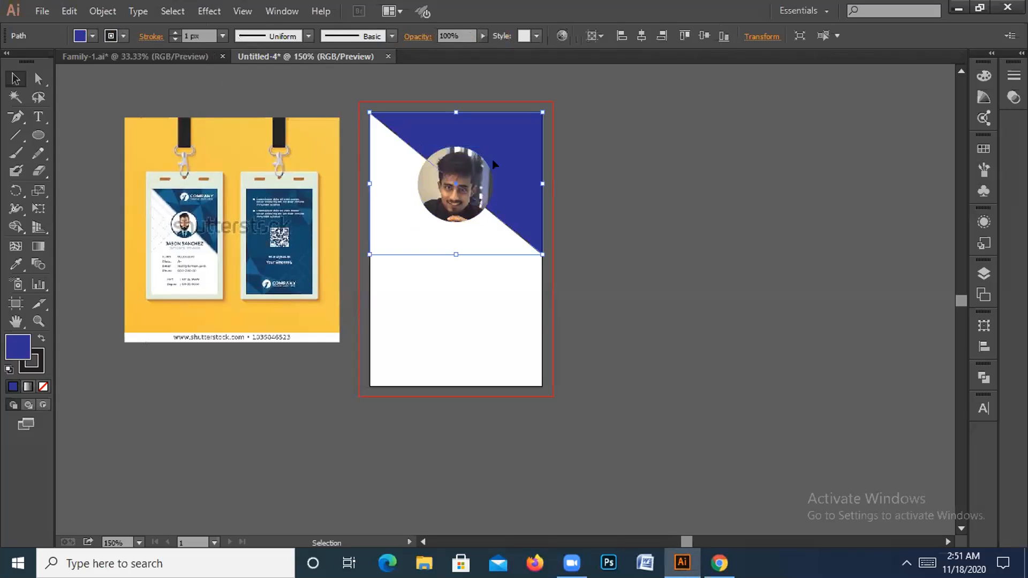
pyautogui.keyDown('shift'); pyautogui.click(449, 201); pyautogui.keyUp('shift')
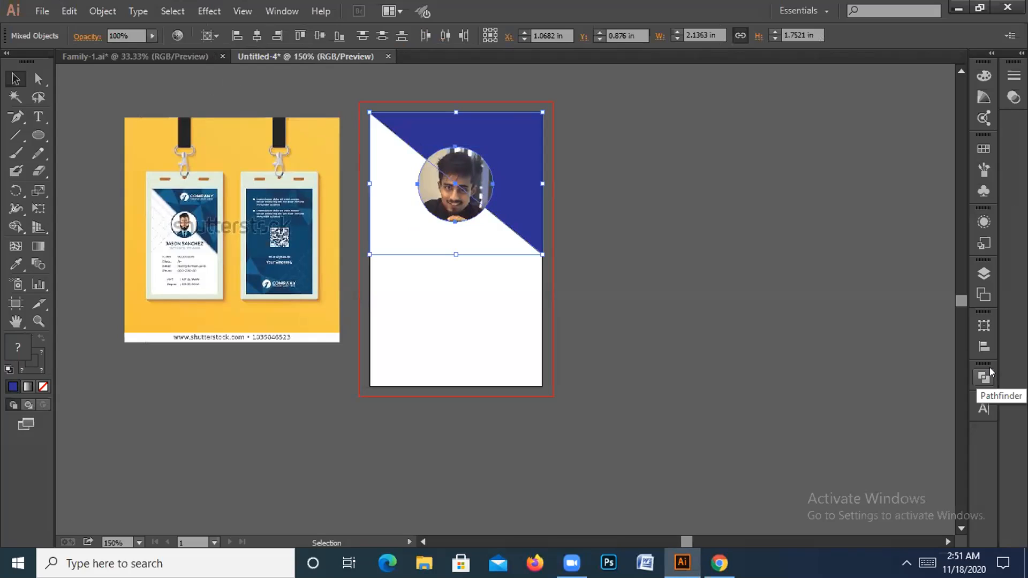
pyautogui.click(983, 379)
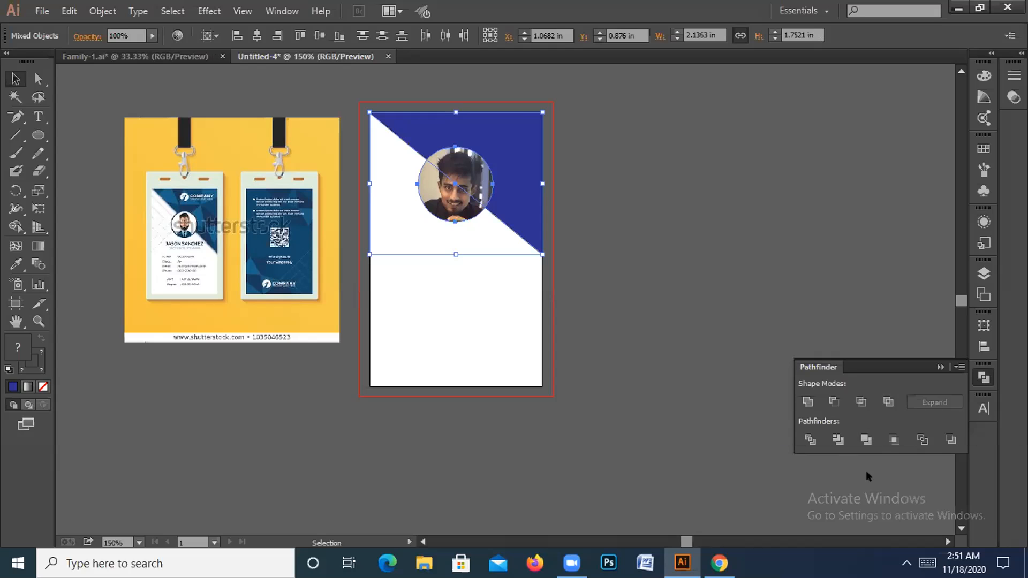
pyautogui.click(785, 315)
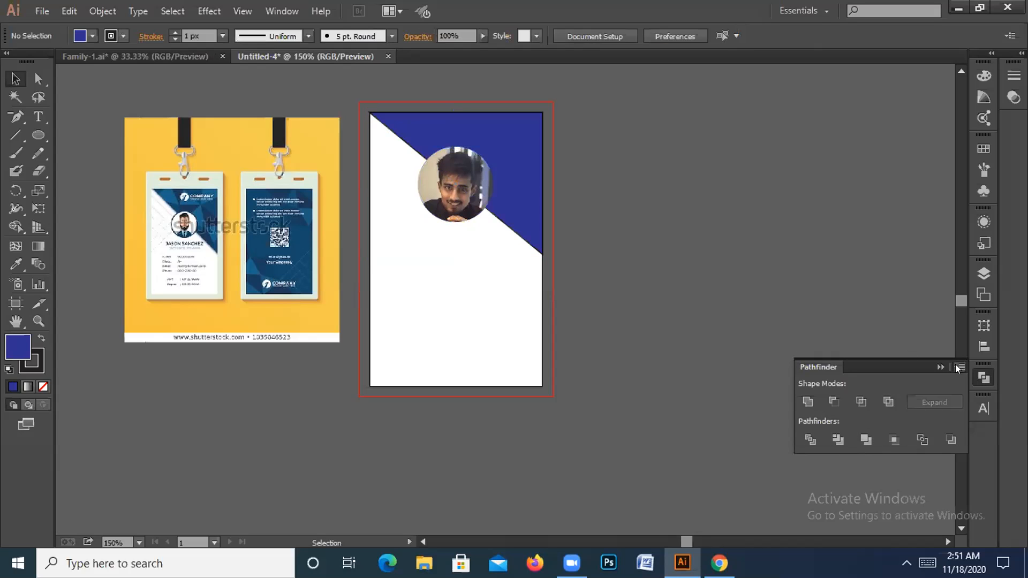
# Try to divide the overlap between the blue triangle and the circular photo with the Shape Builder tool
pyautogui.click(514, 172)
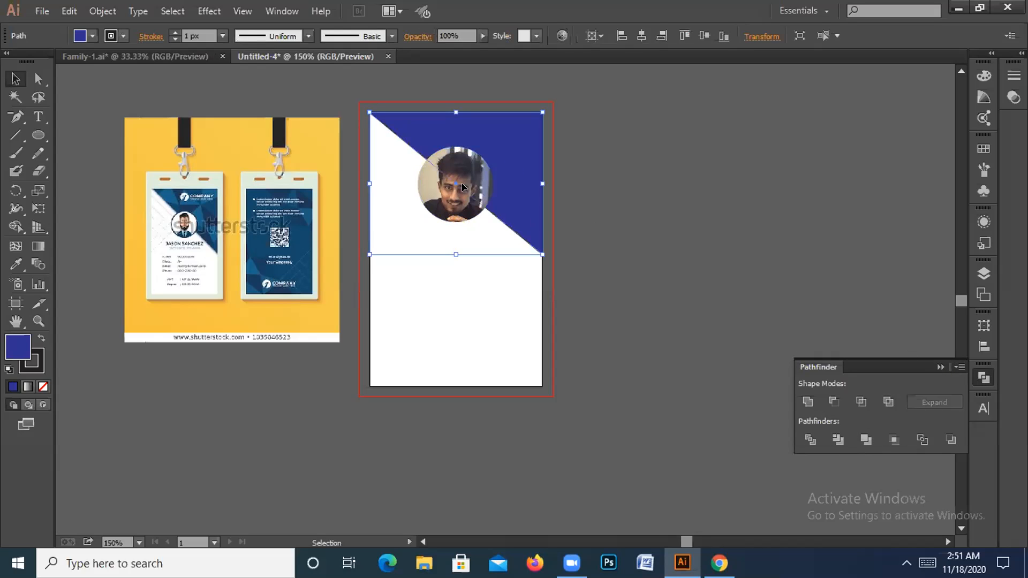
pyautogui.click(16, 227)
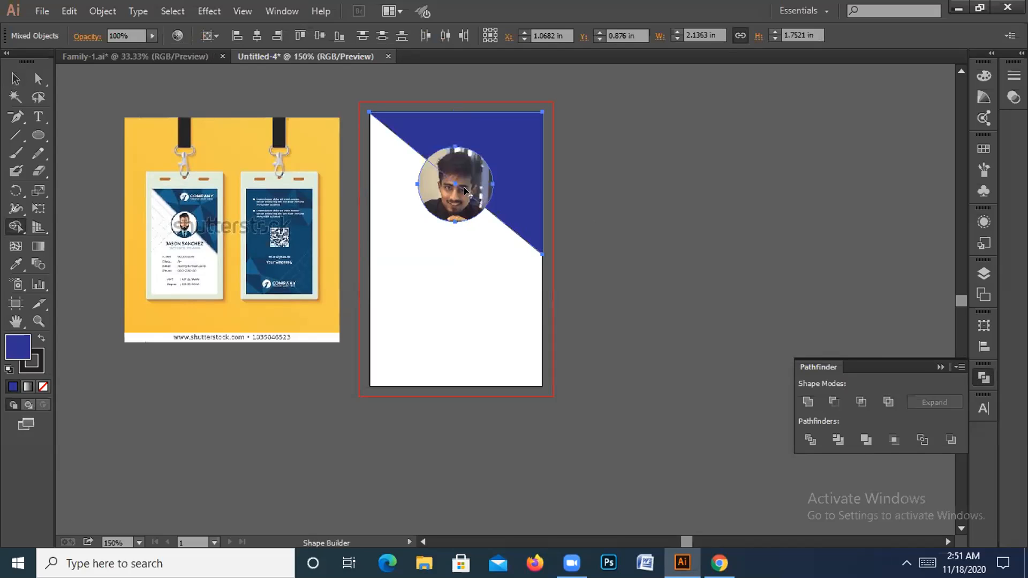
pyautogui.click(474, 182)
pyautogui.press('v')
pyautogui.click(633, 187)
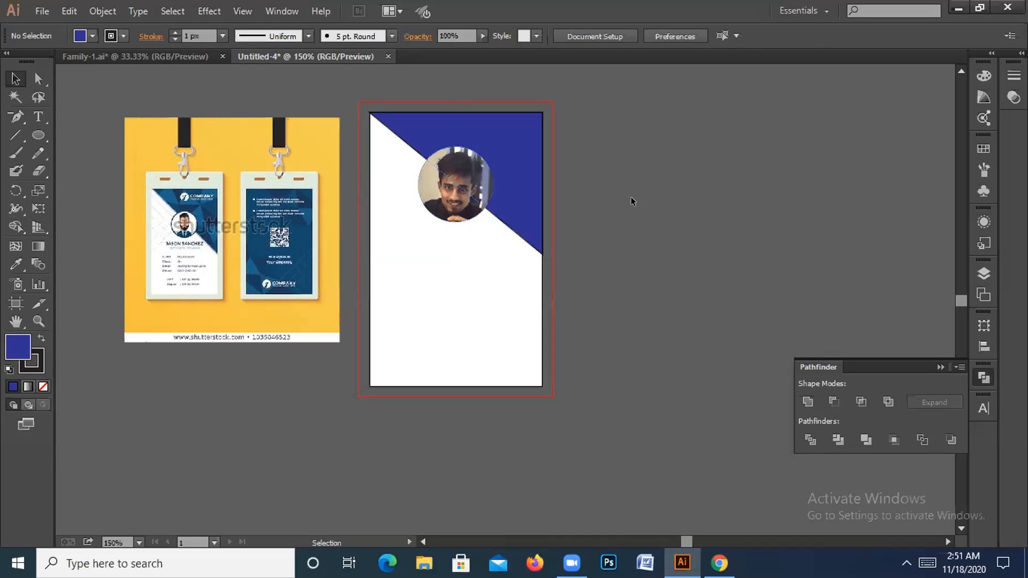
# Move the blue triangle off the card, undo the move and deselect the triangle
pyautogui.click(527, 155)
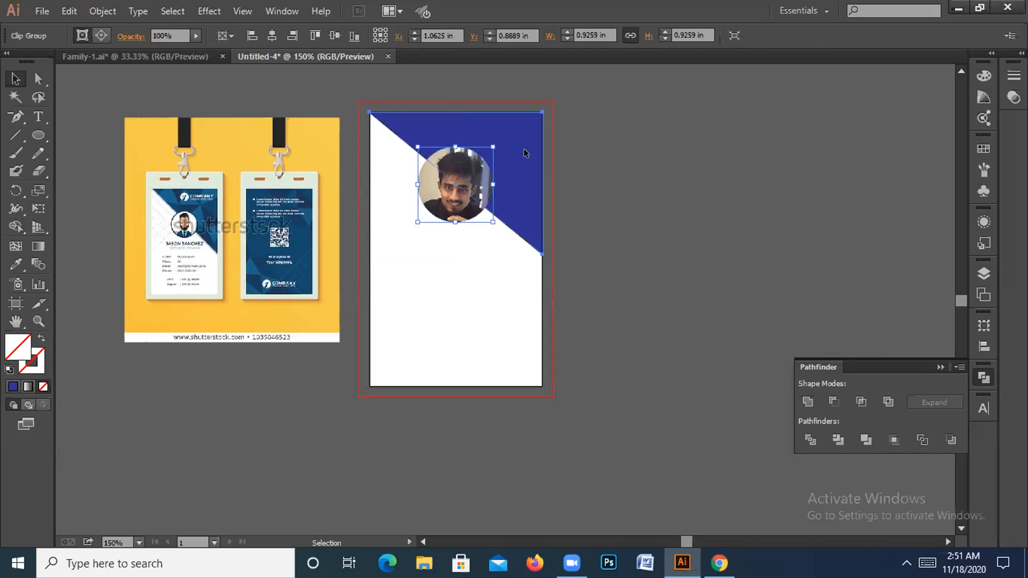
pyautogui.moveTo(533, 168); pyautogui.dragTo(676, 161)
pyautogui.hotkey('ctrl', 'z')
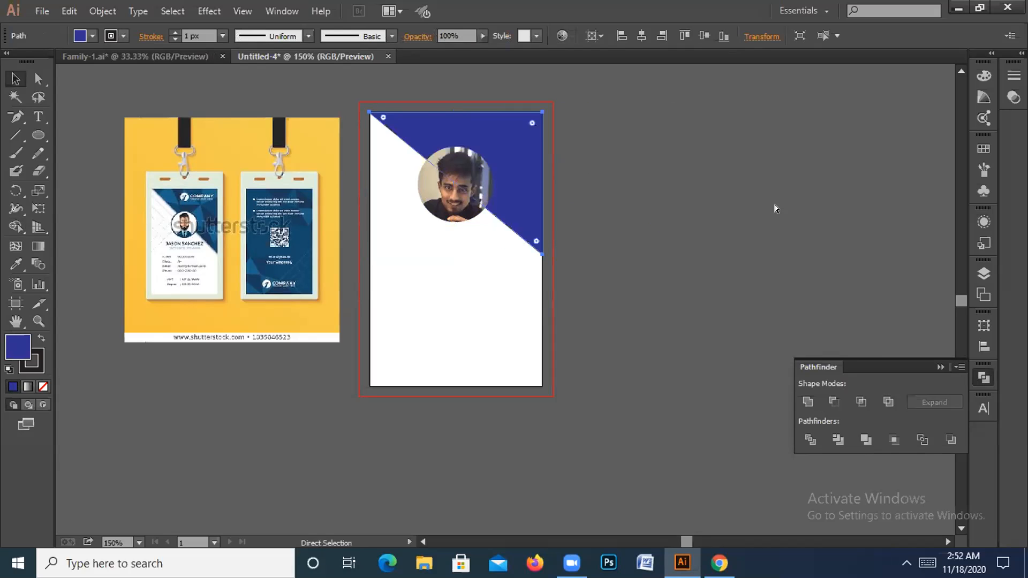
pyautogui.click(766, 295)
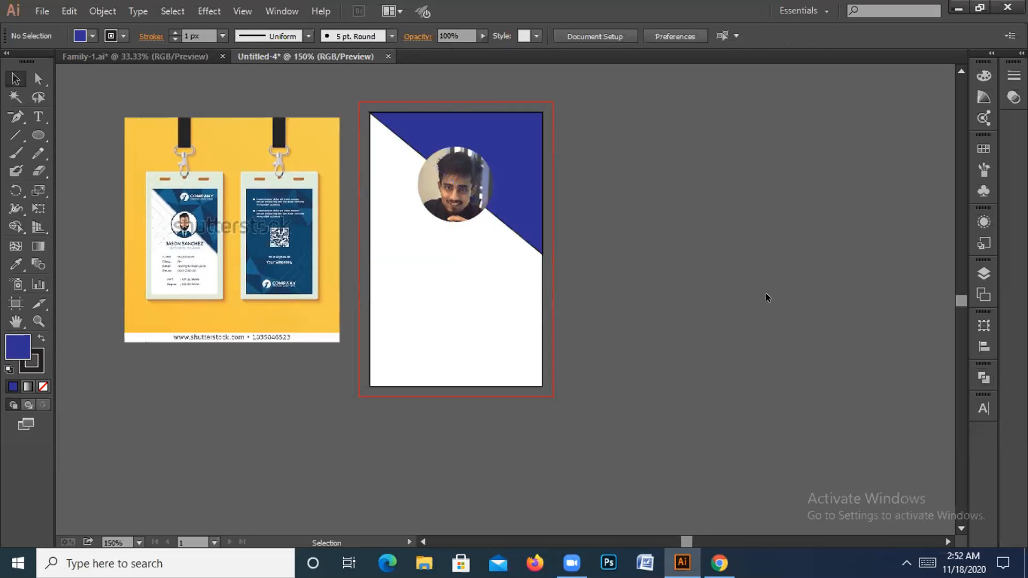
# Remove the black stroke from the blue triangle on the card
pyautogui.click(523, 138)
pyautogui.click(123, 36)
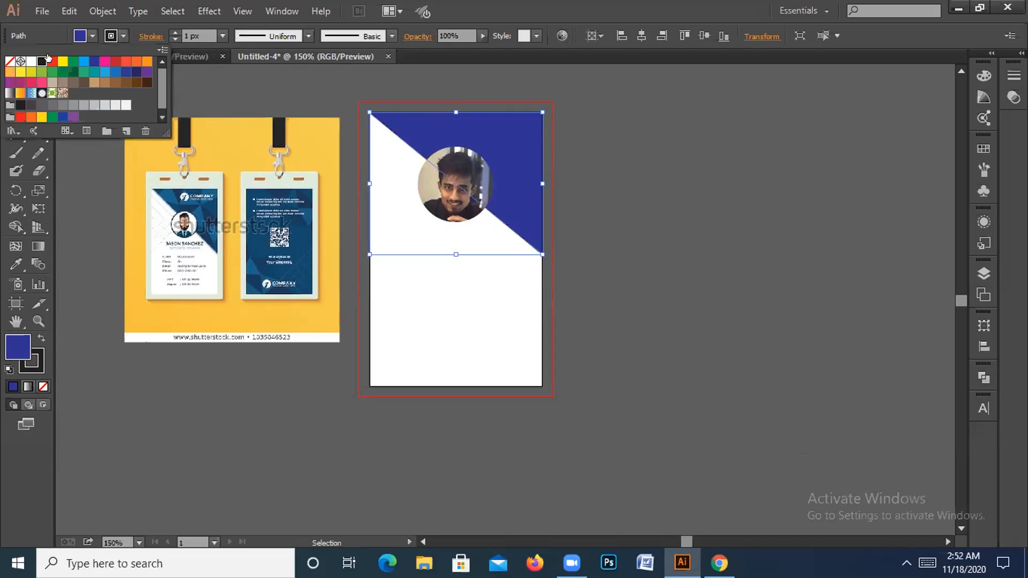
pyautogui.click(10, 61)
pyautogui.click(556, 136)
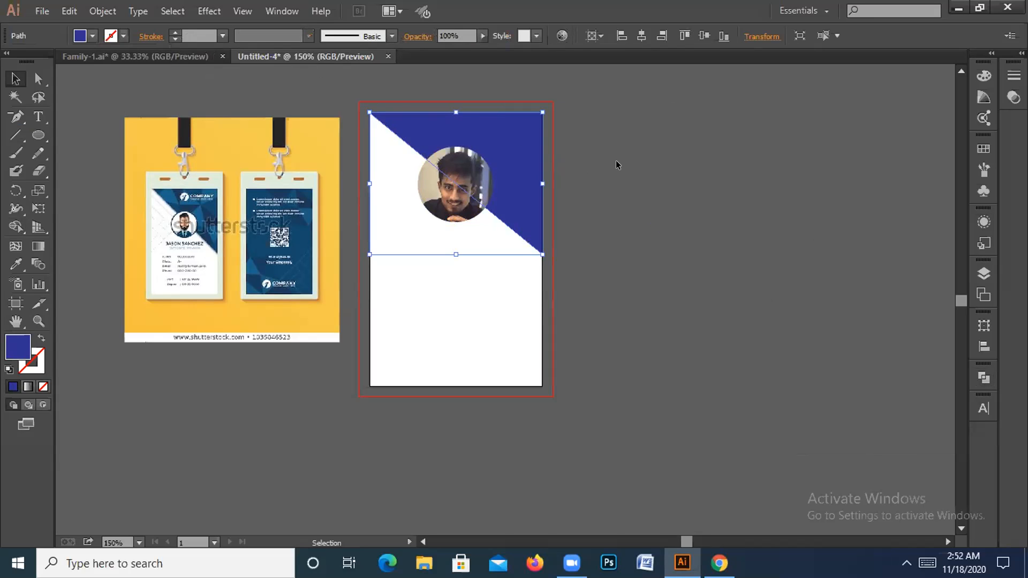
pyautogui.click(618, 165)
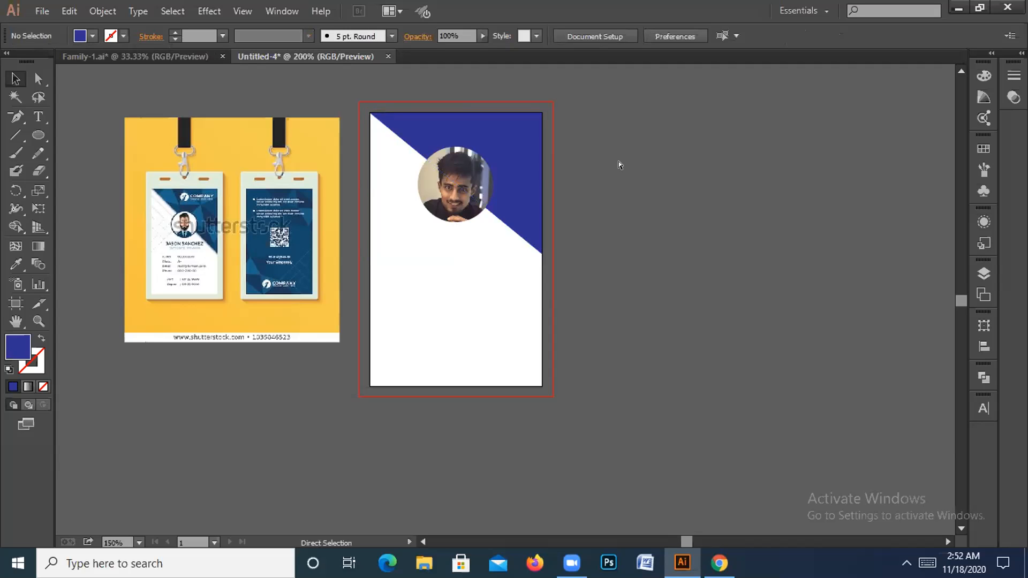
# Bring the circular clipped photo to the front of the card's stacking order
pyautogui.hotkey('ctrl', '=')
pyautogui.hotkey('ctrl', '=')
pyautogui.moveTo(608, 301); pyautogui.dragTo(638, 307)
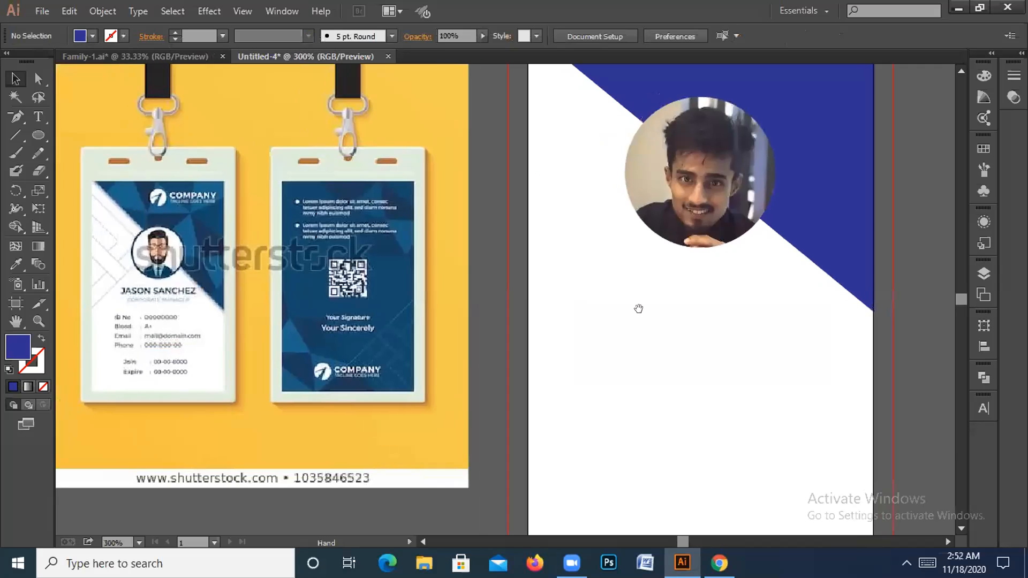
pyautogui.moveTo(562, 324); pyautogui.dragTo(540, 257)
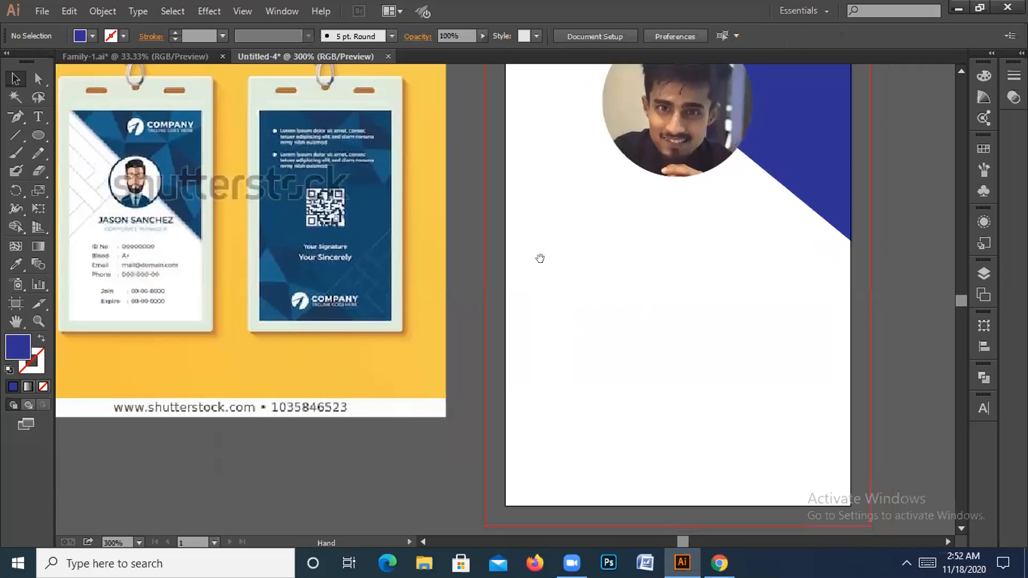
pyautogui.hotkey('ctrl', '-')
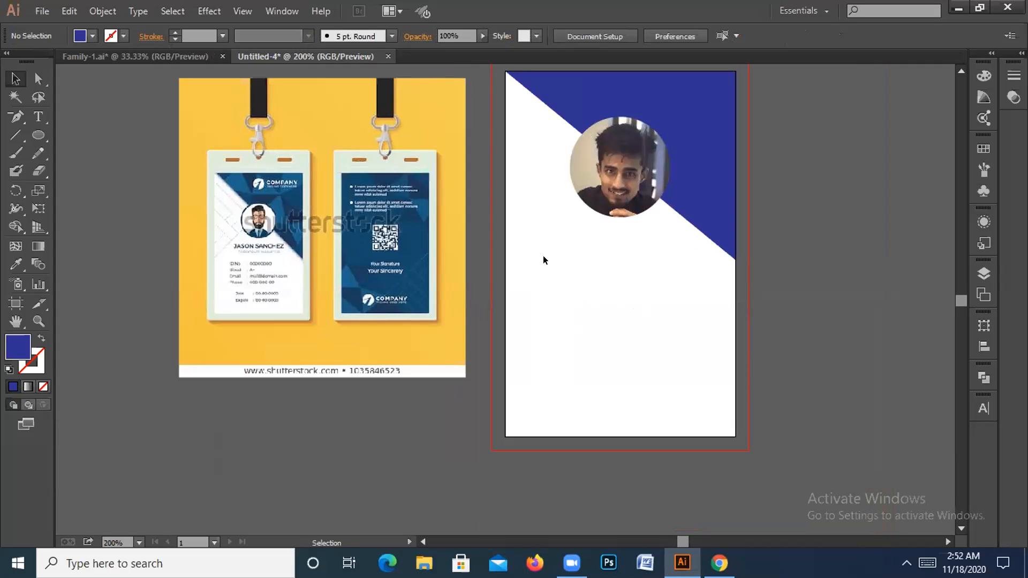
pyautogui.moveTo(587, 248); pyautogui.dragTo(562, 260)
pyautogui.click(630, 163)
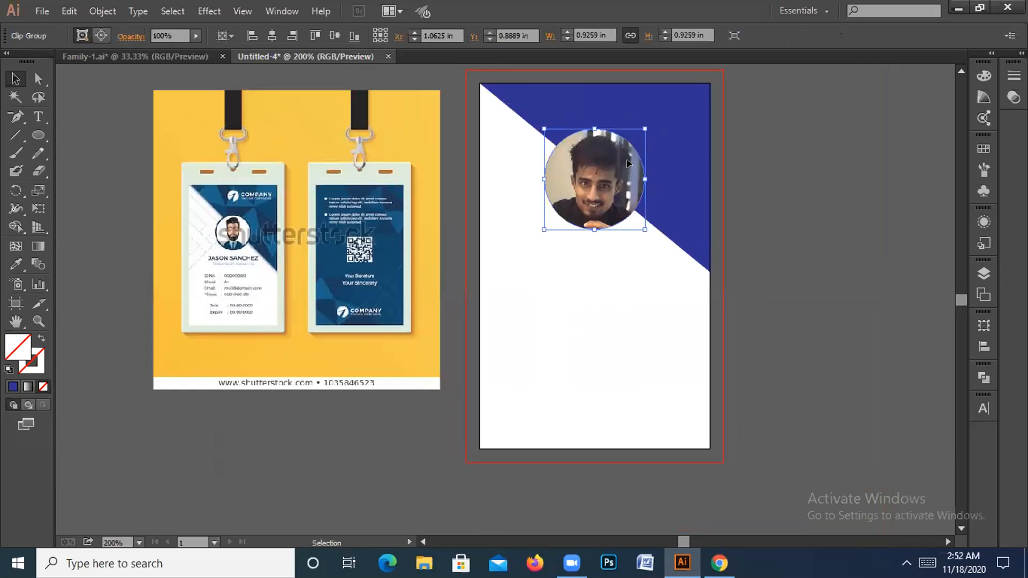
pyautogui.rightClick(630, 164)
pyautogui.moveTo(691, 292)
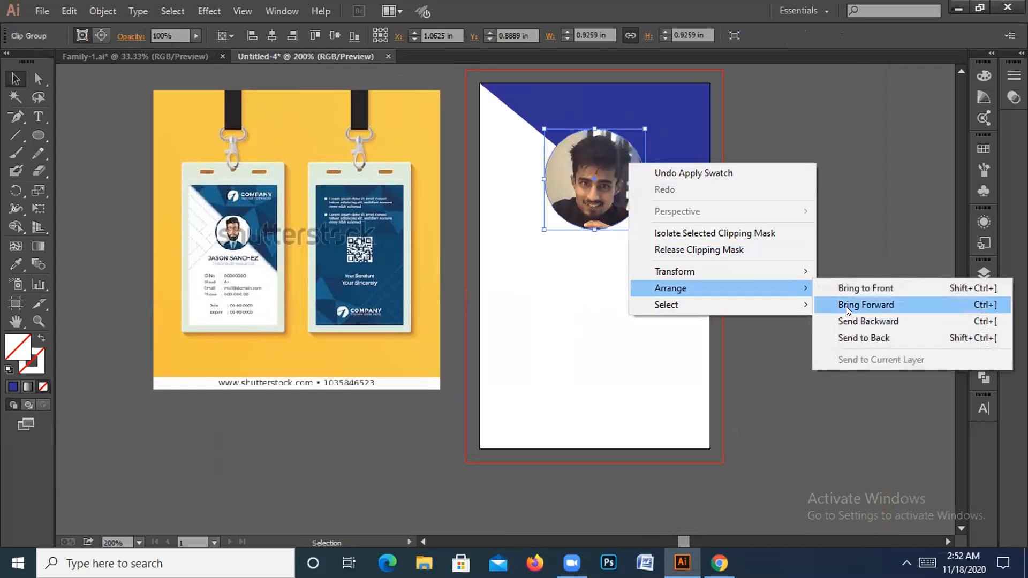
pyautogui.click(865, 288)
pyautogui.click(846, 247)
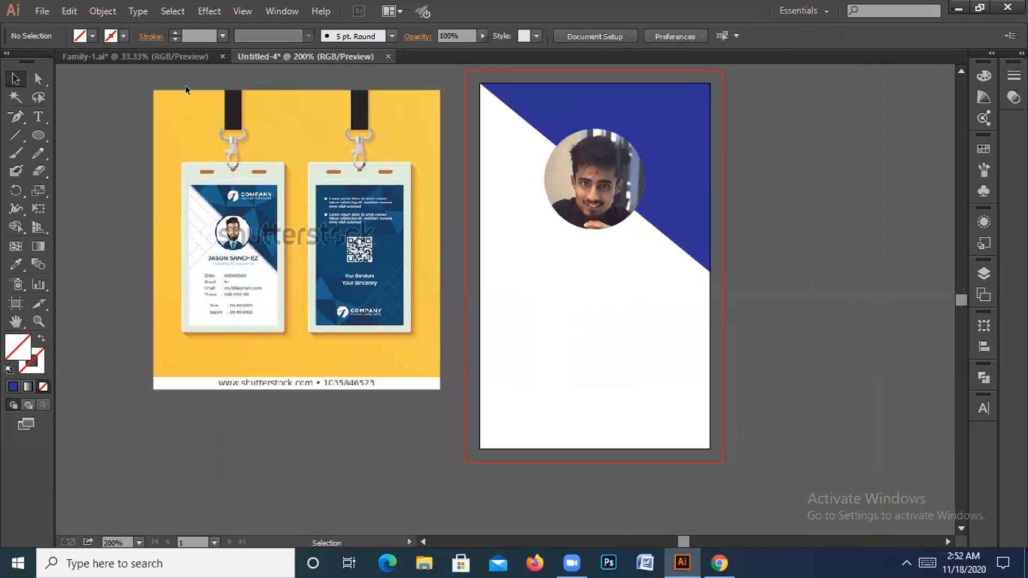
# Draw a 2.125 by 3.375 in rectangle covering the whole card
pyautogui.moveTo(38, 132); pyautogui.dragTo(85, 131)
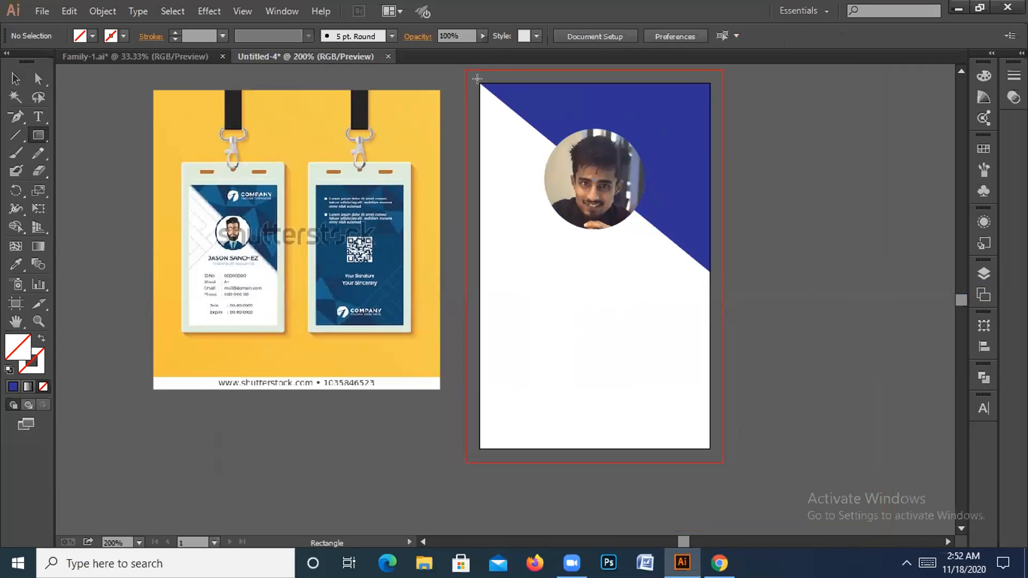
pyautogui.moveTo(477, 79); pyautogui.dragTo(707, 445)
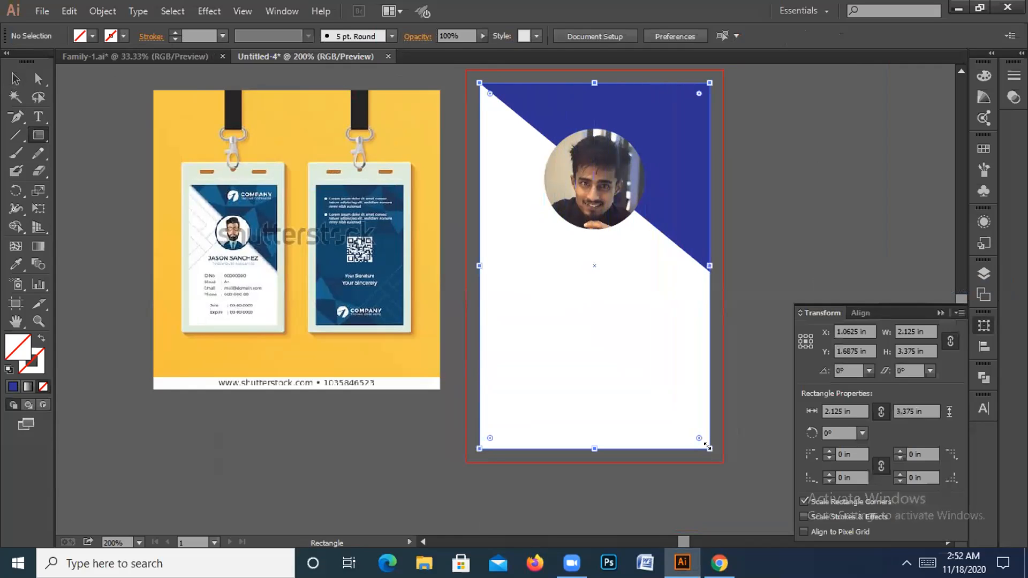
pyautogui.click(941, 314)
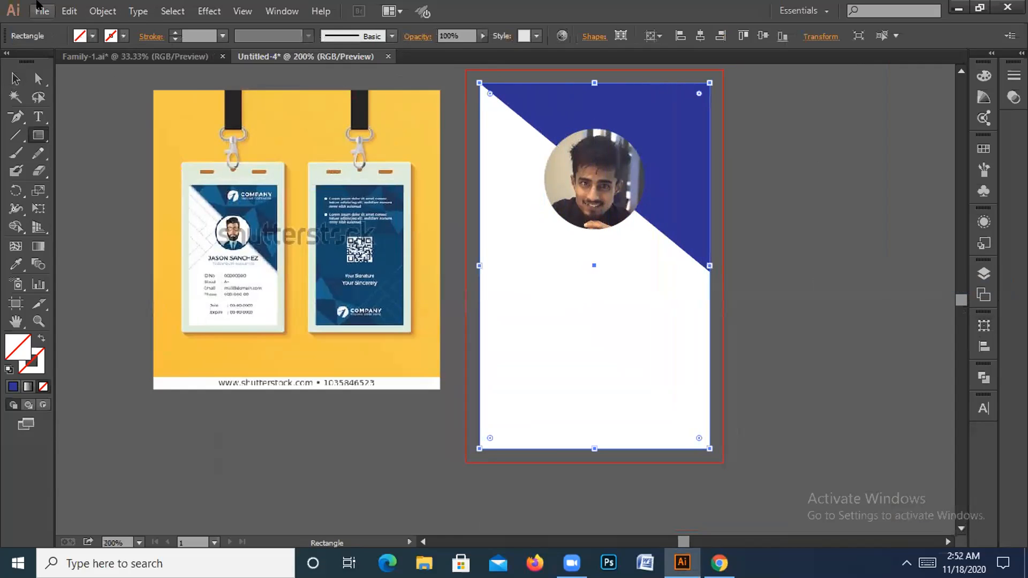
# Try several gray fills on the card-sized rectangle and apply the dark brown swatch C=50 M=70 Y=80 K=70
pyautogui.click(91, 35)
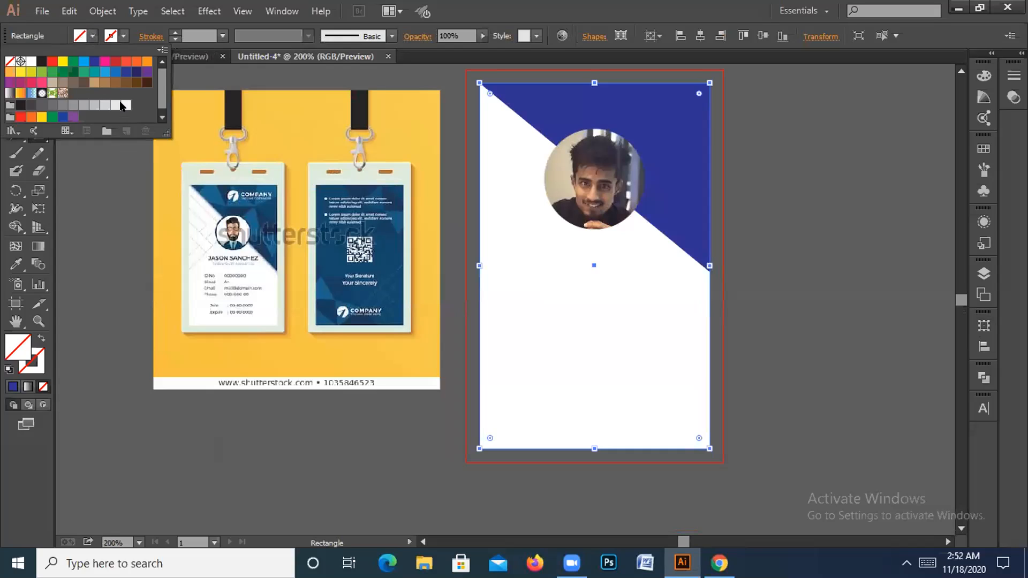
pyautogui.click(115, 105)
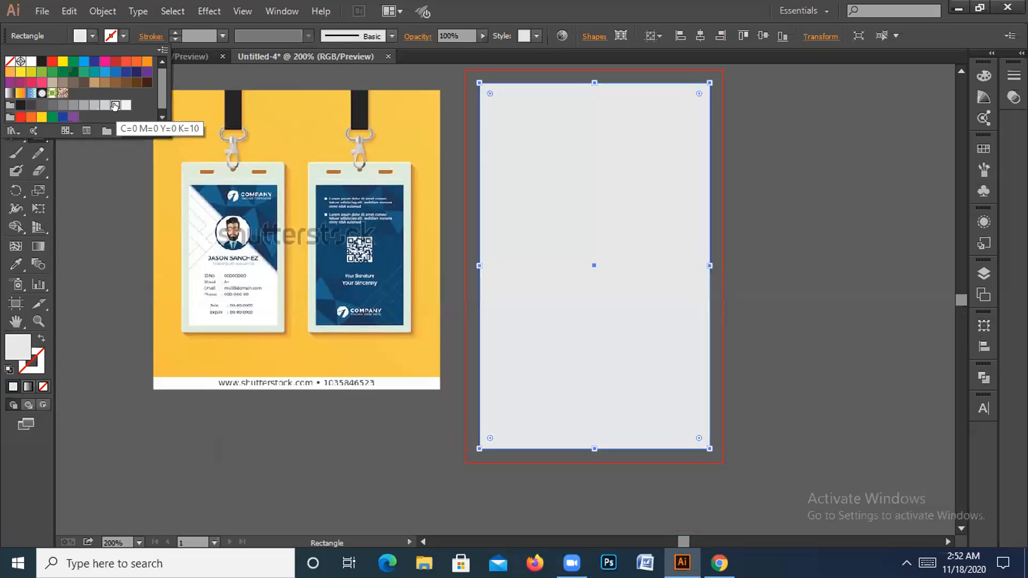
pyautogui.click(105, 105)
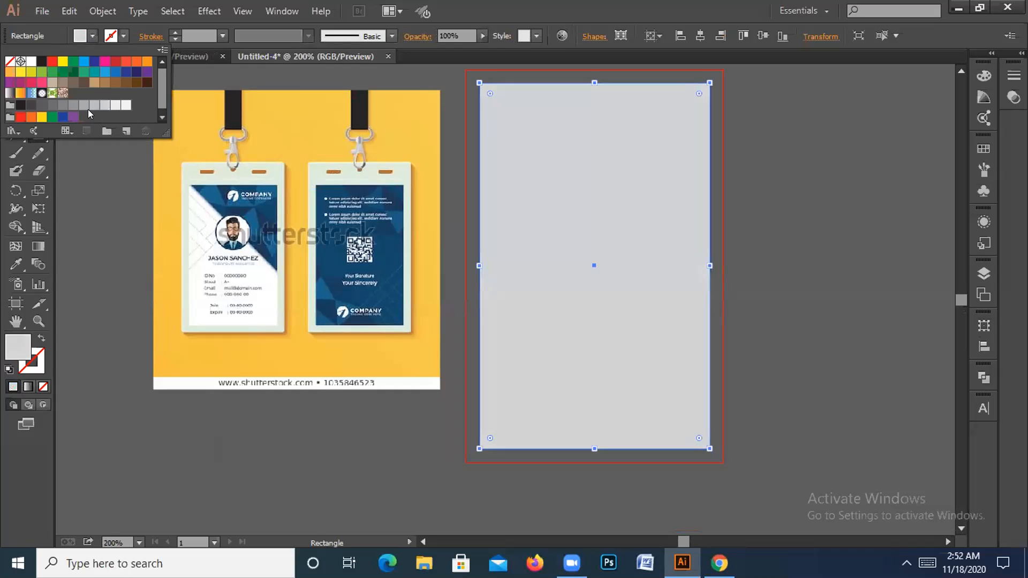
pyautogui.click(83, 105)
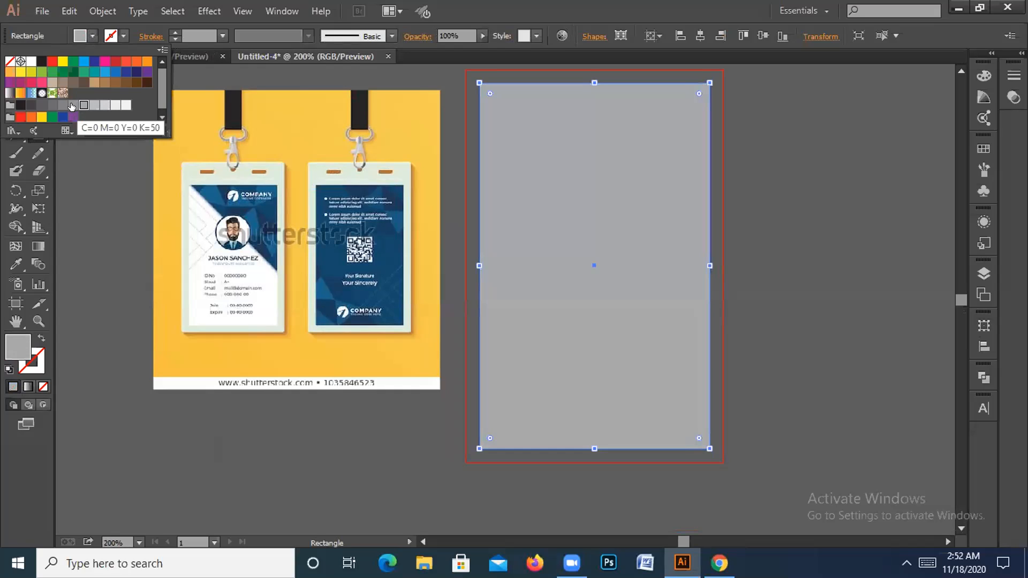
pyautogui.click(147, 83)
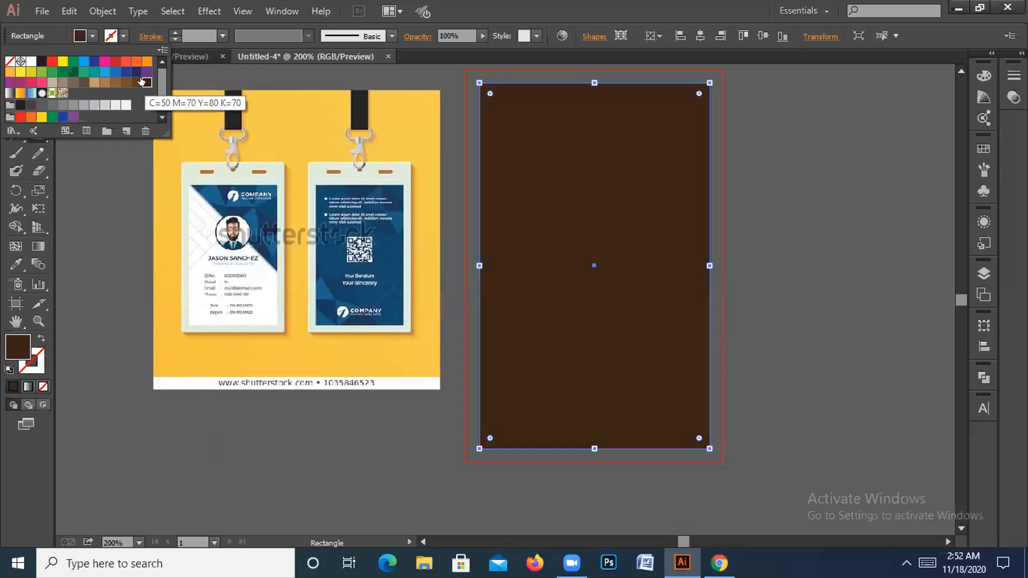
# Send the dark brown background rectangle to the back, behind the blue shape and the circular portrait
pyautogui.press('v')
pyautogui.rightClick(529, 255)
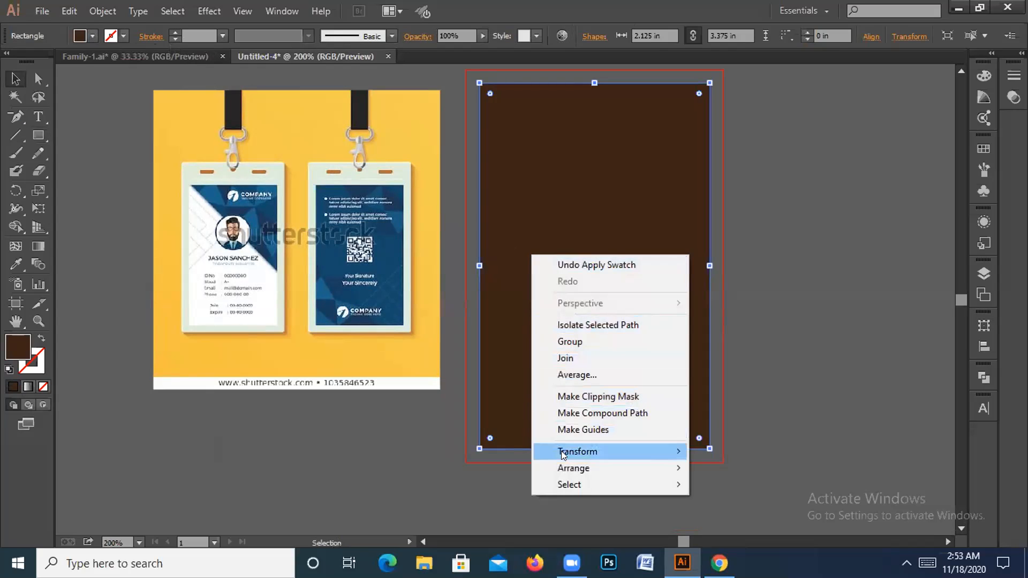
pyautogui.moveTo(573, 472)
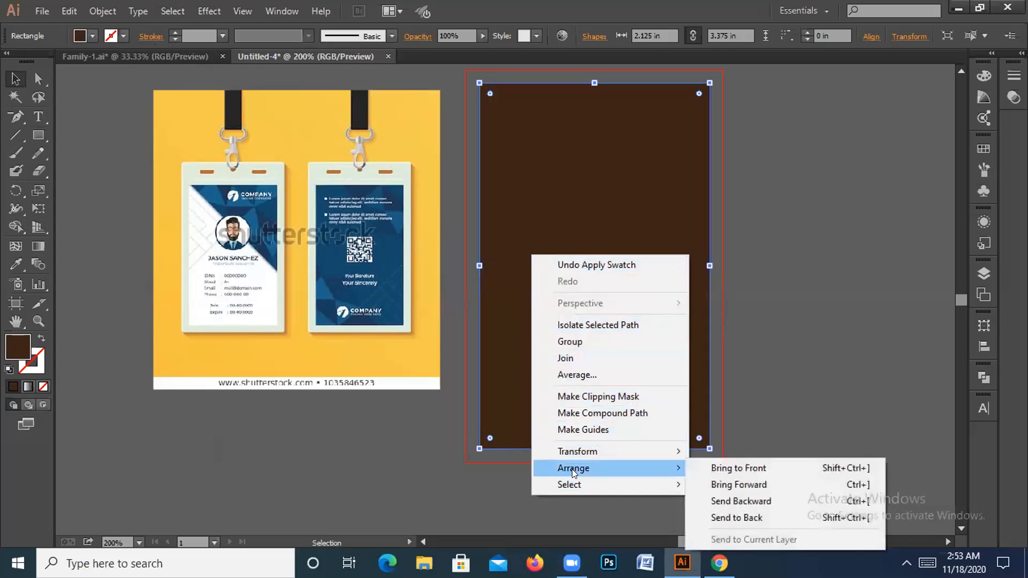
pyautogui.click(731, 518)
pyautogui.click(817, 339)
# Try gray and brown swatches on the background rectangle and fill it with light gray
pyautogui.click(658, 309)
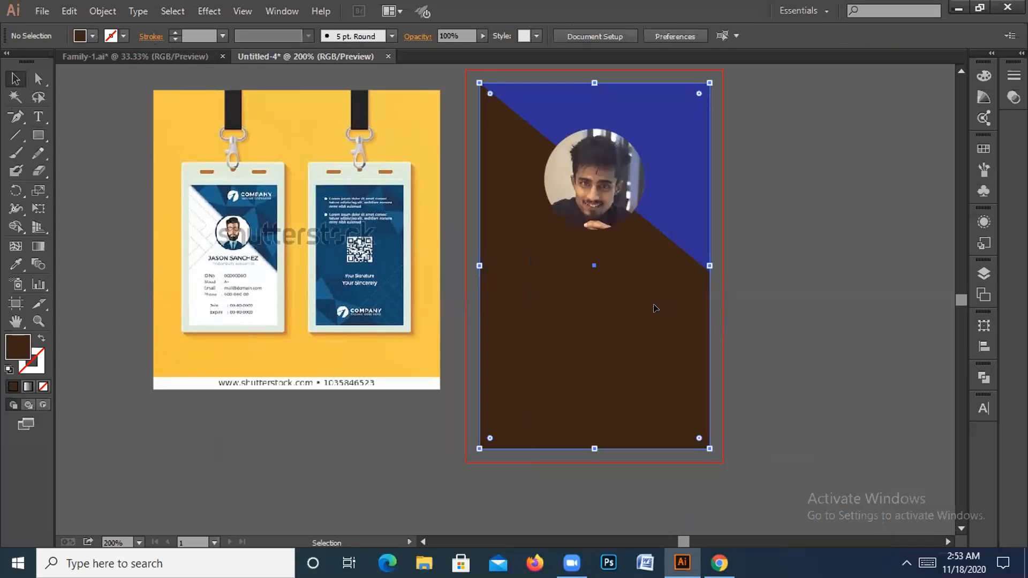
pyautogui.click(80, 36)
pyautogui.click(83, 105)
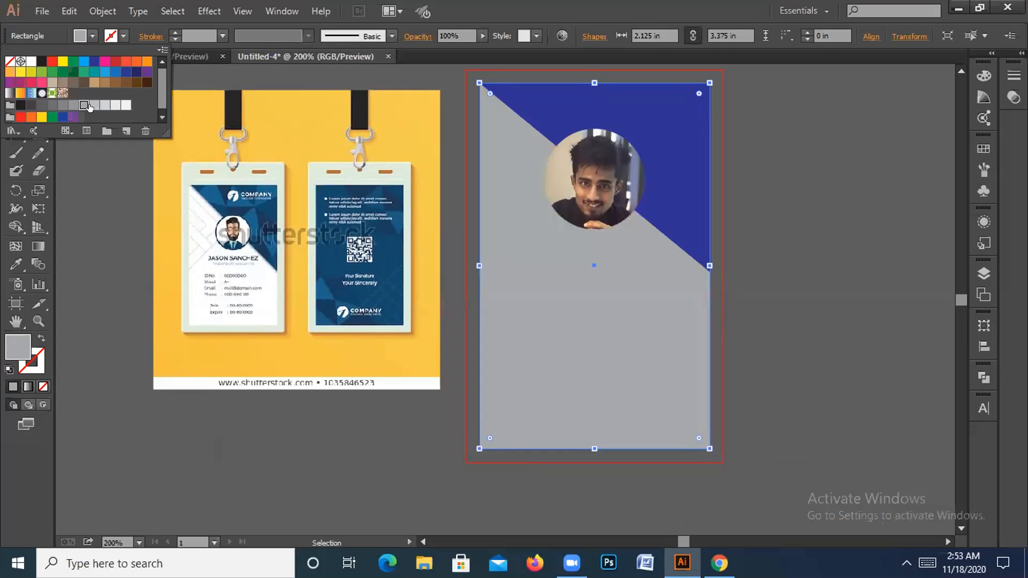
pyautogui.click(68, 106)
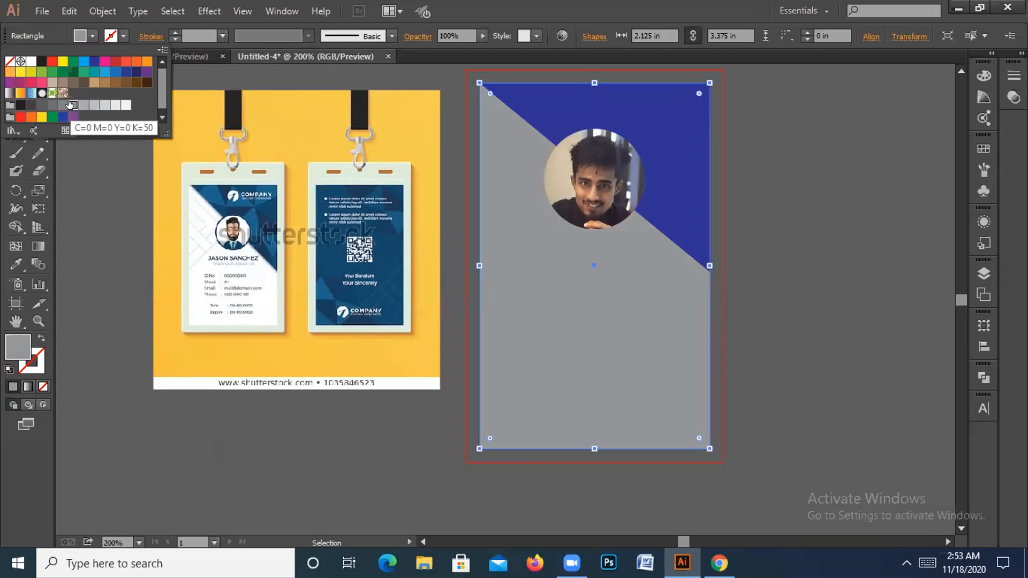
pyautogui.click(48, 105)
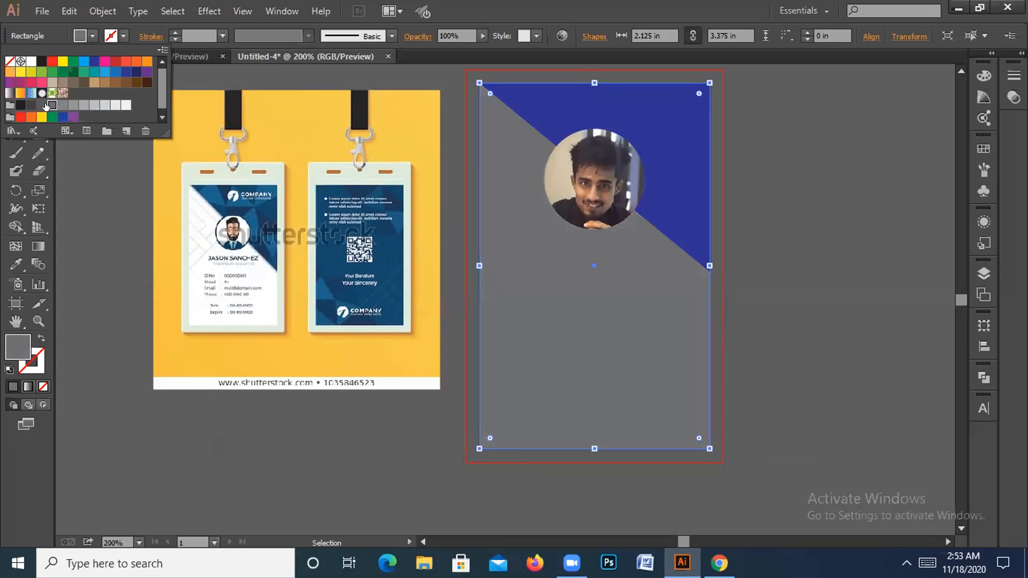
pyautogui.click(132, 82)
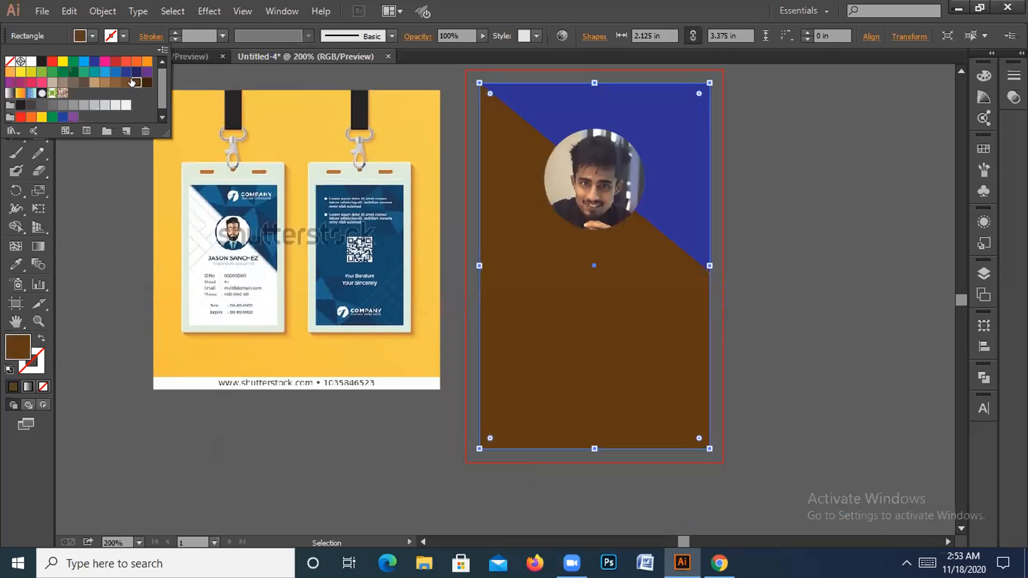
pyautogui.click(115, 105)
pyautogui.click(105, 105)
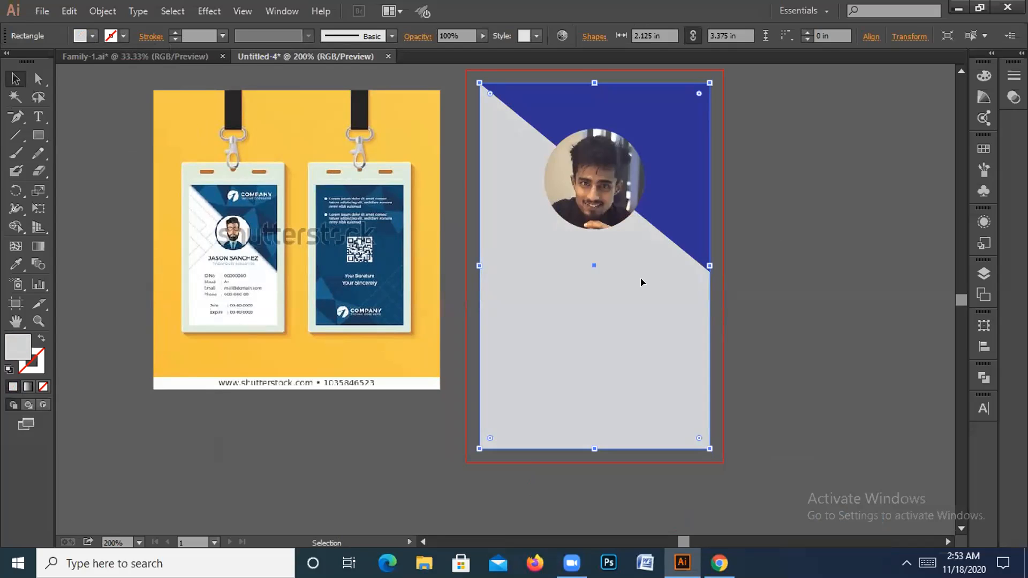
pyautogui.hotkey('ctrl', '+')
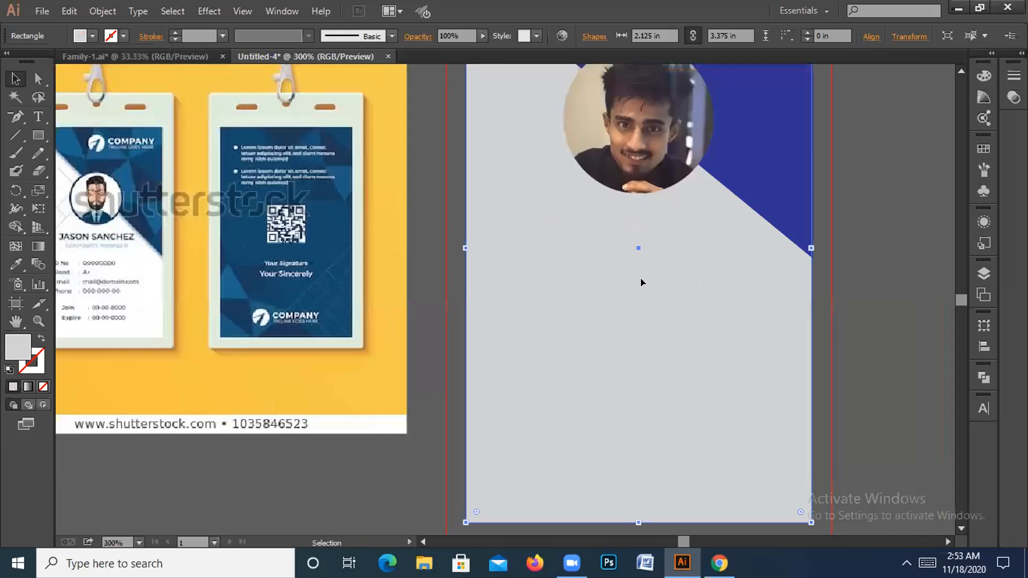
pyautogui.moveTo(490, 288); pyautogui.dragTo(583, 342)
pyautogui.hotkey('ctrl', '-')
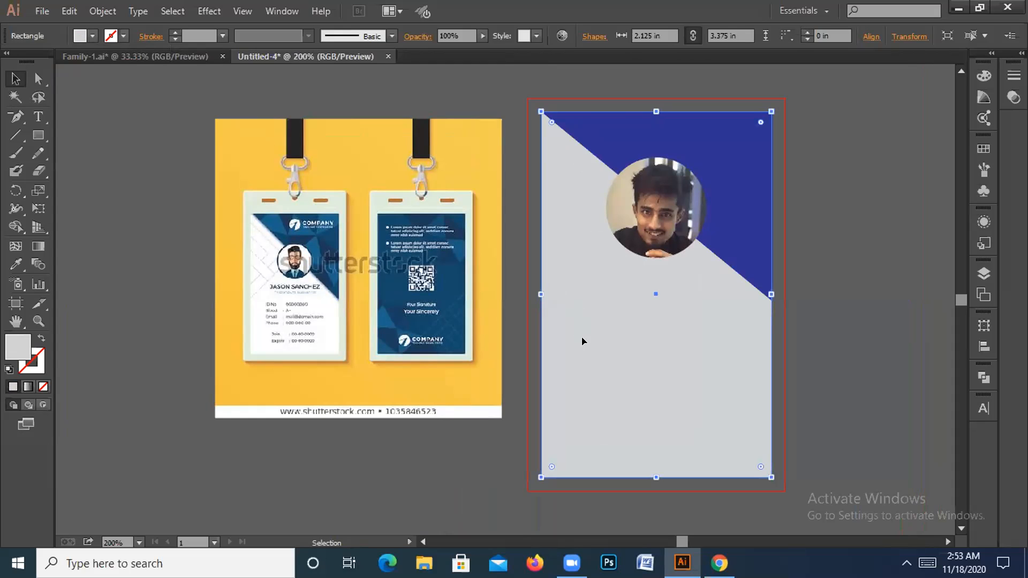
pyautogui.hotkey('ctrl', '+')
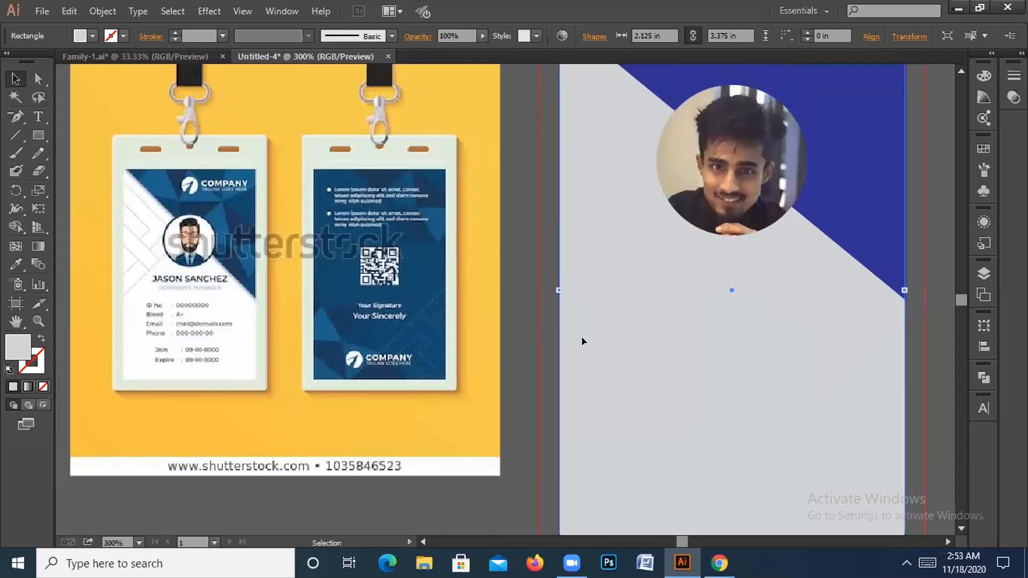
pyautogui.moveTo(562, 305); pyautogui.dragTo(621, 296)
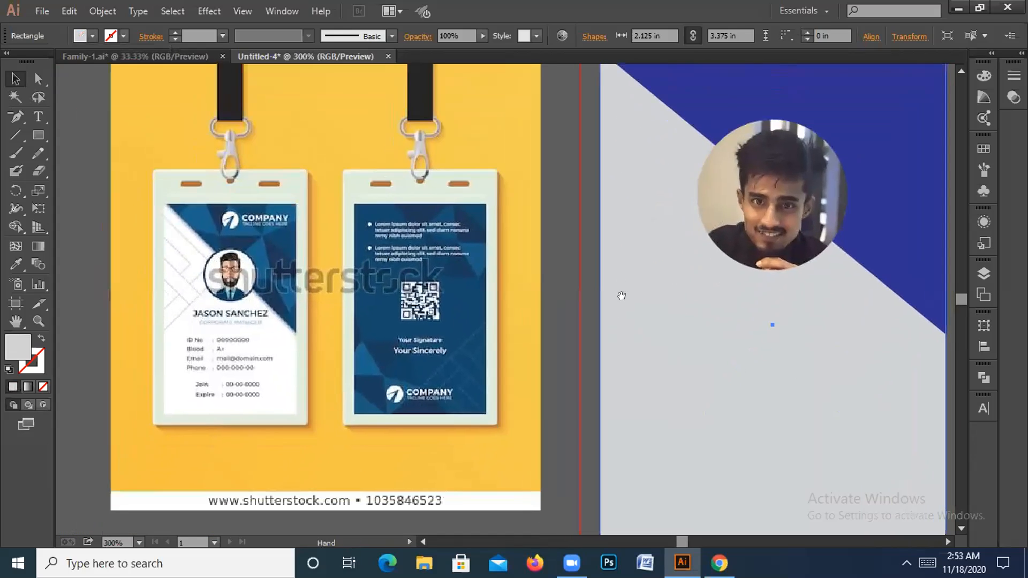
pyautogui.hotkey('ctrl', '-')
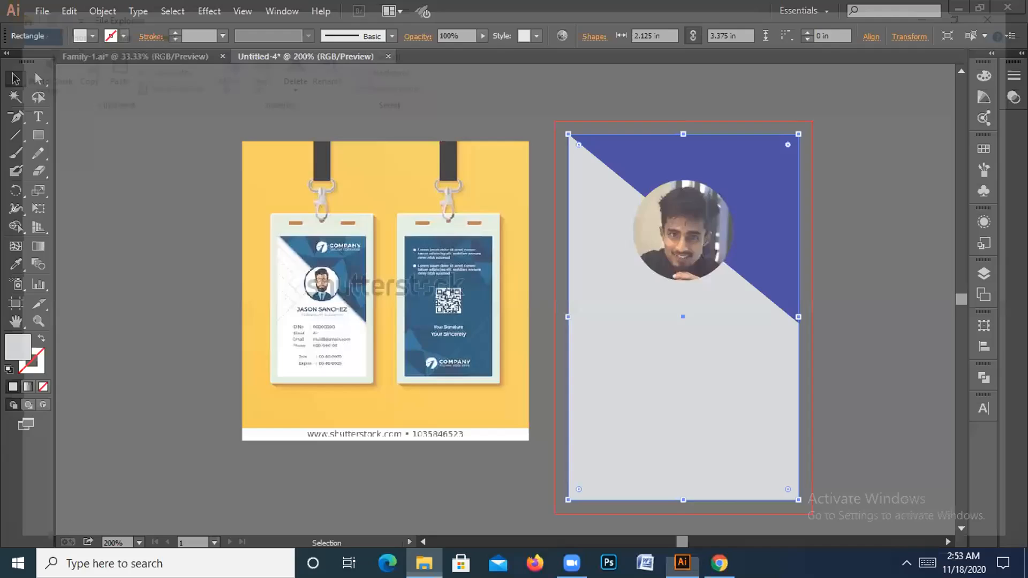
pyautogui.click(424, 563)
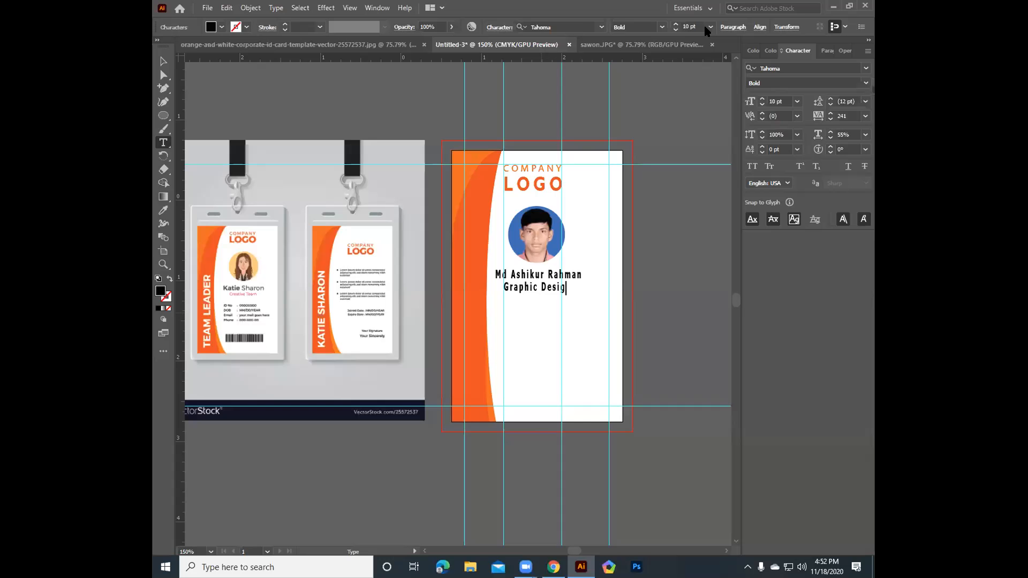
# Complete the job title below the name as "Graphic Designer" and open its alignment reference options
pyautogui.write('ner')
pyautogui.press('Escape')
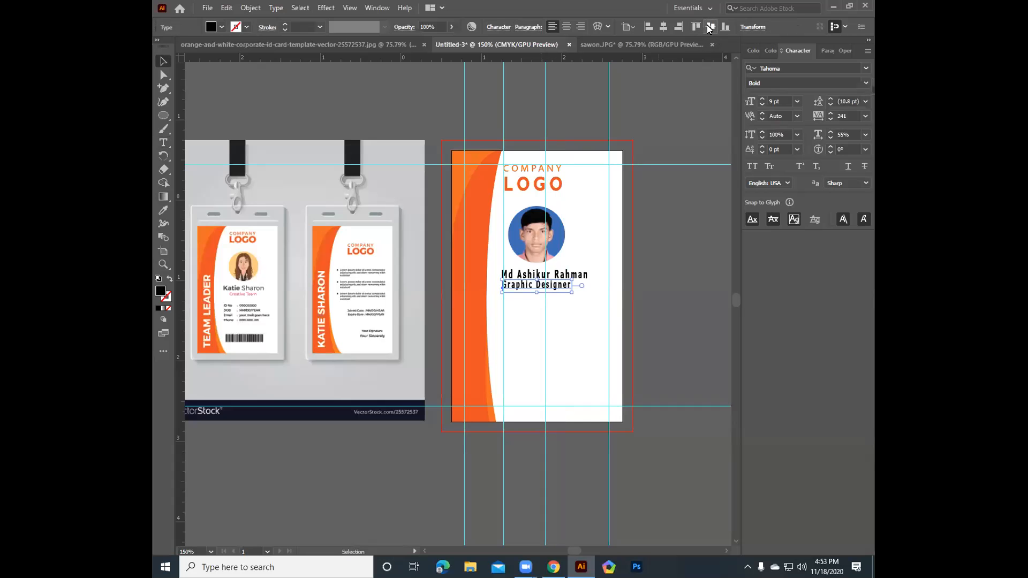
pyautogui.click(633, 27)
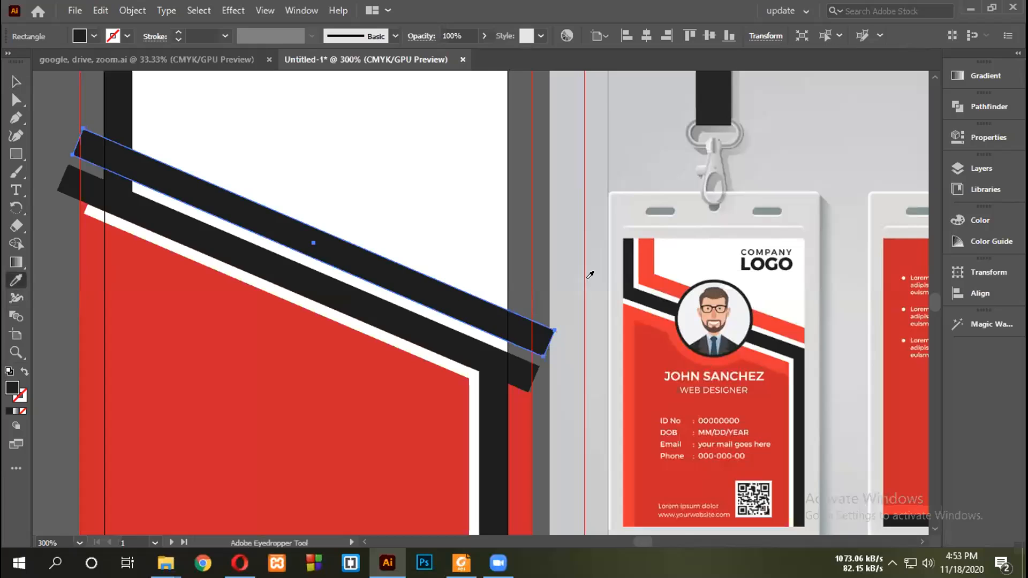
# Fill the upper diagonal bar with the bright red sampled from the reference card's stripe, then deselect it
pyautogui.click(645, 268)
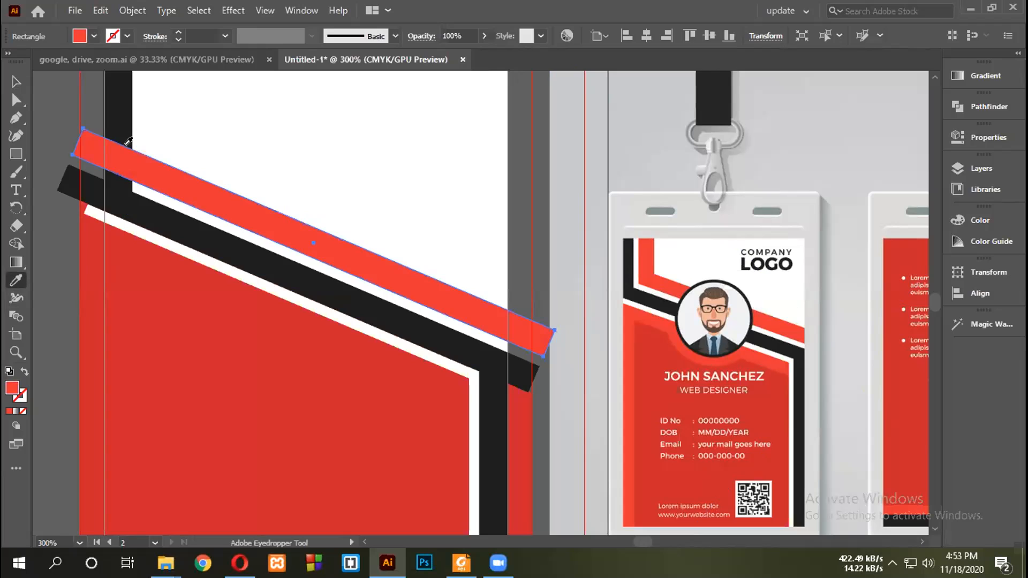
pyautogui.click(17, 83)
pyautogui.click(50, 111)
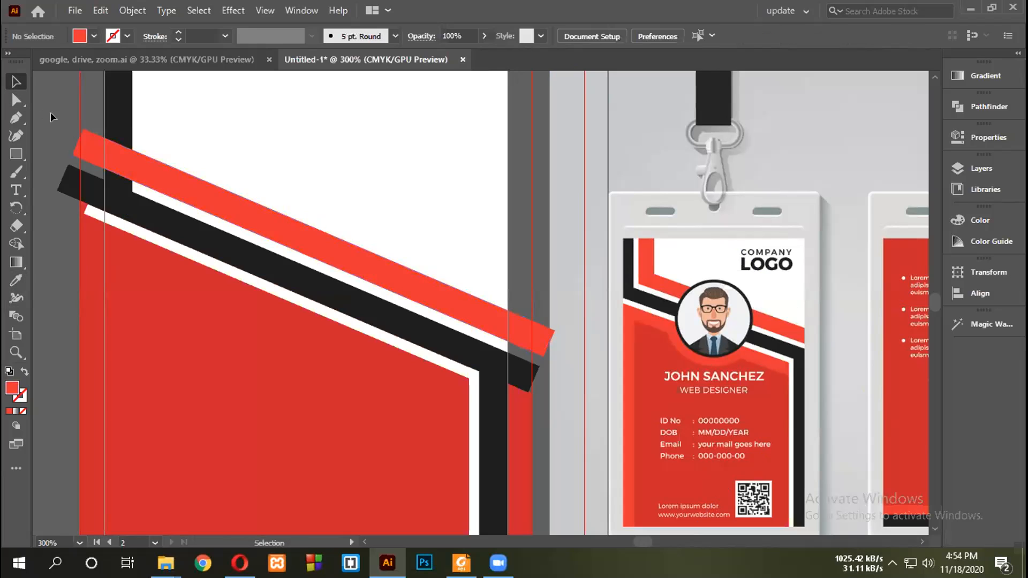
# Bring the vertical black bar to the front, above the red diagonal bar
pyautogui.click(118, 130)
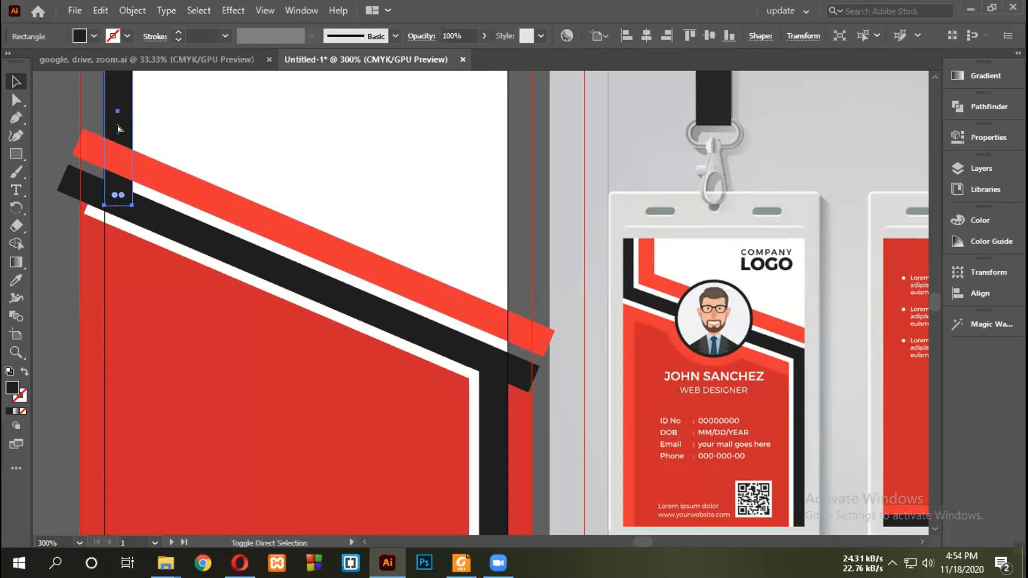
pyautogui.hotkey('ctrl', 'shift', ']')
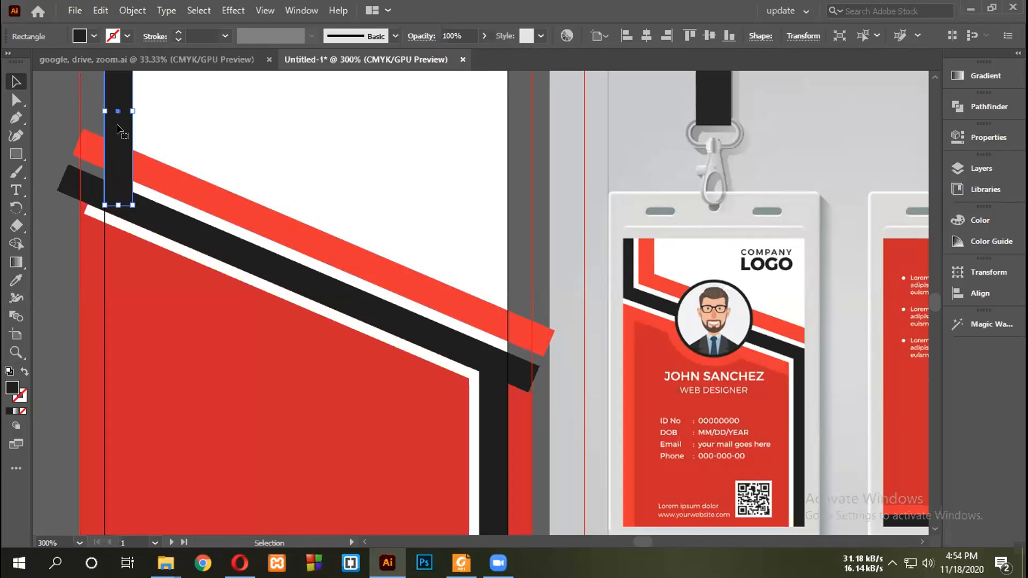
pyautogui.scroll(1, 136, 123)
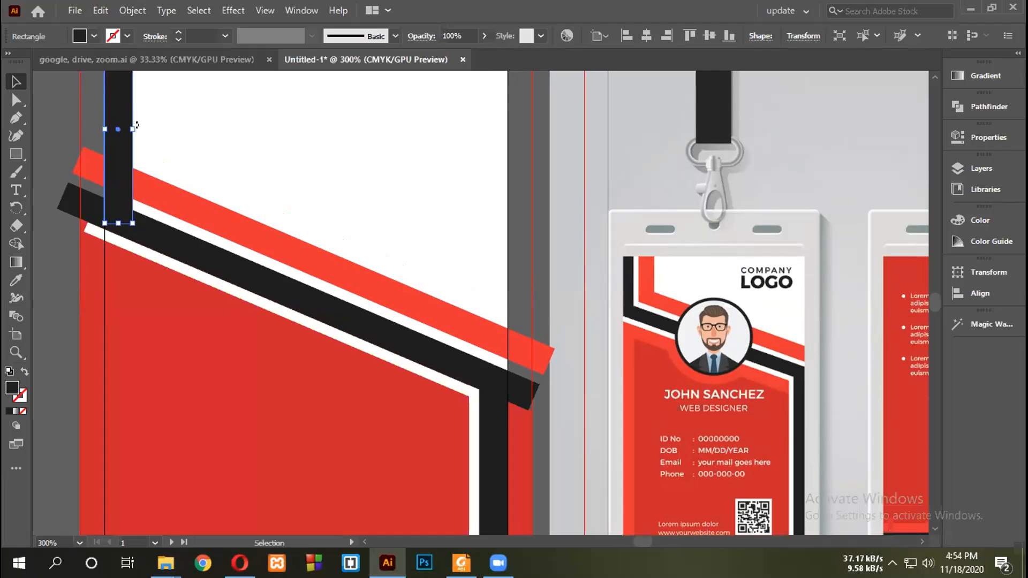
pyautogui.moveTo(160, 194); pyautogui.dragTo(183, 163)
# Try to move the directly selected portrait image from ACaDRh.jpg into the Untitled-4 document
pyautogui.moveTo(573, 332); pyautogui.dragTo(248, 166)
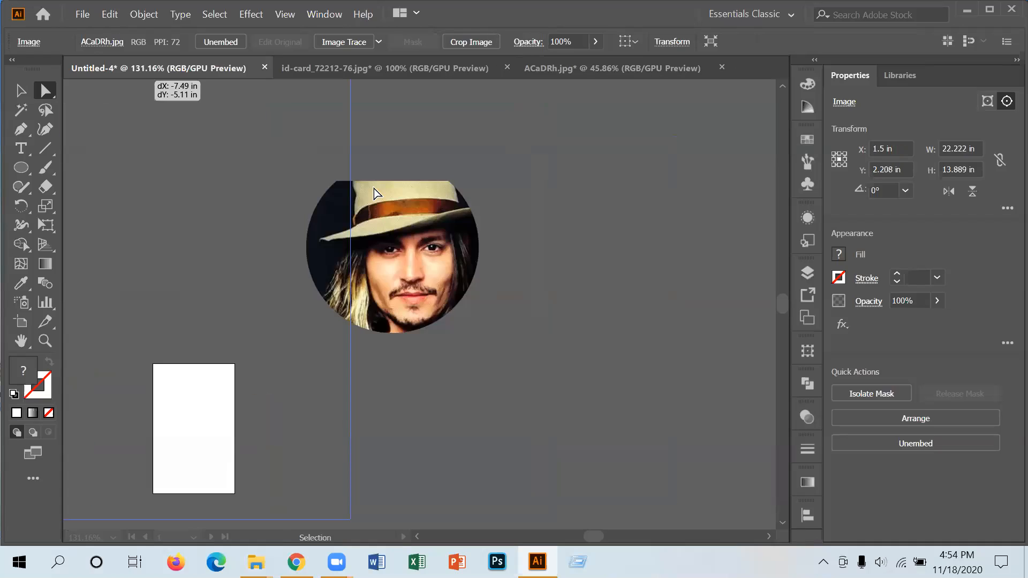
pyautogui.click(210, 68)
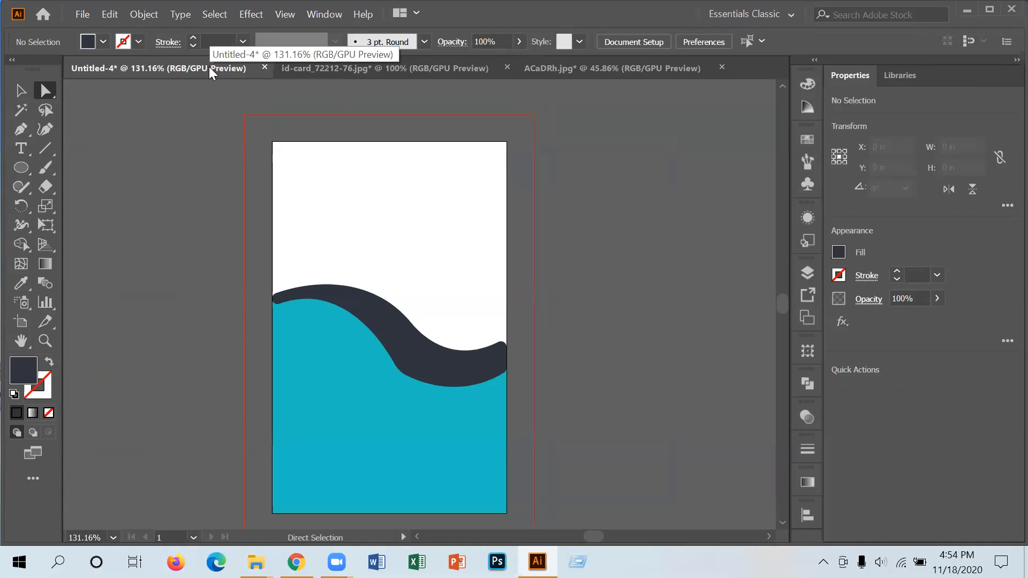
pyautogui.scroll(-1, 461, 418)
pyautogui.scroll(2, 461, 417)
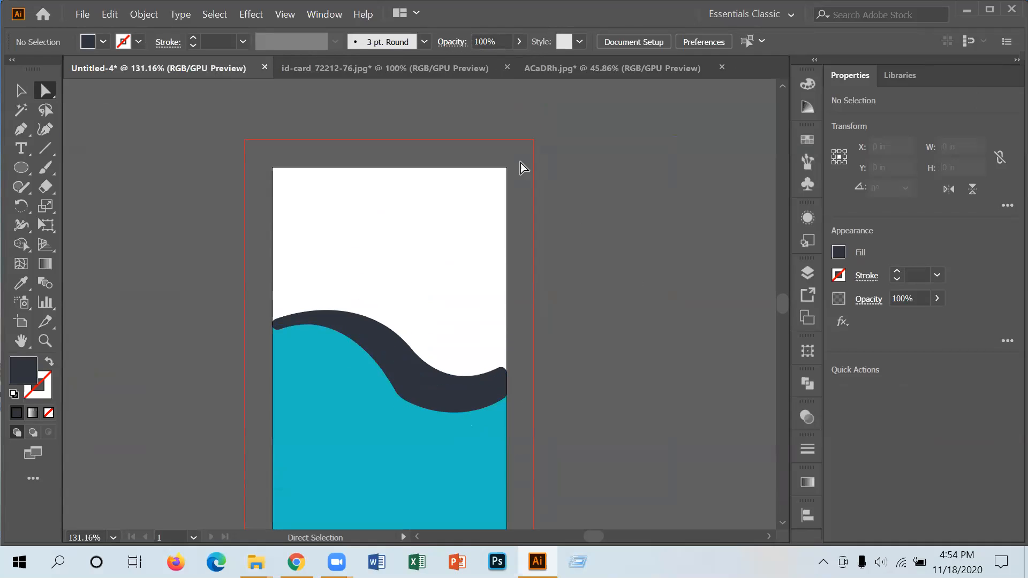
# Select the whole circular clip group in ACaDRh.jpg and try to move it into the Untitled-4 document
pyautogui.click(546, 70)
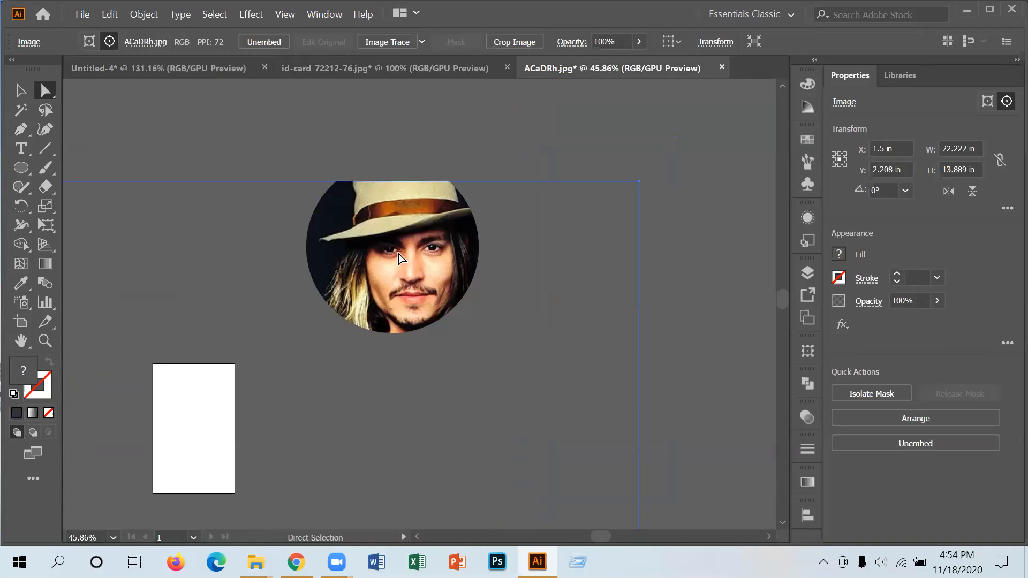
pyautogui.click(19, 95)
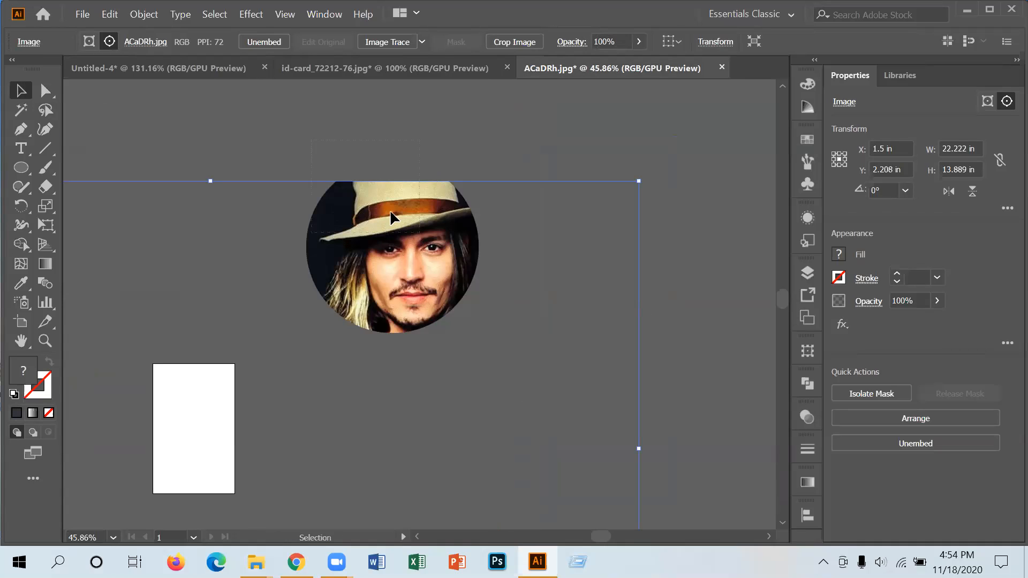
pyautogui.click(417, 256)
pyautogui.moveTo(417, 256); pyautogui.dragTo(170, 71)
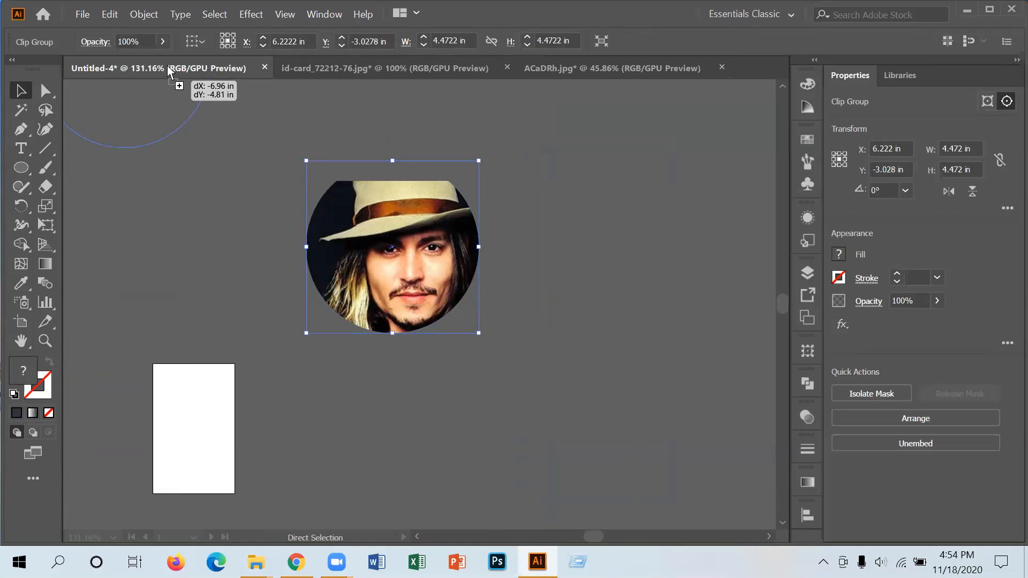
pyautogui.moveTo(169, 70); pyautogui.dragTo(169, 70)
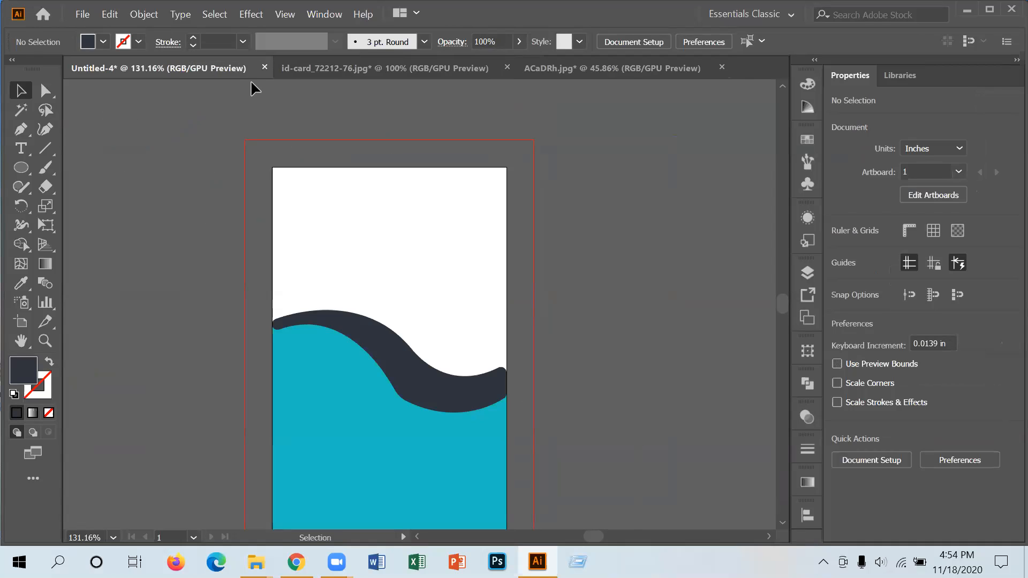
pyautogui.click(588, 79)
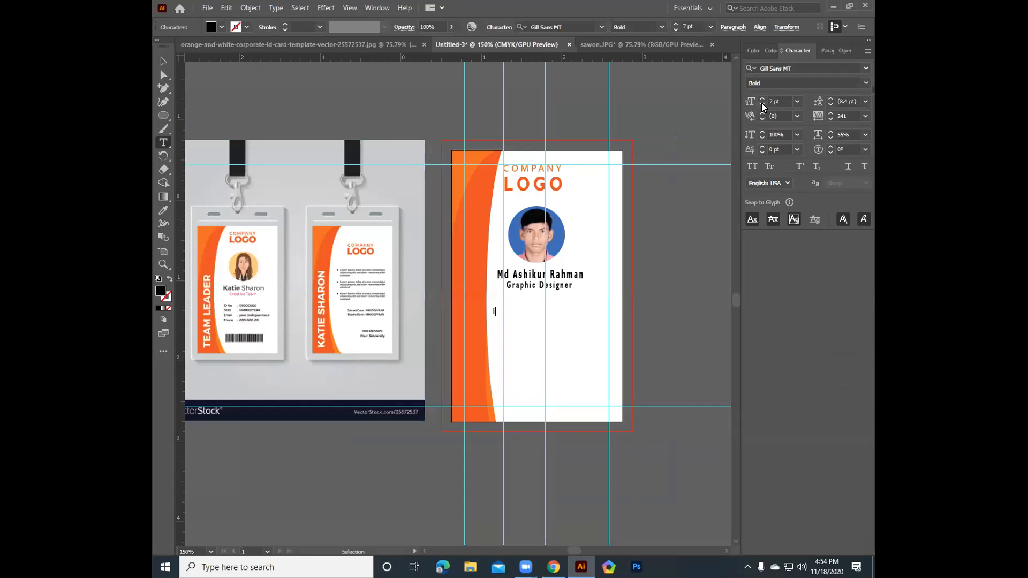
pyautogui.write('ID No')
pyautogui.click(865, 68)
pyautogui.click(669, 140)
pyautogui.press('BackSpace')
pyautogui.press('BackSpace')
pyautogui.press('BackSpace')
pyautogui.press('BackSpace')
pyautogui.press('BackSpace')
pyautogui.write('ID')
pyautogui.press('BackSpace')
pyautogui.press('BackSpace')
# Add the text label "ID No" in 7 pt Tahoma Bold below the job title on the card
pyautogui.click(836, 69)
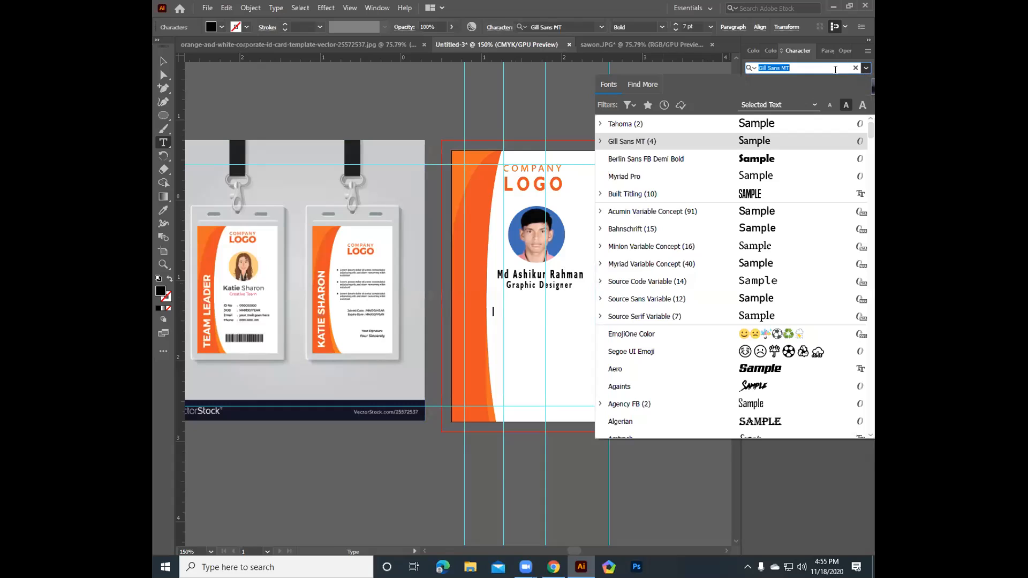
pyautogui.click(634, 125)
pyautogui.press('Escape')
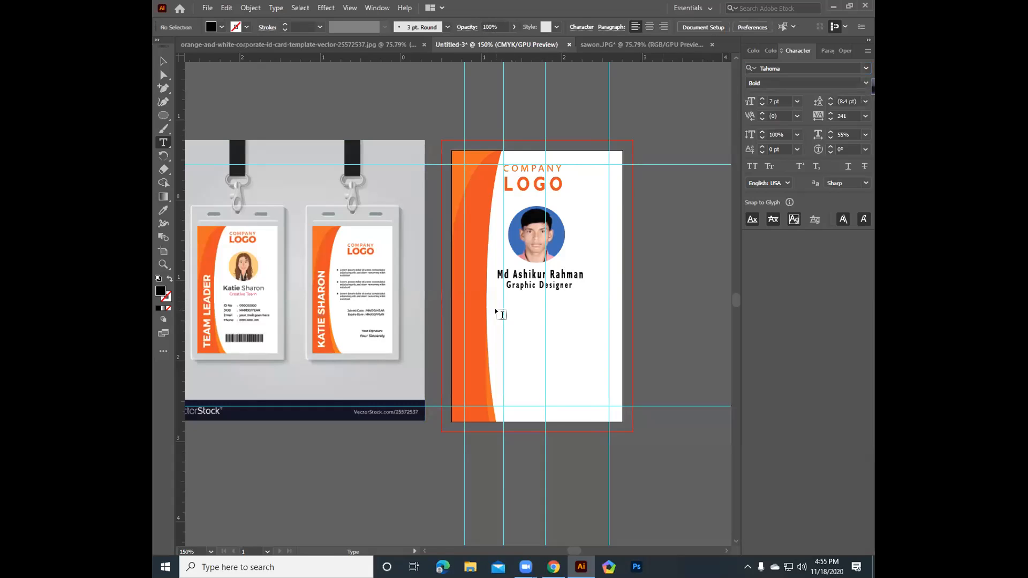
pyautogui.click(494, 307)
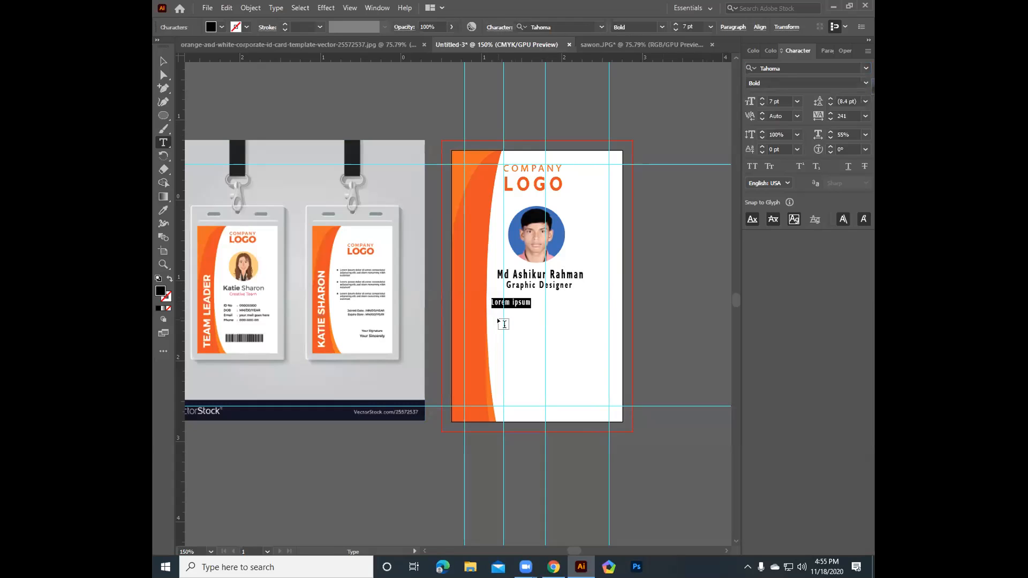
pyautogui.press('BackSpace')
pyautogui.write('Id')
pyautogui.press('BackSpace')
pyautogui.press('BackSpace')
pyautogui.press('BackSpace')
pyautogui.write('ID No')
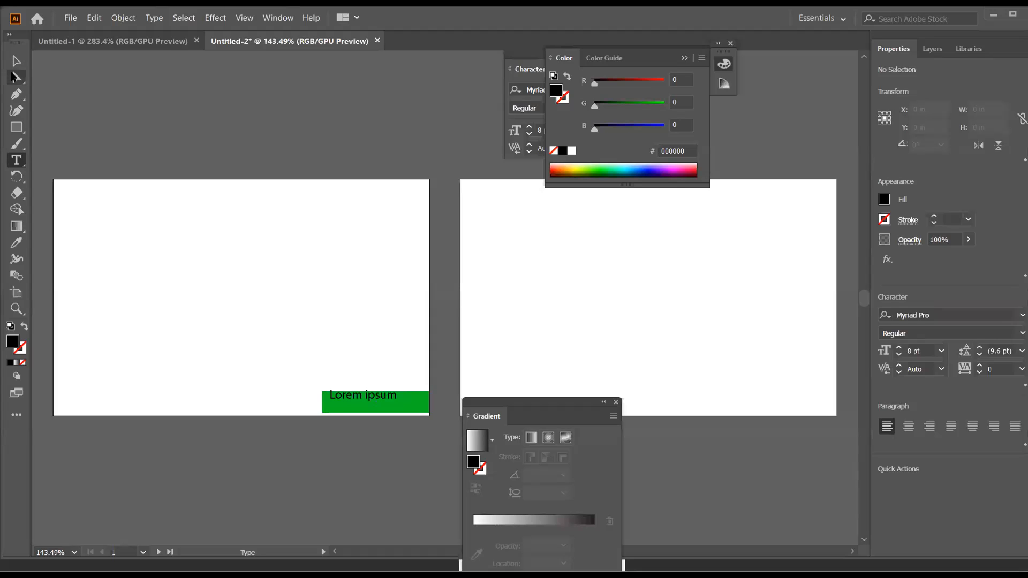
# Draw a black rectangle about 1.51 by 0.44 in on the first artboard, above the green box
pyautogui.click(17, 127)
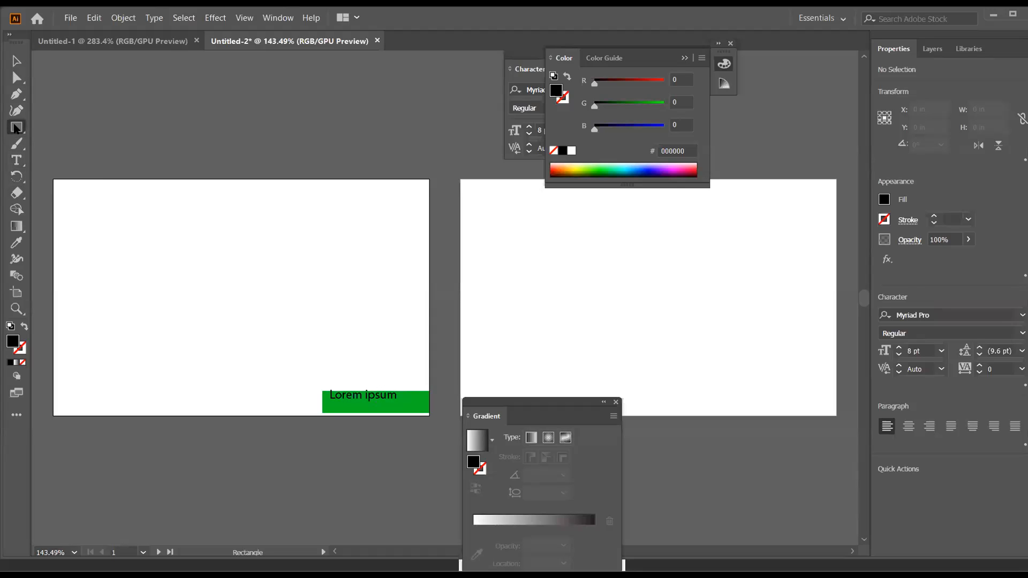
pyautogui.moveTo(234, 288); pyautogui.dragTo(403, 337)
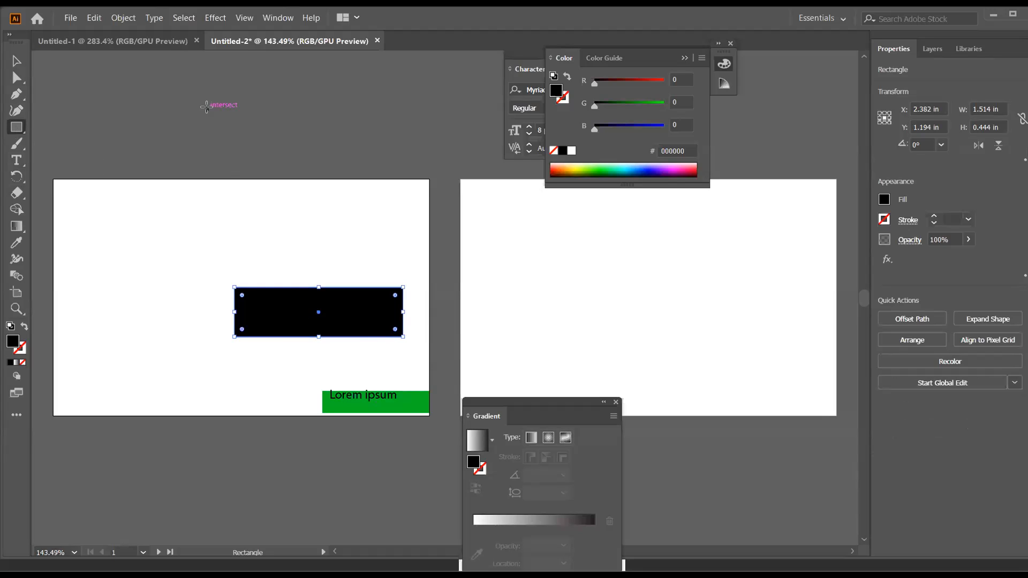
# Try adding a 1.5139 by 0.4444 in rectangle above the first artboard, and undo the black rectangle drawn on that artboard
pyautogui.click(207, 107)
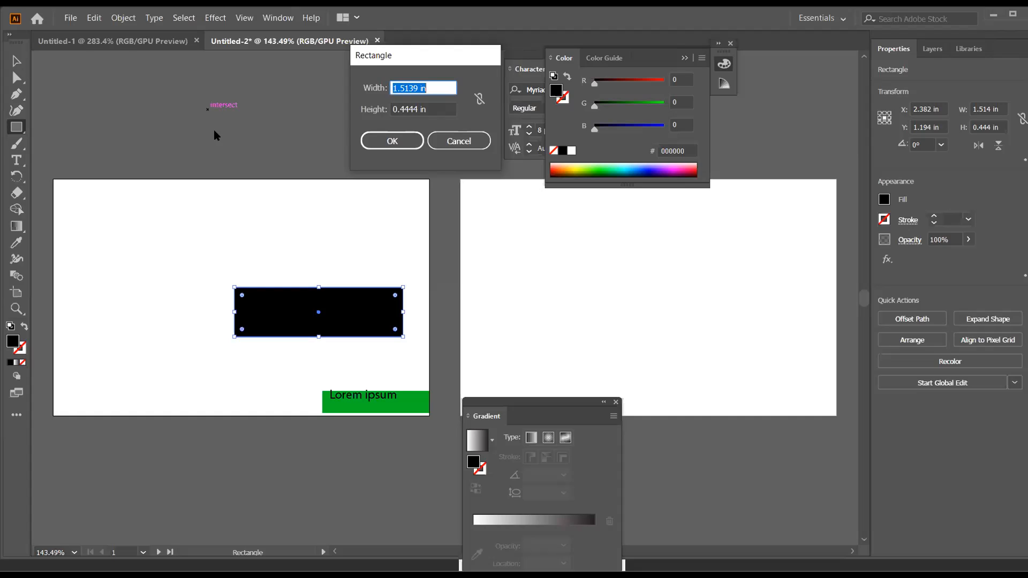
pyautogui.click(380, 142)
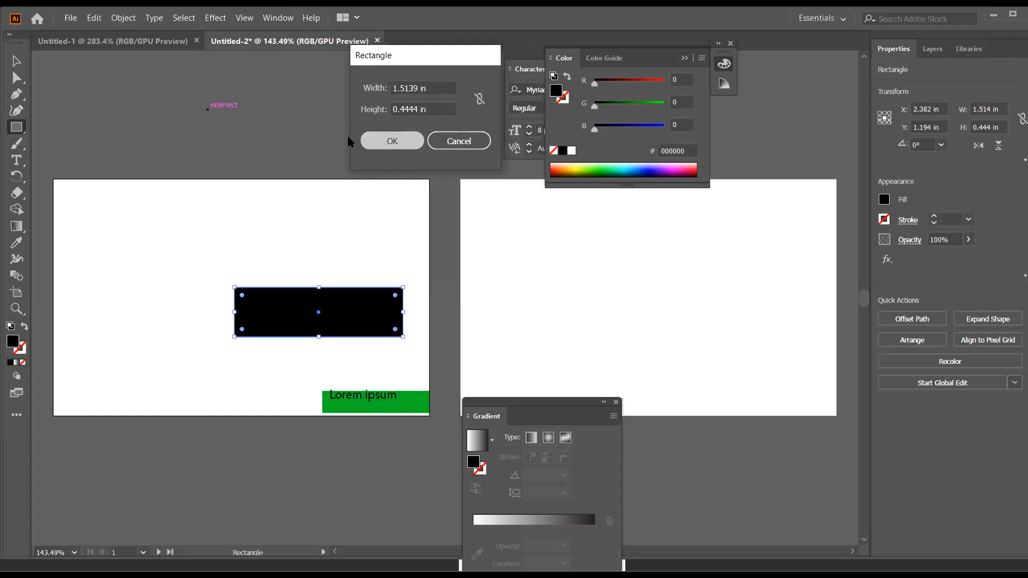
pyautogui.hotkey('ctrl', 'z')
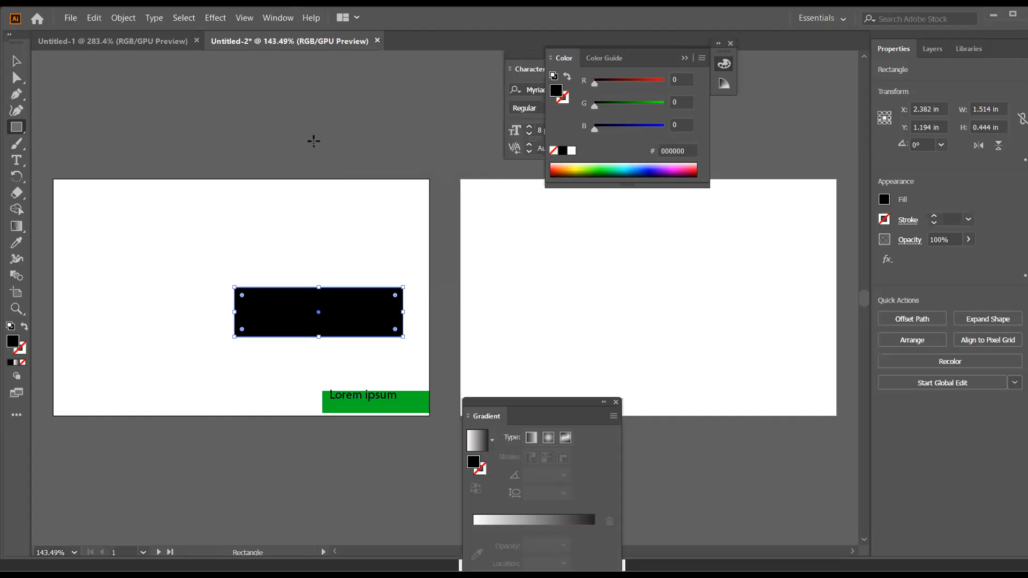
pyautogui.hotkey('ctrl', 'z')
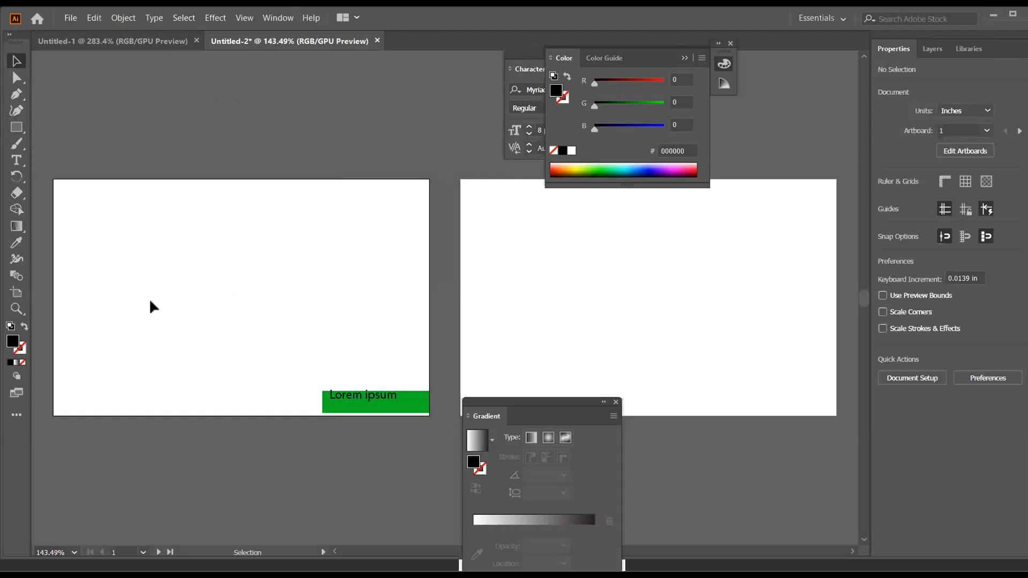
pyautogui.moveTo(166, 269); pyautogui.dragTo(337, 336)
pyautogui.moveTo(88, 223); pyautogui.dragTo(312, 335)
pyautogui.click(278, 18)
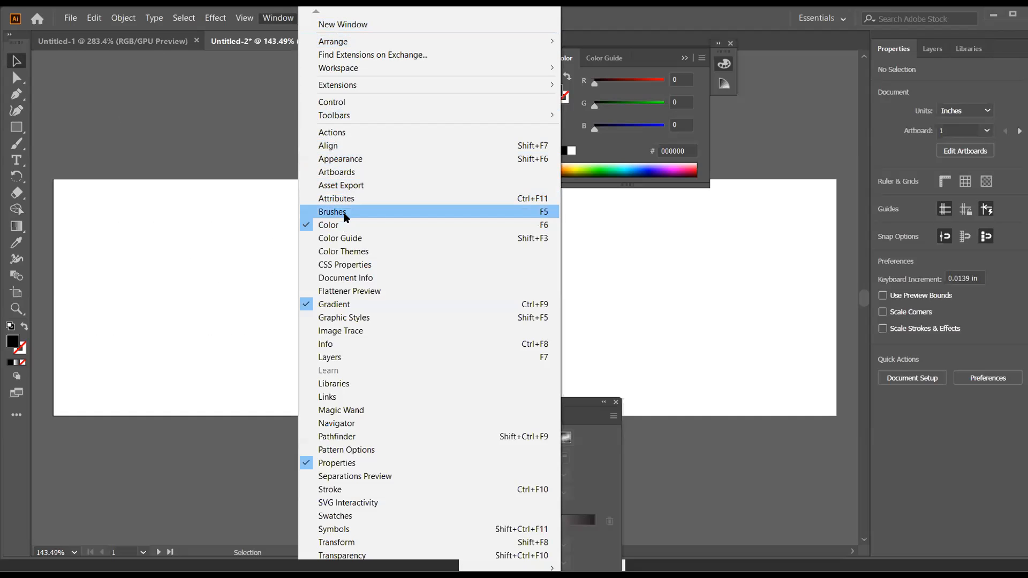
pyautogui.click(230, 98)
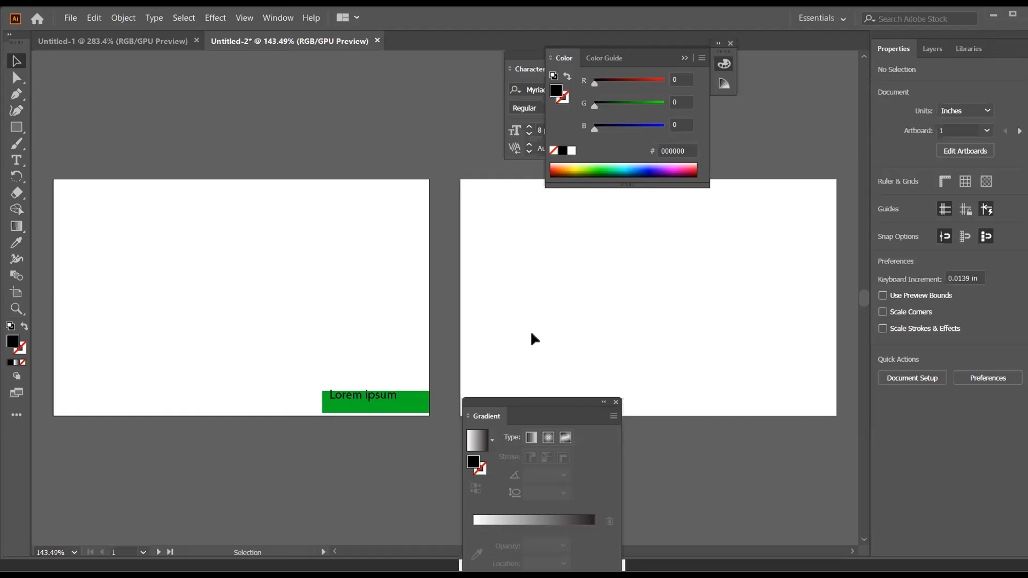
# Collapse the Gradient and Color panels, and move the Color and Paragraph panels off the artboards
pyautogui.click(603, 401)
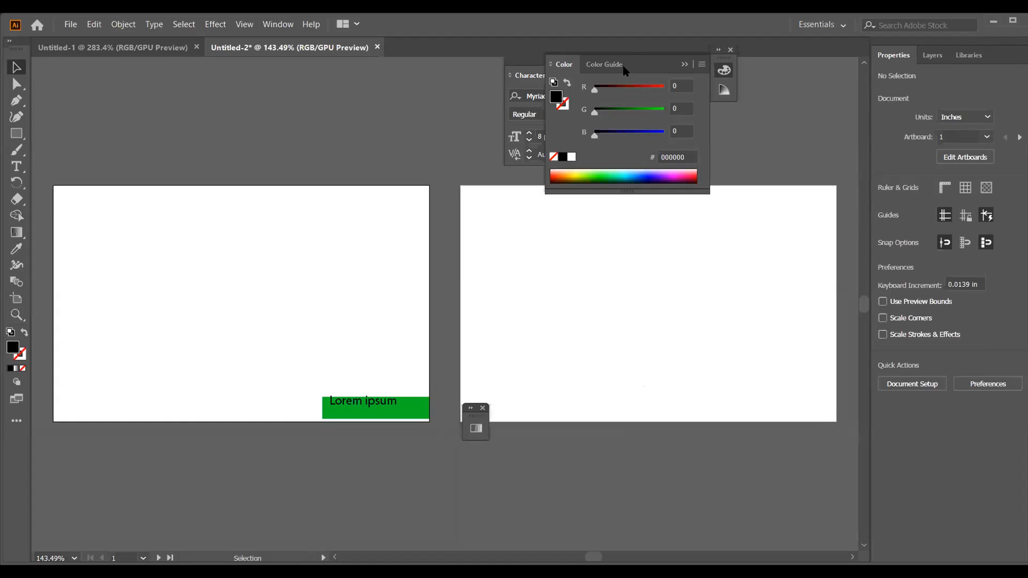
pyautogui.moveTo(630, 59); pyautogui.dragTo(720, 117)
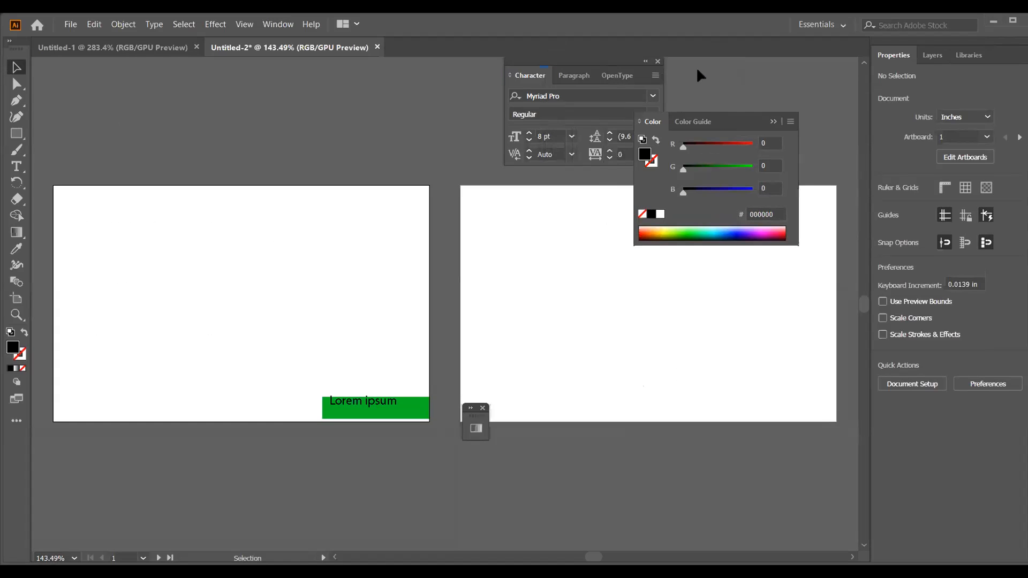
pyautogui.doubleClick(738, 122)
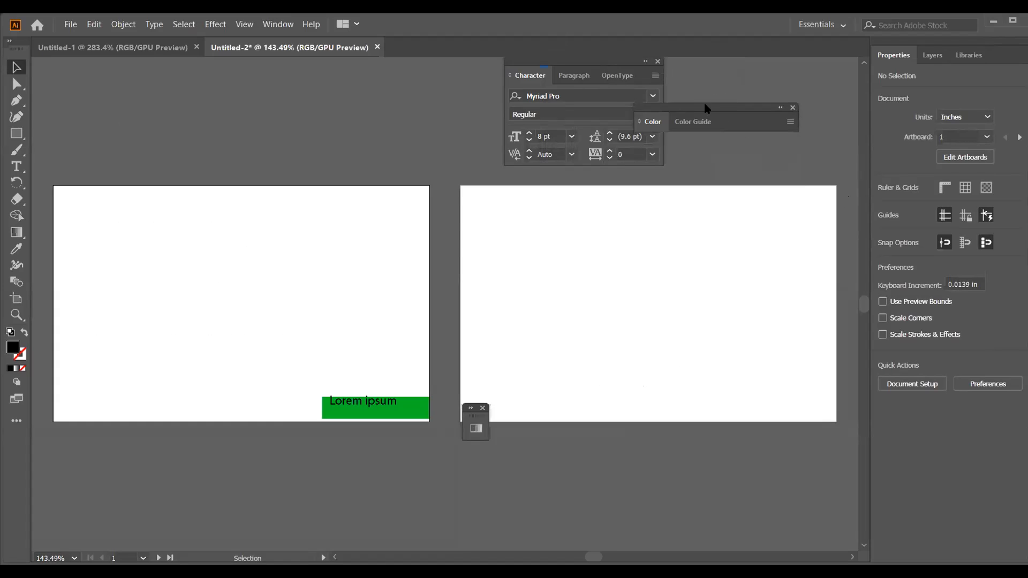
pyautogui.moveTo(704, 107); pyautogui.dragTo(956, 499)
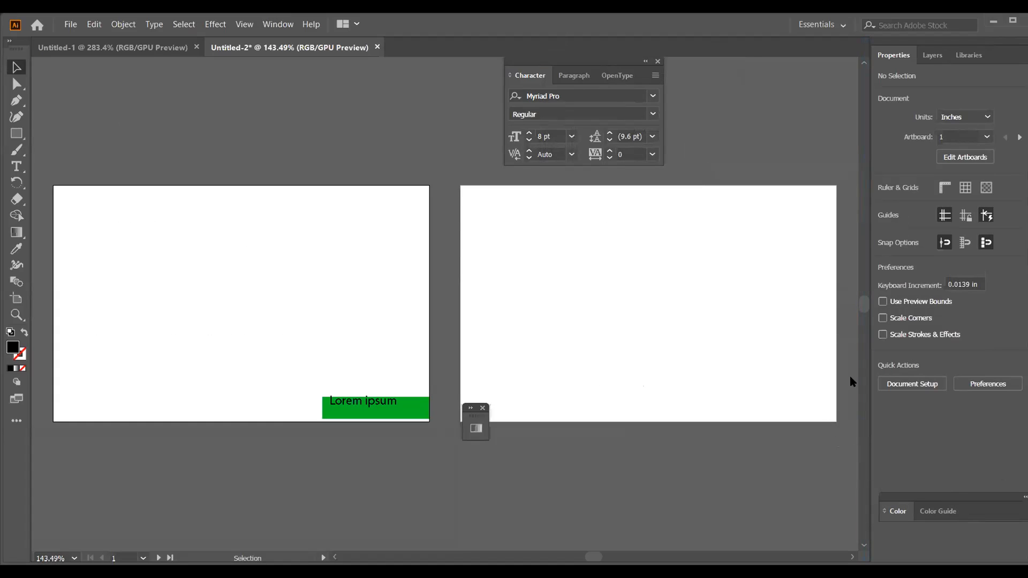
pyautogui.click(587, 75)
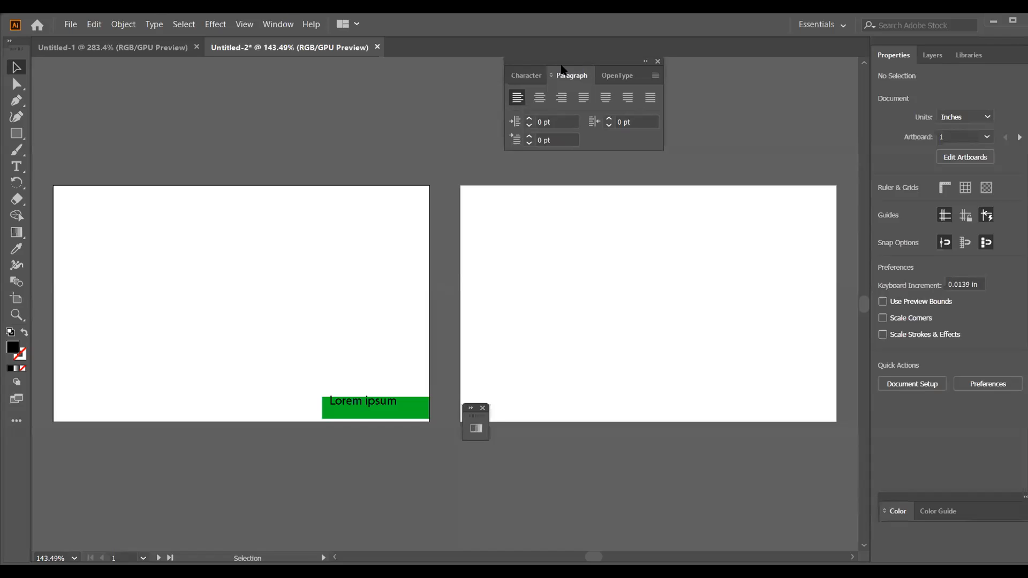
pyautogui.moveTo(561, 63); pyautogui.dragTo(937, 446)
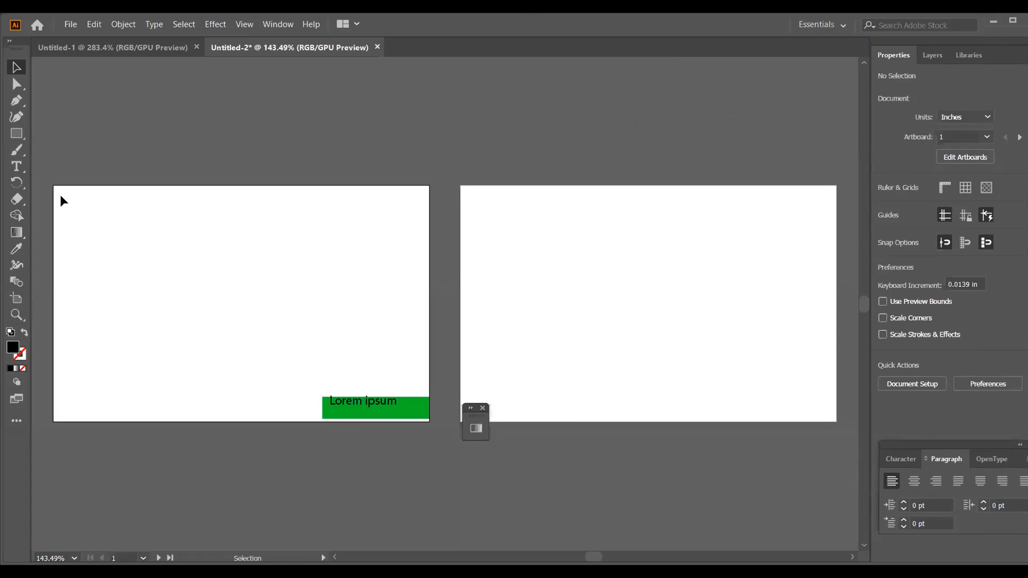
# Draw an ellipse about 1.44 by 1.25 in on the first artboard, above the green box
pyautogui.click(15, 134)
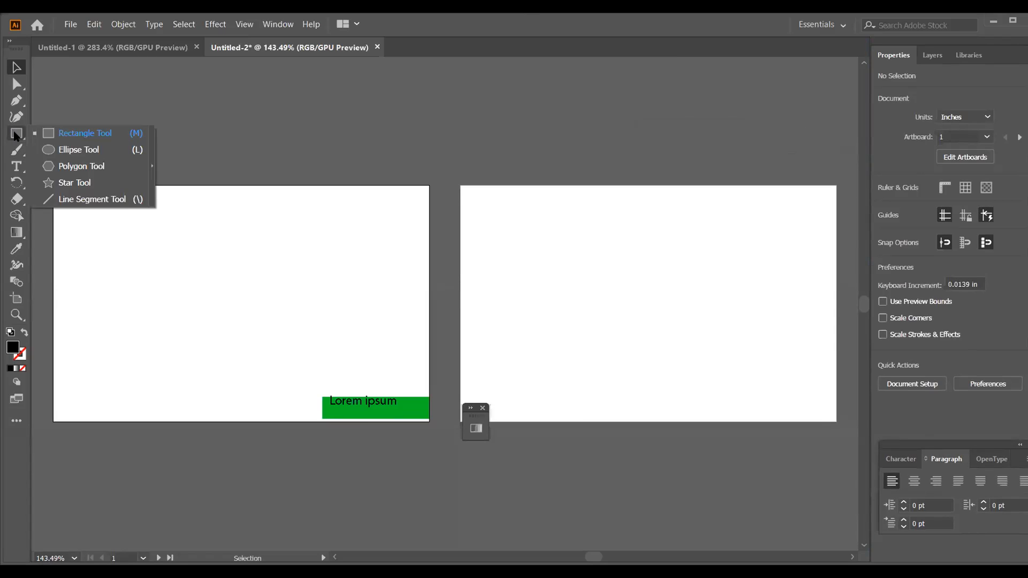
pyautogui.click(68, 151)
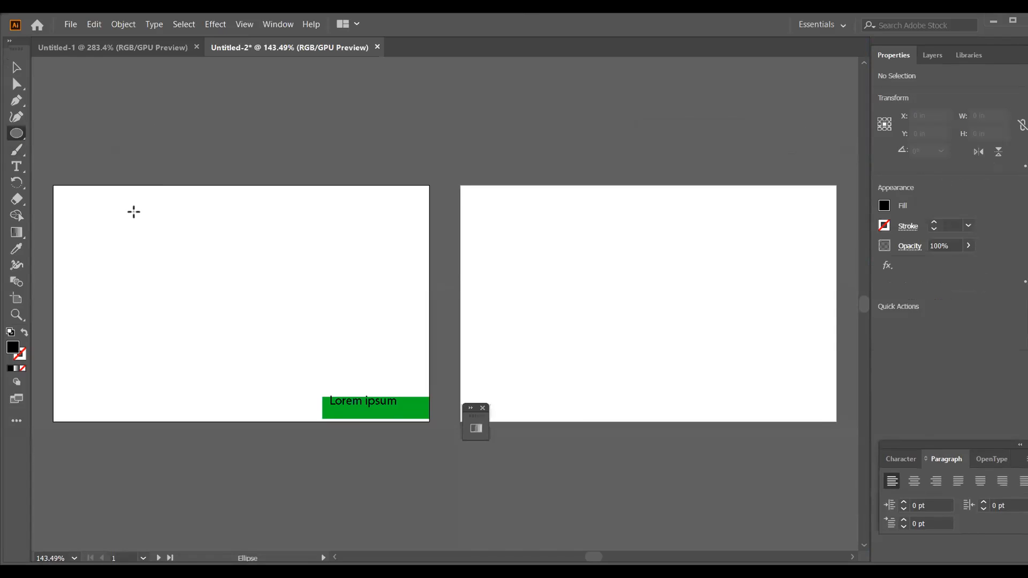
pyautogui.moveTo(142, 224); pyautogui.dragTo(300, 364)
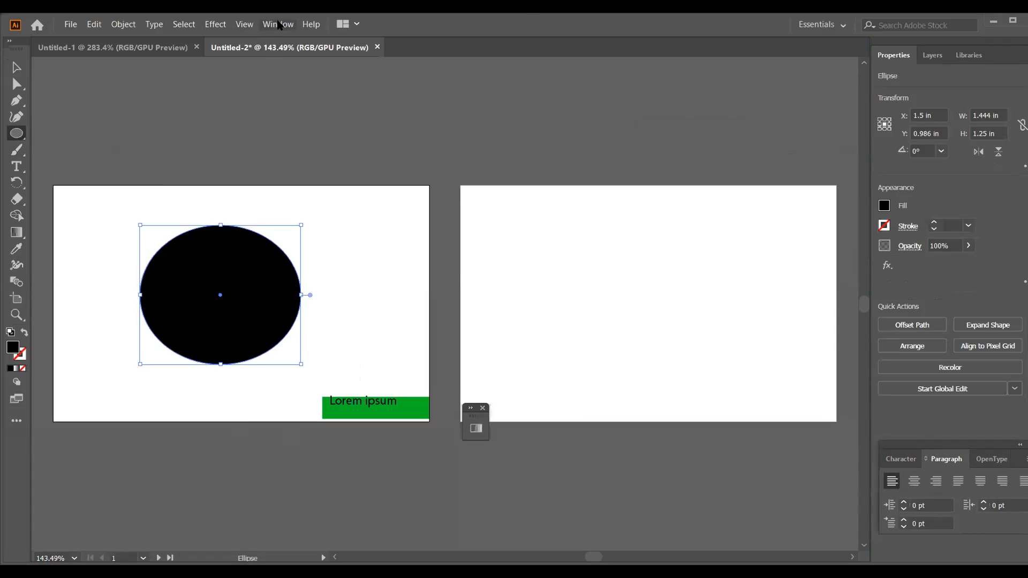
# Give the ellipse no fill and a black stroke, and move the collapsed Gradient panel off the artboards
pyautogui.click(278, 24)
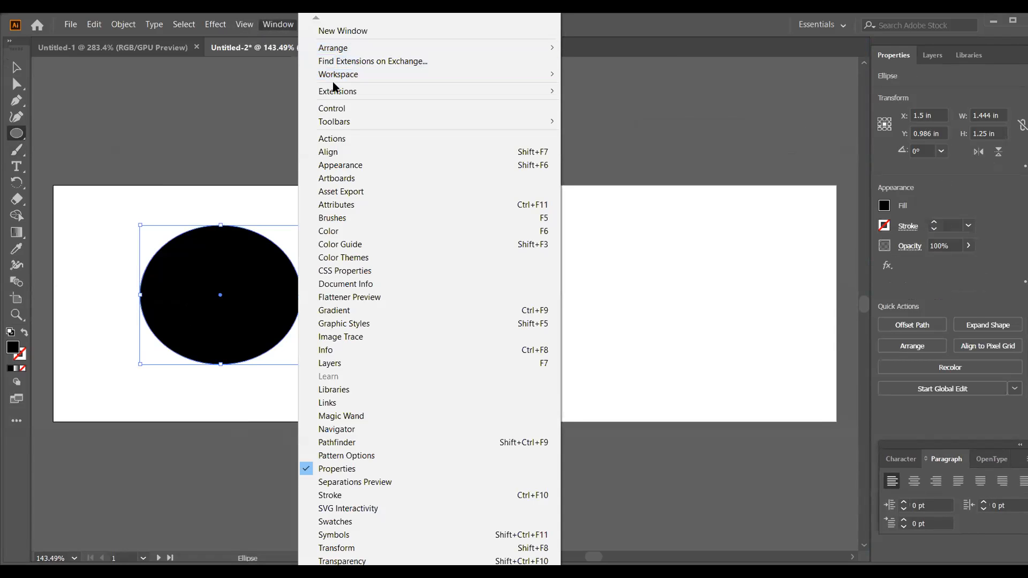
pyautogui.click(341, 110)
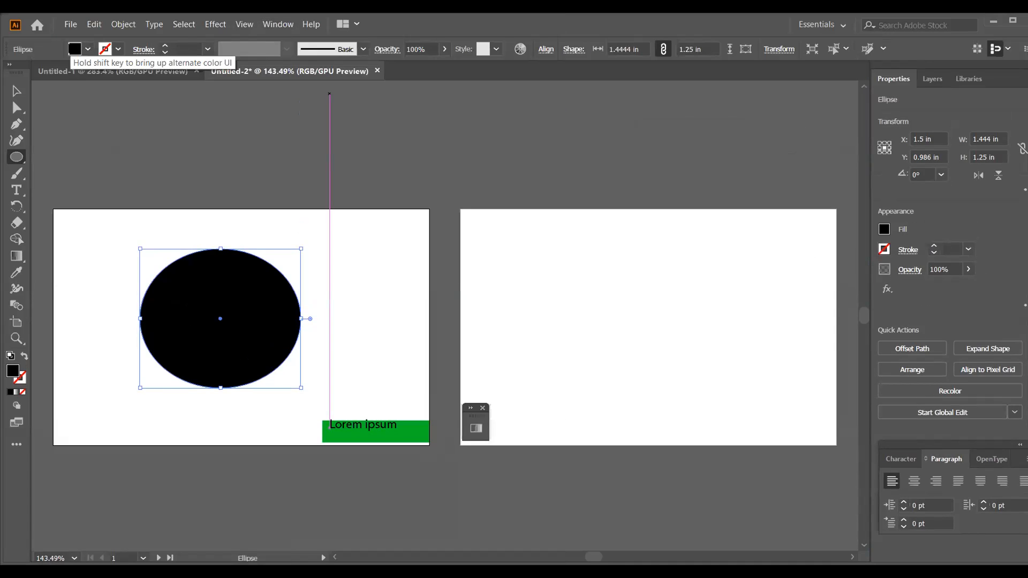
pyautogui.click(88, 50)
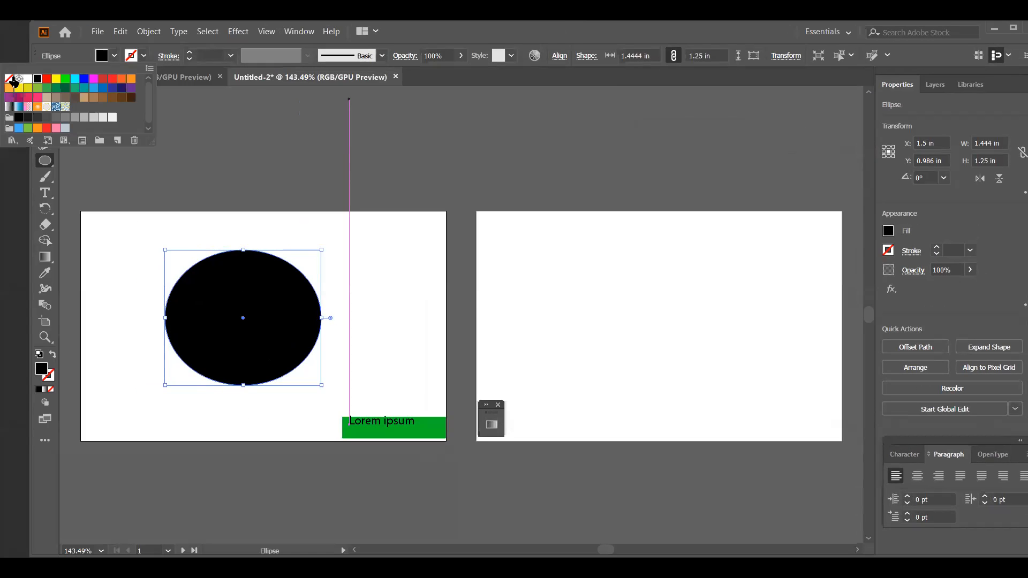
pyautogui.click(9, 80)
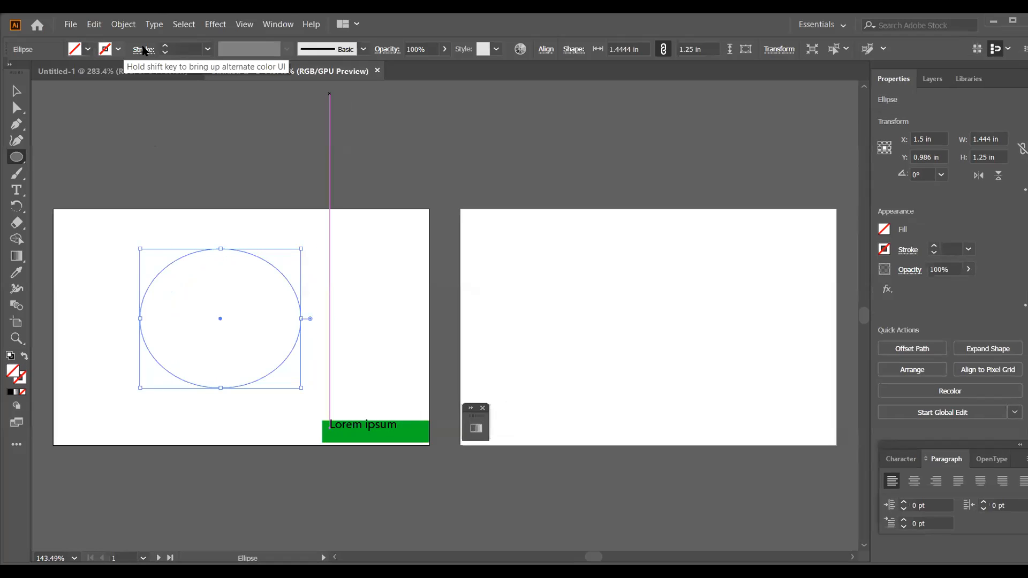
pyautogui.click(115, 50)
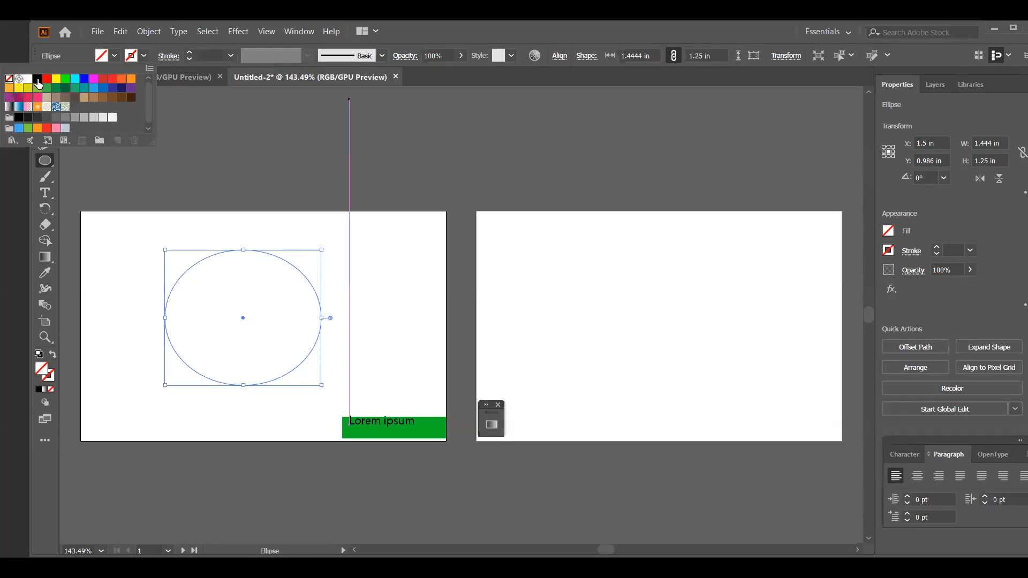
pyautogui.click(38, 80)
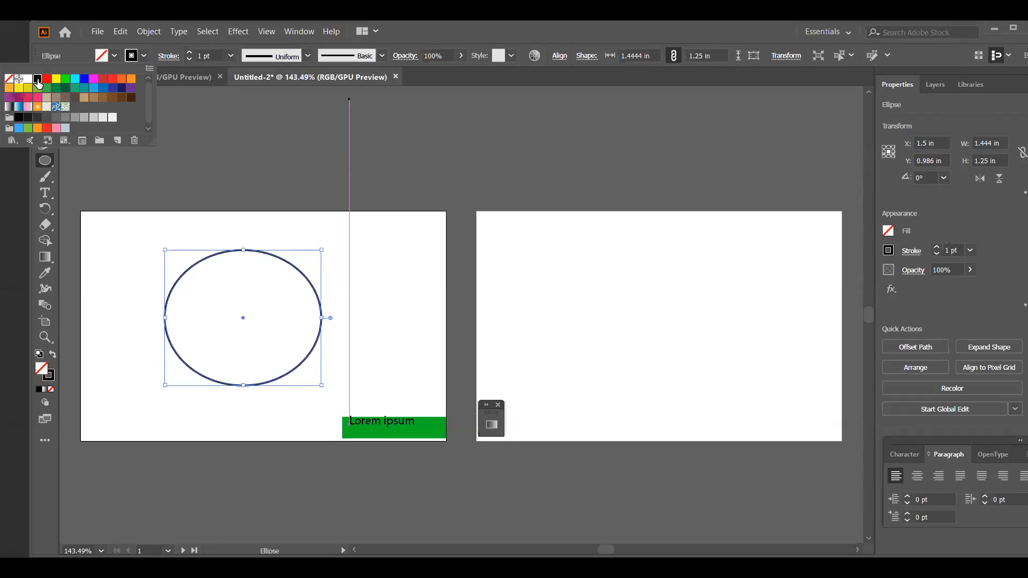
pyautogui.click(236, 142)
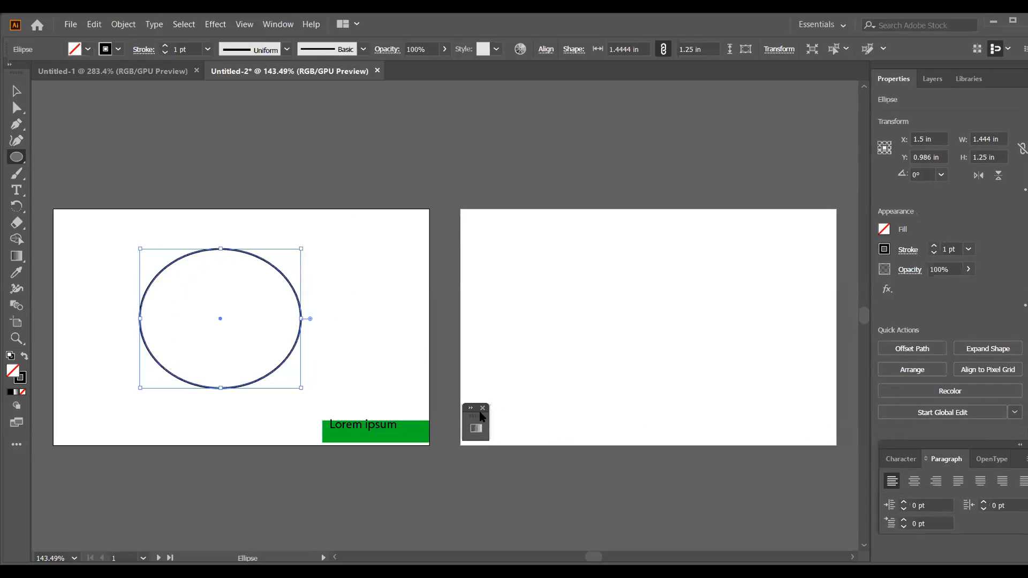
pyautogui.moveTo(485, 416); pyautogui.dragTo(913, 427)
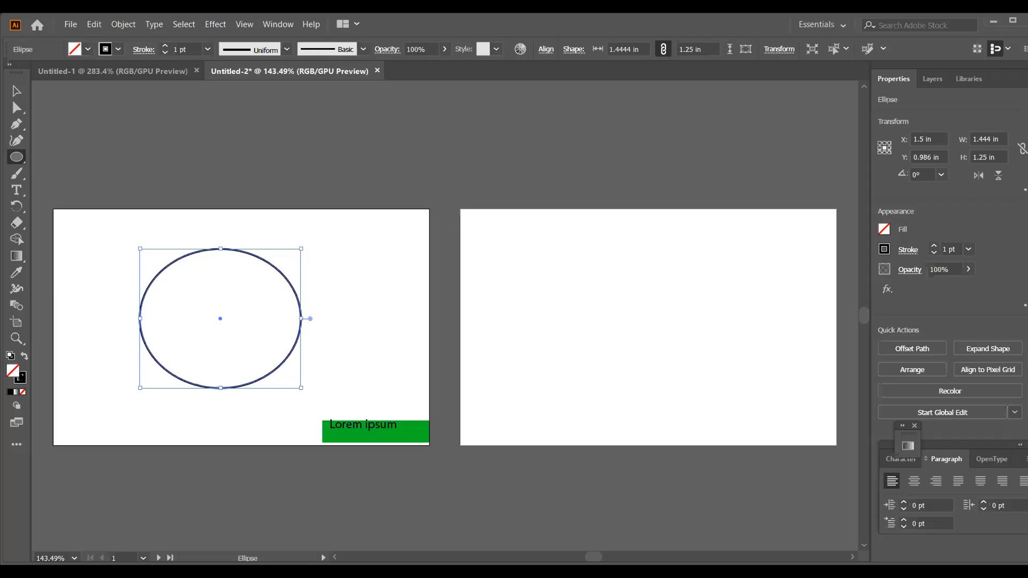
# Try filling the ellipse with solid black and removing its stroke, and undo the changes
pyautogui.click(10, 392)
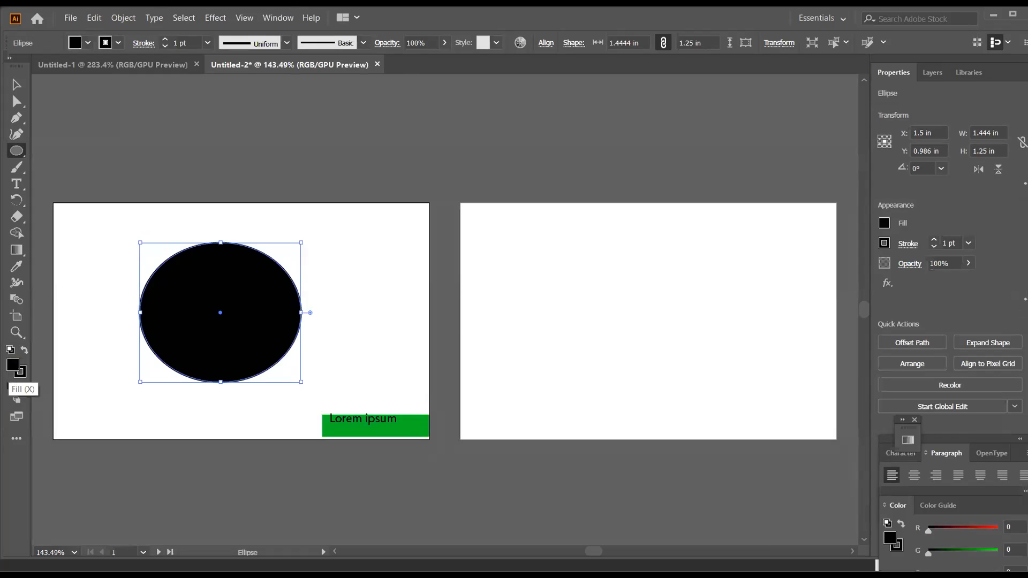
pyautogui.click(20, 371)
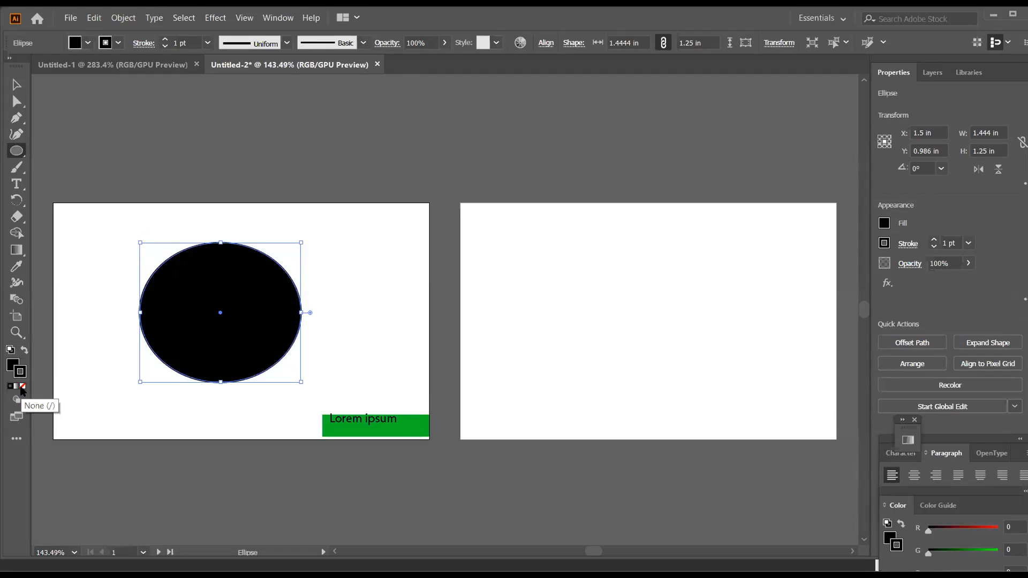
pyautogui.click(22, 386)
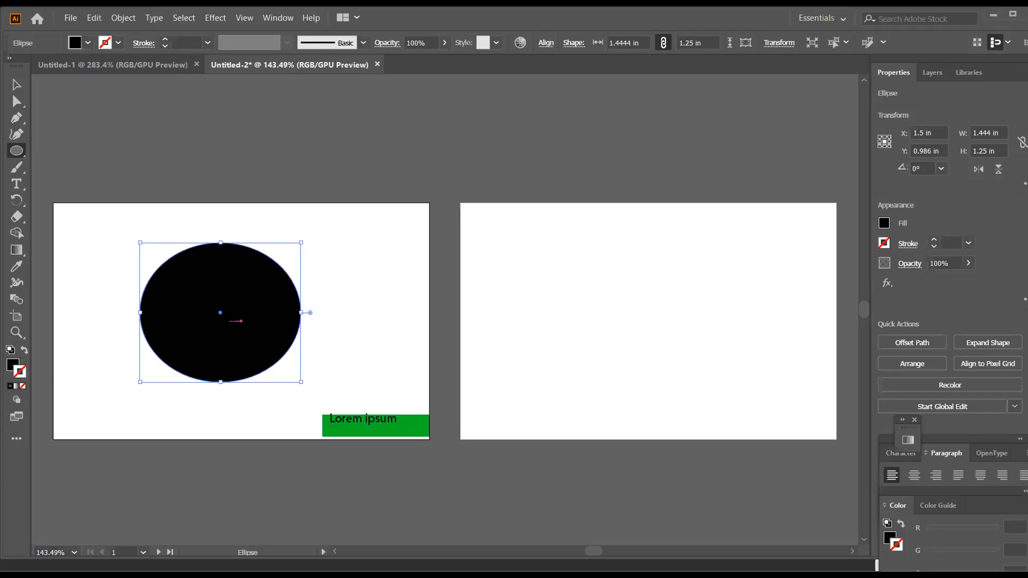
pyautogui.hotkey('ctrl', 'z')
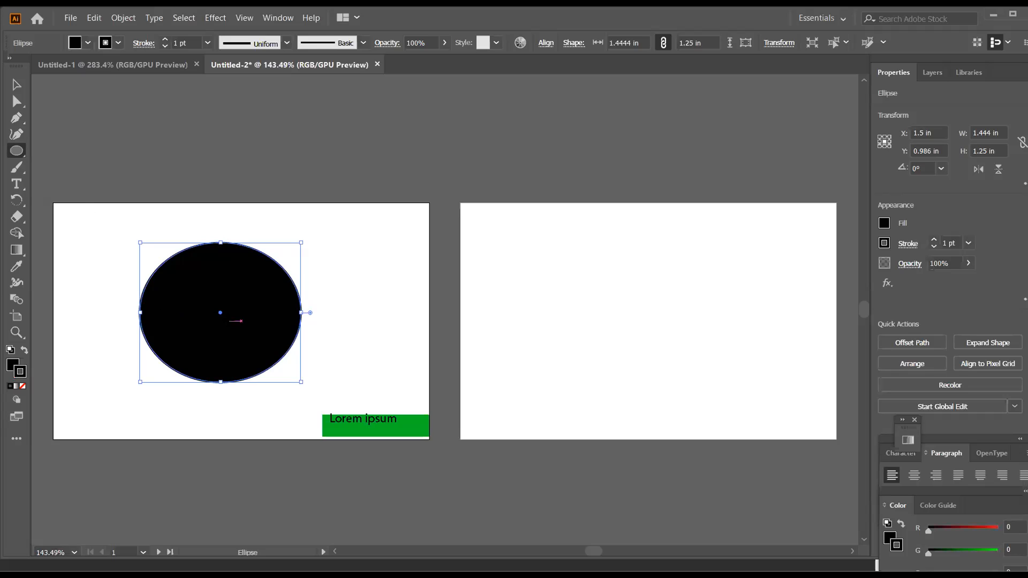
pyautogui.hotkey('ctrl', 'z')
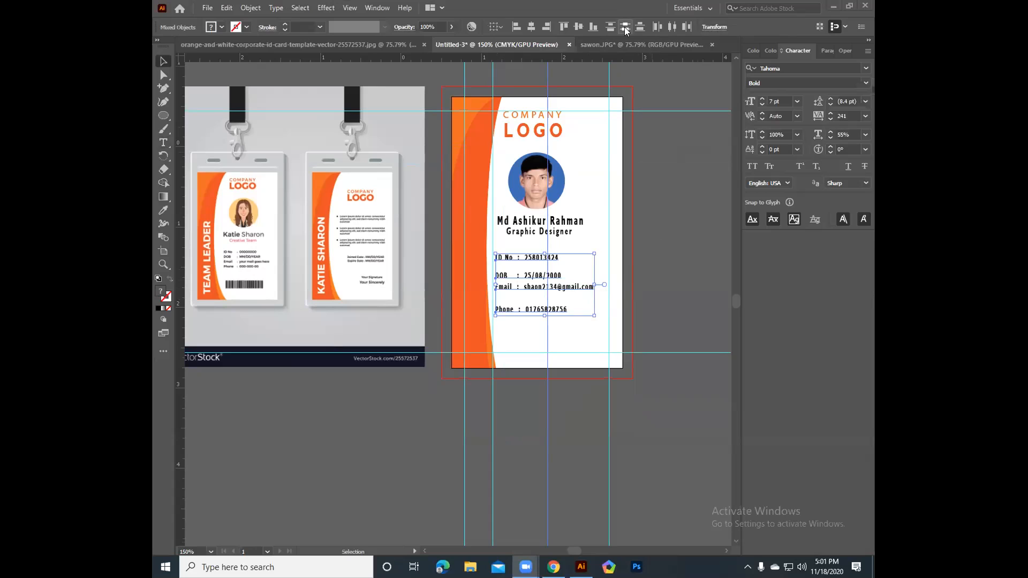
# Left-align the ID No, DOB, Email and Phone lines in Untitled-3, and try distributing them by their vertical centers
pyautogui.click(529, 28)
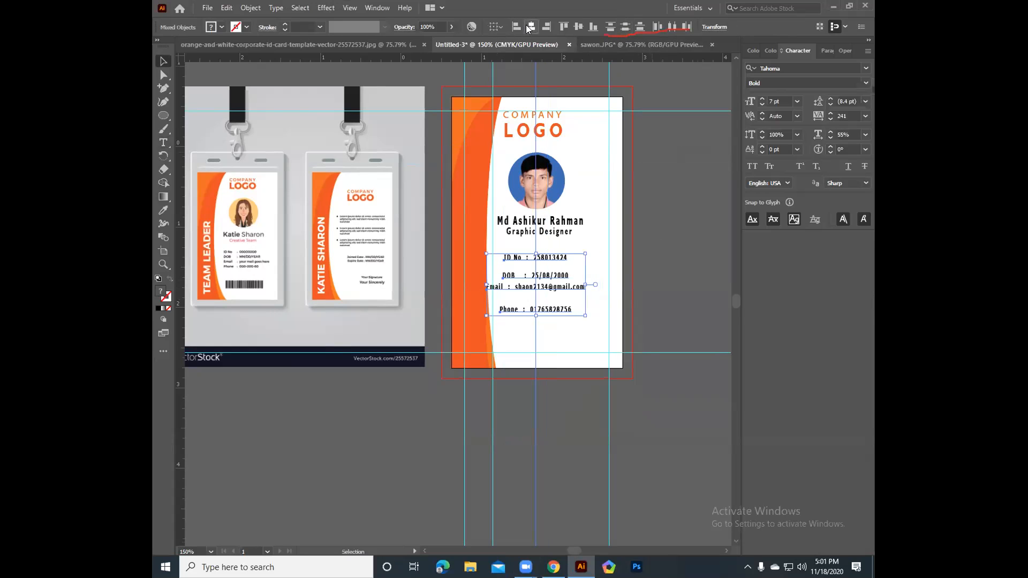
pyautogui.click(517, 28)
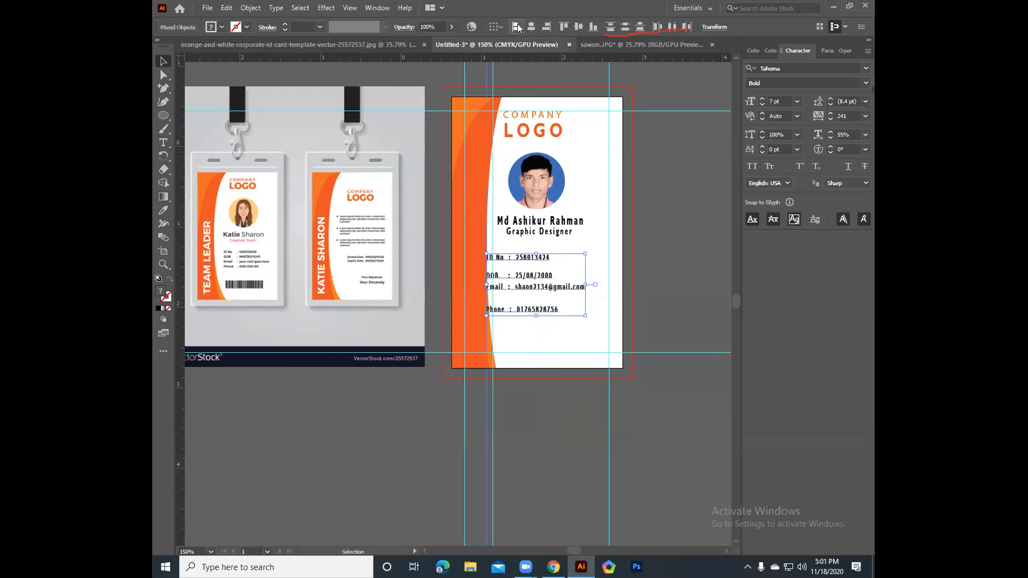
pyautogui.click(625, 31)
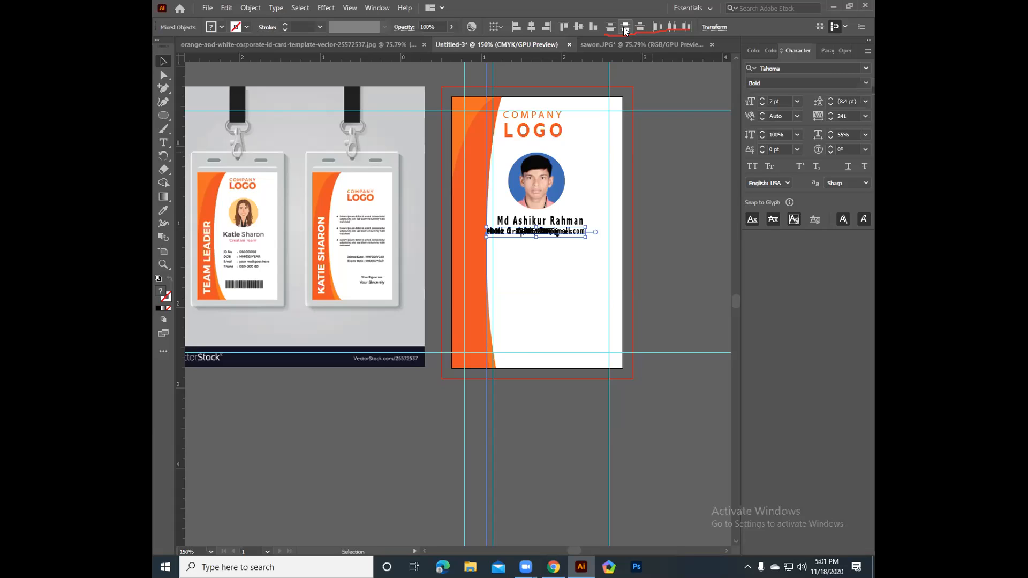
pyautogui.hotkey('ctrl', 'z')
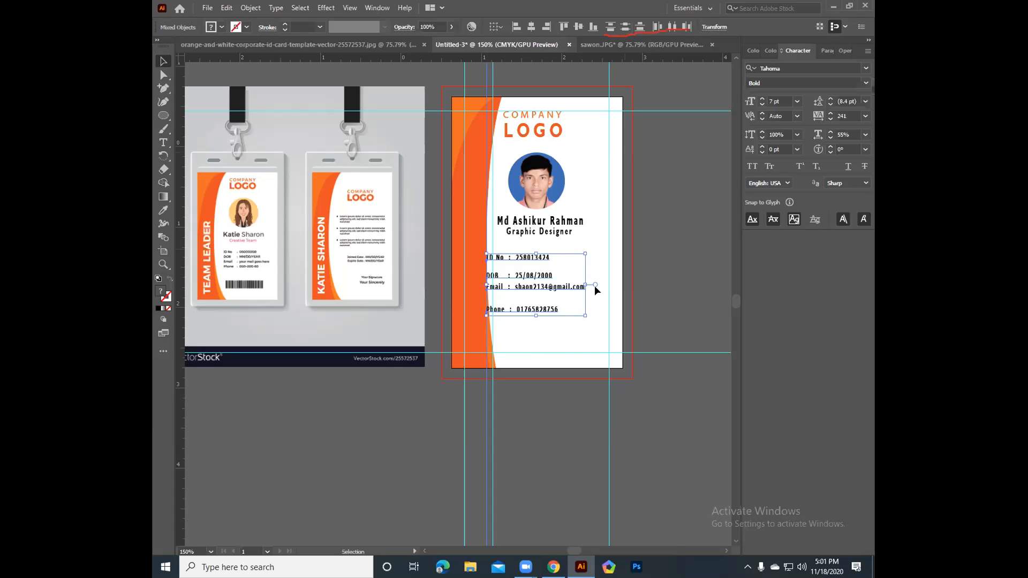
pyautogui.click(553, 335)
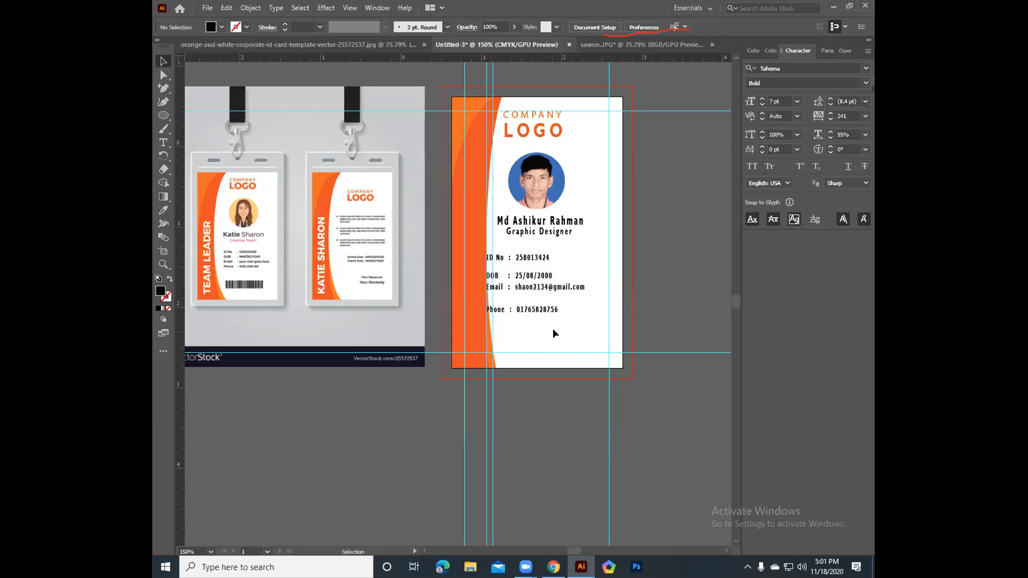
# Move the Email line slightly down on the ID card and distribute the four detail lines evenly by their vertical centers
pyautogui.click(536, 262)
pyautogui.click(535, 287)
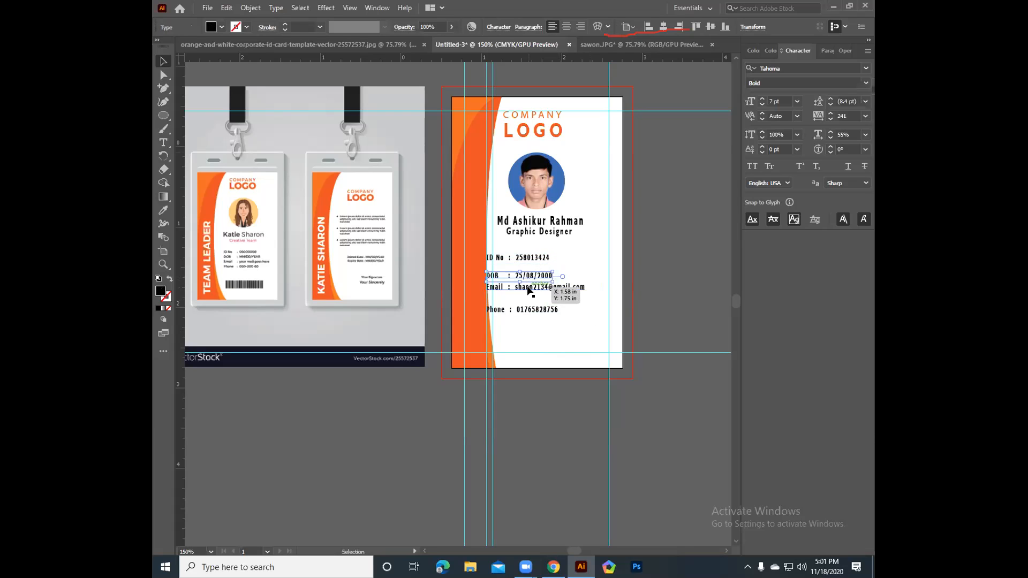
pyautogui.click(527, 310)
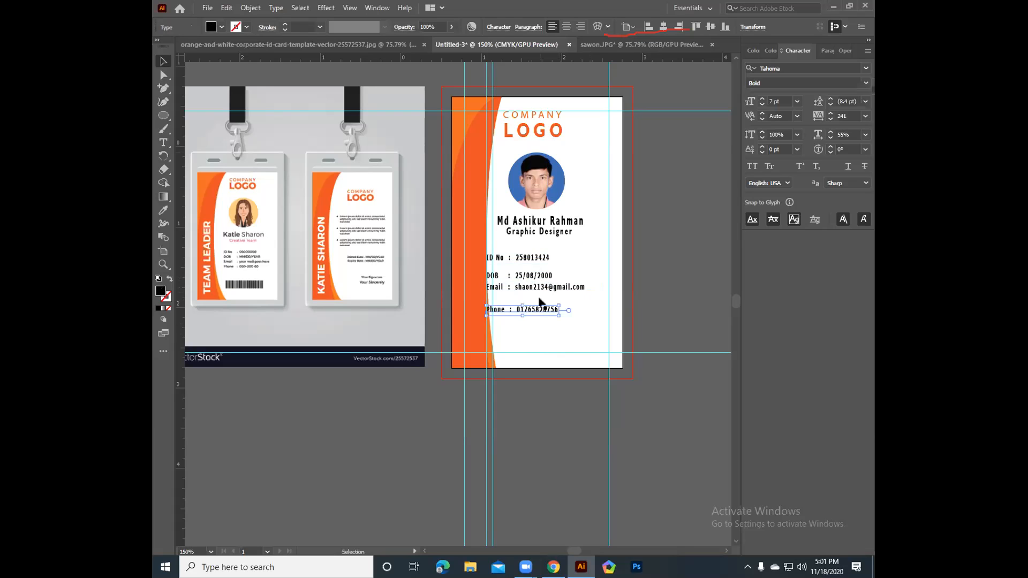
pyautogui.moveTo(539, 289); pyautogui.dragTo(538, 294)
pyautogui.moveTo(575, 331); pyautogui.dragTo(494, 254)
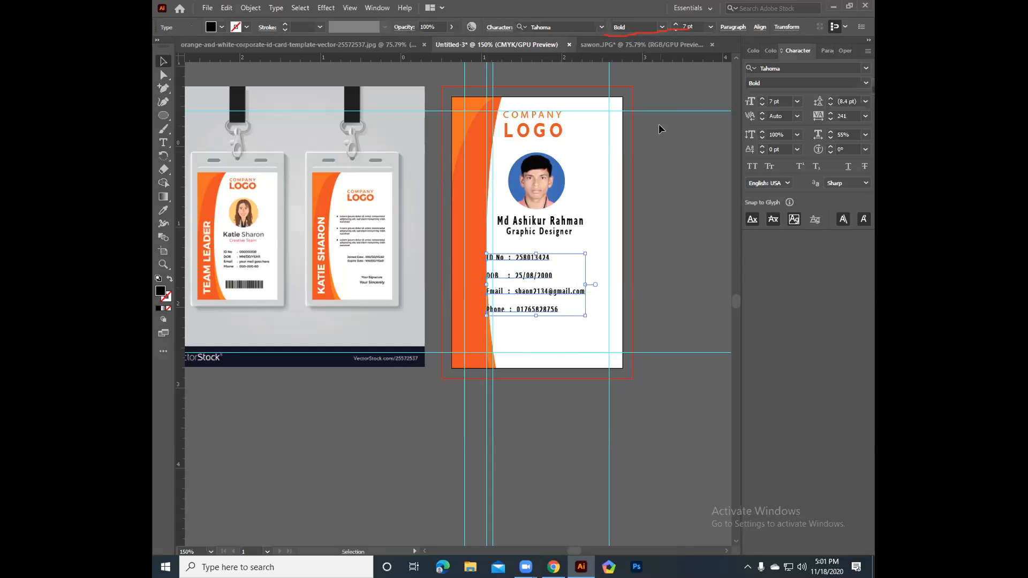
pyautogui.click(759, 29)
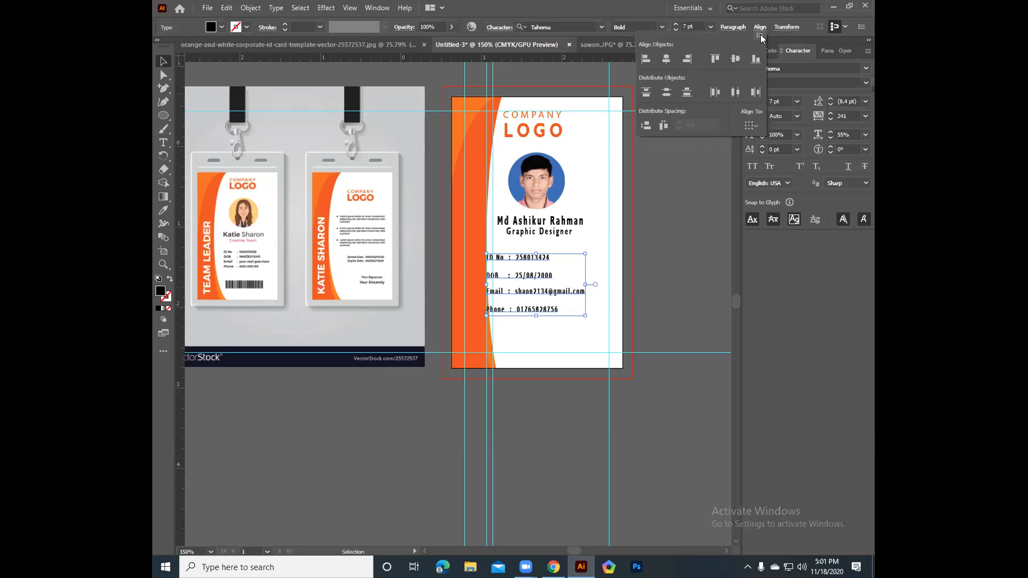
pyautogui.click(664, 94)
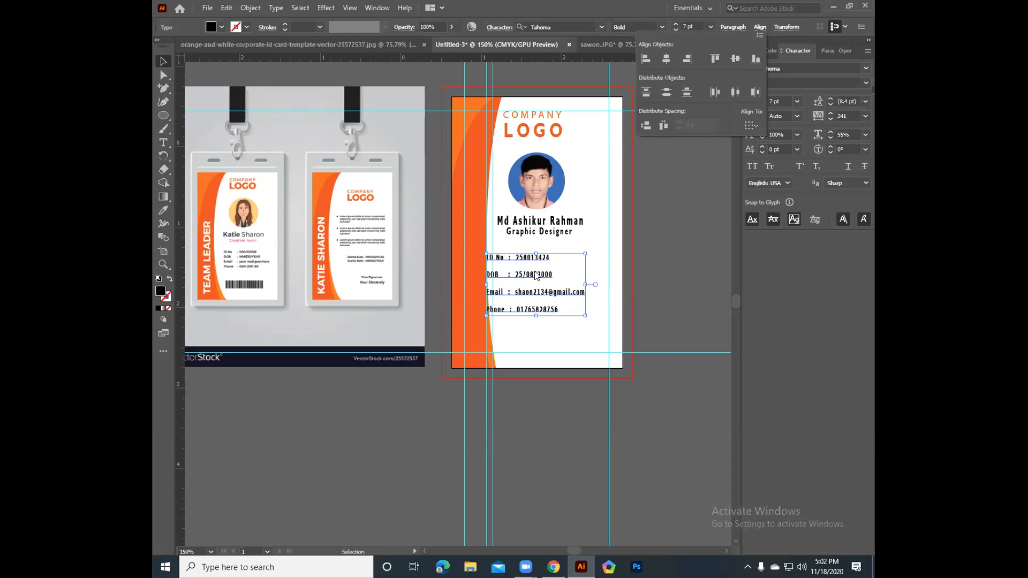
pyautogui.click(513, 295)
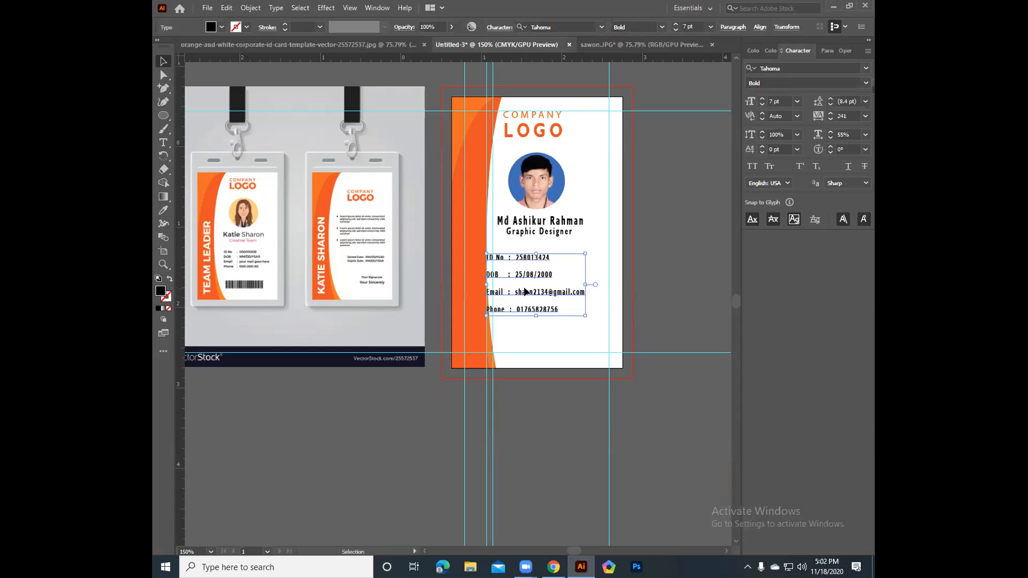
pyautogui.click(526, 283)
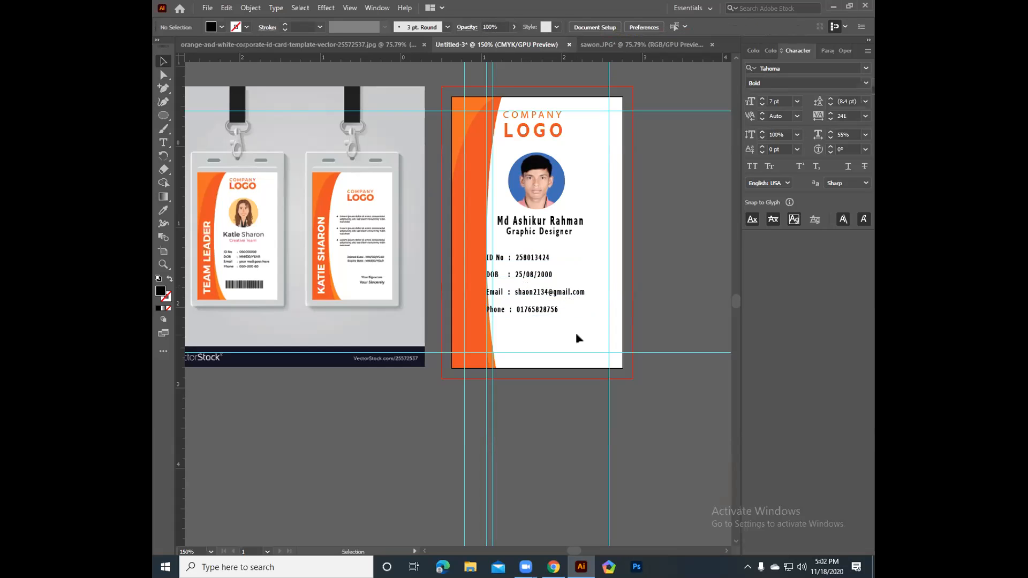
# Try the Bauhaus 93 font on the four detail lines, and undo the font change
pyautogui.click(510, 262)
pyautogui.rightClick(506, 258)
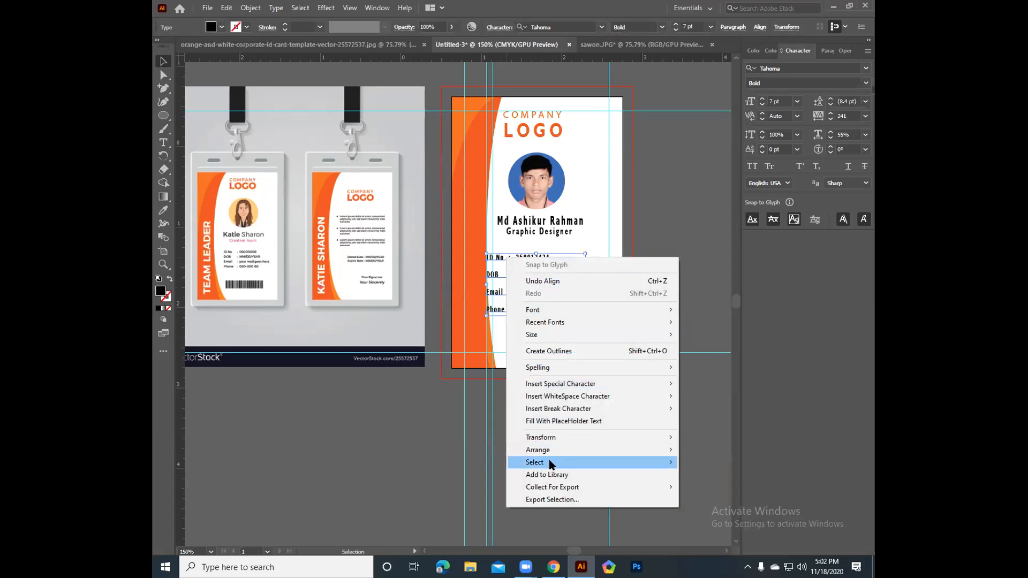
pyautogui.click(503, 332)
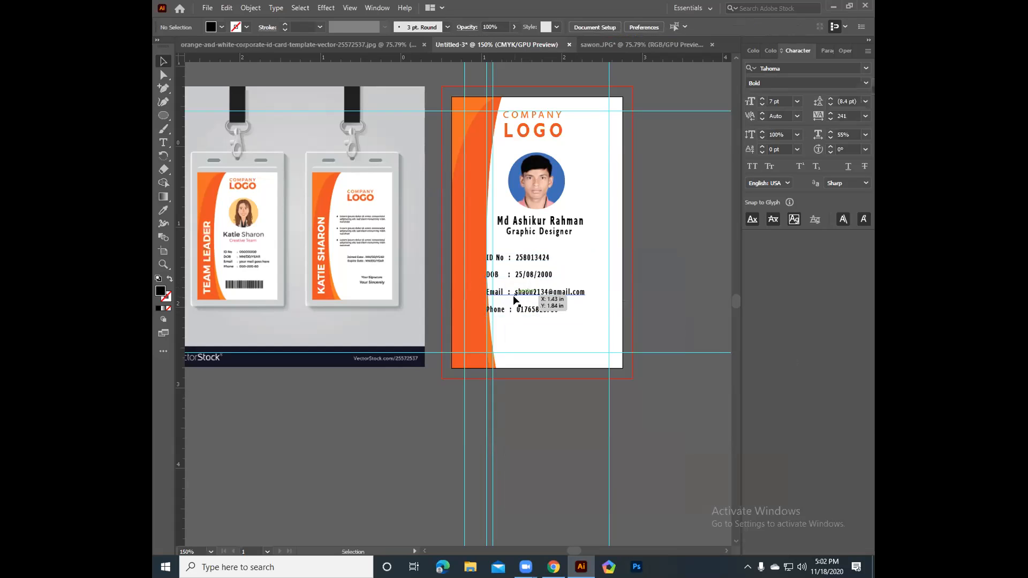
pyautogui.moveTo(551, 336); pyautogui.dragTo(534, 261)
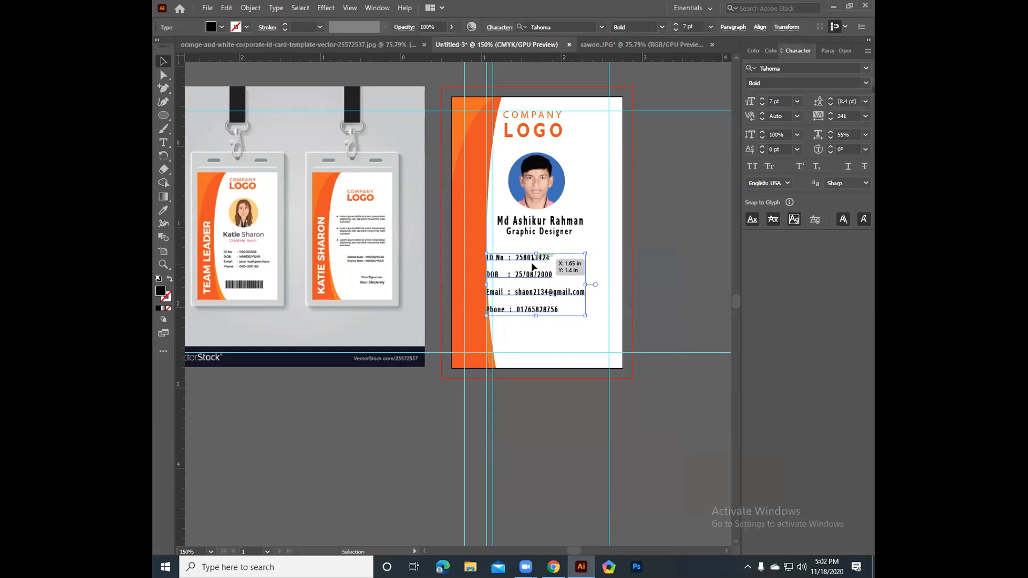
pyautogui.rightClick(534, 264)
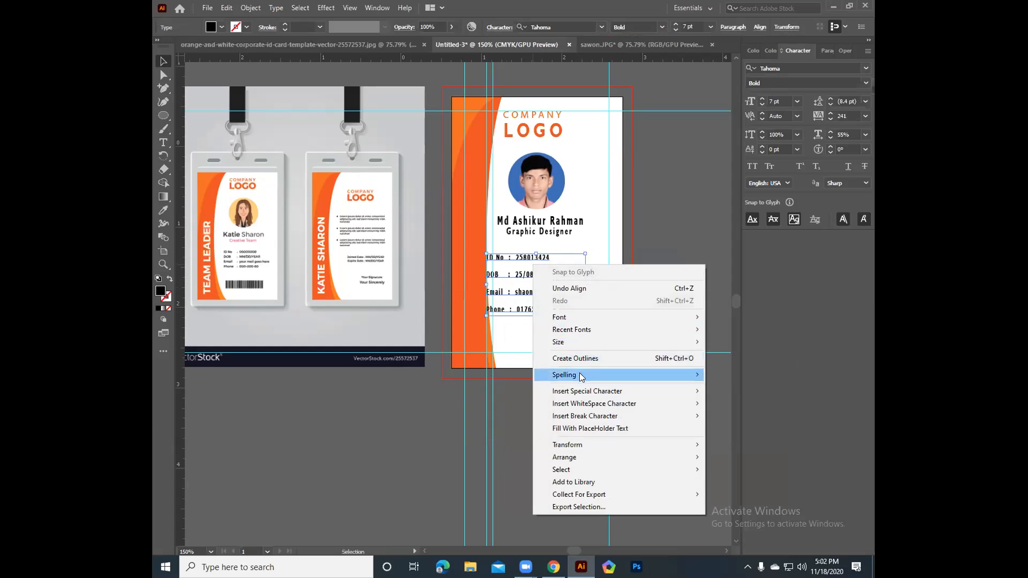
pyautogui.moveTo(581, 395)
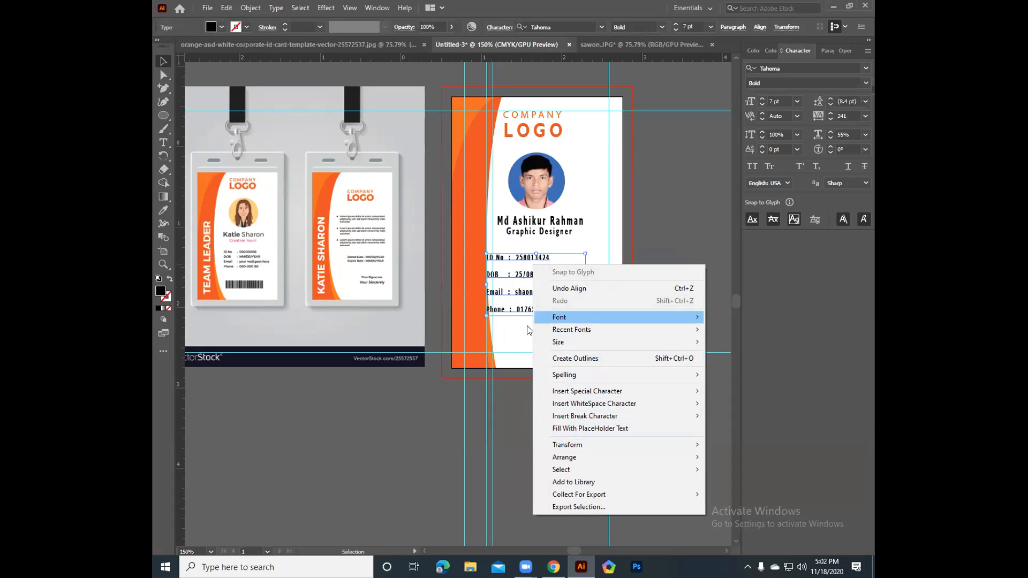
pyautogui.click(515, 336)
pyautogui.click(503, 463)
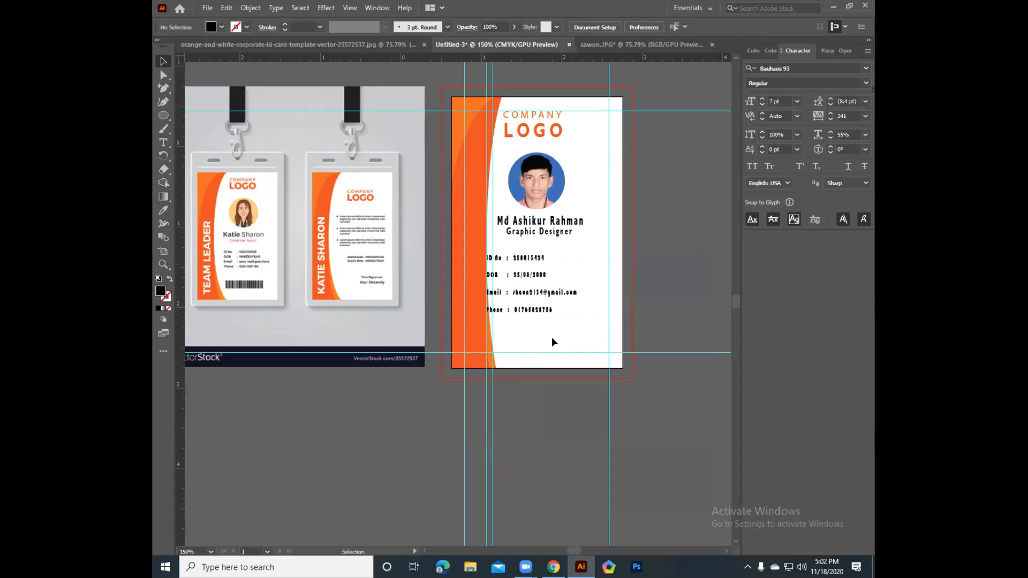
pyautogui.press('a')
pyautogui.hotkey('ctrl', 'z')
pyautogui.press('v')
pyautogui.rightClick(533, 279)
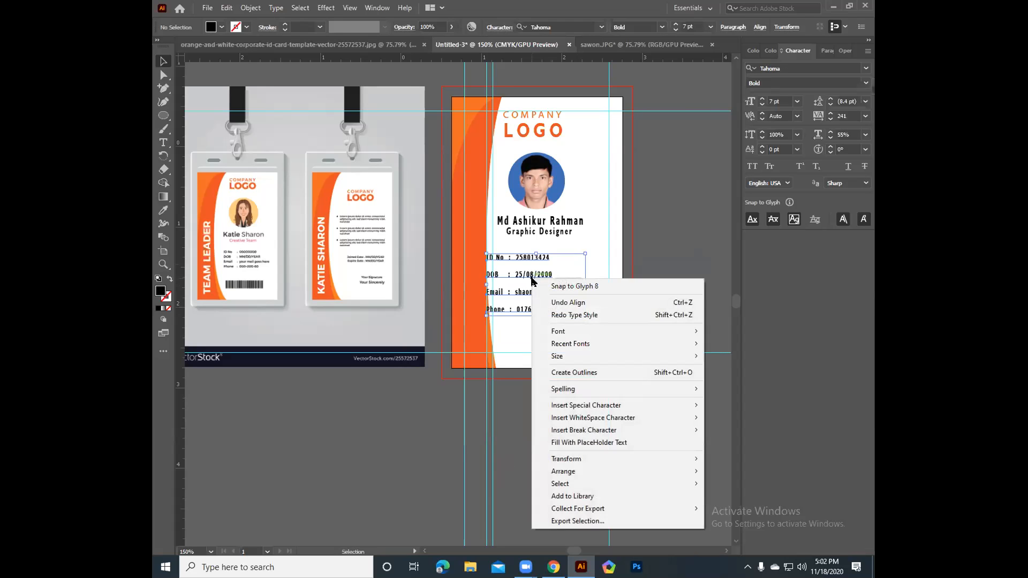
pyautogui.click(509, 346)
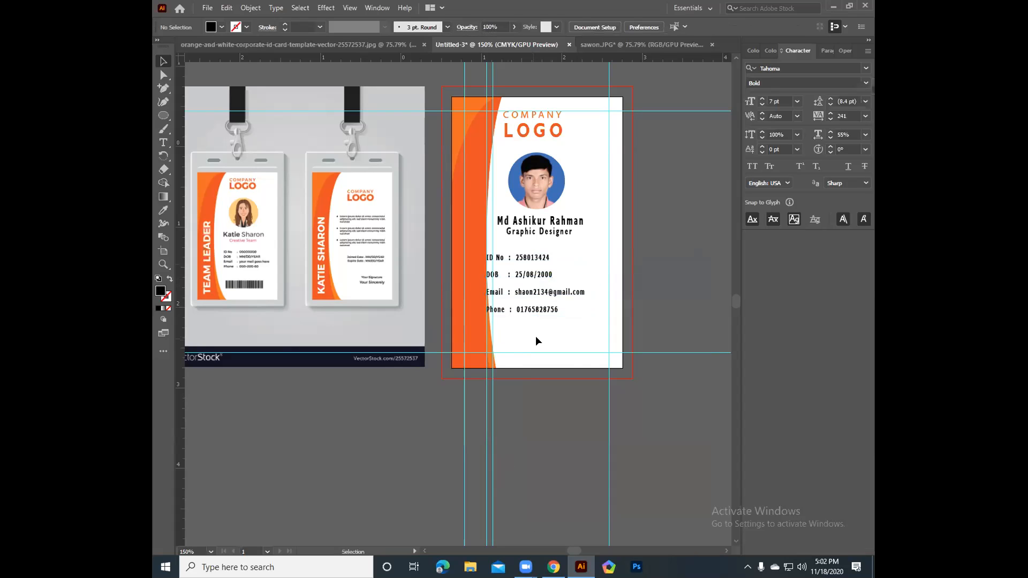
pyautogui.click(522, 260)
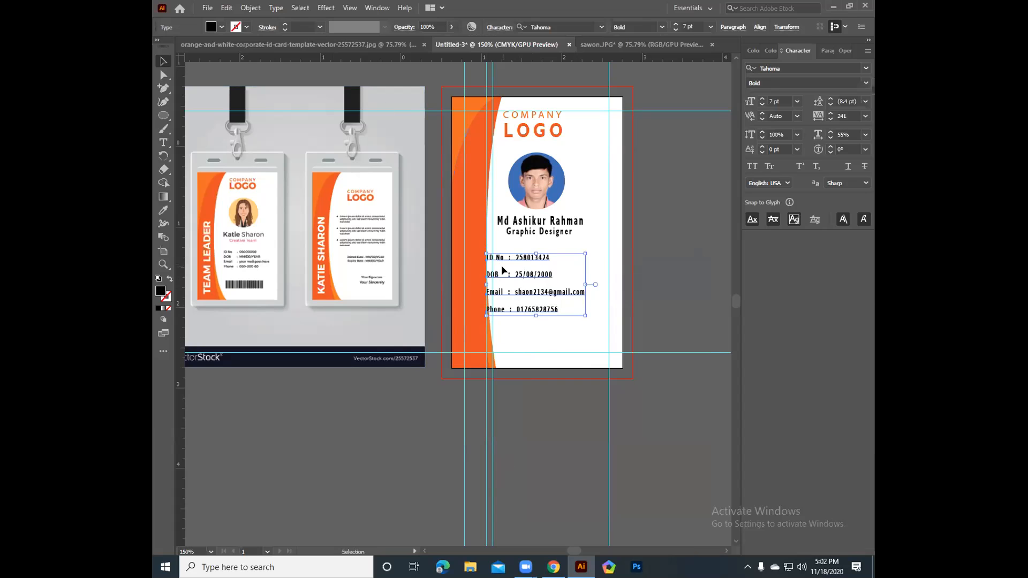
pyautogui.rightClick(613, 273)
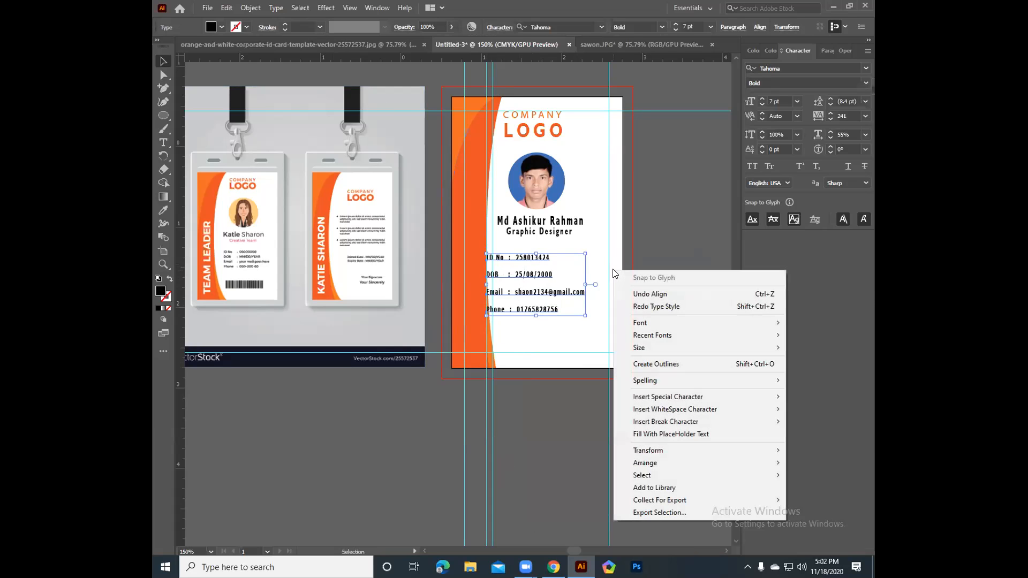
pyautogui.rightClick(532, 271)
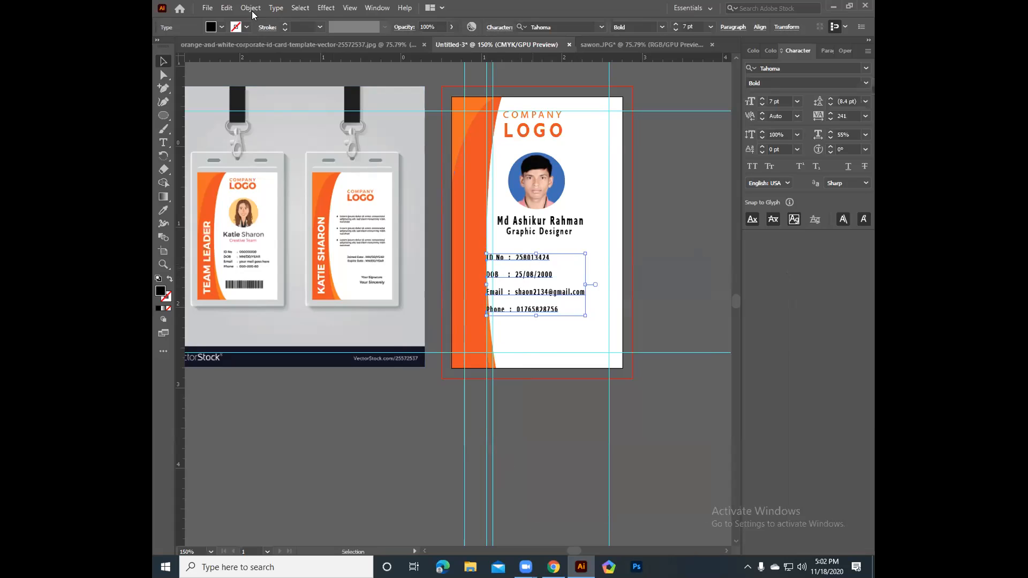
pyautogui.click(251, 8)
pyautogui.click(251, 7)
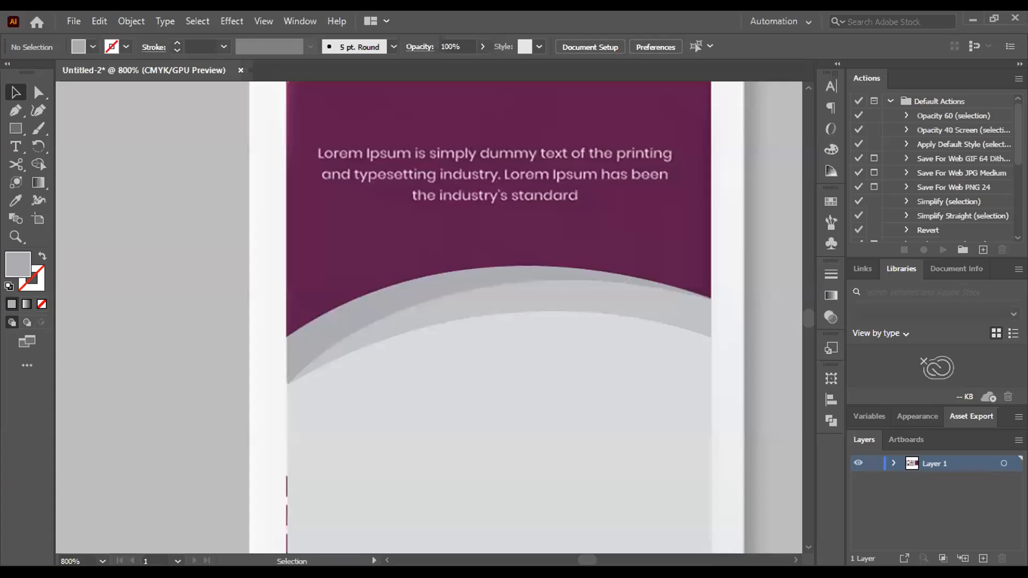
# Try moving the purple artboard rectangle and the light grey shape over the reference badge in Untitled-2, and undo both moves
pyautogui.scroll(-2, 377, 231)
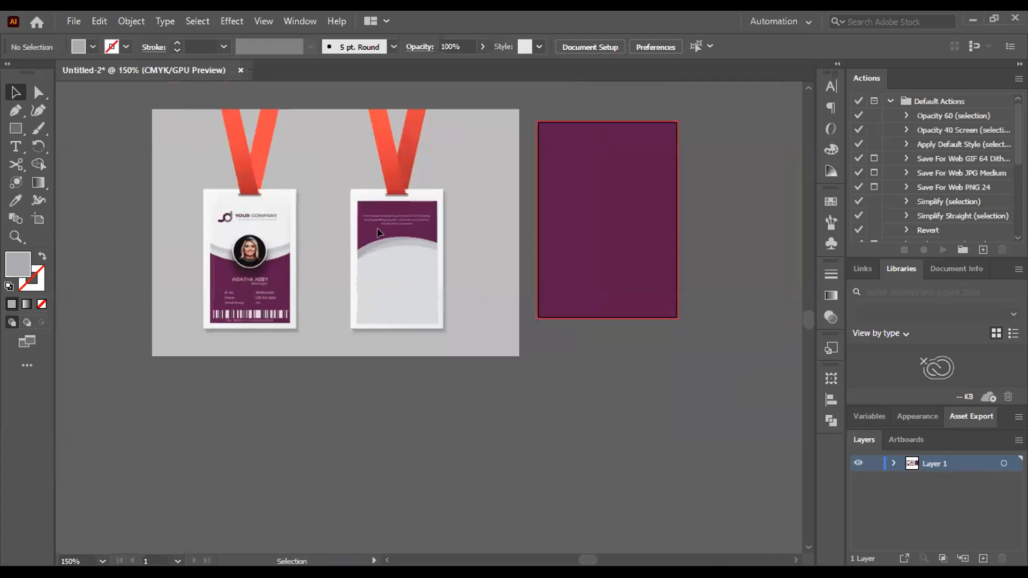
pyautogui.moveTo(582, 258); pyautogui.dragTo(588, 258)
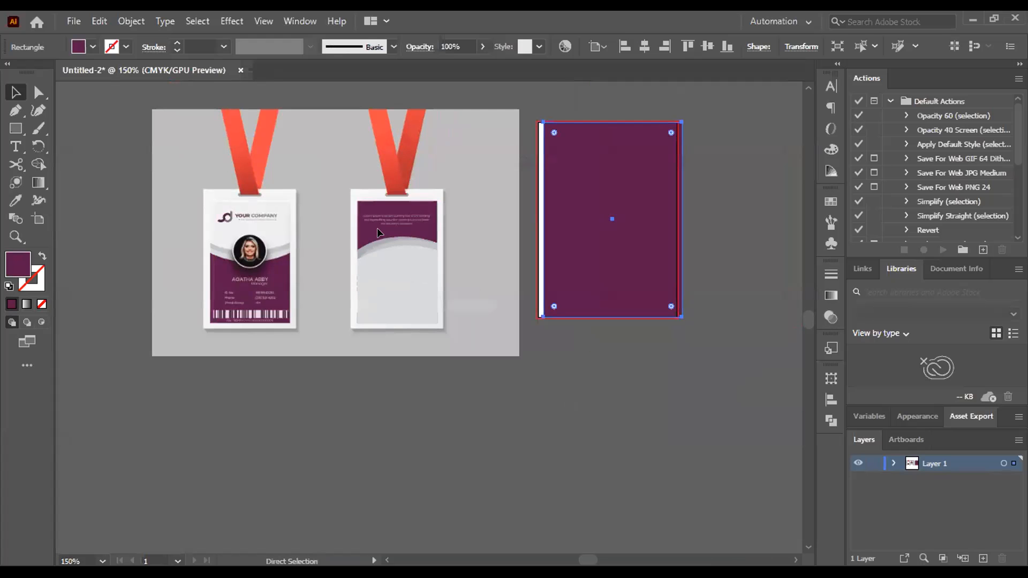
pyautogui.hotkey('ctrl', 'z')
pyautogui.click(377, 232)
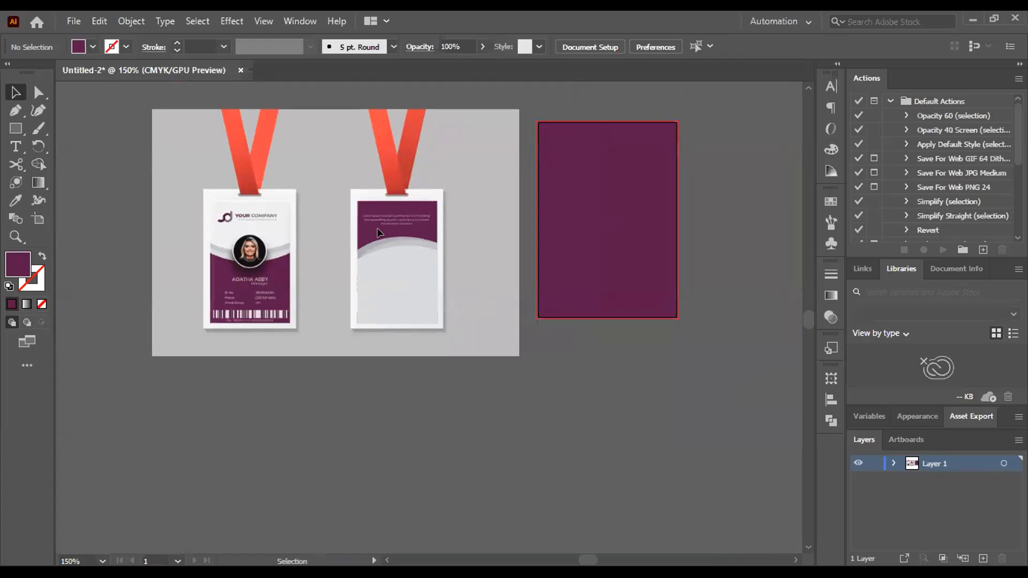
pyautogui.scroll(4, 368, 239)
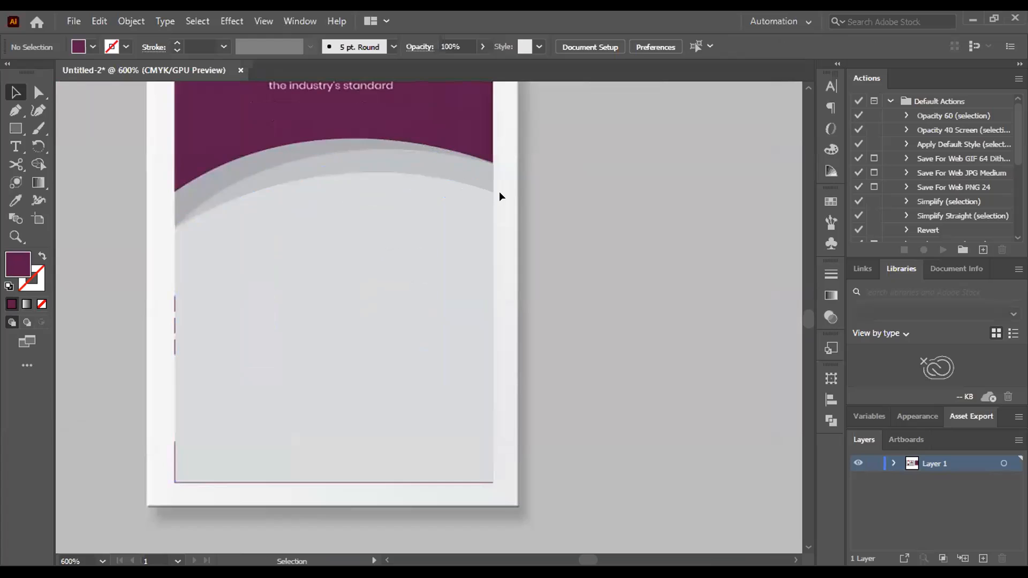
pyautogui.moveTo(303, 226); pyautogui.dragTo(562, 251)
pyautogui.hotkey('ctrl', 'z')
pyautogui.hotkey('ctrl', 'shift', 'a')
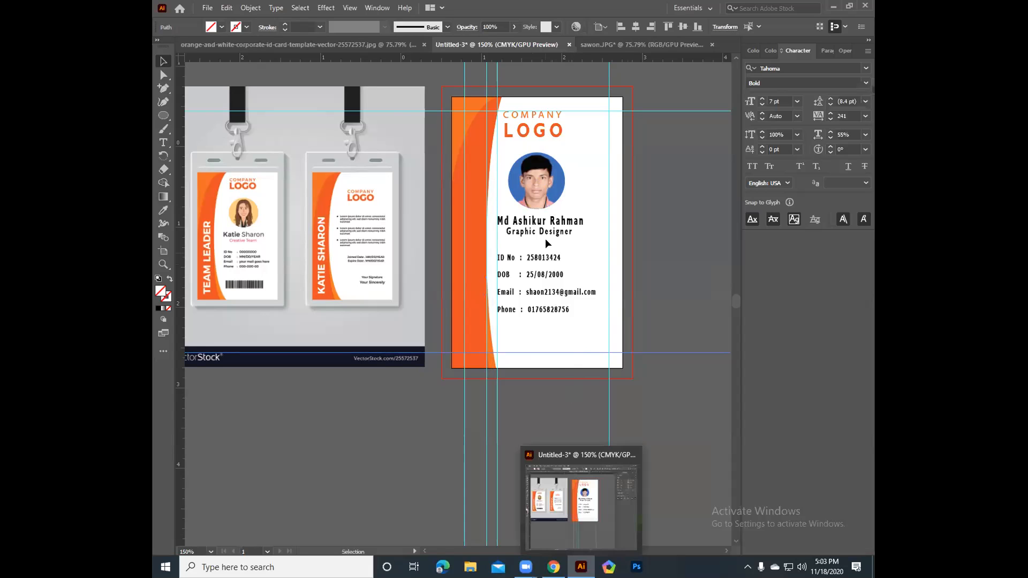
# Select the name line on the ID card in Untitled-3 and open its font family choices
pyautogui.click(550, 223)
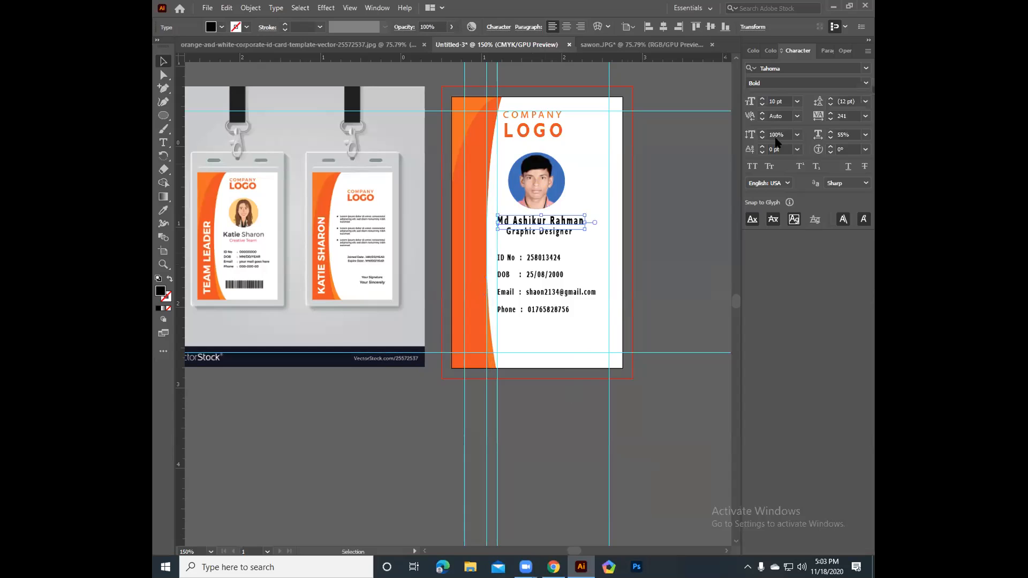
pyautogui.click(866, 68)
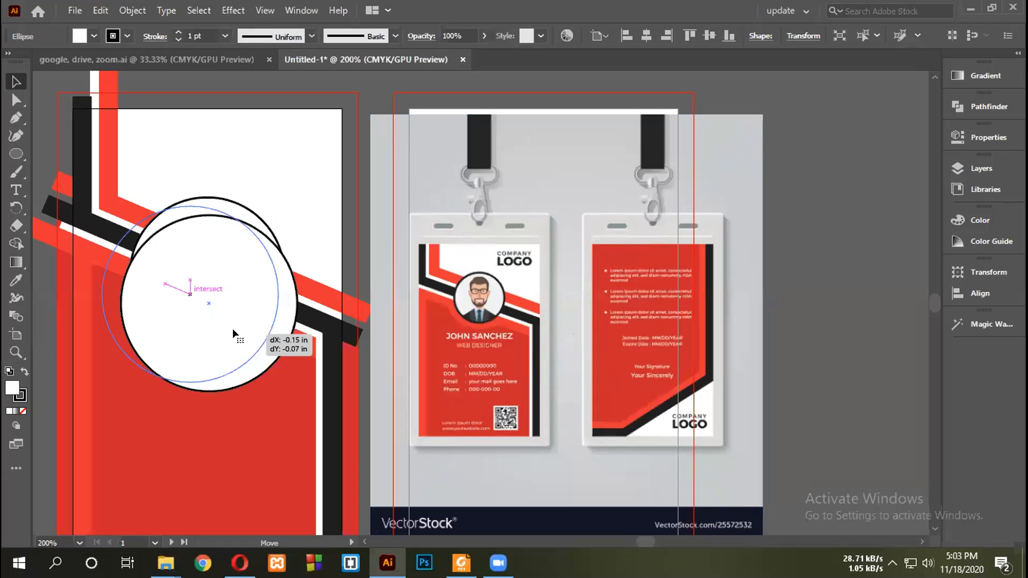
# Move the front white circle in Untitled-1 slightly up and to the left over the diagonal stripes
pyautogui.moveTo(233, 329); pyautogui.dragTo(217, 321)
pyautogui.click(18, 262)
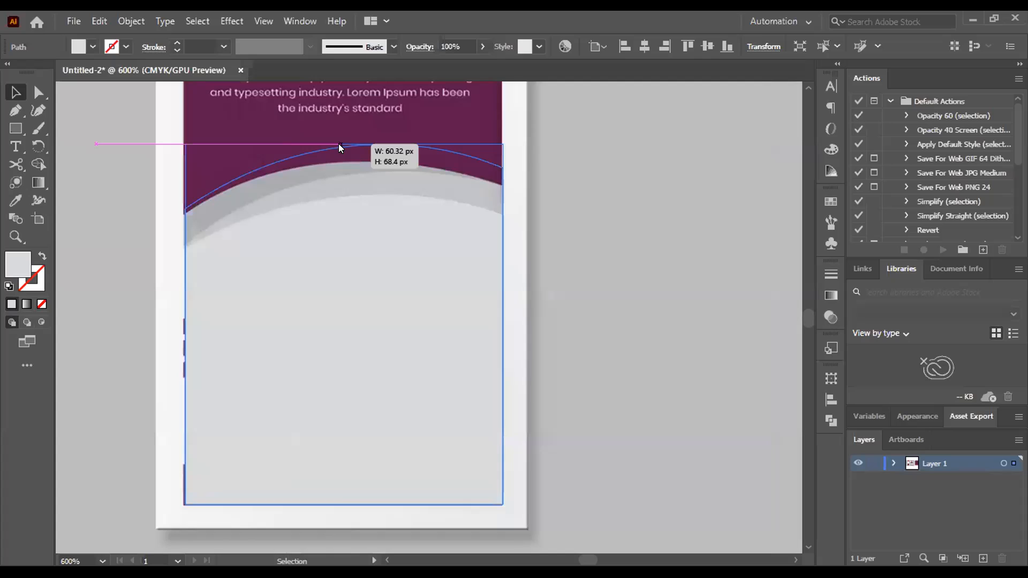
# Lower the top edge of the light grey cover shape below the grey curves and realign it over the back badge in Untitled-2
pyautogui.moveTo(340, 148); pyautogui.dragTo(344, 227)
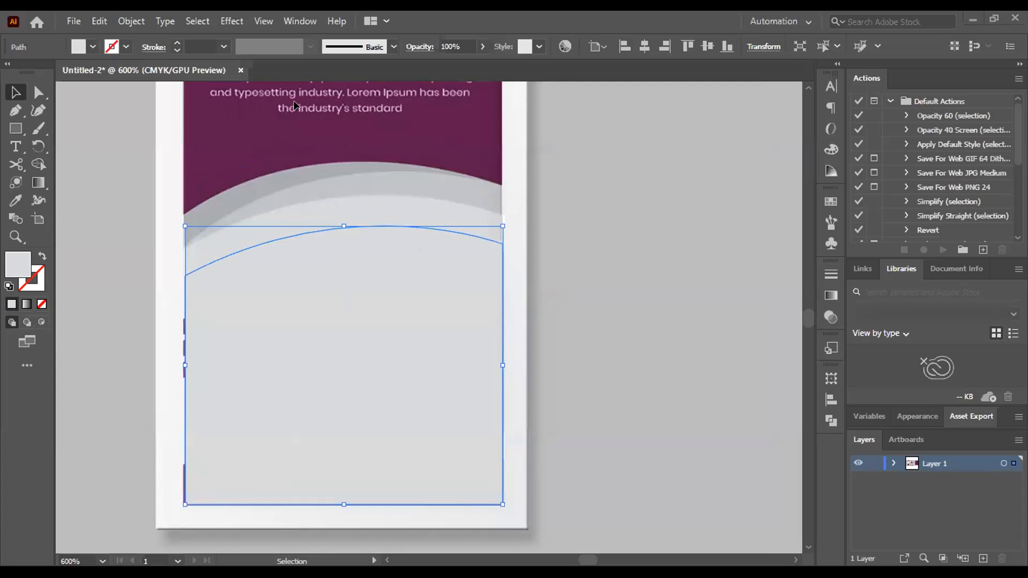
pyautogui.click(131, 289)
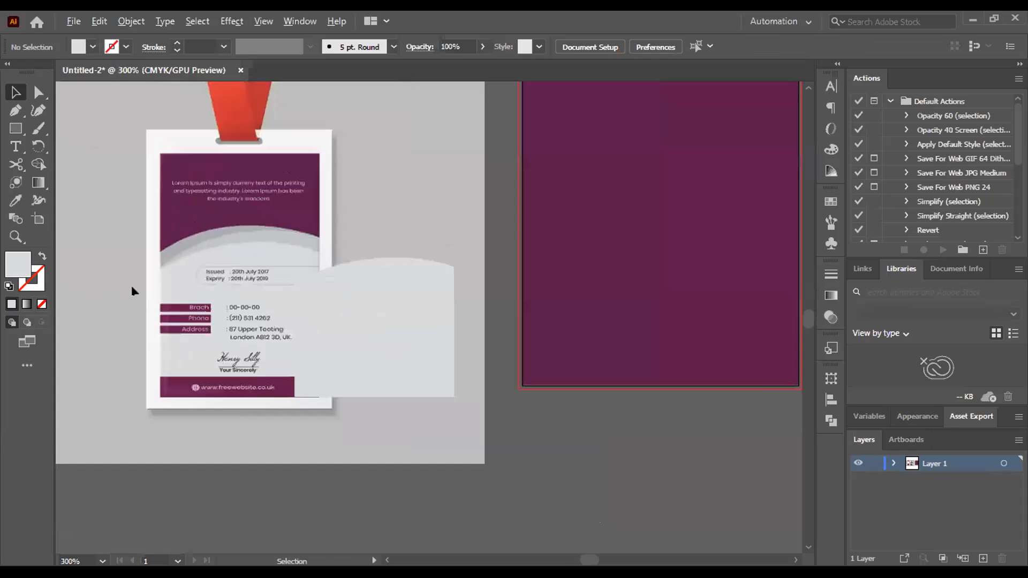
pyautogui.moveTo(543, 346); pyautogui.dragTo(276, 348)
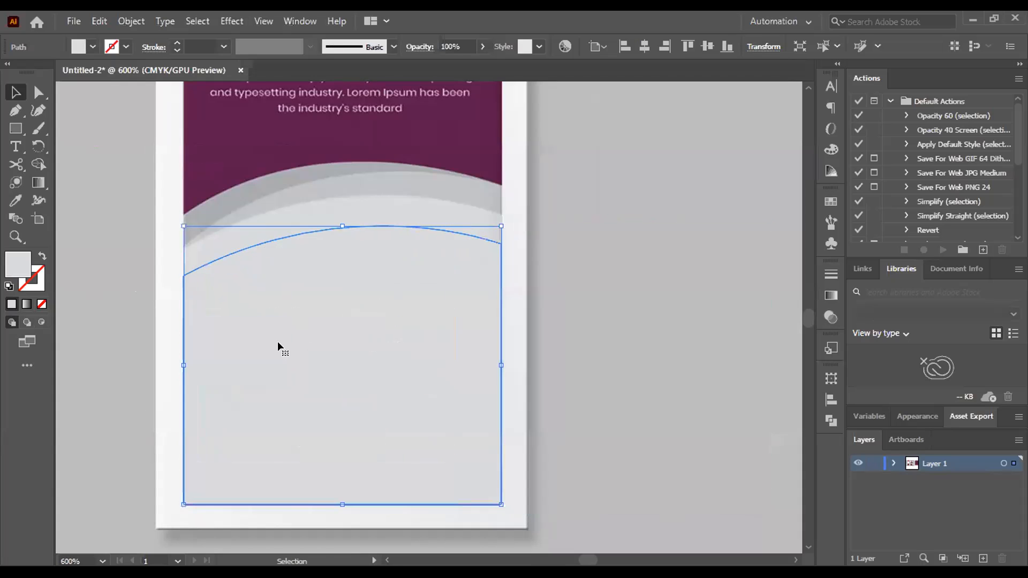
pyautogui.moveTo(342, 226)
pyautogui.mouseDown()
pyautogui.moveTo(342, 138)
pyautogui.moveTo(342, 224)
pyautogui.mouseUp()
# Delete the light grey shape covering the details on the reference image's back badge
pyautogui.click(332, 200)
pyautogui.click(341, 248)
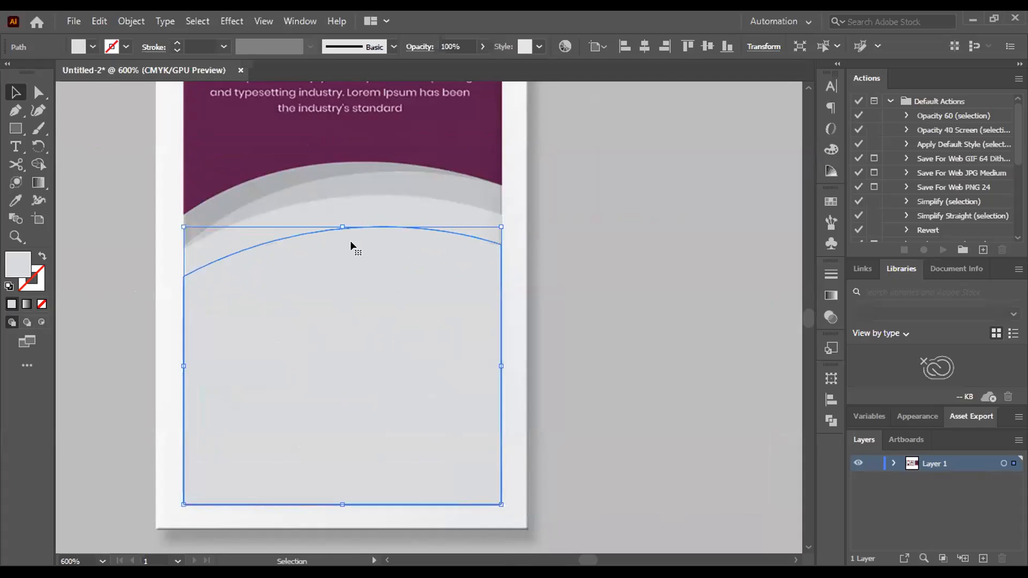
pyautogui.press('Delete')
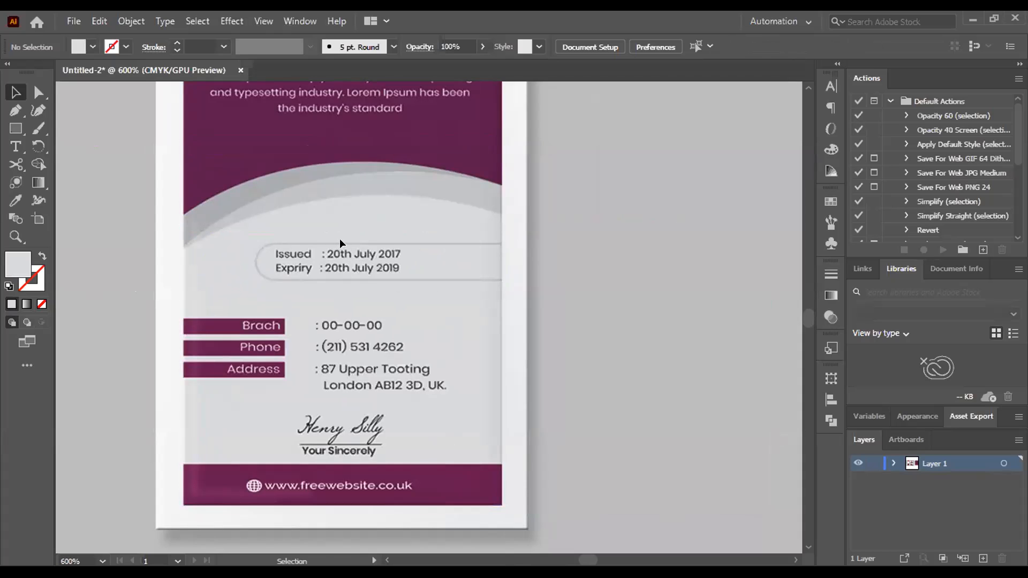
# Unlock all locked objects in the document
pyautogui.press('m')
pyautogui.press('v')
pyautogui.hotkey('alt', 'o')
pyautogui.click(197, 139)
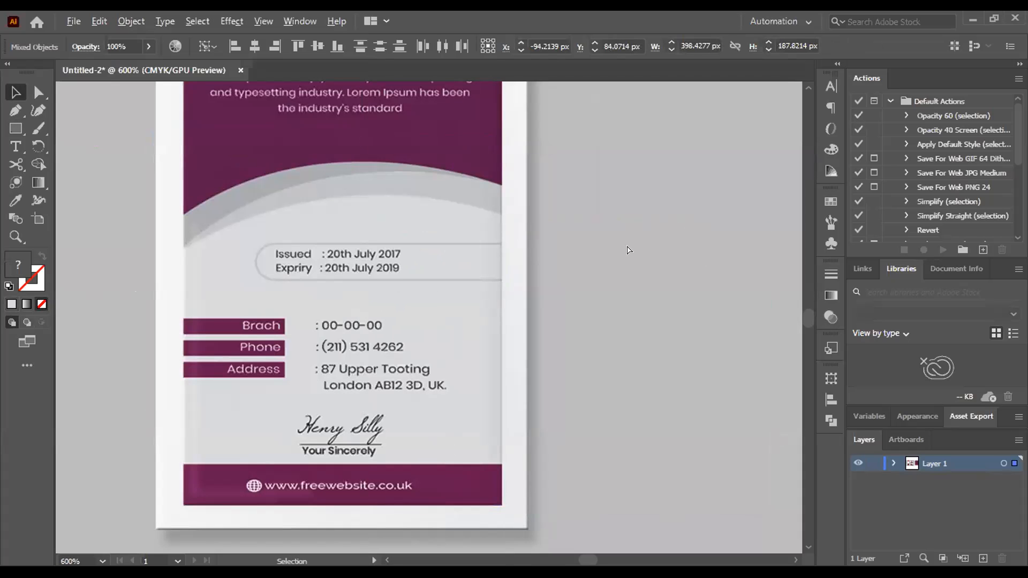
# Set the opacity of the badge reference image to 50%
pyautogui.scroll(-5, 629, 250)
pyautogui.hotkey('ctrl', 'shift', 'a')
pyautogui.click(554, 208)
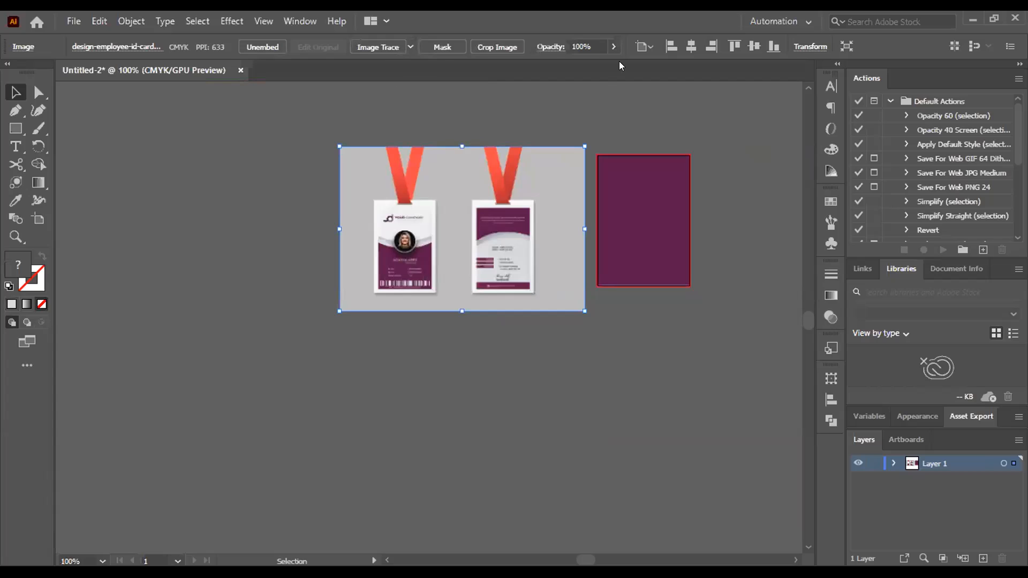
pyautogui.click(591, 45)
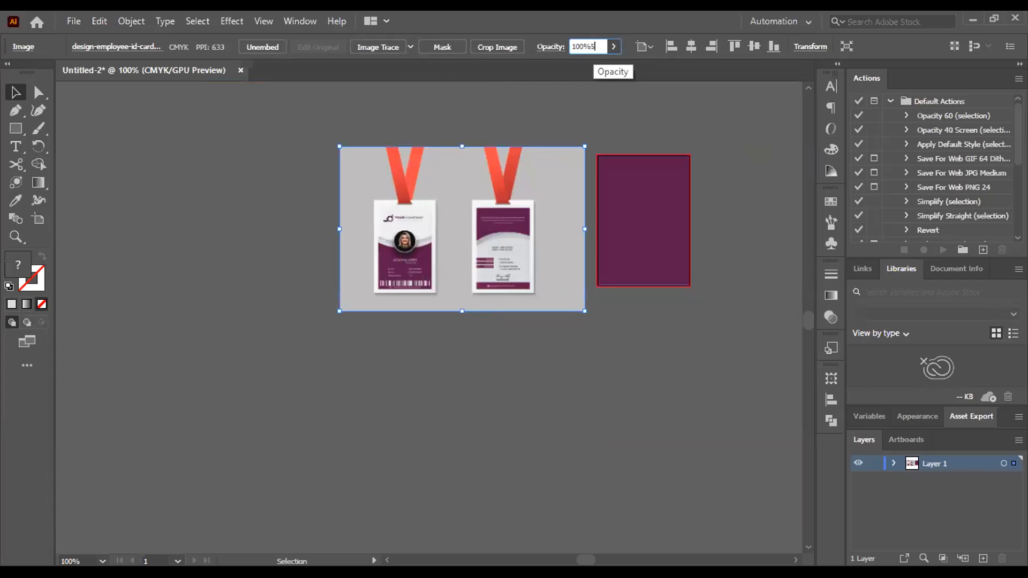
pyautogui.write('50')
pyautogui.press('Return')
pyautogui.click(430, 401)
pyautogui.scroll(8, 429, 401)
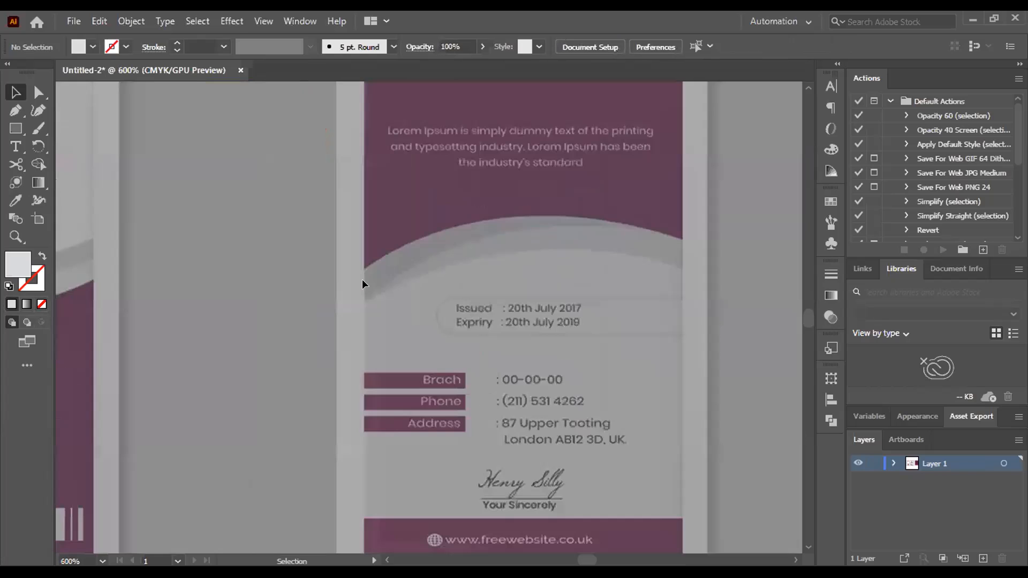
pyautogui.scroll(-6, 333, 246)
pyautogui.scroll(6, 333, 246)
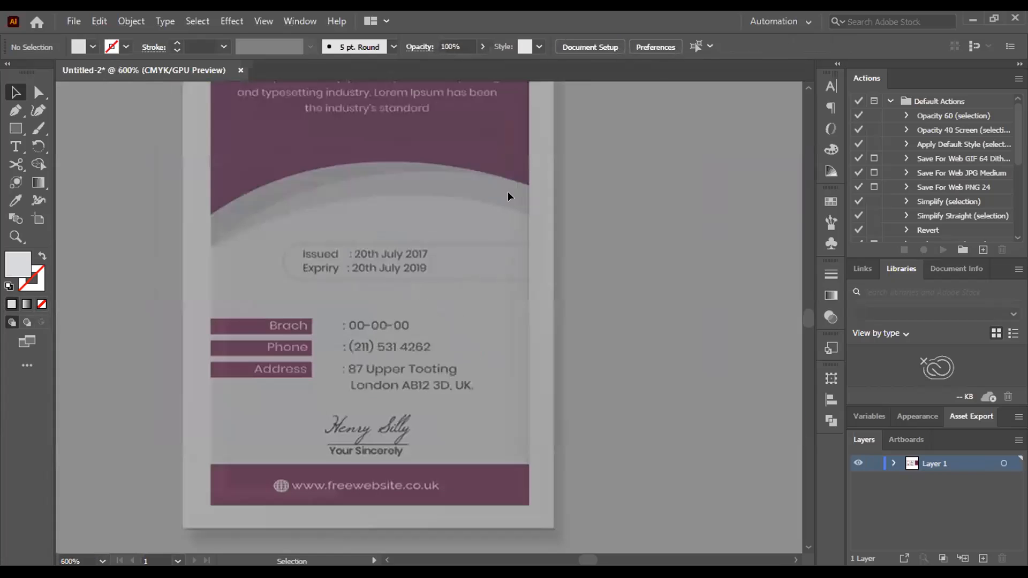
pyautogui.press('m')
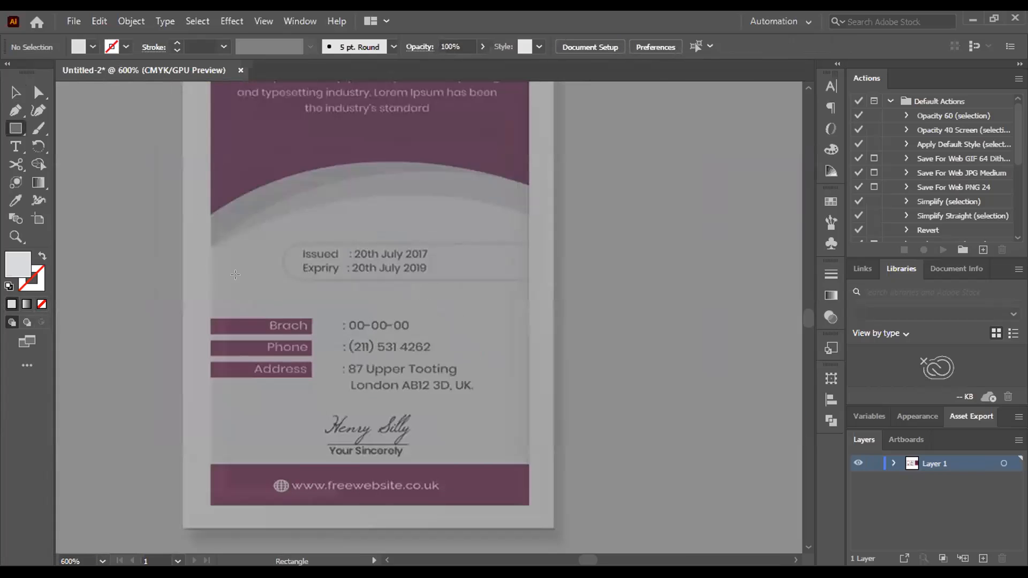
pyautogui.moveTo(225, 286)
pyautogui.mouseDown()
pyautogui.moveTo(271, 318)
pyautogui.moveTo(390, 440)
pyautogui.mouseUp()
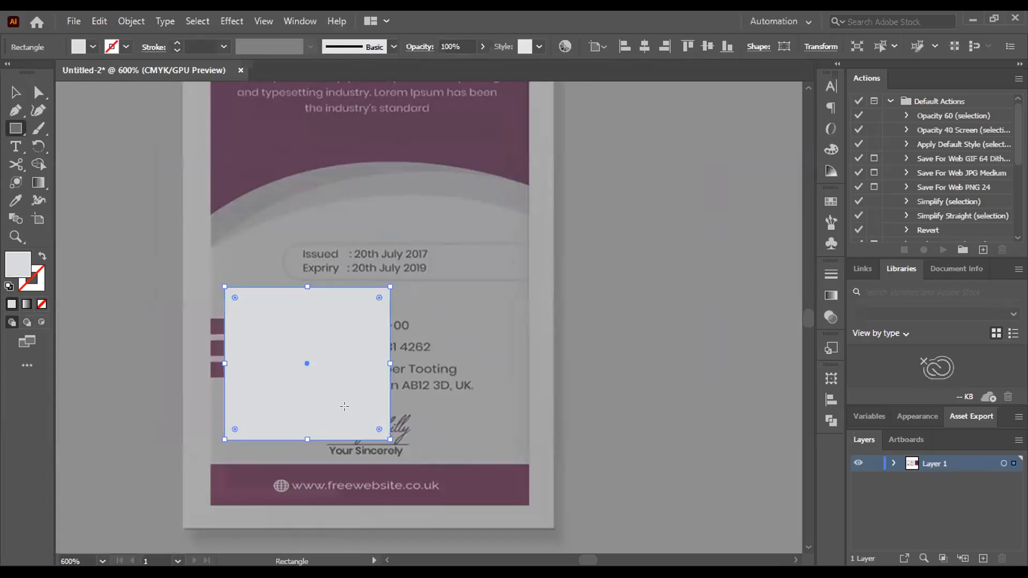
pyautogui.press('v')
pyautogui.moveTo(343, 408); pyautogui.dragTo(330, 453)
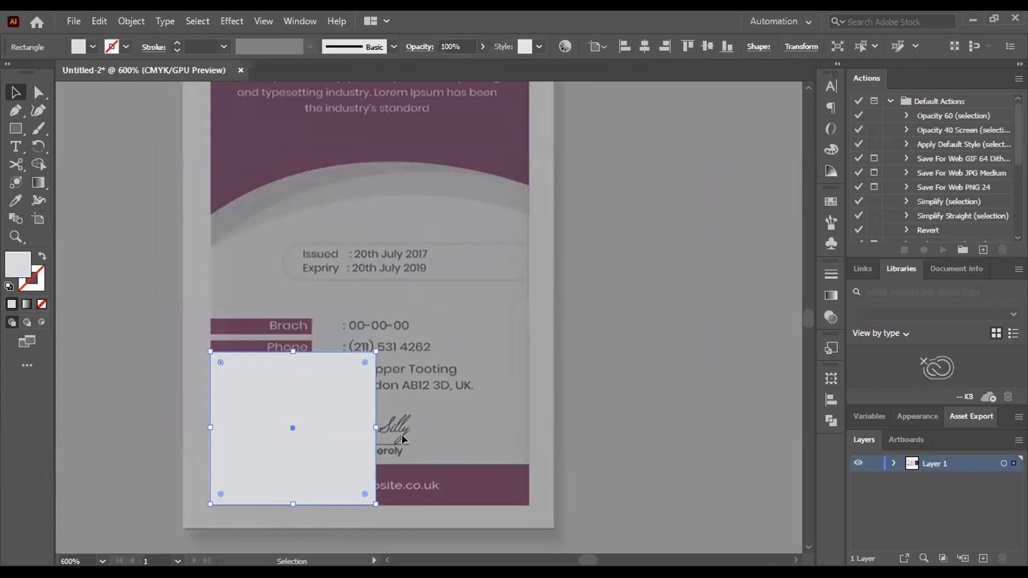
pyautogui.press('Delete')
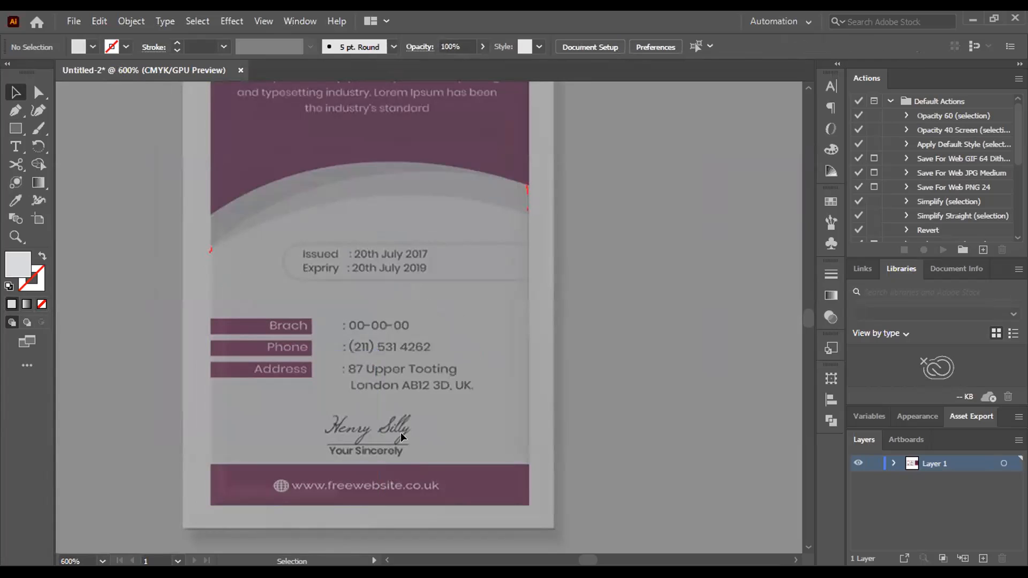
# Trace the right end and lower arc of the back badge's light grey curve with the Pen tool
pyautogui.scroll(1, 483, 190)
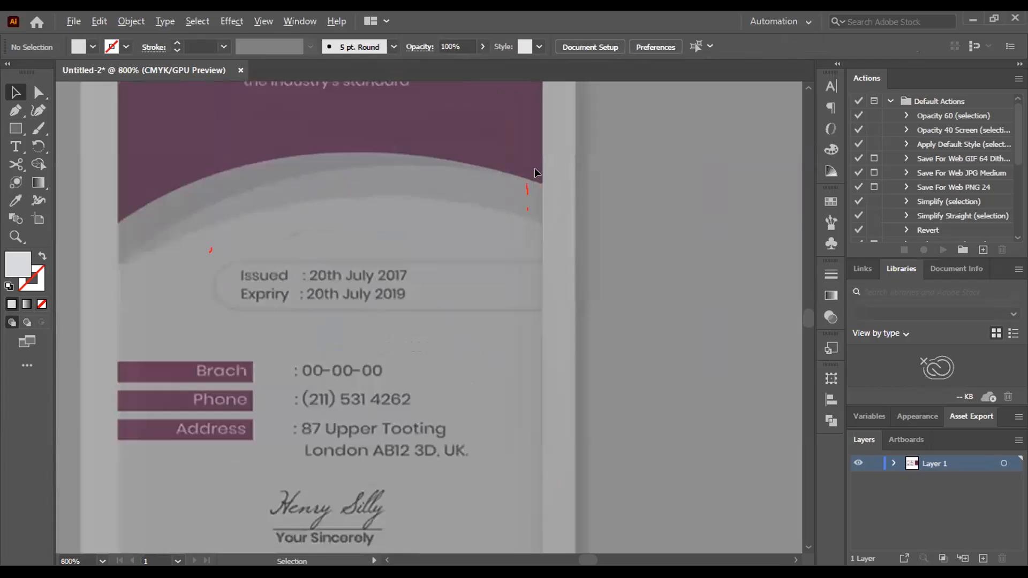
pyautogui.press('p')
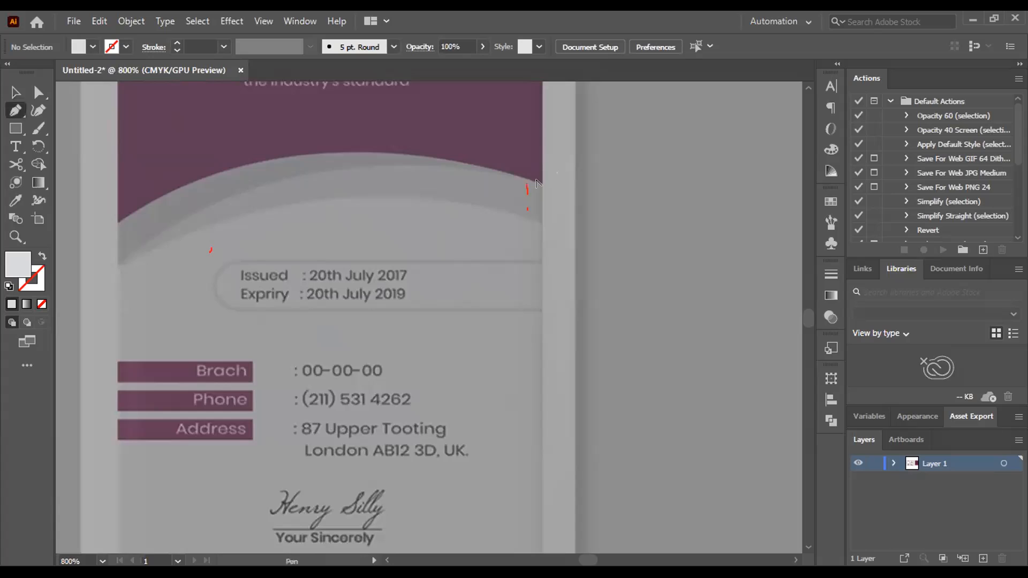
pyautogui.scroll(2, 537, 183)
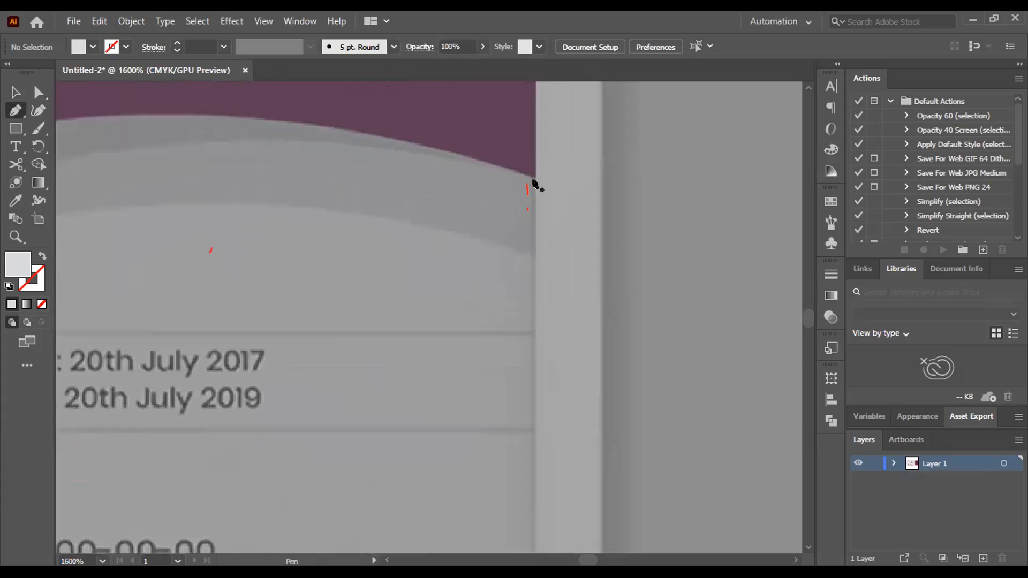
pyautogui.click(535, 180)
pyautogui.click(535, 256)
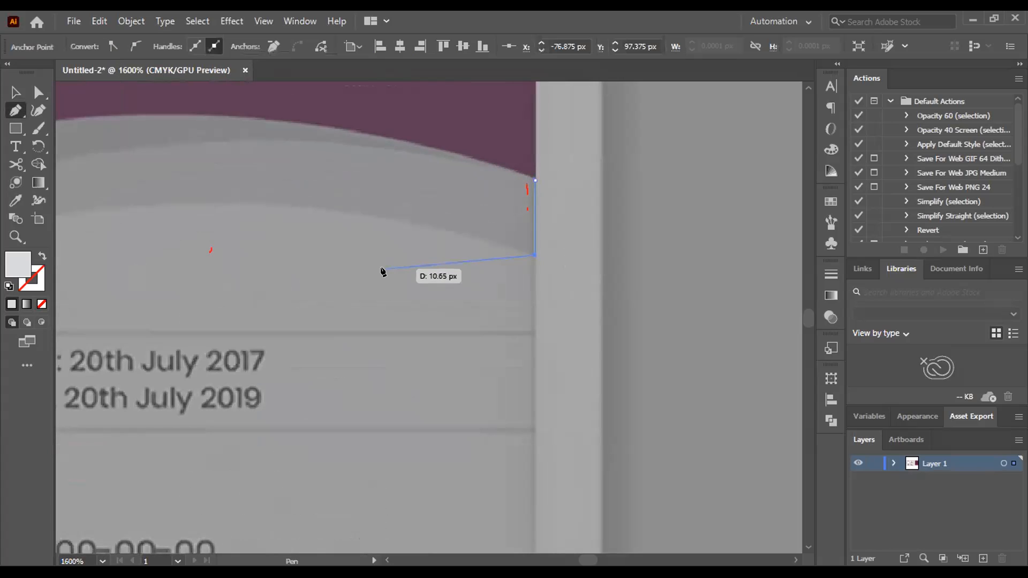
pyautogui.scroll(-6, 650, 229)
pyautogui.scroll(3, 630, 237)
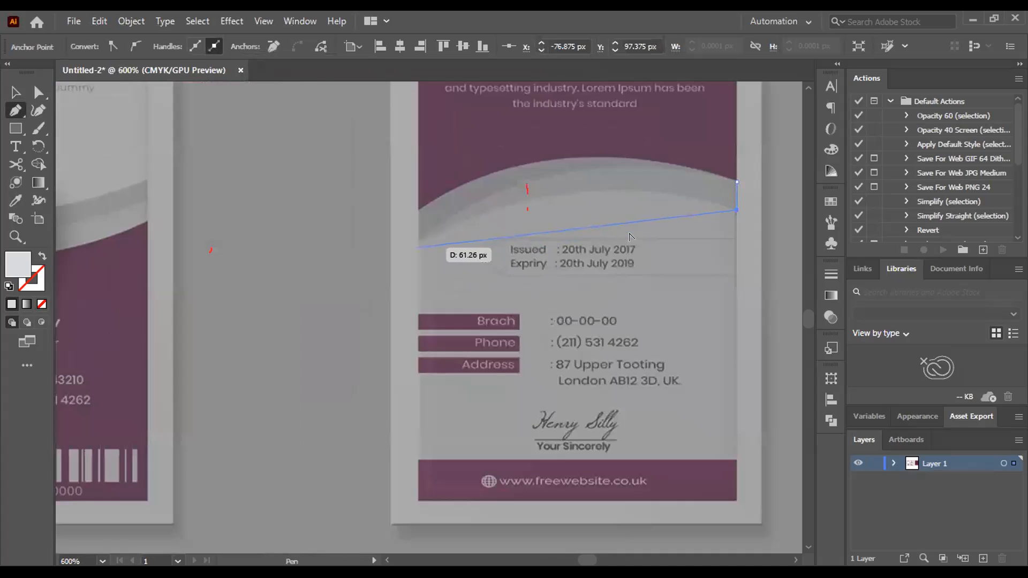
pyautogui.moveTo(421, 245); pyautogui.dragTo(255, 342)
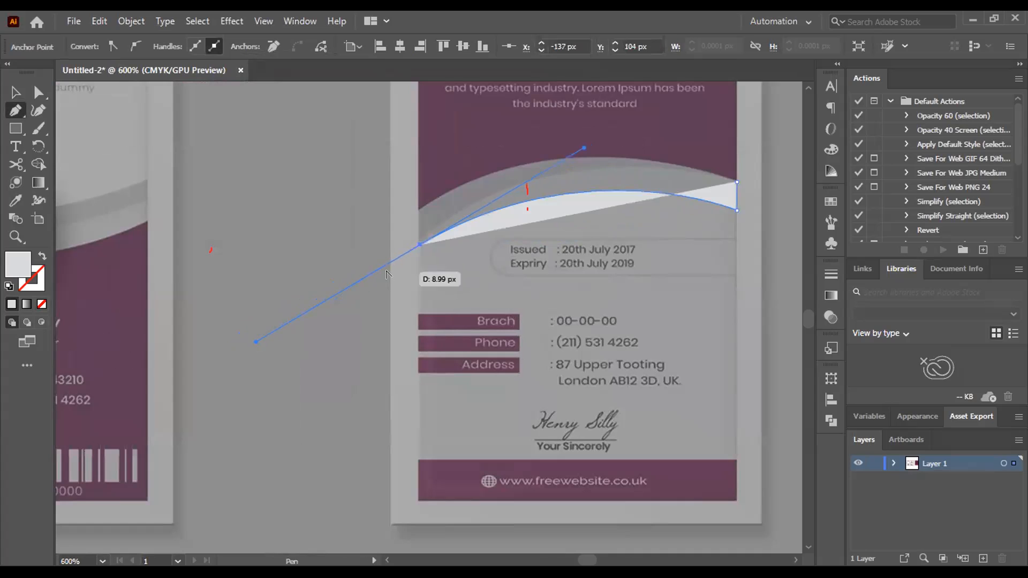
pyautogui.moveTo(737, 183)
pyautogui.mouseDown()
pyautogui.moveTo(810, 208)
pyautogui.moveTo(680, 223)
pyautogui.moveTo(731, 237)
pyautogui.moveTo(718, 232)
pyautogui.mouseUp()
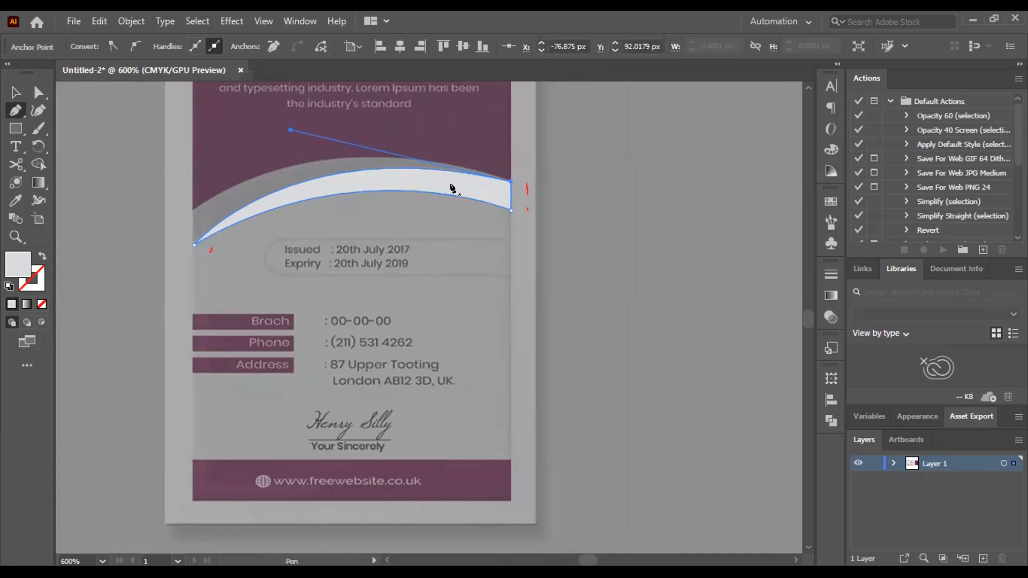
pyautogui.press('v')
pyautogui.rightClick(439, 187)
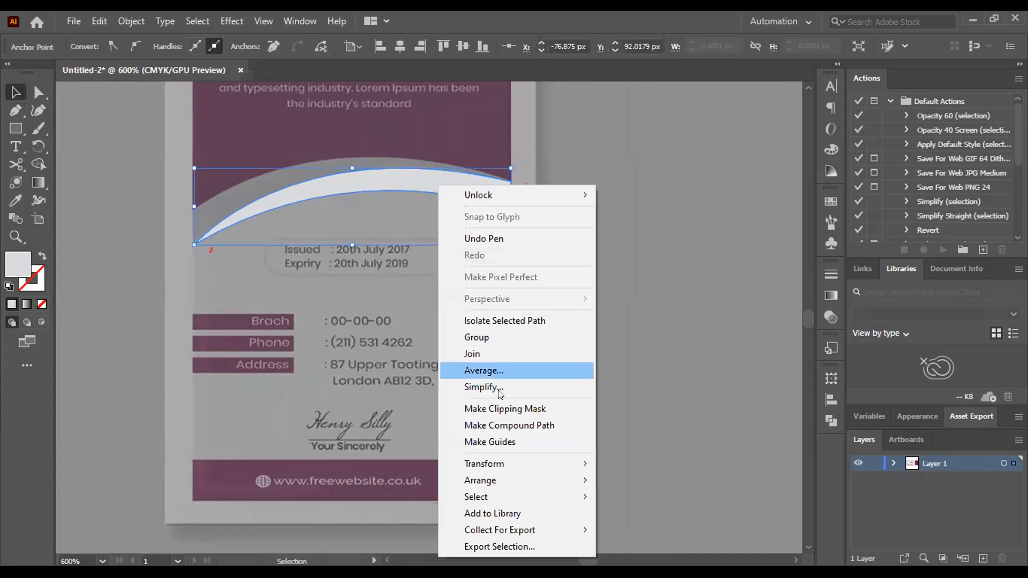
pyautogui.moveTo(503, 468)
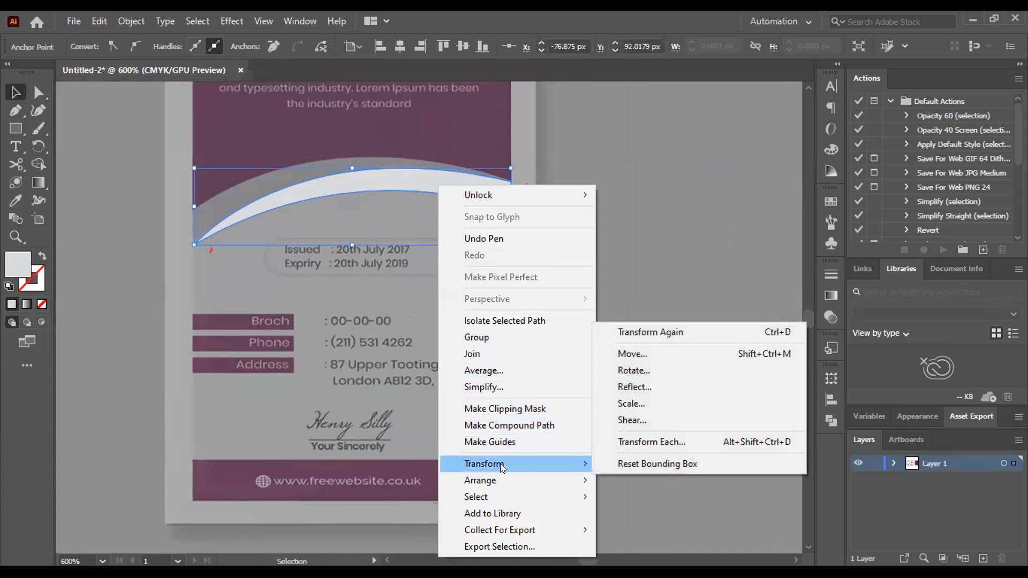
pyautogui.click(634, 387)
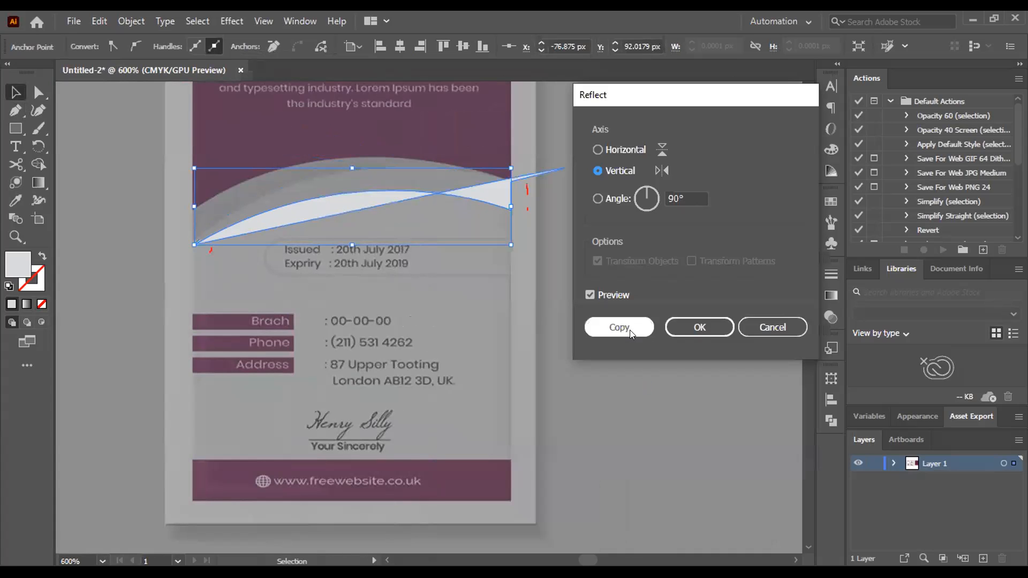
pyautogui.press('Return')
pyautogui.moveTo(387, 209); pyautogui.dragTo(364, 262)
pyautogui.hotkey('ctrl', 'z')
pyautogui.hotkey('ctrl', 'z')
pyautogui.hotkey('ctrl', 'z')
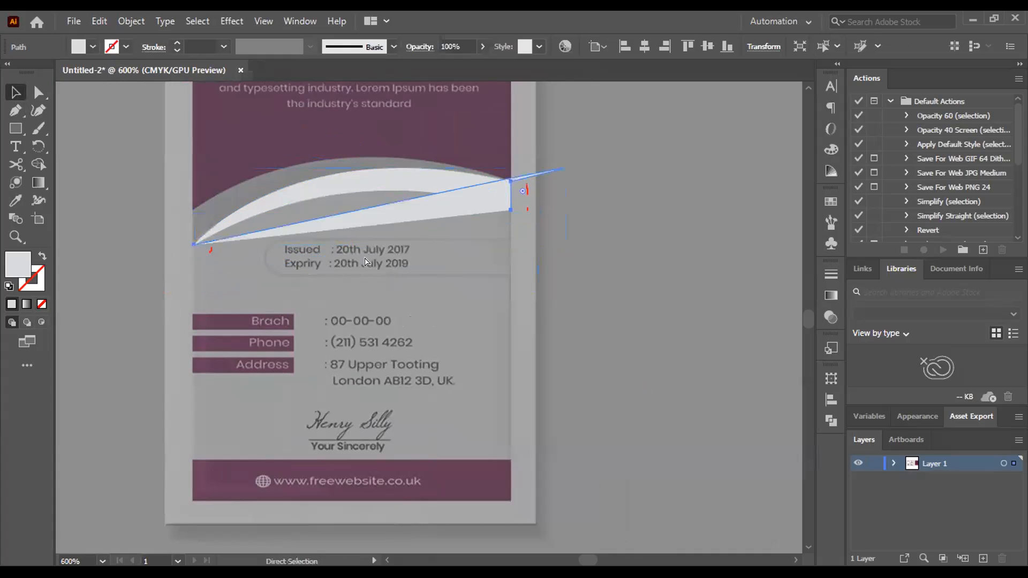
pyautogui.hotkey('ctrl', 'z')
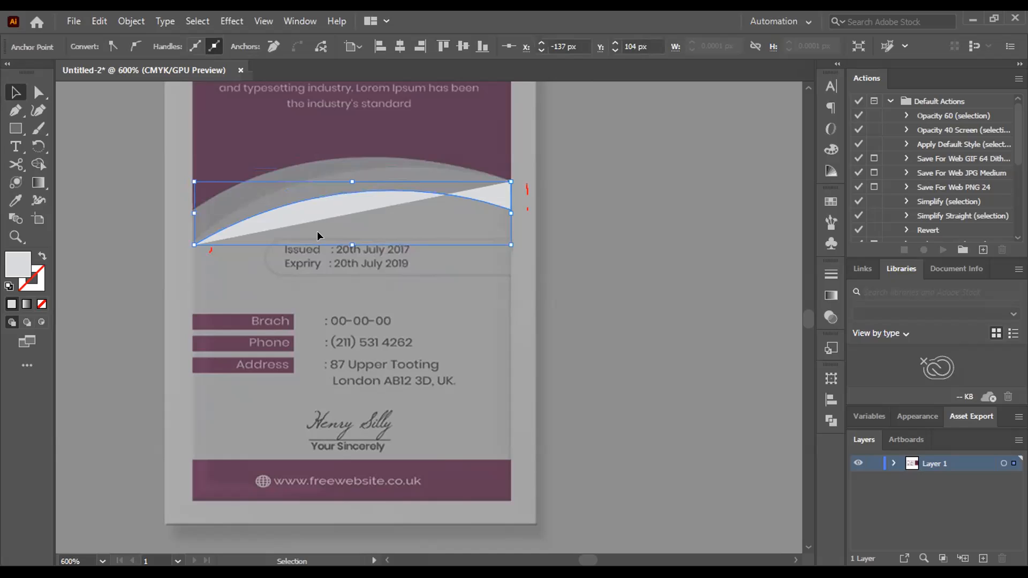
# Convert the left end of the traced curve to a corner and close the band with a matching upper arc
pyautogui.press('p')
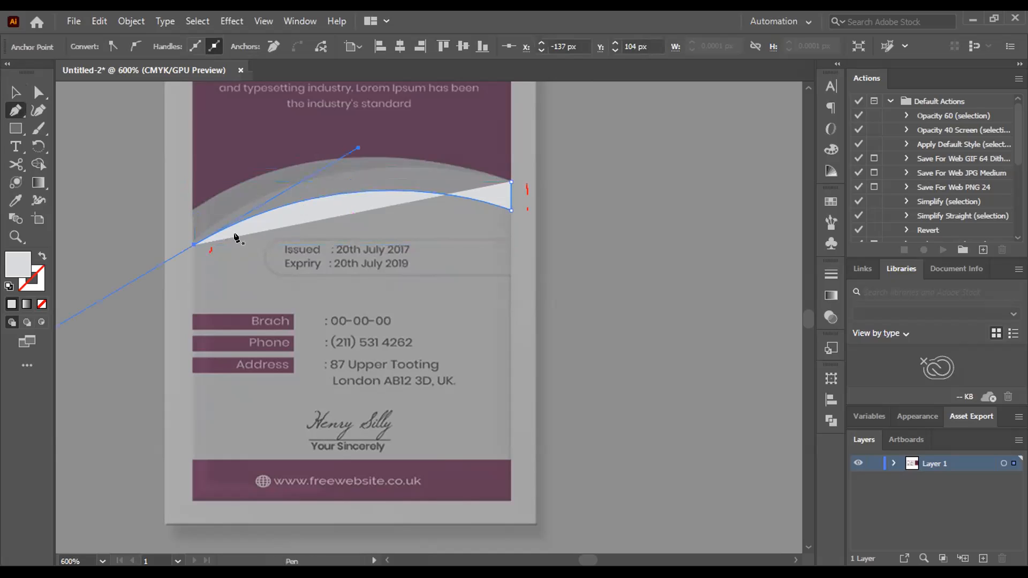
pyautogui.click(192, 245)
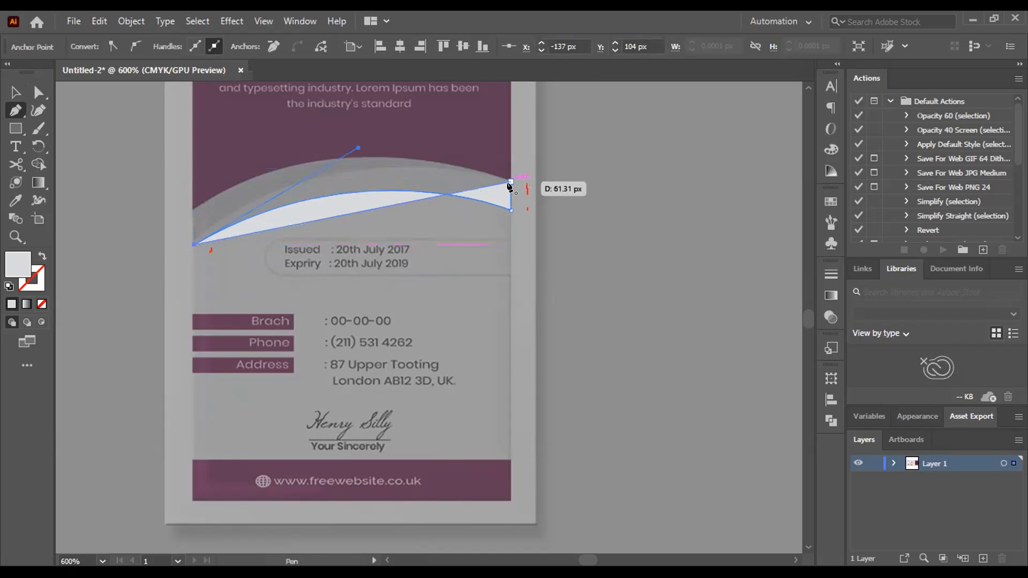
pyautogui.moveTo(509, 187); pyautogui.dragTo(726, 235)
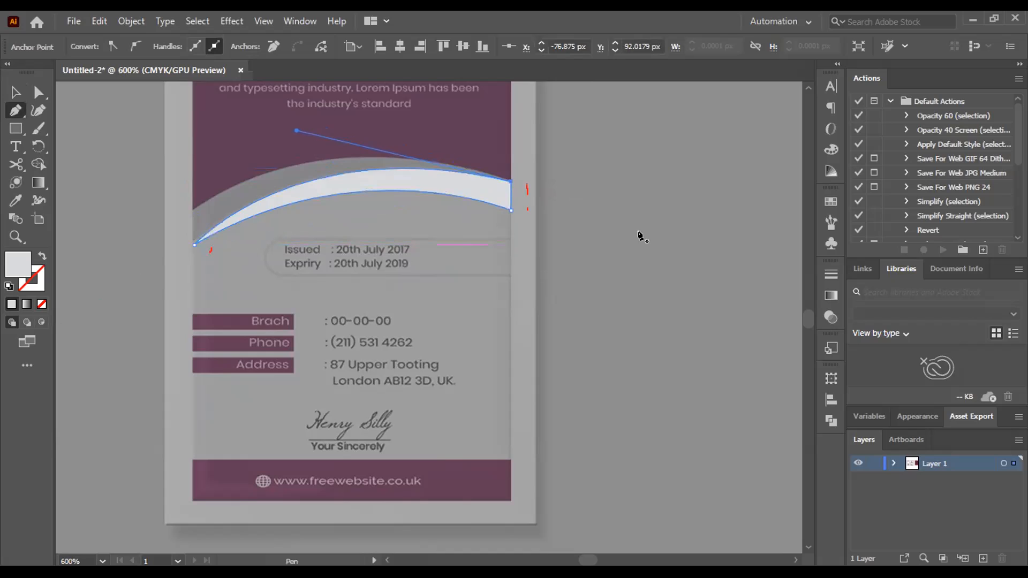
pyautogui.press('v')
pyautogui.click(418, 187)
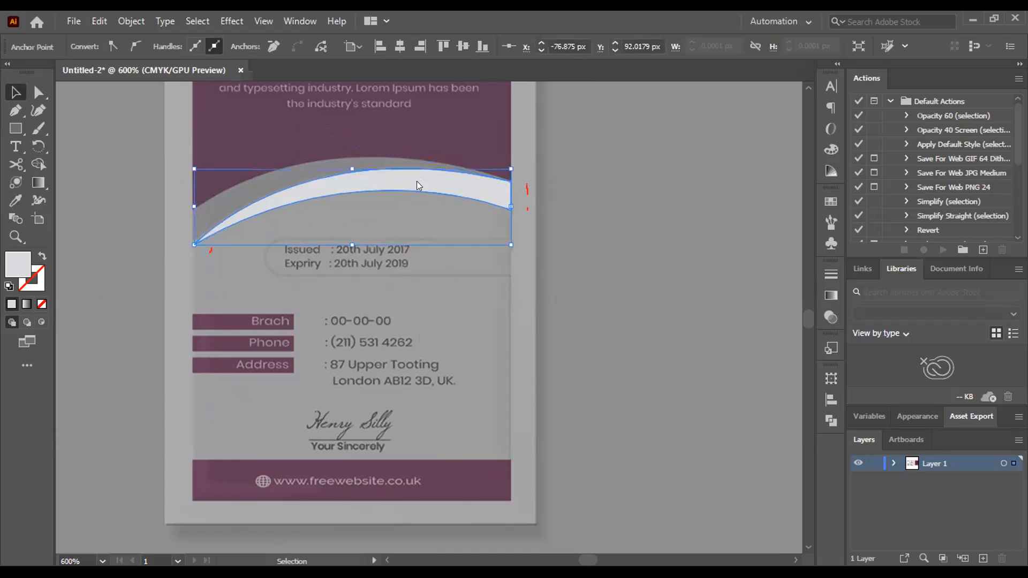
pyautogui.rightClick(419, 186)
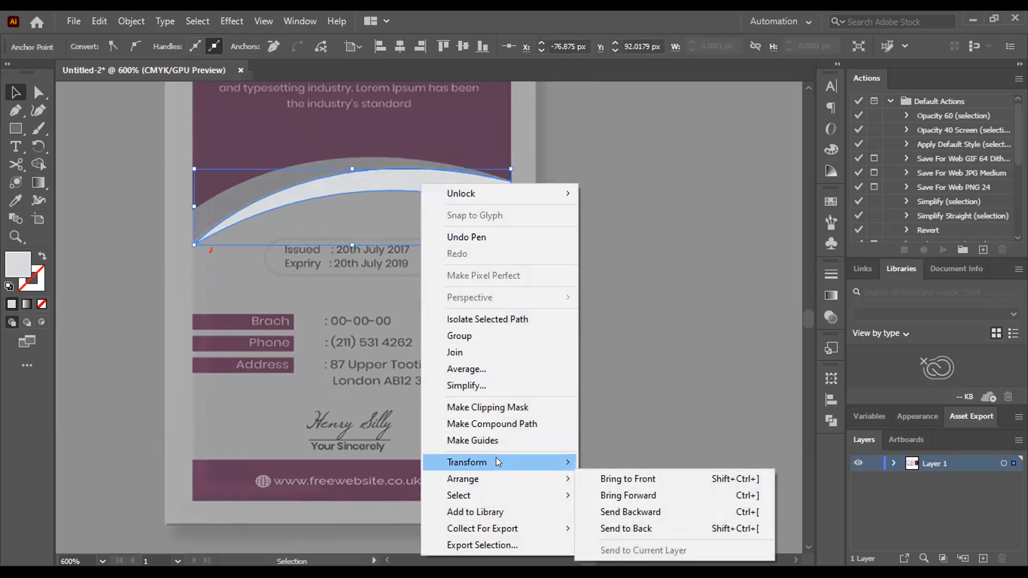
pyautogui.moveTo(498, 462)
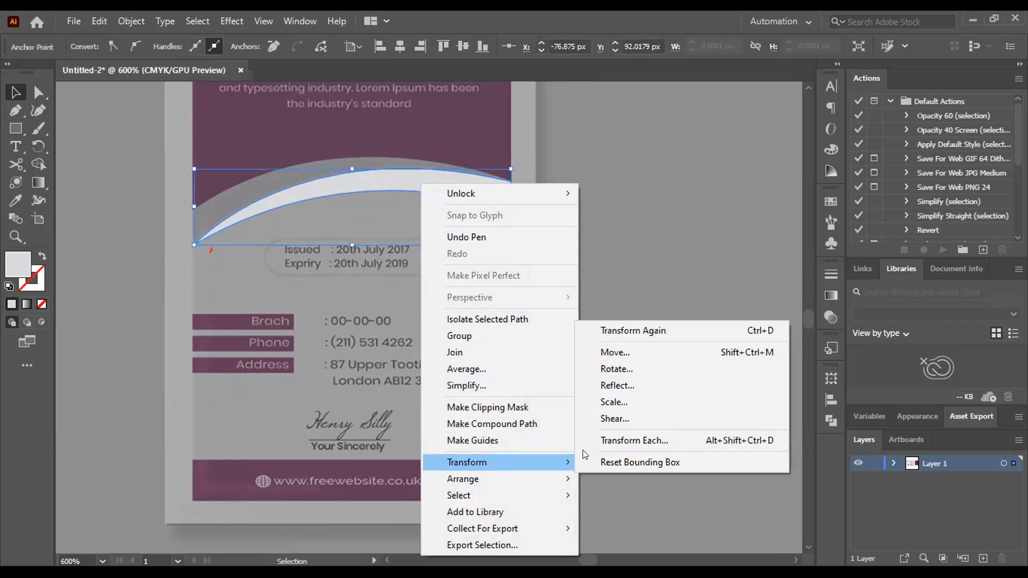
pyautogui.click(632, 386)
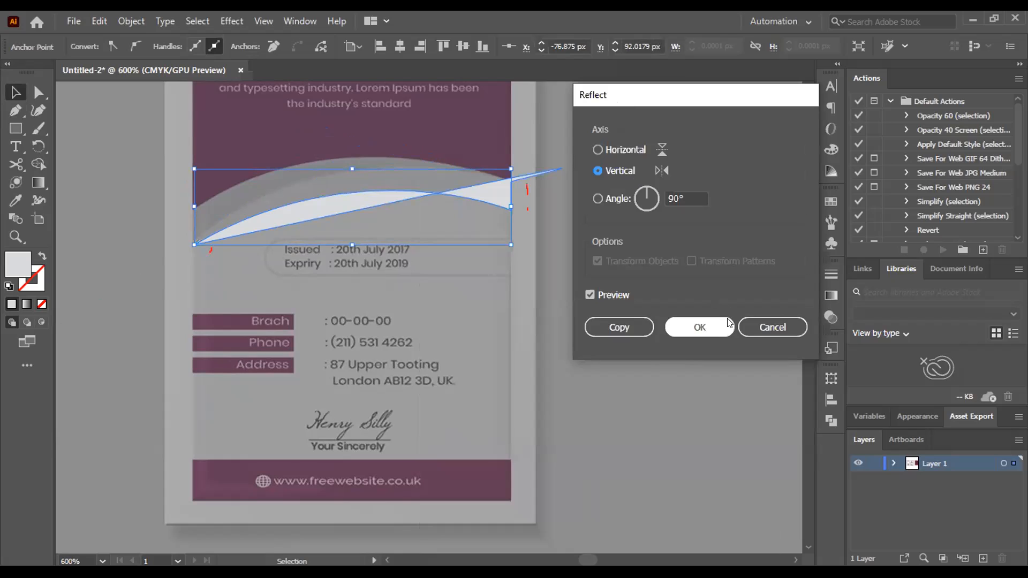
pyautogui.click(772, 327)
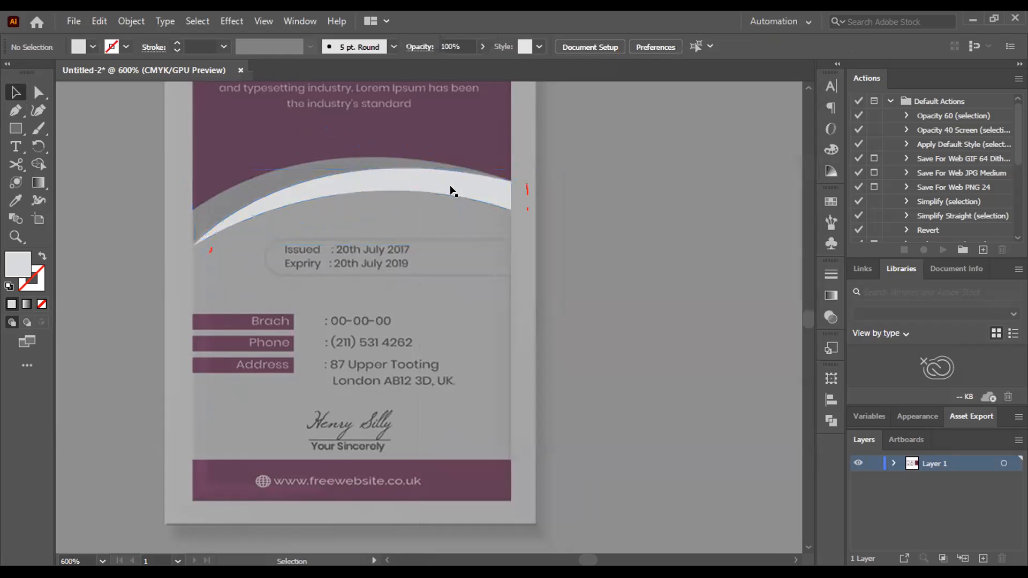
# Move the curved band down over the issue dates and create a copy reflected across the vertical axis
pyautogui.hotkey('shift', 'Down')
pyautogui.rightClick(452, 192)
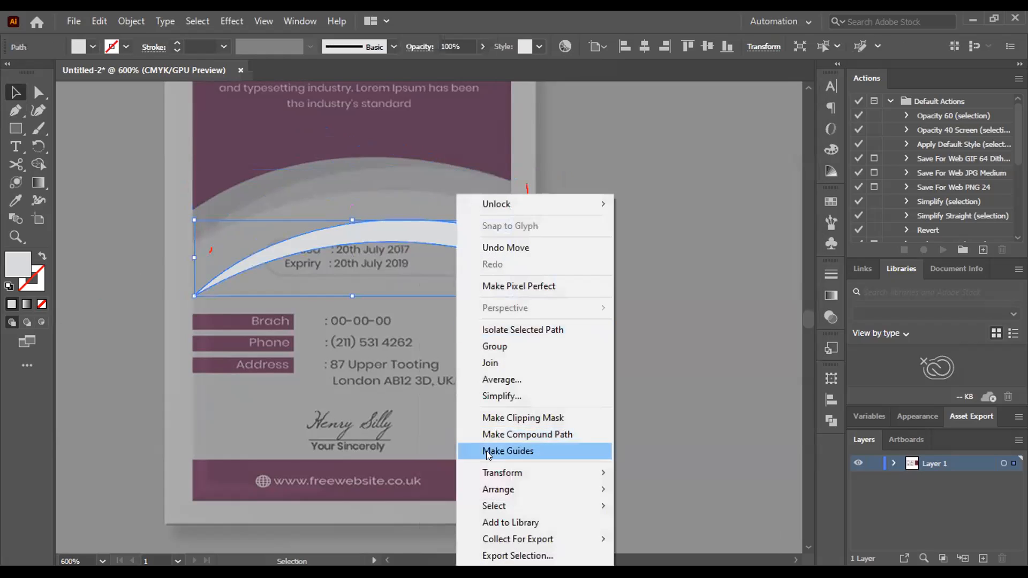
pyautogui.moveTo(501, 473)
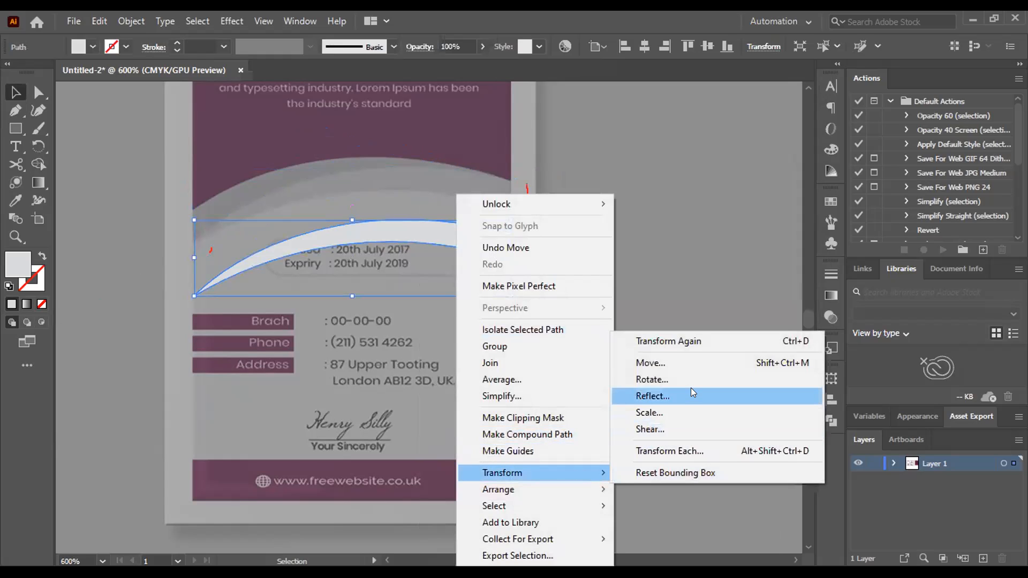
pyautogui.click(664, 394)
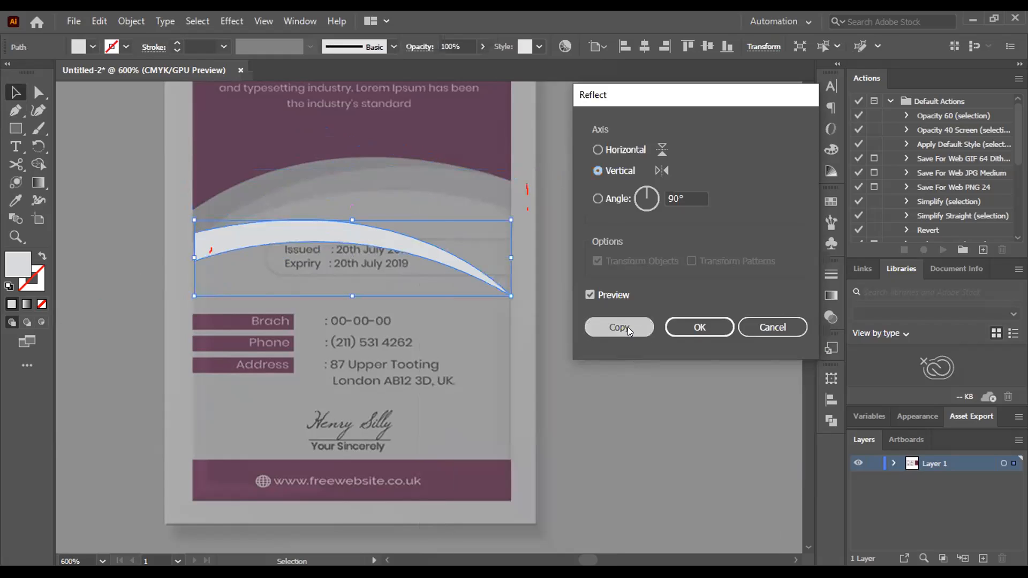
pyautogui.click(612, 328)
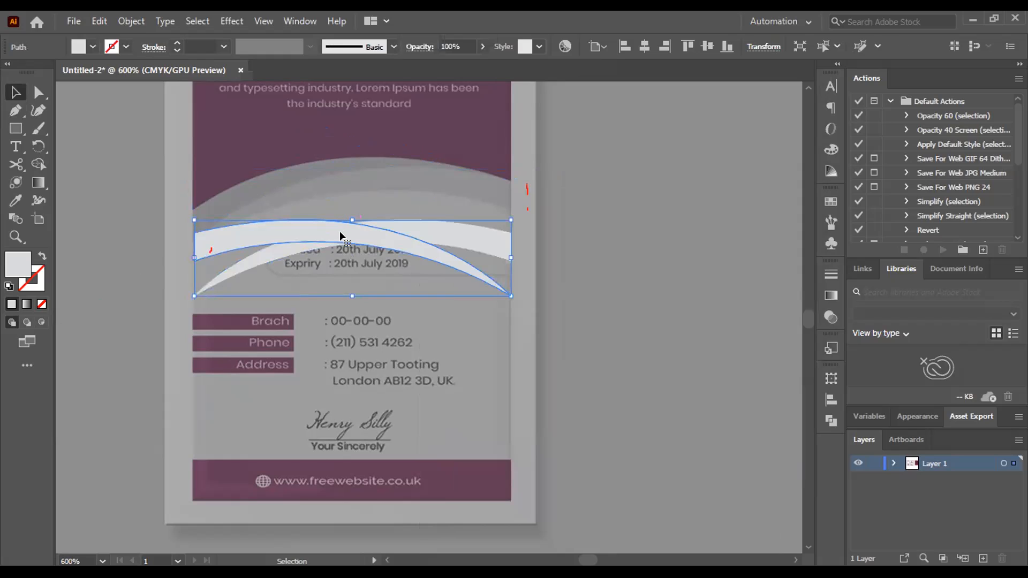
# Place the mirrored band above the reference curves and move the original band back onto the lower grey curve
pyautogui.click(335, 165)
pyautogui.moveTo(335, 225); pyautogui.dragTo(335, 143)
pyautogui.moveTo(341, 232); pyautogui.dragTo(342, 203)
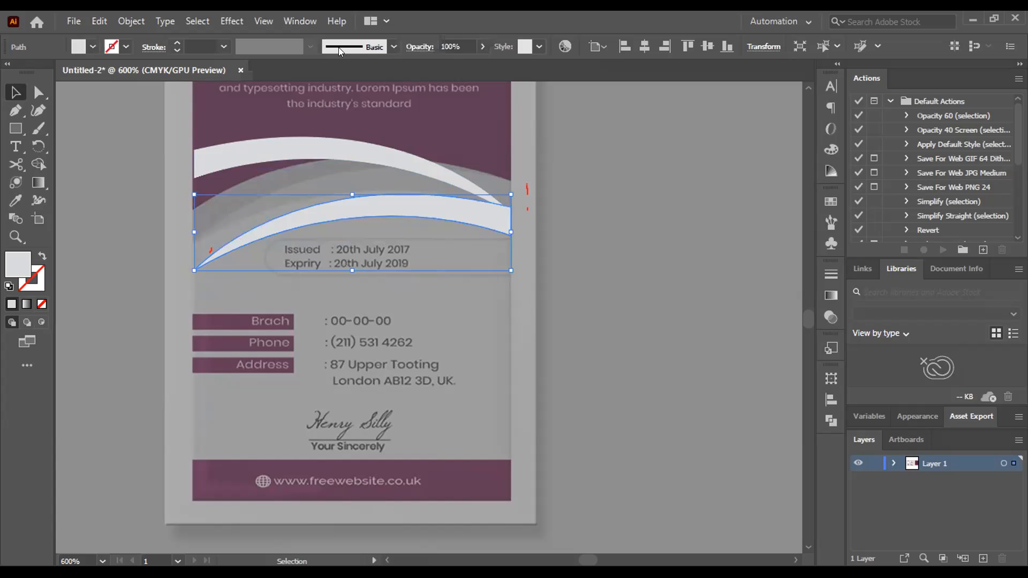
pyautogui.scroll(2, 441, 156)
pyautogui.moveTo(544, 258); pyautogui.dragTo(544, 208)
pyautogui.moveTo(441, 156); pyautogui.dragTo(451, 189)
pyautogui.click(659, 268)
pyautogui.scroll(-2, 668, 291)
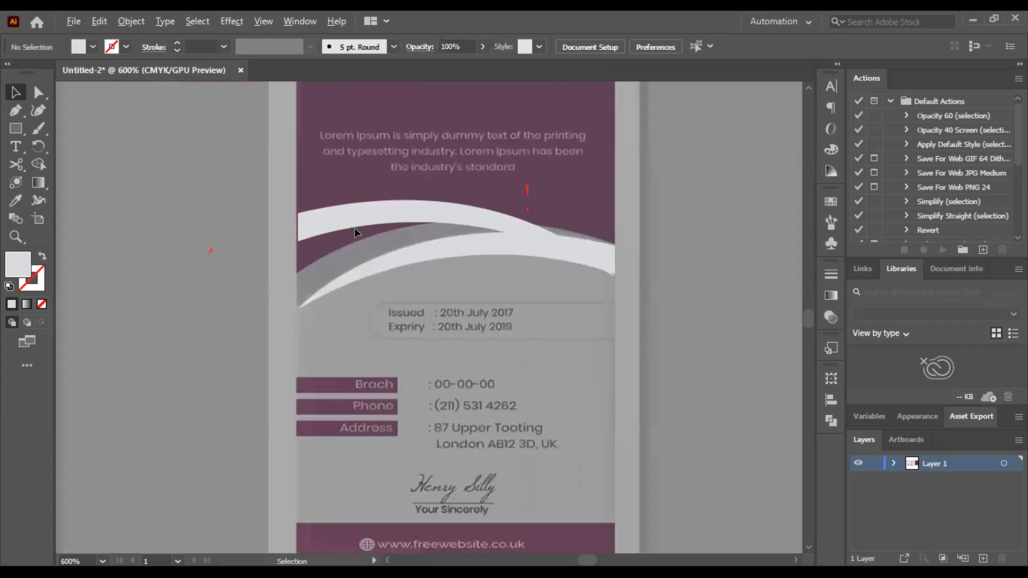
# Rotate the mirrored band to the slope of the upper reference curve and move it onto that curve
pyautogui.moveTo(353, 220); pyautogui.dragTo(374, 225)
pyautogui.moveTo(296, 284); pyautogui.dragTo(599, 155)
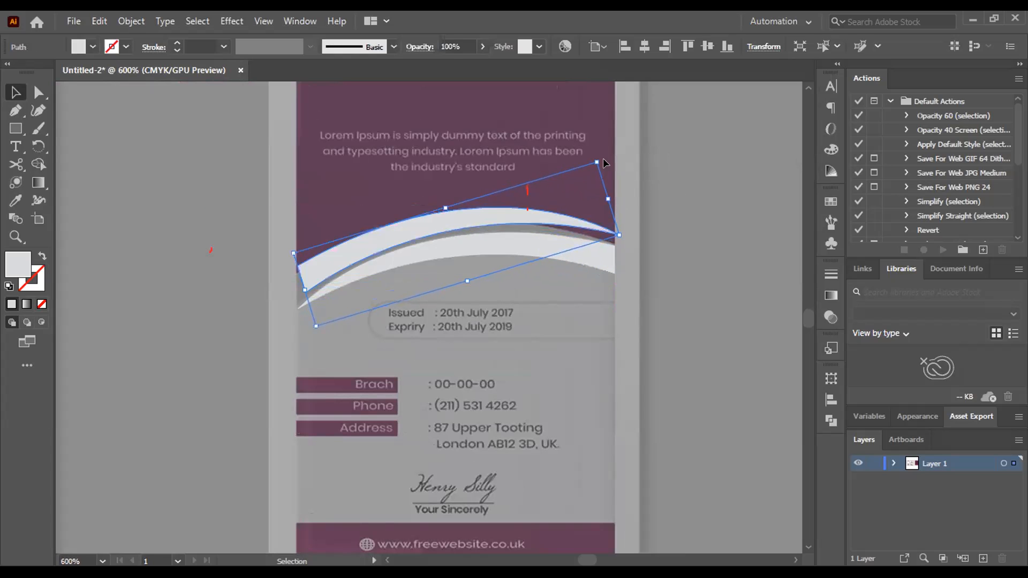
pyautogui.click(646, 208)
pyautogui.moveTo(423, 226); pyautogui.dragTo(398, 241)
pyautogui.click(641, 235)
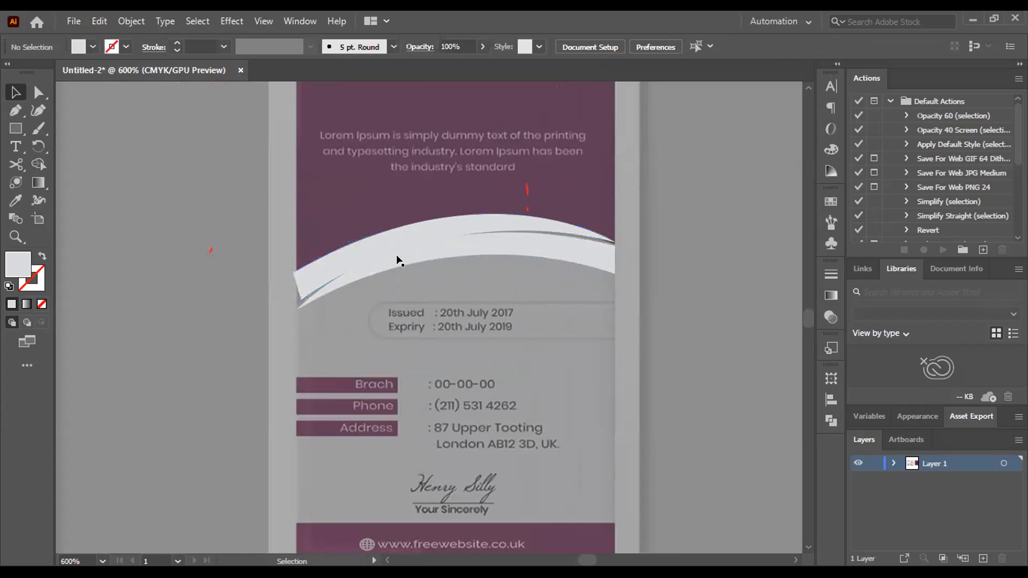
# Move the lower left corner point of the upper band onto the left tip of the lower band
pyautogui.scroll(2, 354, 270)
pyautogui.scroll(1, 232, 282)
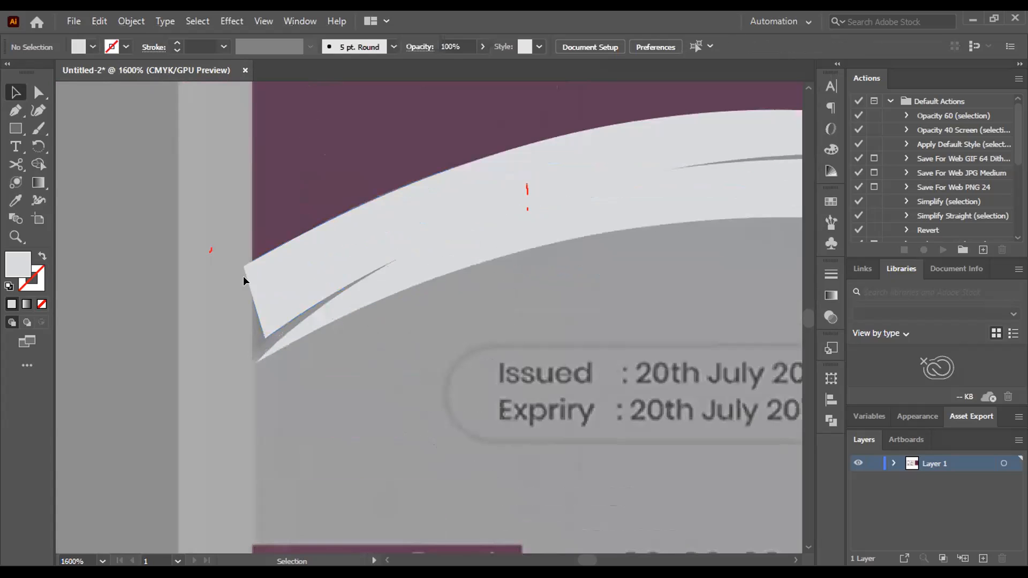
pyautogui.click(245, 274)
pyautogui.press('a')
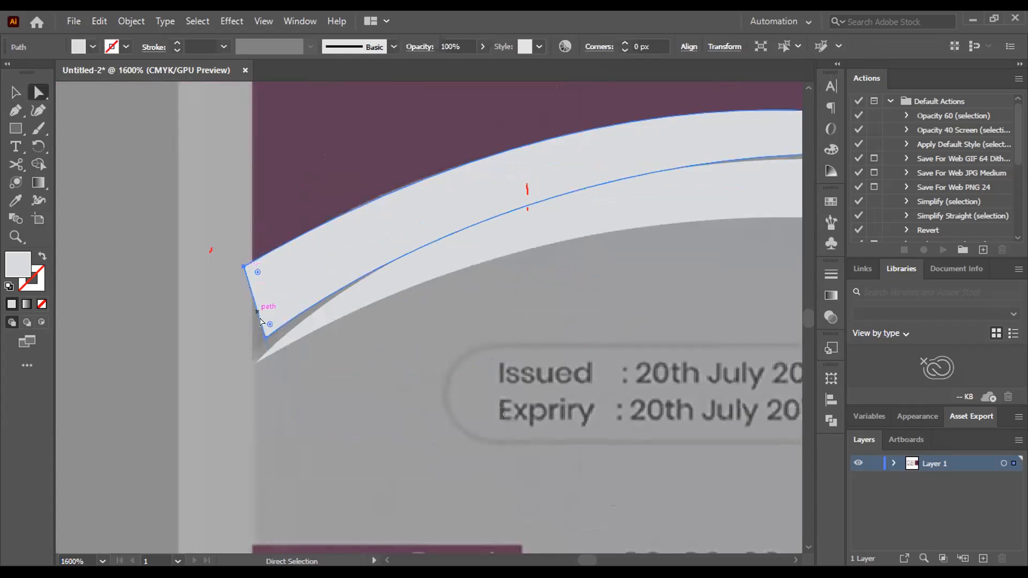
pyautogui.click(267, 337)
pyautogui.moveTo(266, 338); pyautogui.dragTo(256, 358)
# Place a vertical guide at the card's left edge and move the upper band's top left corner point onto it
pyautogui.scroll(2, 249, 271)
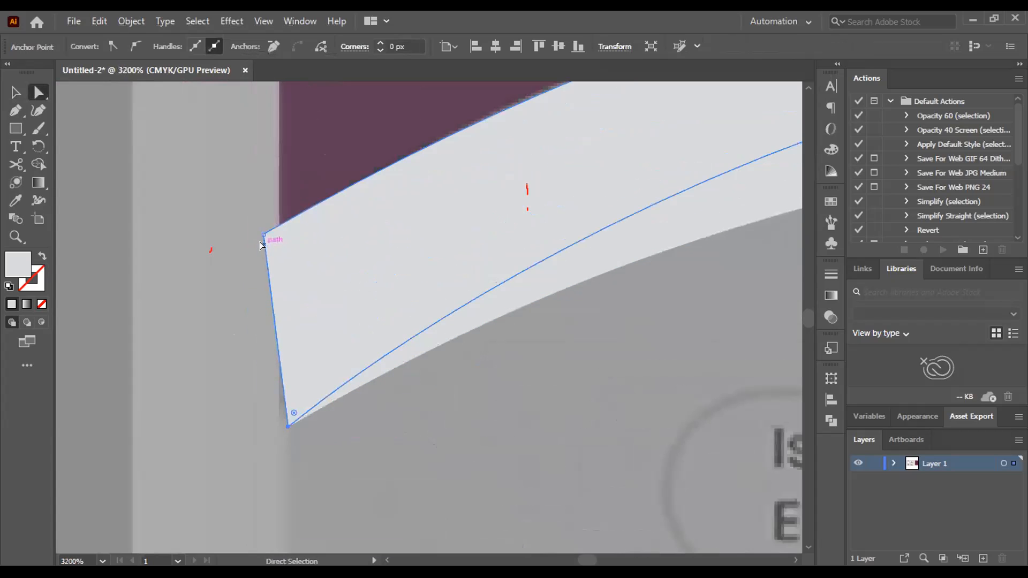
pyautogui.hotkey('ctrl', 'r')
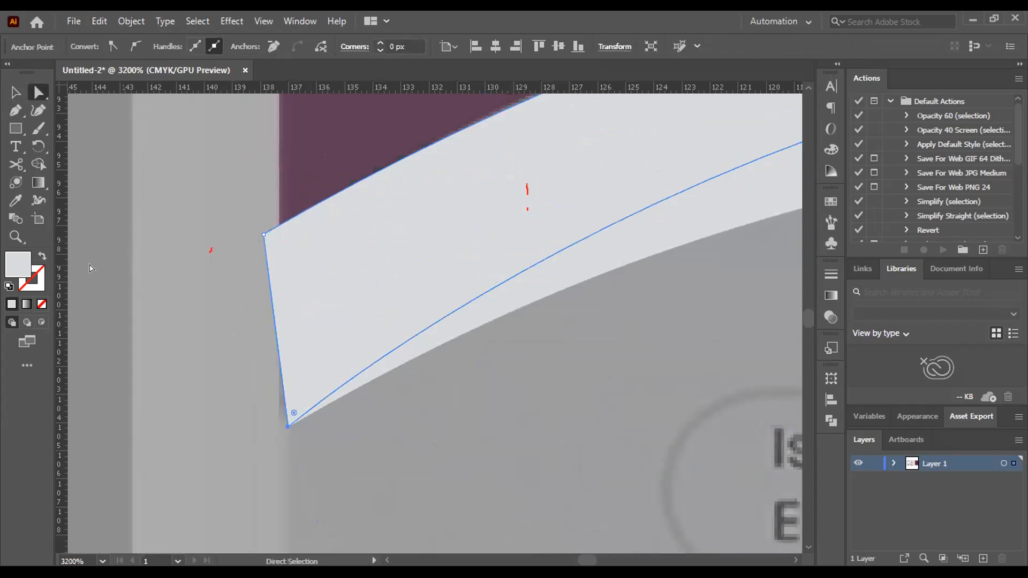
pyautogui.moveTo(65, 269); pyautogui.dragTo(143, 270)
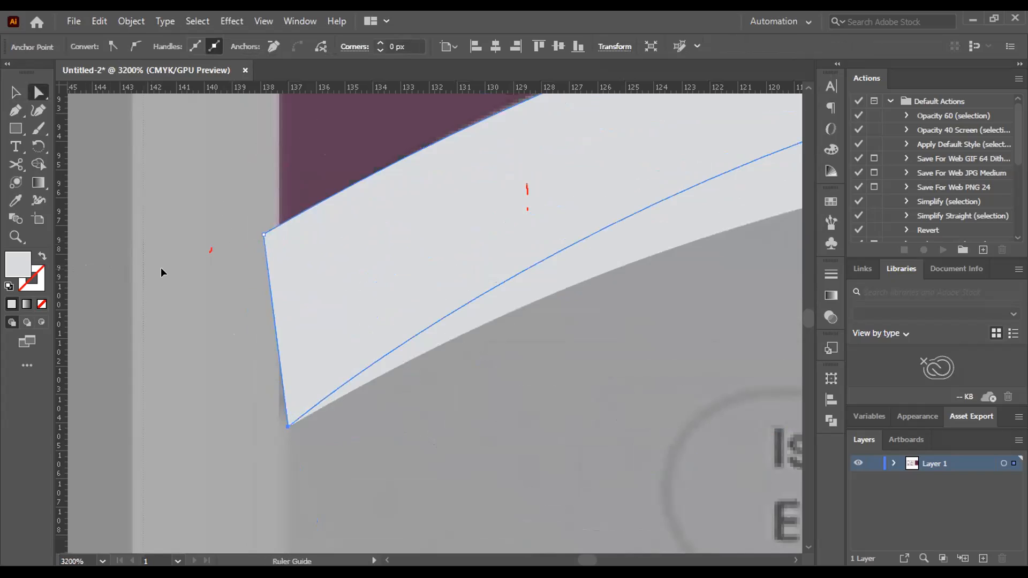
pyautogui.click(287, 276)
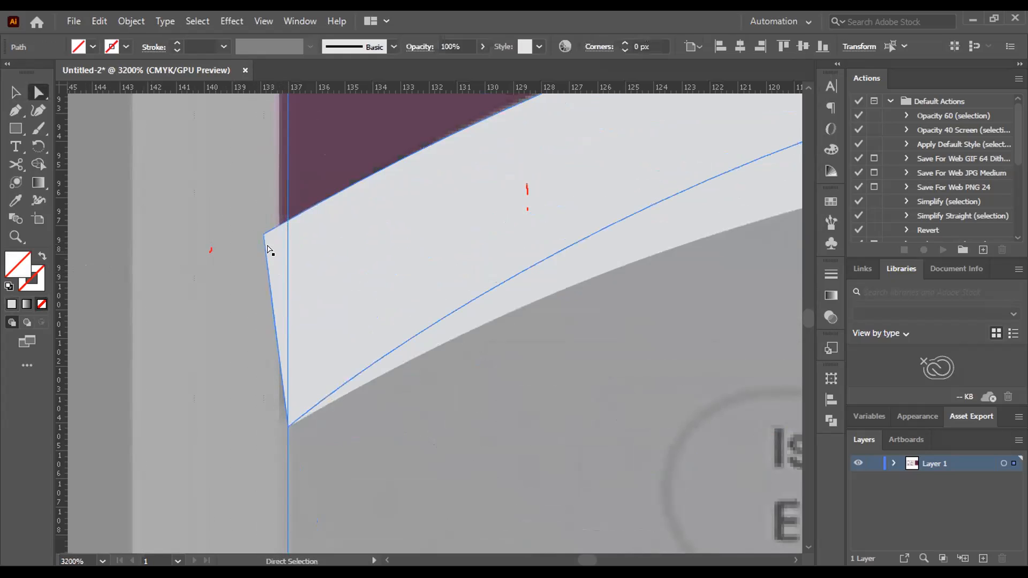
pyautogui.moveTo(264, 237); pyautogui.dragTo(289, 233)
# Add a vertical guide at the card's right edge and shift it slightly inward
pyautogui.scroll(-5, 151, 318)
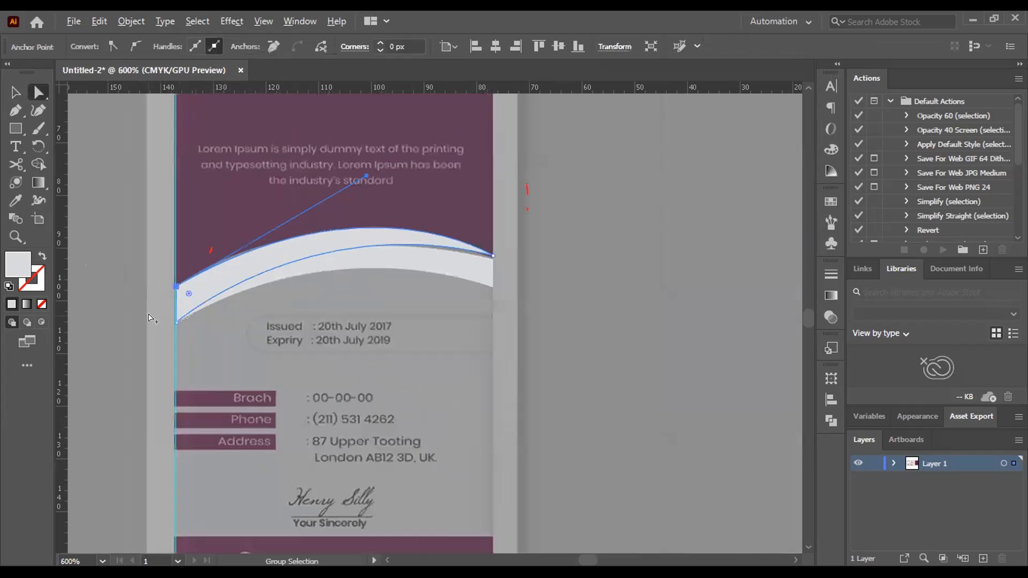
pyautogui.scroll(3, 396, 296)
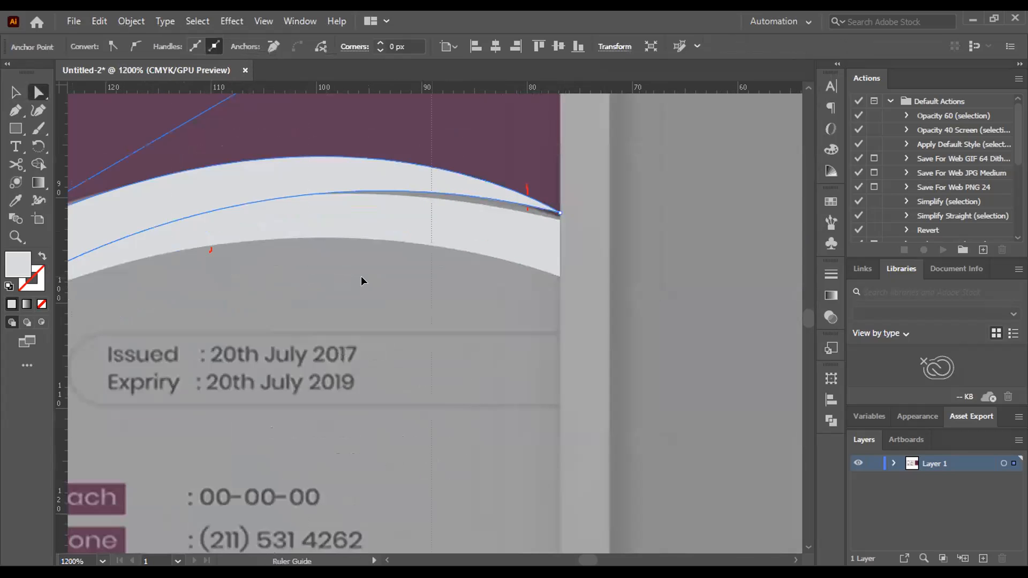
pyautogui.click(360, 275)
pyautogui.scroll(3, 361, 275)
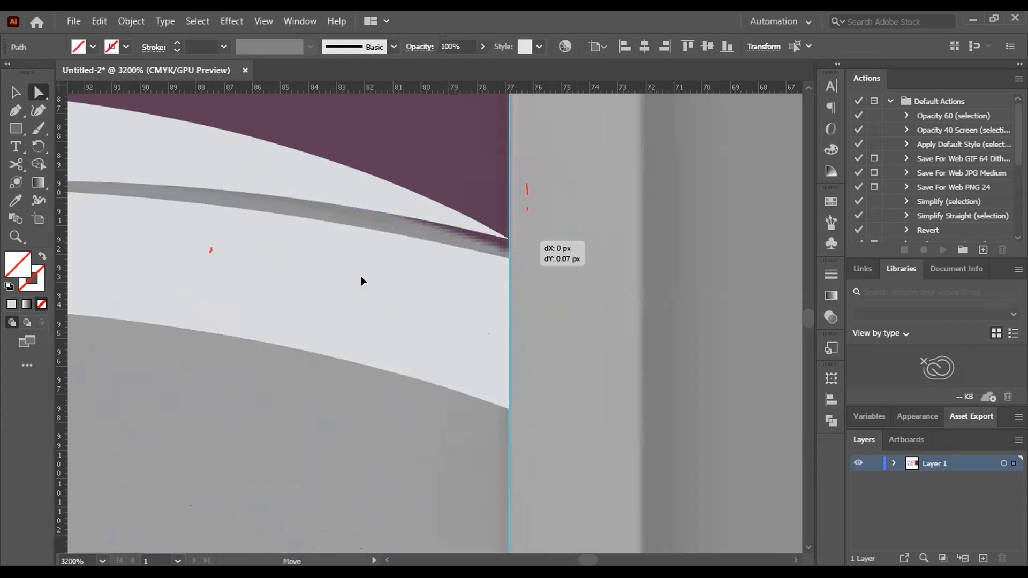
pyautogui.moveTo(509, 239); pyautogui.dragTo(507, 239)
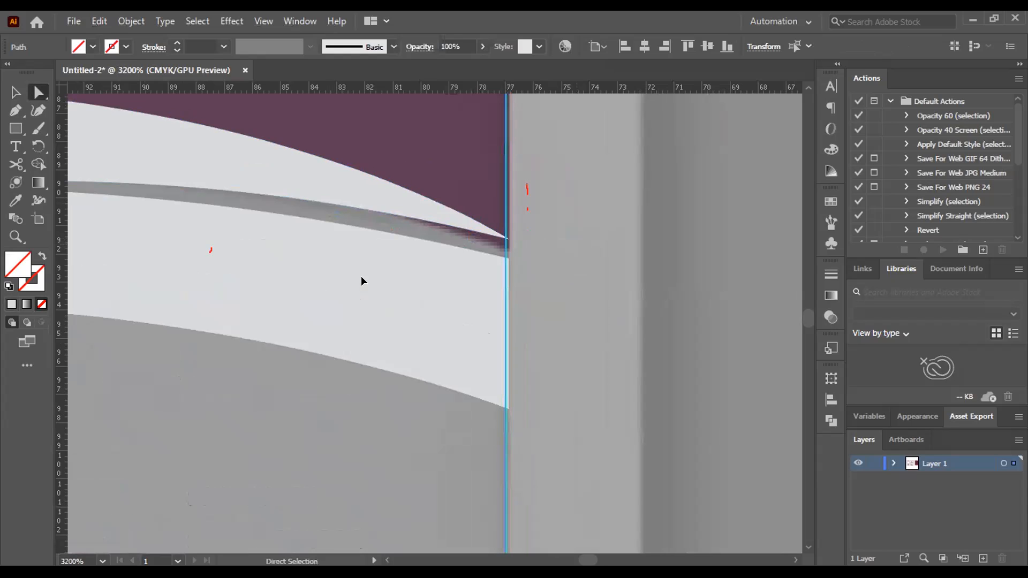
pyautogui.scroll(-1, 361, 275)
pyautogui.scroll(1, 362, 277)
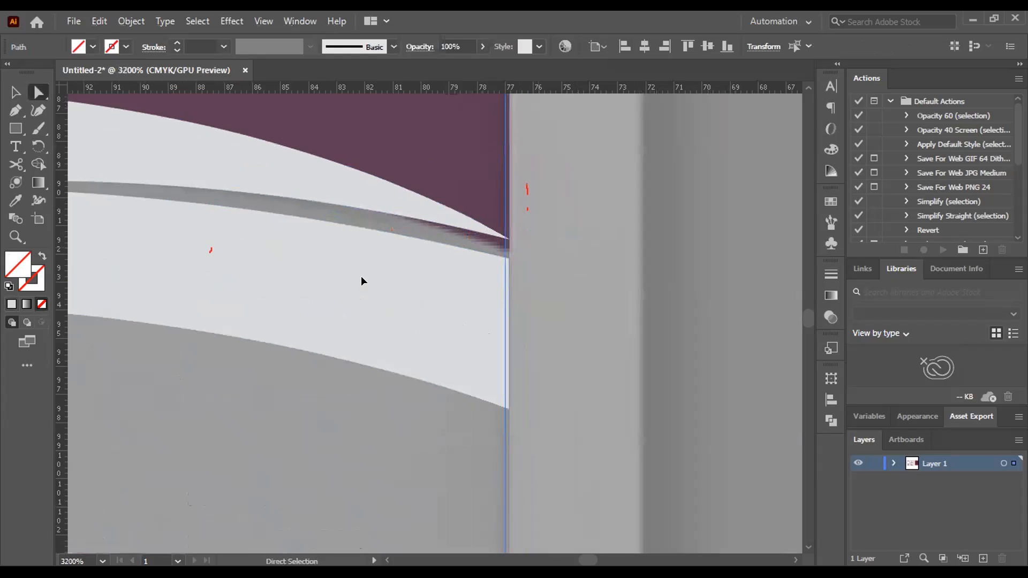
# Lower the upper band at its right end onto the lower band and undo the last shift
pyautogui.click(361, 278)
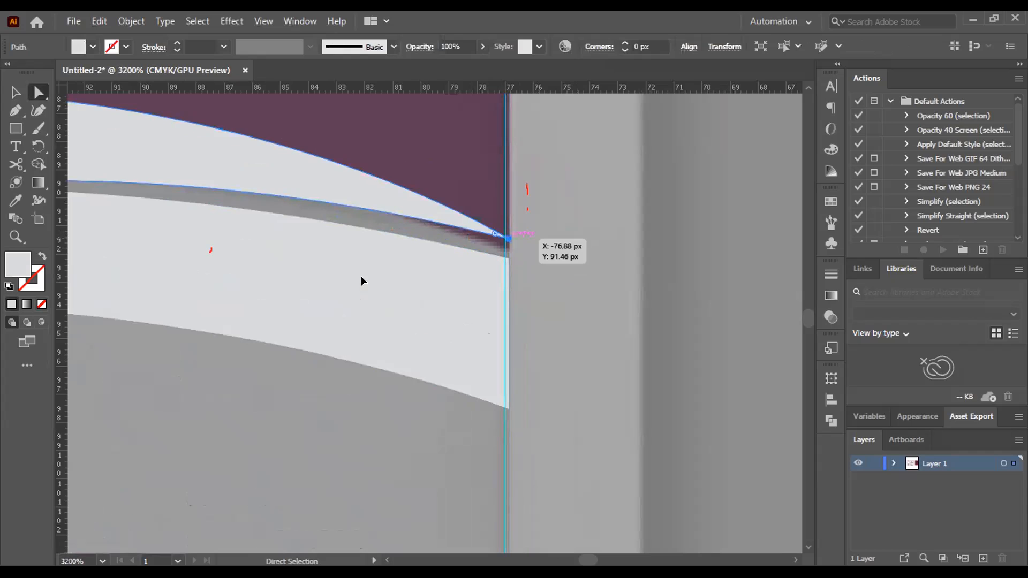
pyautogui.moveTo(509, 239); pyautogui.dragTo(509, 251)
pyautogui.moveTo(509, 253); pyautogui.dragTo(509, 258)
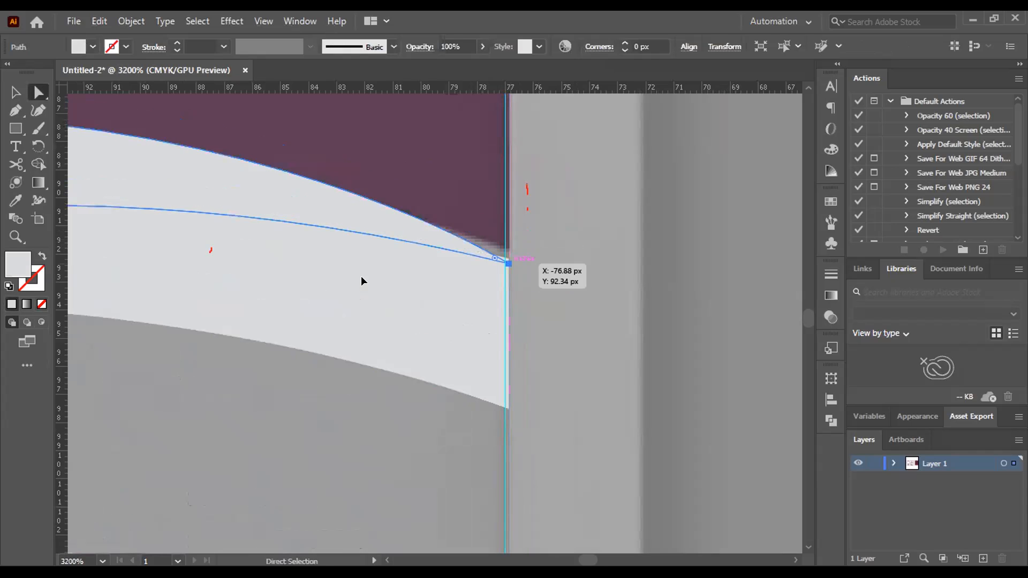
pyautogui.hotkey('ctrl', 'z')
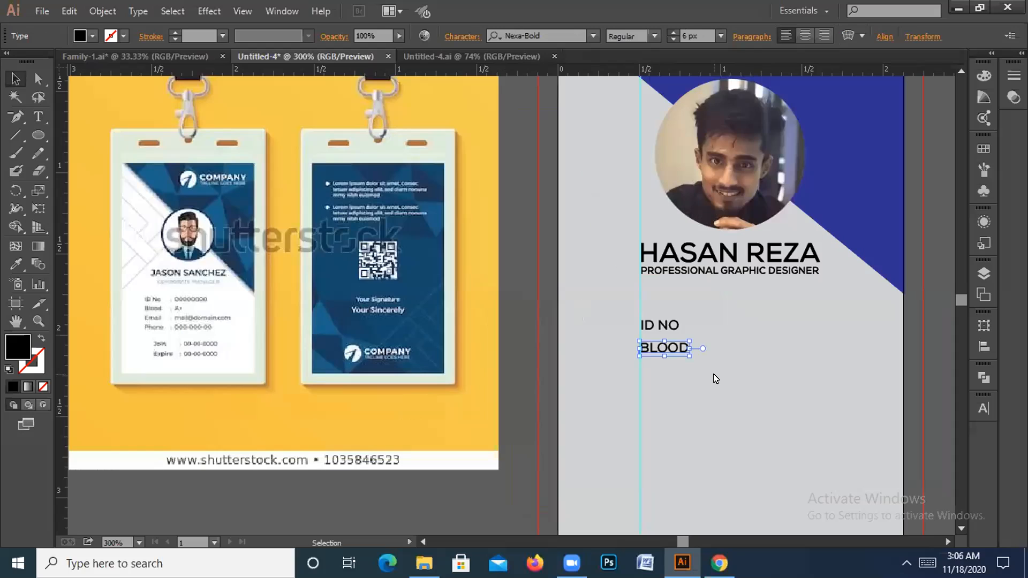
# Add the text label EMAIL below BLOOD on the blue ID card
pyautogui.click(741, 343)
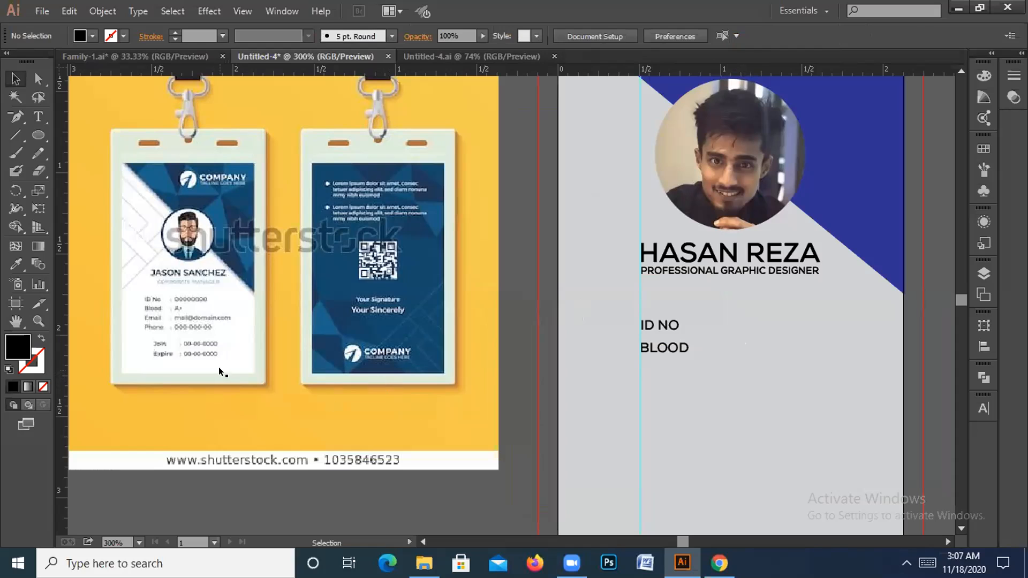
pyautogui.click(38, 116)
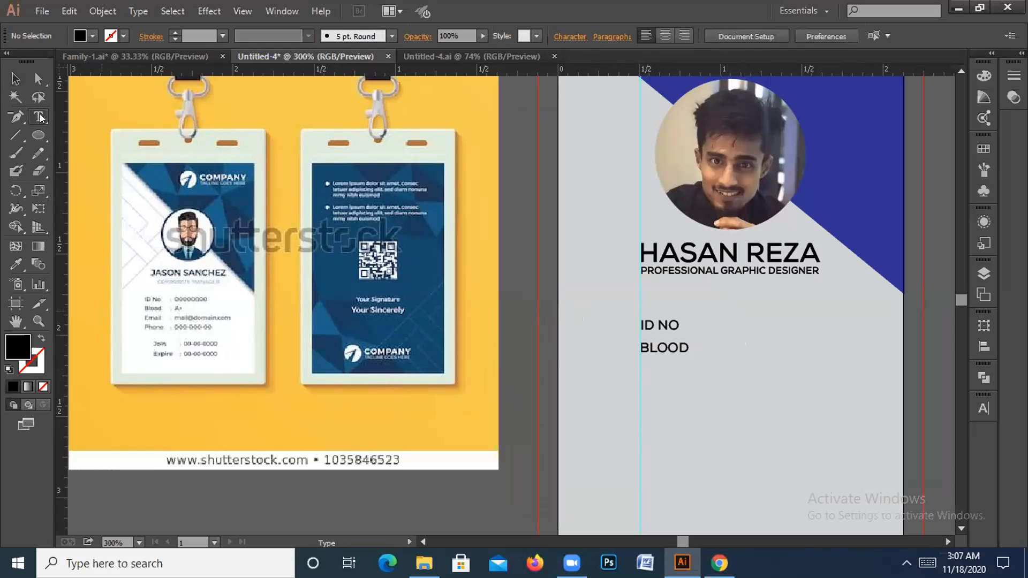
pyautogui.click(637, 385)
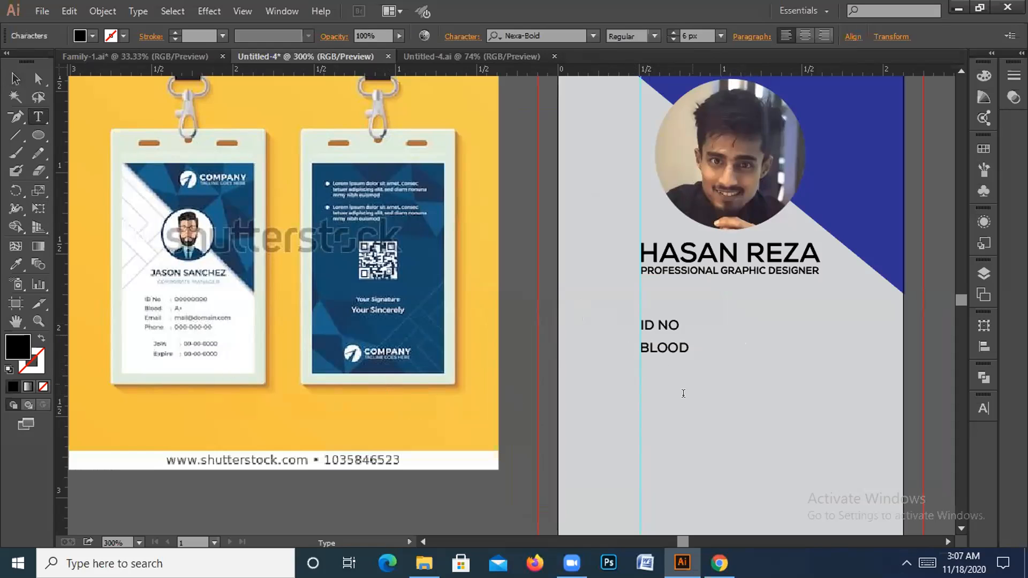
pyautogui.write('EMAIL')
pyautogui.press('ctrl')
pyautogui.press('Escape')
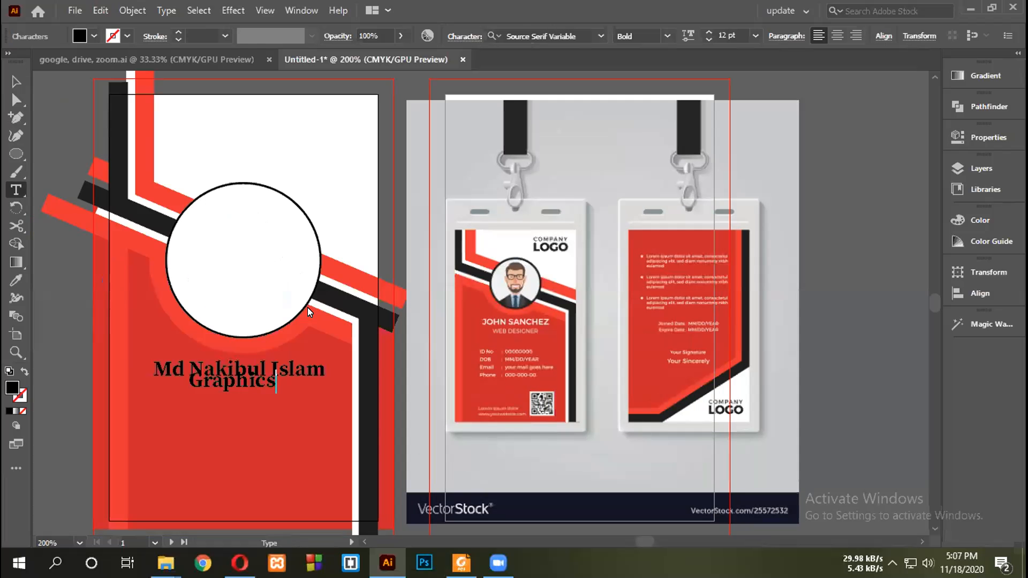
# Continue the job title "Graphics" below the name on the red card with "Desig"
pyautogui.write('Desig')
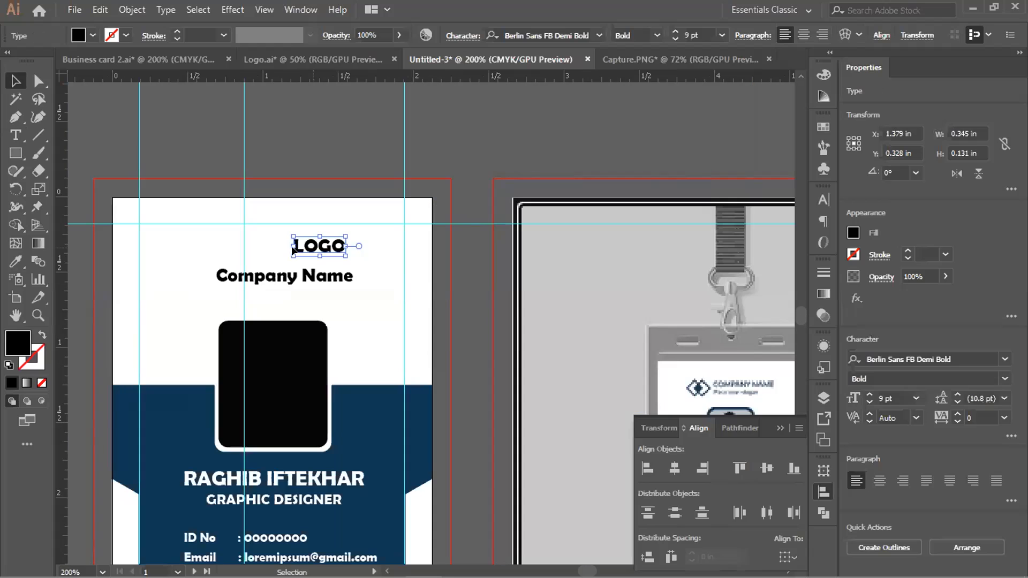
# Move the LOGO text up and toward the centre above Company Name on the navy card
pyautogui.moveTo(307, 243); pyautogui.dragTo(268, 234)
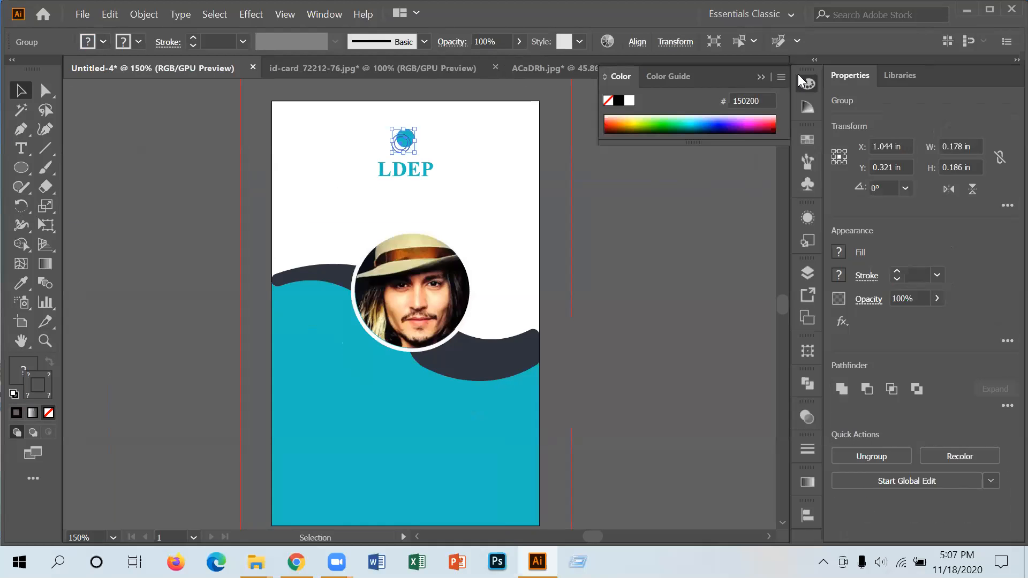
# Nudge the circular logo and the LDEP text slightly down on the teal card
pyautogui.press('Down')
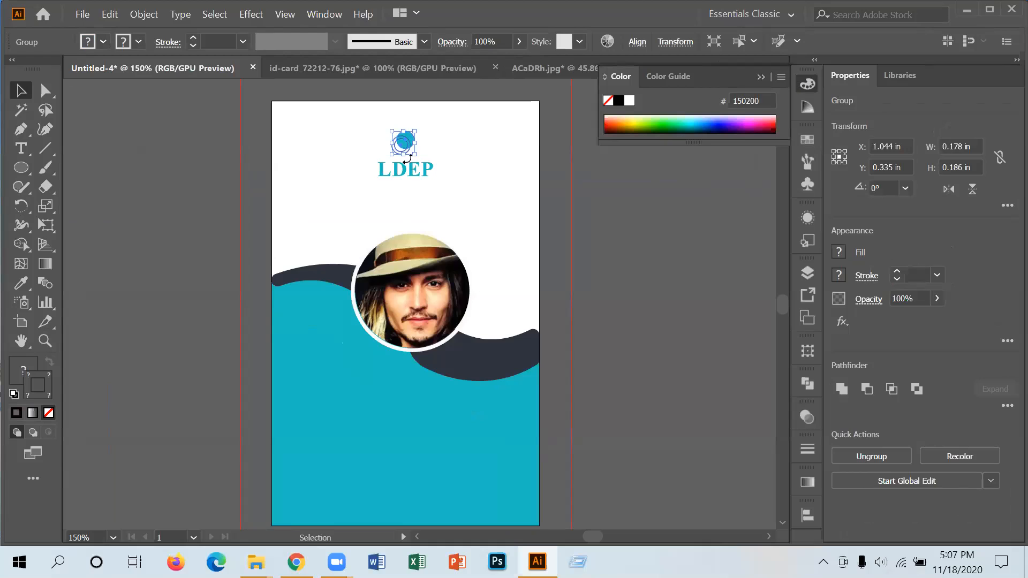
pyautogui.click(437, 189)
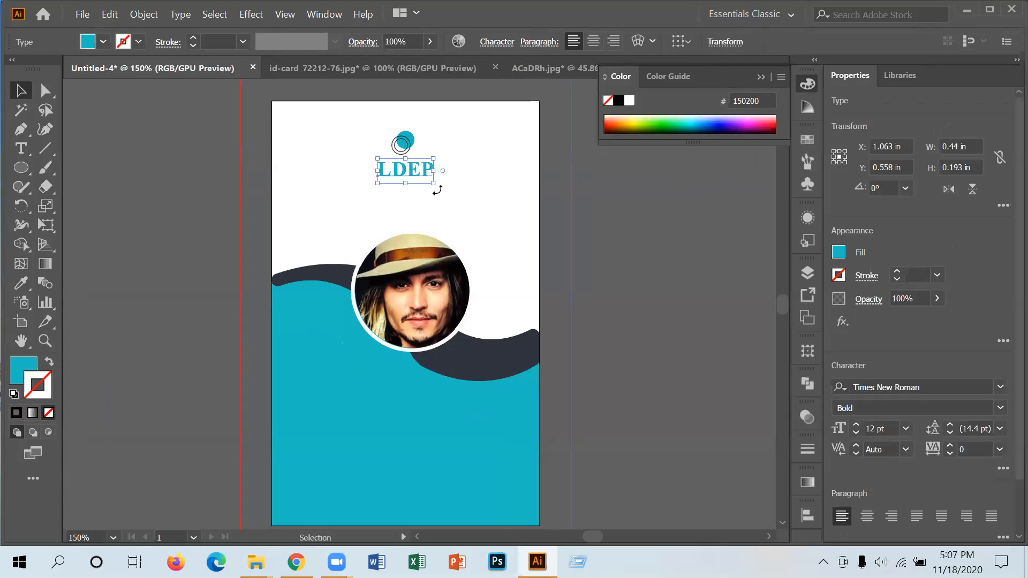
pyautogui.press('Down')
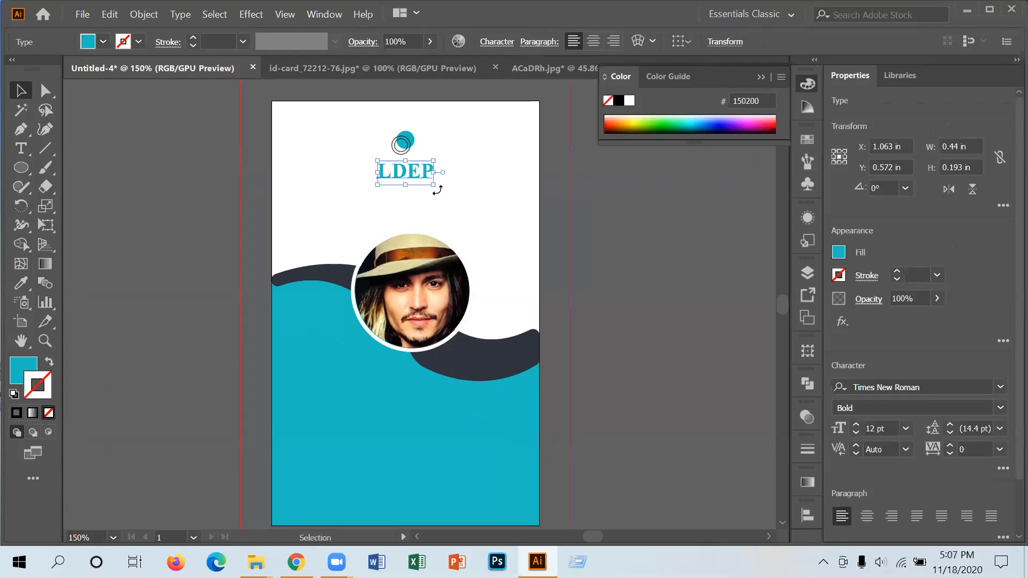
pyautogui.press('Down')
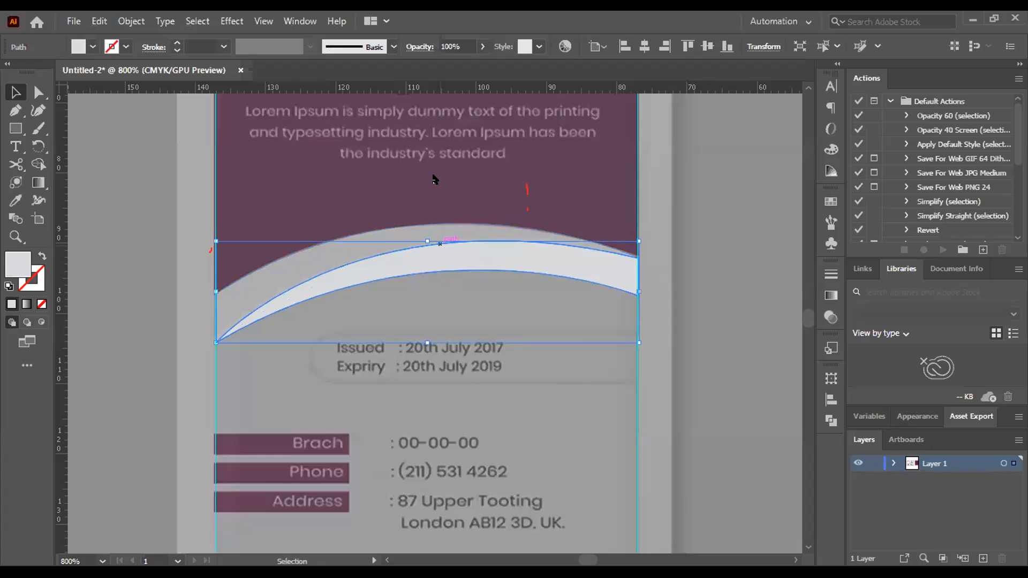
# Divide the back badge's overlapping curved bands with Pathfinder Divide and activate the Shape Builder tool
pyautogui.hotkey('ctrl', 'a')
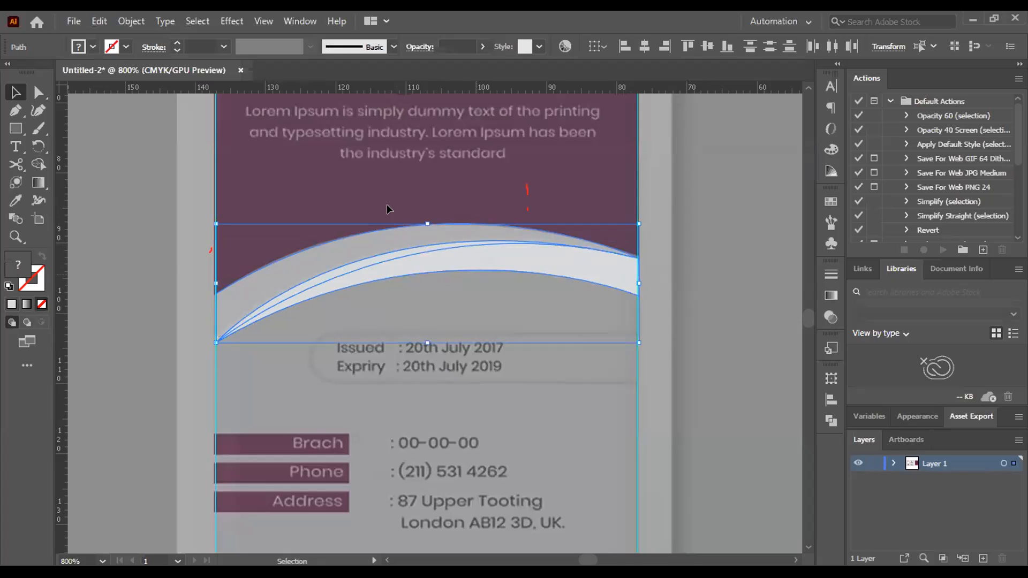
pyautogui.click(831, 421)
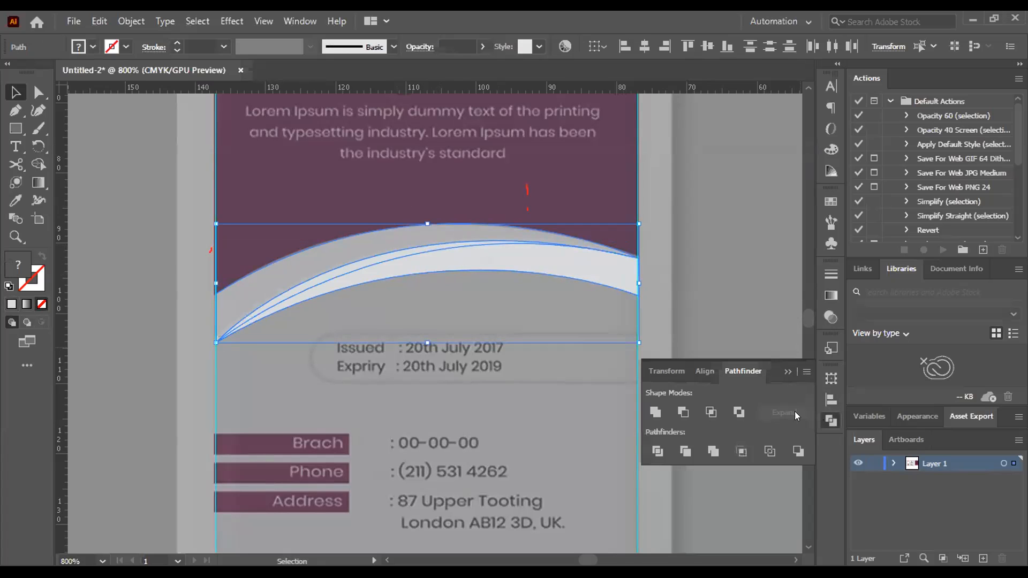
pyautogui.click(657, 451)
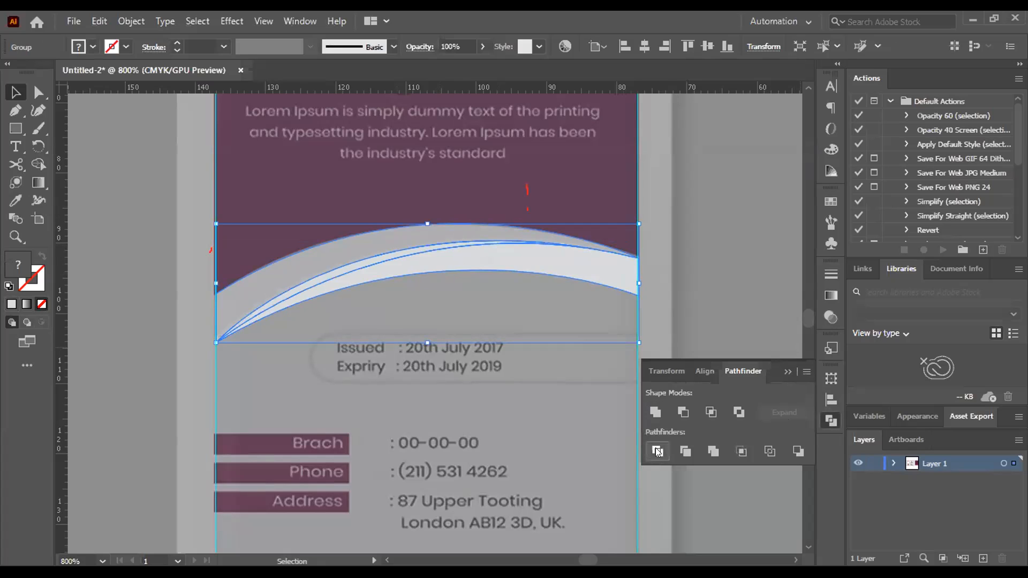
pyautogui.click(660, 331)
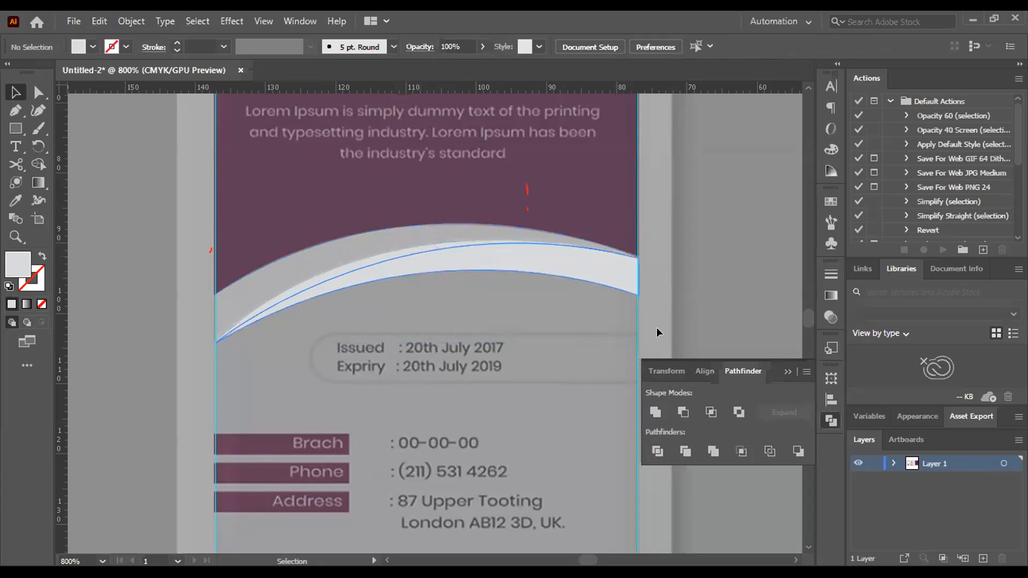
pyautogui.hotkey('ctrl', 'z')
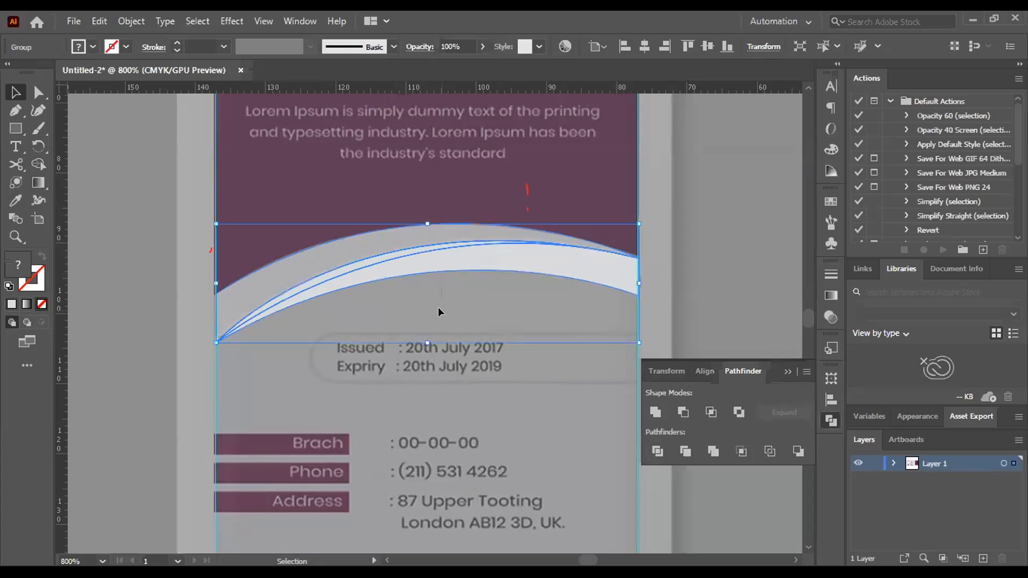
pyautogui.hotkey('shift', 'm')
pyautogui.hotkey('ctrl', '+')
pyautogui.hotkey('ctrl', '+')
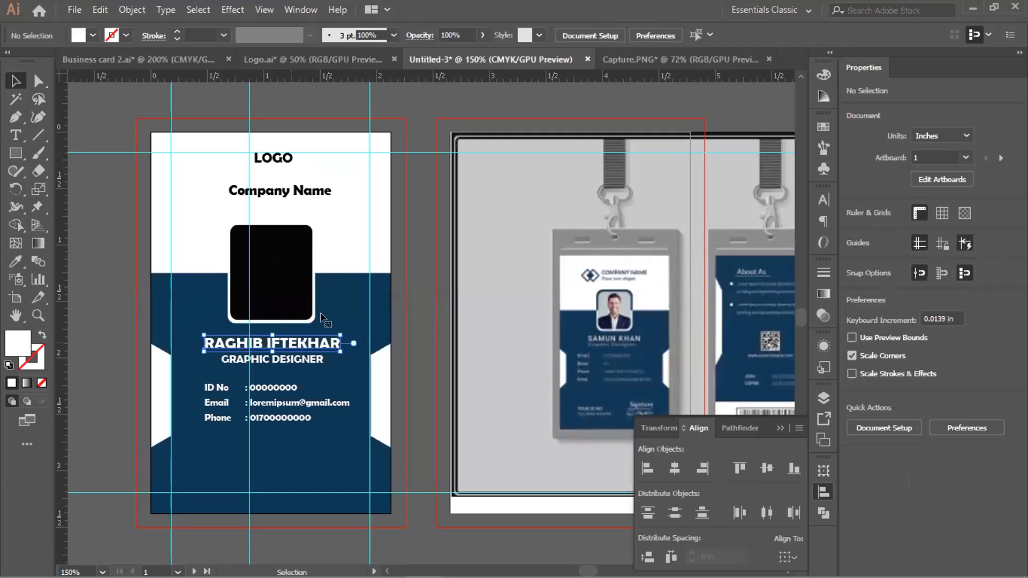
# Align the navy card's lower blue panel to the horizontal centre and clear the selection
pyautogui.click(321, 316)
pyautogui.click(329, 308)
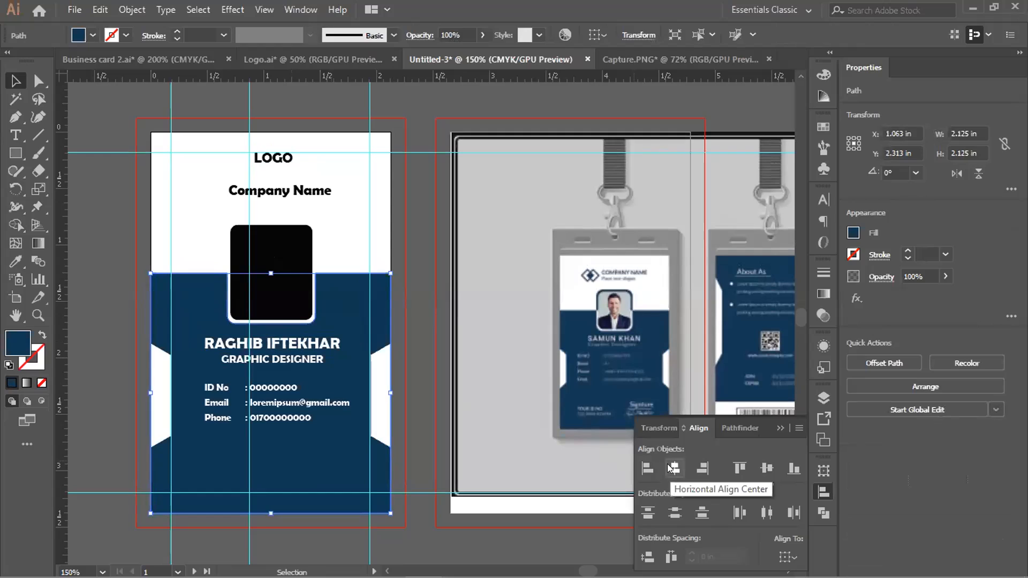
pyautogui.click(670, 467)
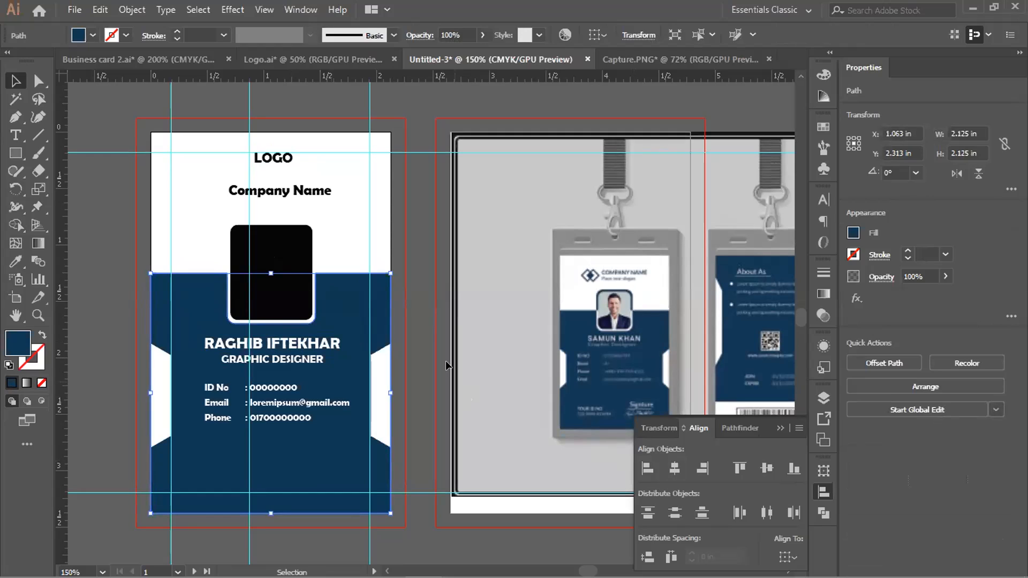
pyautogui.click(423, 331)
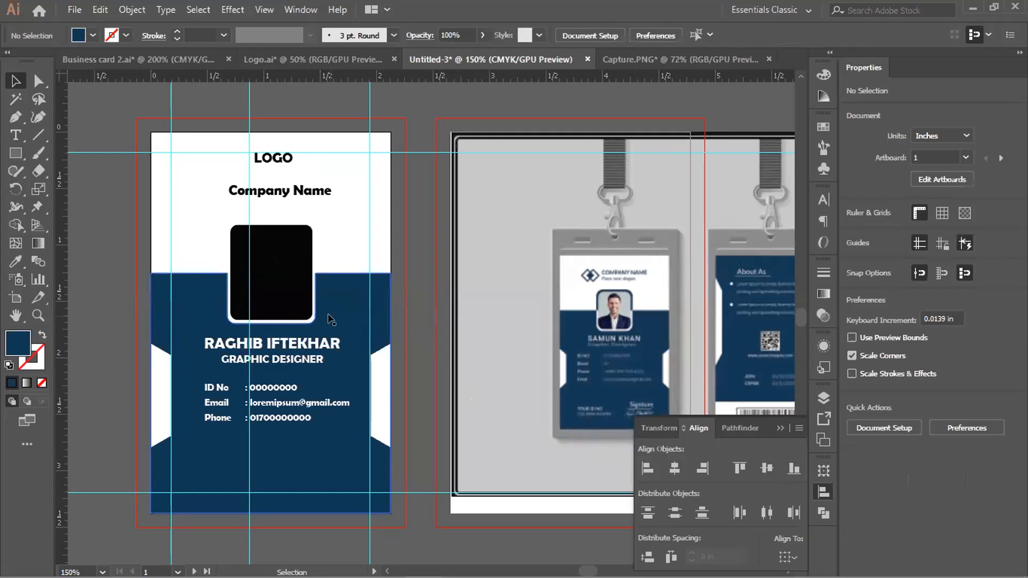
# Set alignment relative to the artboard and centre the cardholder's name horizontally on the navy card
pyautogui.click(330, 321)
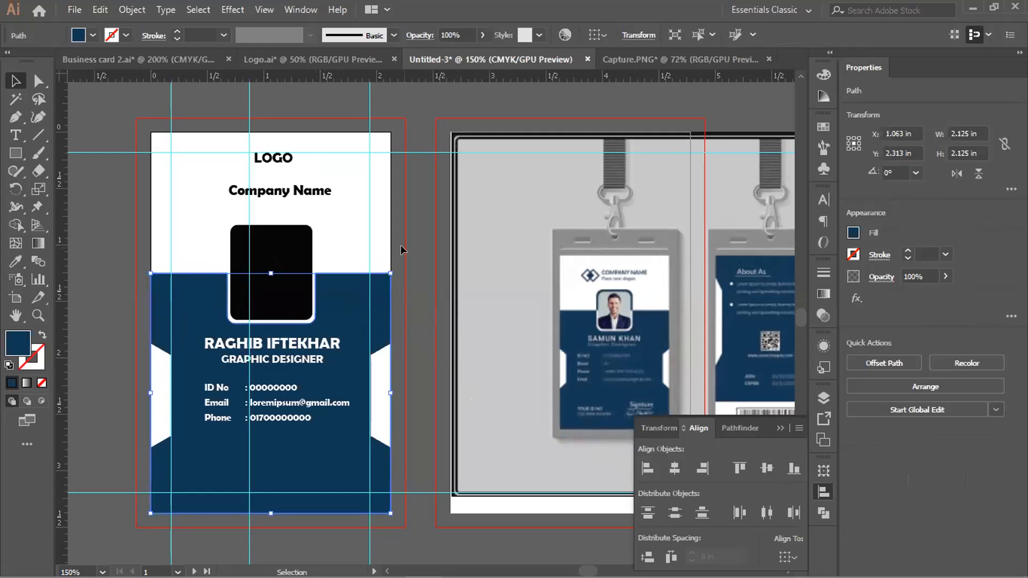
pyautogui.click(414, 261)
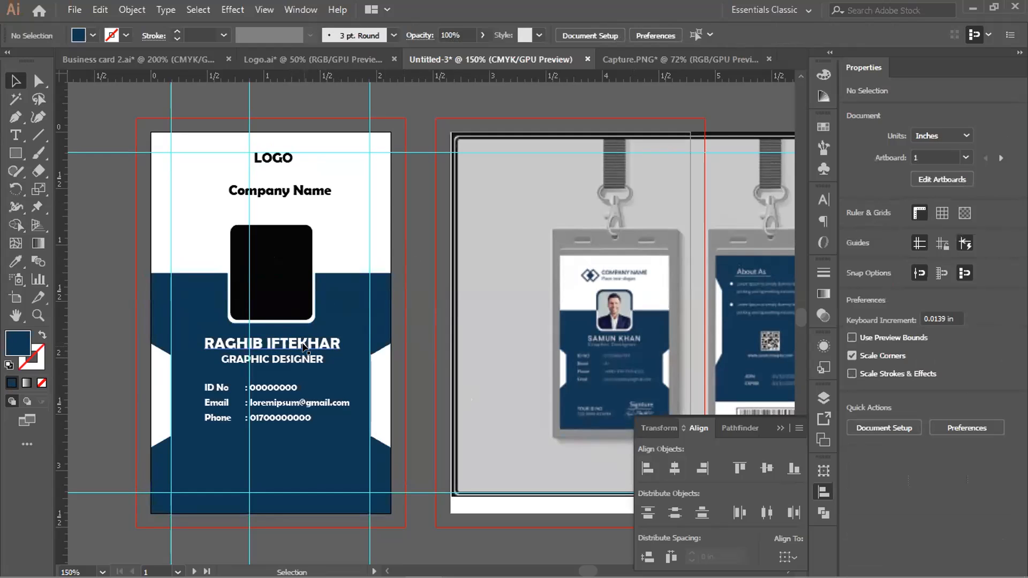
pyautogui.click(303, 347)
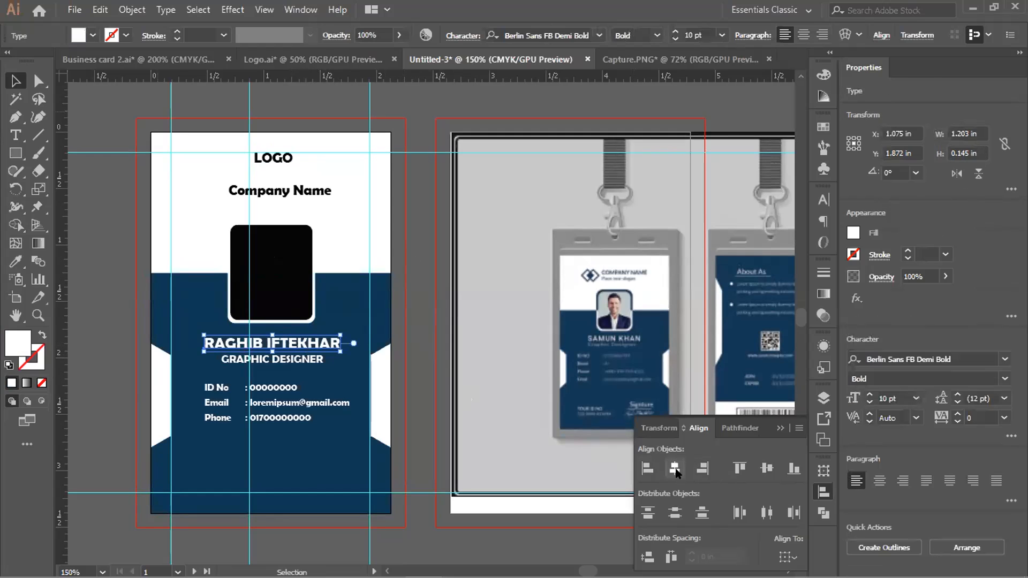
pyautogui.click(675, 469)
pyautogui.click(676, 469)
pyautogui.click(676, 469)
pyautogui.click(788, 557)
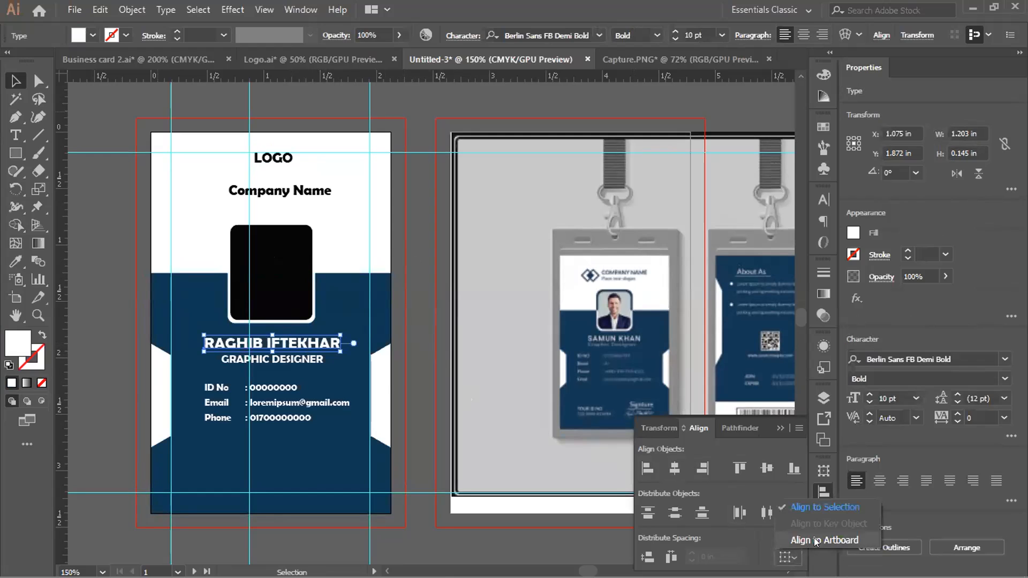
pyautogui.click(816, 541)
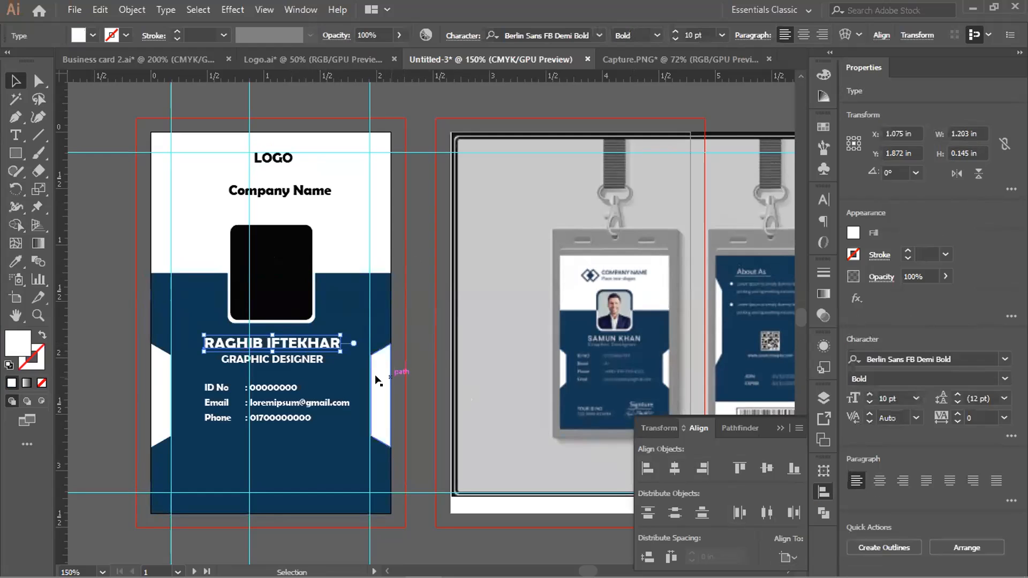
pyautogui.click(669, 471)
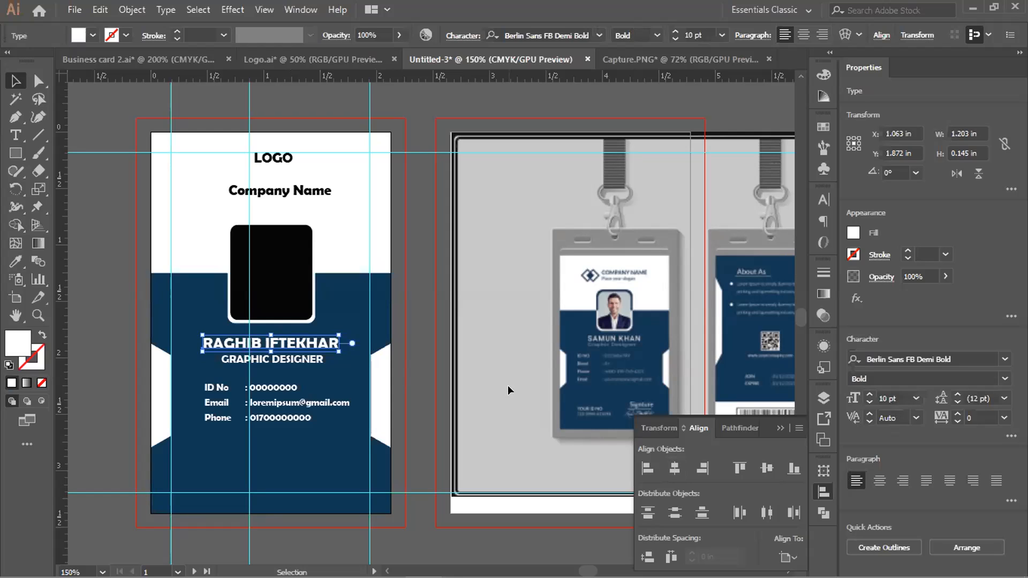
# Centre the GRAPHIC DESIGNER, LOGO and Company Name texts horizontally on the navy card's artboard
pyautogui.click(312, 357)
pyautogui.click(674, 469)
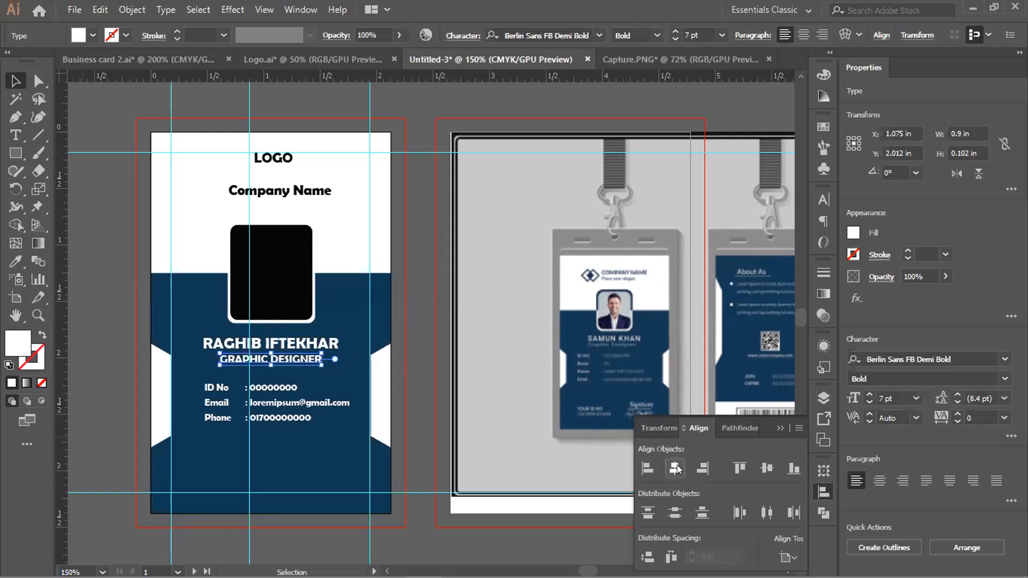
pyautogui.click(423, 257)
pyautogui.click(281, 159)
pyautogui.click(674, 468)
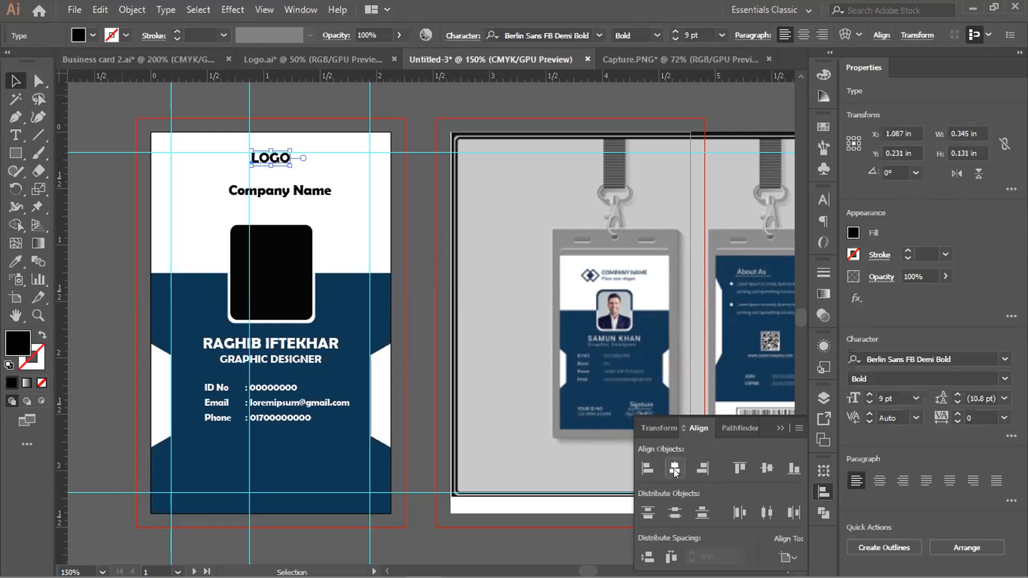
pyautogui.click(318, 192)
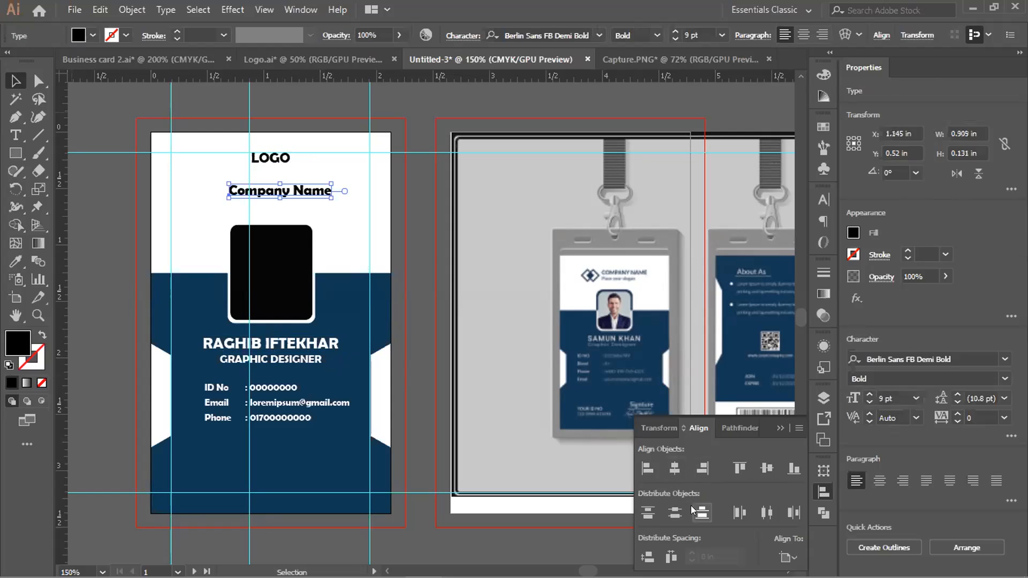
pyautogui.click(672, 468)
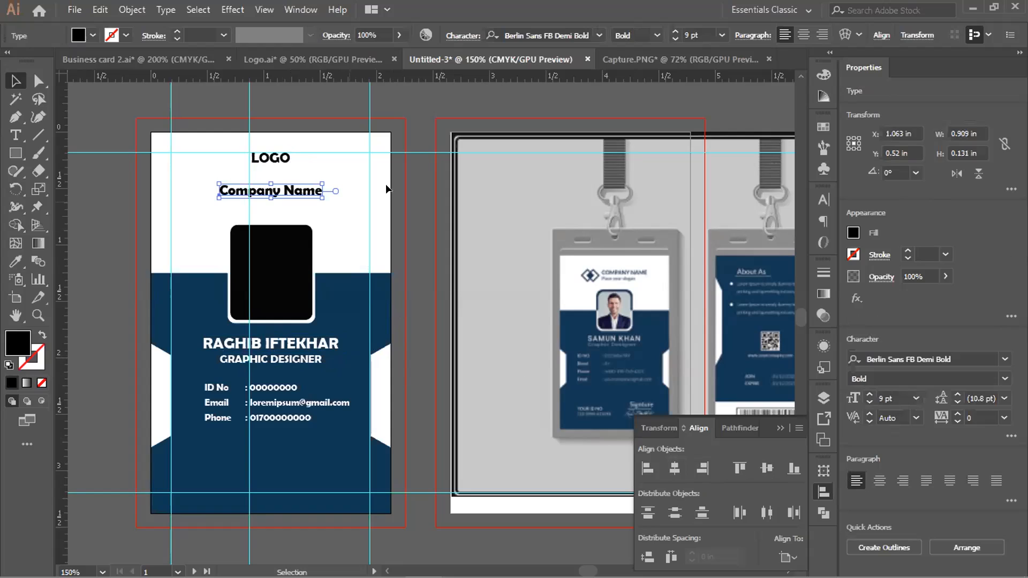
# Set the font size of the LOGO text on the navy card to 12 pt
pyautogui.scroll(1, 389, 189)
pyautogui.click(282, 178)
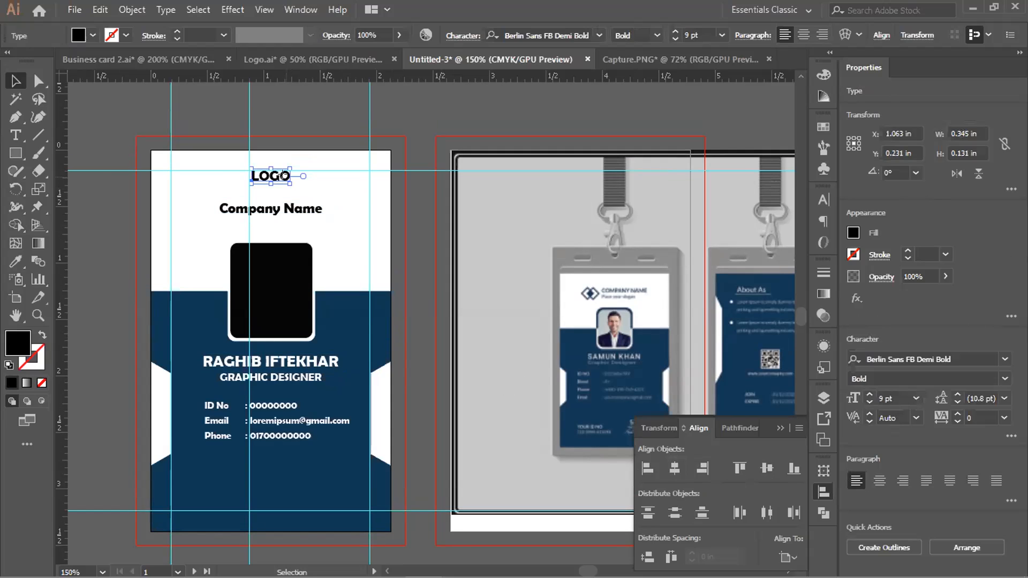
pyautogui.doubleClick(282, 178)
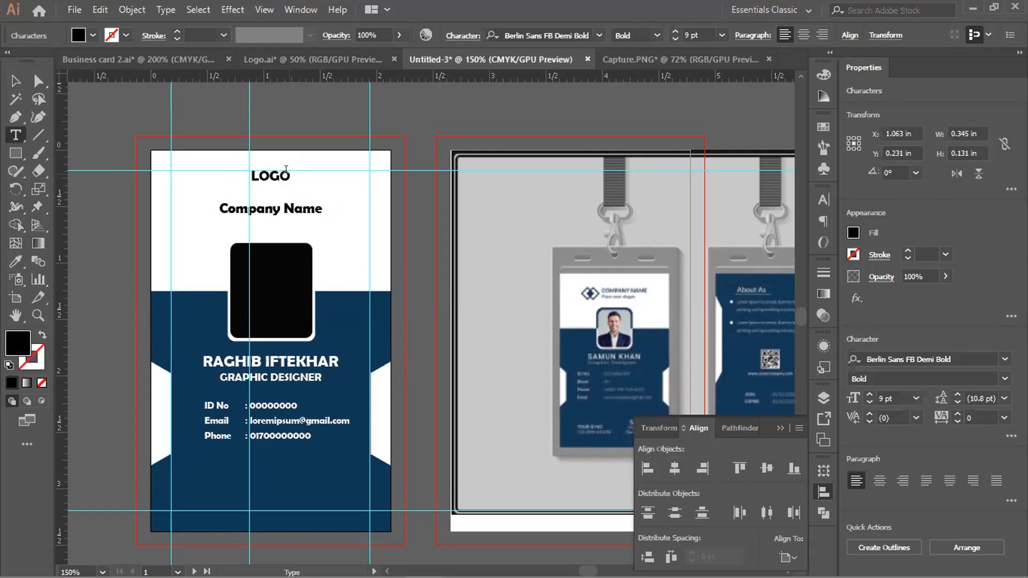
pyautogui.hotkey('ctrl', 'a')
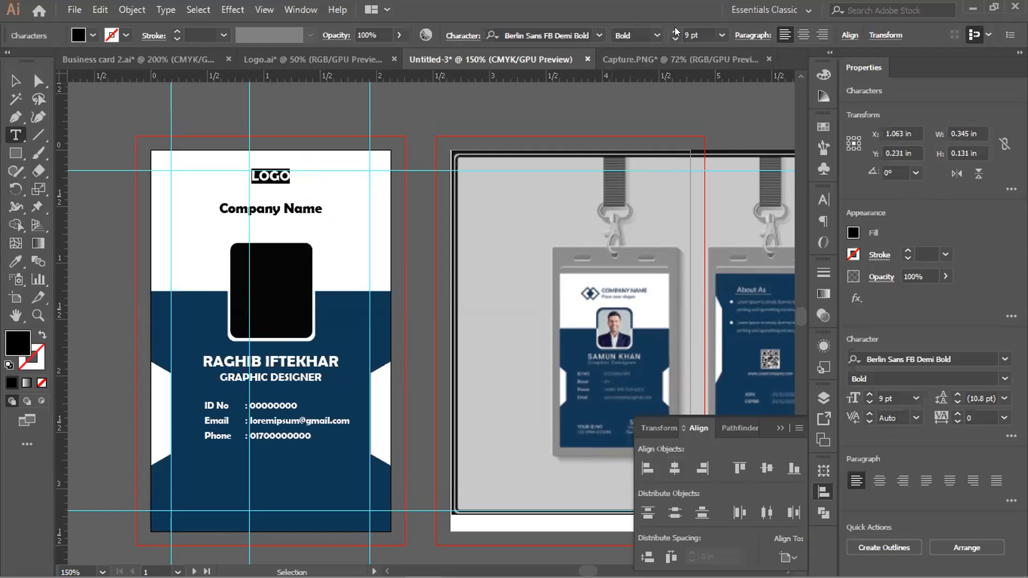
pyautogui.click(721, 36)
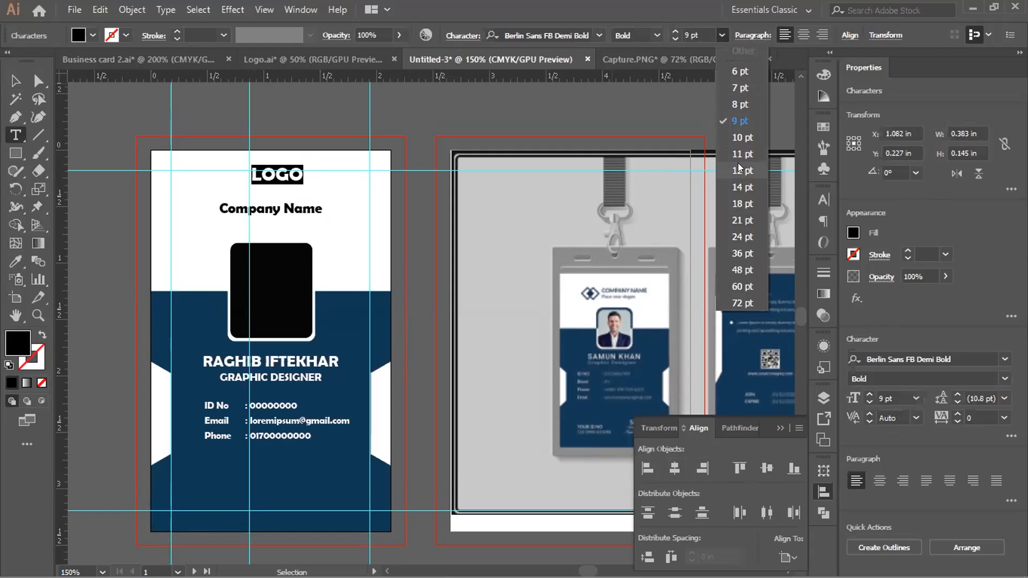
pyautogui.click(739, 170)
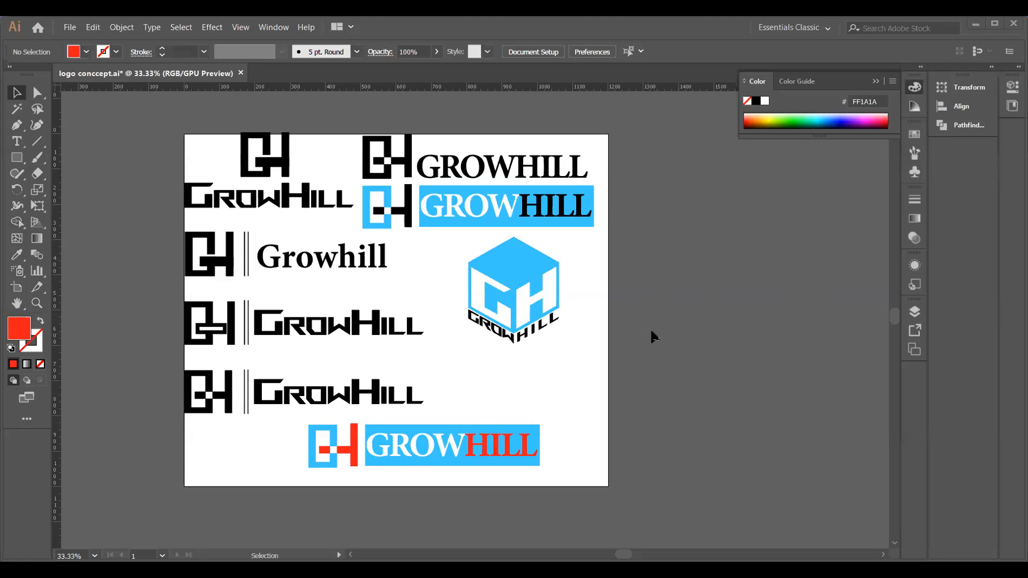
# Examine the GrowHill logo variations laid out on the logo concept artboard
pyautogui.hscroll(-2, 656, 324)
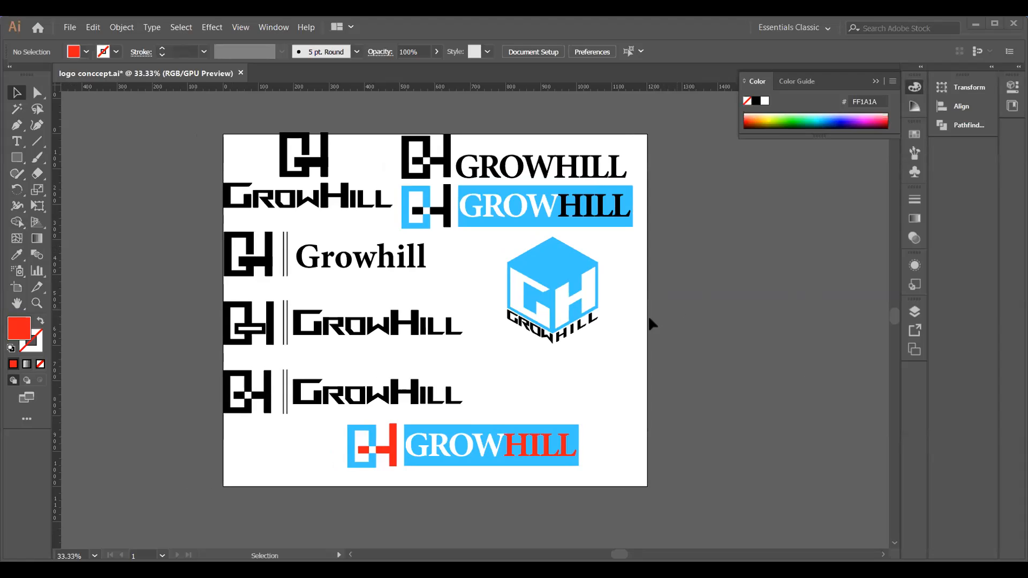
pyautogui.scroll(-1, 523, 434)
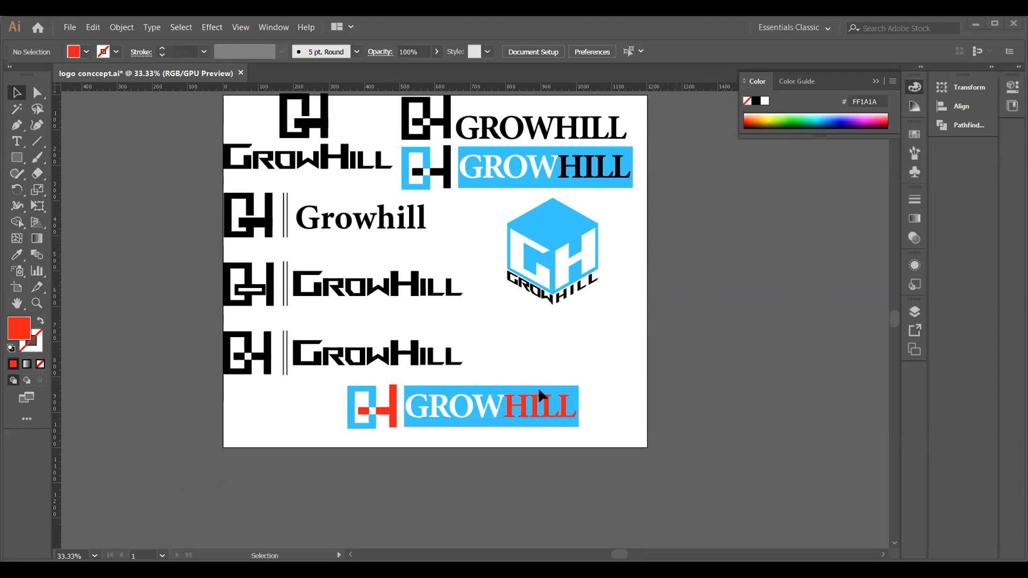
pyautogui.scroll(1, 541, 396)
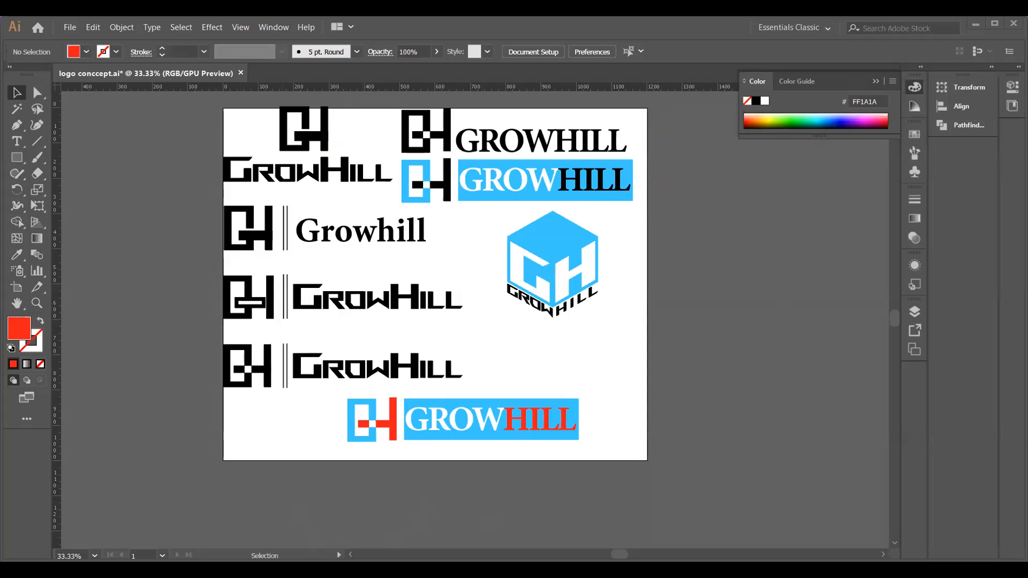
pyautogui.scroll(1, 353, 533)
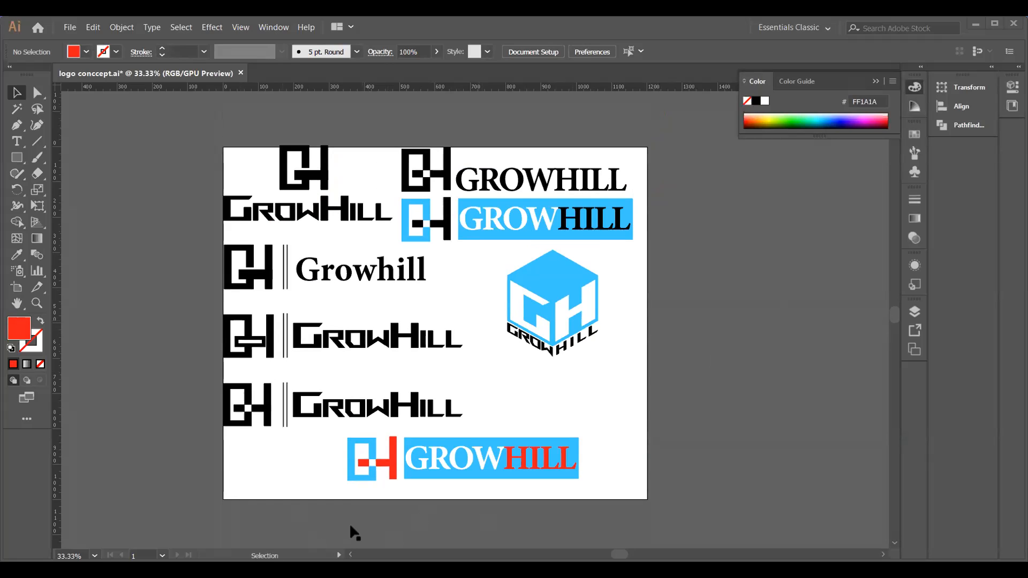
pyautogui.hotkey('ctrl', '-')
pyautogui.scroll(-1, 408, 405)
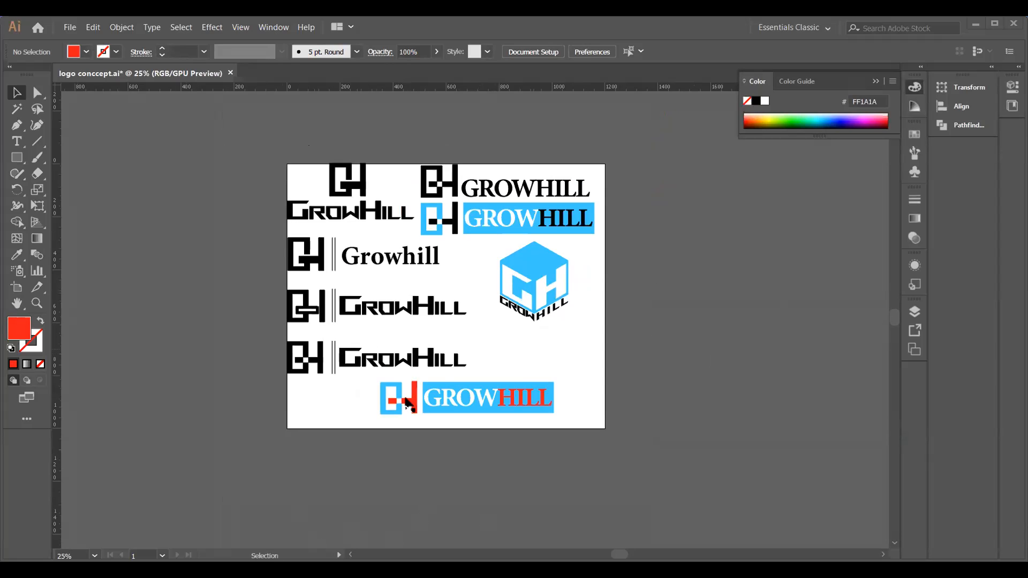
pyautogui.hotkey('ctrl', '+')
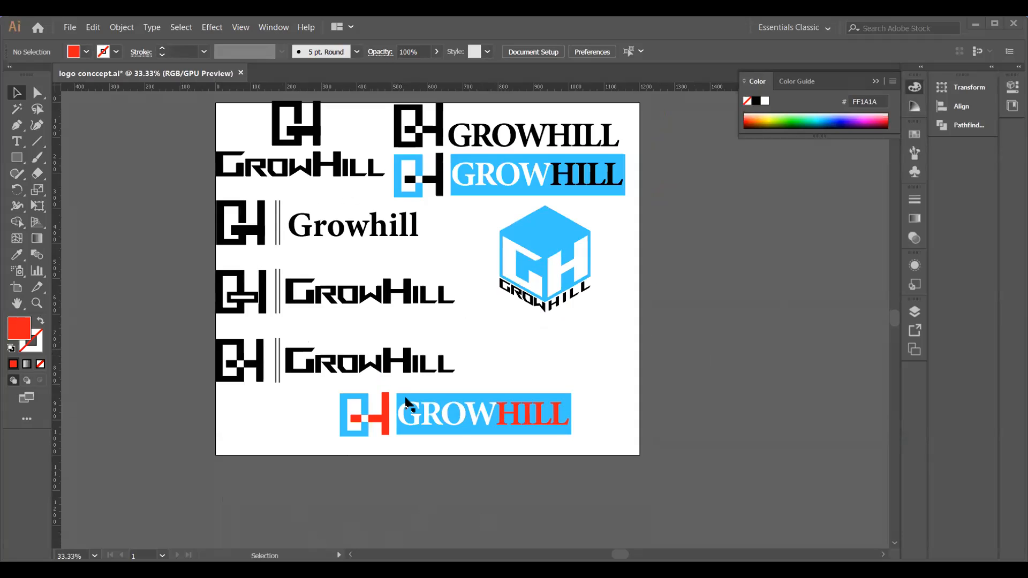
pyautogui.hotkey('ctrl', '-')
pyautogui.hscroll(-1, 413, 402)
pyautogui.hotkey('ctrl', '+')
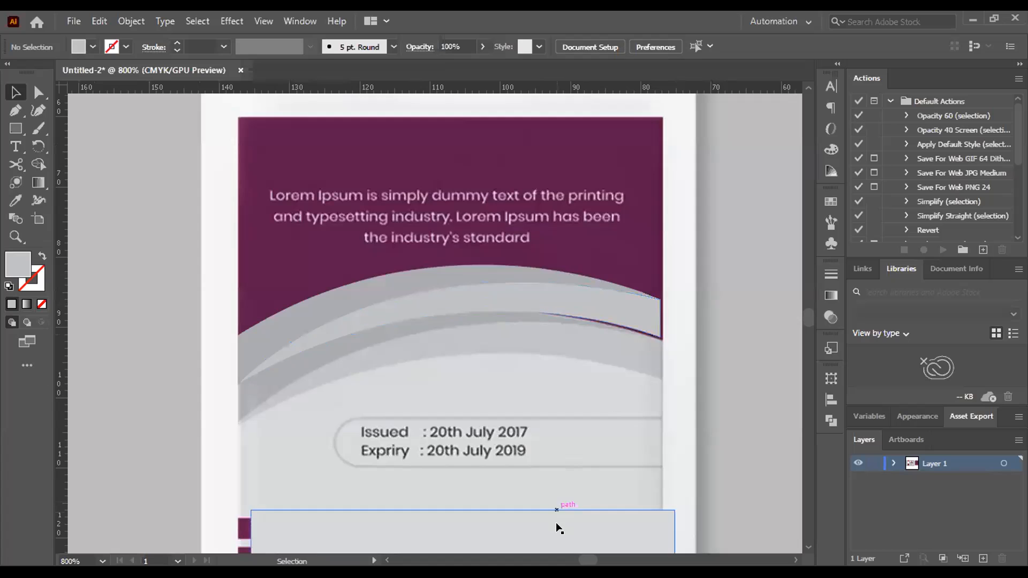
# Move the light grey rectangle up over the lower part of the back badge and shift it slightly right
pyautogui.moveTo(557, 530); pyautogui.dragTo(542, 412)
pyautogui.click(679, 362)
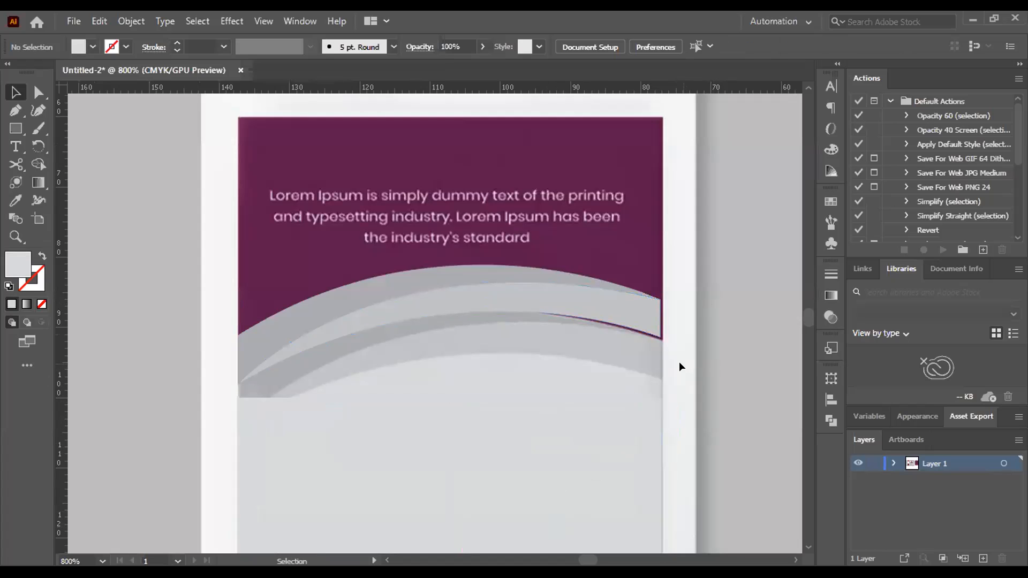
pyautogui.scroll(-5, 678, 369)
pyautogui.scroll(2, 678, 385)
pyautogui.moveTo(661, 437); pyautogui.dragTo(692, 423)
pyautogui.click(712, 374)
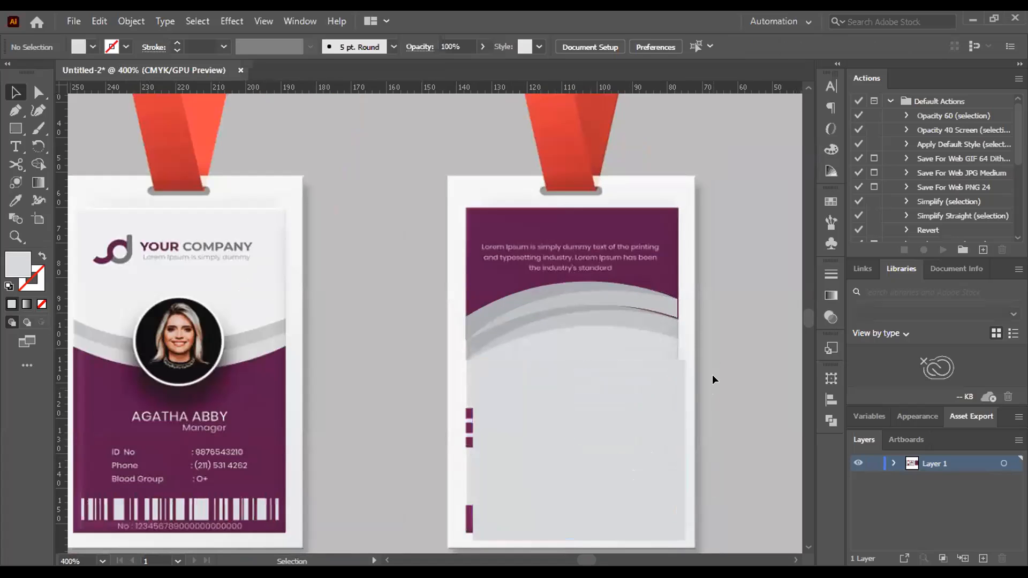
# Move the curved grey bands down onto the light grey rectangle and vertically centre the shapes with each other
pyautogui.moveTo(625, 306); pyautogui.dragTo(654, 362)
pyautogui.click(725, 329)
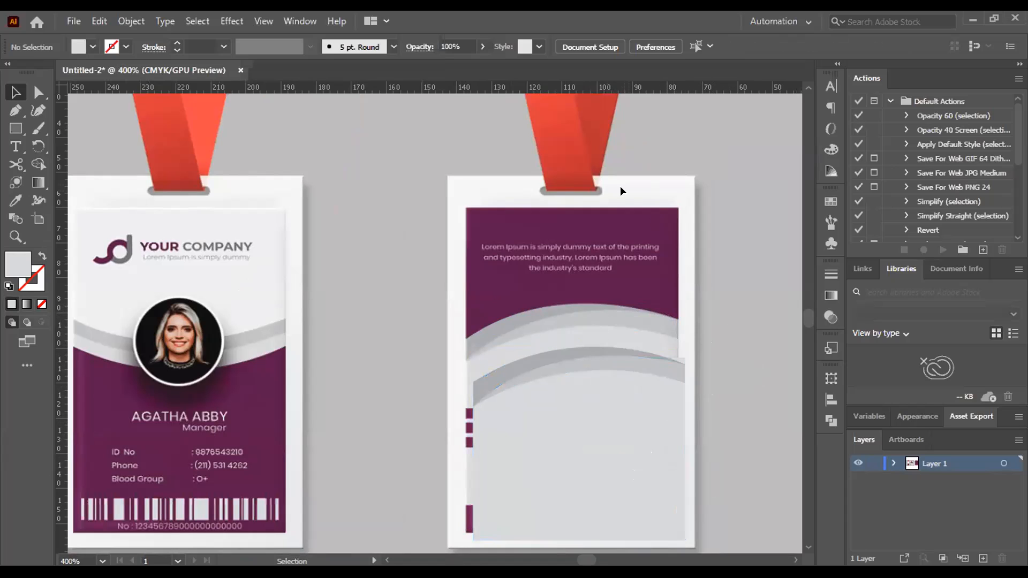
pyautogui.click(599, 391)
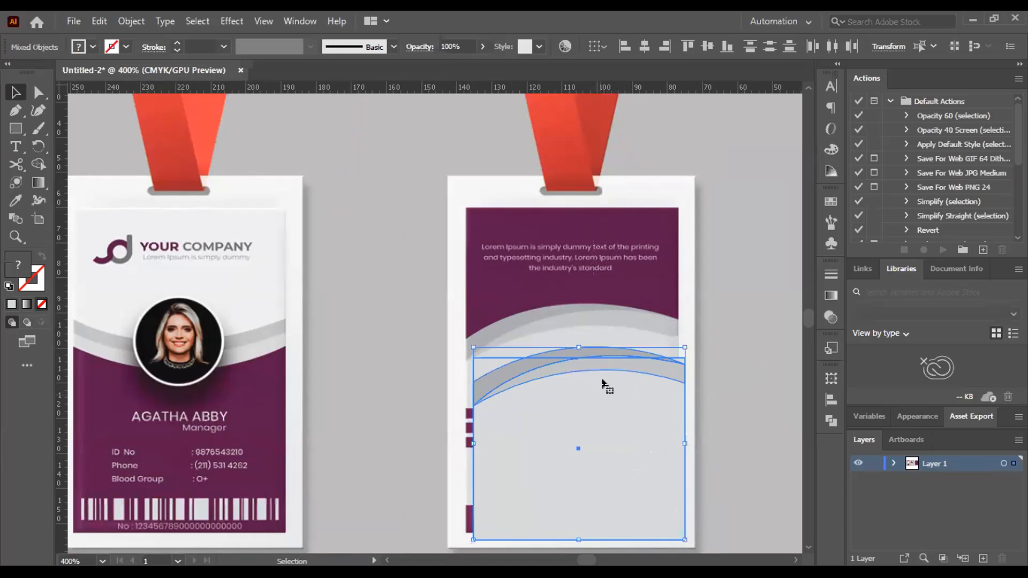
pyautogui.click(706, 45)
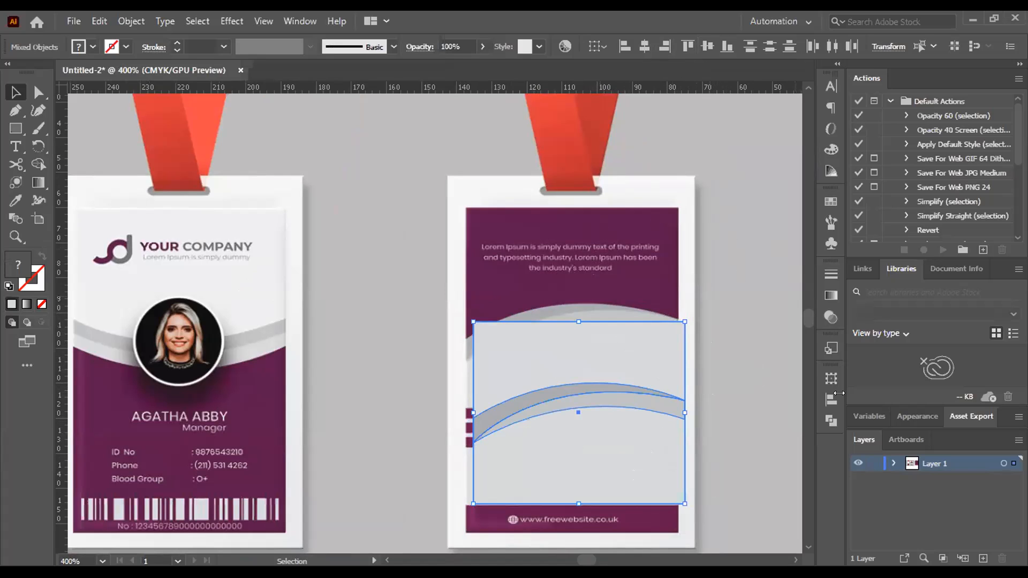
# Divide the light grey rectangle and the curved bands with Pathfinder Divide and clear the selection
pyautogui.click(831, 421)
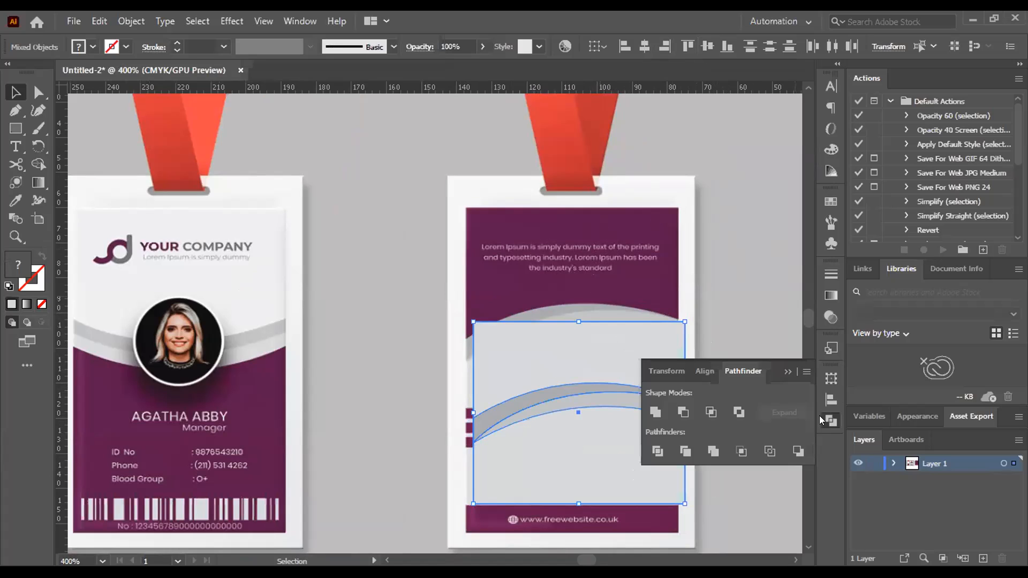
pyautogui.click(657, 454)
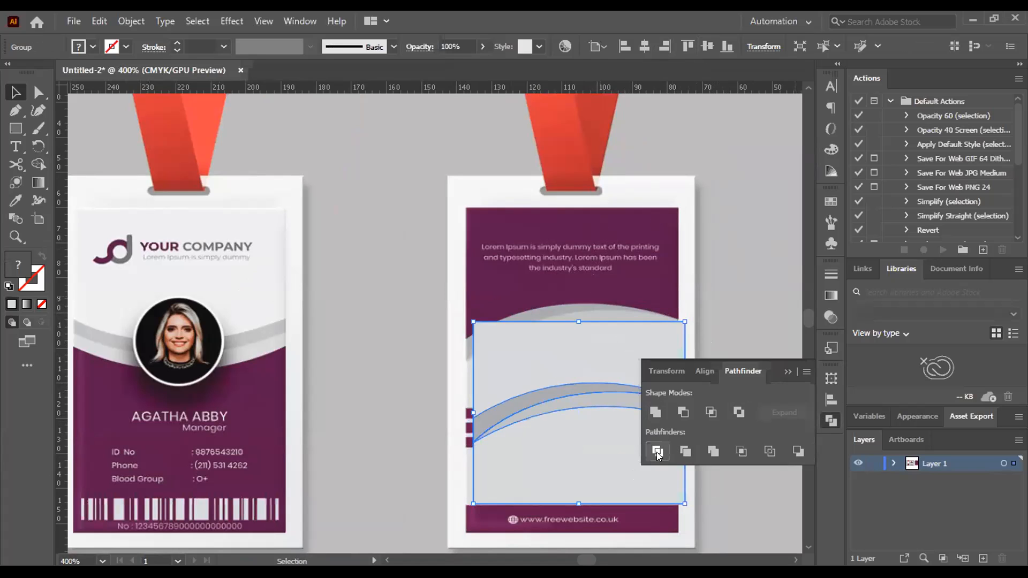
pyautogui.click(725, 276)
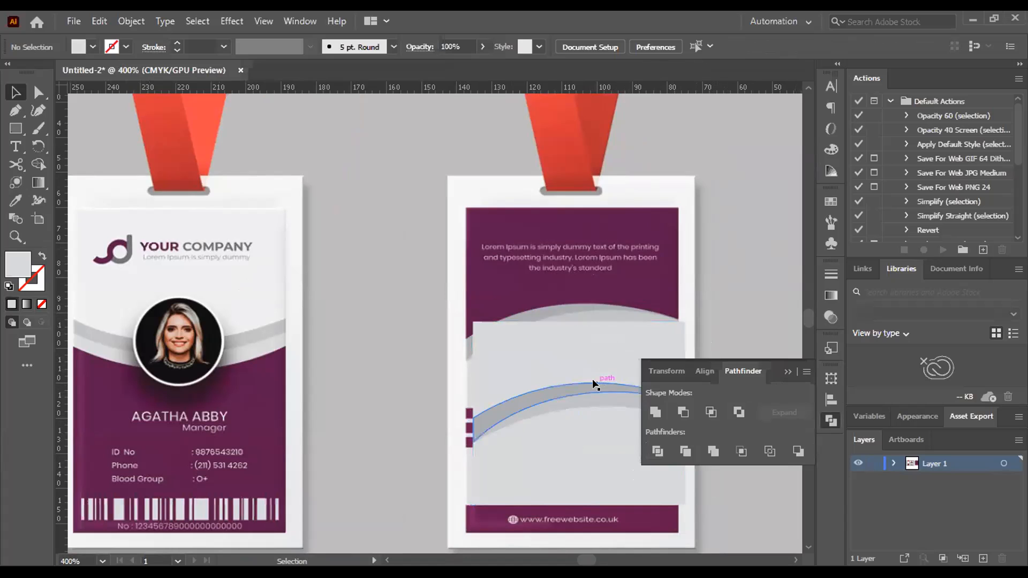
# Ungroup the divided rectangle and band pieces on the back badge and close the Pathfinder options
pyautogui.rightClick(592, 378)
pyautogui.press('Escape')
pyautogui.click(567, 499)
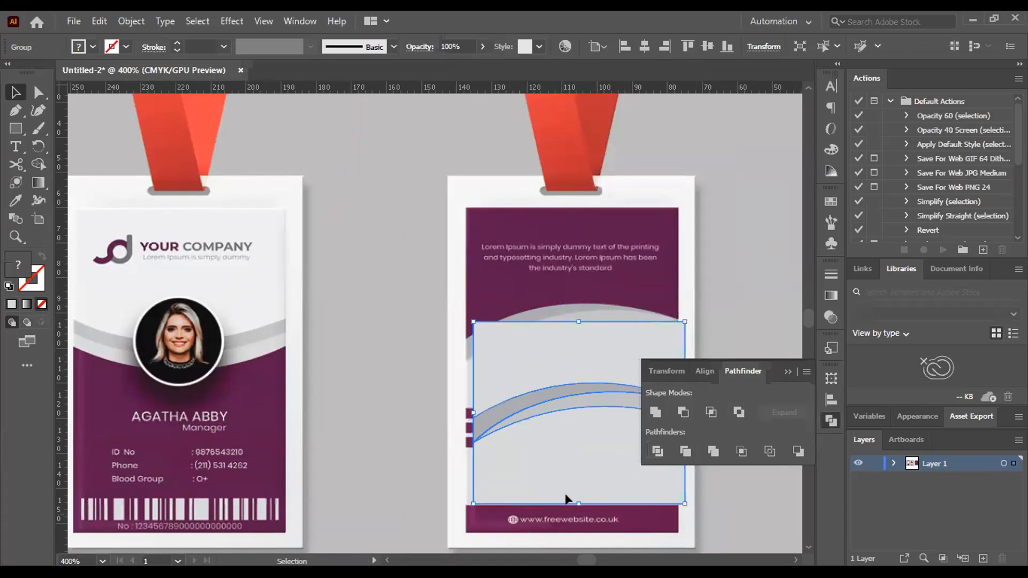
pyautogui.rightClick(568, 403)
pyautogui.click(606, 269)
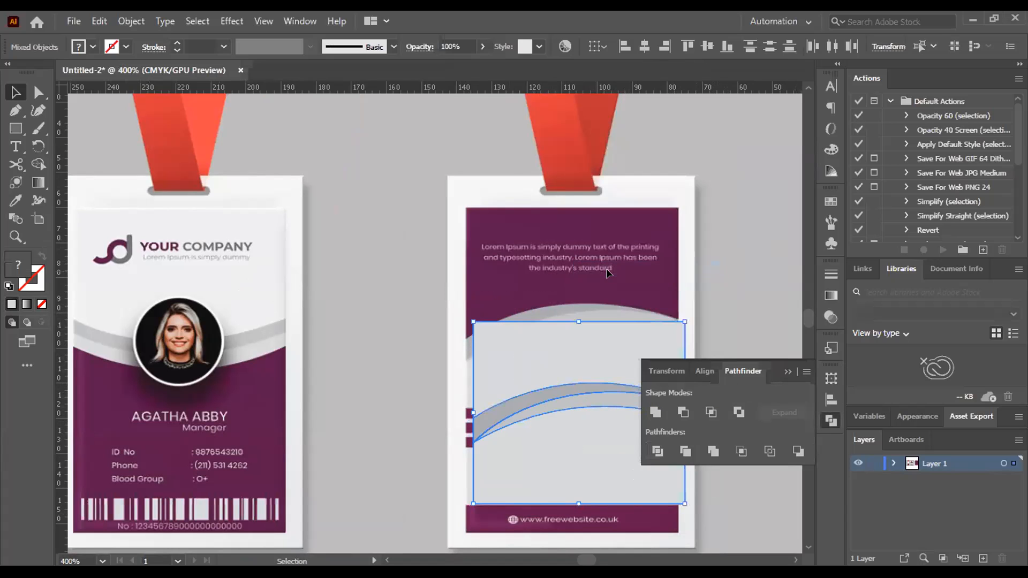
pyautogui.click(606, 269)
pyautogui.click(786, 371)
# Try to move the divided light grey panel piece up, away from the curved bands on the back badge
pyautogui.click(632, 383)
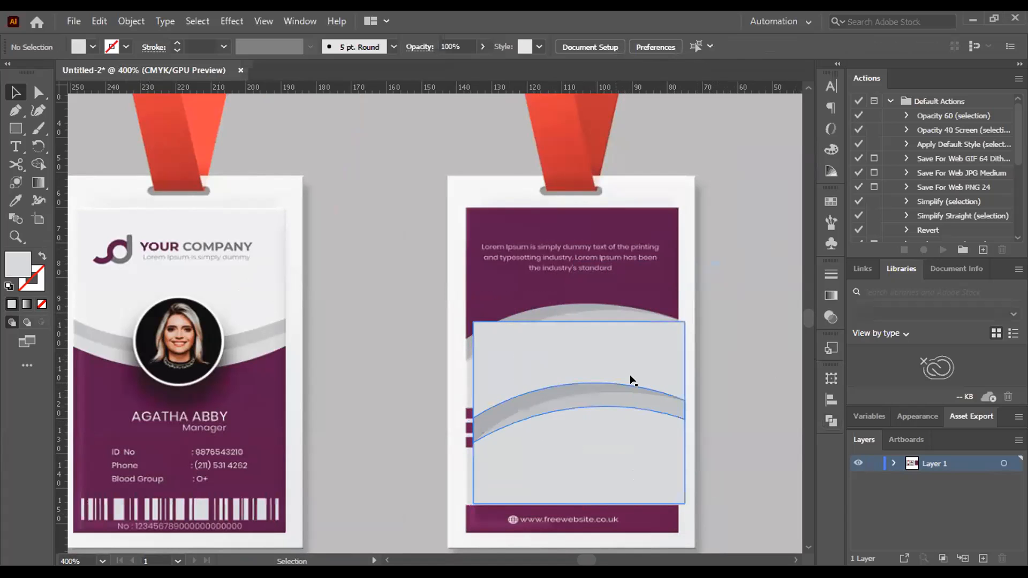
pyautogui.click(639, 301)
pyautogui.click(632, 346)
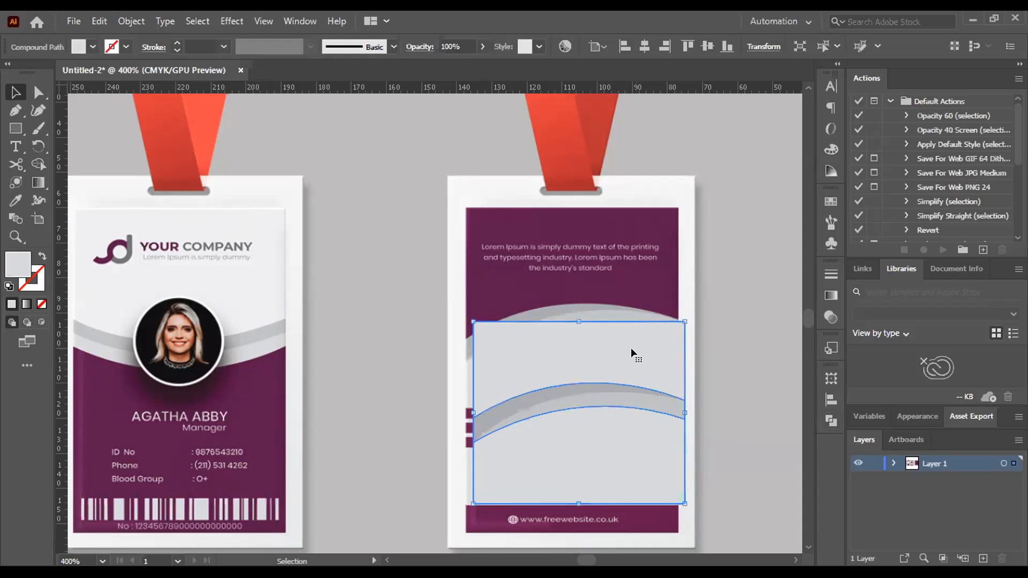
pyautogui.rightClick(631, 348)
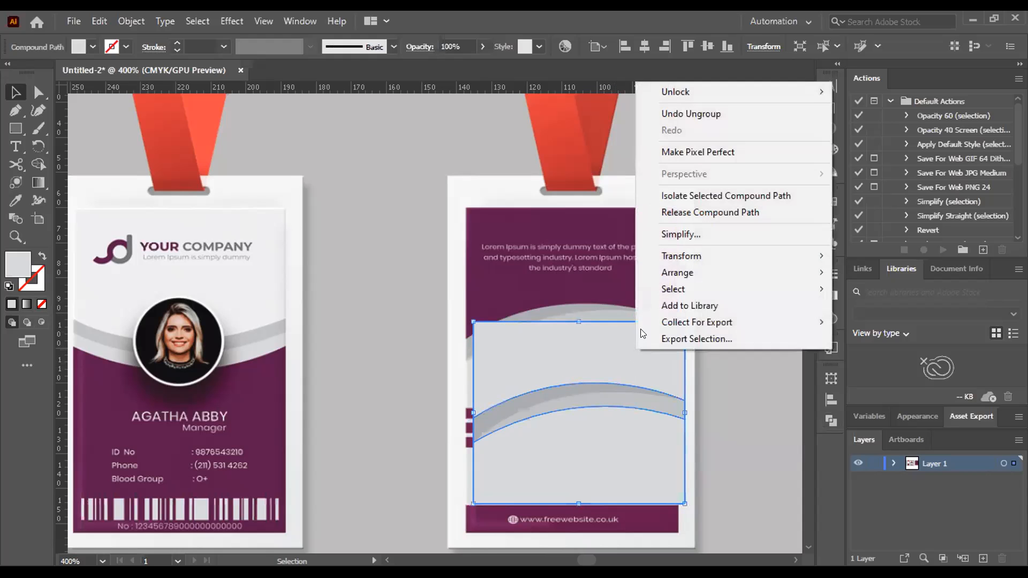
pyautogui.click(626, 234)
pyautogui.hotkey('ctrl', 'z')
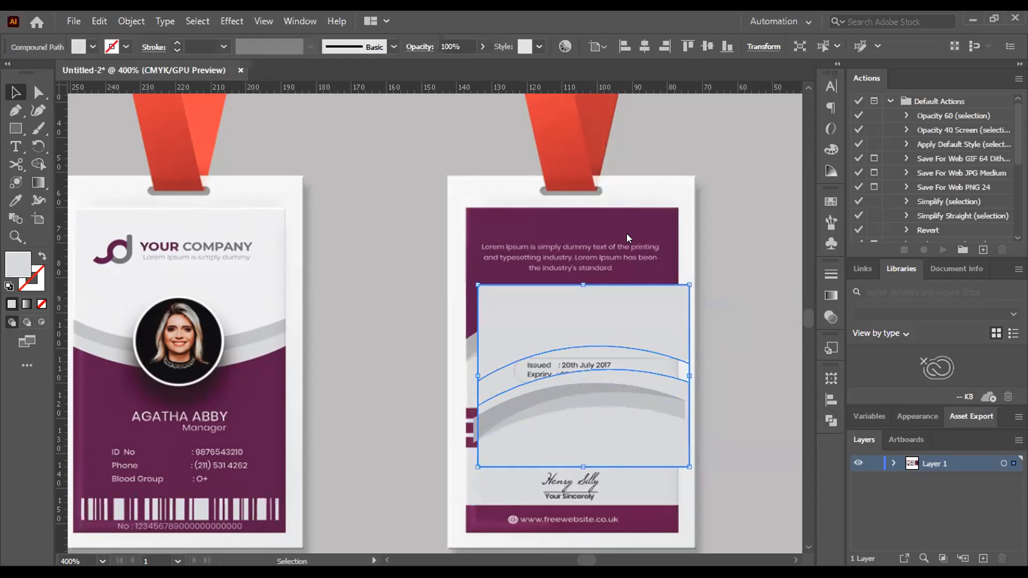
pyautogui.moveTo(677, 372); pyautogui.dragTo(702, 339)
# Undo the piece's move, the ungrouping, the division and the earlier alignment of the light grey rectangle and bands
pyautogui.hotkey('ctrl', 'z')
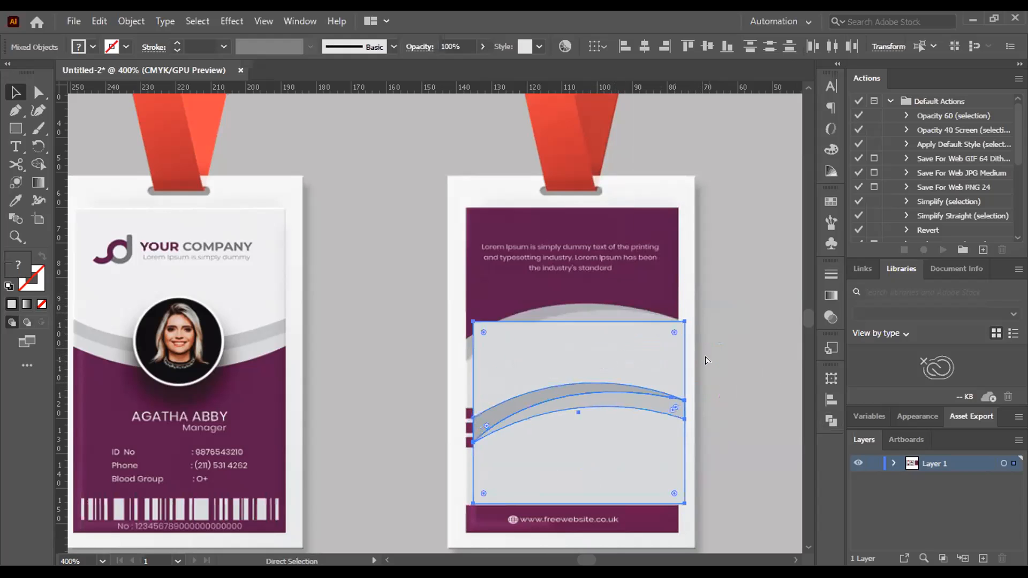
pyautogui.hotkey('ctrl', 'z')
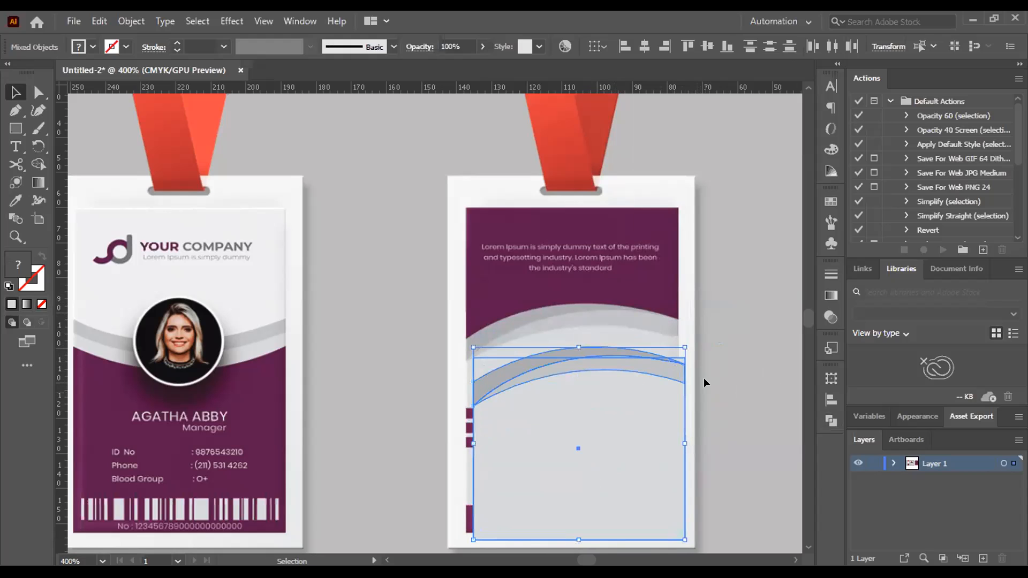
pyautogui.hotkey('ctrl', 'z')
pyautogui.hotkey('ctrl', 'z')
pyautogui.hotkey('ctrl', 'z')
# Select the light grey rectangle with the curved bands and centre them on each other horizontally and vertically
pyautogui.moveTo(518, 298); pyautogui.dragTo(581, 469)
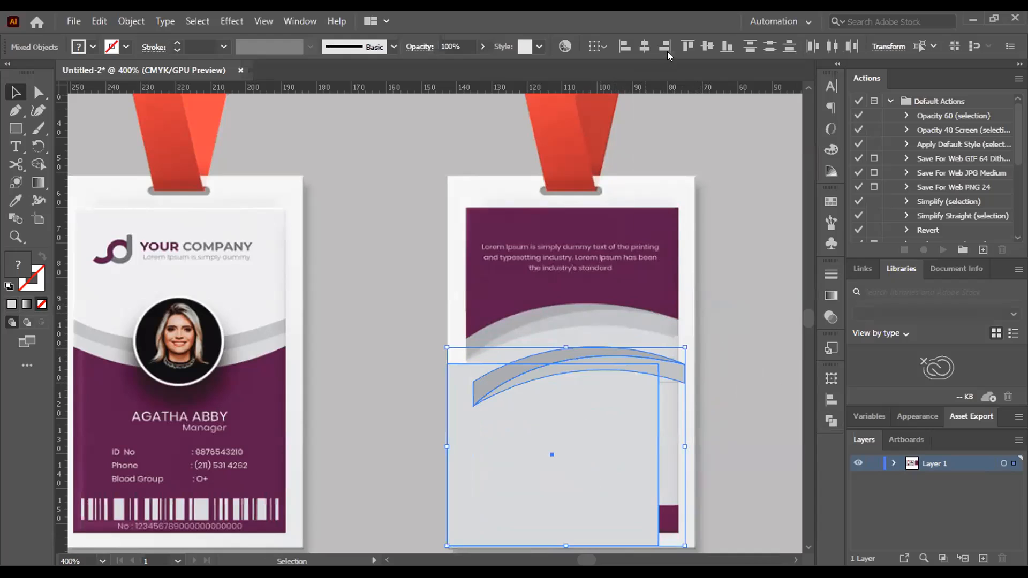
pyautogui.click(650, 49)
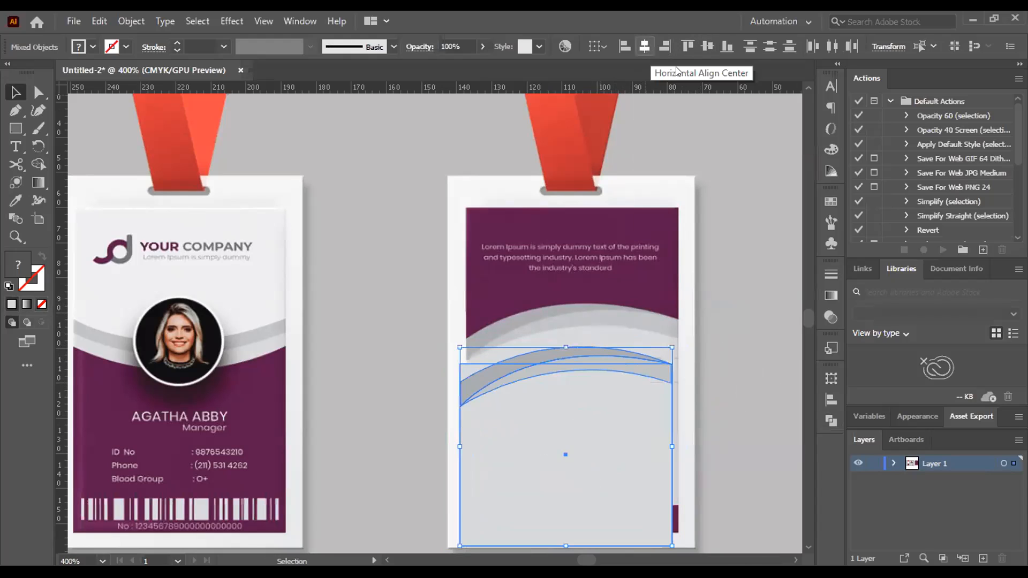
pyautogui.click(710, 48)
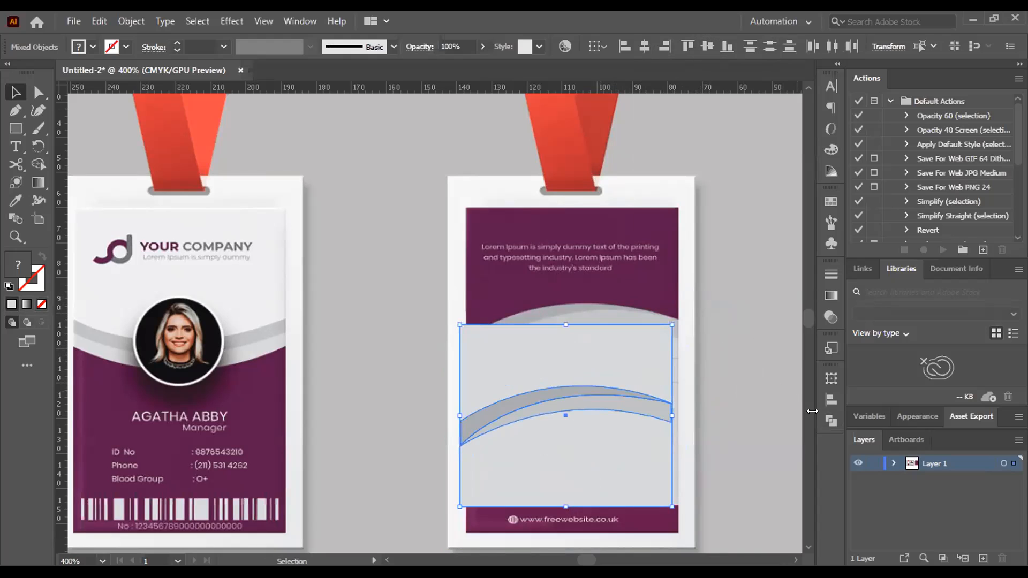
# Try to split the centred rectangle and bands with Pathfinder Divide and test by moving the rectangle up
pyautogui.click(831, 421)
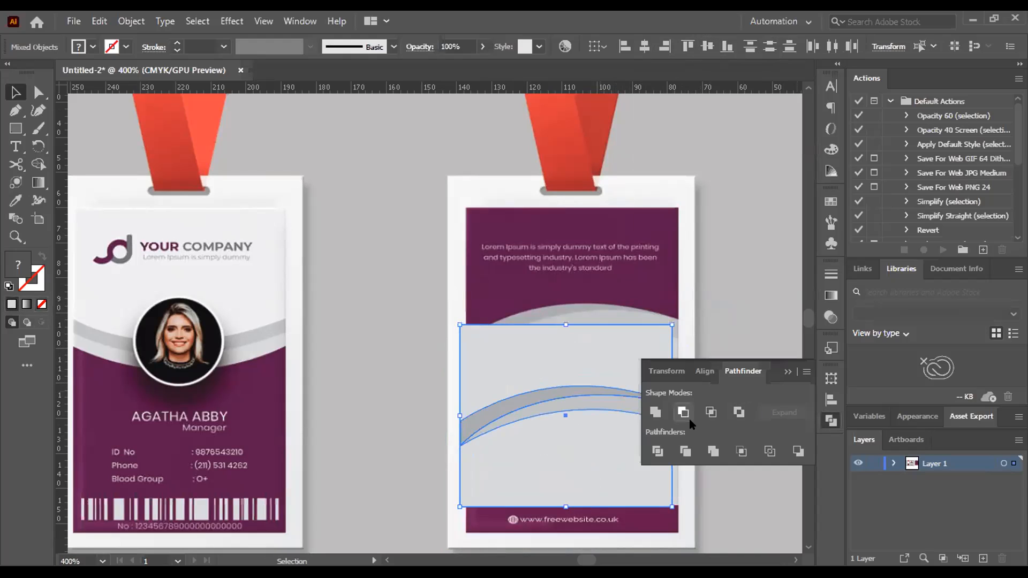
pyautogui.click(657, 452)
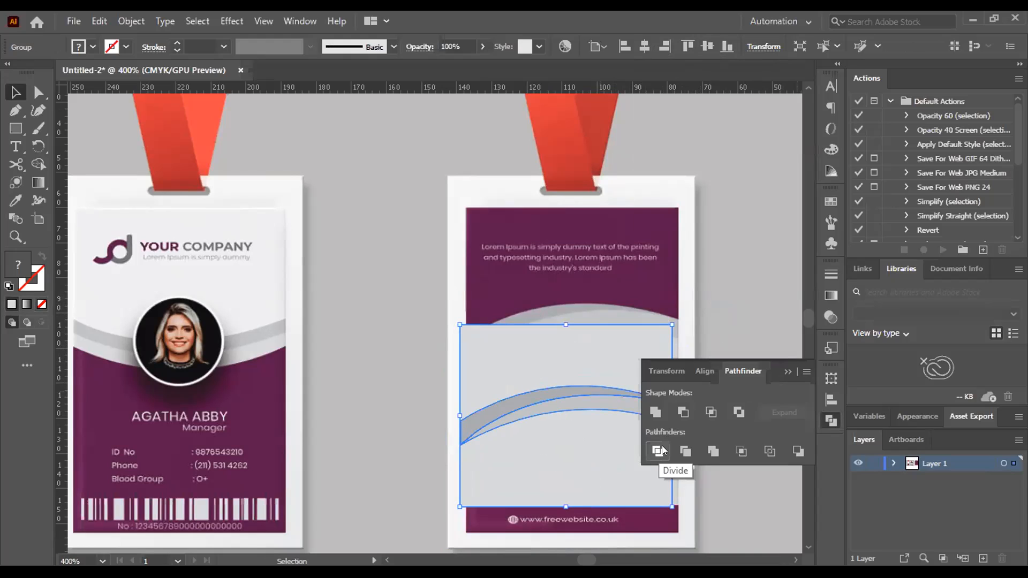
pyautogui.press('a')
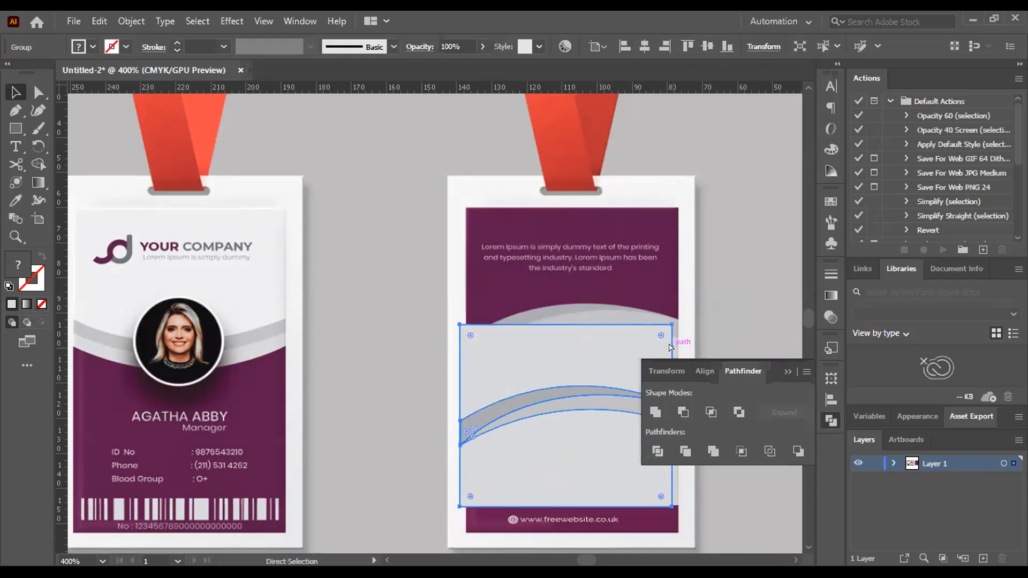
pyautogui.press('v')
pyautogui.click(725, 287)
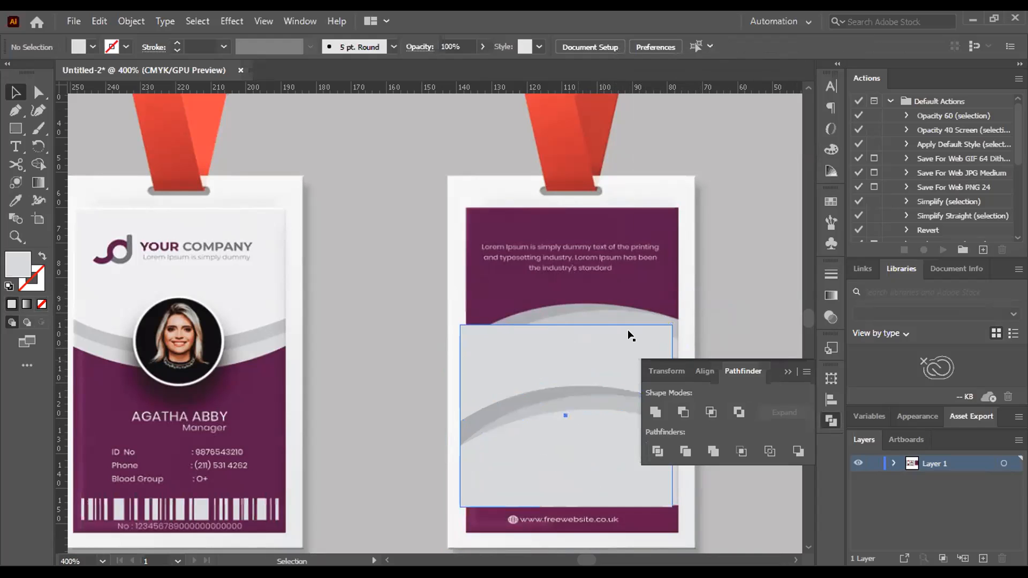
pyautogui.click(630, 336)
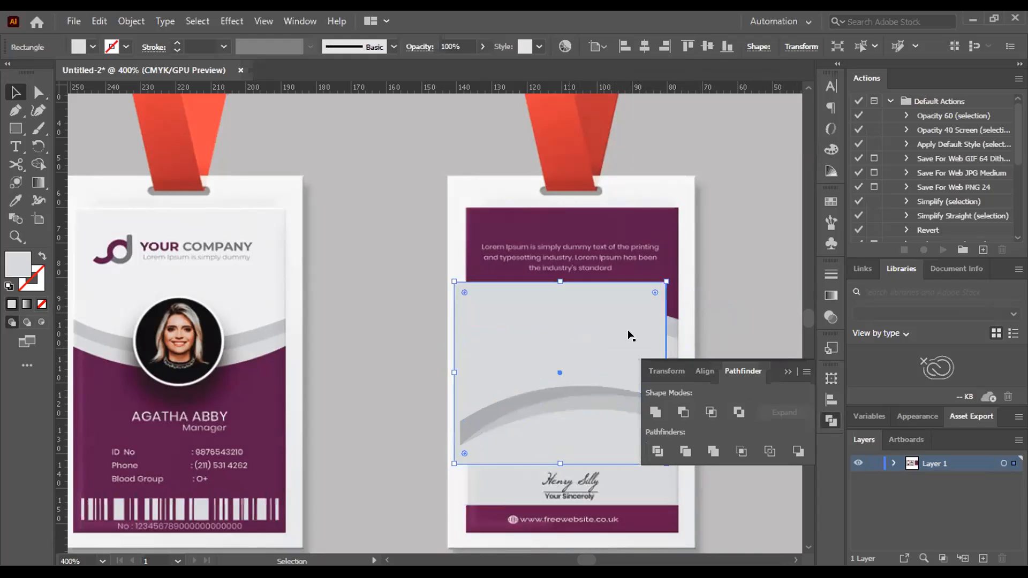
pyautogui.click(787, 371)
pyautogui.click(717, 363)
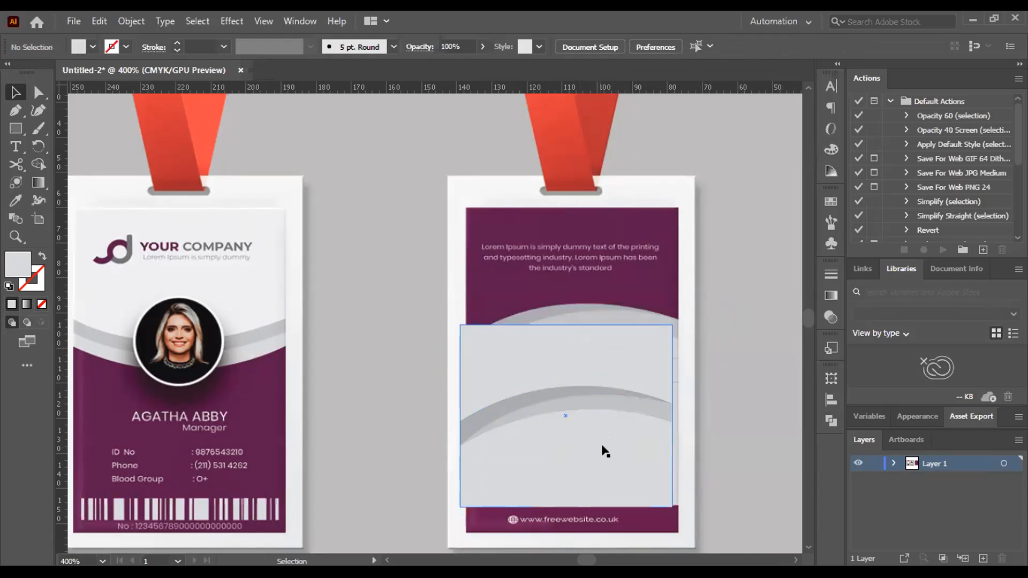
# Try removing the rectangle areas above and below the curved bands with the Shape Builder, undo the removal and clear the selection
pyautogui.moveTo(571, 443); pyautogui.dragTo(573, 448)
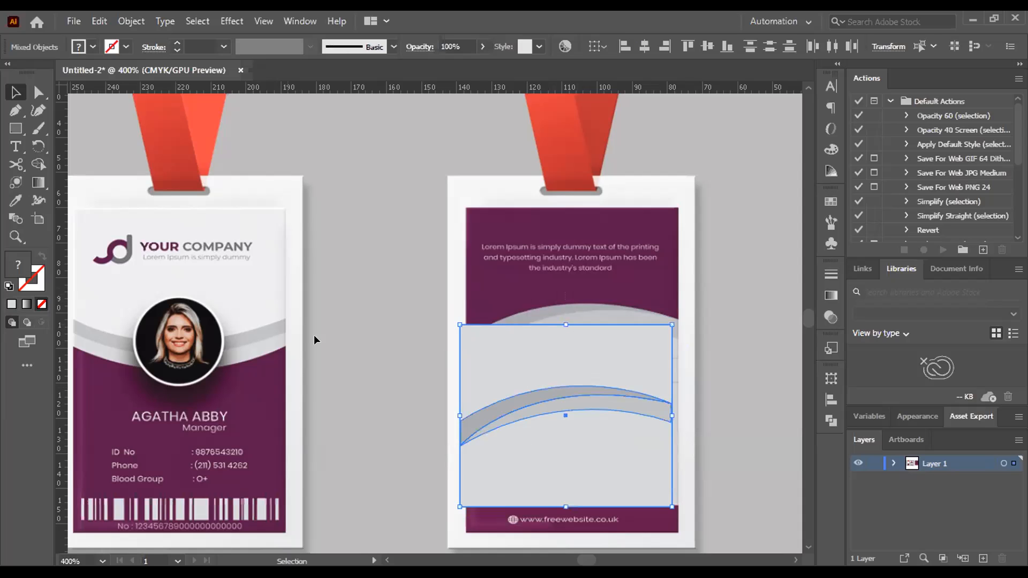
pyautogui.hotkey('shift', 'm')
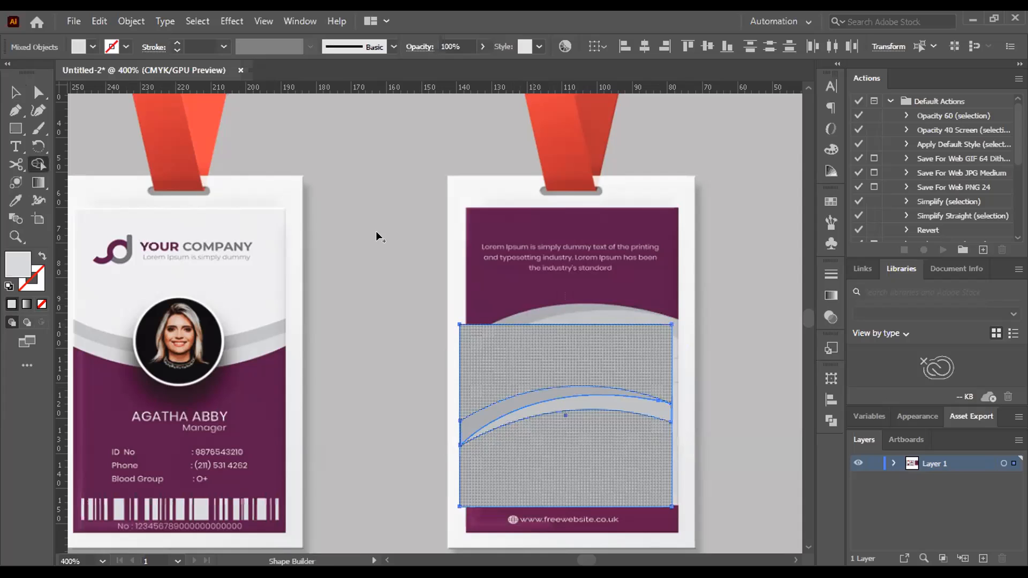
pyautogui.moveTo(532, 310); pyautogui.dragTo(533, 347)
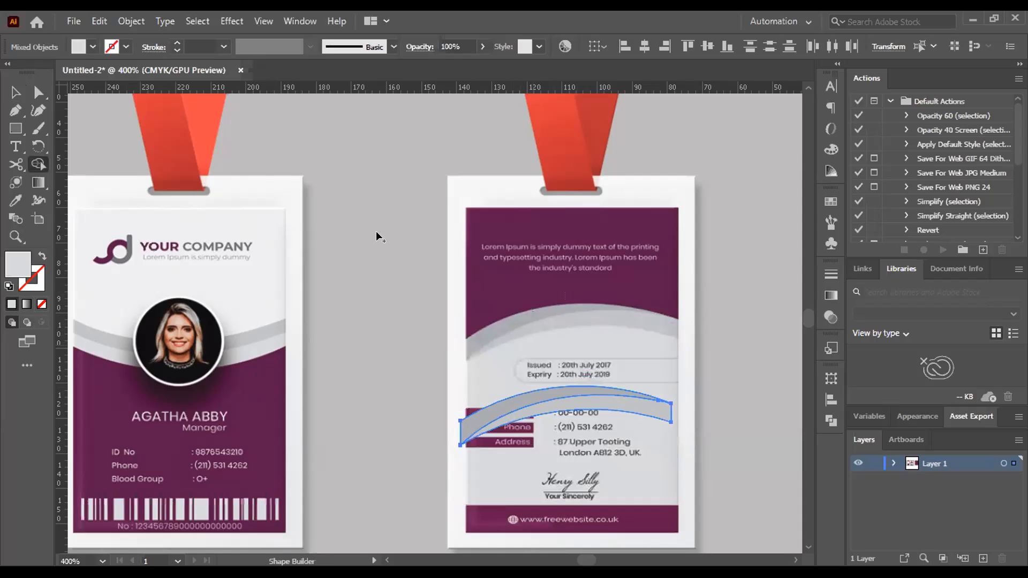
pyautogui.hotkey('ctrl', 'z')
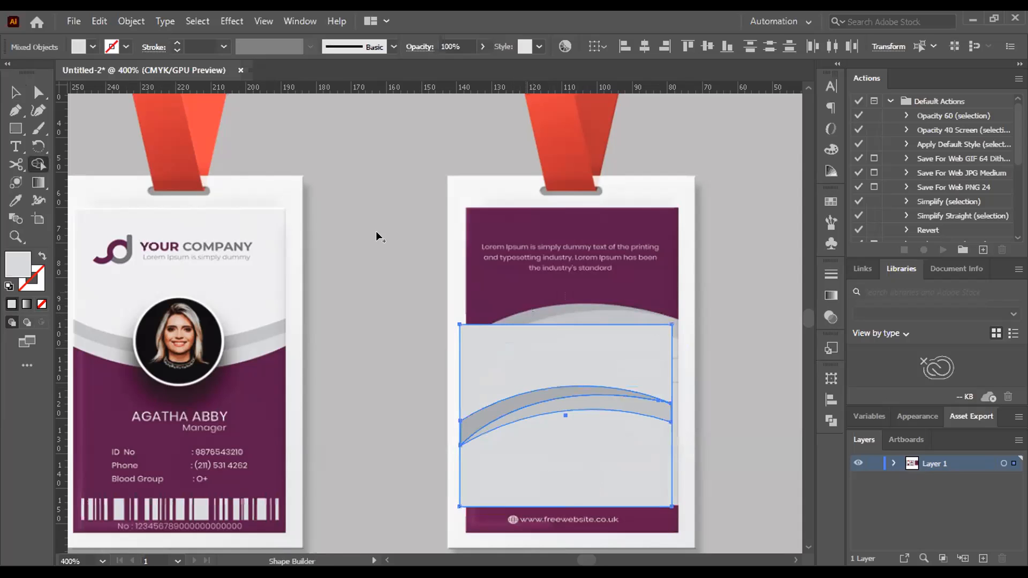
pyautogui.press('v')
pyautogui.click(376, 231)
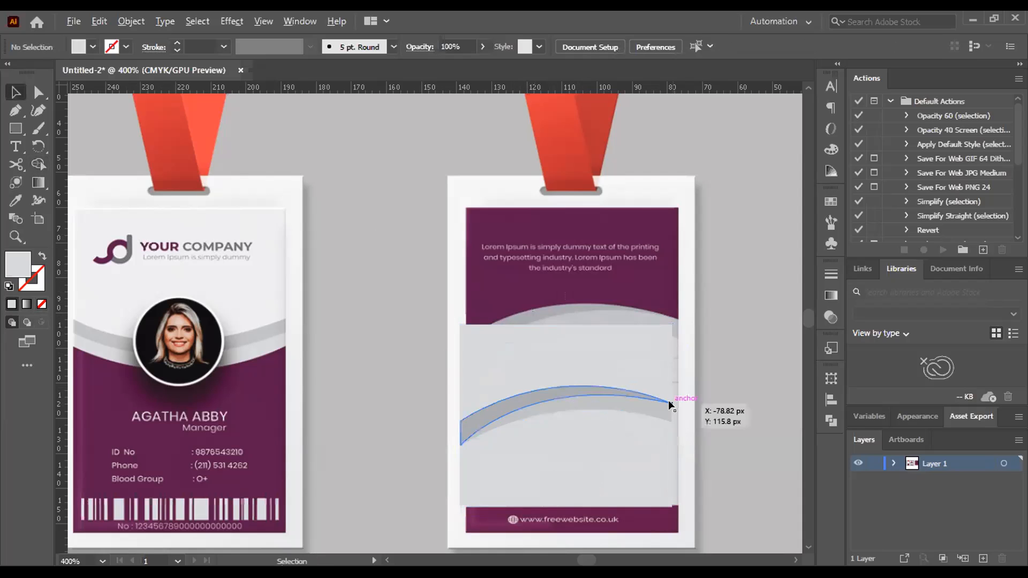
# Move the light grey rectangle and curved bands together off the badge onto the empty canvas left of the artboard
pyautogui.scroll(3, 668, 402)
pyautogui.scroll(-2, 668, 405)
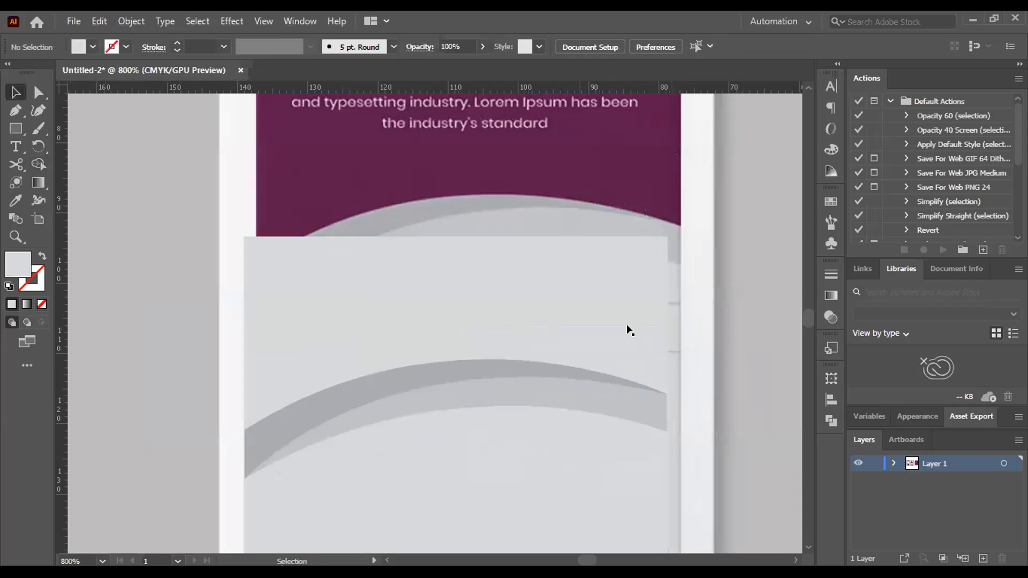
pyautogui.moveTo(570, 449); pyautogui.dragTo(657, 408)
pyautogui.scroll(-4, 656, 408)
pyautogui.moveTo(617, 378); pyautogui.dragTo(191, 308)
pyautogui.scroll(3, 192, 309)
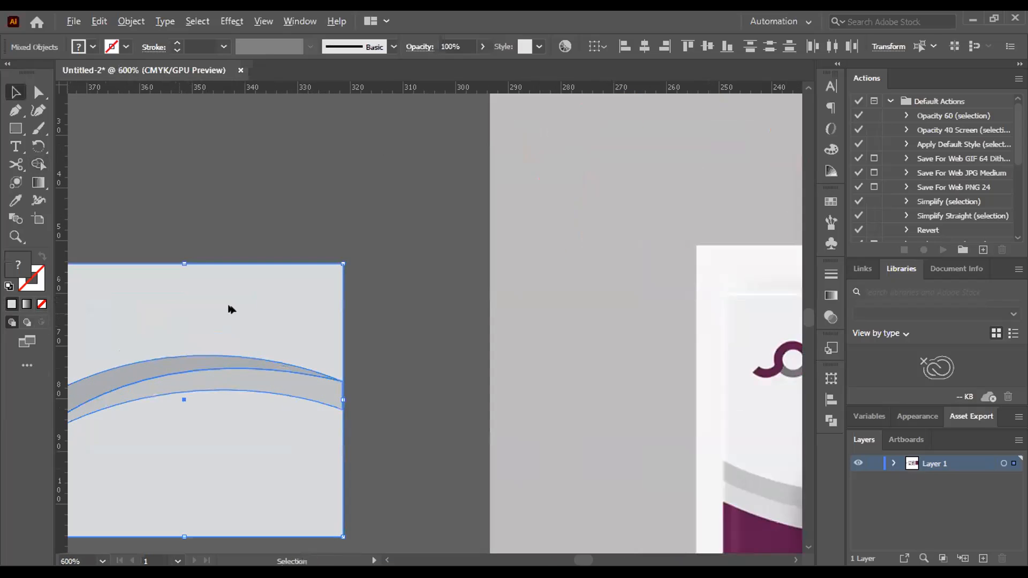
# Narrow the light grey rectangle so its right edge lines up with the right end of the curved bands
pyautogui.click(387, 317)
pyautogui.scroll(4, 353, 400)
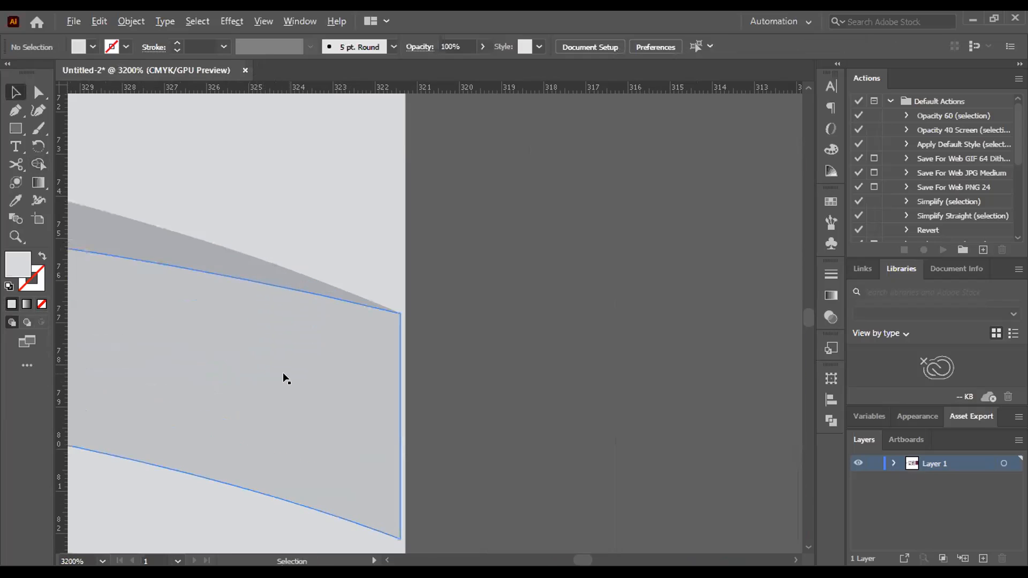
pyautogui.scroll(2, 289, 377)
pyautogui.scroll(-3, 397, 292)
pyautogui.scroll(3, 397, 293)
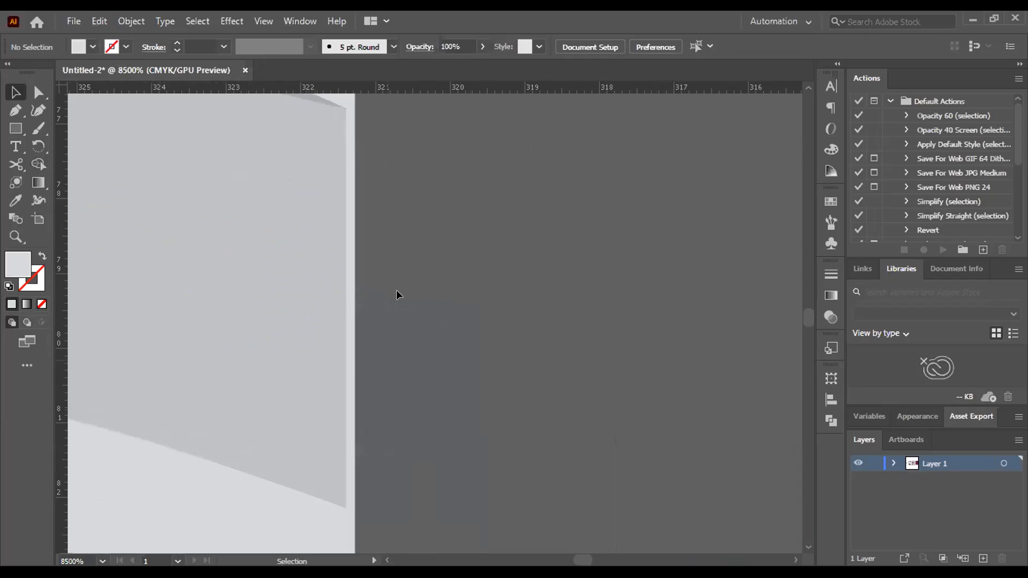
pyautogui.click(354, 354)
pyautogui.moveTo(354, 368); pyautogui.dragTo(345, 368)
pyautogui.click(351, 369)
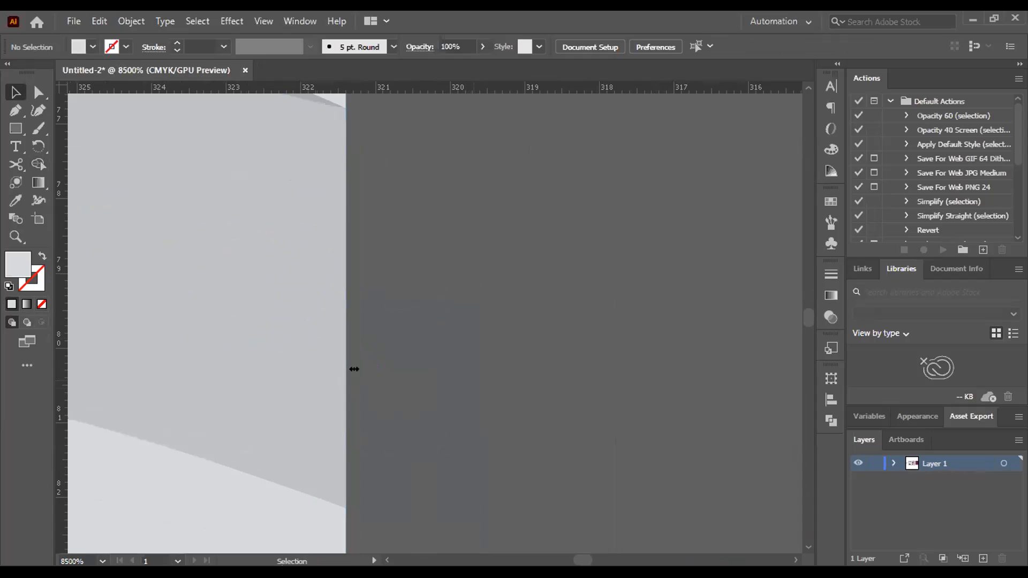
# Narrow the light grey rectangle so its left edge lines up with the left end of the curved bands
pyautogui.scroll(-6, 679, 413)
pyautogui.scroll(2, 328, 450)
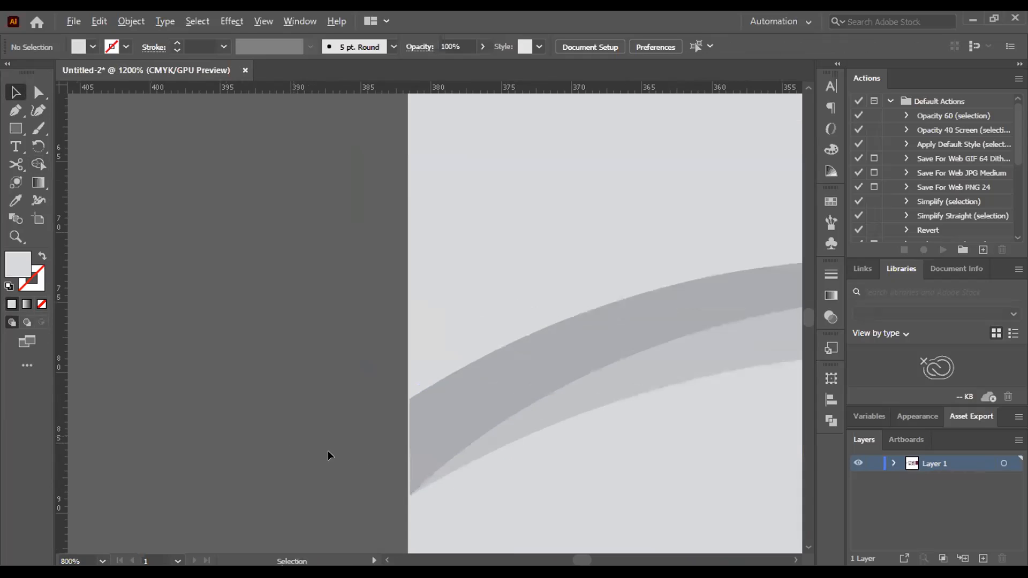
pyautogui.scroll(5, 377, 471)
pyautogui.click(457, 464)
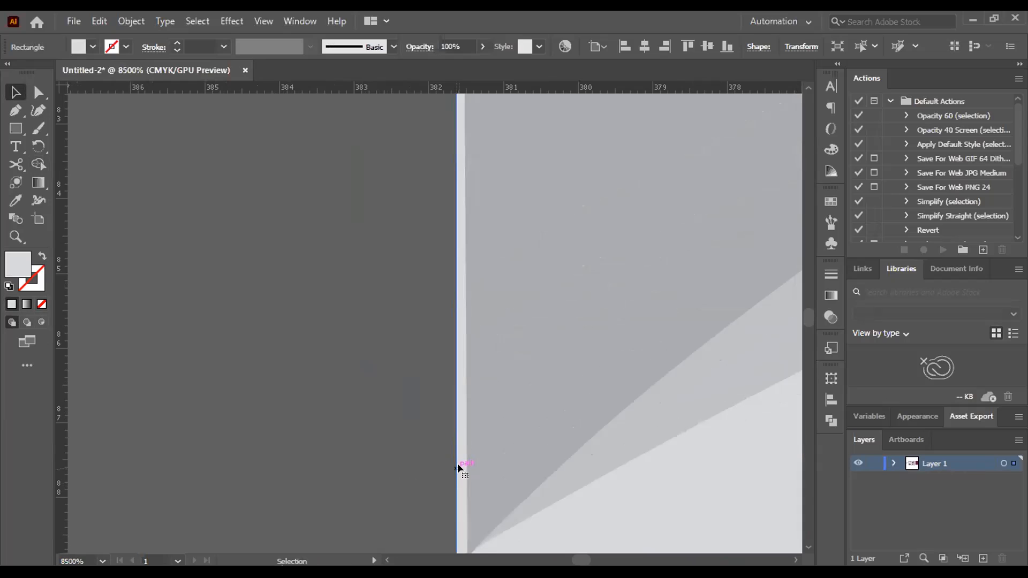
pyautogui.scroll(-3, 459, 407)
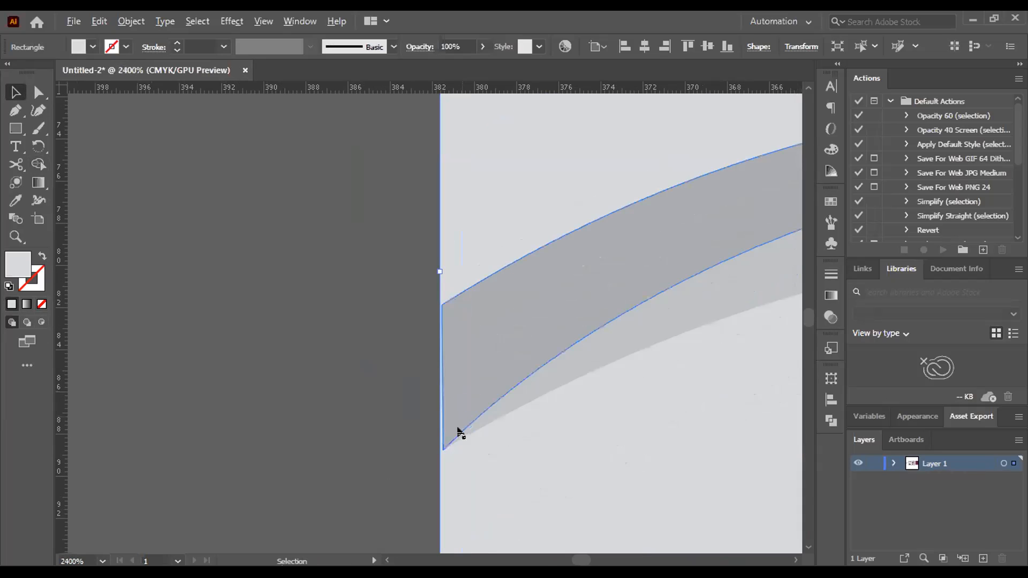
pyautogui.scroll(2, 440, 407)
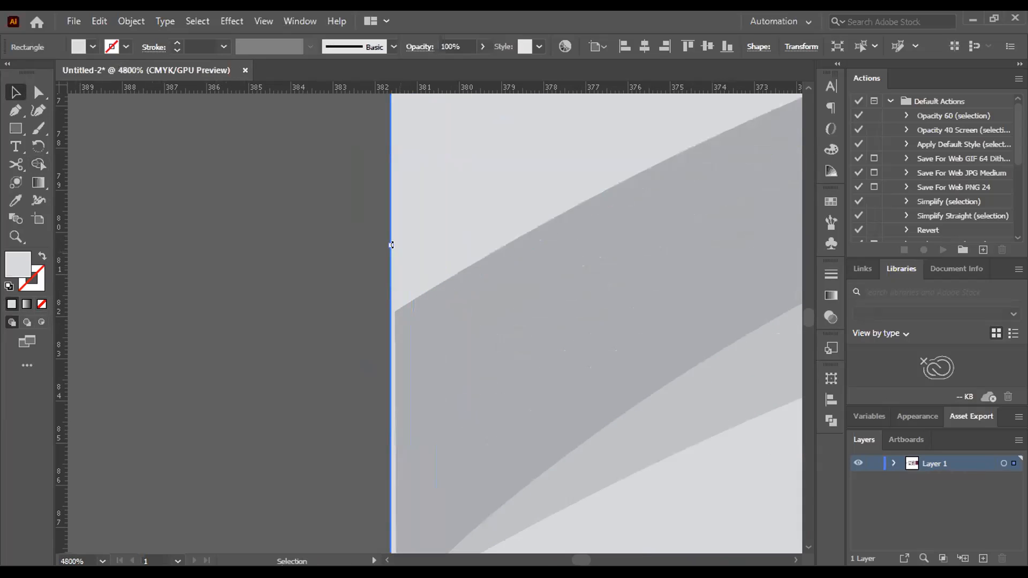
pyautogui.moveTo(391, 245); pyautogui.dragTo(395, 241)
pyautogui.click(339, 243)
pyautogui.scroll(-2, 329, 255)
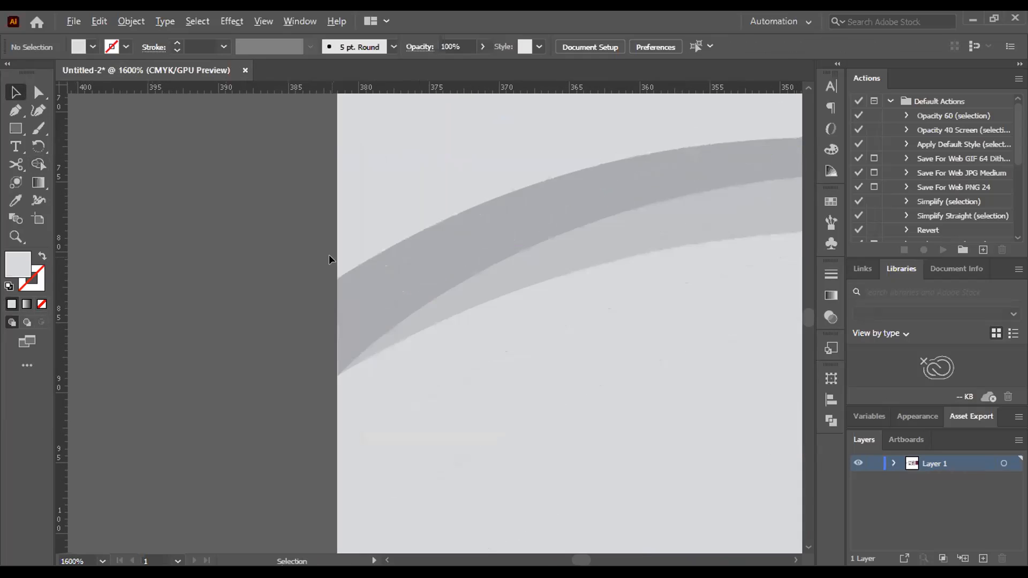
# Check in Outline view how the rectangle's edges meet both ends of the curved bands and return to the preview
pyautogui.hotkey('ctrl', 'y')
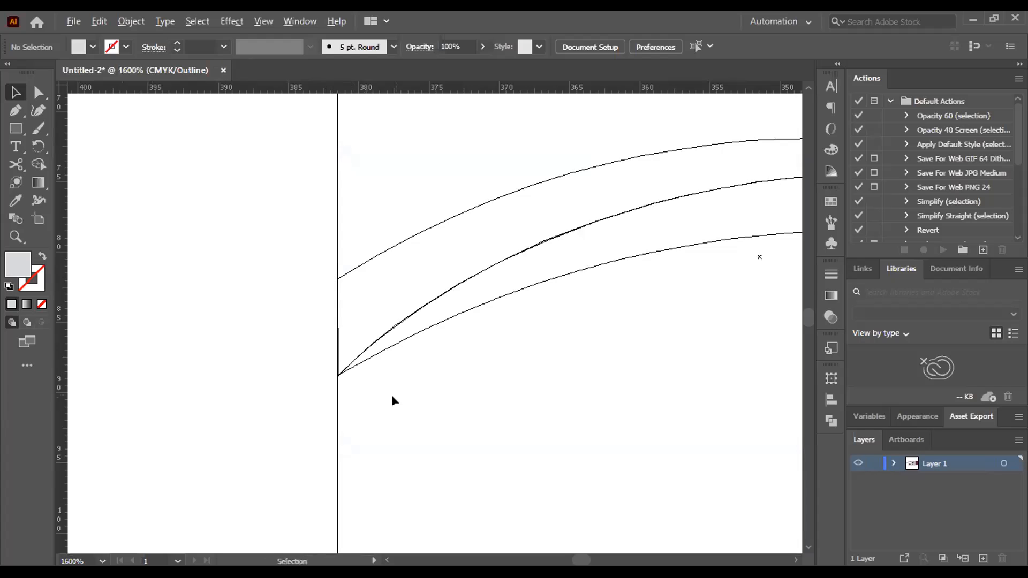
pyautogui.scroll(-2, 222, 387)
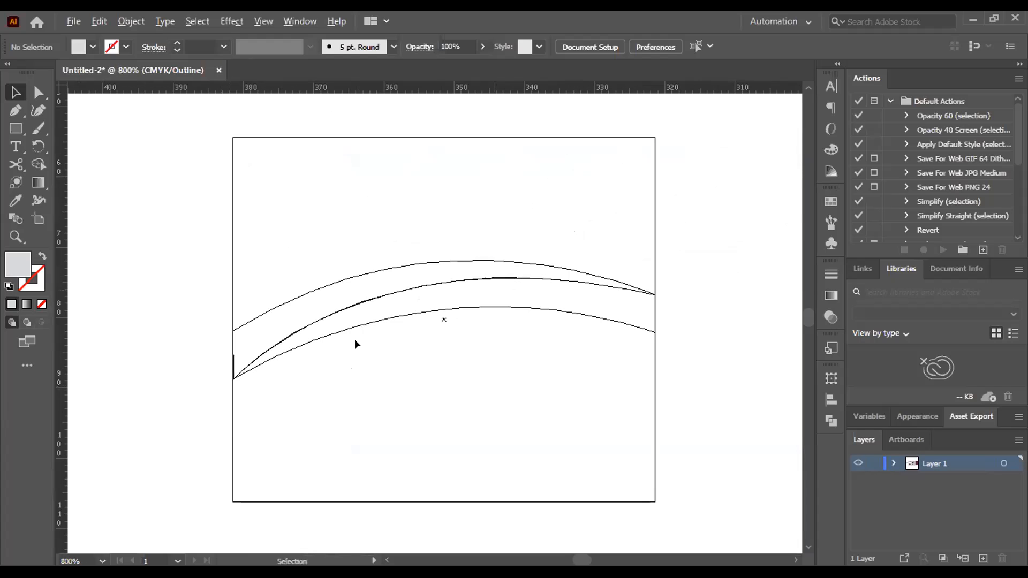
pyautogui.scroll(3, 354, 339)
pyautogui.scroll(-5, 392, 317)
pyautogui.scroll(10, 392, 318)
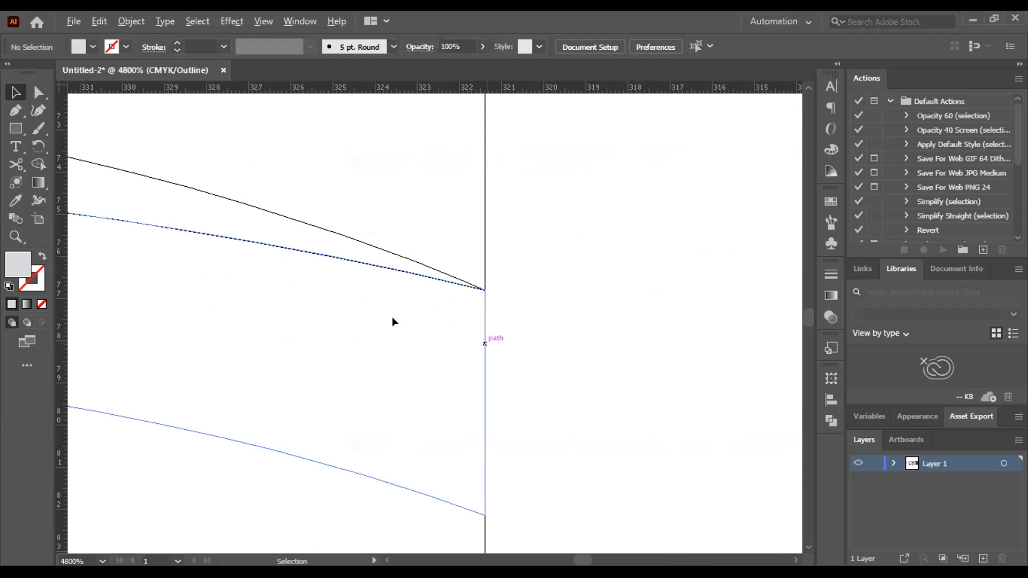
pyautogui.scroll(-7, 392, 317)
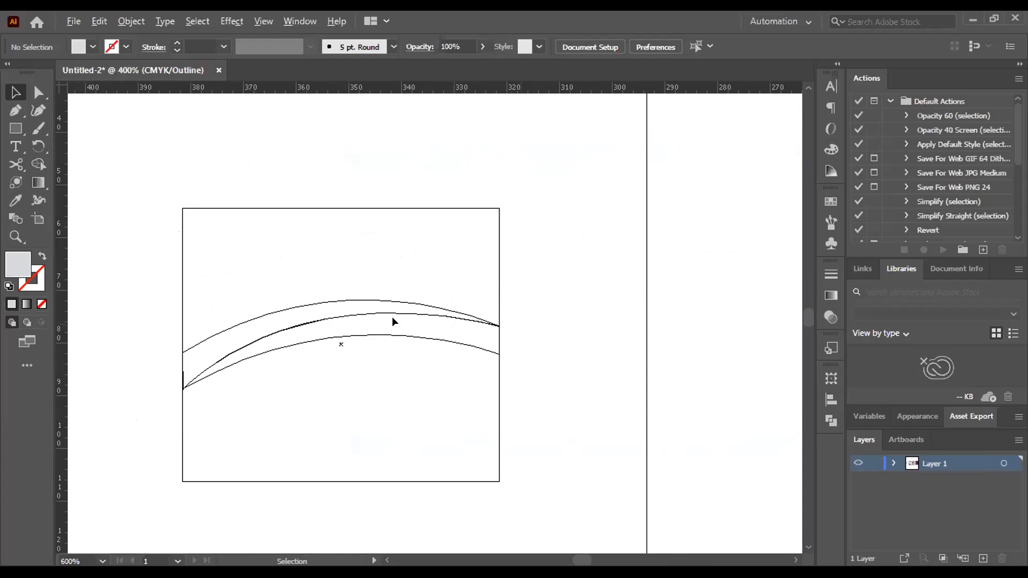
pyautogui.hotkey('ctrl', 'y')
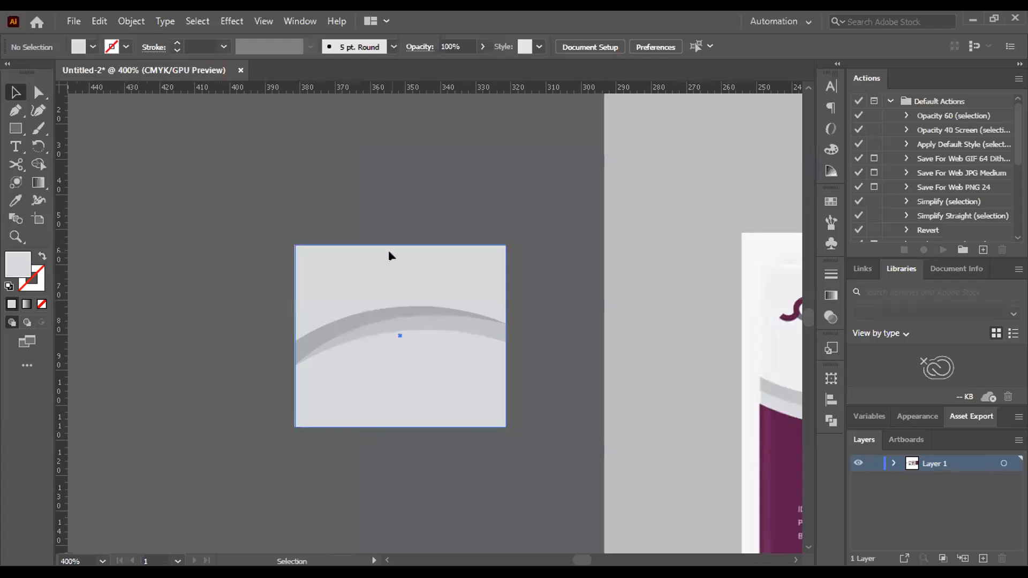
# Remove the part of the light grey rectangle above the curved bands with the Shape Builder tool
pyautogui.moveTo(387, 250); pyautogui.dragTo(404, 329)
pyautogui.hotkey('ctrl', 'z')
pyautogui.click(375, 214)
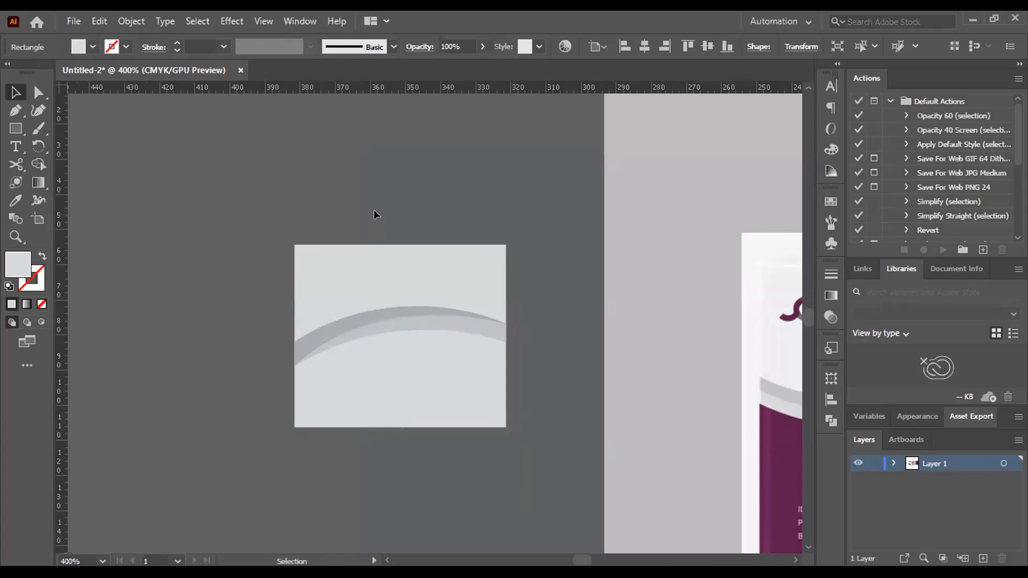
pyautogui.hotkey('ctrl', 'a')
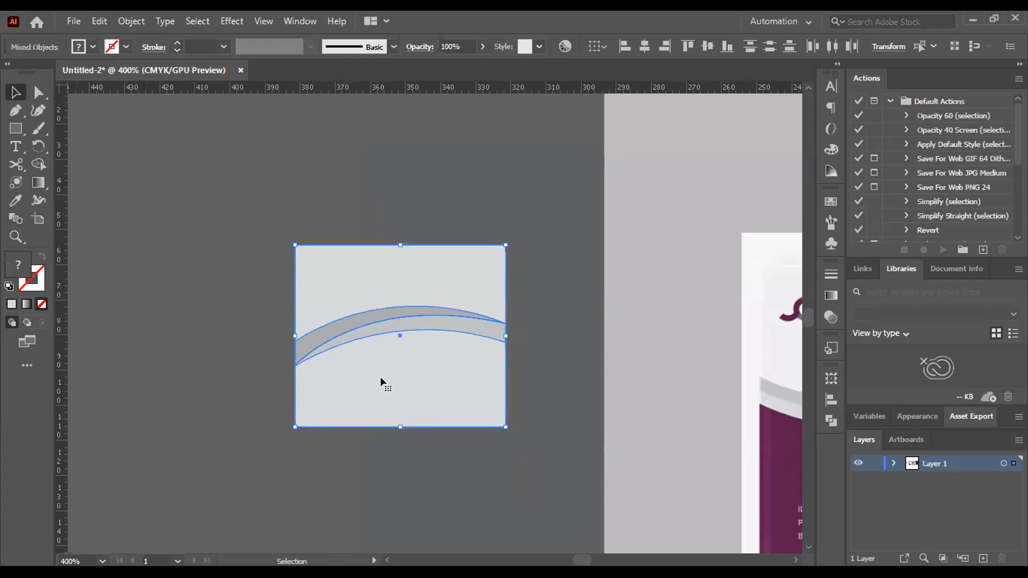
pyautogui.hotkey('shift', 'm')
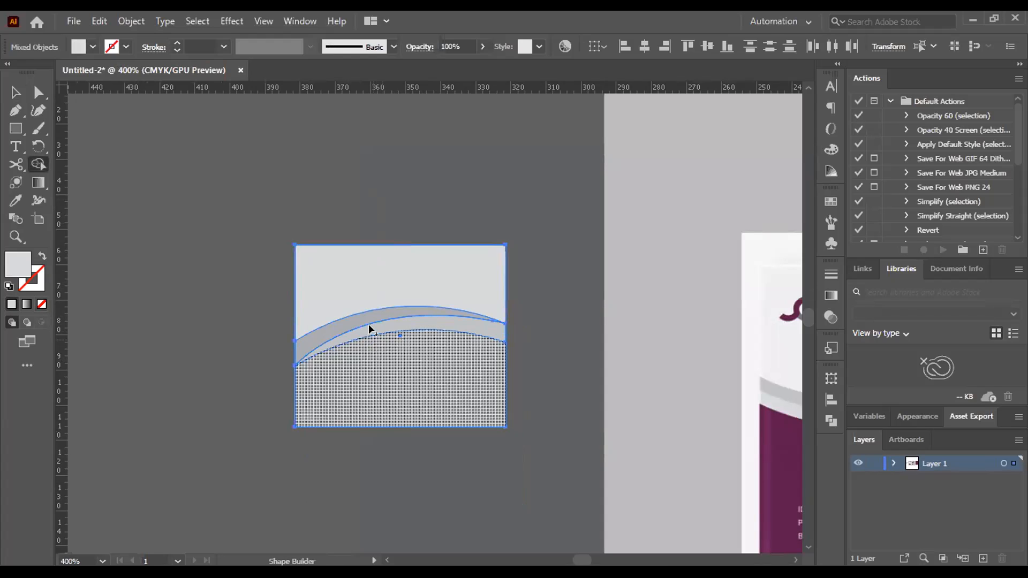
pyautogui.keyDown('alt'); pyautogui.click(366, 274); pyautogui.keyUp('alt')
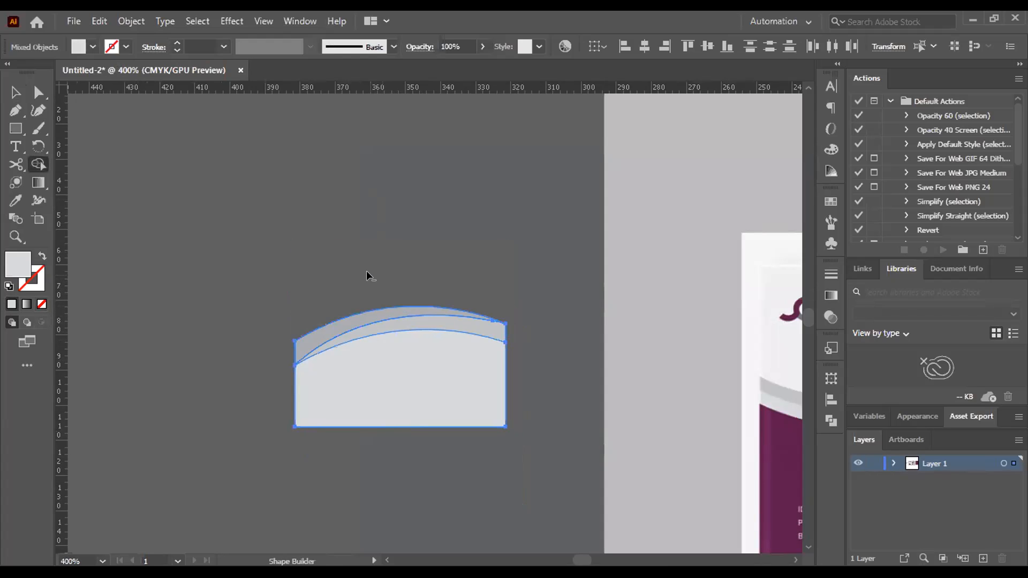
pyautogui.press('v')
pyautogui.click(367, 276)
pyautogui.hotkey('ctrl', 'a')
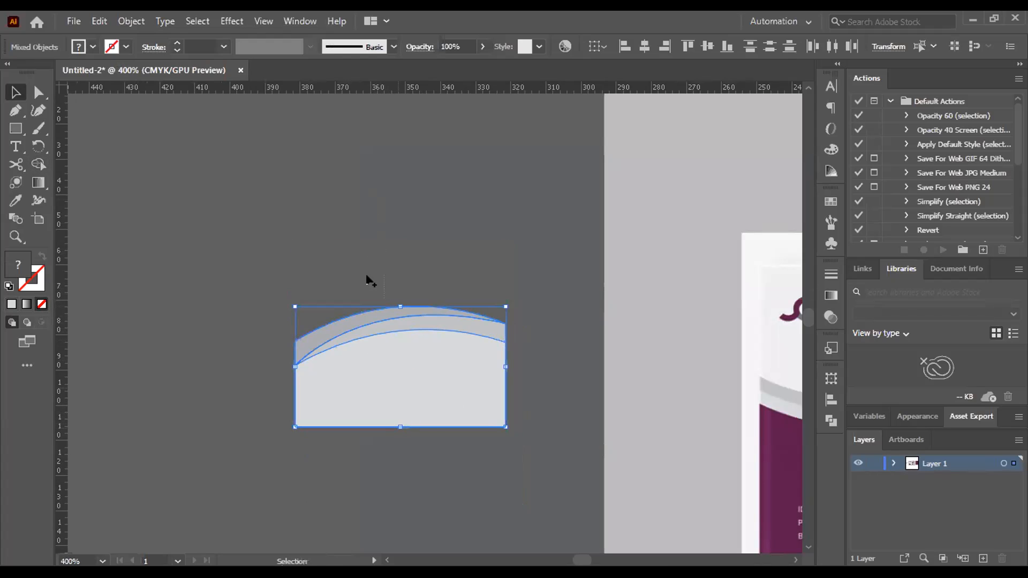
pyautogui.rightClick(366, 278)
pyautogui.click(367, 279)
pyautogui.hotkey('ctrl', 'a')
pyautogui.rightClick(368, 279)
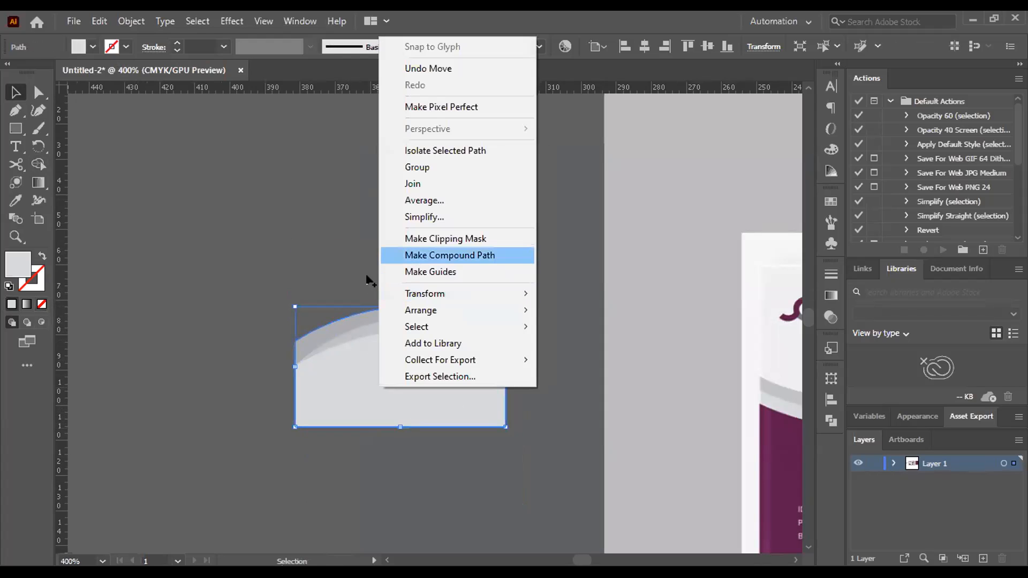
pyautogui.click(369, 280)
pyautogui.hotkey('ctrl', 'z')
pyautogui.hotkey('ctrl', 'z')
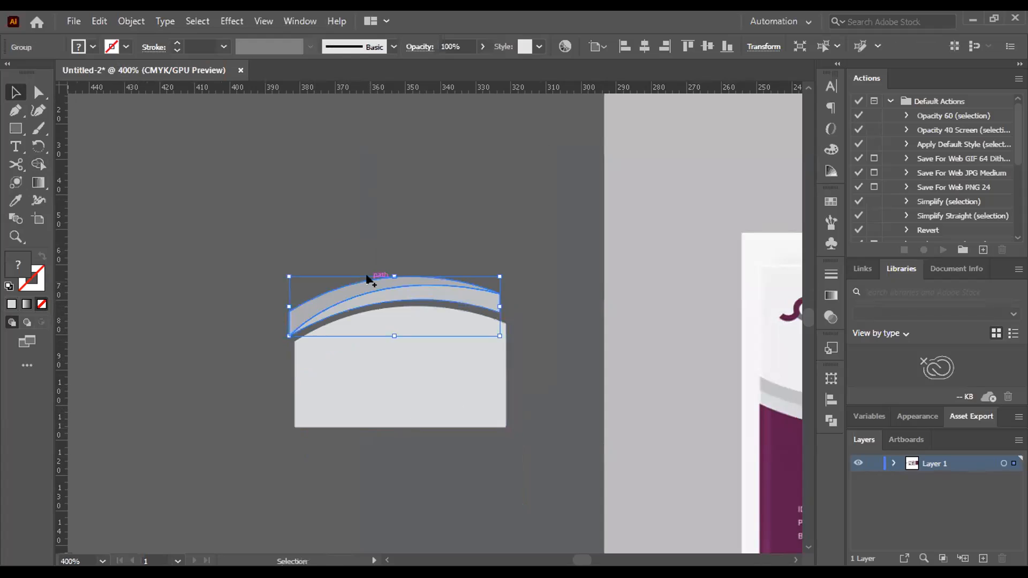
pyautogui.hotkey('ctrl', 'shift', 'z')
pyautogui.hotkey('ctrl', 'shift', 'z')
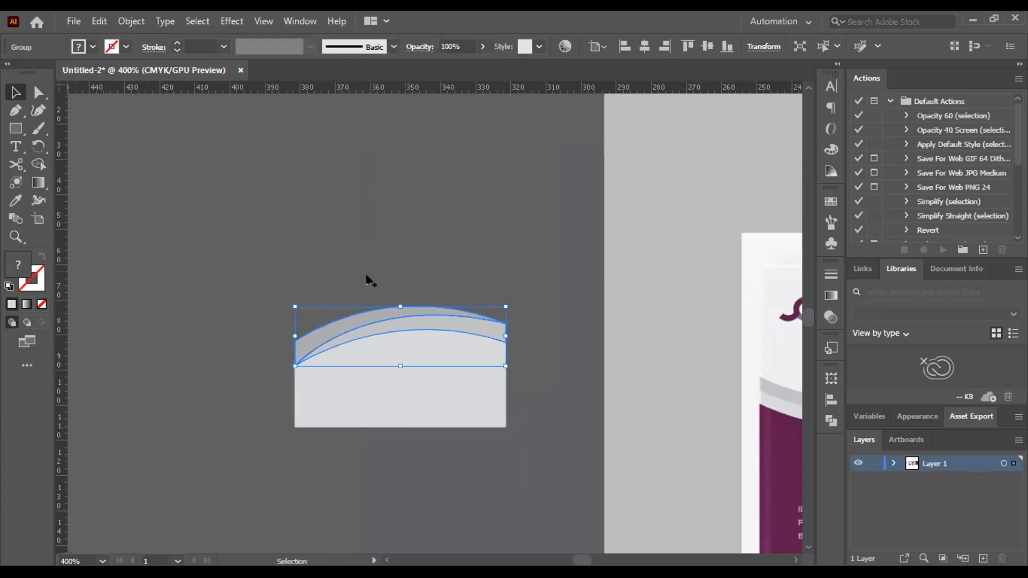
pyautogui.click(368, 278)
pyautogui.hotkey('ctrl', 'a')
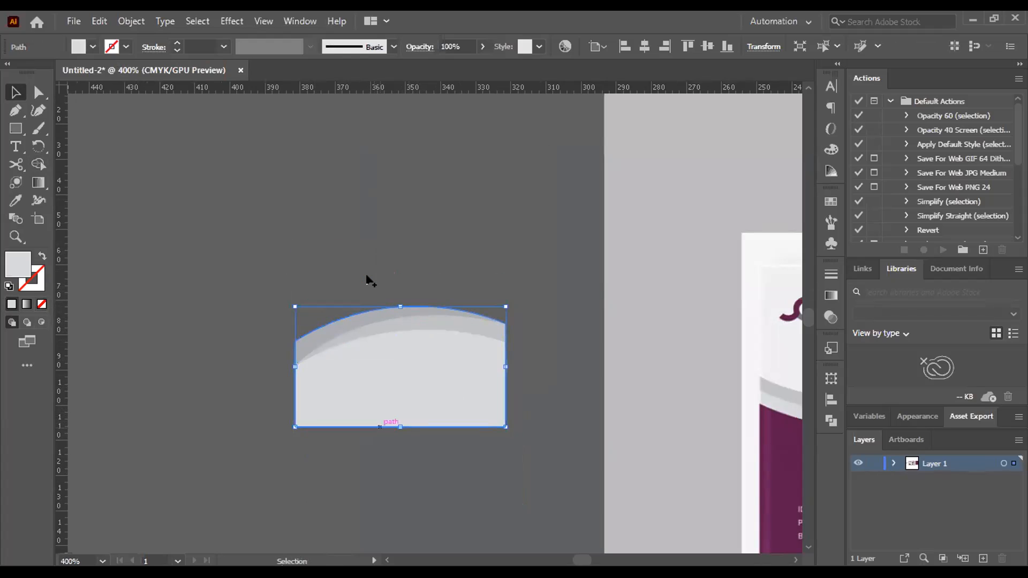
pyautogui.moveTo(400, 427); pyautogui.dragTo(401, 491)
pyautogui.hotkey('ctrl', 'z')
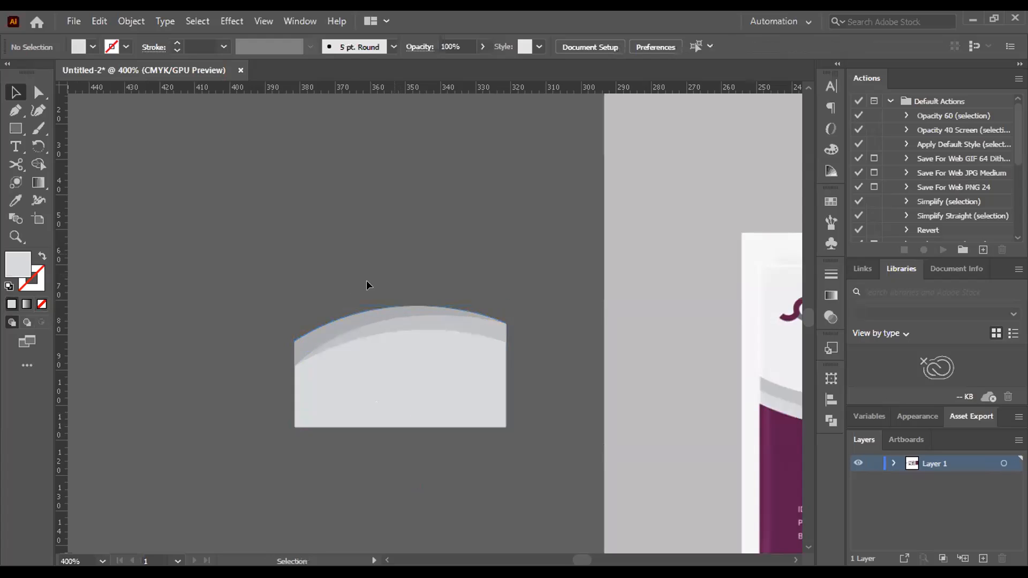
# Move the trimmed light grey panel and curved bands together onto the back badge, over its reference curve
pyautogui.moveTo(367, 287); pyautogui.dragTo(432, 425)
pyautogui.hotkey('ctrl', '-')
pyautogui.moveTo(286, 378); pyautogui.dragTo(676, 451)
pyautogui.hotkey('ctrl', '-')
pyautogui.hotkey('ctrl', '+')
pyautogui.hotkey('ctrl', '+')
pyautogui.hotkey('ctrl', '+')
pyautogui.hotkey('ctrl', '+')
pyautogui.hotkey('ctrl', '+')
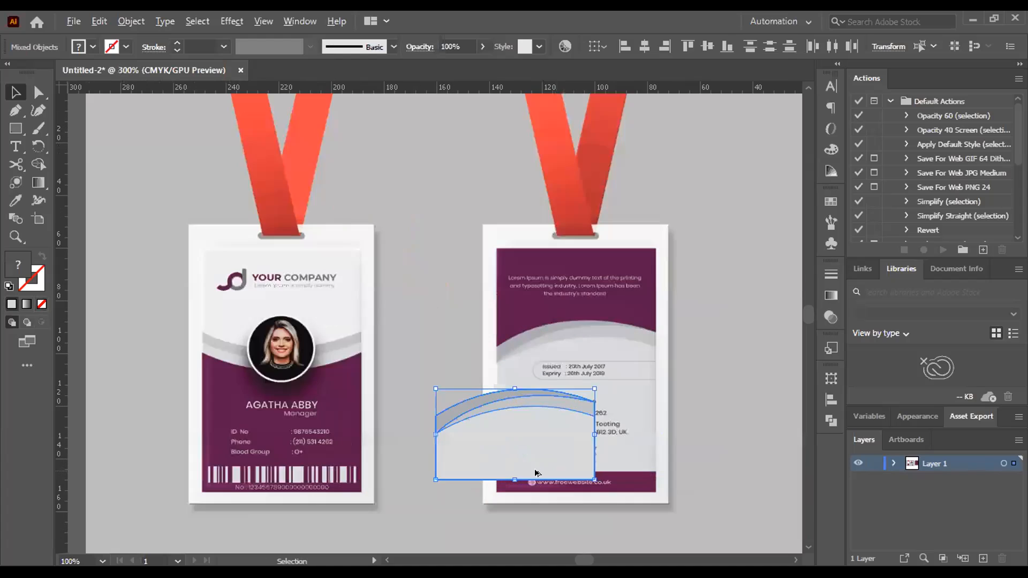
pyautogui.moveTo(460, 447); pyautogui.dragTo(557, 314)
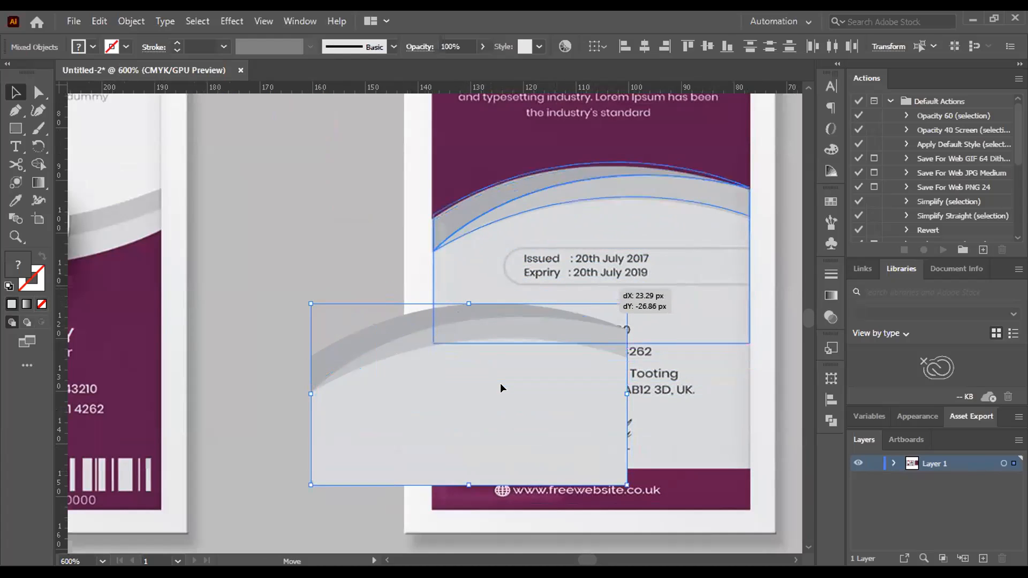
pyautogui.press('Escape')
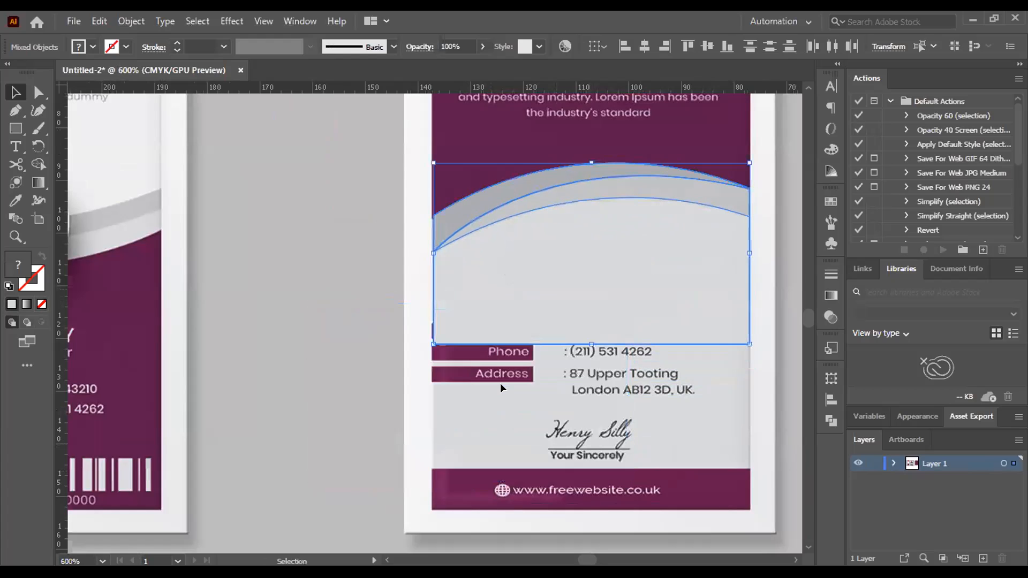
# Fine-adjust the panel and bands vertically so their upper curve follows the maroon edge of the back badge reference
pyautogui.press('Down')
pyautogui.press('Down')
pyautogui.press('Up')
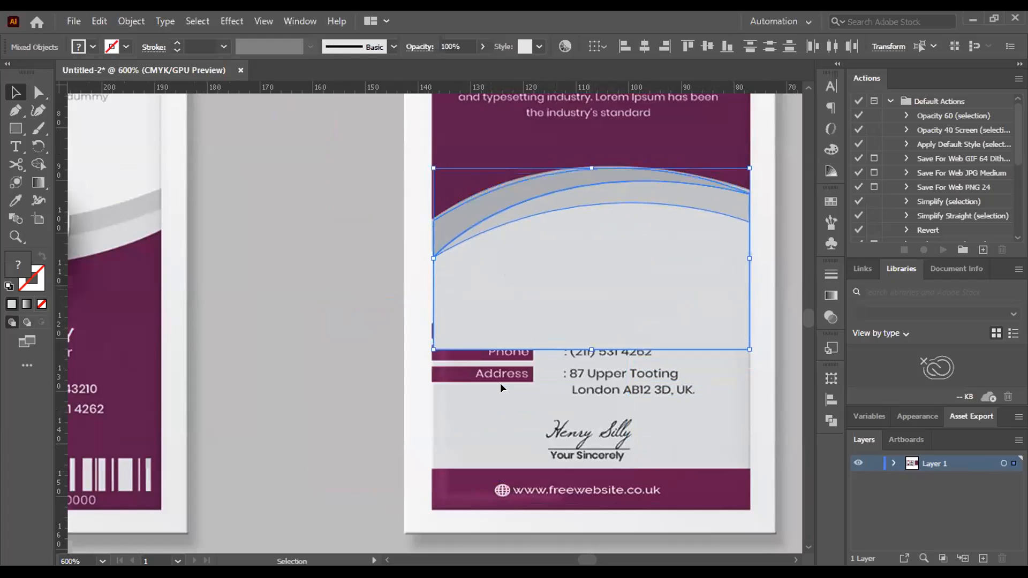
pyautogui.hotkey('ctrl', '+')
pyautogui.hotkey('ctrl', '+')
pyautogui.hotkey('ctrl', '+')
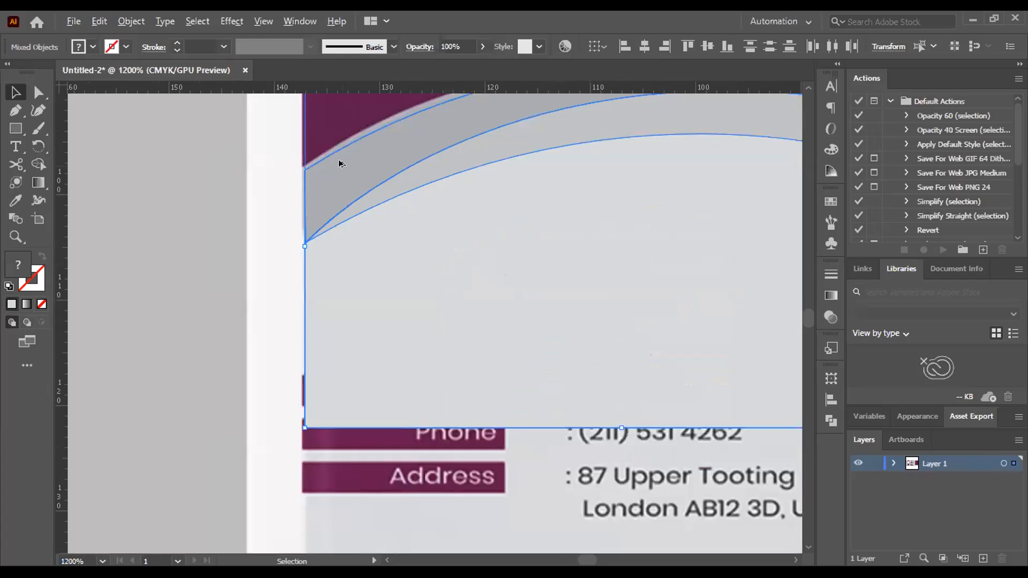
pyautogui.moveTo(388, 246); pyautogui.dragTo(388, 241)
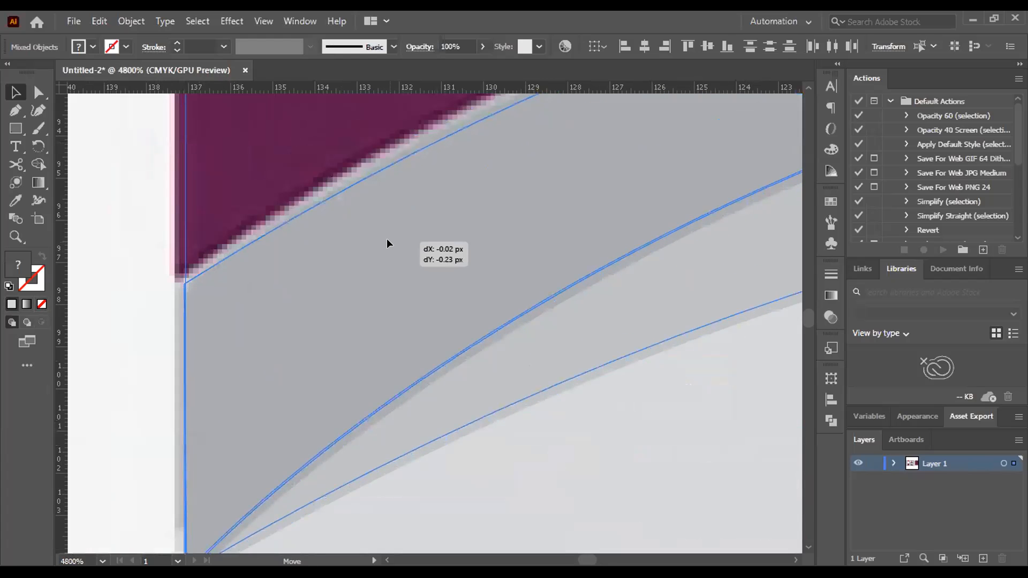
pyautogui.hotkey('ctrl', '-')
pyautogui.hotkey('ctrl', '-')
pyautogui.hotkey('ctrl', '-')
pyautogui.hotkey('ctrl', '-')
pyautogui.hotkey('ctrl', '-')
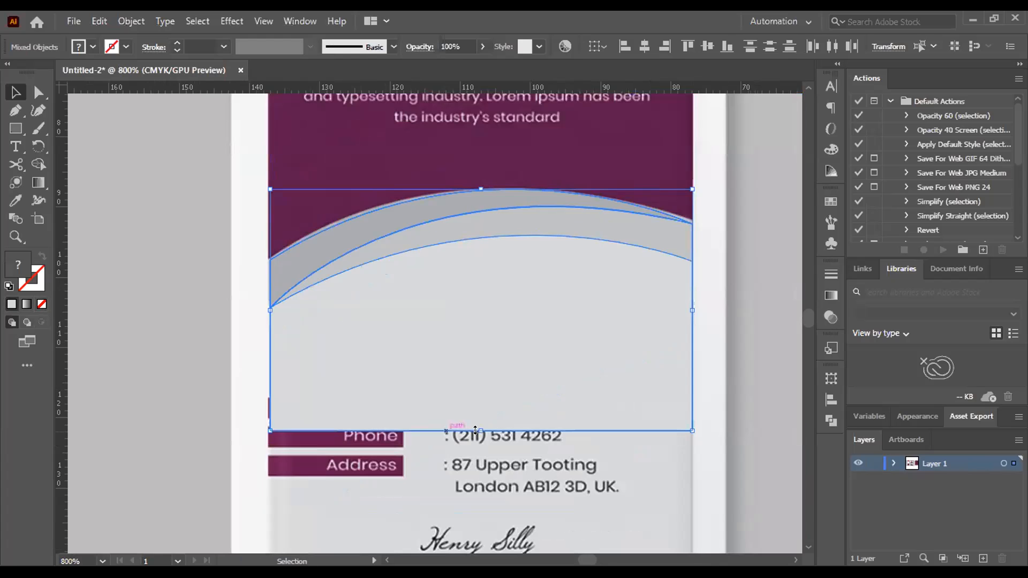
# Try to stretch the light grey panel's lower edge down over the back badge's contact details
pyautogui.moveTo(481, 431); pyautogui.dragTo(475, 495)
pyautogui.click(533, 461)
pyautogui.click(512, 391)
pyautogui.hotkey('ctrl', 'z')
pyautogui.click(585, 409)
pyautogui.press('a')
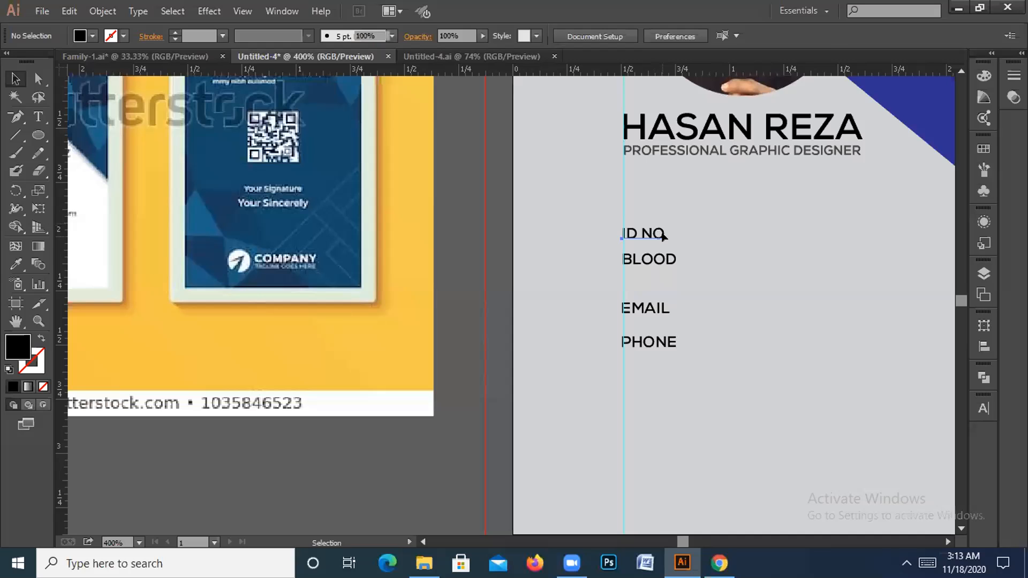
# Distribute the ID NO, BLOOD, EMAIL and PHONE labels evenly by their vertical centres, relative to the selection
pyautogui.click(661, 236)
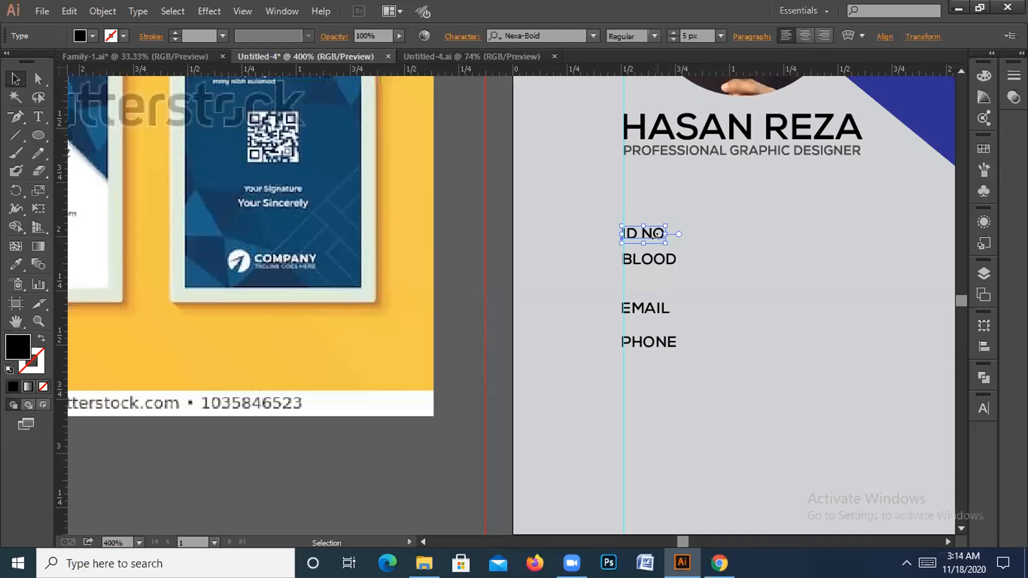
pyautogui.keyDown('shift'); pyautogui.click(666, 261); pyautogui.keyUp('shift')
pyautogui.keyDown('shift'); pyautogui.click(665, 313); pyautogui.keyUp('shift')
pyautogui.keyDown('shift'); pyautogui.click(674, 341); pyautogui.keyUp('shift')
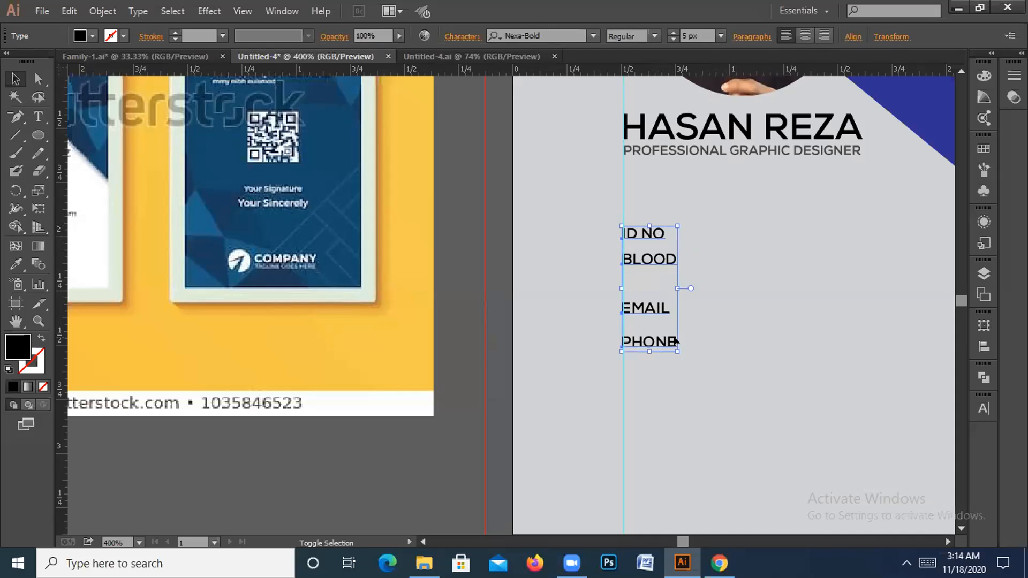
pyautogui.click(853, 36)
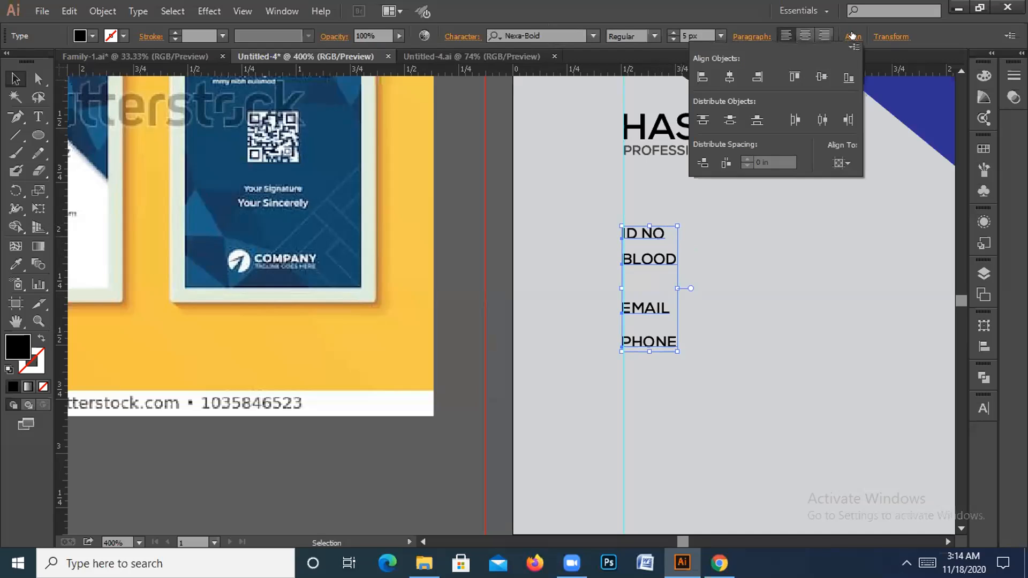
pyautogui.click(729, 119)
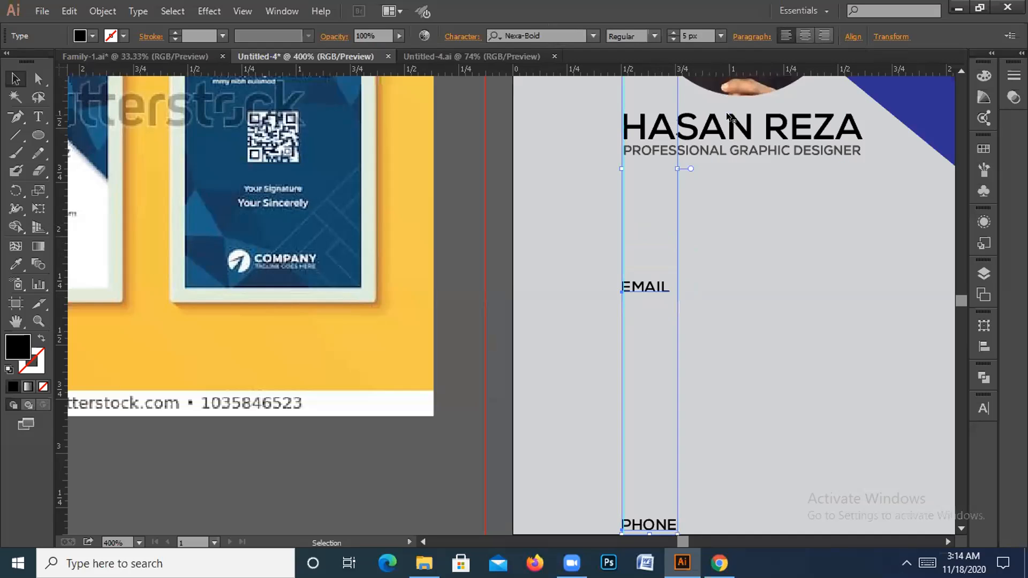
pyautogui.hotkey('ctrl', 'z')
pyautogui.press('v')
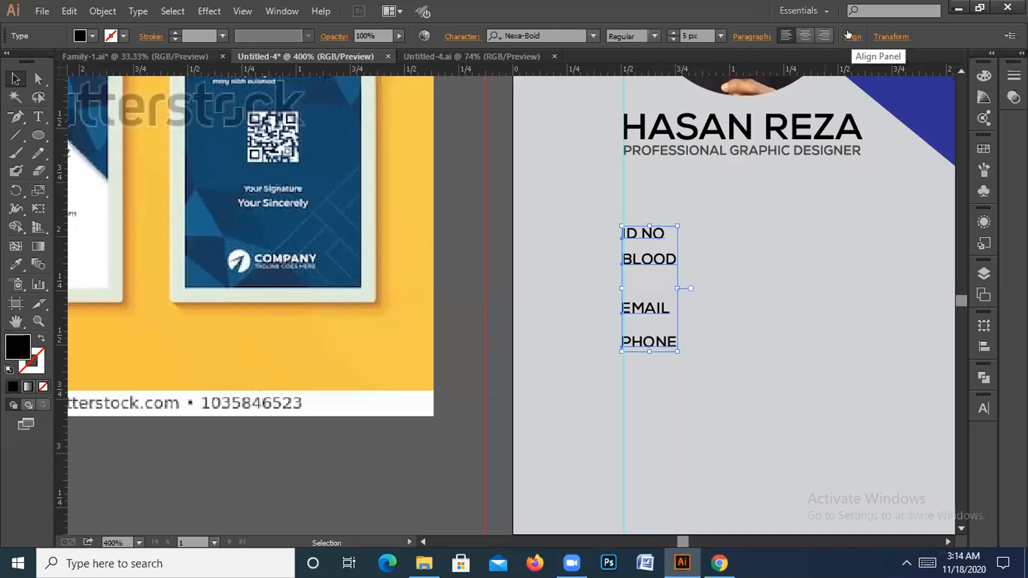
pyautogui.click(848, 36)
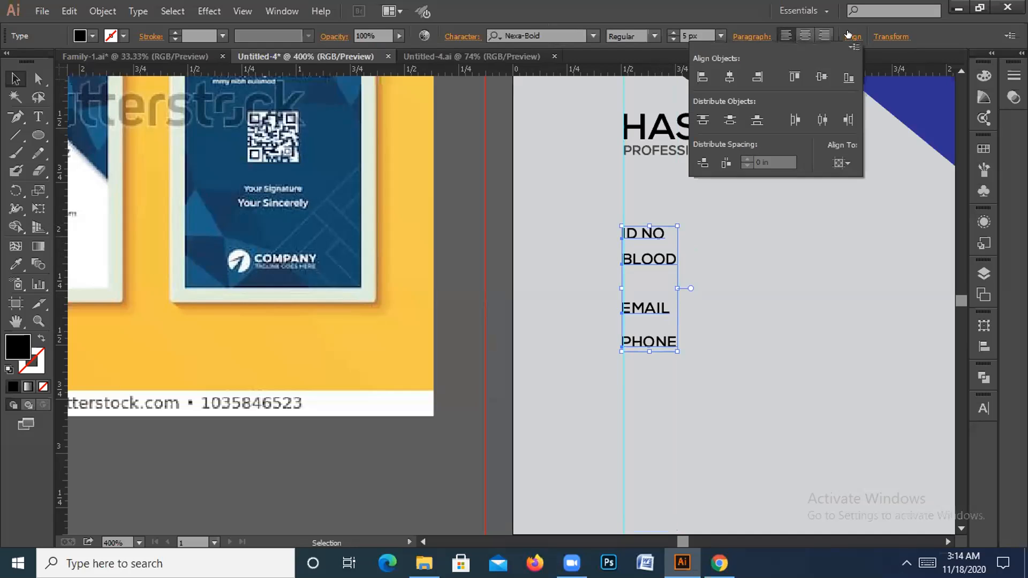
pyautogui.click(841, 163)
pyautogui.click(849, 213)
pyautogui.click(731, 121)
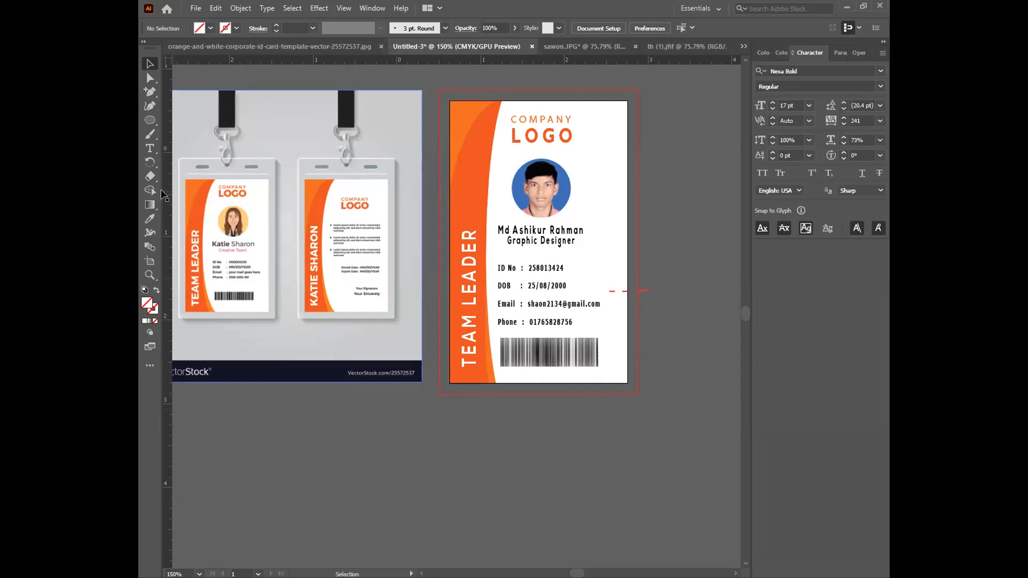
# Place a vertical guide beside the orange card's curved stripe and group the logo, photo, name, details and barcode
pyautogui.moveTo(165, 193); pyautogui.dragTo(493, 236)
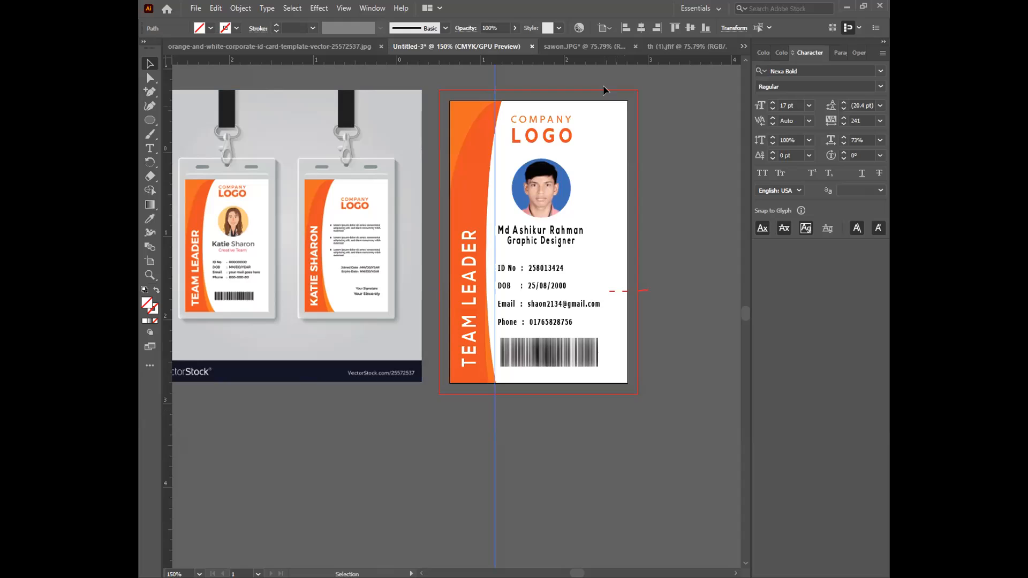
pyautogui.moveTo(591, 139); pyautogui.dragTo(554, 369)
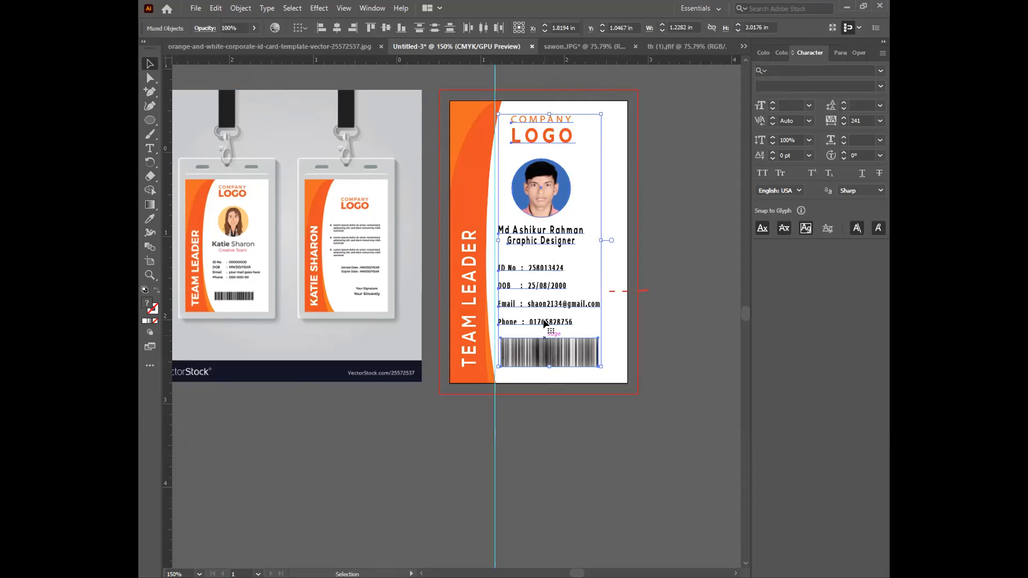
pyautogui.click(556, 281)
pyautogui.moveTo(575, 79); pyautogui.dragTo(557, 347)
pyautogui.rightClick(524, 235)
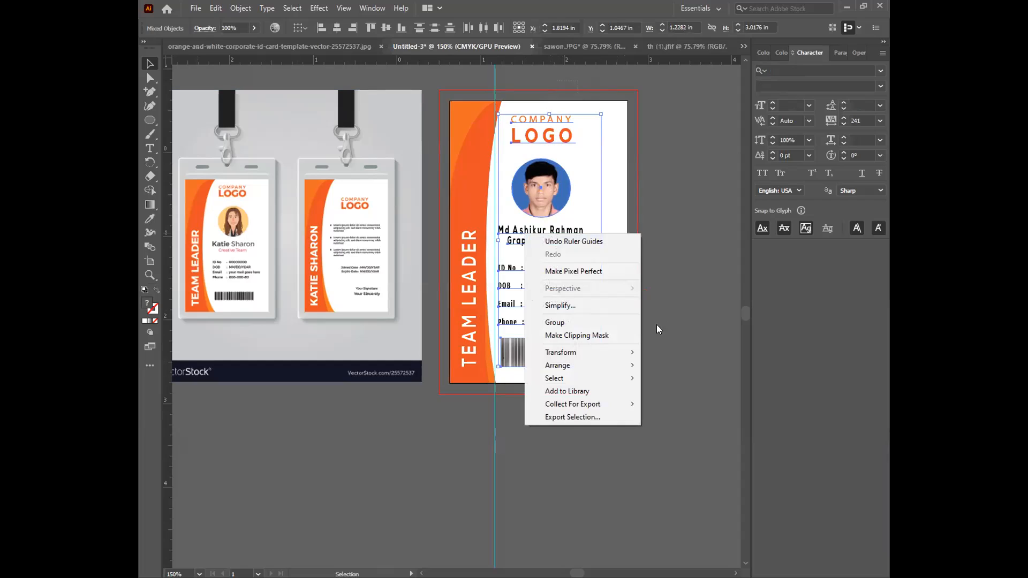
pyautogui.click(602, 321)
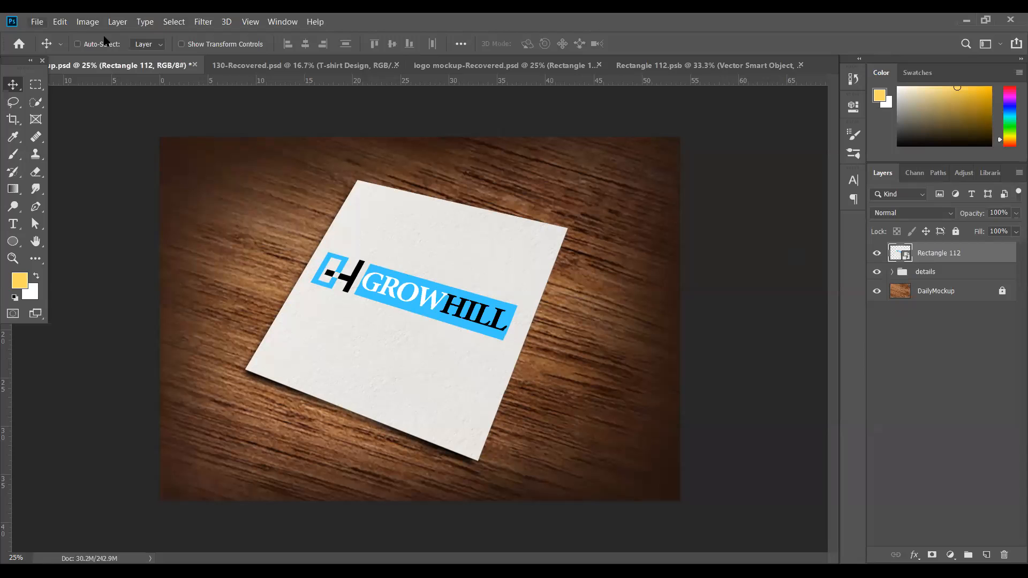
pyautogui.click(37, 21)
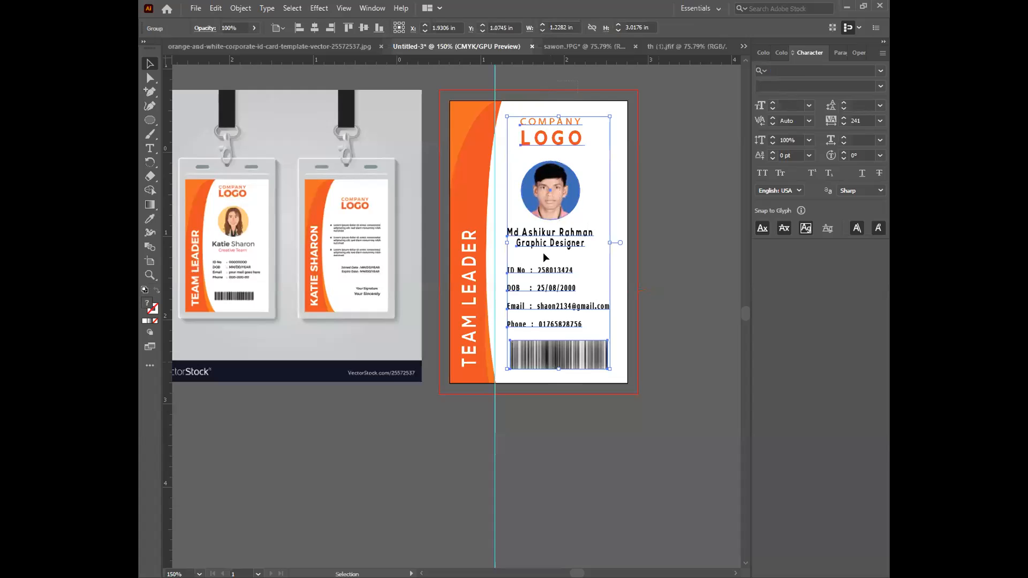
# Save the orange ID card as an Adobe Illustrator file named Untitled-3 in the Downloads folder
pyautogui.click(658, 360)
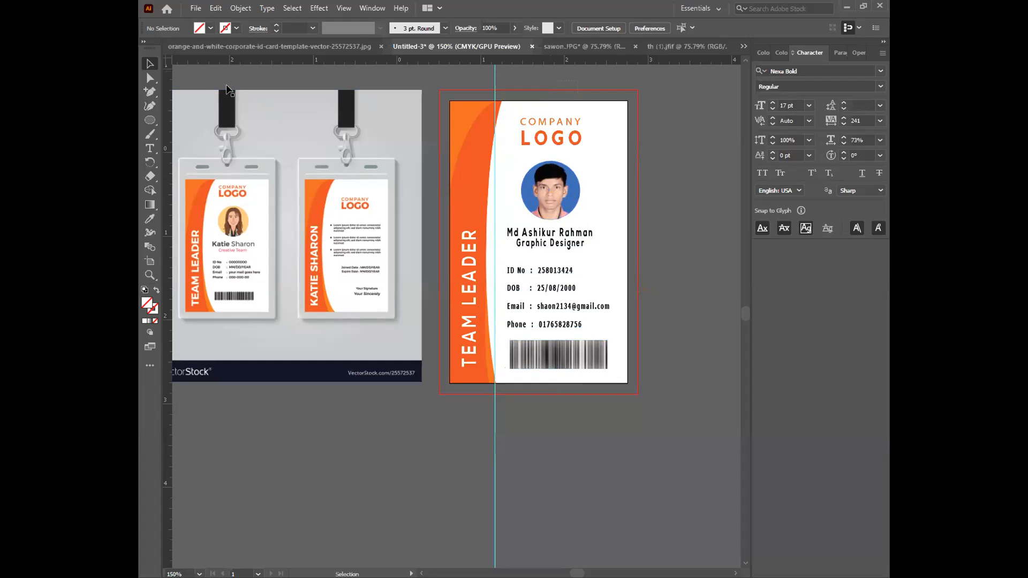
pyautogui.click(195, 8)
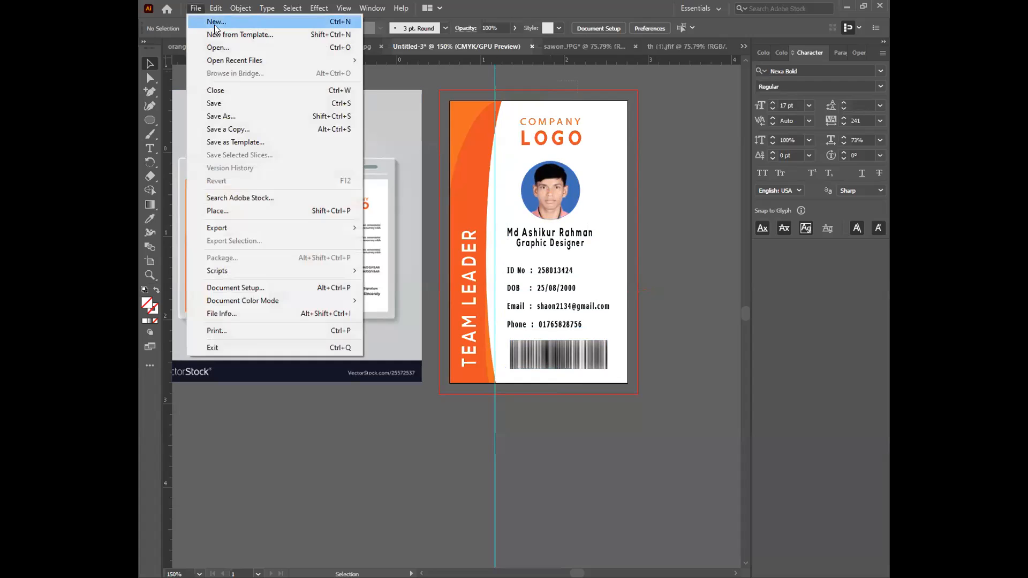
pyautogui.click(232, 116)
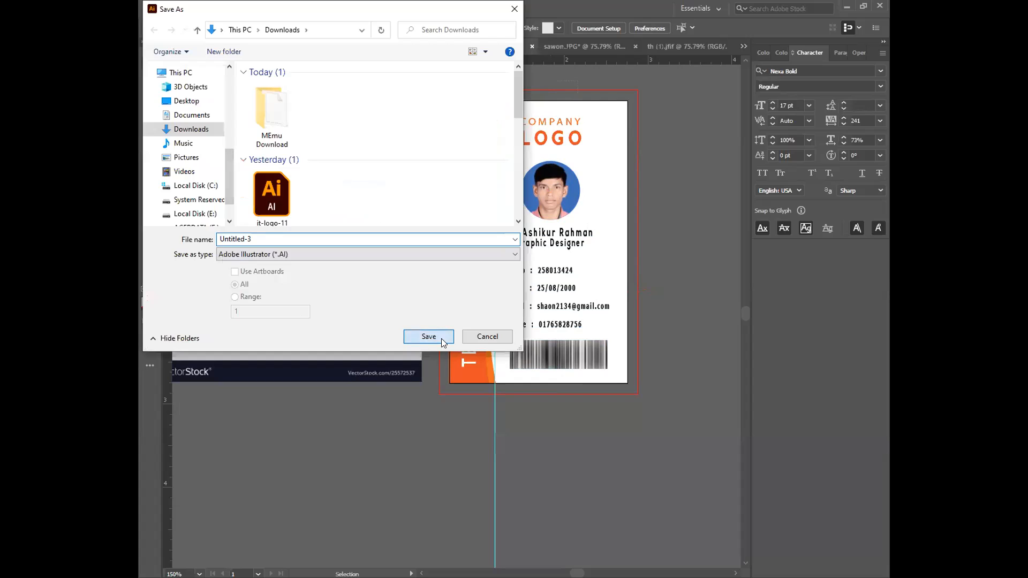
pyautogui.click(429, 336)
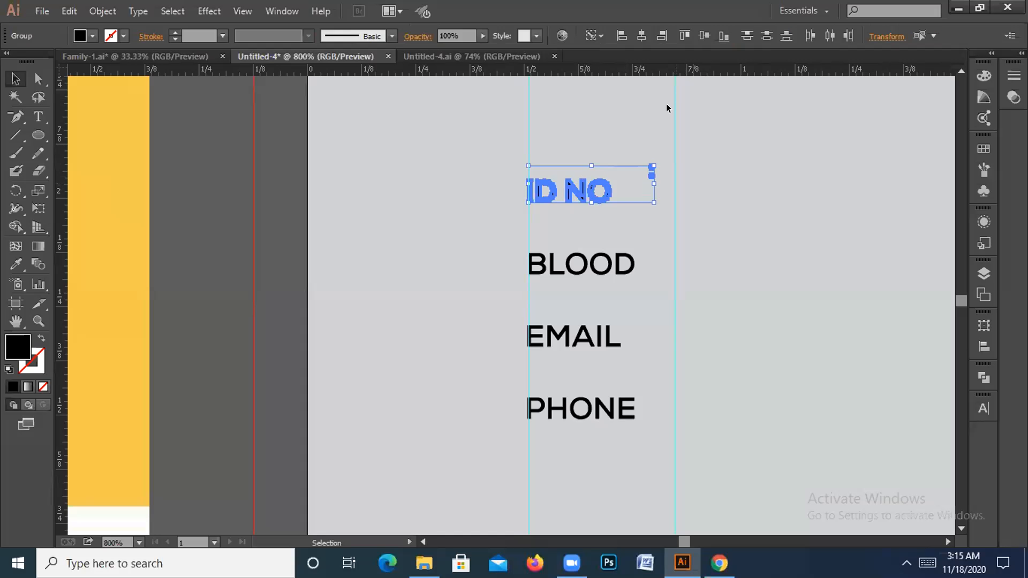
pyautogui.click(666, 186)
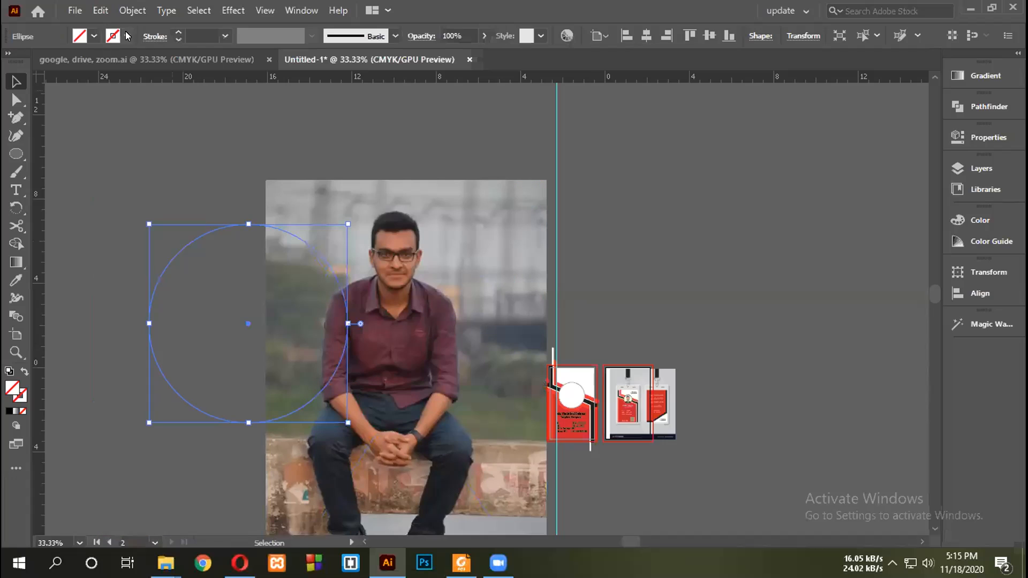
# Give the unfilled circle beside the portrait photo a black 1 pt stroke
pyautogui.click(94, 36)
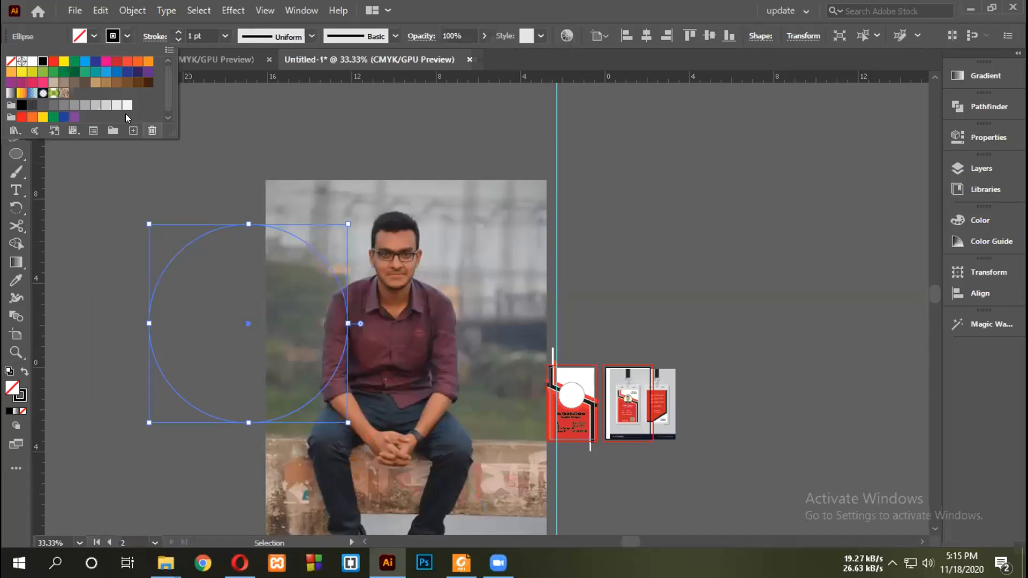
pyautogui.click(196, 253)
pyautogui.click(218, 205)
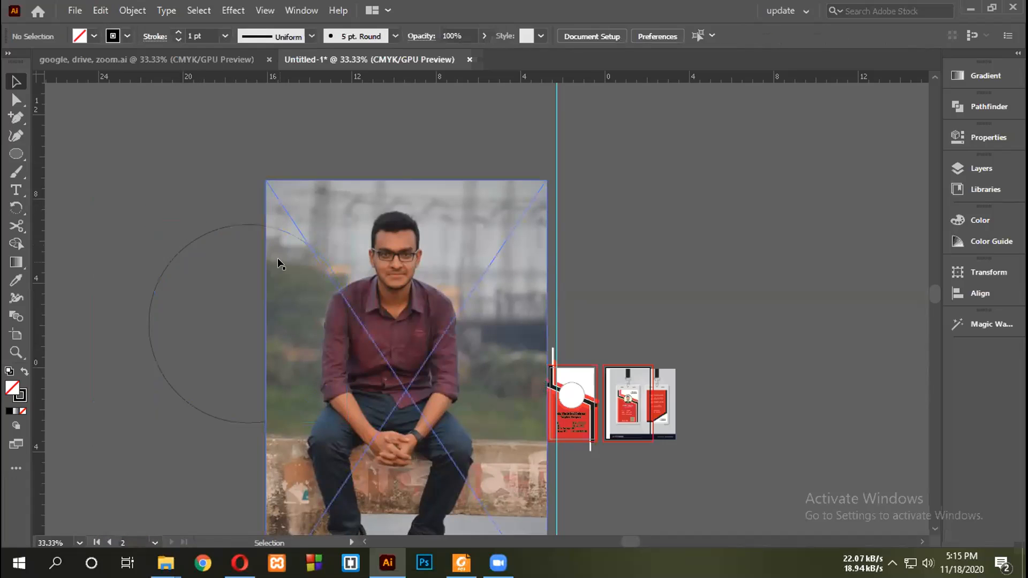
# Move the portrait photo away from the card and centre the circle over the man's head and shoulders
pyautogui.moveTo(344, 211); pyautogui.dragTo(182, 217)
pyautogui.moveTo(293, 232); pyautogui.dragTo(284, 212)
pyautogui.moveTo(330, 390); pyautogui.dragTo(295, 319)
pyautogui.moveTo(308, 370); pyautogui.dragTo(325, 489)
pyautogui.click(526, 170)
pyautogui.moveTo(296, 398); pyautogui.dragTo(295, 221)
pyautogui.moveTo(235, 349); pyautogui.dragTo(246, 420)
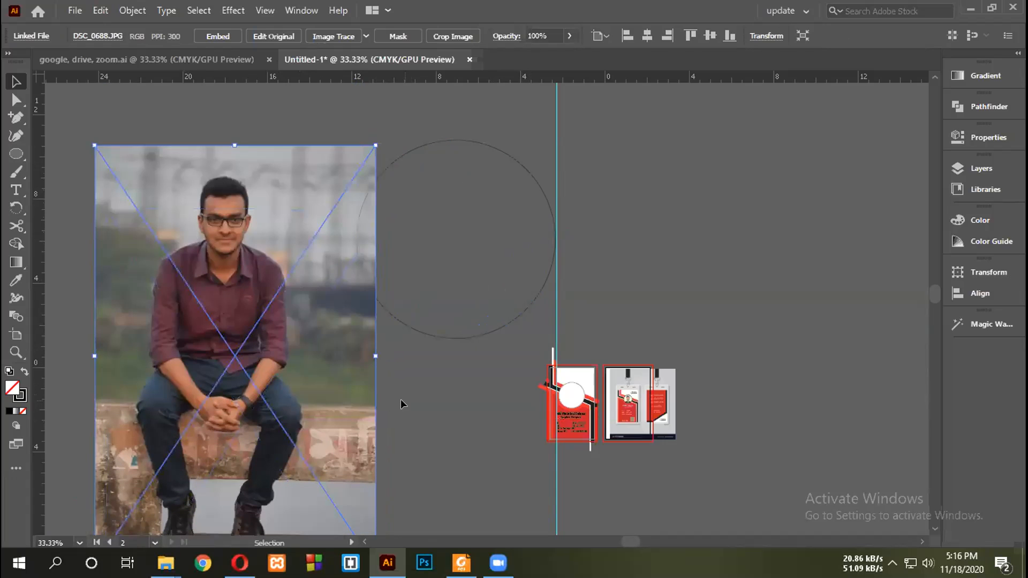
pyautogui.click(427, 390)
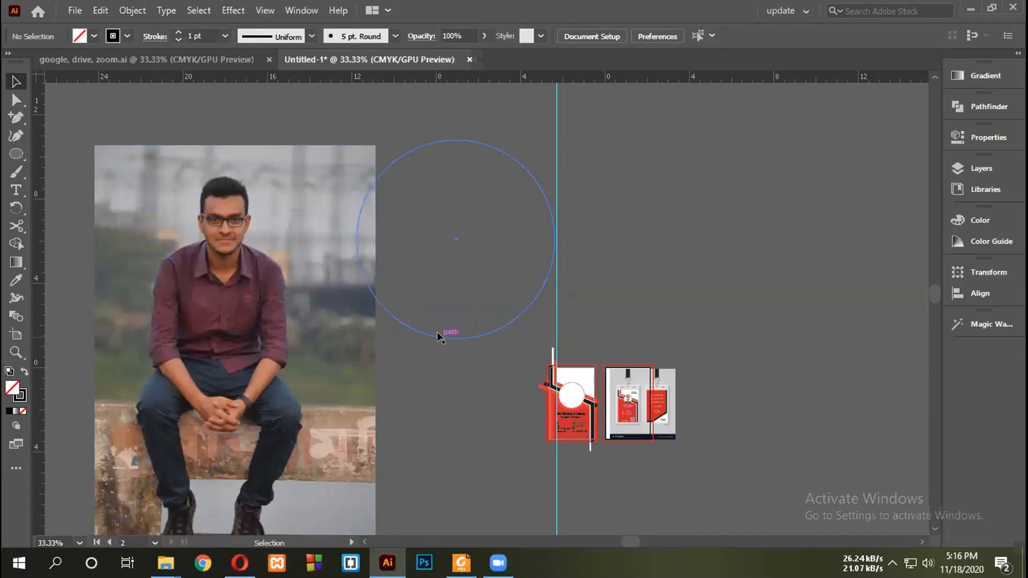
pyautogui.moveTo(438, 334); pyautogui.dragTo(202, 339)
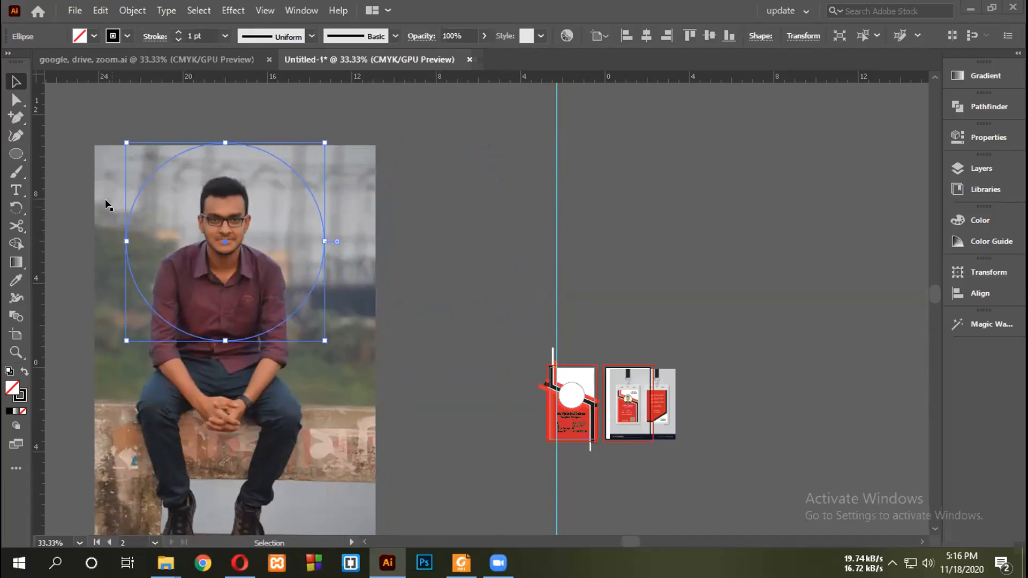
# Fill the circle over the portrait with black, undoing and redoing the fill
pyautogui.click(93, 36)
pyautogui.click(42, 61)
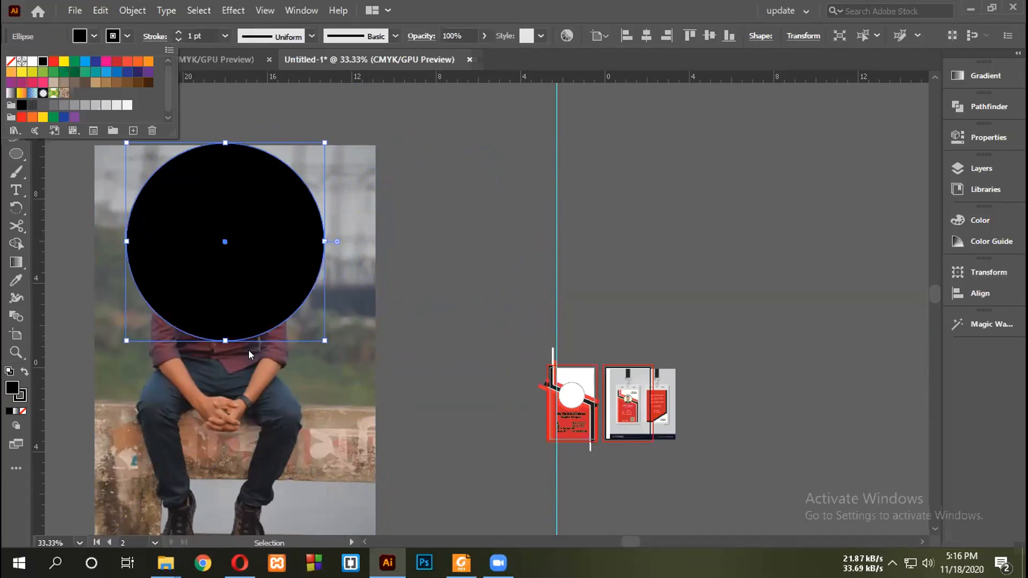
pyautogui.press('Escape')
pyautogui.press('ctrl')
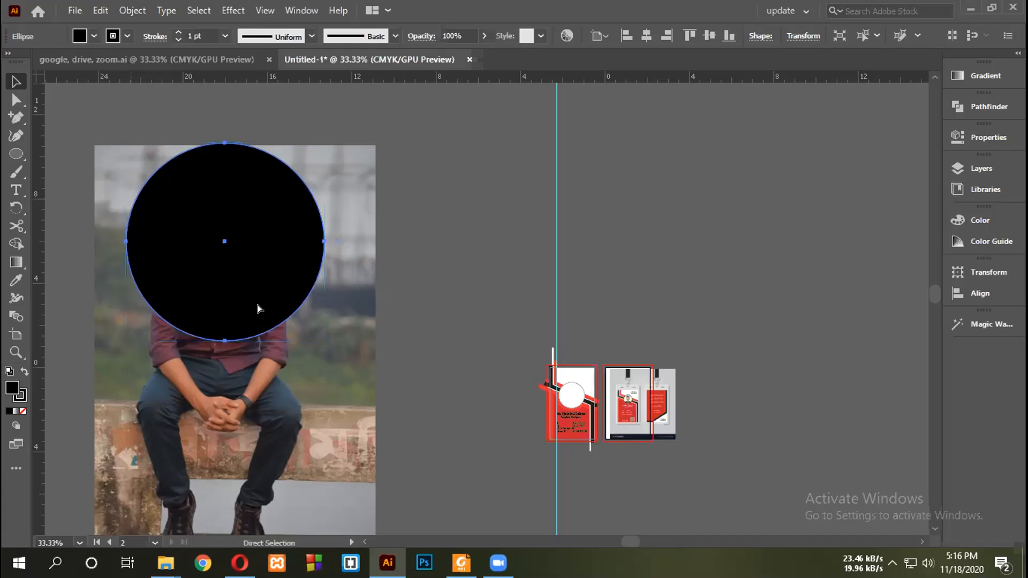
pyautogui.hotkey('ctrl', 'z')
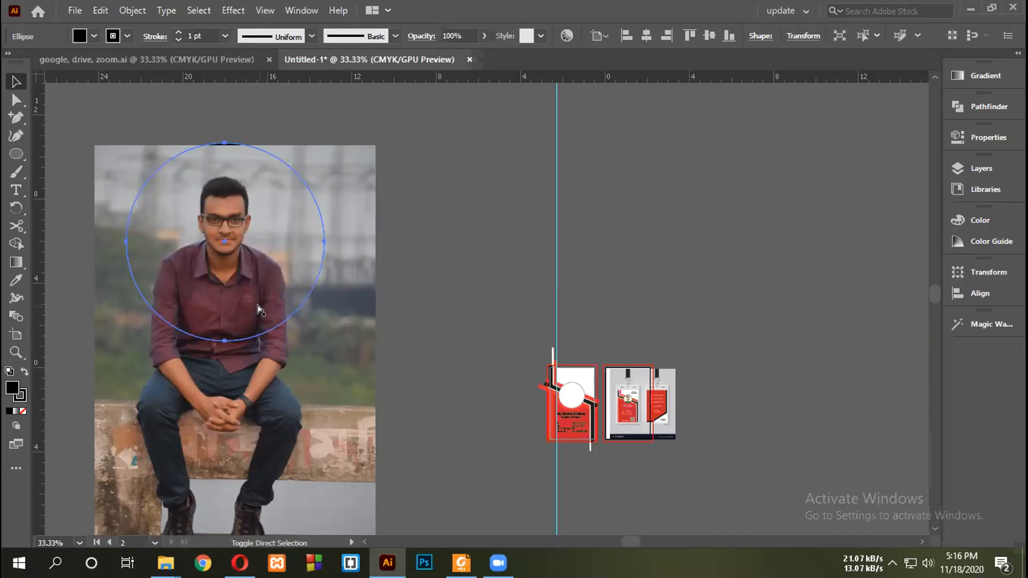
pyautogui.hotkey('ctrl', 'shift', 'z')
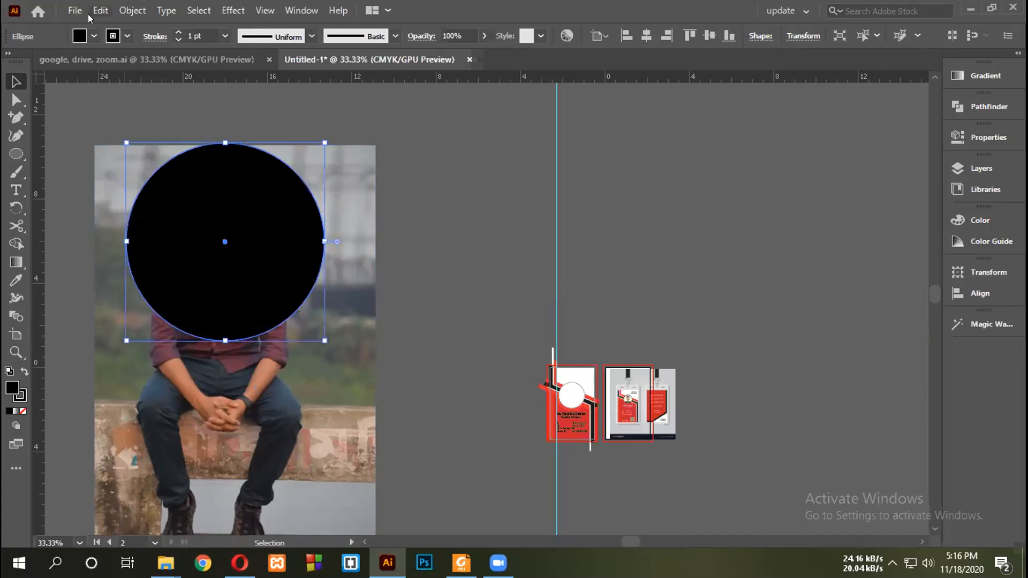
pyautogui.click(127, 36)
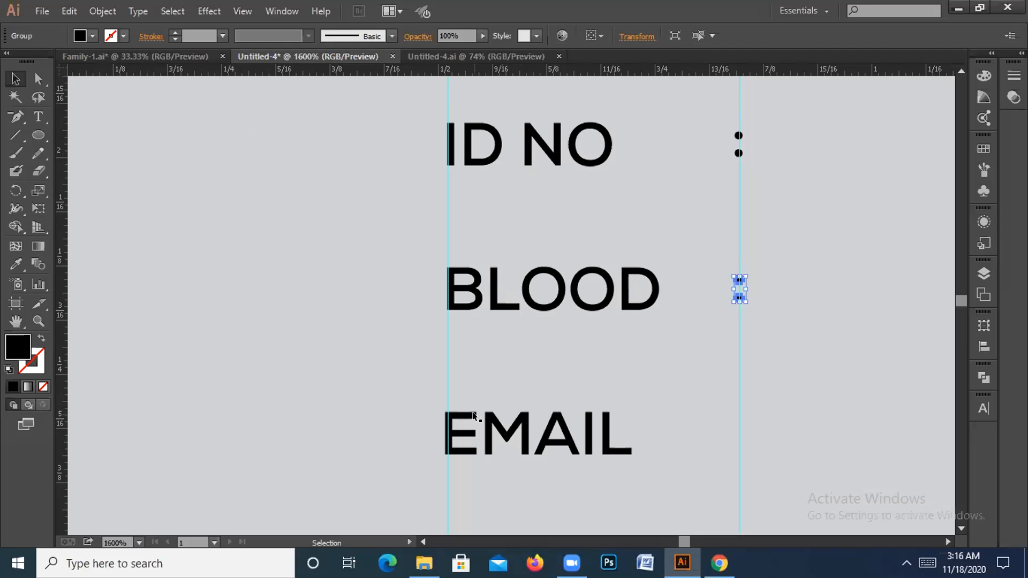
# In outline view, align the EMAIL label's starting edge with the vertical guide shared by ID NO and BLOOD
pyautogui.hotkey('ctrl', 'y')
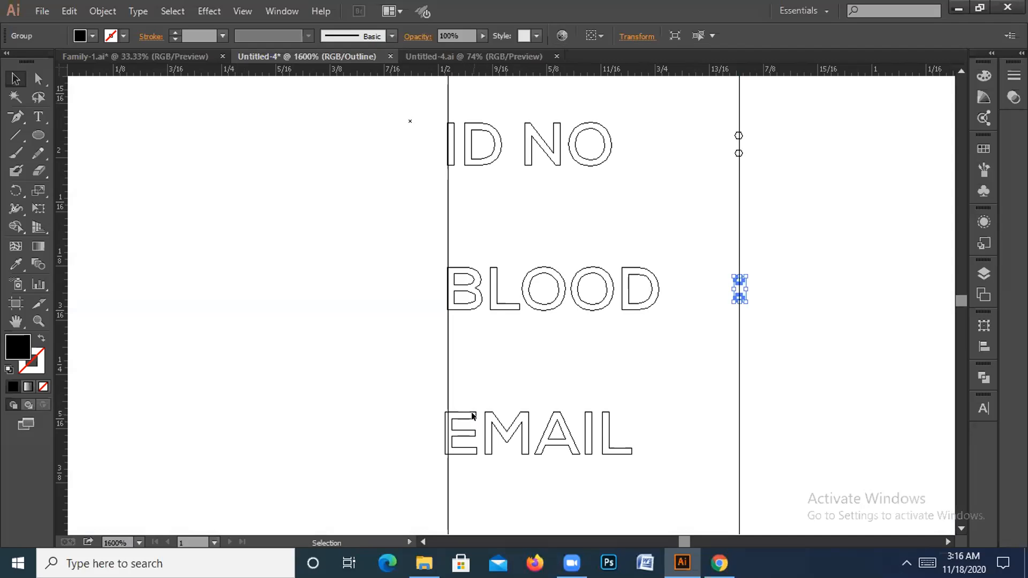
pyautogui.click(473, 416)
pyautogui.click(485, 425)
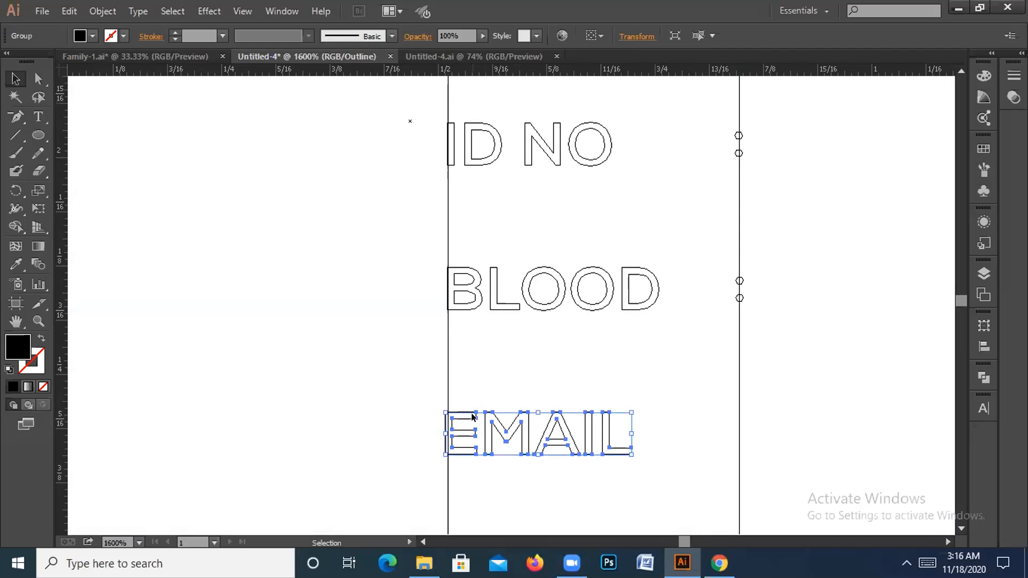
pyautogui.moveTo(475, 417)
pyautogui.mouseDown()
pyautogui.moveTo(497, 420)
pyautogui.moveTo(488, 416)
pyautogui.mouseUp()
pyautogui.click(400, 383)
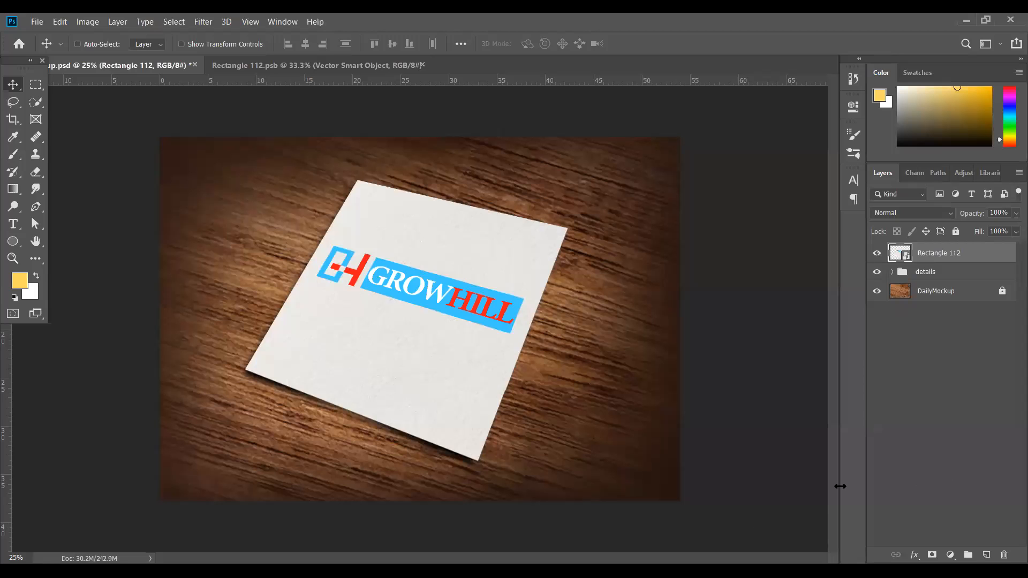
# Export the Photoshop logo mockup as a JPG at 100% quality and choose the Graphics Design Photoshop folder
pyautogui.click(36, 21)
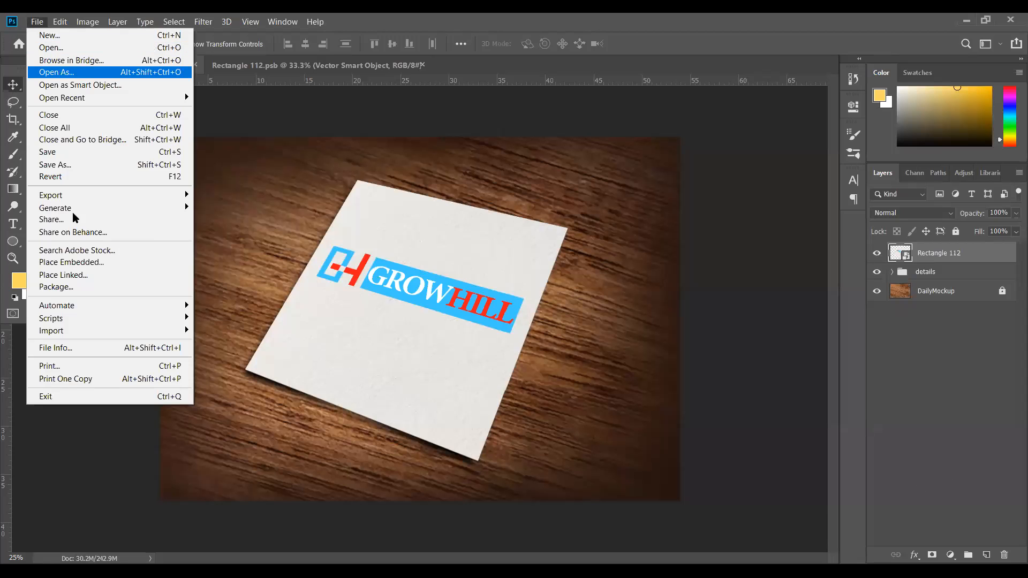
pyautogui.moveTo(177, 198)
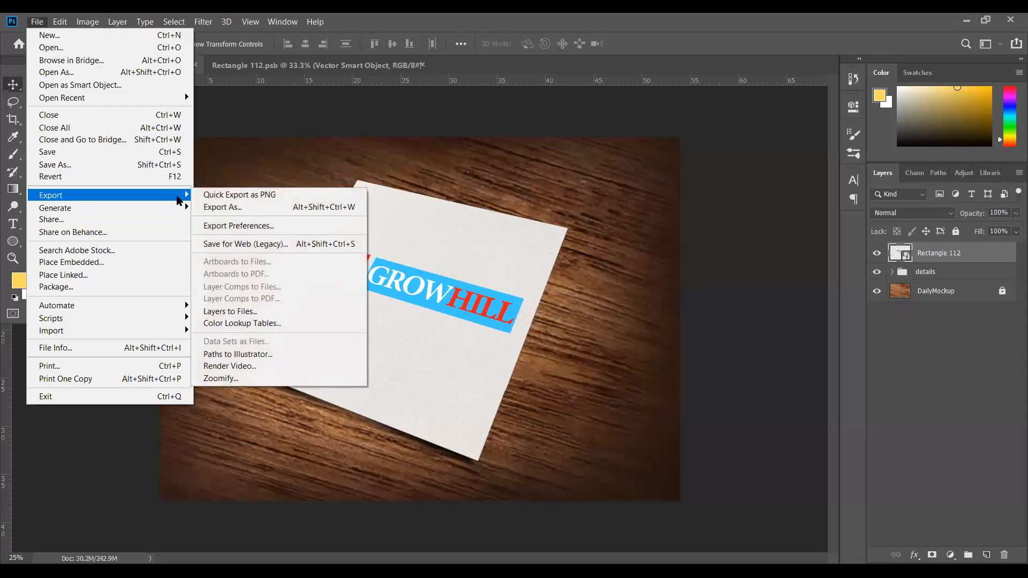
pyautogui.click(257, 207)
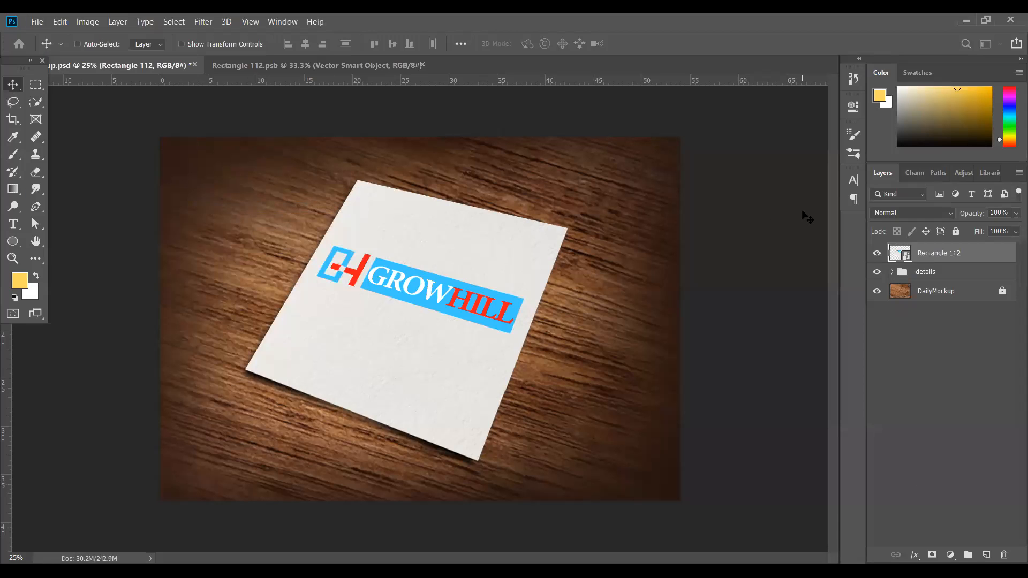
pyautogui.hotkey('ctrl', 'alt', 'shift', 'w')
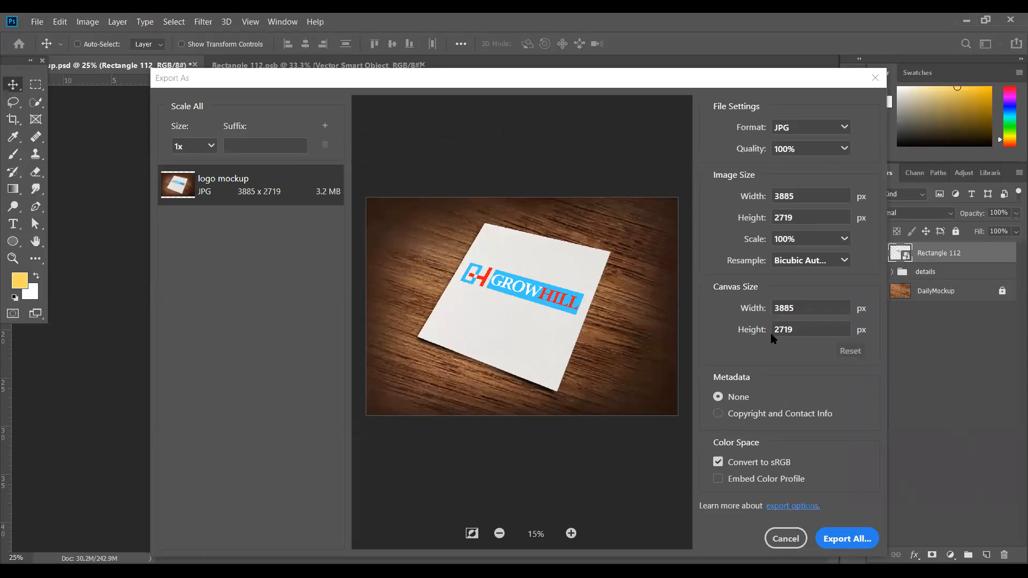
pyautogui.click(877, 542)
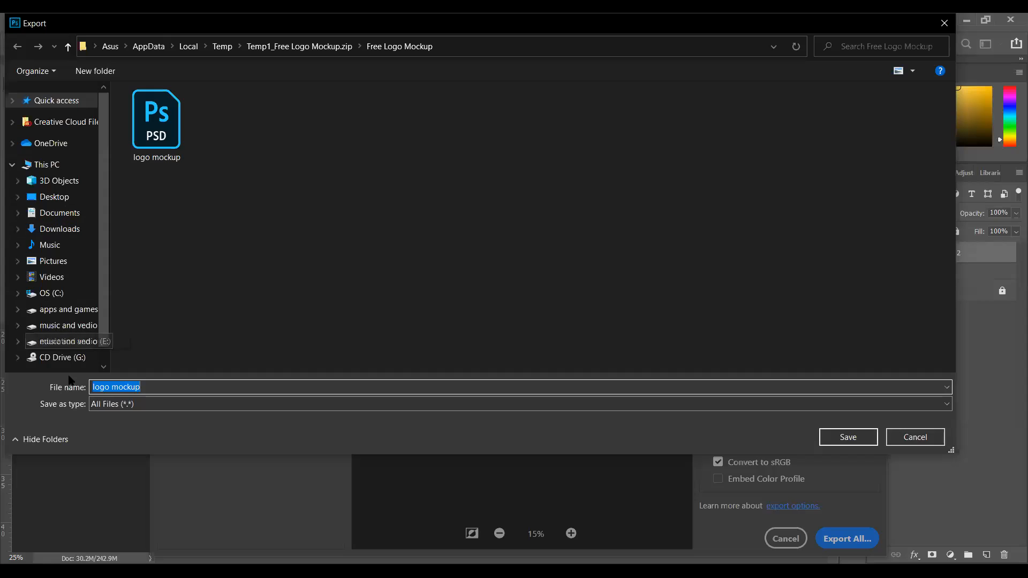
pyautogui.click(73, 342)
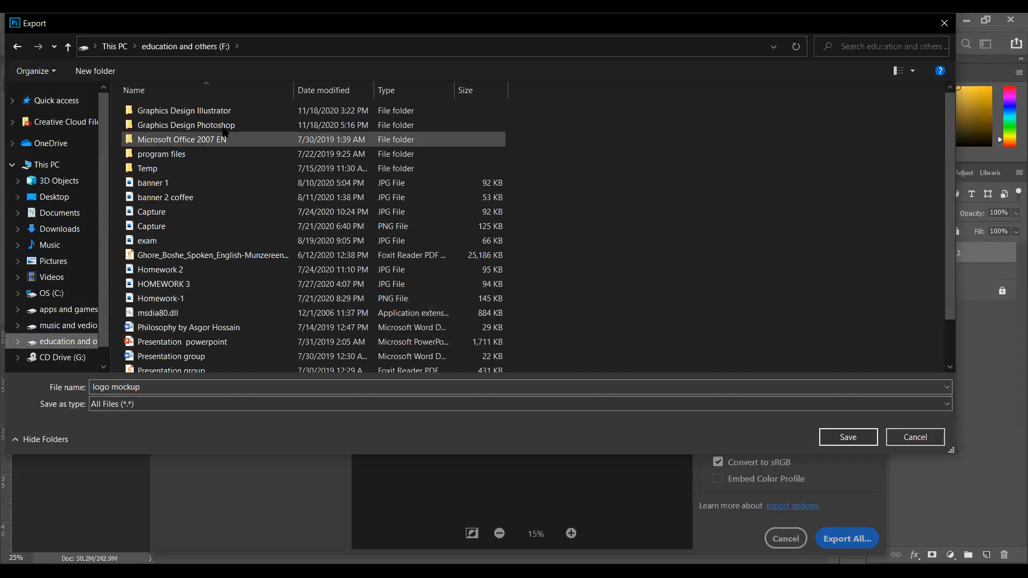
pyautogui.doubleClick(229, 125)
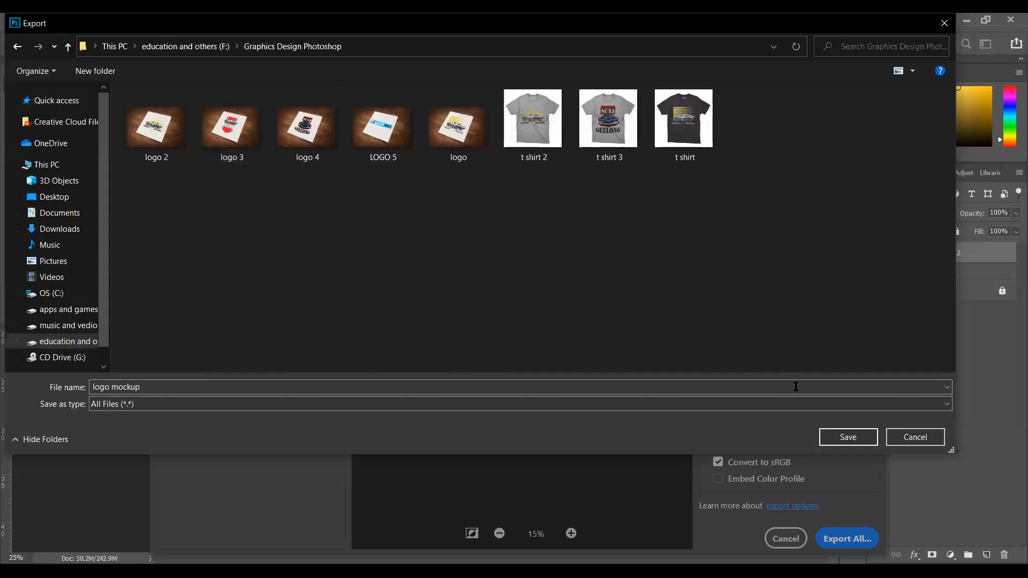
# Try to save the exported mockup image as LOGO 5
pyautogui.moveTo(199, 386); pyautogui.dragTo(23, 387)
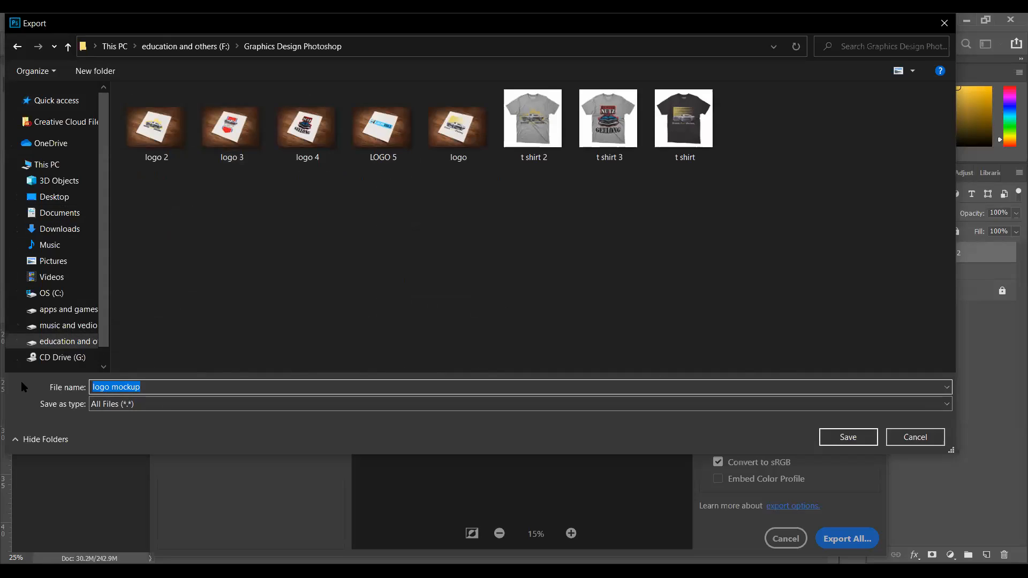
pyautogui.write('LOGO')
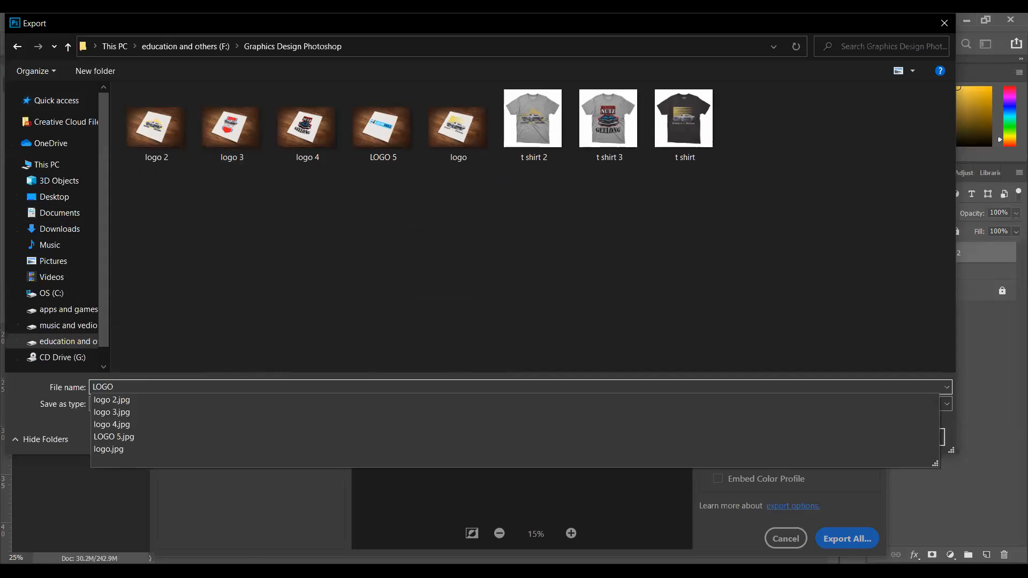
pyautogui.write(' 5')
pyautogui.click(855, 438)
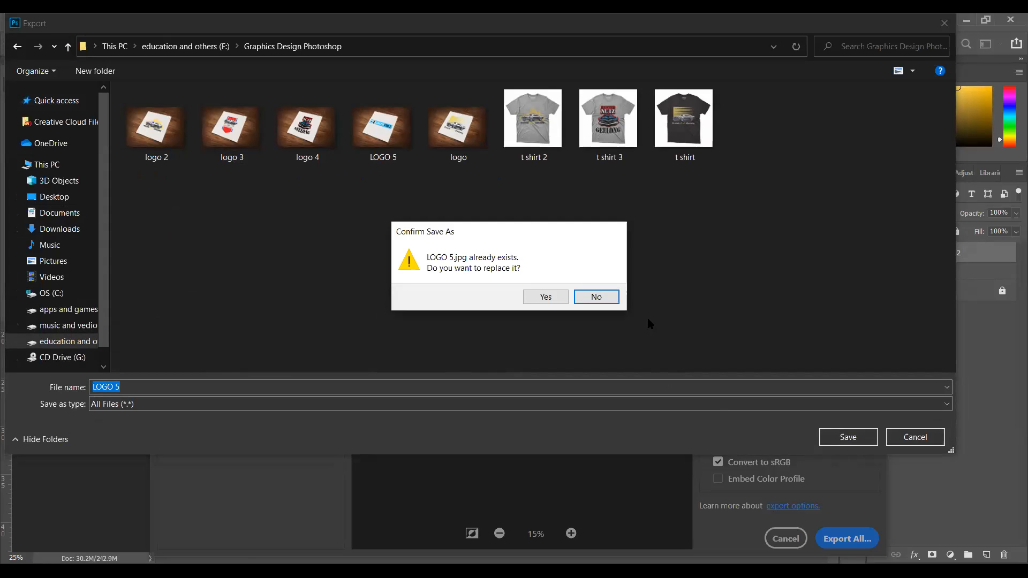
# Name the exported image LOGO 6 instead of replacing the existing file, and save it
pyautogui.click(123, 389)
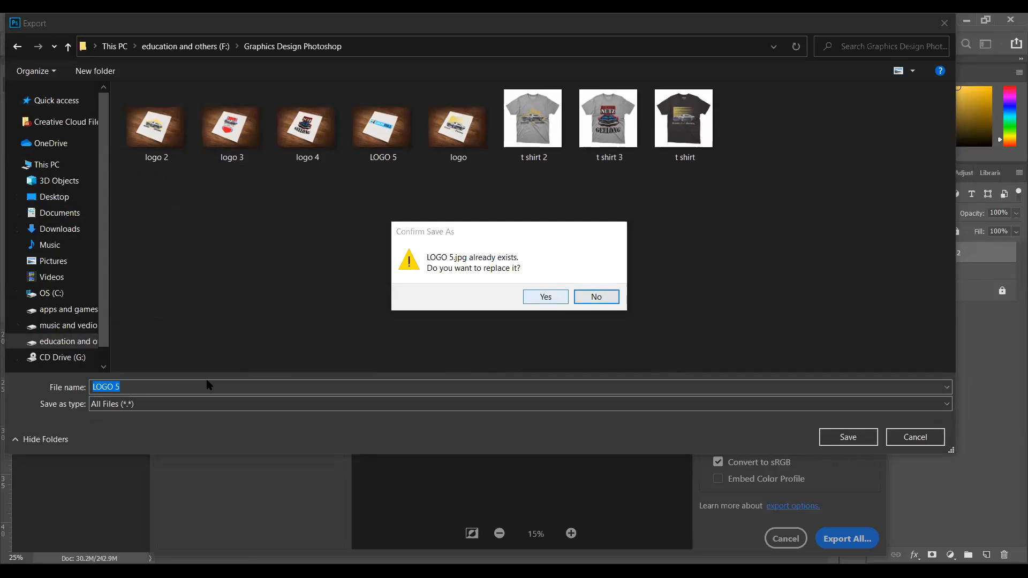
pyautogui.doubleClick(139, 387)
pyautogui.write('6')
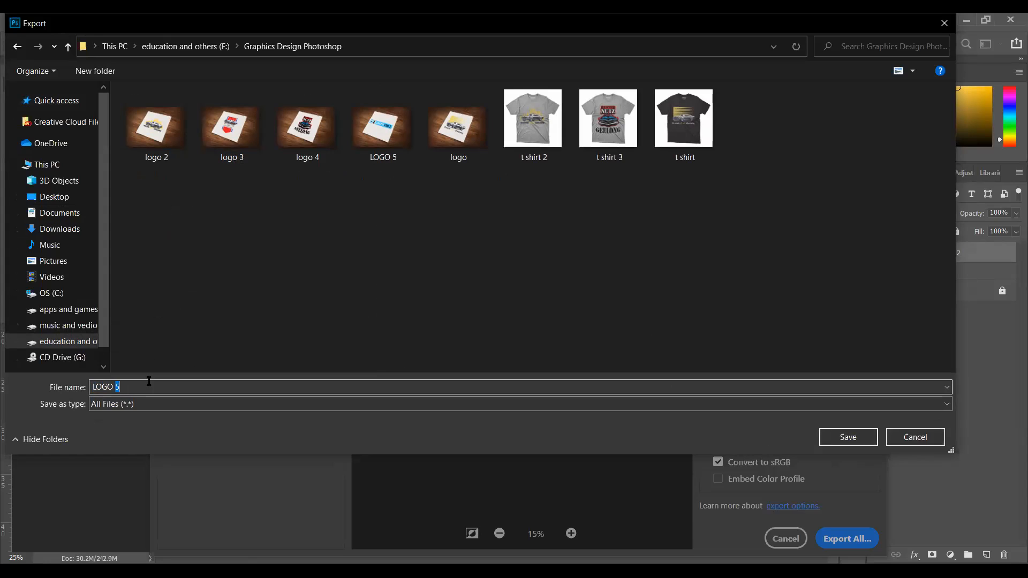
pyautogui.click(849, 438)
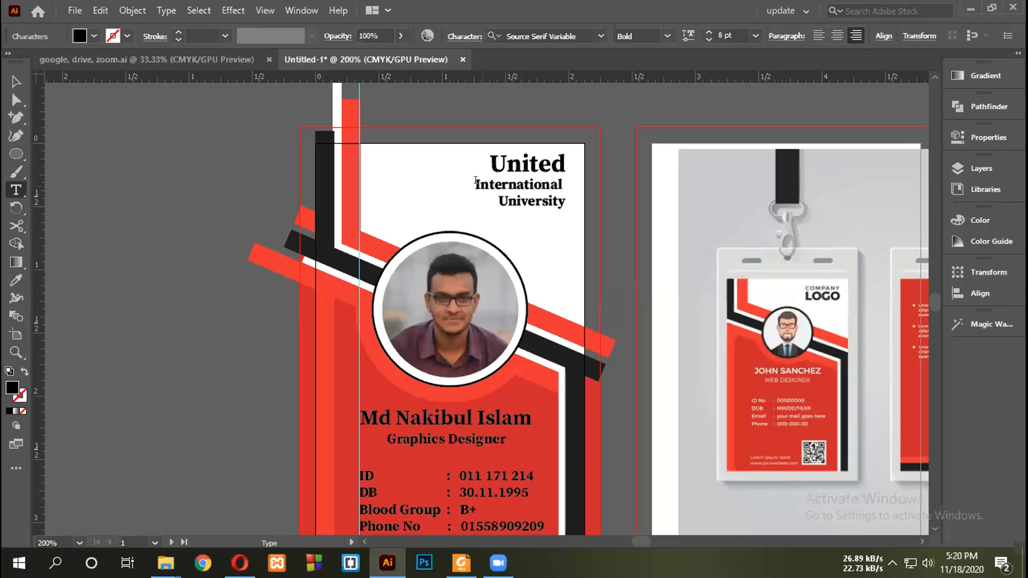
# Set the word International in the red card's header to 6 pt
pyautogui.moveTo(475, 184); pyautogui.dragTo(563, 183)
pyautogui.click(755, 35)
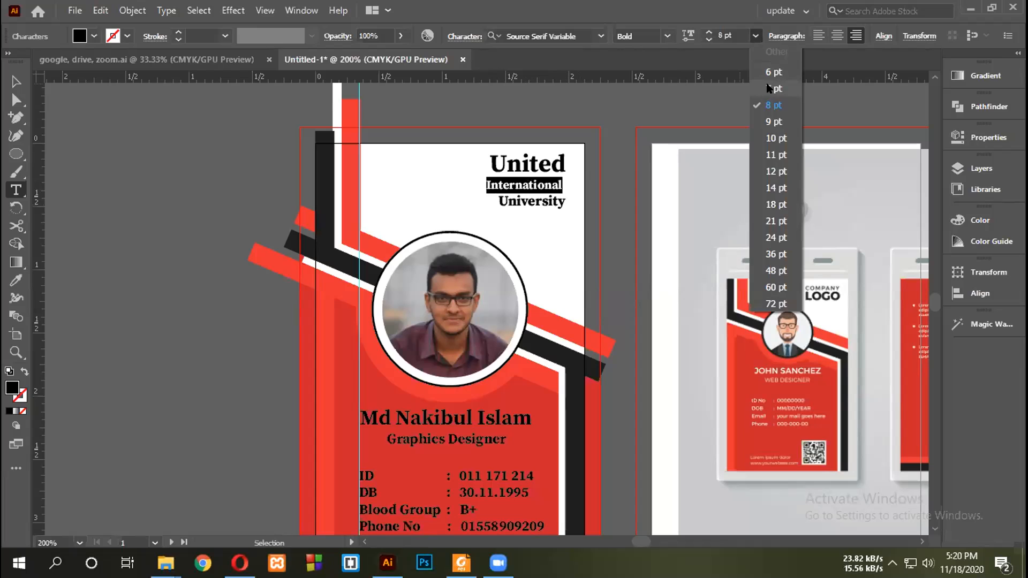
pyautogui.click(774, 71)
pyautogui.click(537, 201)
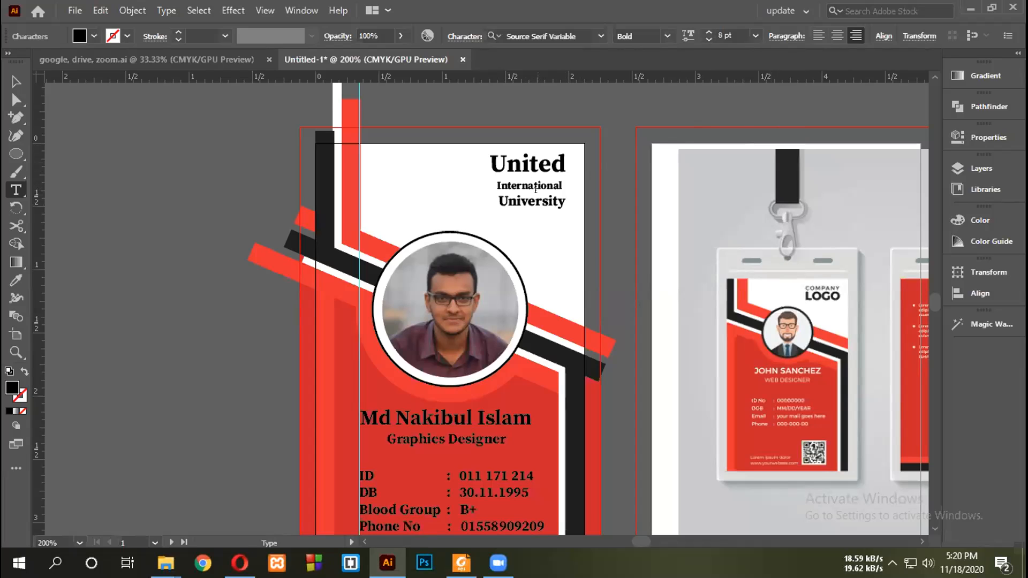
# Set the word University in the red card's header to 9 pt
pyautogui.moveTo(498, 200); pyautogui.dragTo(567, 202)
pyautogui.click(755, 35)
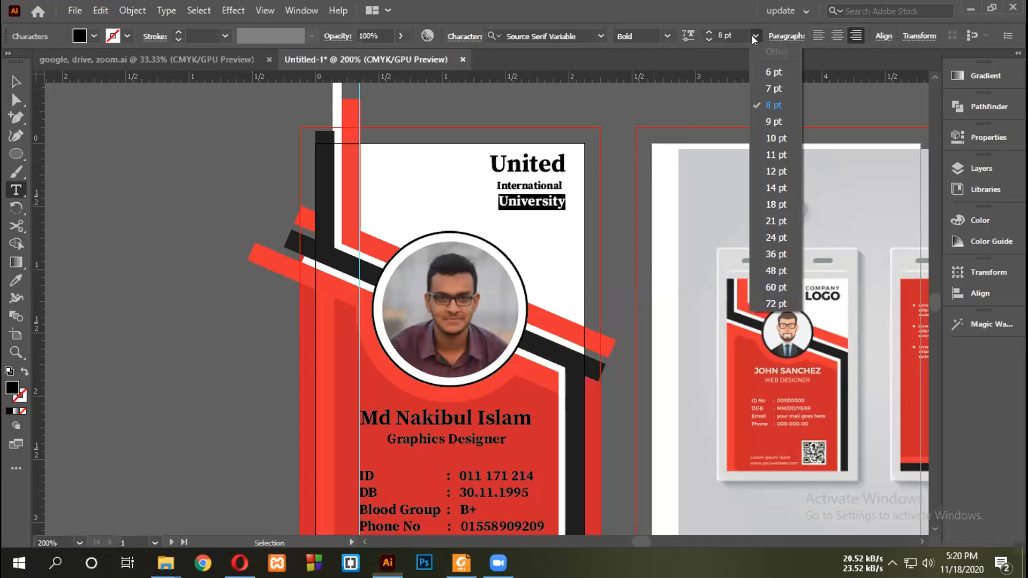
pyautogui.click(773, 122)
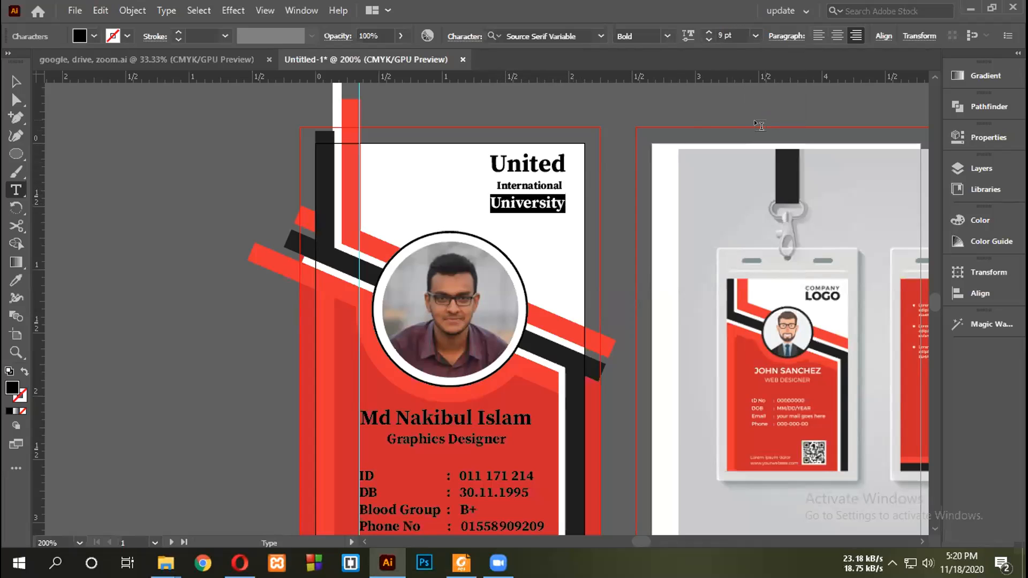
# Select the word International in the red card's header and open its font size choices
pyautogui.click(491, 179)
pyautogui.moveTo(492, 180); pyautogui.dragTo(565, 185)
pyautogui.click(754, 34)
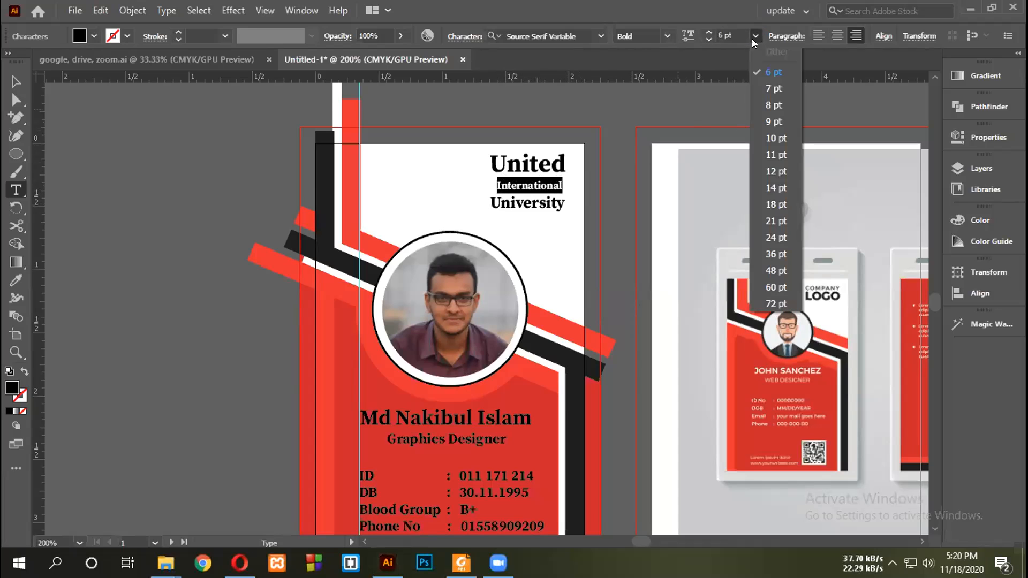
pyautogui.click(756, 33)
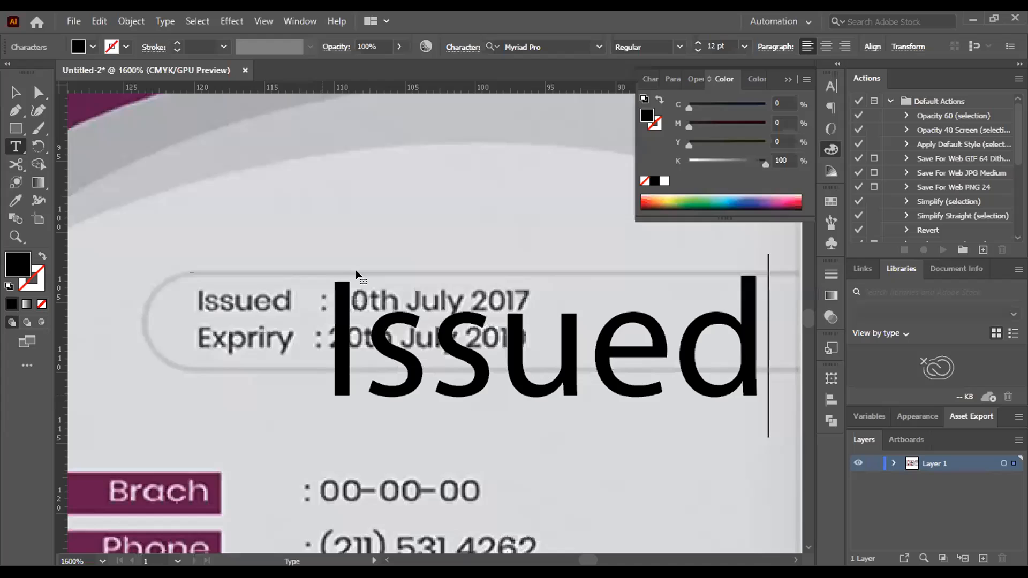
# Move the Issued and Expriry date lines from the blank purple card onto the matching dates in the reference card's rounded box
pyautogui.scroll(-4, 259, 296)
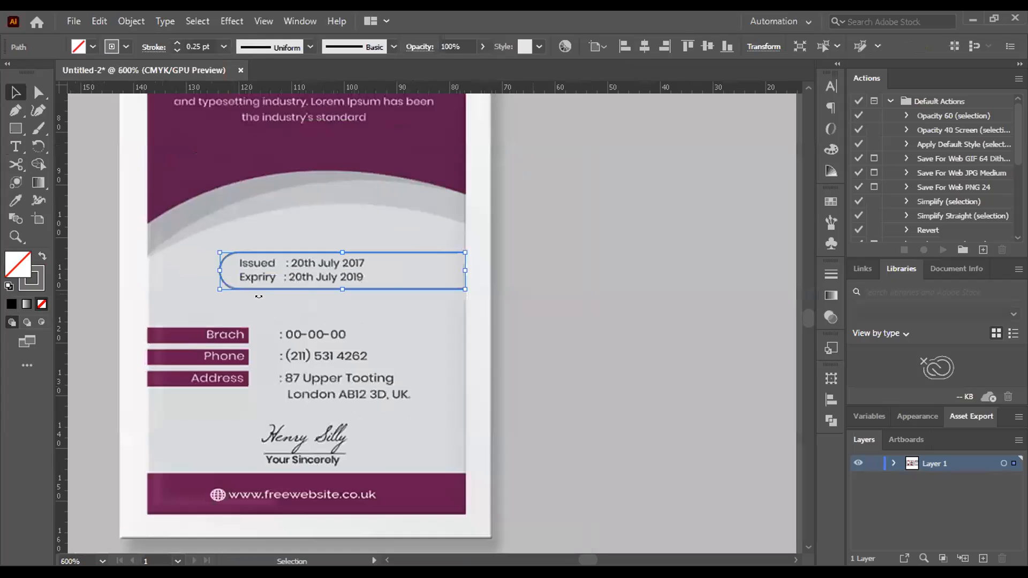
pyautogui.scroll(-2, 258, 296)
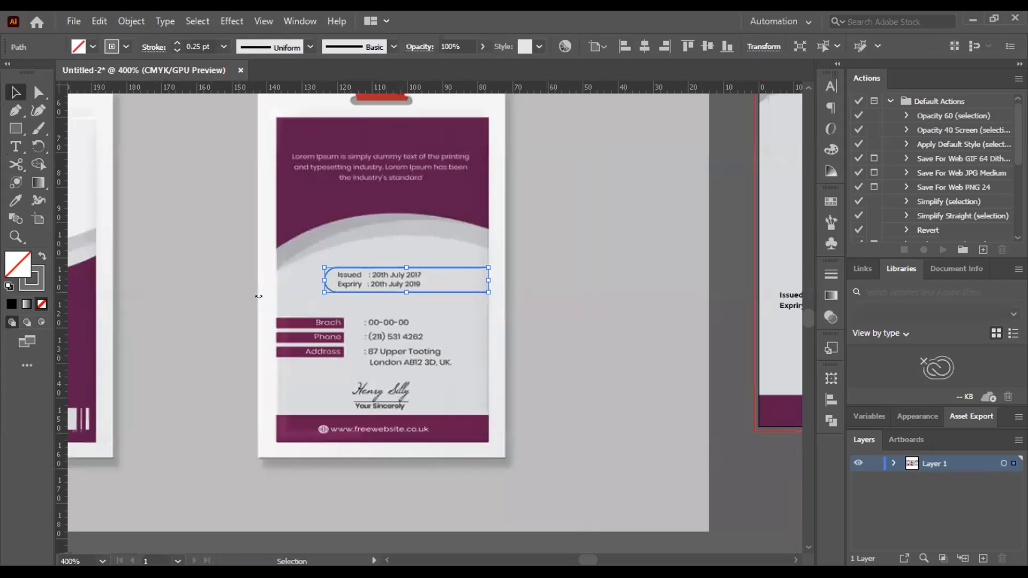
pyautogui.click(782, 296)
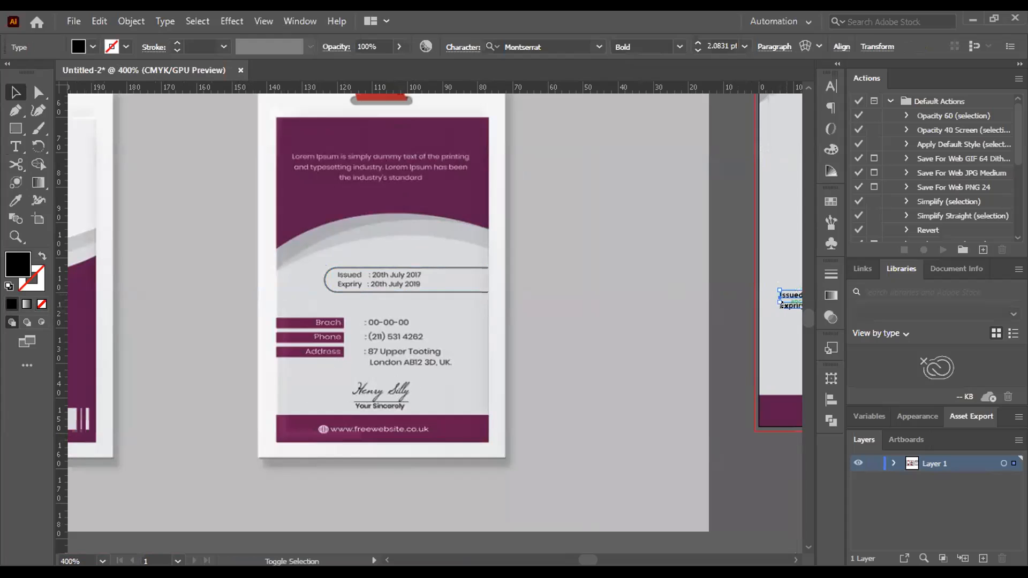
pyautogui.scroll(3, 783, 304)
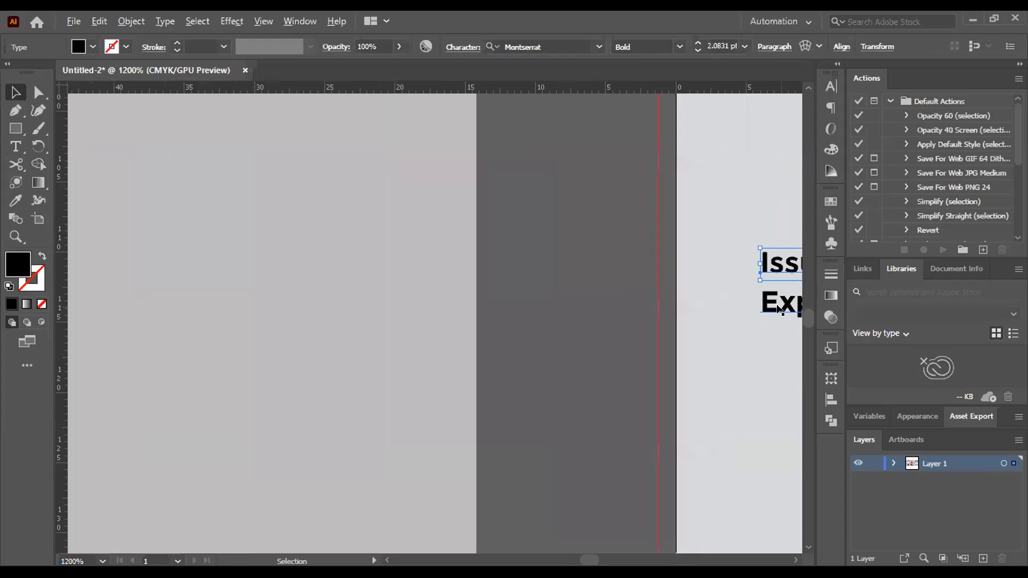
pyautogui.scroll(2, 779, 309)
pyautogui.moveTo(787, 310); pyautogui.dragTo(128, 311)
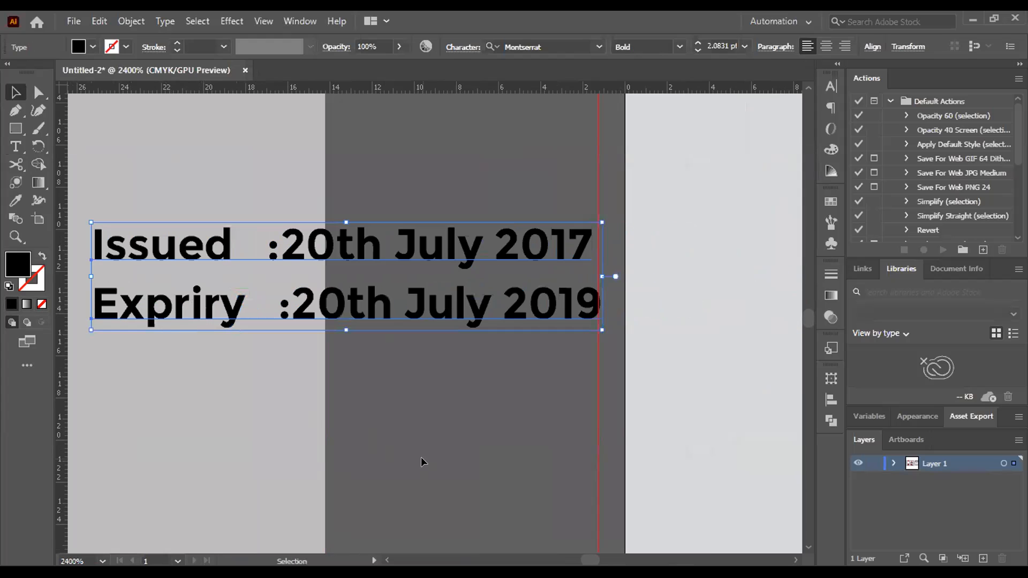
pyautogui.scroll(-5, 445, 432)
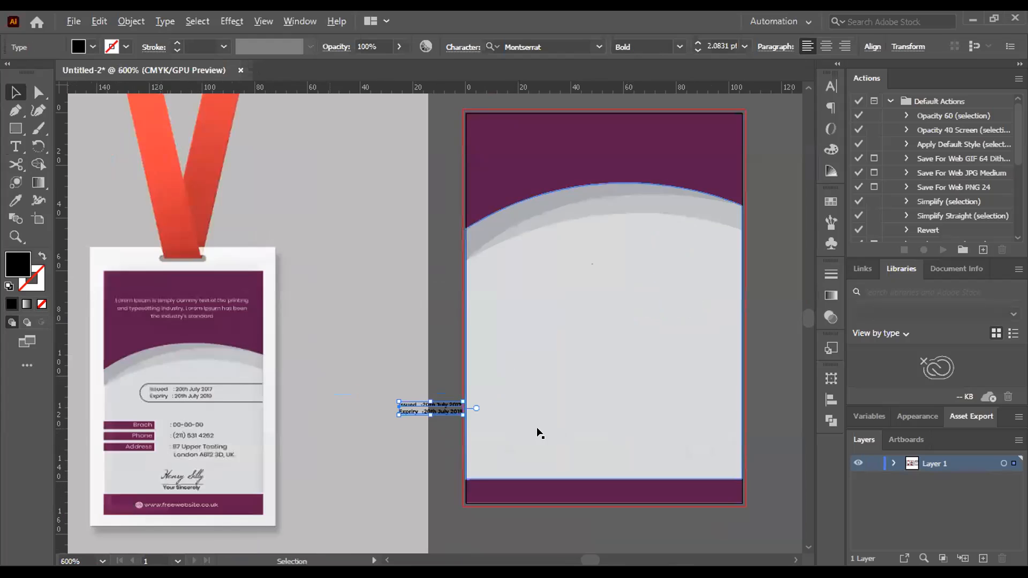
pyautogui.scroll(-1, 538, 428)
pyautogui.scroll(2, 282, 434)
pyautogui.moveTo(616, 400); pyautogui.dragTo(294, 332)
pyautogui.scroll(5, 296, 382)
pyautogui.scroll(-2, 294, 331)
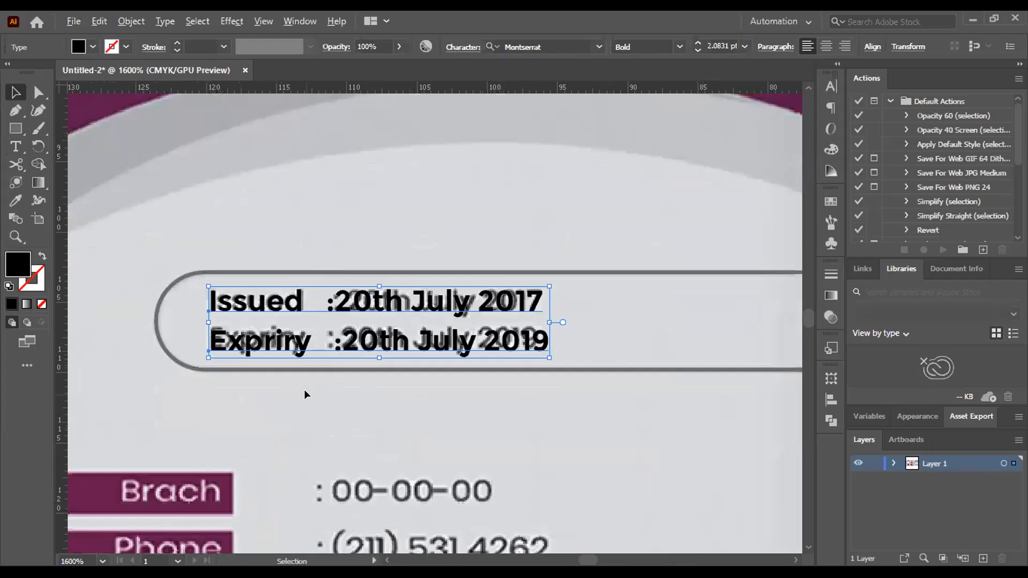
# Tighten the Expriry date line's tracking to -38 and shift the line slightly up over the reference text
pyautogui.click(305, 395)
pyautogui.click(320, 343)
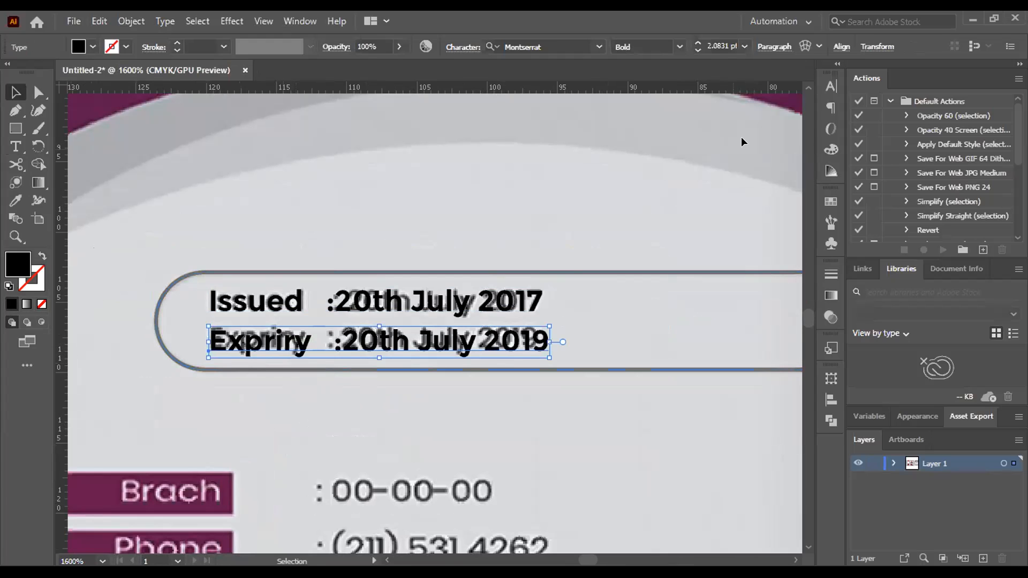
pyautogui.hotkey('ctrl', 't')
pyautogui.click(778, 163)
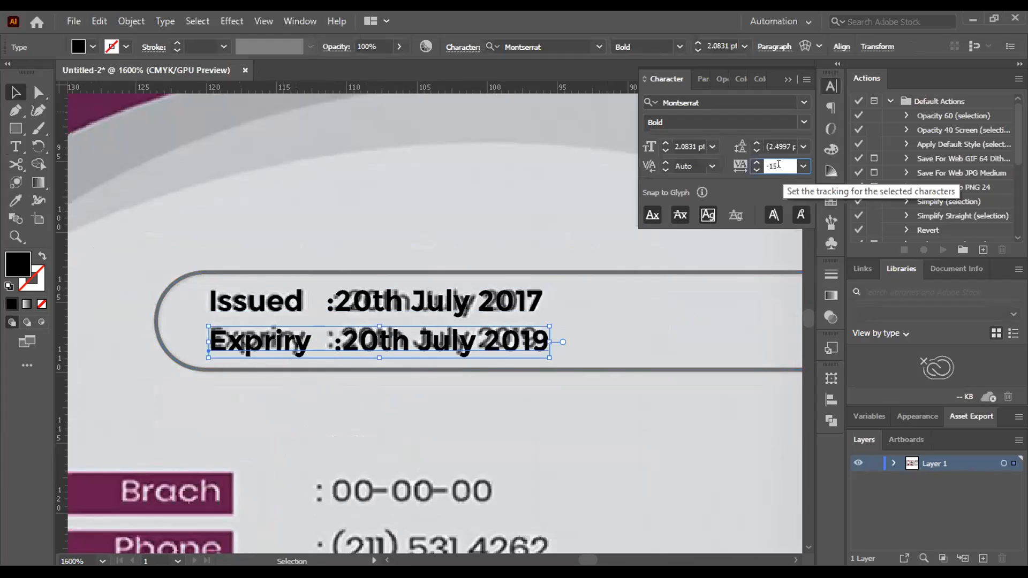
pyautogui.scroll(-10, 778, 164)
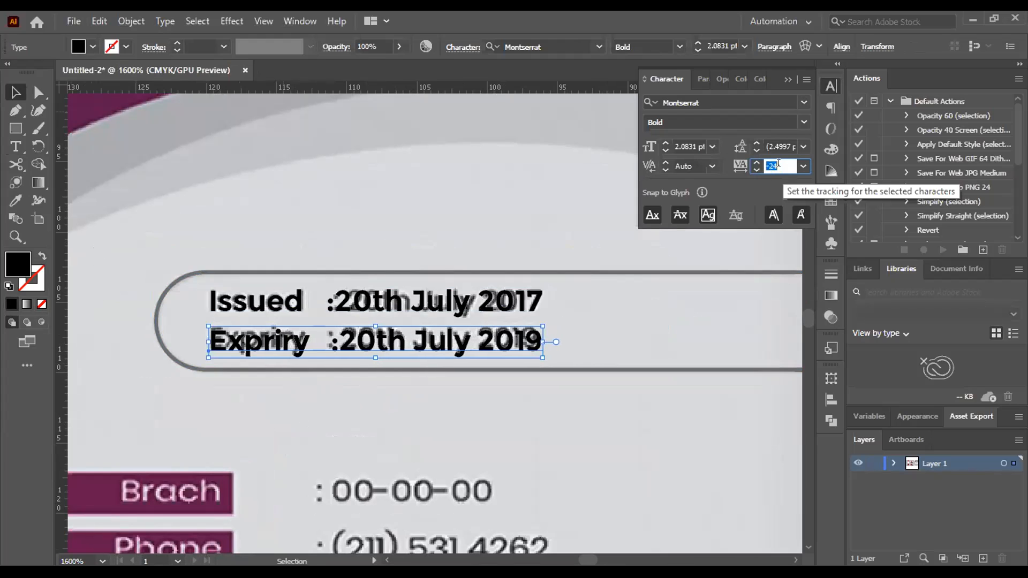
pyautogui.click(236, 374)
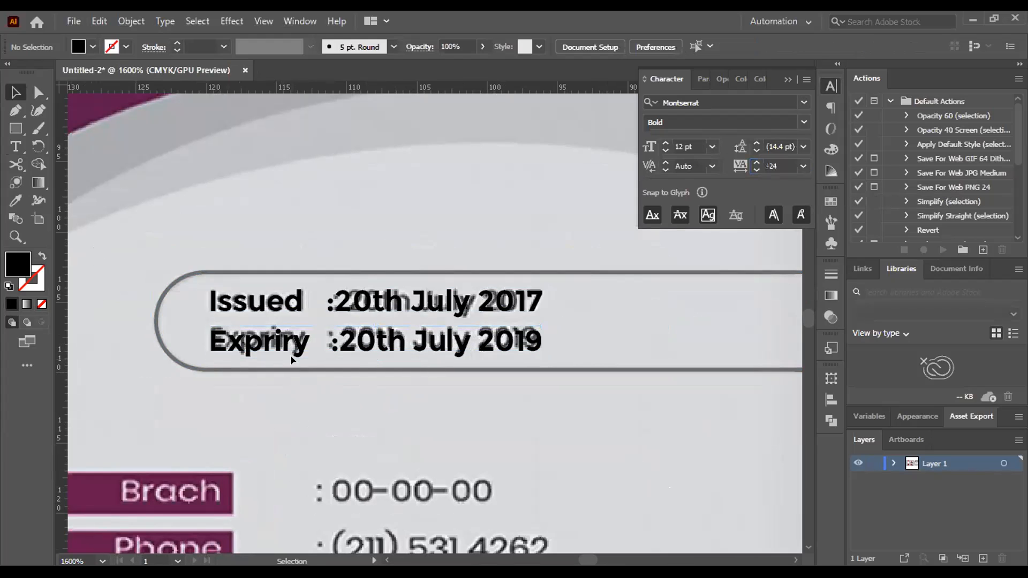
pyautogui.moveTo(293, 341); pyautogui.dragTo(294, 340)
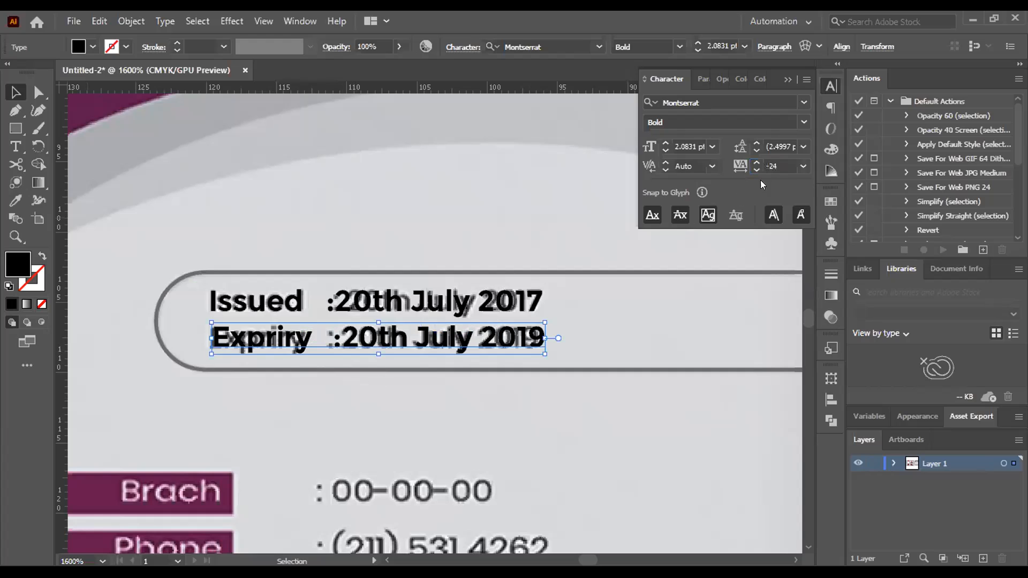
pyautogui.scroll(-9, 779, 161)
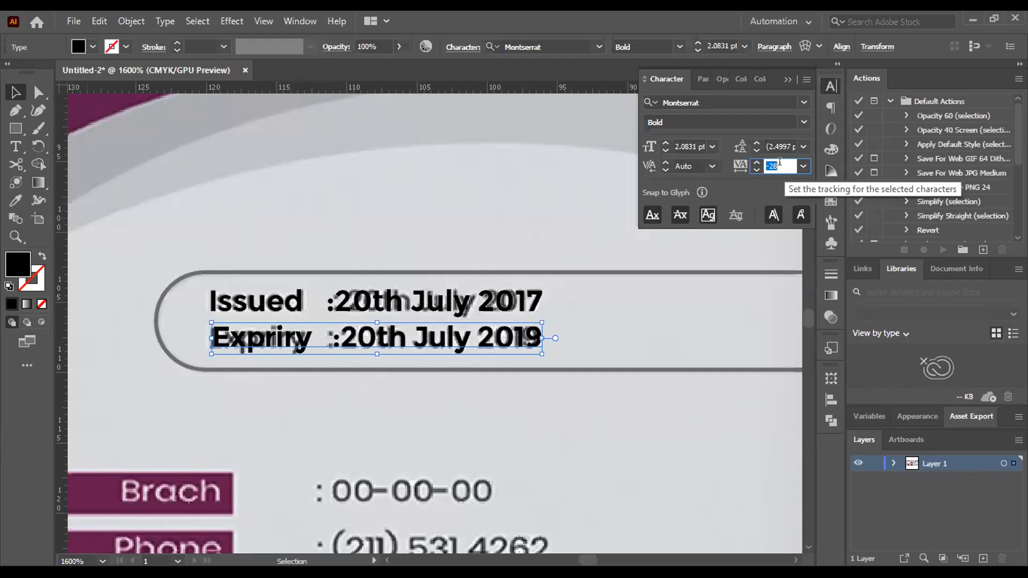
pyautogui.scroll(-2, 779, 162)
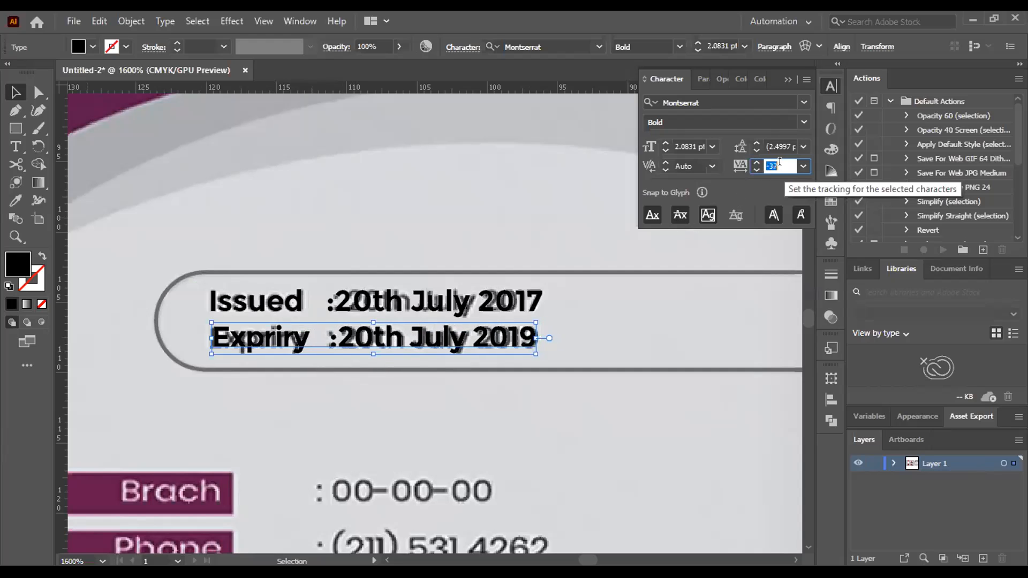
pyautogui.scroll(-3, 776, 163)
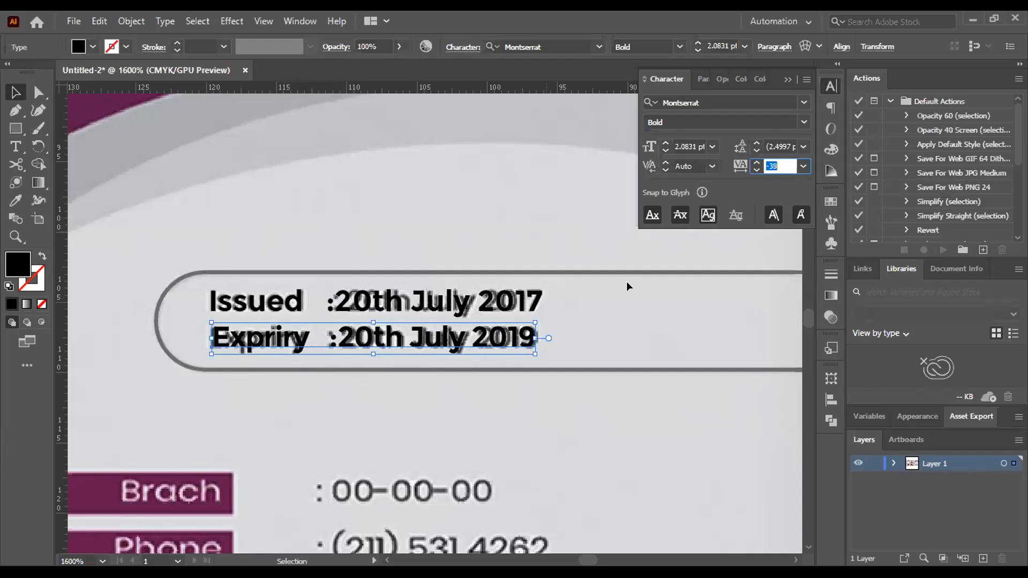
pyautogui.click(628, 287)
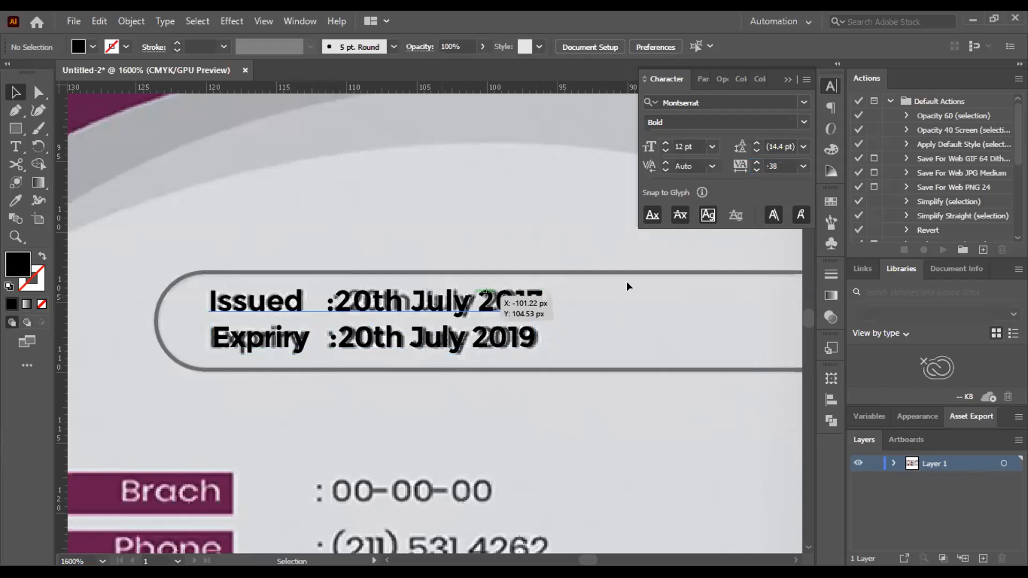
# Group the Issued and Expriry date lines with the rounded outline around them
pyautogui.moveTo(339, 208); pyautogui.dragTo(393, 357)
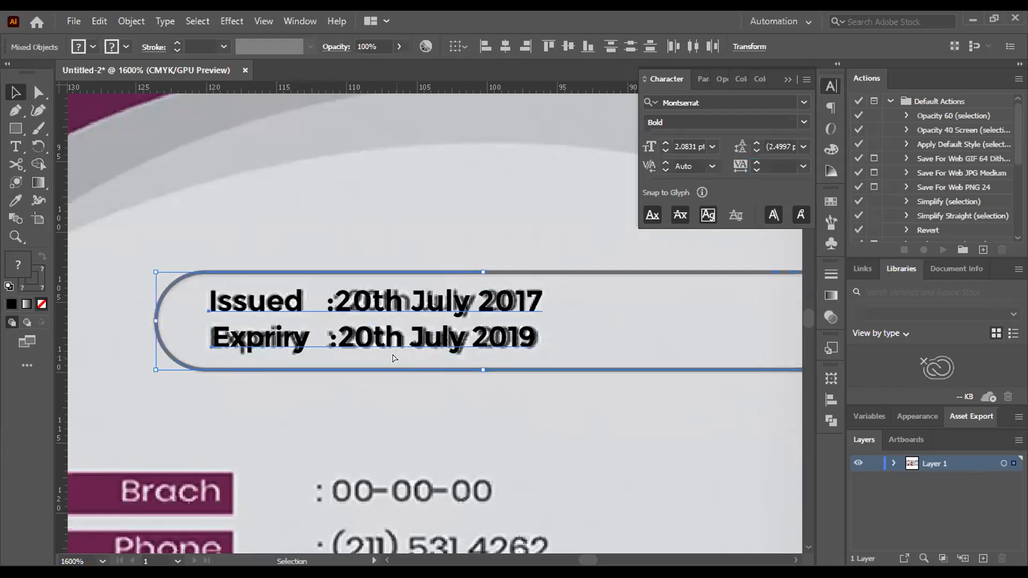
pyautogui.hotkey('ctrl', 'g')
pyautogui.click(394, 238)
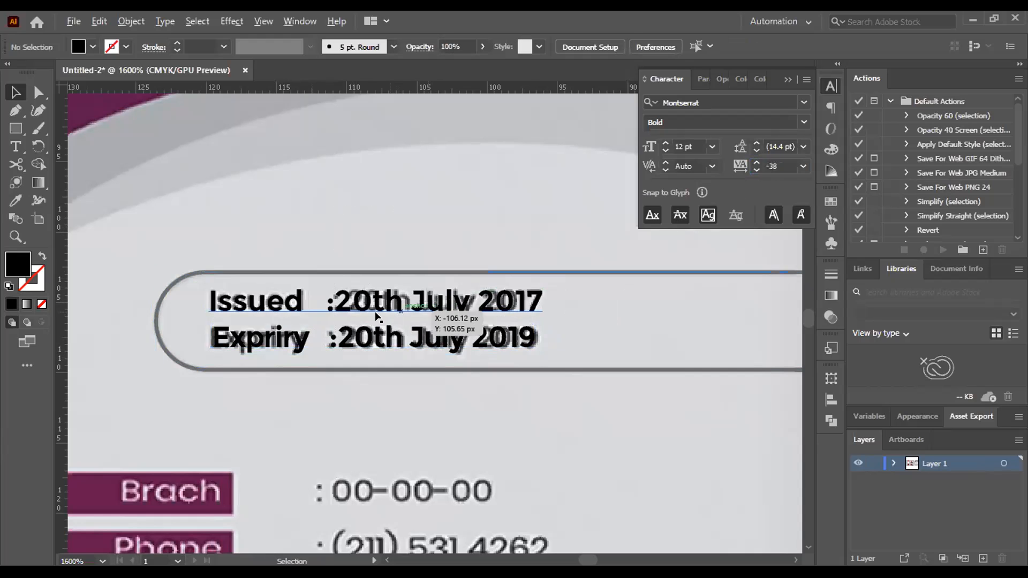
# Move the grouped date box onto the blank purple card, below the grey curve and flush with the card's right edge
pyautogui.scroll(-5, 340, 326)
pyautogui.moveTo(346, 325); pyautogui.dragTo(824, 271)
pyautogui.scroll(-3, 380, 328)
pyautogui.moveTo(376, 323); pyautogui.dragTo(550, 283)
pyautogui.hotkey('ctrl', '=')
pyautogui.hotkey('ctrl', '=')
pyautogui.hotkey('ctrl', '=')
pyautogui.hotkey('ctrl', '=')
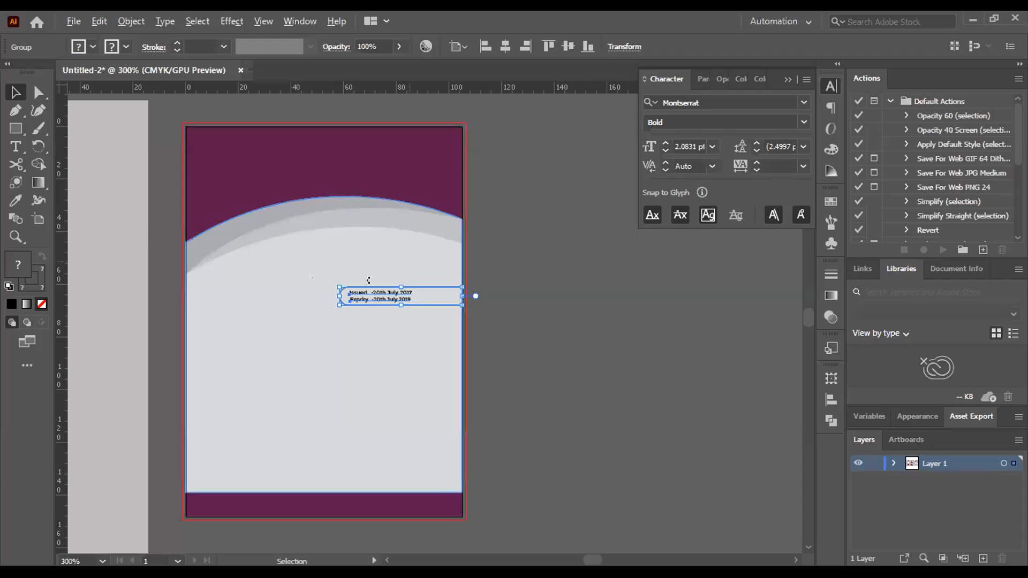
pyautogui.hotkey('ctrl', '=')
pyautogui.hotkey('ctrl', '=')
pyautogui.moveTo(388, 325); pyautogui.dragTo(389, 321)
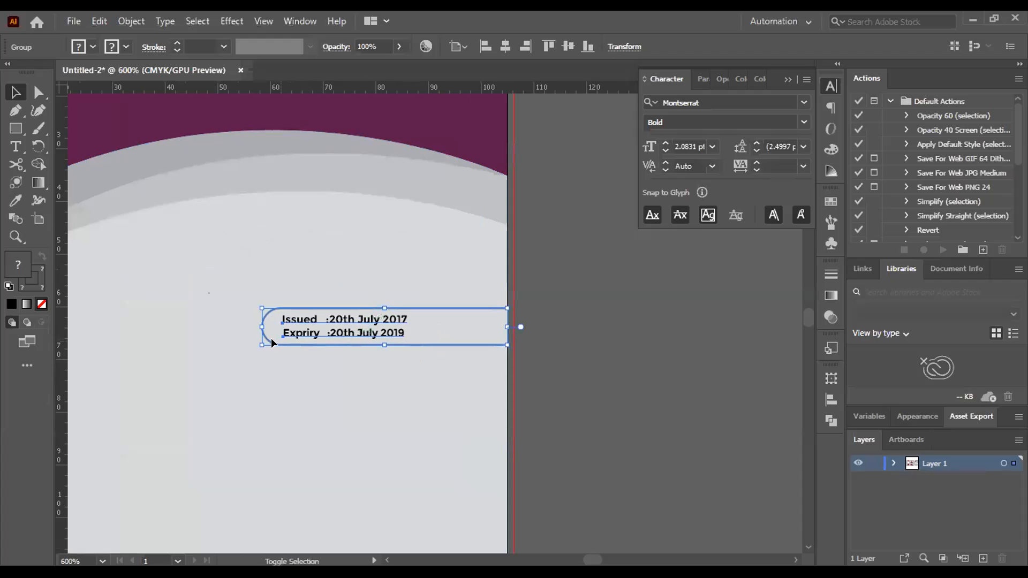
# Enlarge the grouped date box on the purple card to a text size of about 3.22 pt, keeping it against the right edge
pyautogui.moveTo(262, 344); pyautogui.dragTo(126, 389)
pyautogui.hotkey('ctrl', '-')
pyautogui.hotkey('ctrl', '-')
pyautogui.hotkey('ctrl', '-')
pyautogui.hotkey('ctrl', '-')
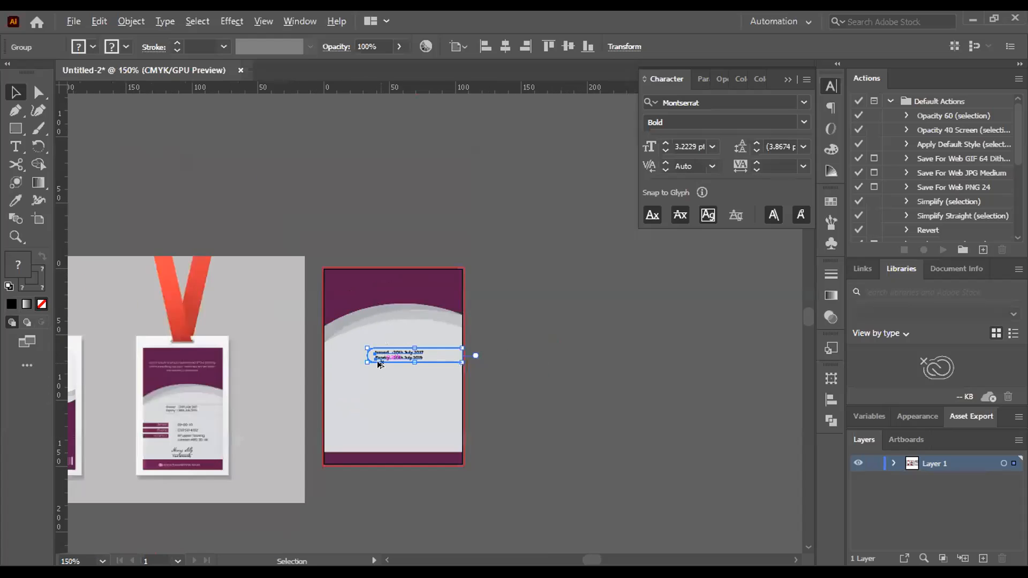
pyautogui.hotkey('ctrl', '-')
pyautogui.hotkey('ctrl', '+')
pyautogui.hotkey('ctrl', '+')
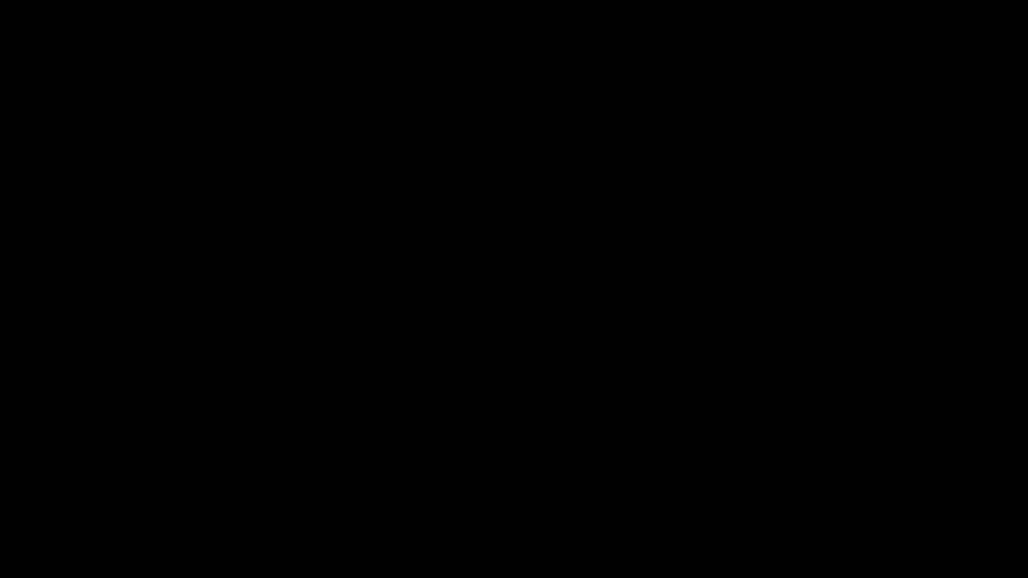
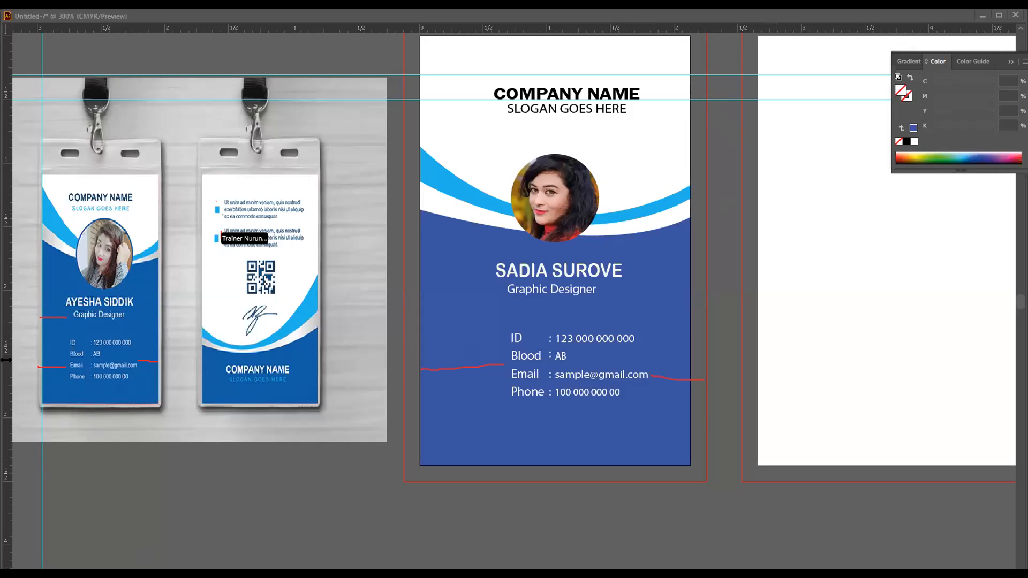
pyautogui.moveTo(244, 290); pyautogui.dragTo(281, 287)
pyautogui.moveTo(247, 321); pyautogui.dragTo(271, 326)
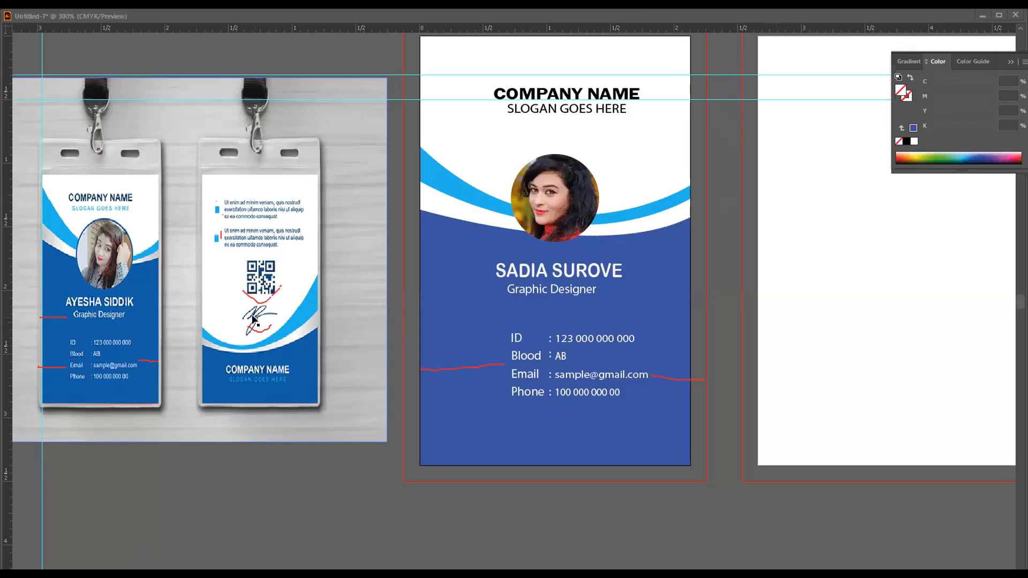
pyautogui.press('Escape')
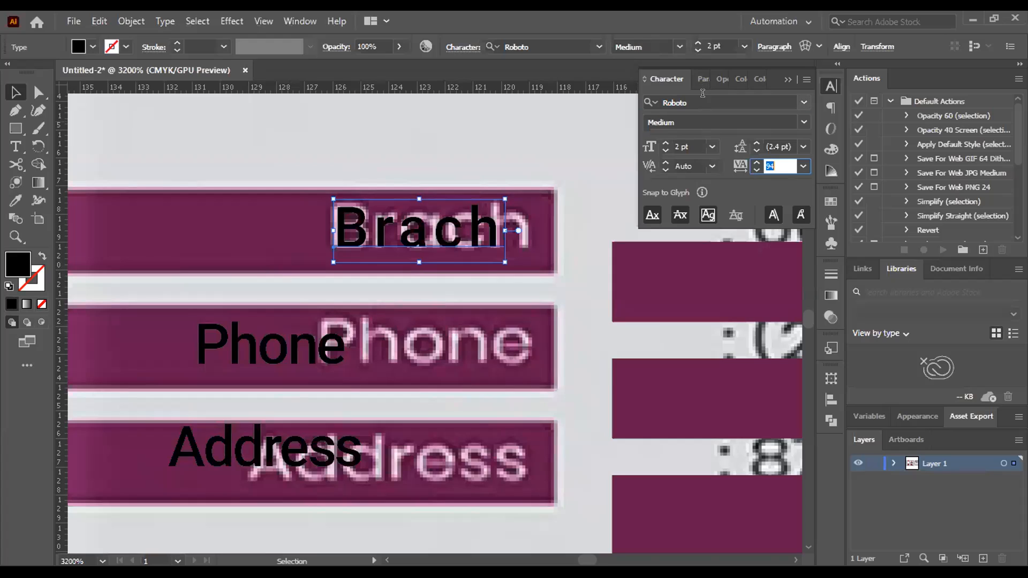
# Enter Lato as the font of the Brach label
pyautogui.click(702, 94)
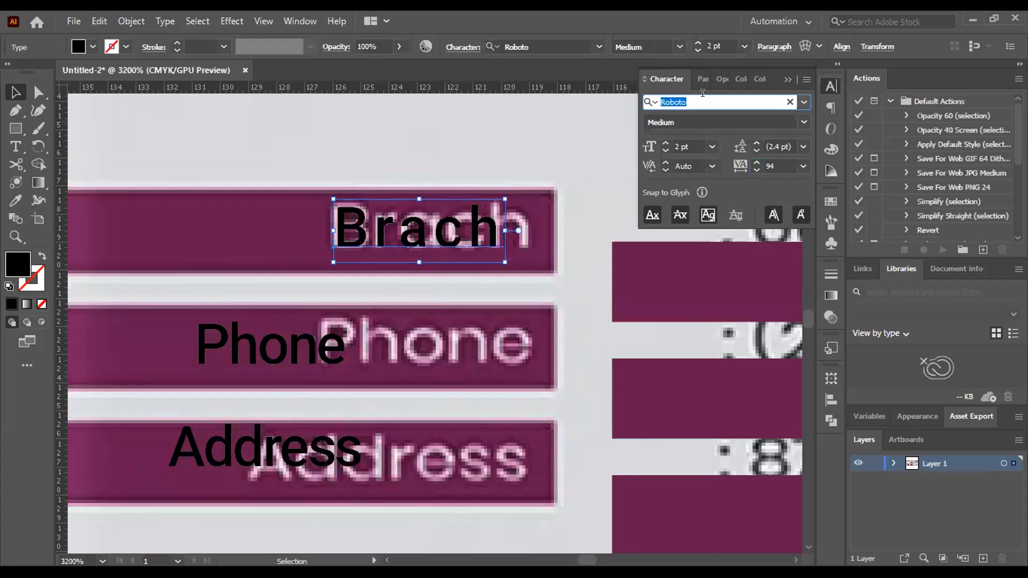
pyautogui.write('lato')
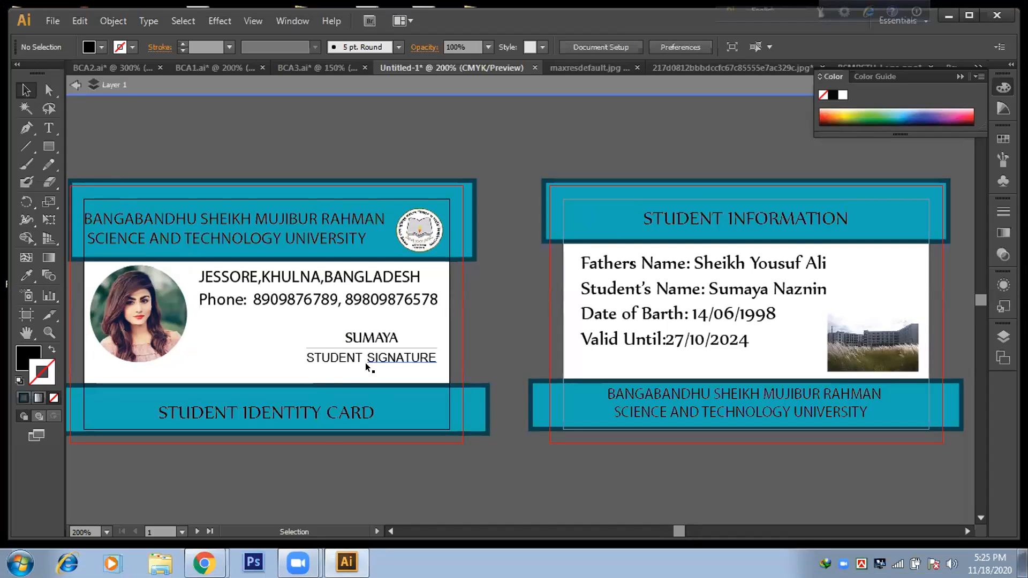
# Group the signature name and the STUDENT SIGNATURE line on the front of the student identity card
pyautogui.moveTo(314, 323)
pyautogui.mouseDown()
pyautogui.moveTo(379, 358)
pyautogui.moveTo(440, 370)
pyautogui.mouseUp()
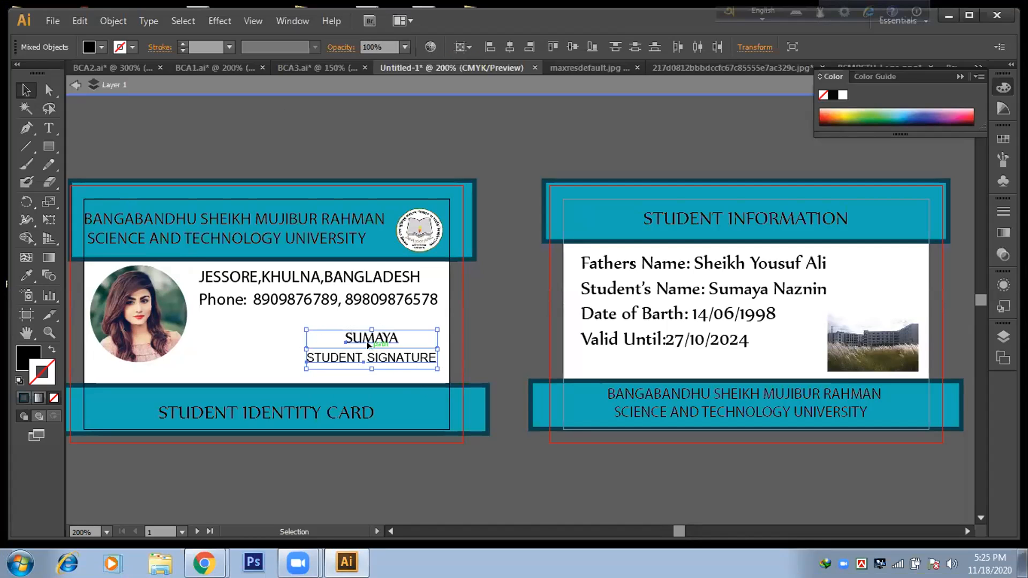
pyautogui.rightClick(476, 317)
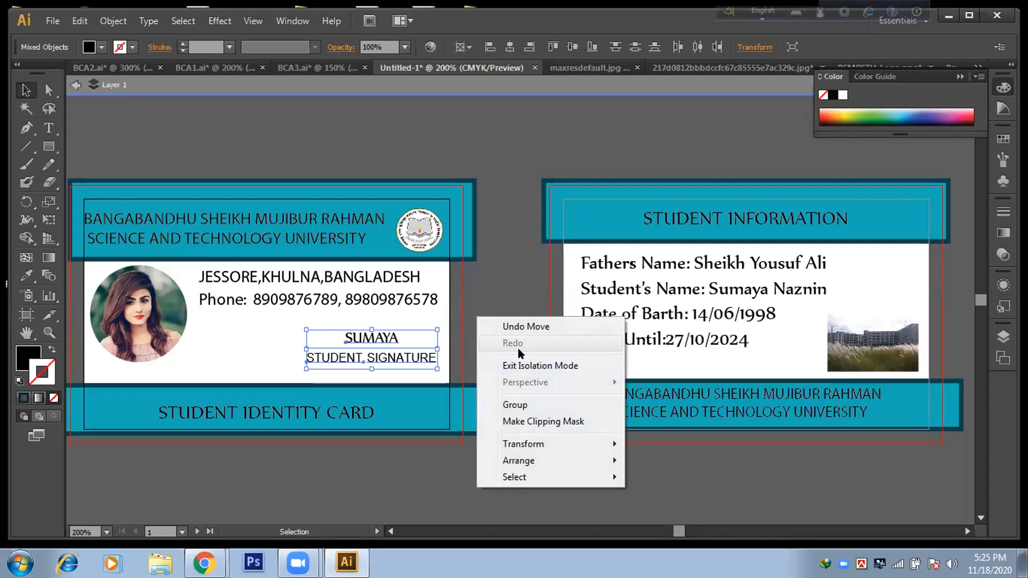
pyautogui.click(515, 406)
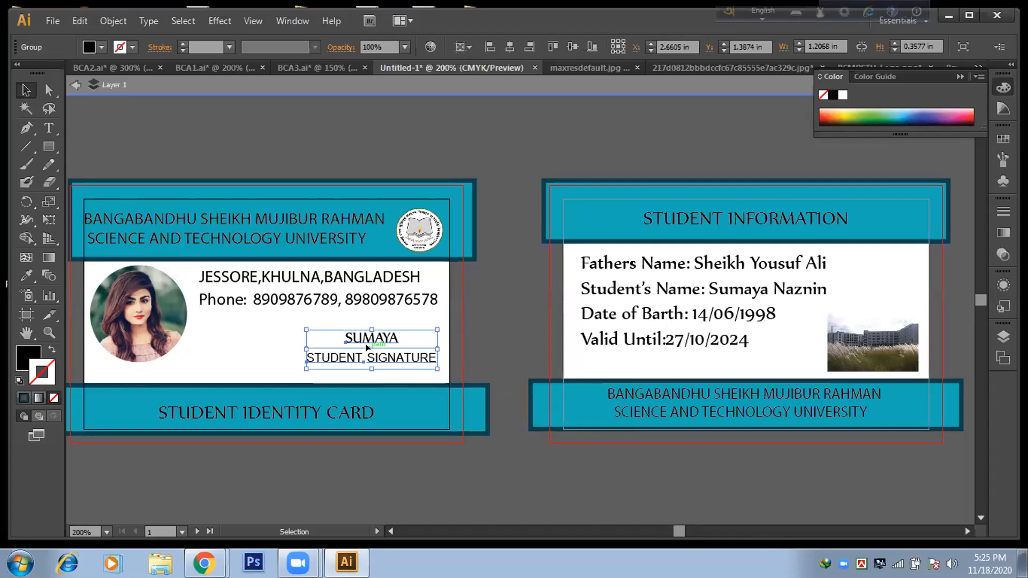
# Nudge the signature group down until it sits just above the STUDENT IDENTITY CARD band, and deselect it
pyautogui.press('Down')
pyautogui.press('Down')
pyautogui.press('Down')
pyautogui.press('Down')
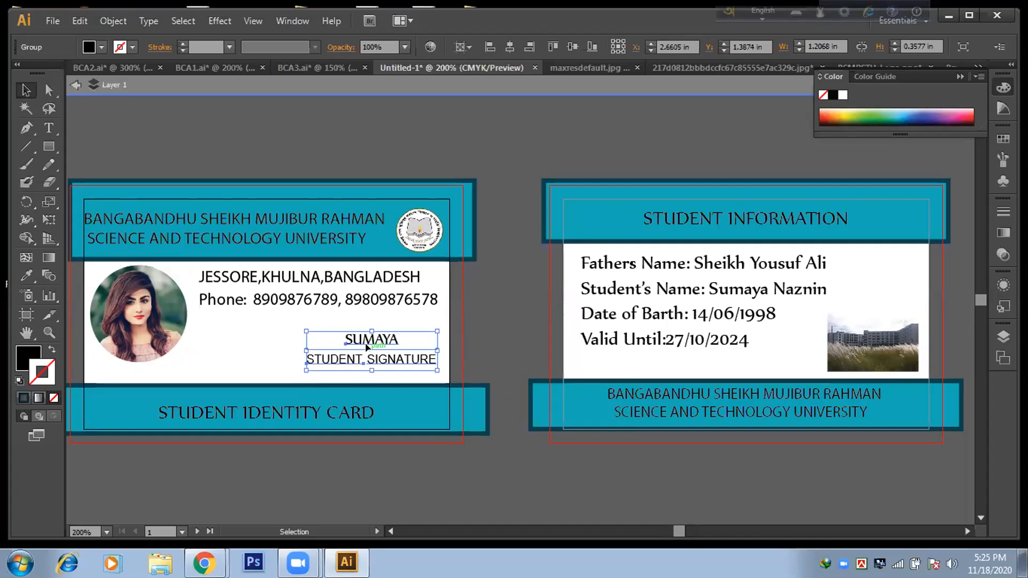
pyautogui.press('Down')
pyautogui.press('Down')
pyautogui.press('Down')
pyautogui.press('Down')
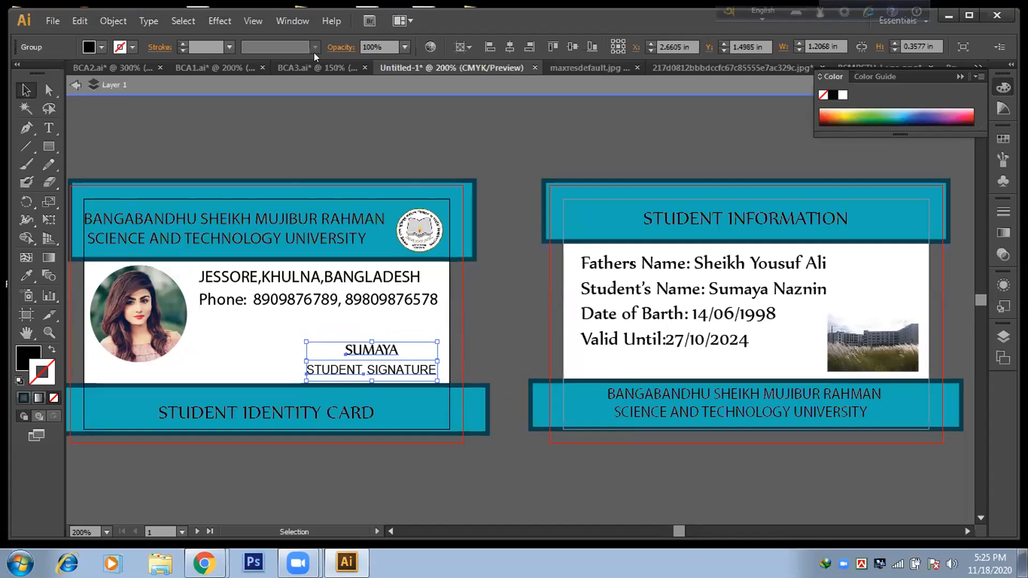
pyautogui.click(369, 151)
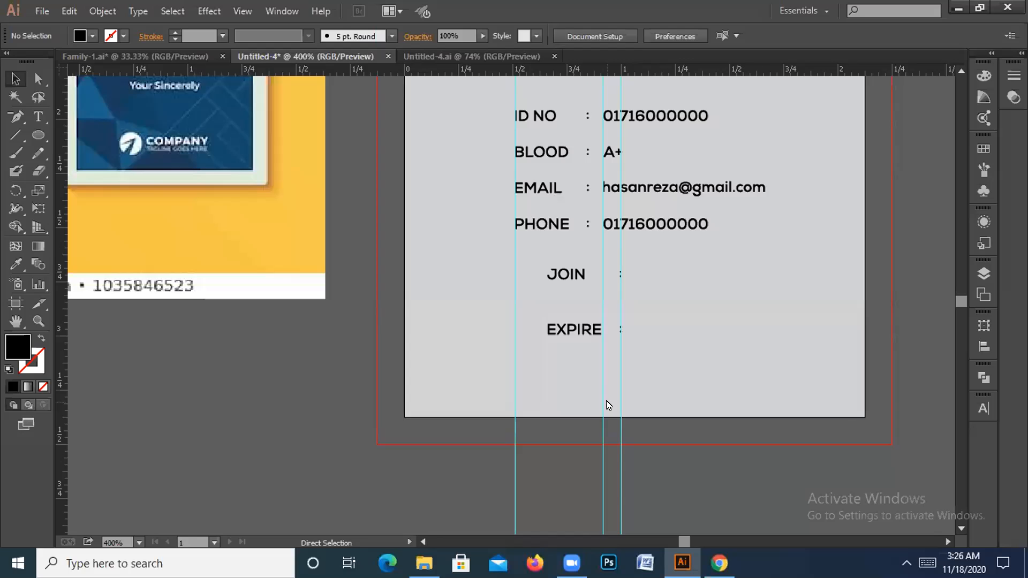
pyautogui.scroll(-2, 605, 404)
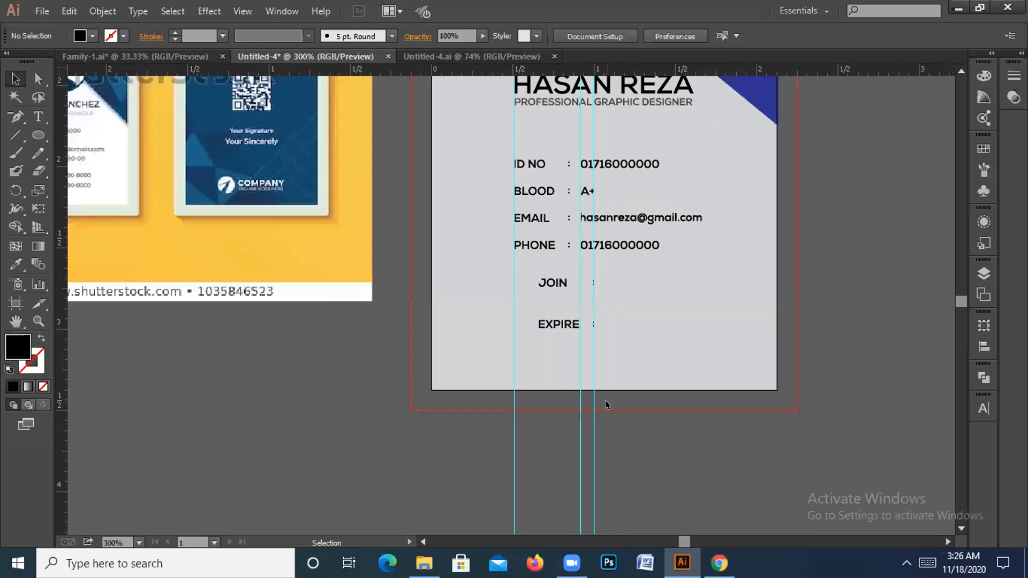
pyautogui.scroll(-2, 607, 404)
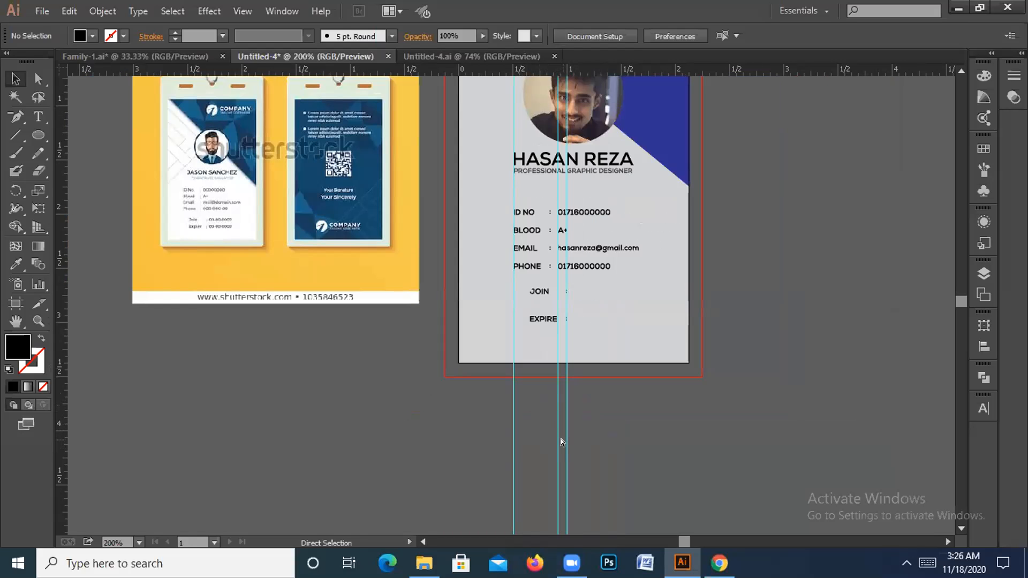
# Remove the two vertical guides that run along the card's colon and value columns
pyautogui.click(561, 442)
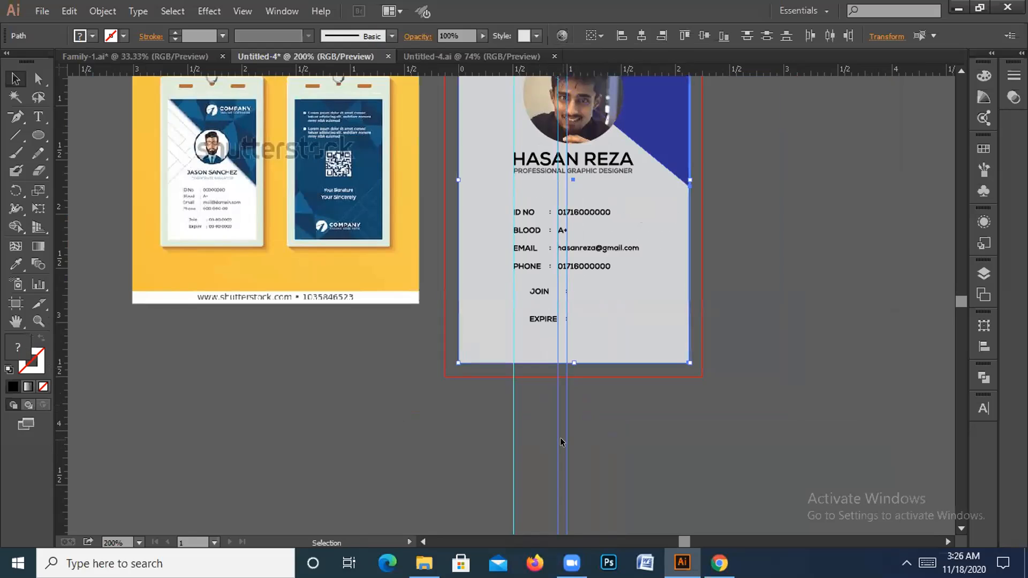
pyautogui.click(485, 450)
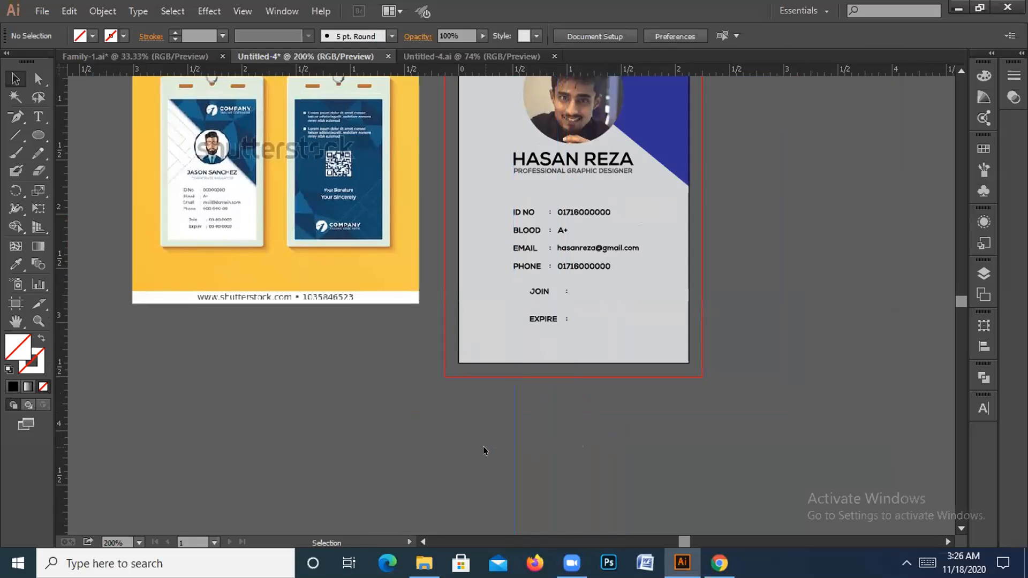
pyautogui.moveTo(444, 354); pyautogui.dragTo(437, 469)
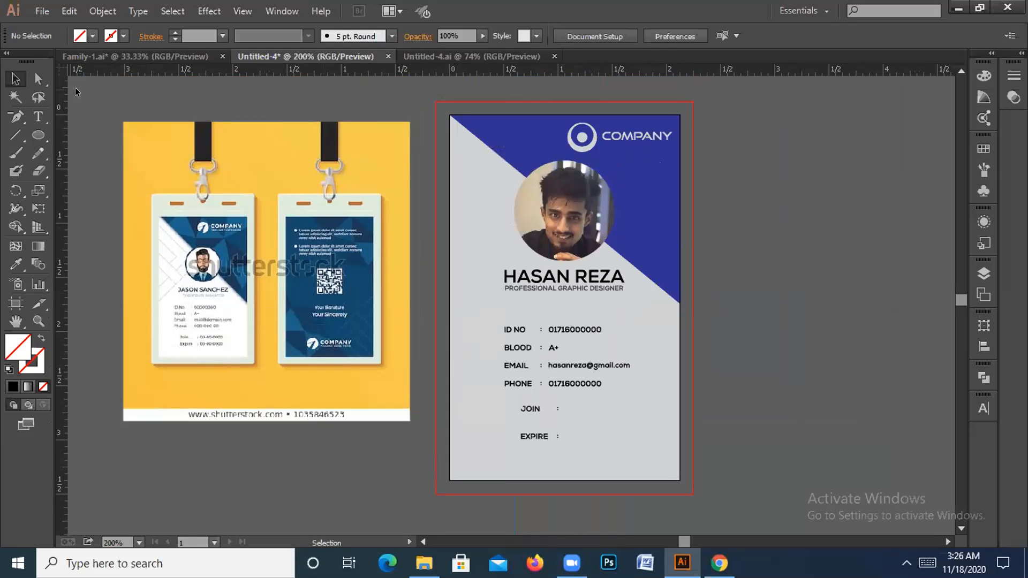
pyautogui.click(462, 186)
pyautogui.hotkey('ctrl', 'shift', 'a')
pyautogui.click(551, 141)
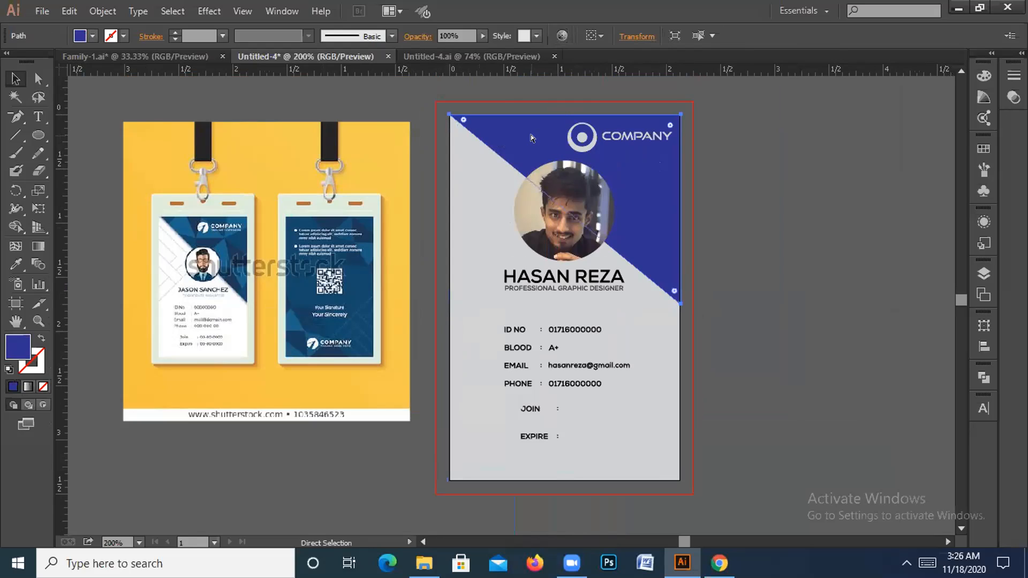
pyautogui.hotkey('ctrl', 'shift', 'a')
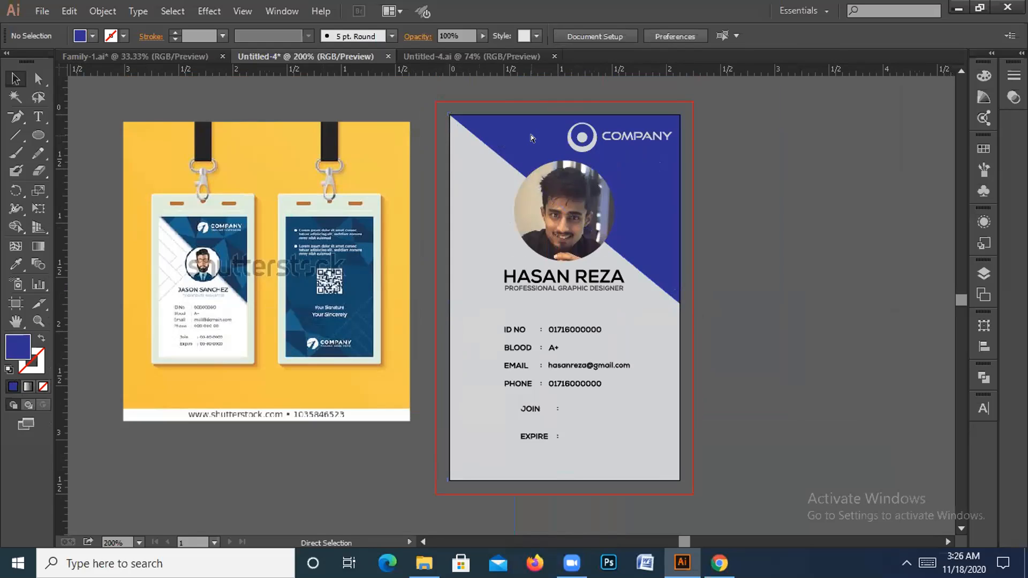
# Place a vertical guide just right of the colons after JOIN and EXPIRE
pyautogui.hotkey('ctrl', '=')
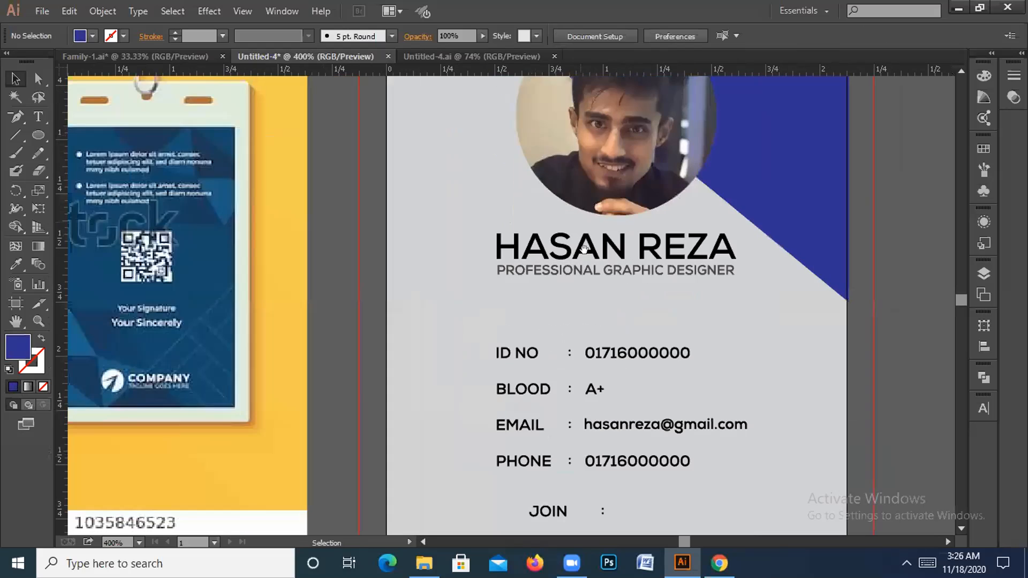
pyautogui.moveTo(560, 319); pyautogui.dragTo(547, 262)
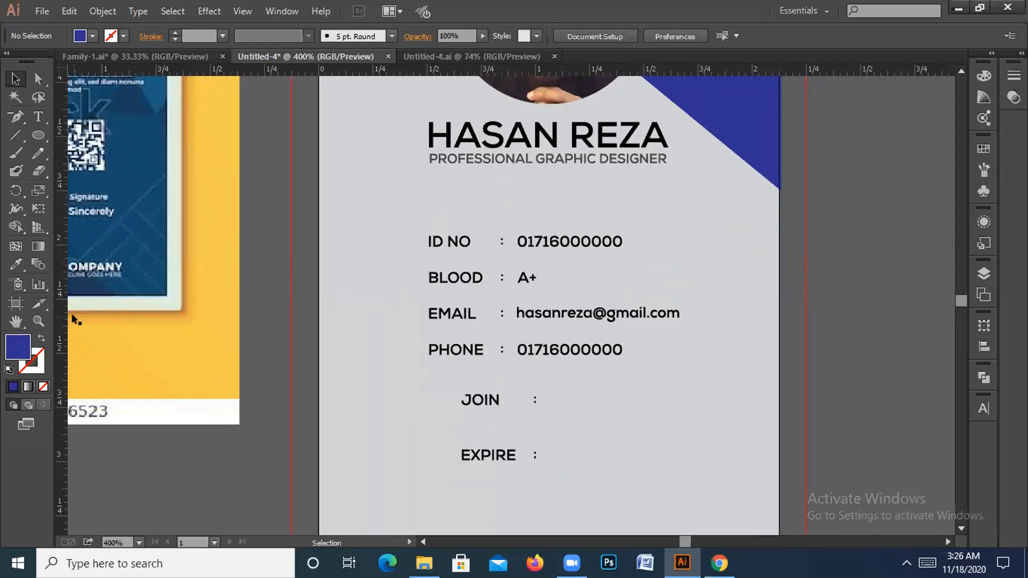
pyautogui.moveTo(55, 308); pyautogui.dragTo(542, 413)
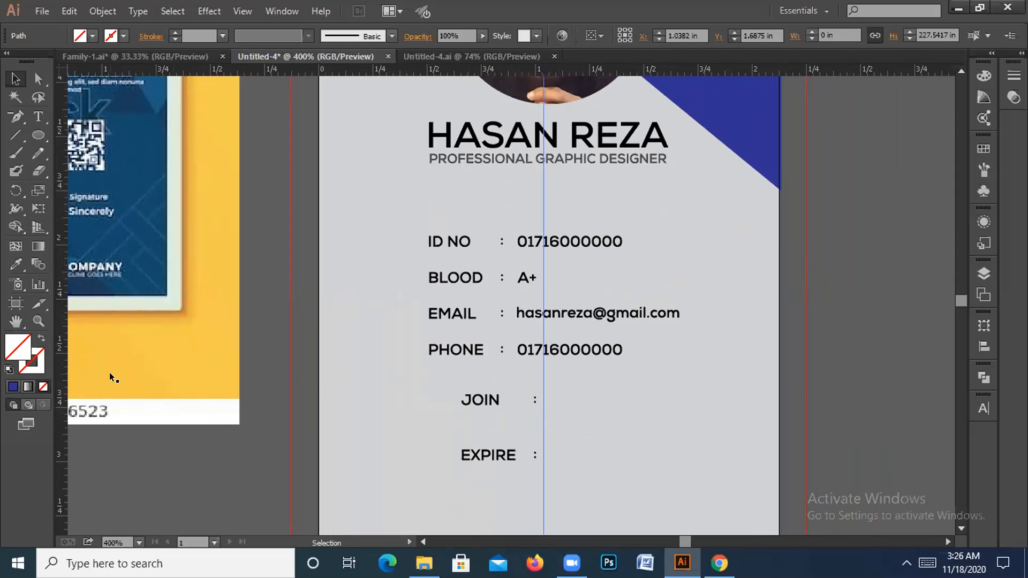
# Add the text 11/11/11 beside the JOIN label, starting at the vertical guide, and deselect it
pyautogui.moveTo(317, 369); pyautogui.dragTo(275, 361)
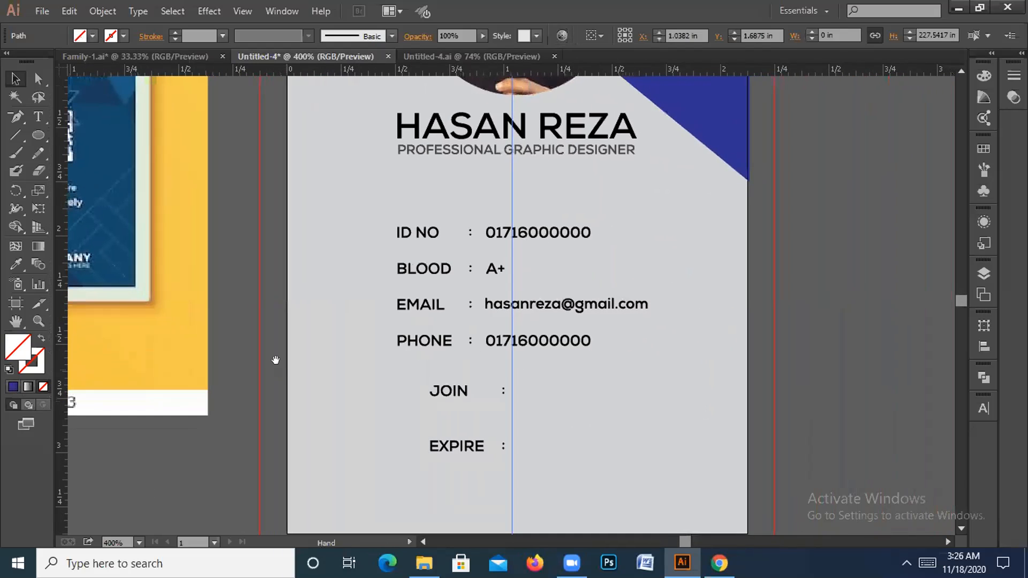
pyautogui.click(34, 115)
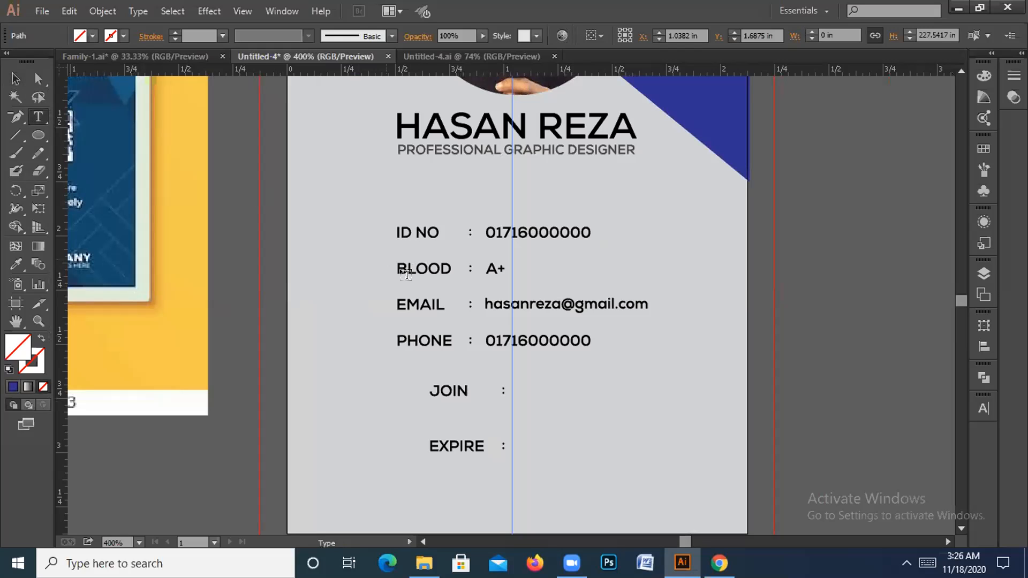
pyautogui.click(515, 391)
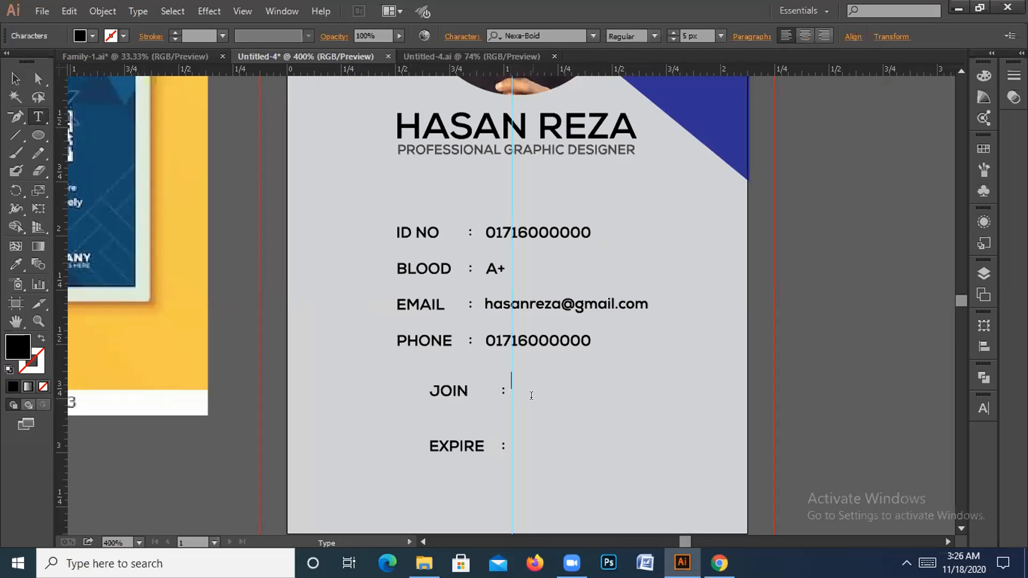
pyautogui.write('11/11/11')
pyautogui.click(15, 79)
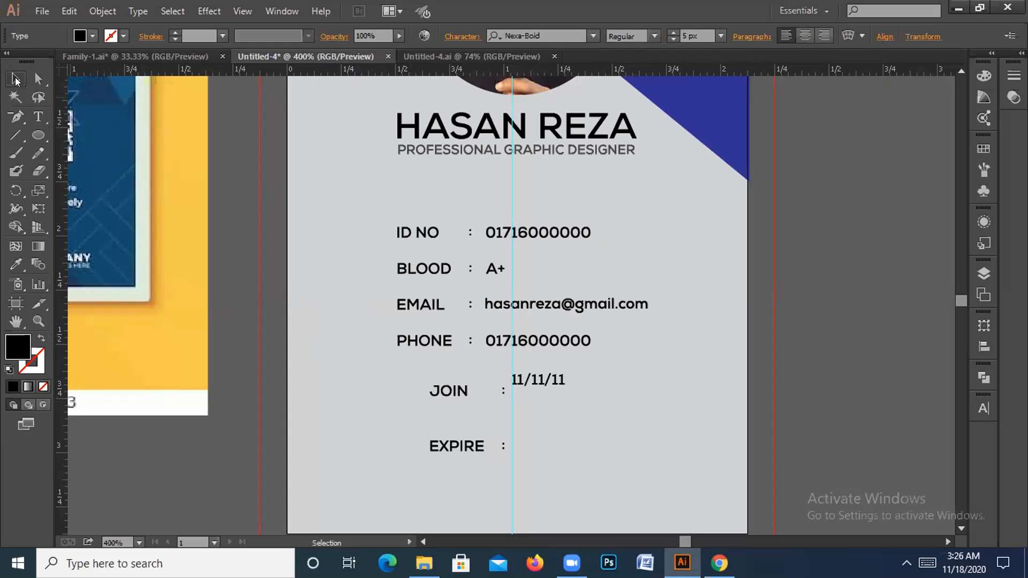
pyautogui.click(525, 446)
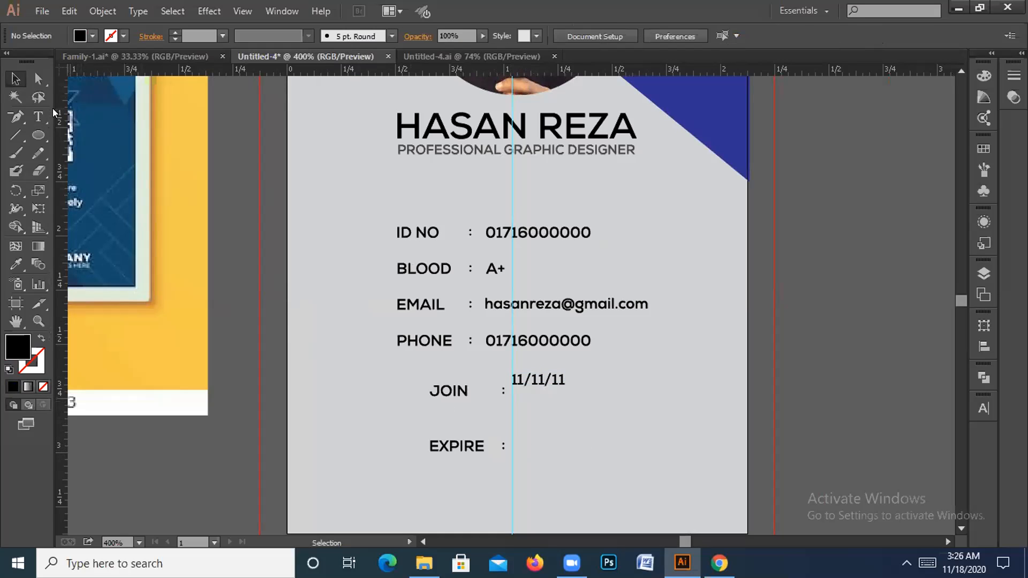
# Add the text 13/10/17 beside the EXPIRE label
pyautogui.click(38, 116)
pyautogui.click(522, 445)
pyautogui.write('13/10/')
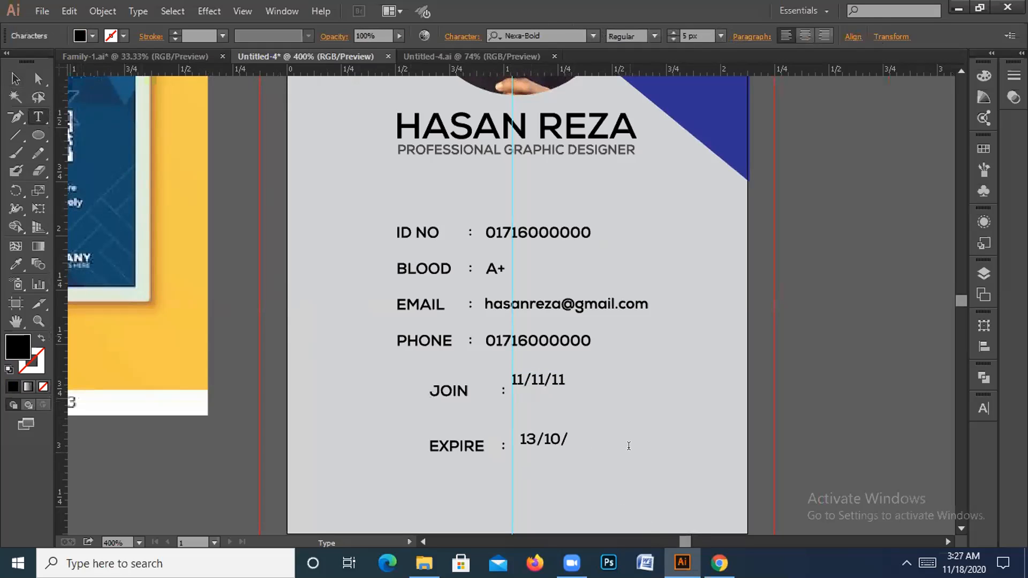
pyautogui.write('17')
# Convert the JOIN date and the EXPIRE date to outlines
pyautogui.click(532, 381)
pyautogui.click(16, 78)
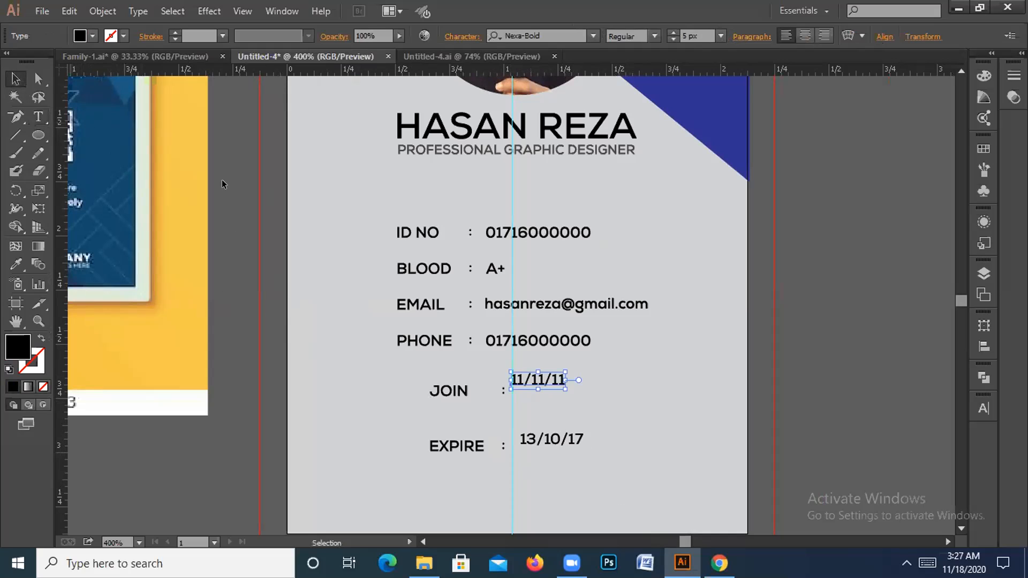
pyautogui.rightClick(530, 378)
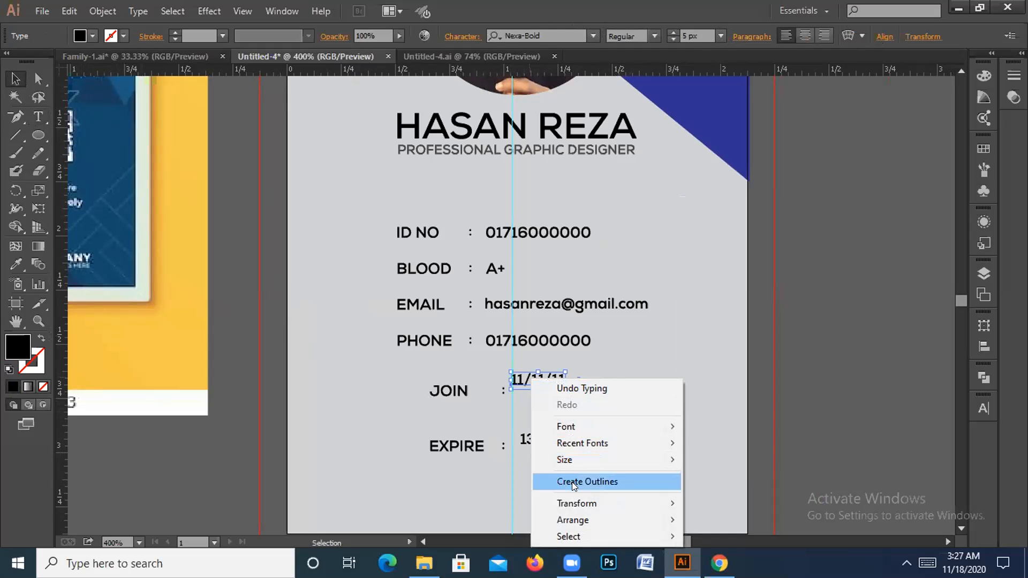
pyautogui.click(574, 486)
pyautogui.rightClick(568, 443)
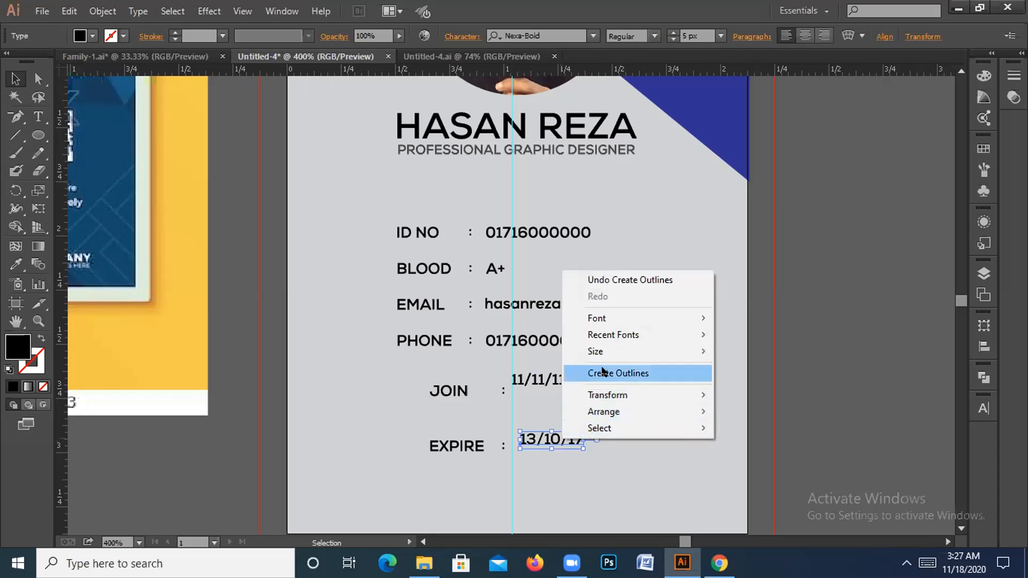
pyautogui.click(602, 373)
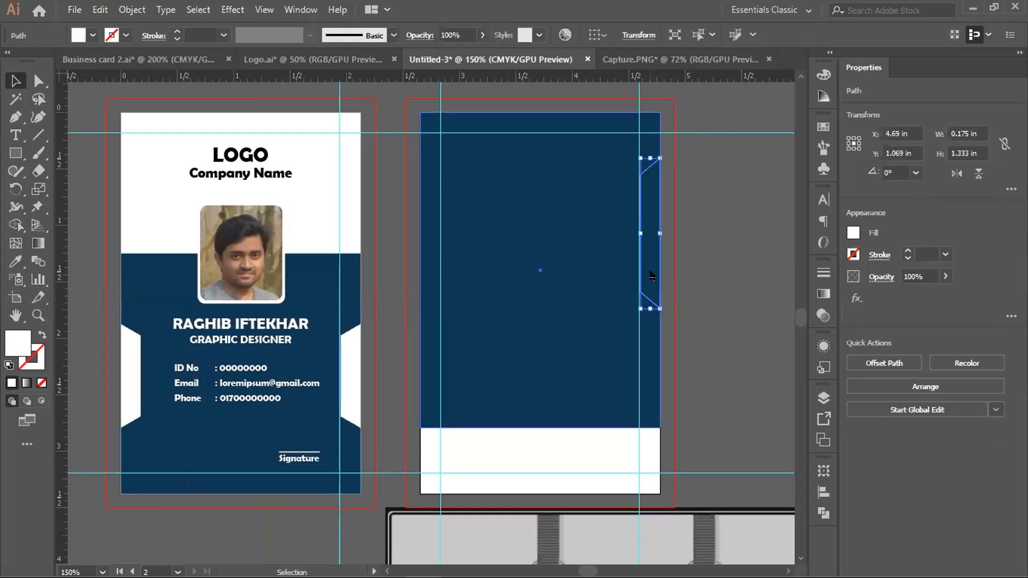
# Bring the white side shape on the navy back card to the front and deselect it
pyautogui.rightClick(651, 295)
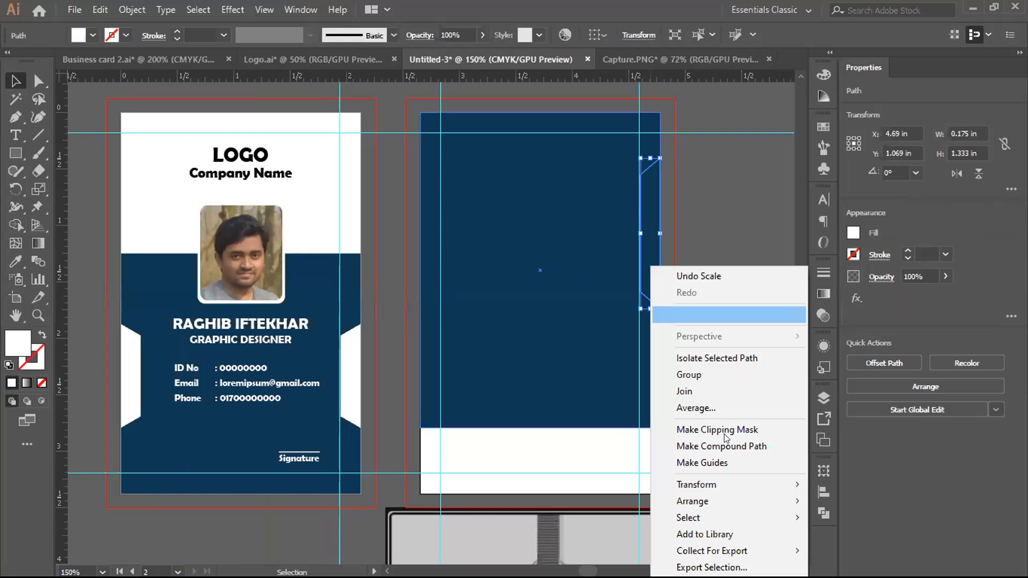
pyautogui.moveTo(747, 500)
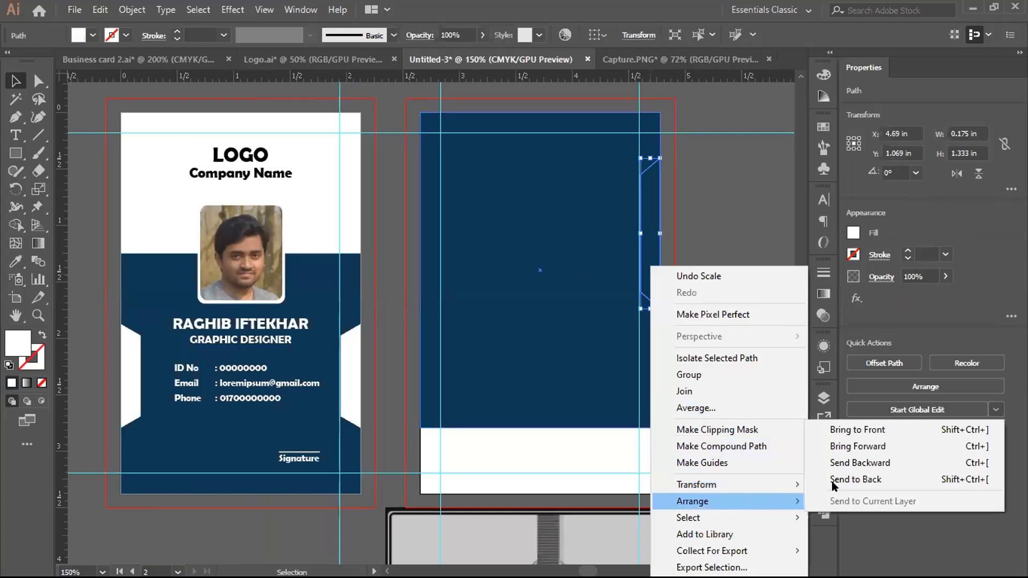
pyautogui.click(857, 428)
pyautogui.click(762, 349)
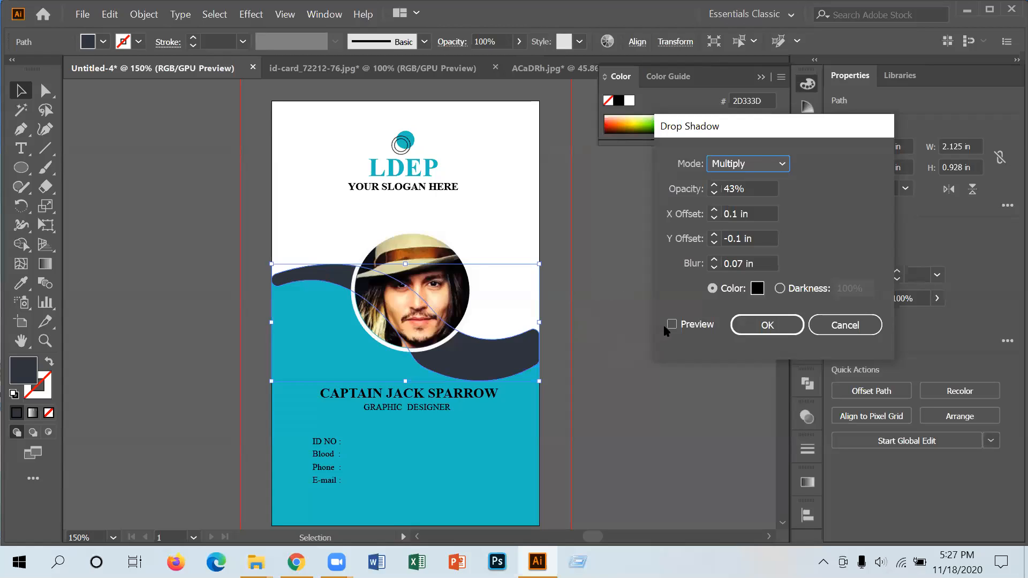
# Preview the drop shadow on the teal card's dark wave and adjust its X offset
pyautogui.click(672, 323)
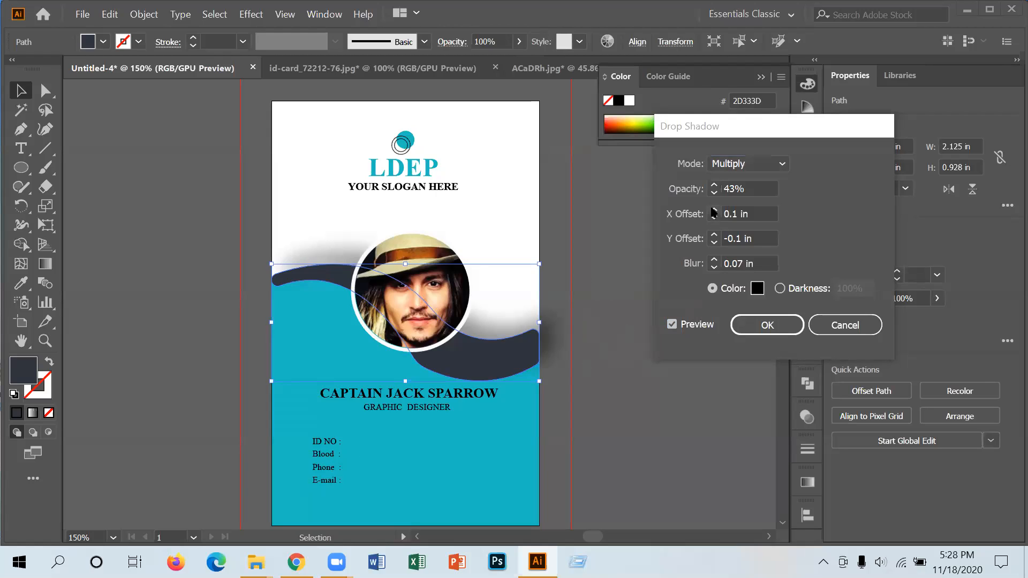
pyautogui.click(714, 210)
pyautogui.click(714, 210)
pyautogui.click(714, 209)
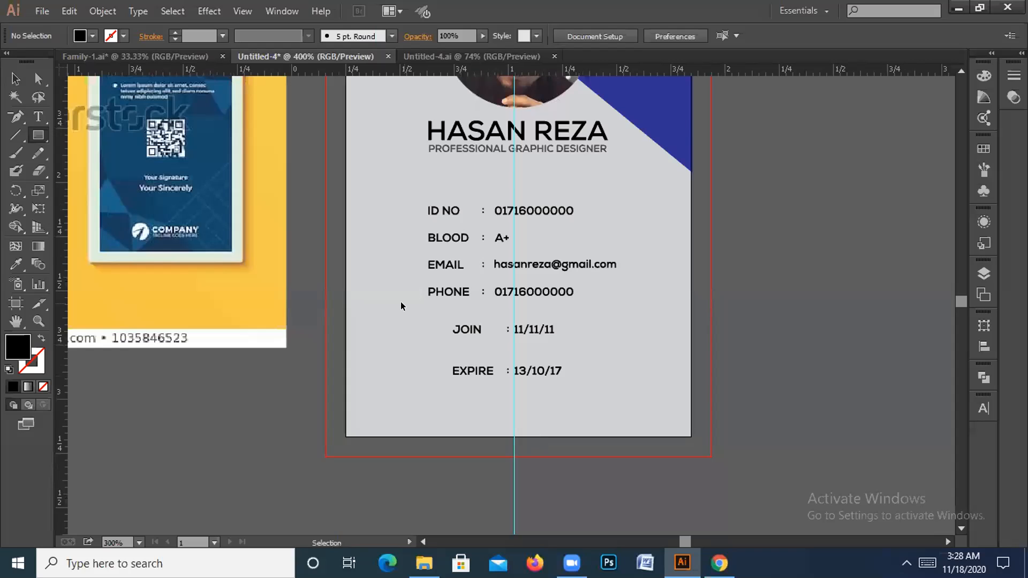
# Move the JOIN label and its date together slightly down, closer to the EXPIRE row
pyautogui.hotkey('ctrl', '+')
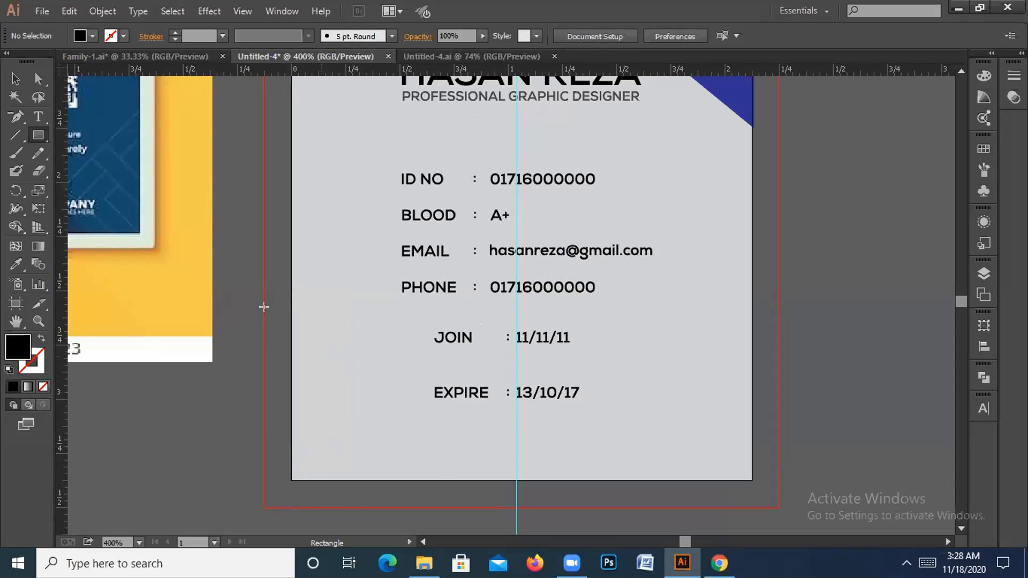
pyautogui.click(11, 79)
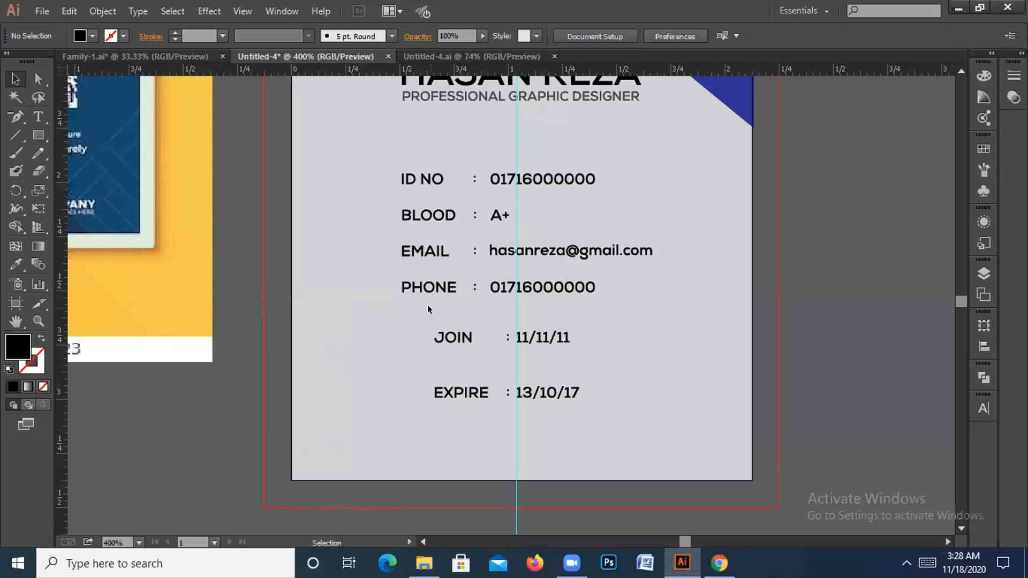
pyautogui.click(448, 340)
pyautogui.keyDown('shift'); pyautogui.click(544, 344); pyautogui.keyUp('shift')
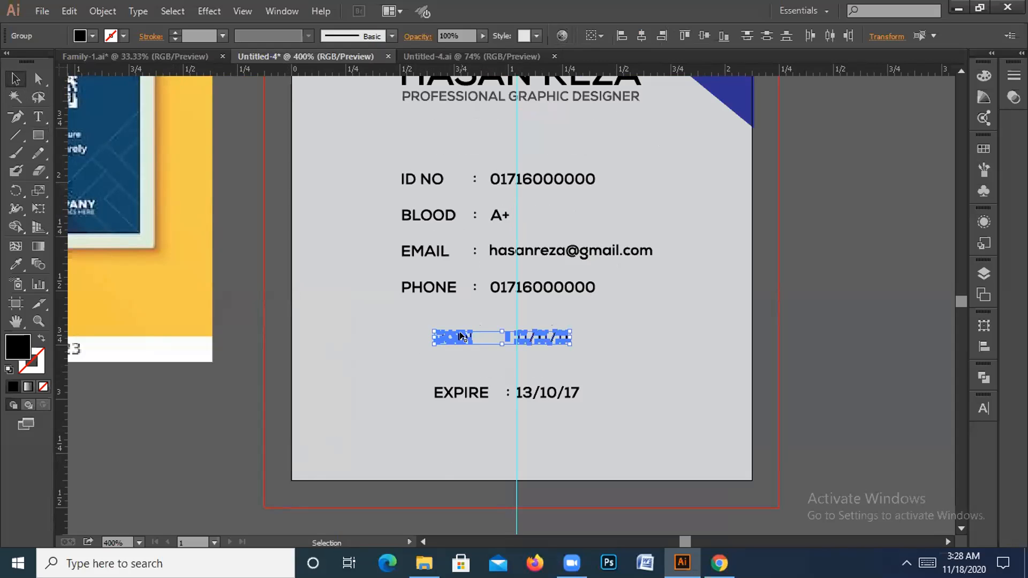
pyautogui.moveTo(461, 336); pyautogui.dragTo(461, 353)
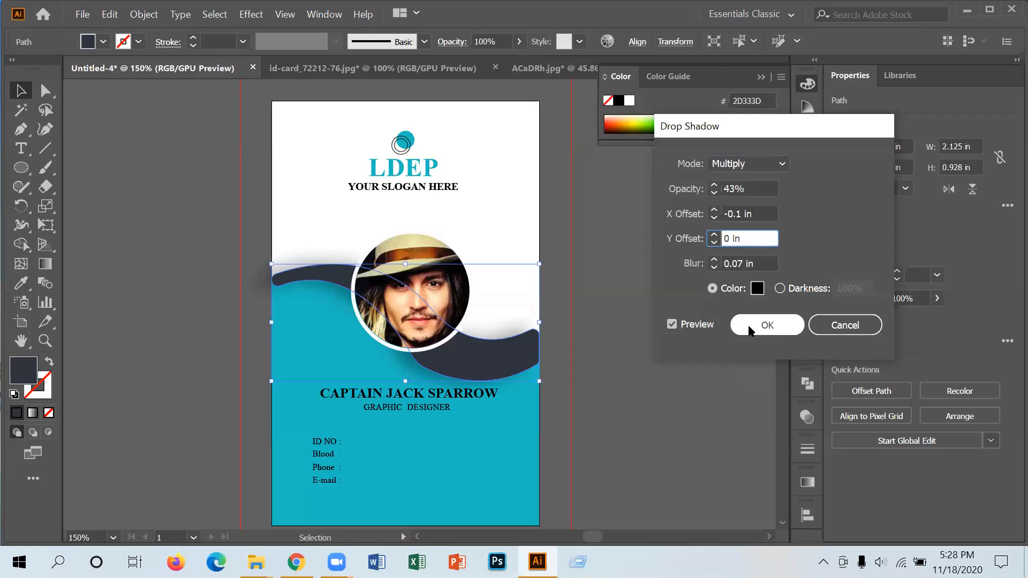
# Apply the Multiply drop shadow to the dark wave with 43% opacity, -0.1 in X offset, 0 in Y offset and 0.07 in blur
pyautogui.click(766, 325)
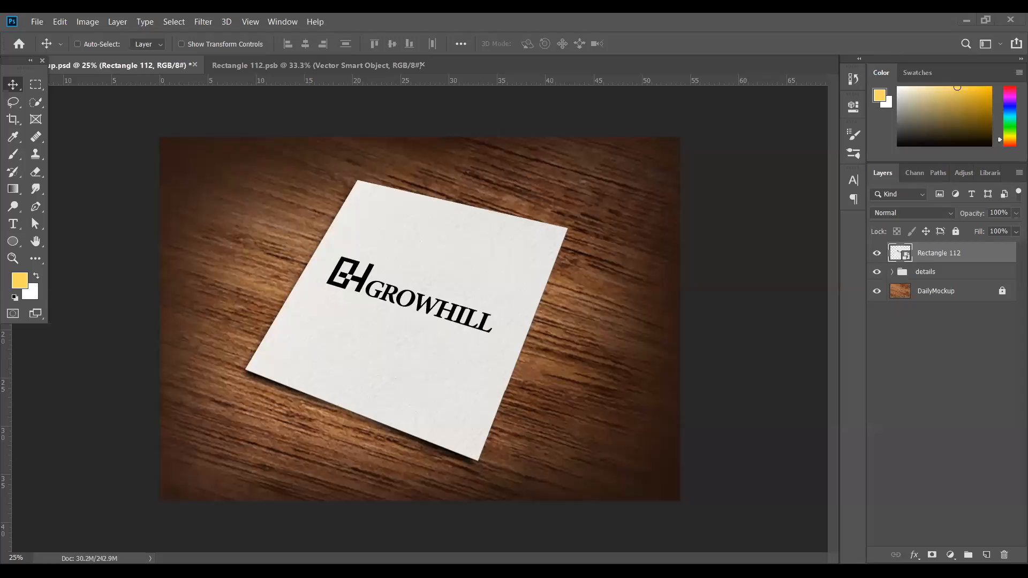